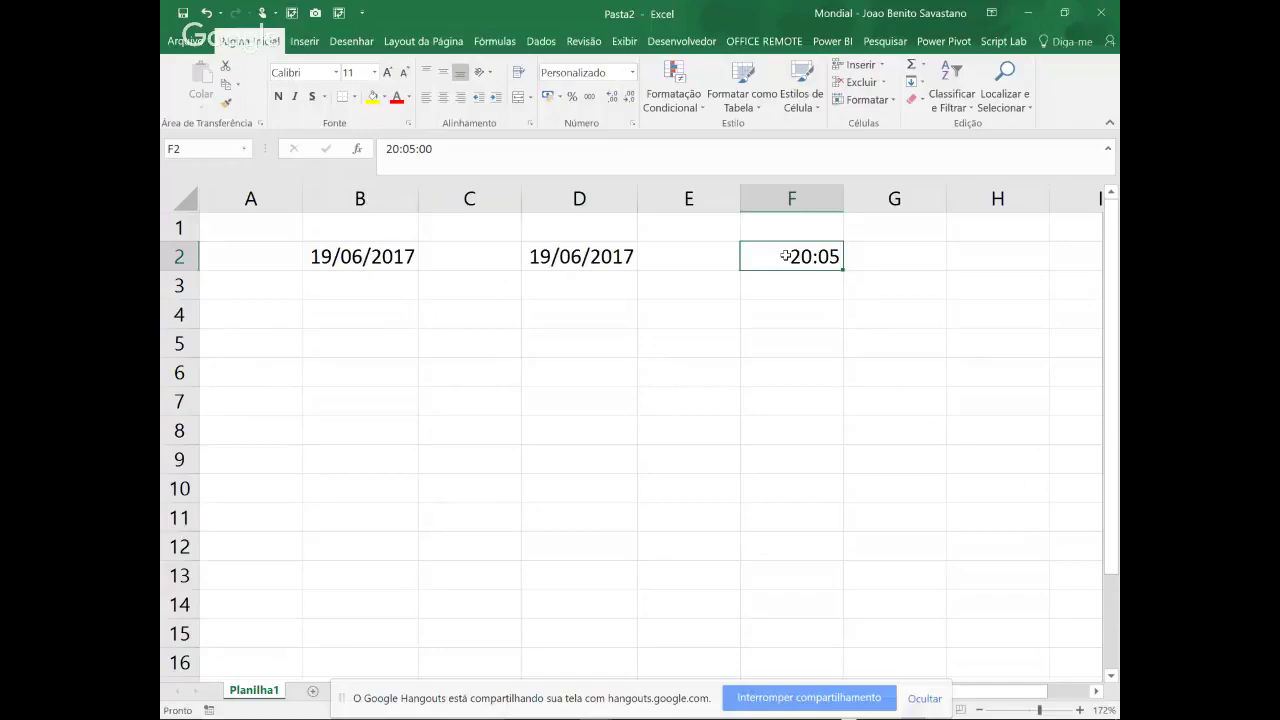
Clear only the formatting from cells B2 and F2, keeping their contents
ctrl+click(378, 257)
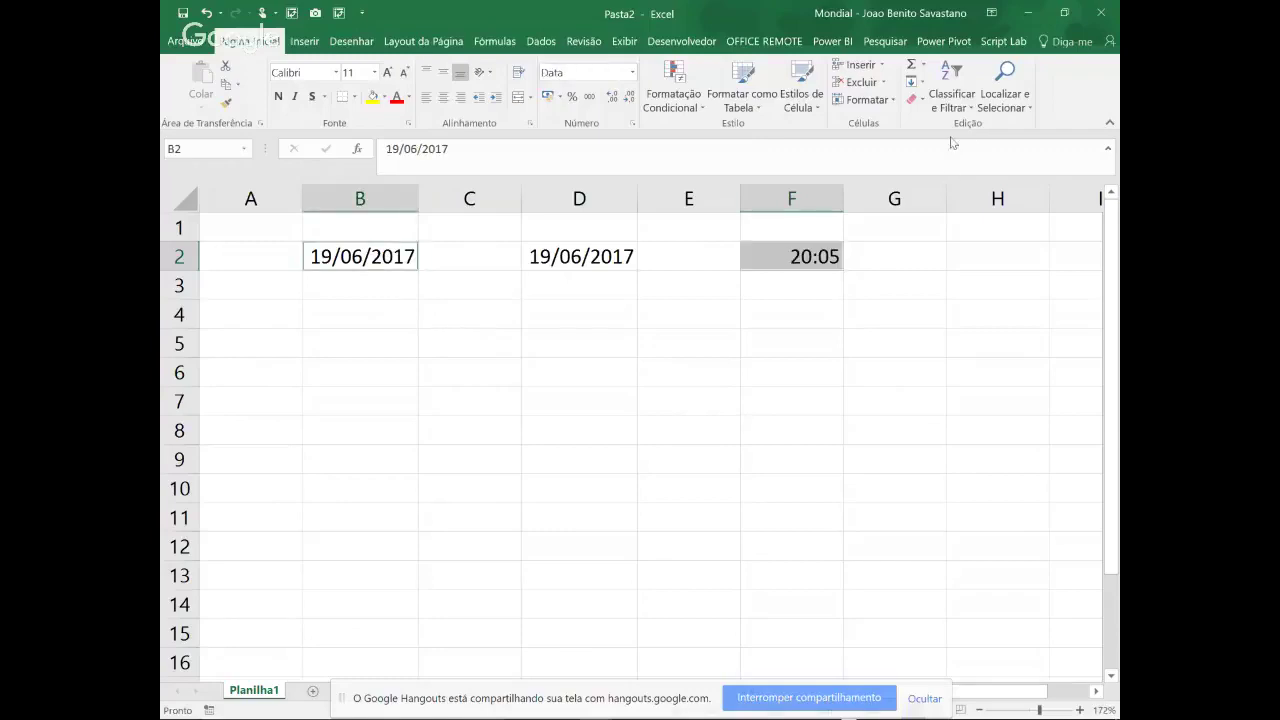
click(921, 99)
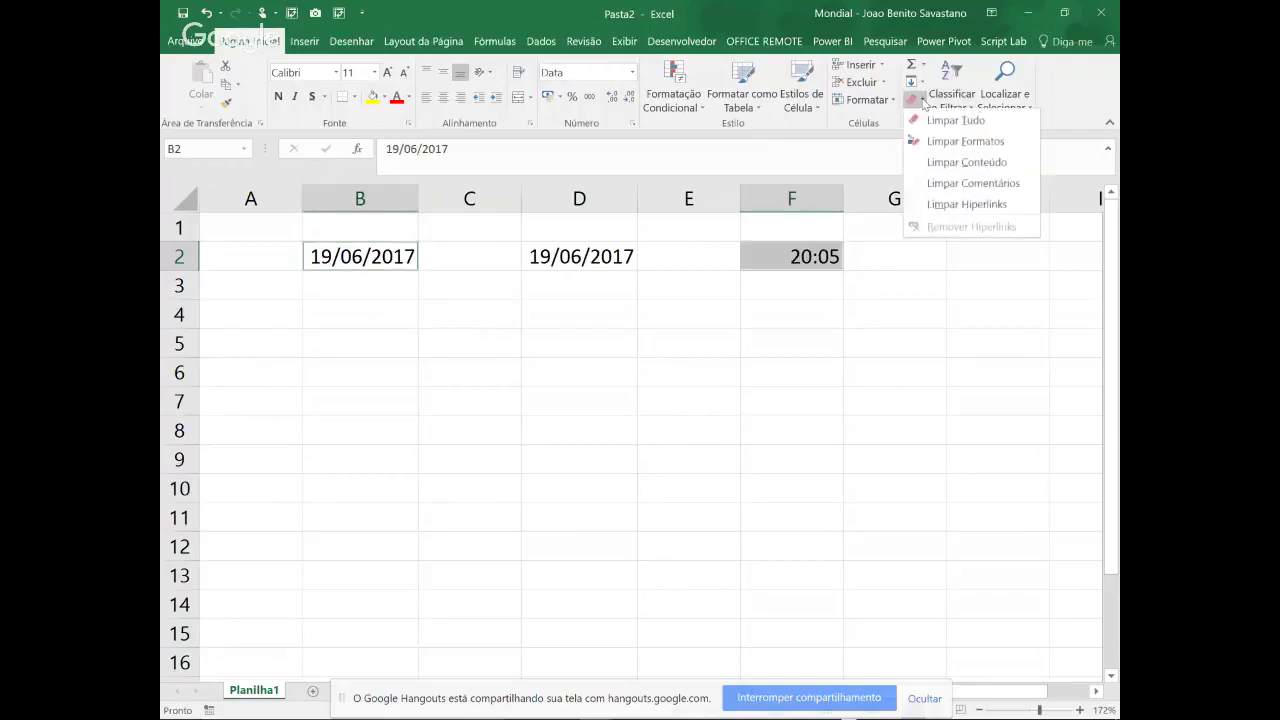
click(945, 143)
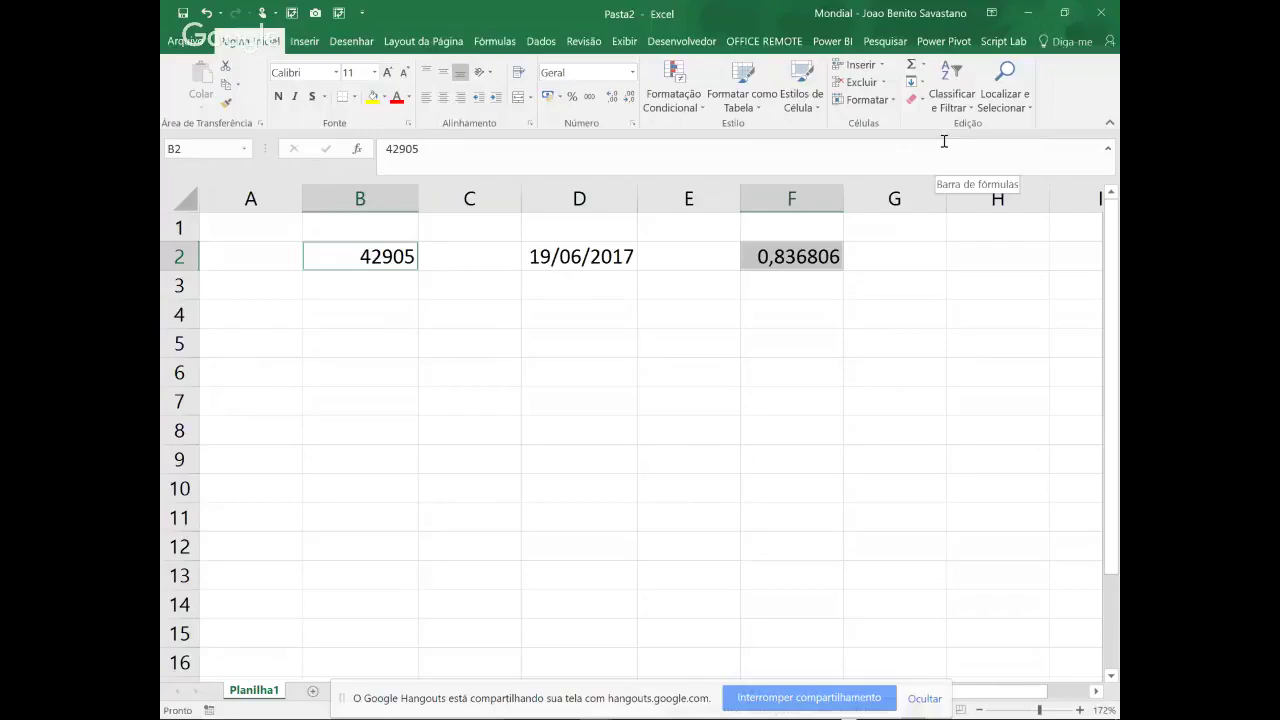
Replace the formula in the date-formatted cell D2 with the number 5430
key(Right)
key(Right)
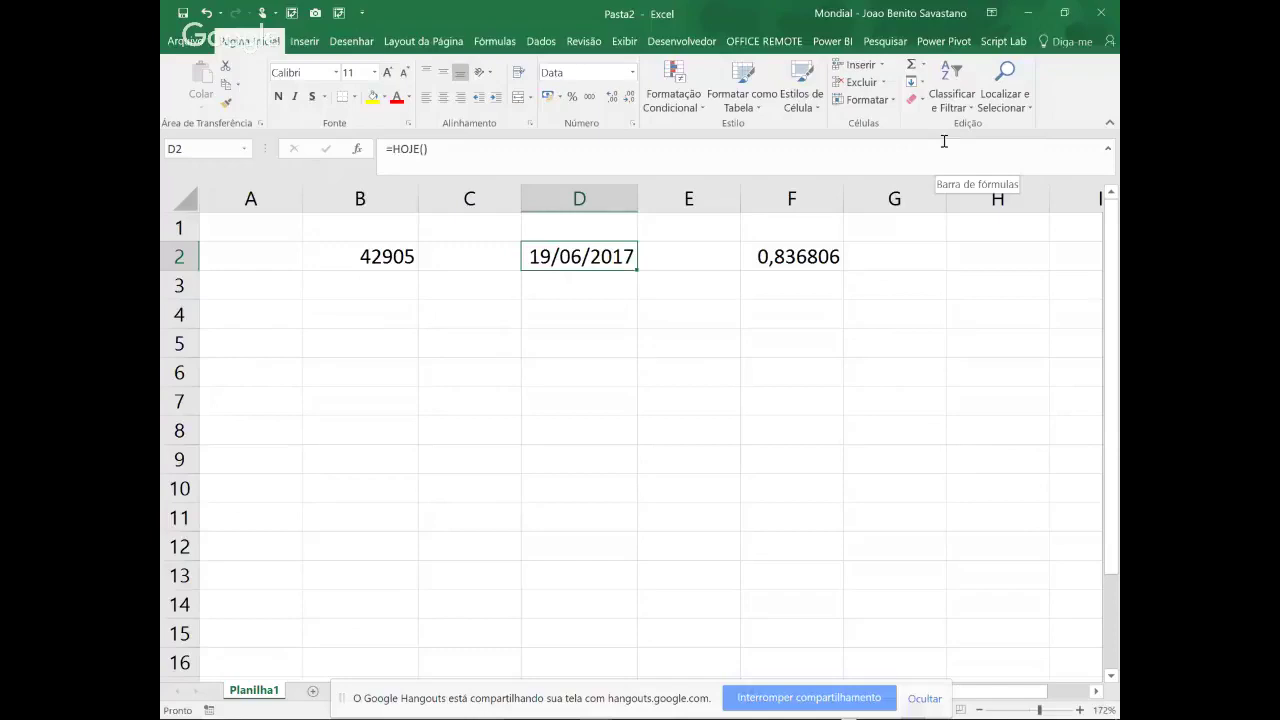
key(Delete)
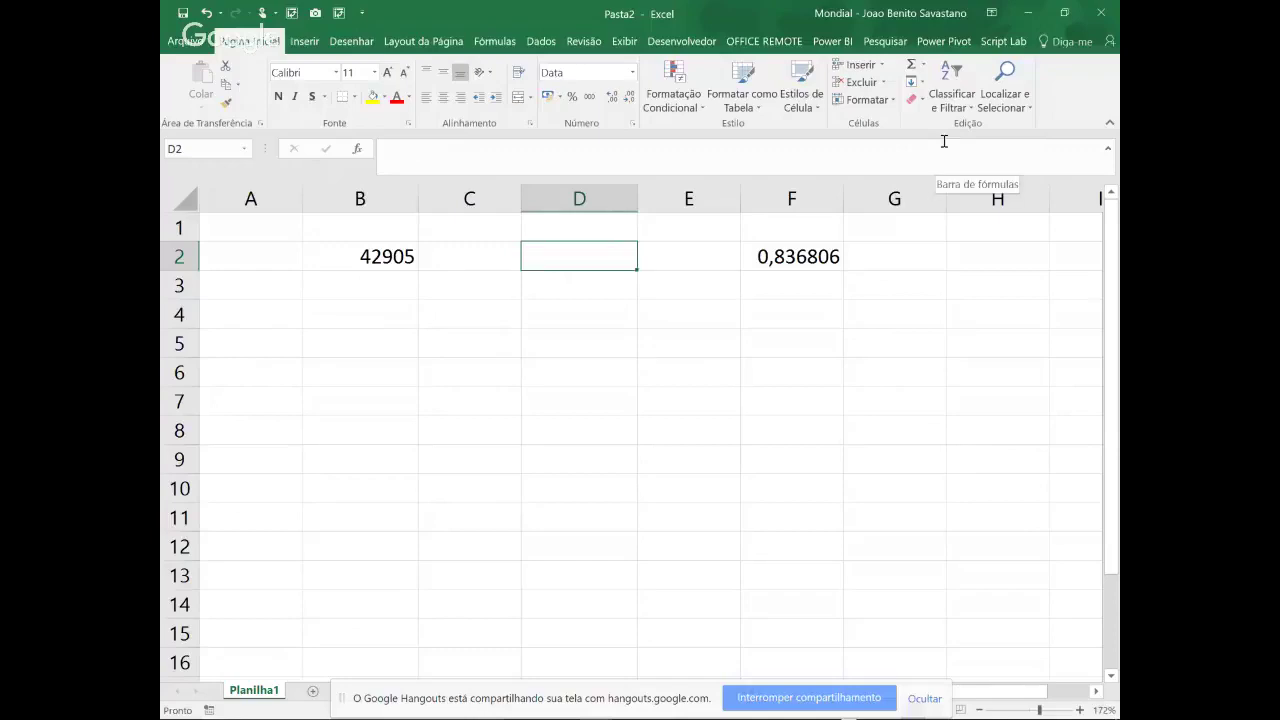
text(5430)
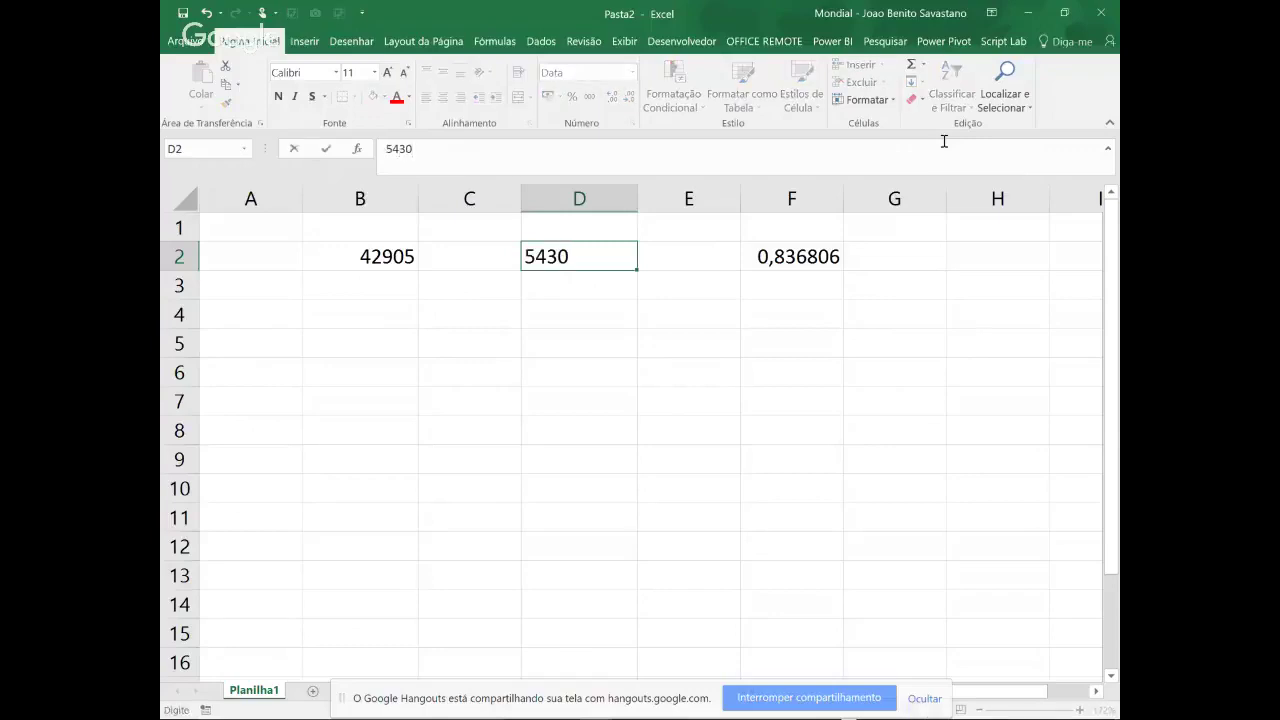
key(ctrl+Return)
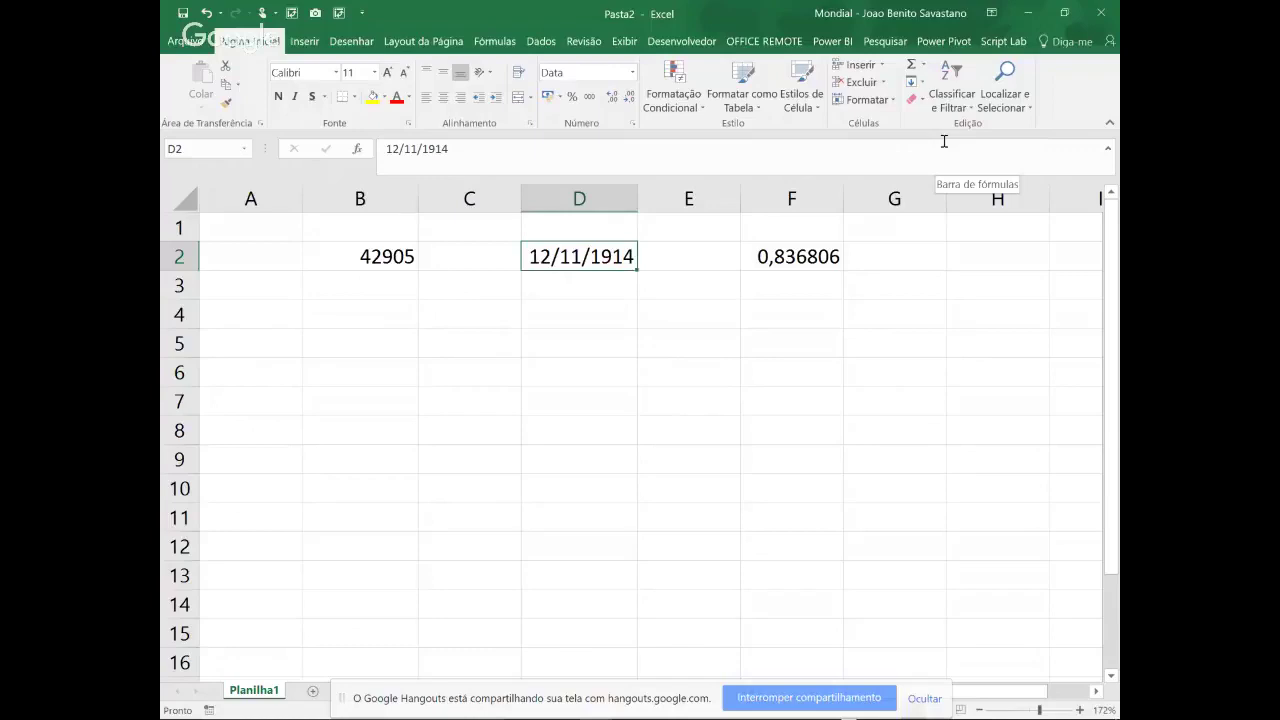
Enter 1 in B5 and 2 in B6, and extend the series down to B15
key(Down)
key(Down)
key(Down)
key(Left)
key(Left)
text(1)
key(Return)
text(2)
key(ctrl+Return)
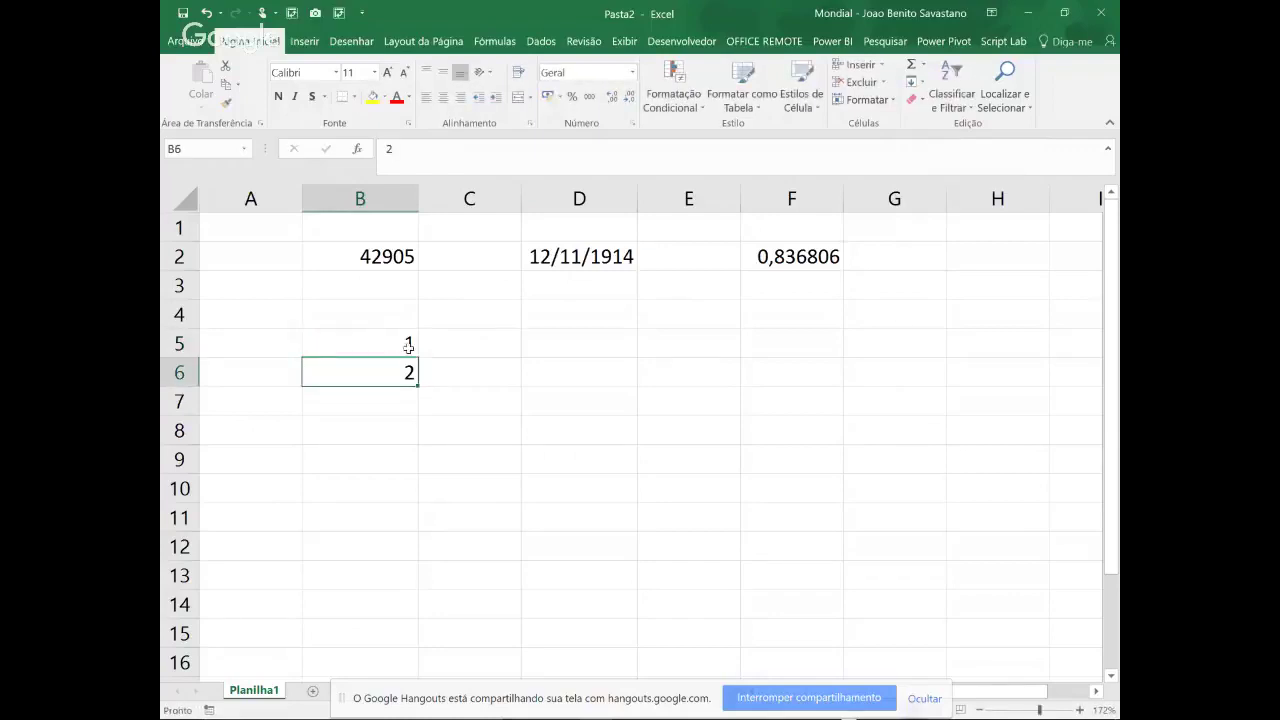
click(404, 341)
drag(380, 351, 416, 655)
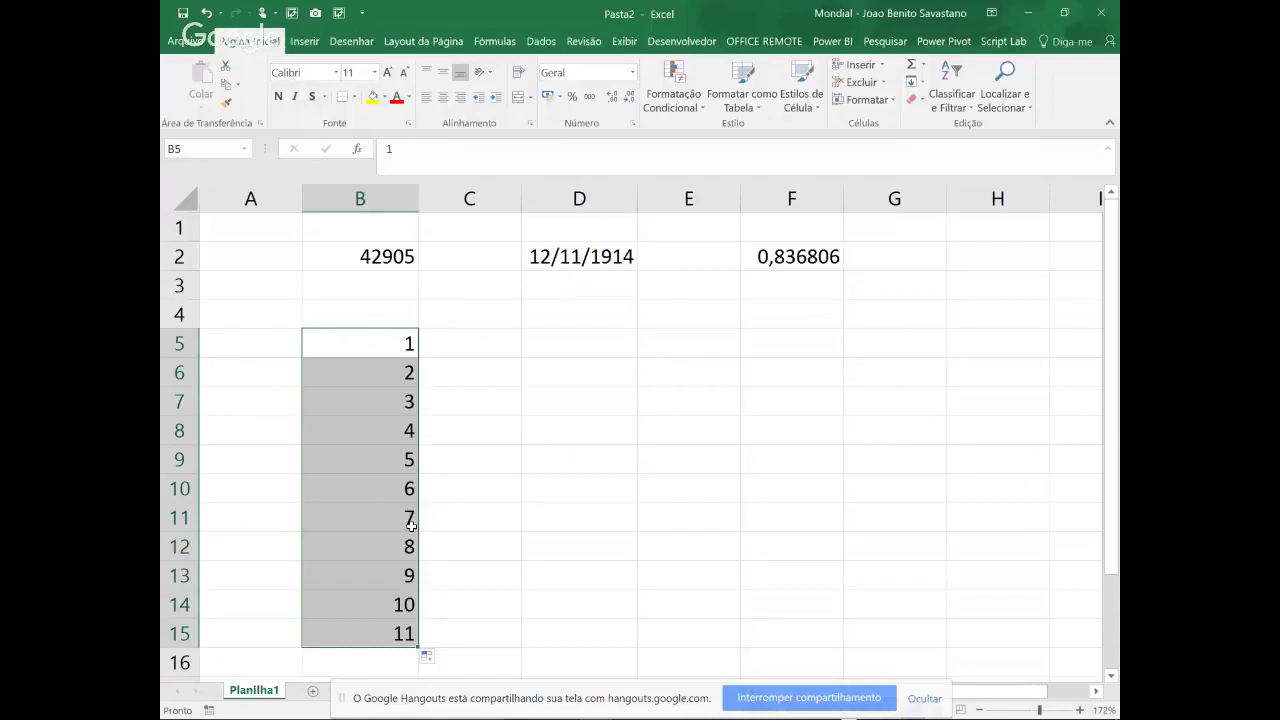
Apply the custom number format dd/mmm/aaaa to B5:B15 and widen column B slightly
key(ctrl+1)
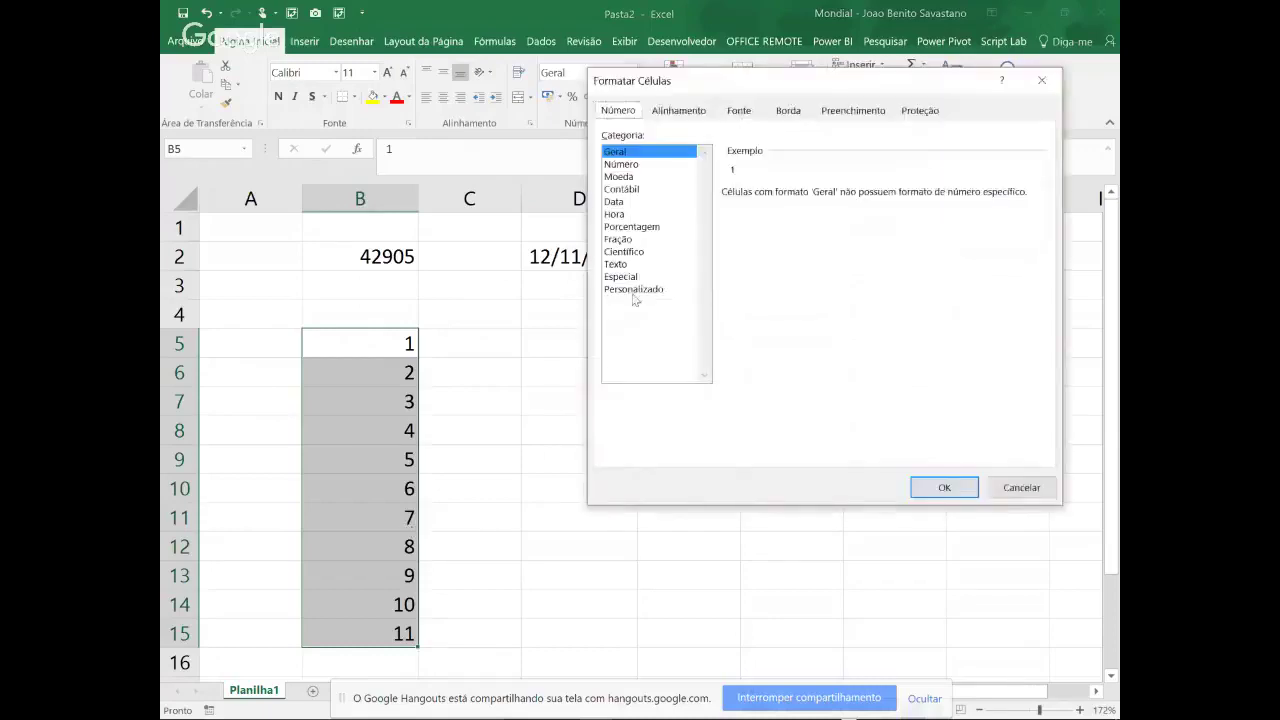
click(634, 290)
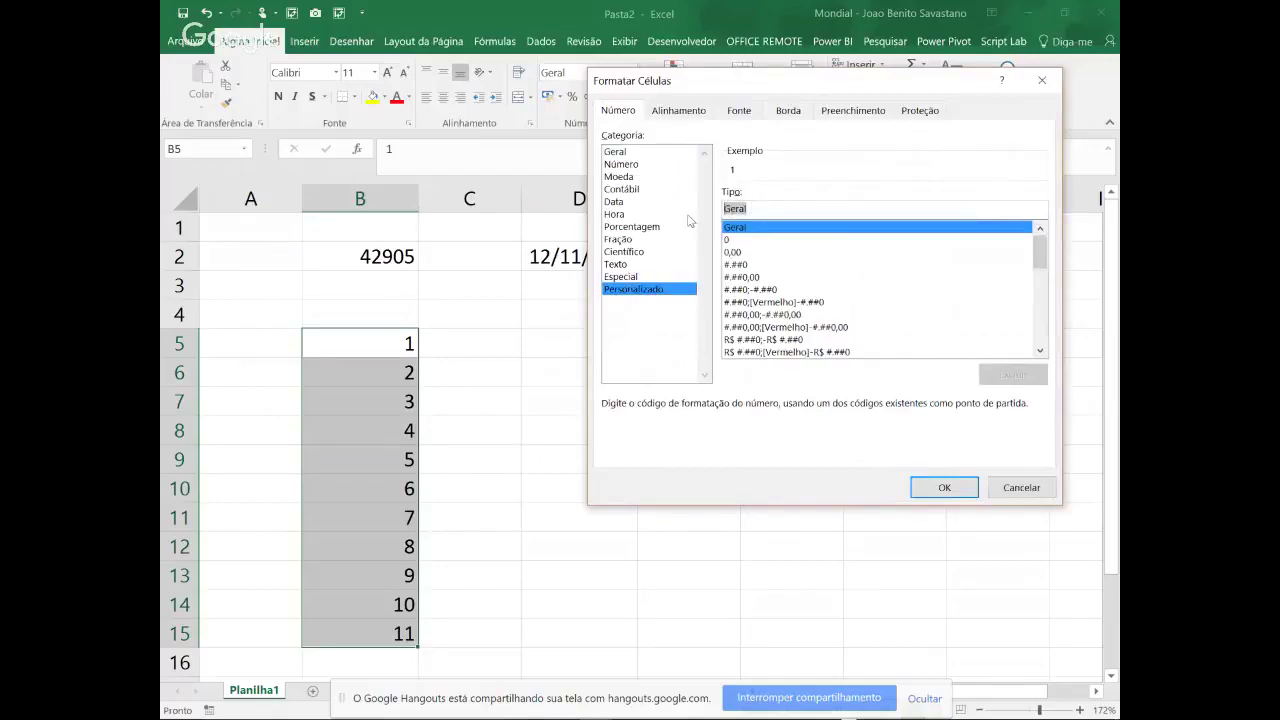
text(dd/mm)
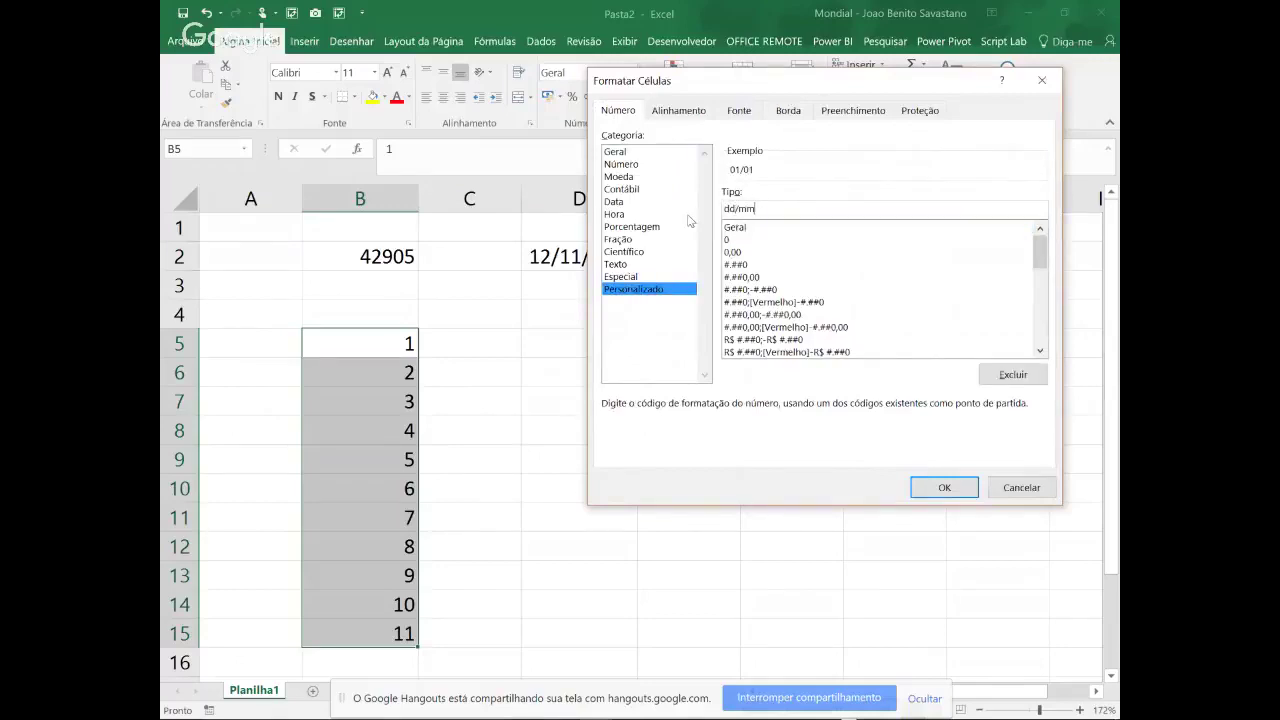
text(m)
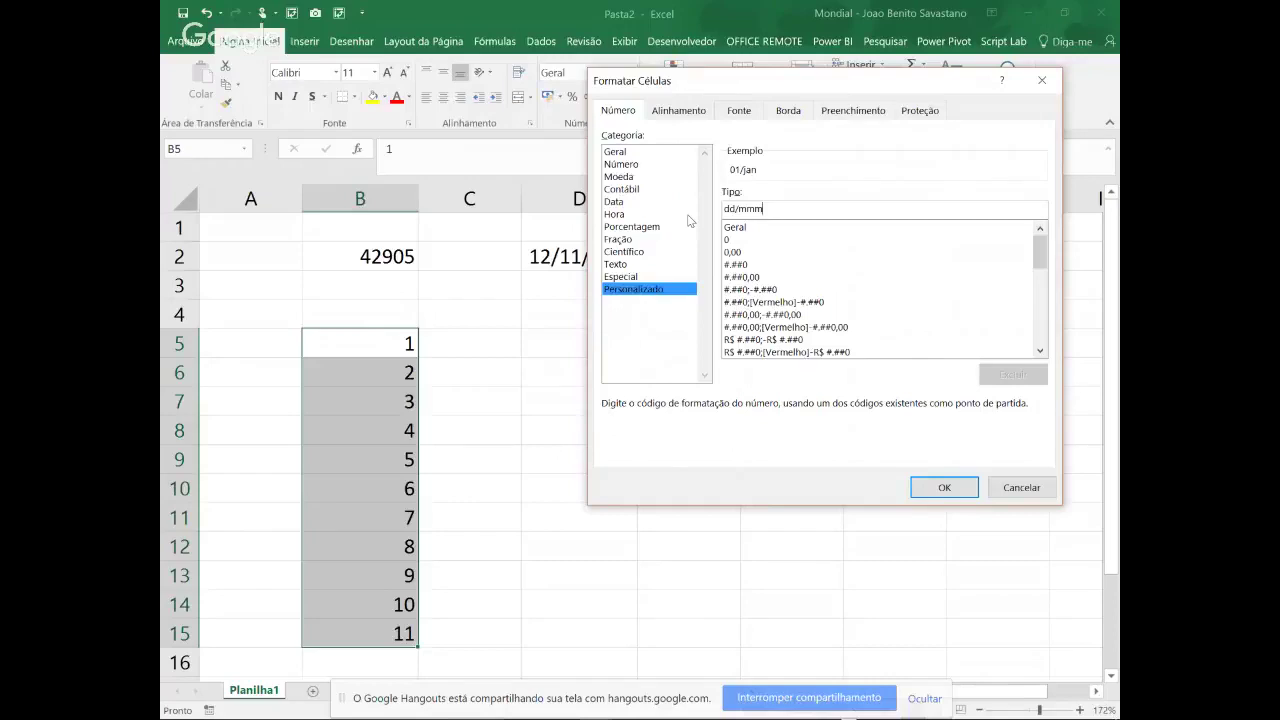
text(/)
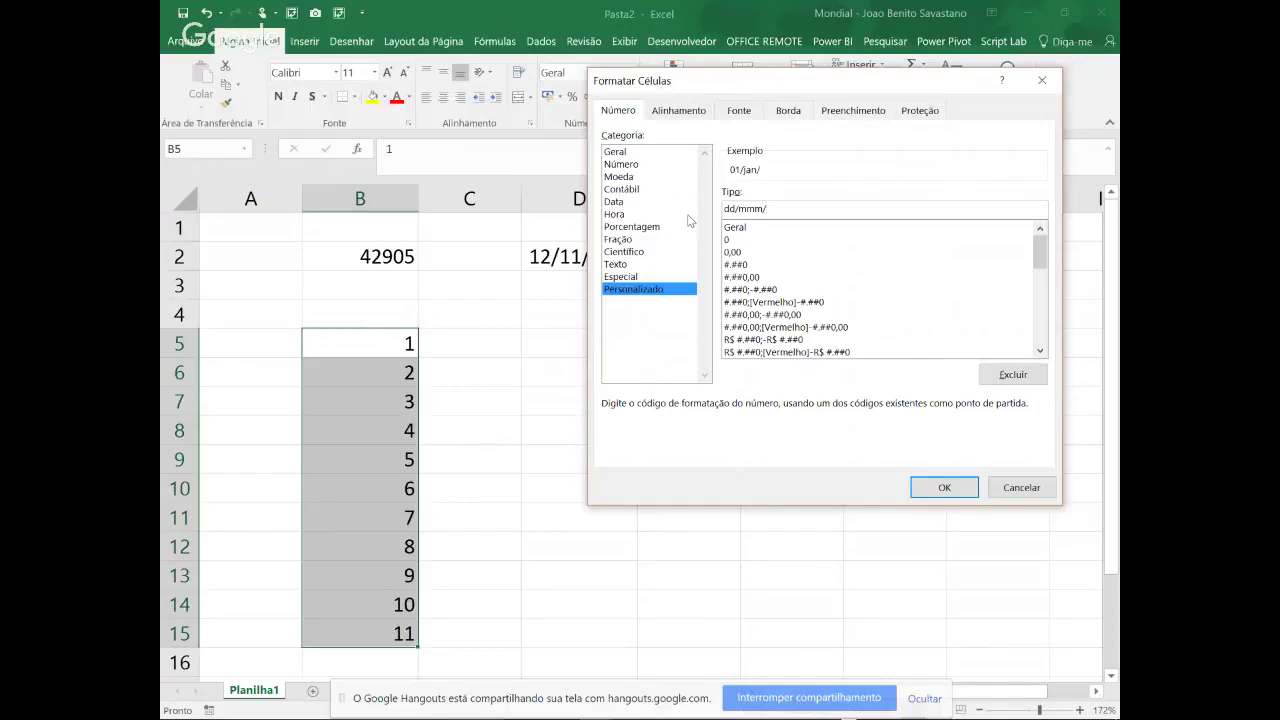
text(aaaa)
click(940, 487)
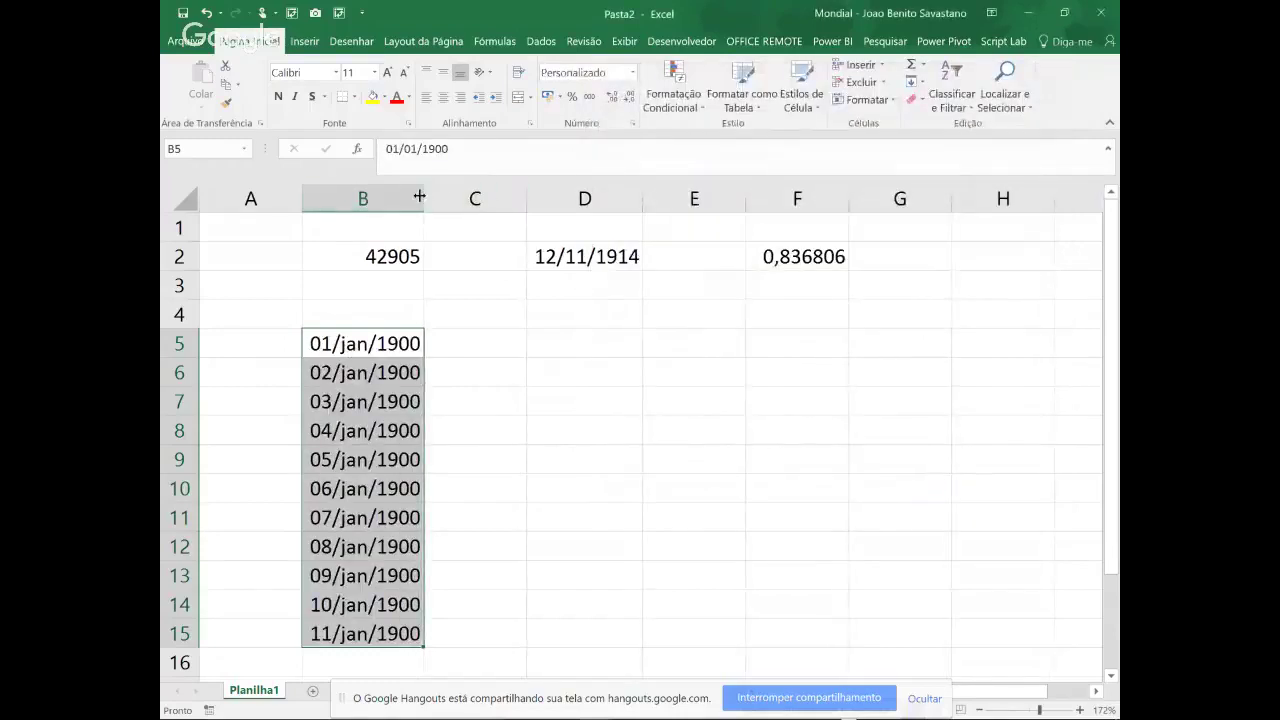
drag(424, 197, 449, 195)
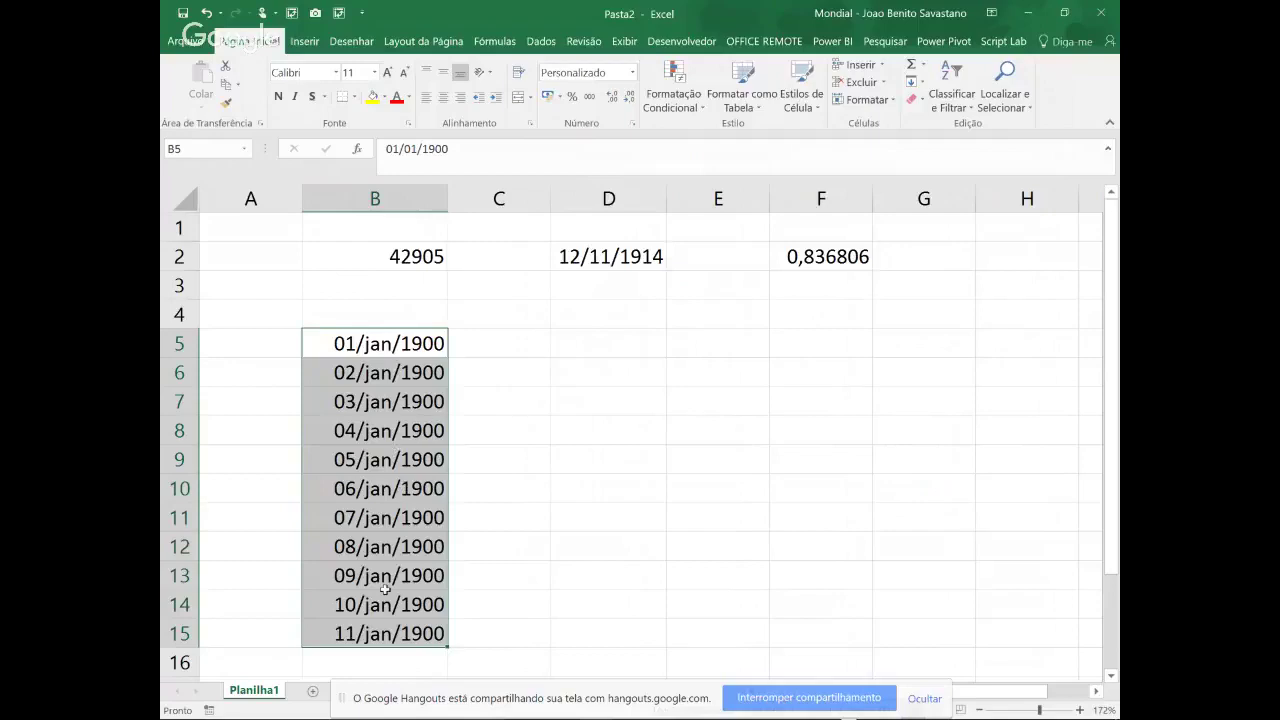
Extend the date series in column B down to row 70 and select the 29/fev/1900 cell, B64
drag(448, 645, 455, 688)
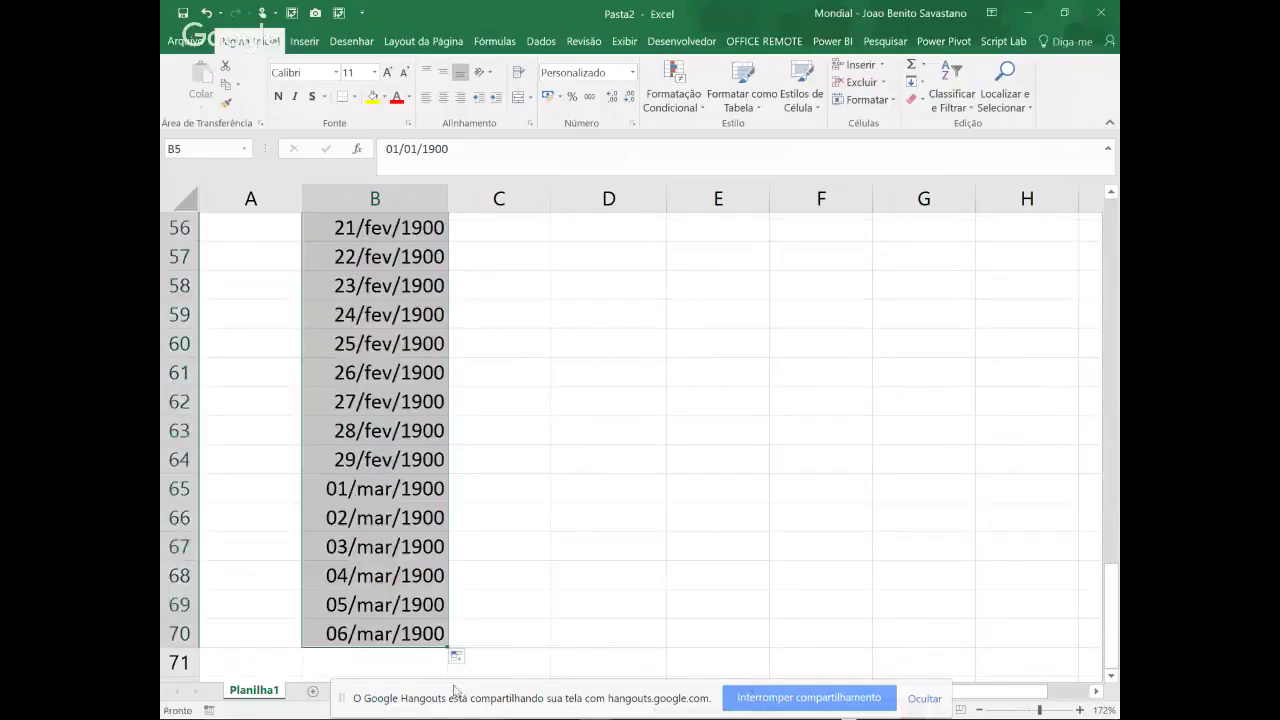
click(360, 462)
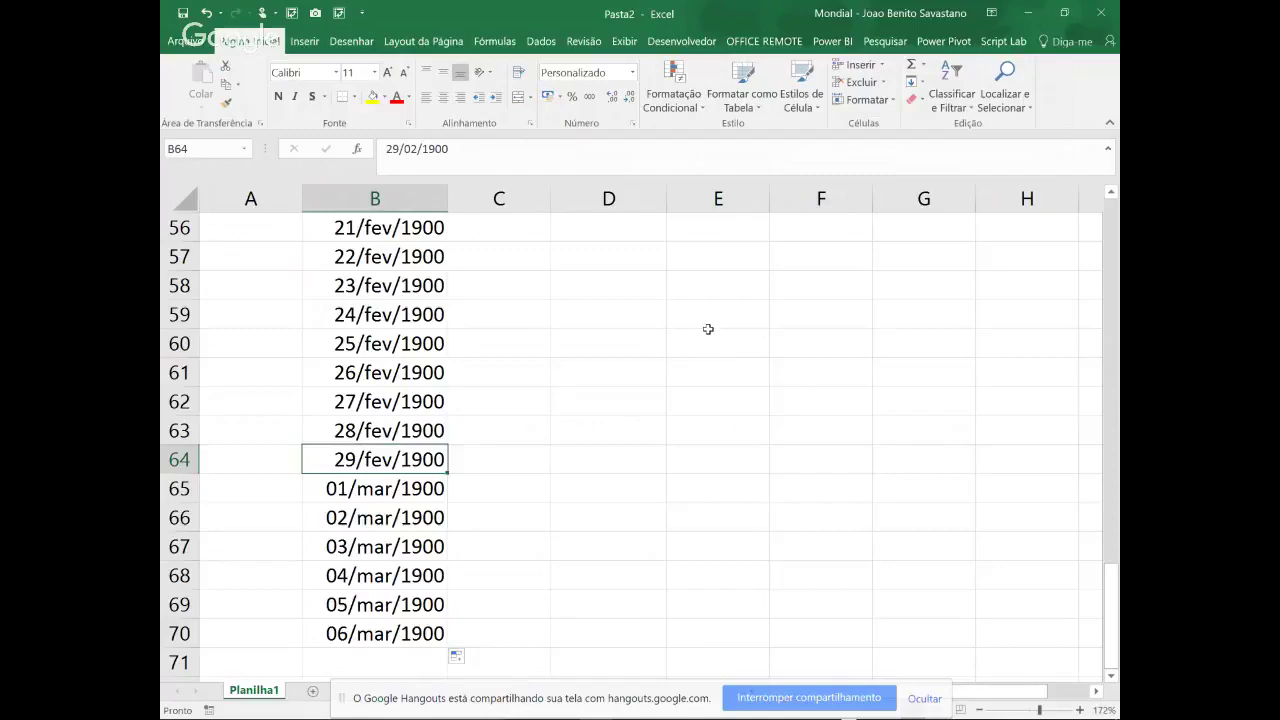
Turn on the 1904 date system for the workbook in the advanced Excel options and apply the change
scroll(708, 329, up, 18)
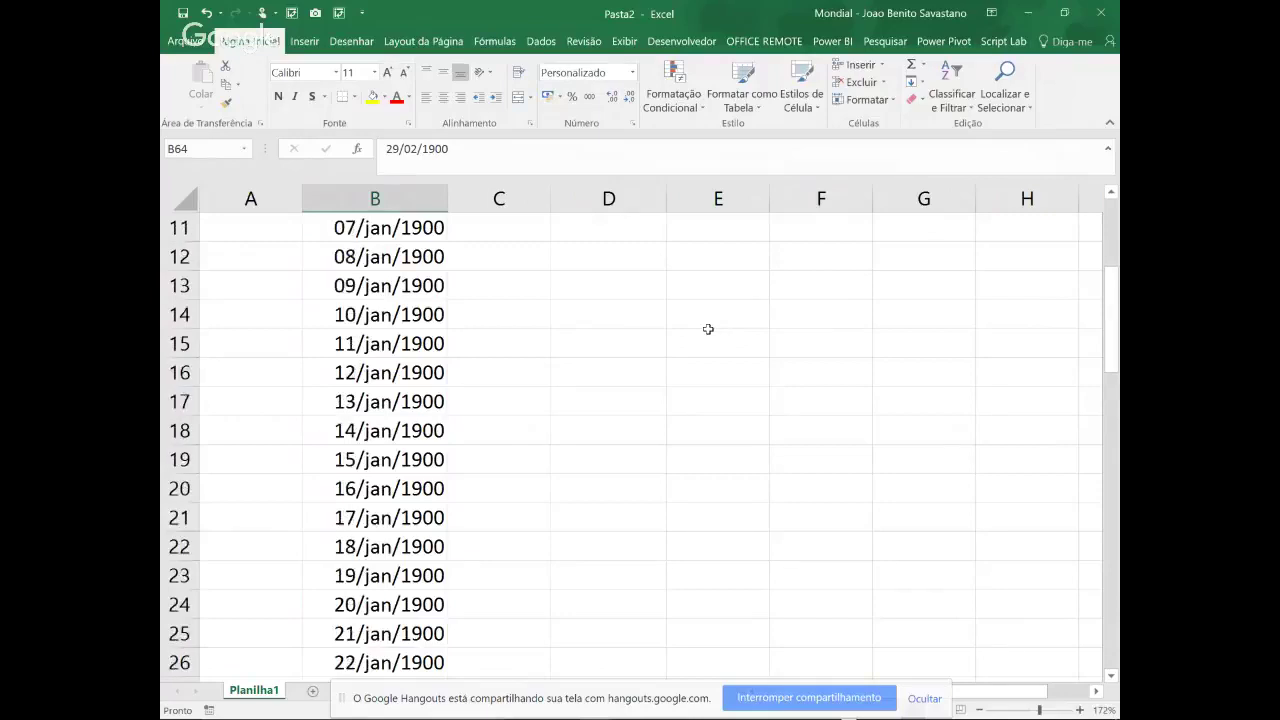
scroll(708, 329, up, 1)
scroll(708, 329, down, 1)
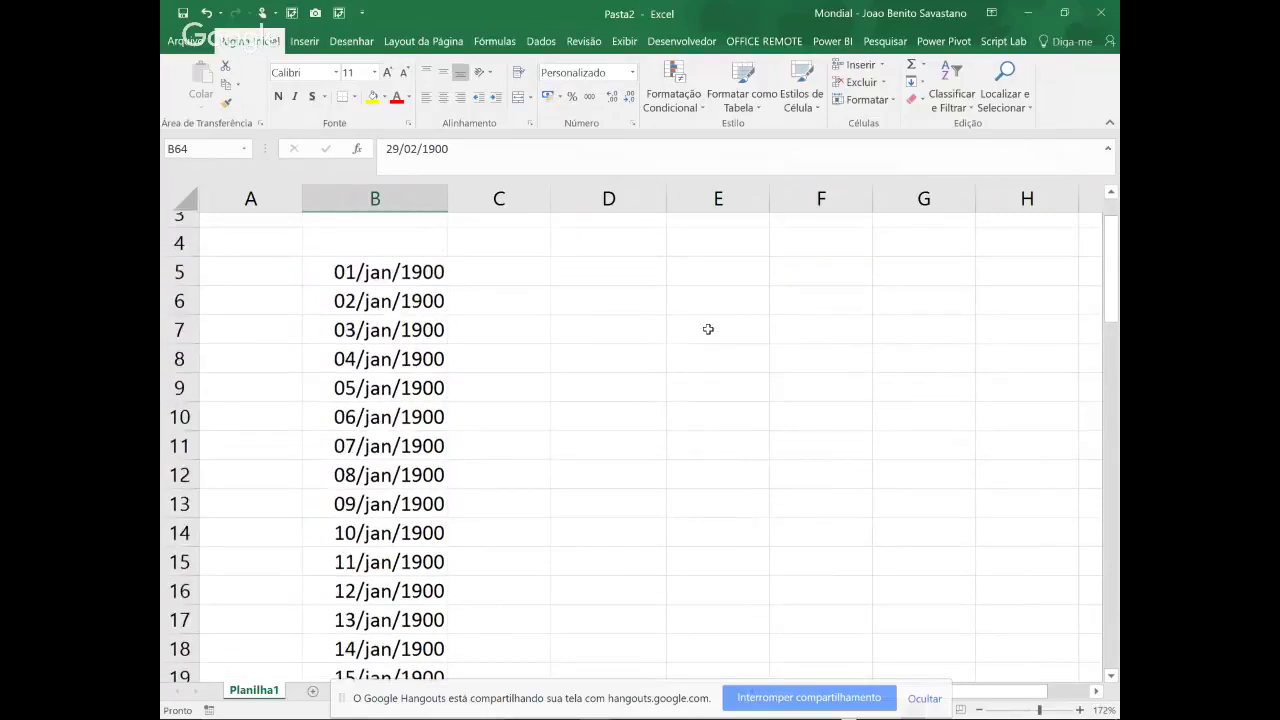
click(187, 42)
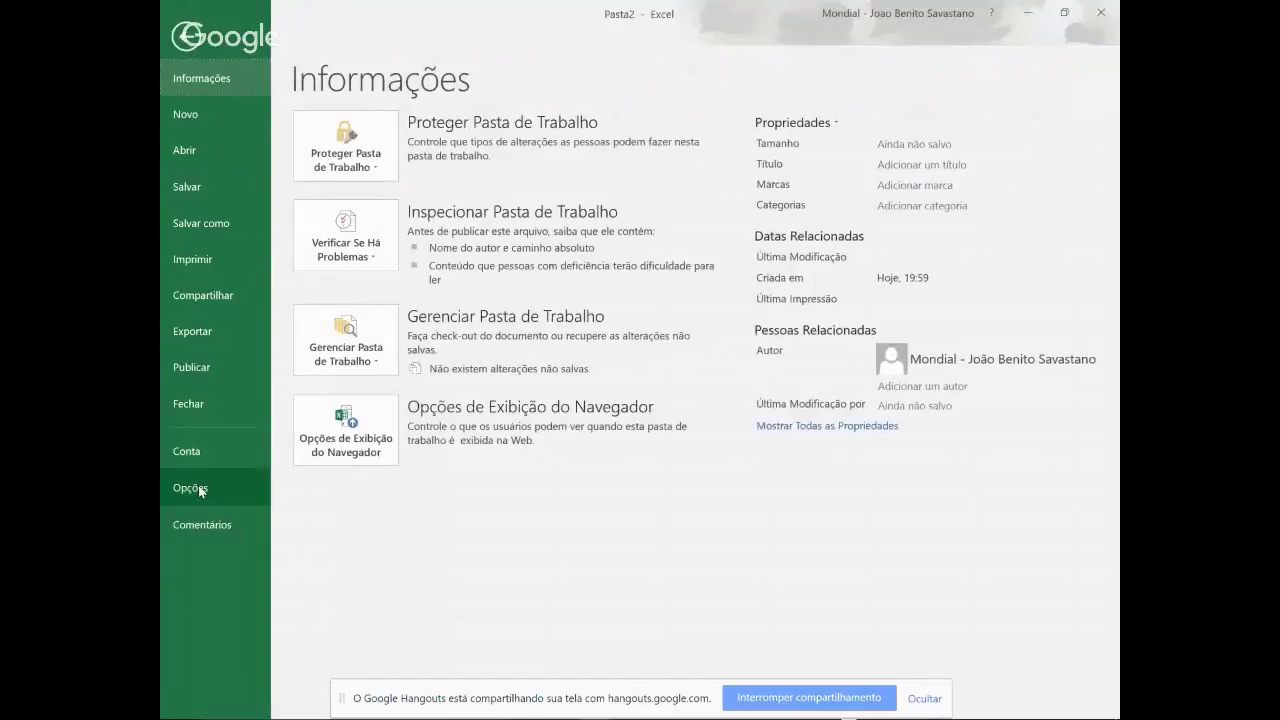
click(190, 488)
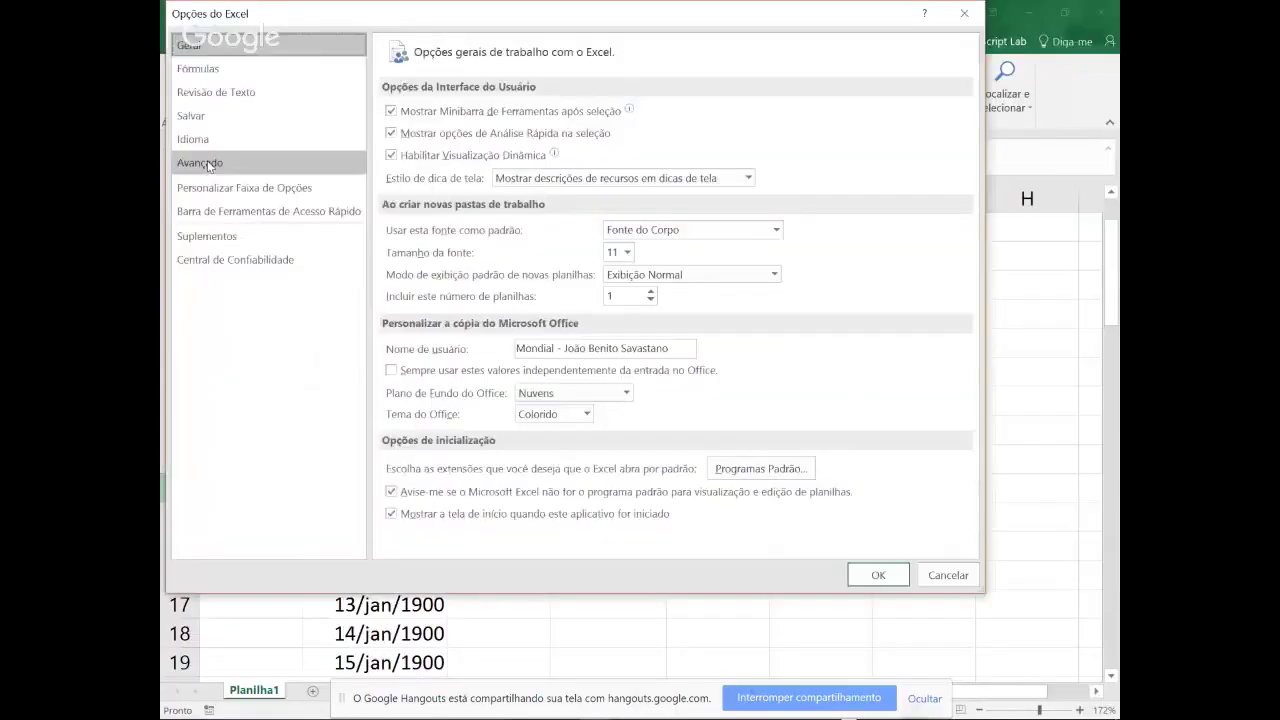
click(205, 164)
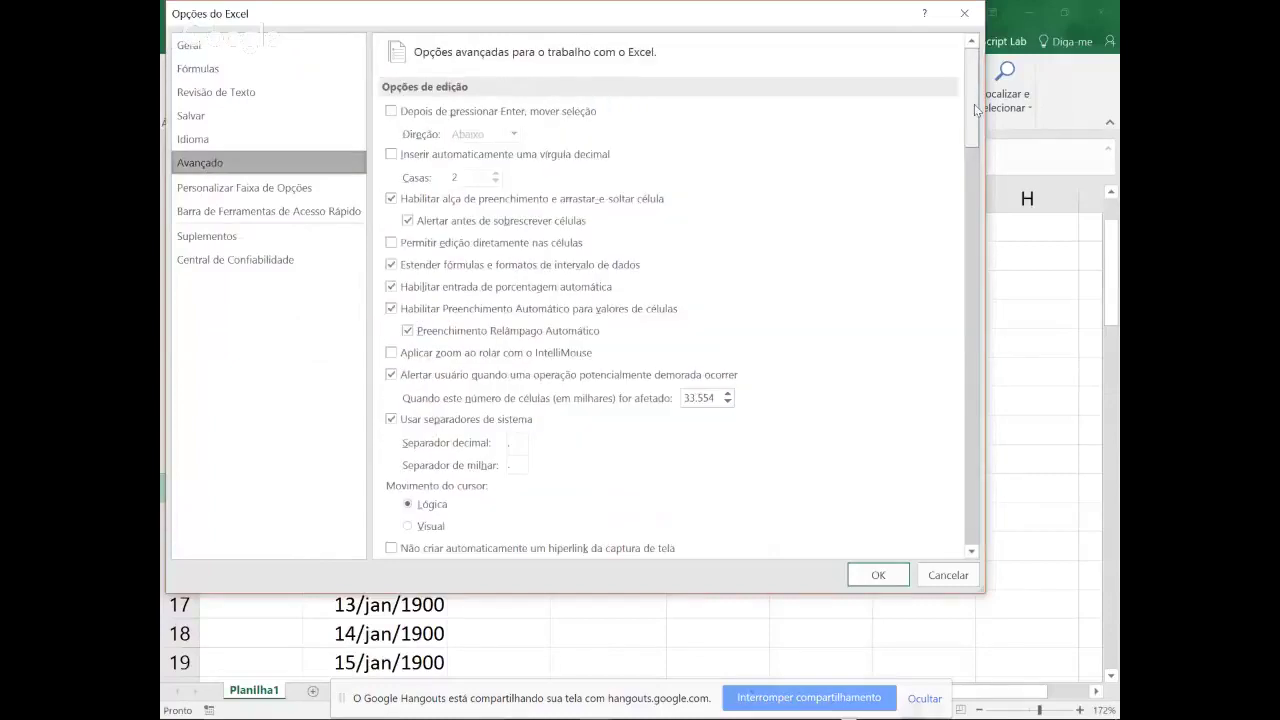
drag(974, 104, 949, 407)
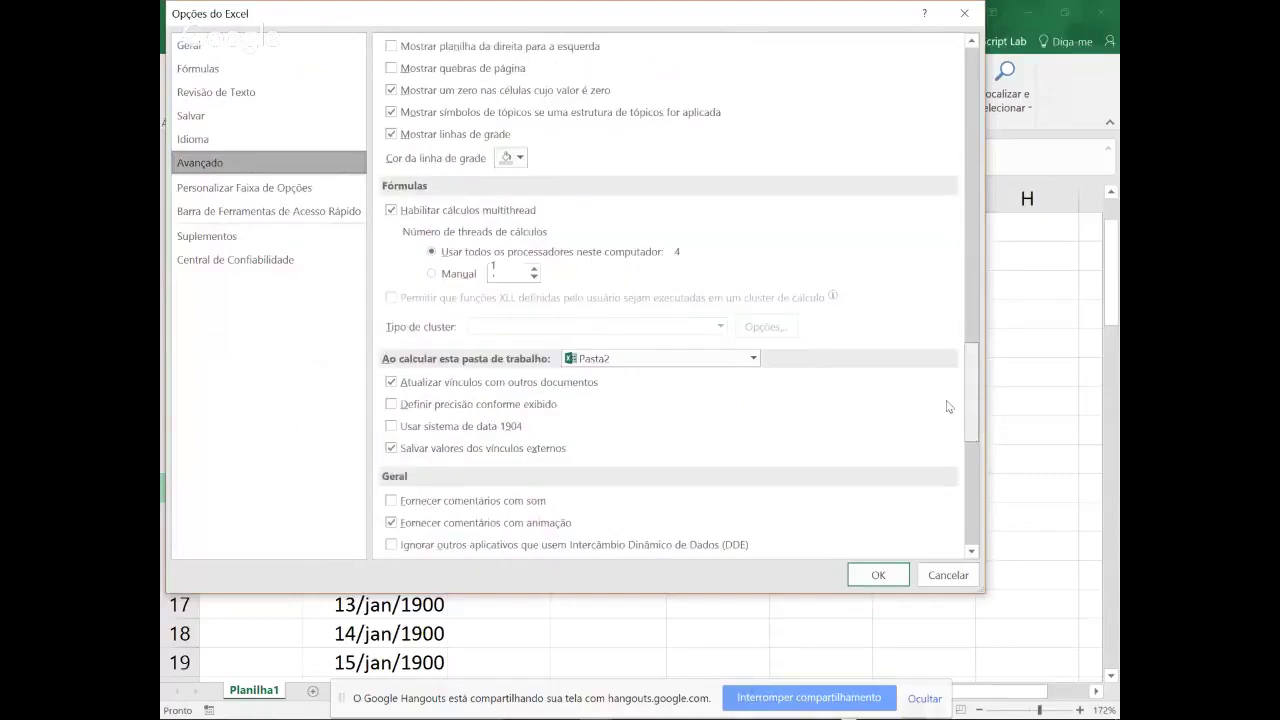
scroll(463, 327, down, 2)
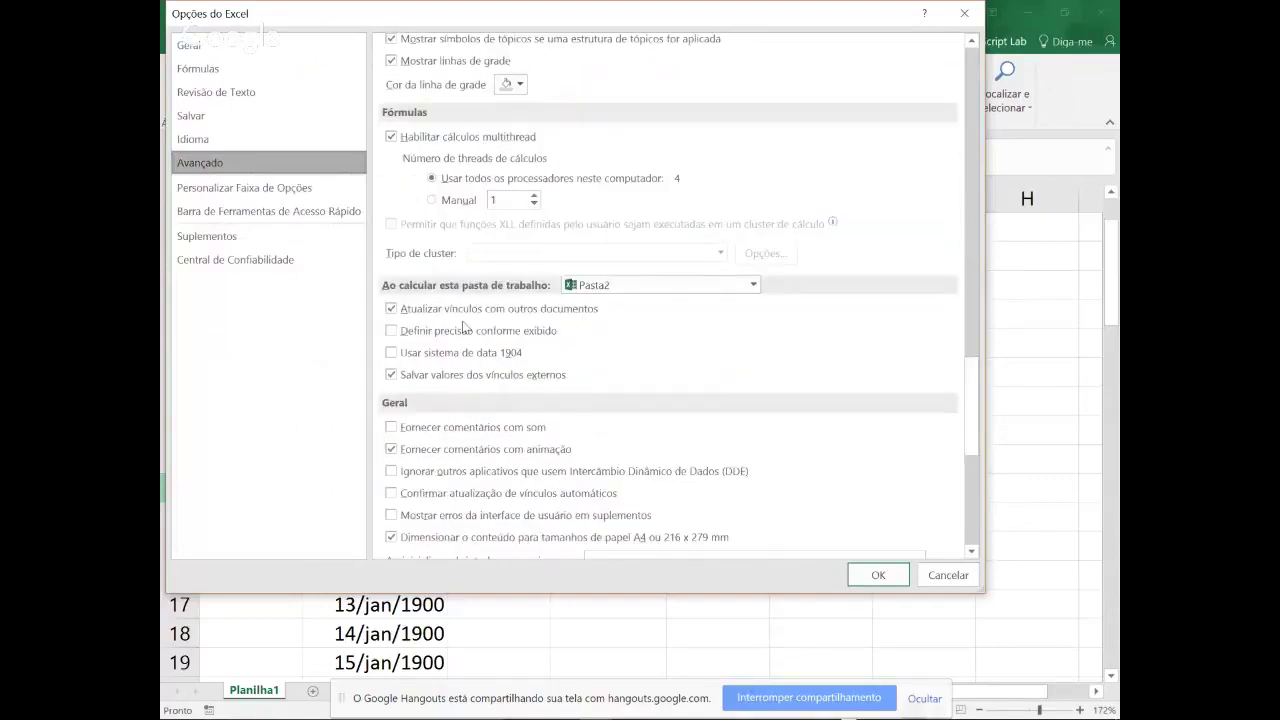
click(392, 354)
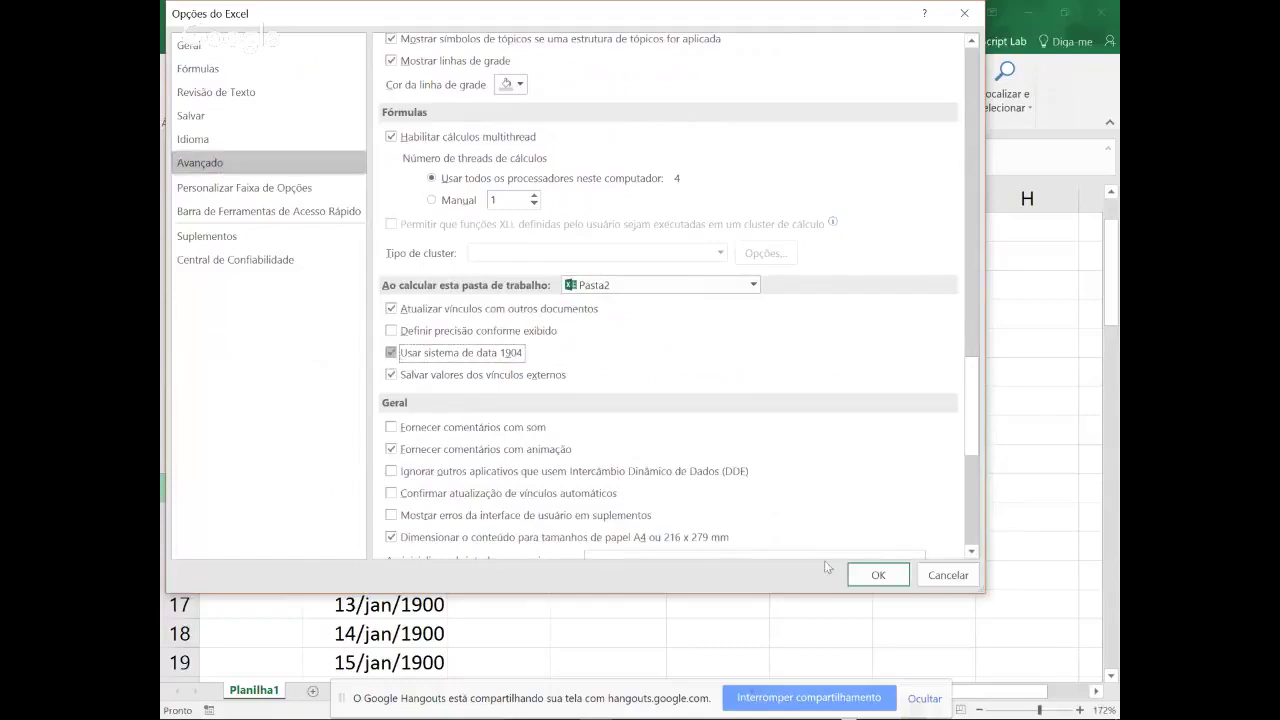
click(890, 576)
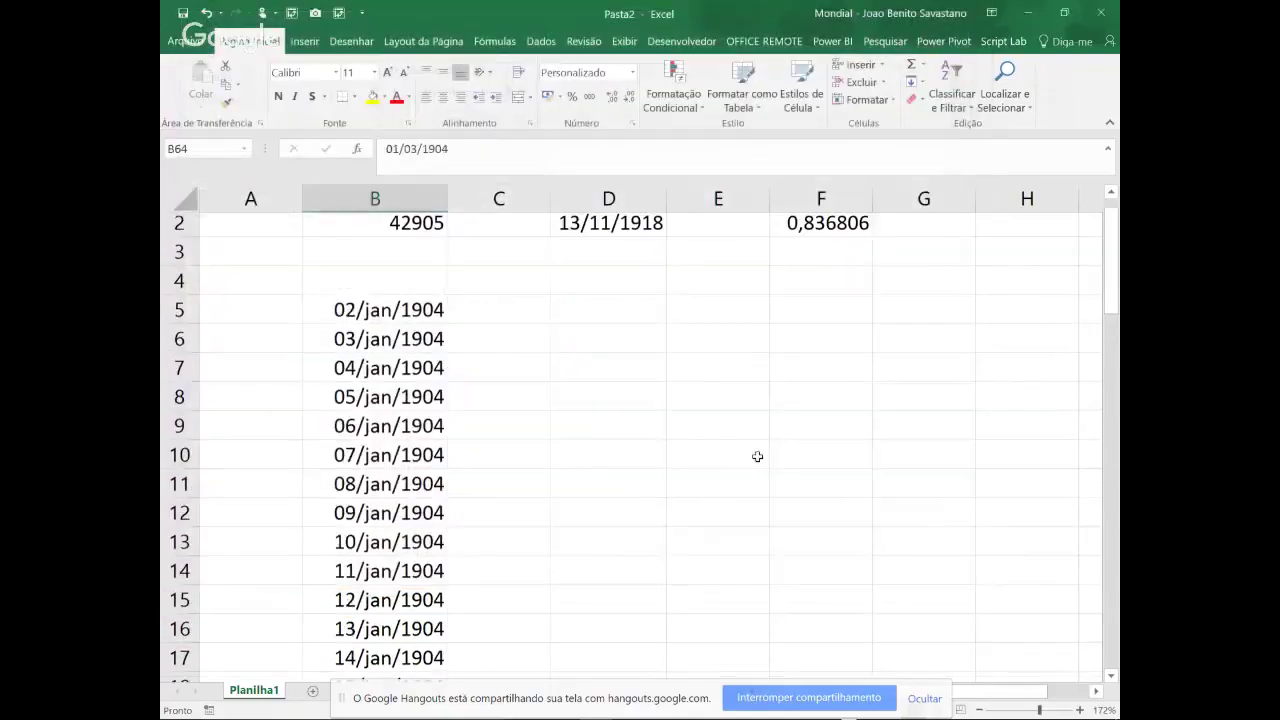
Try to fill the dates upward from B5 into B4 and B3, and clear those two cells
scroll(757, 457, up, 1)
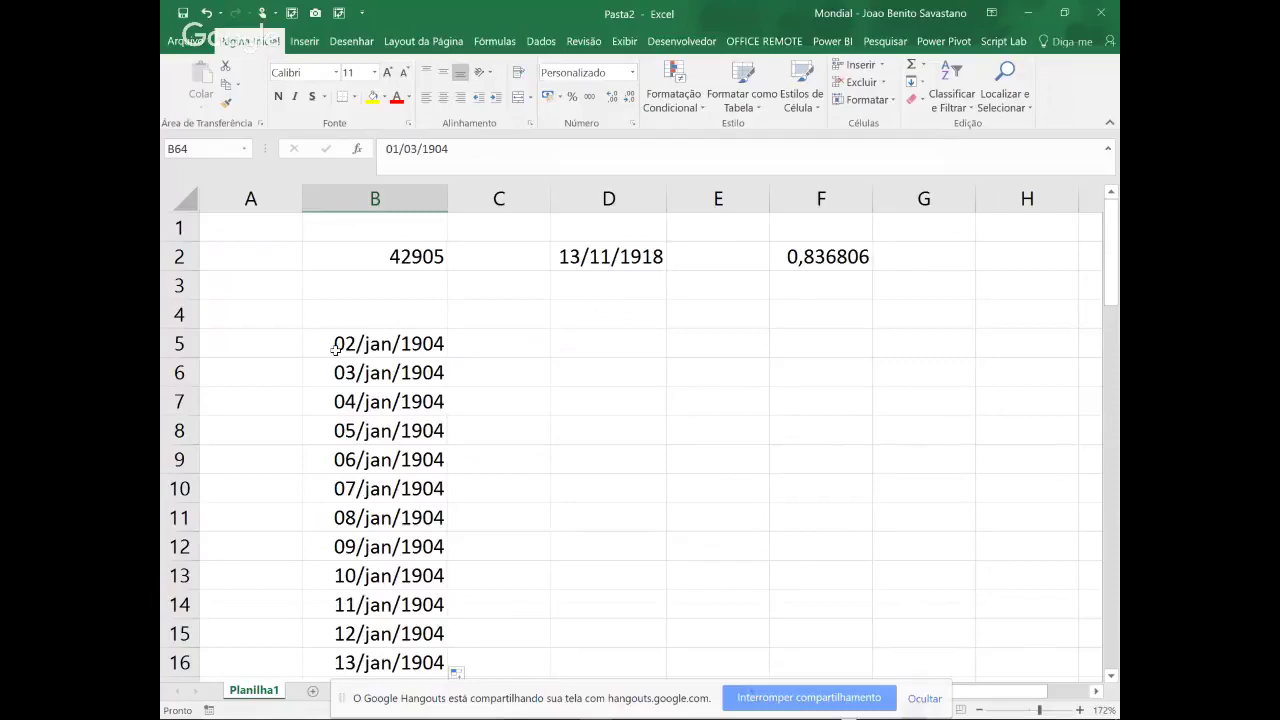
click(384, 348)
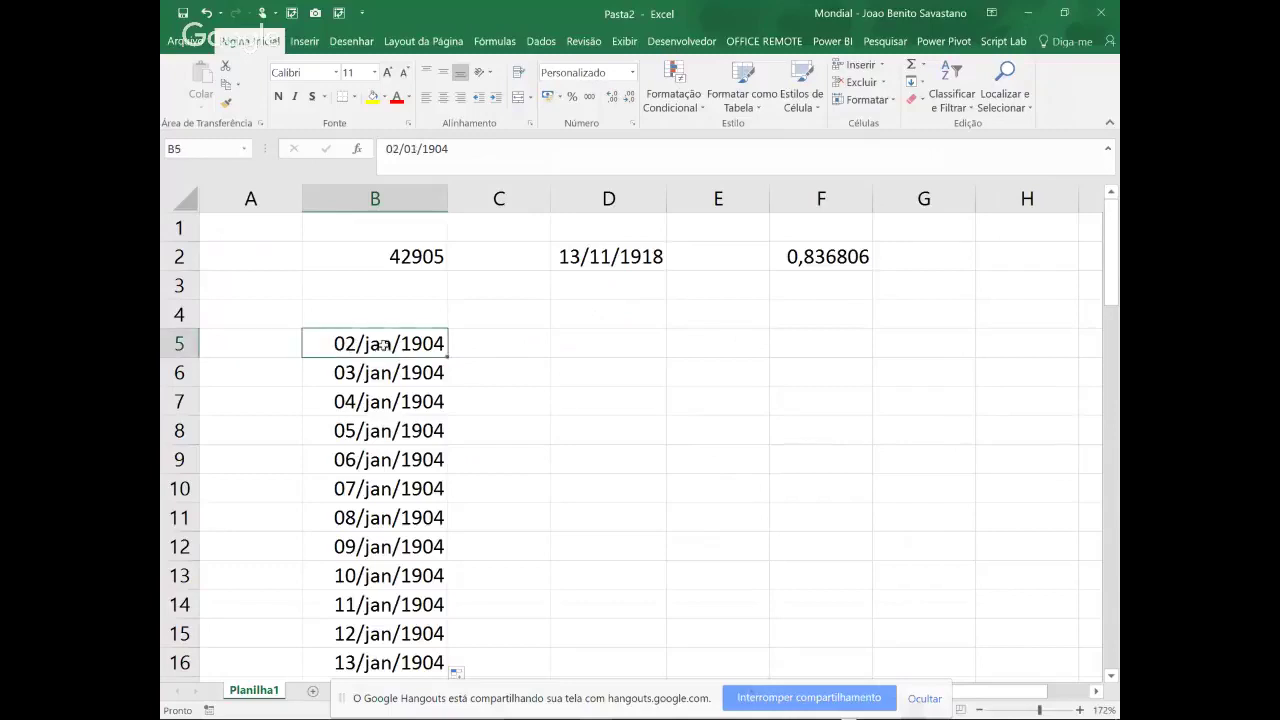
drag(447, 355, 446, 286)
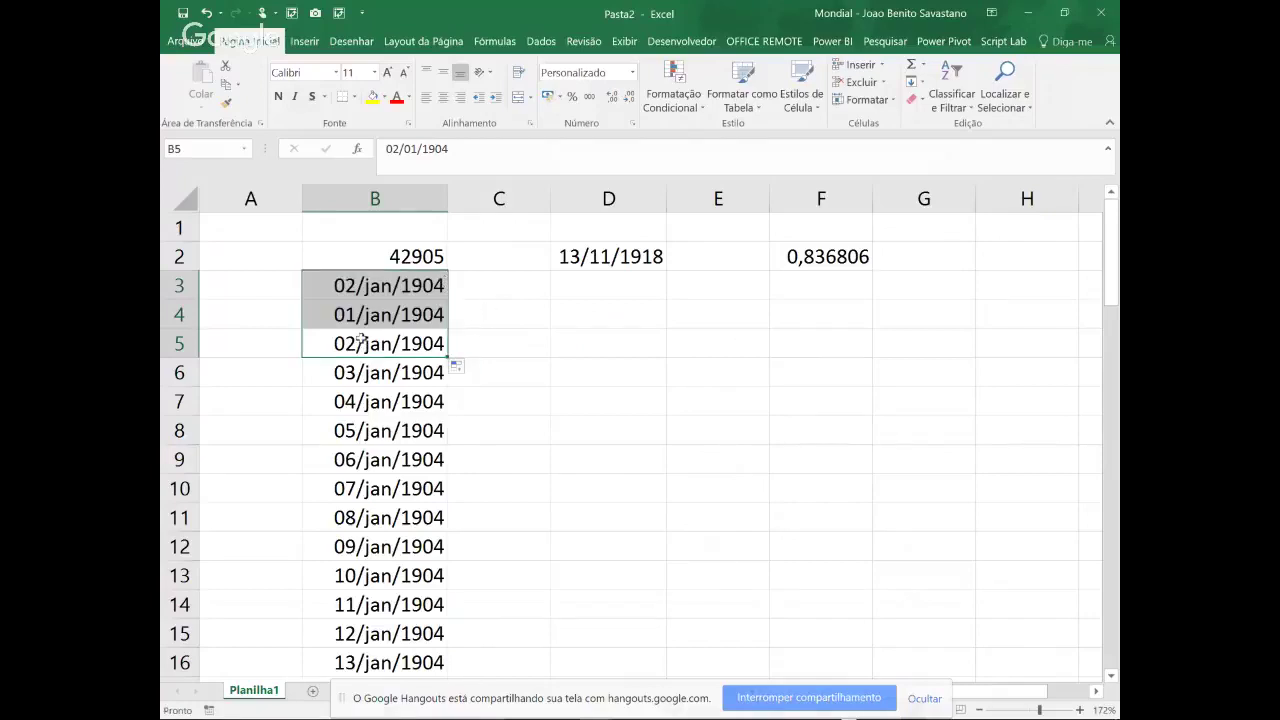
click(365, 318)
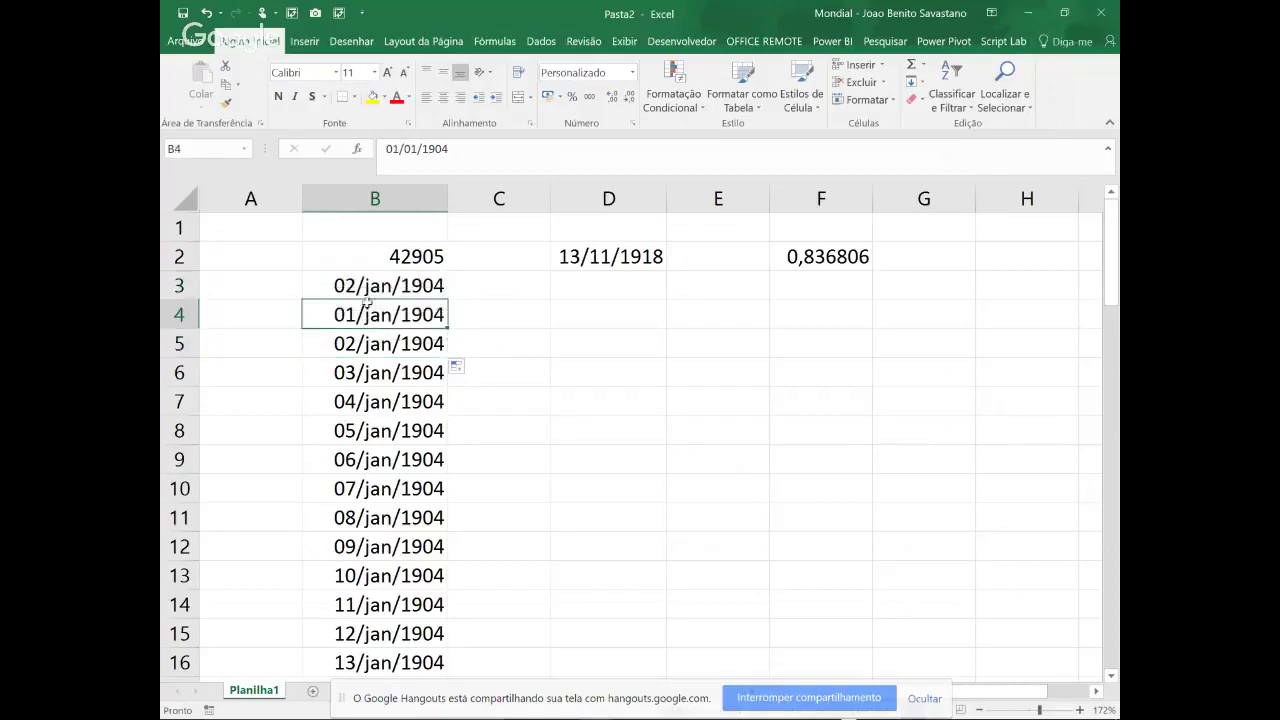
drag(365, 316, 367, 287)
key(Delete)
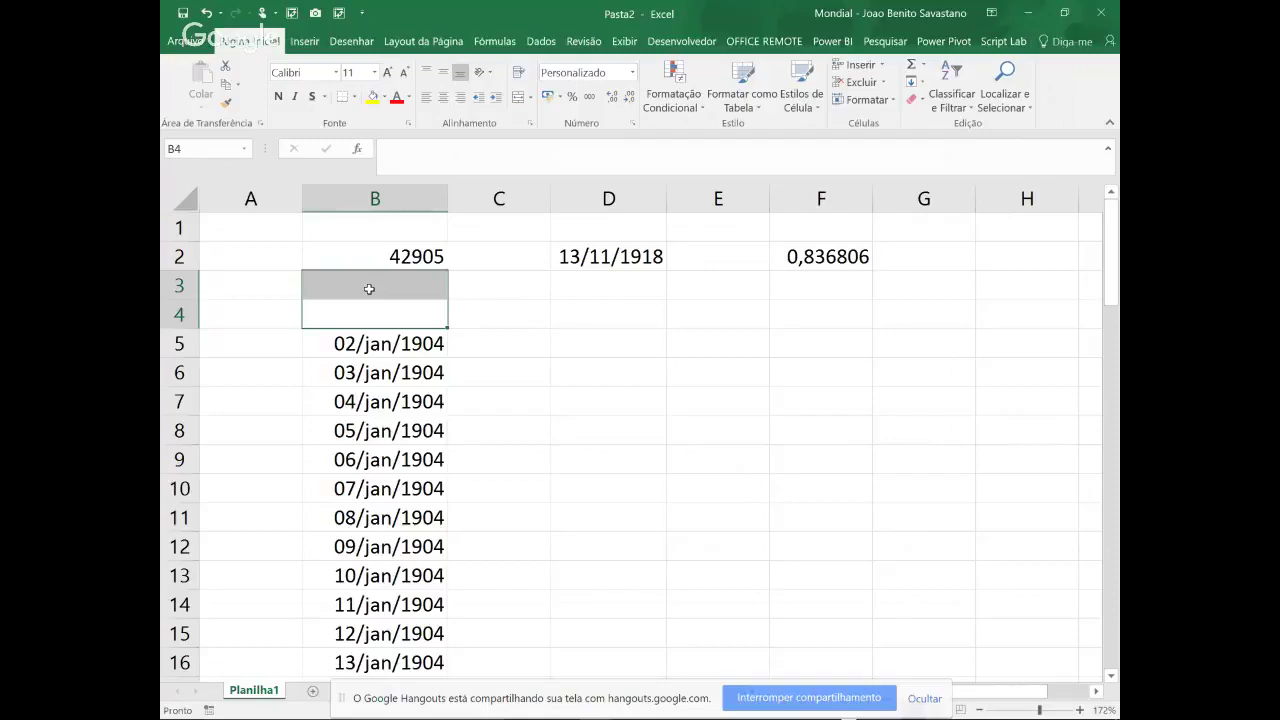
Insert the current date, 19/06/2017, as a fixed value in cell E5
click(742, 344)
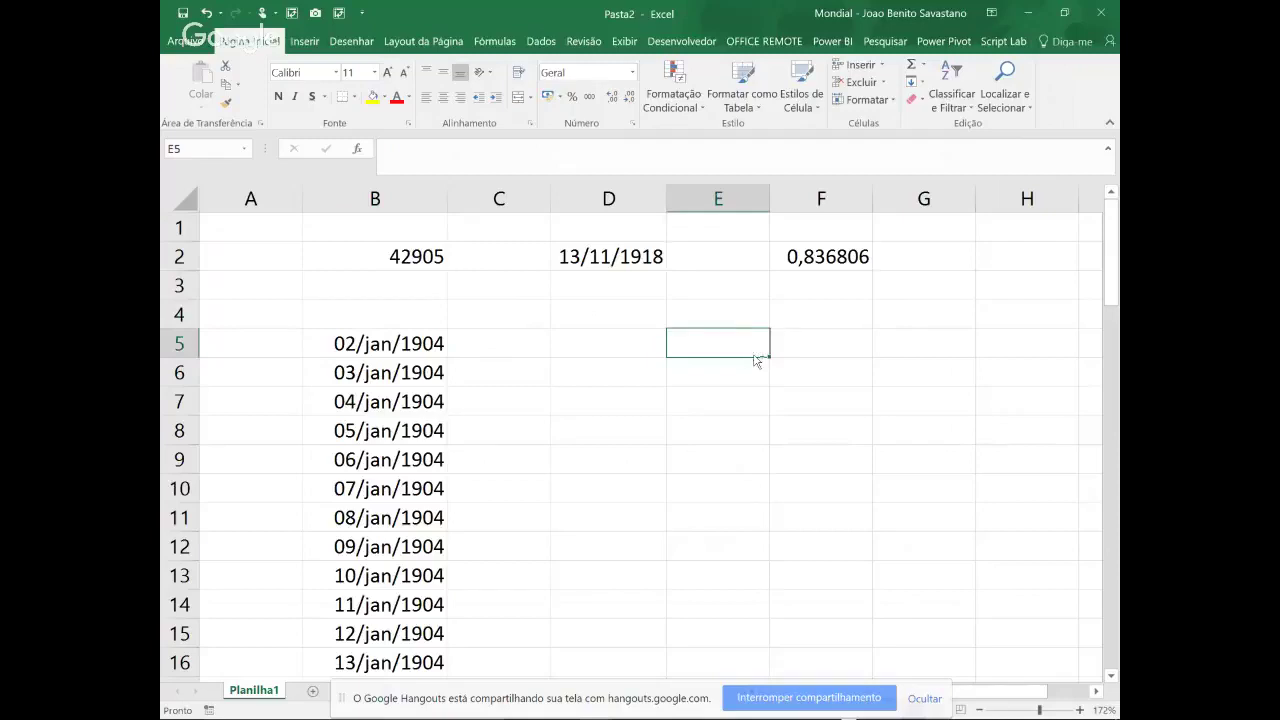
key(ctrl+semicolon)
key(ctrl+Return)
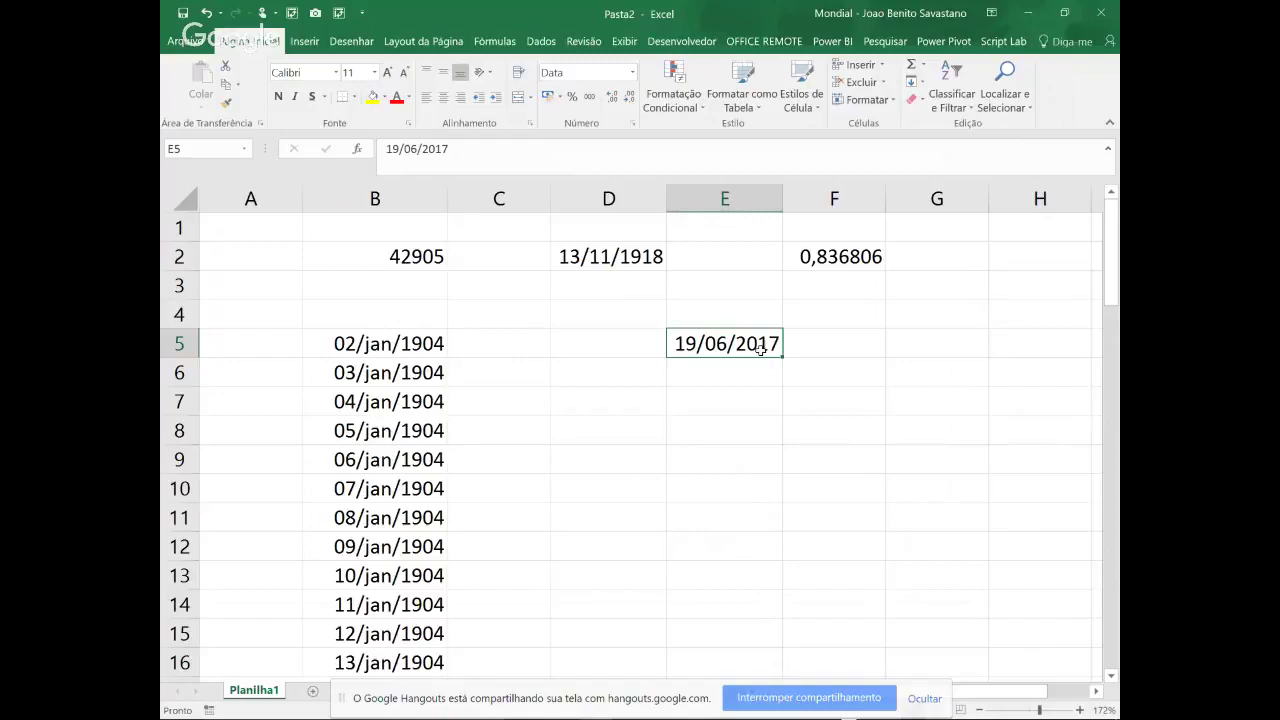
Turn off the 1904 date system for the workbook in the advanced Excel options and apply the change
click(183, 42)
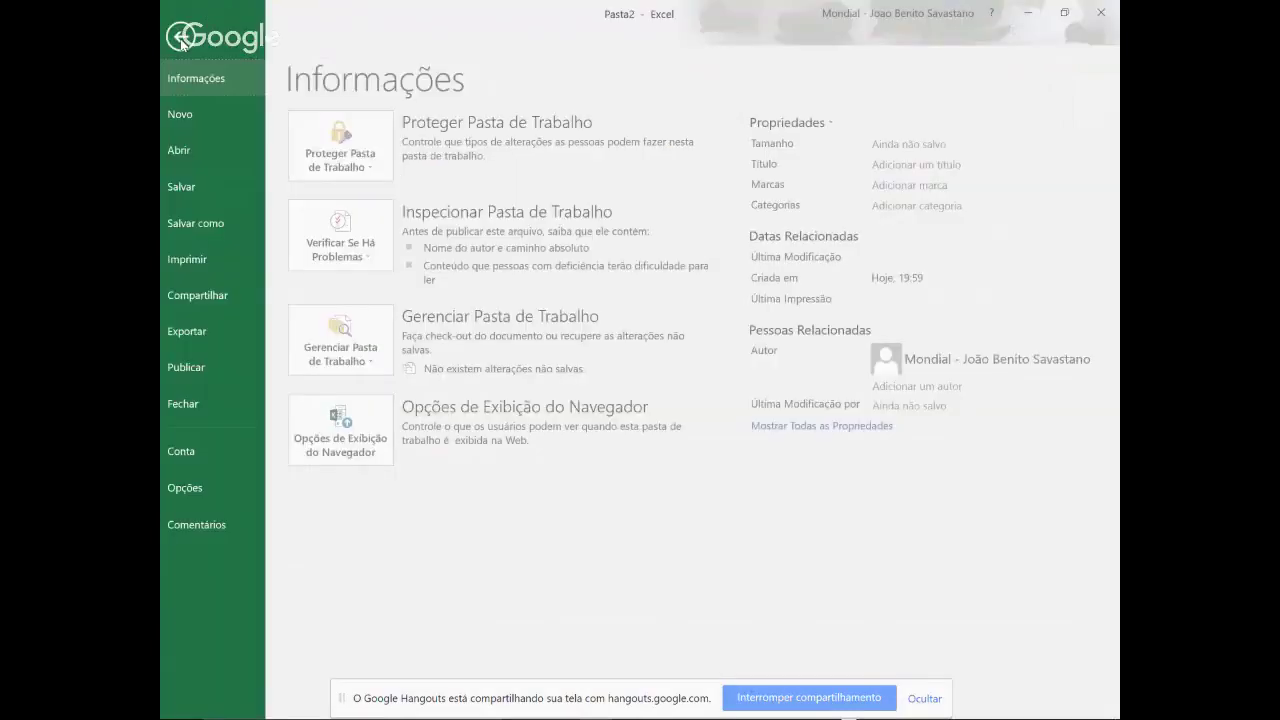
click(190, 488)
click(201, 164)
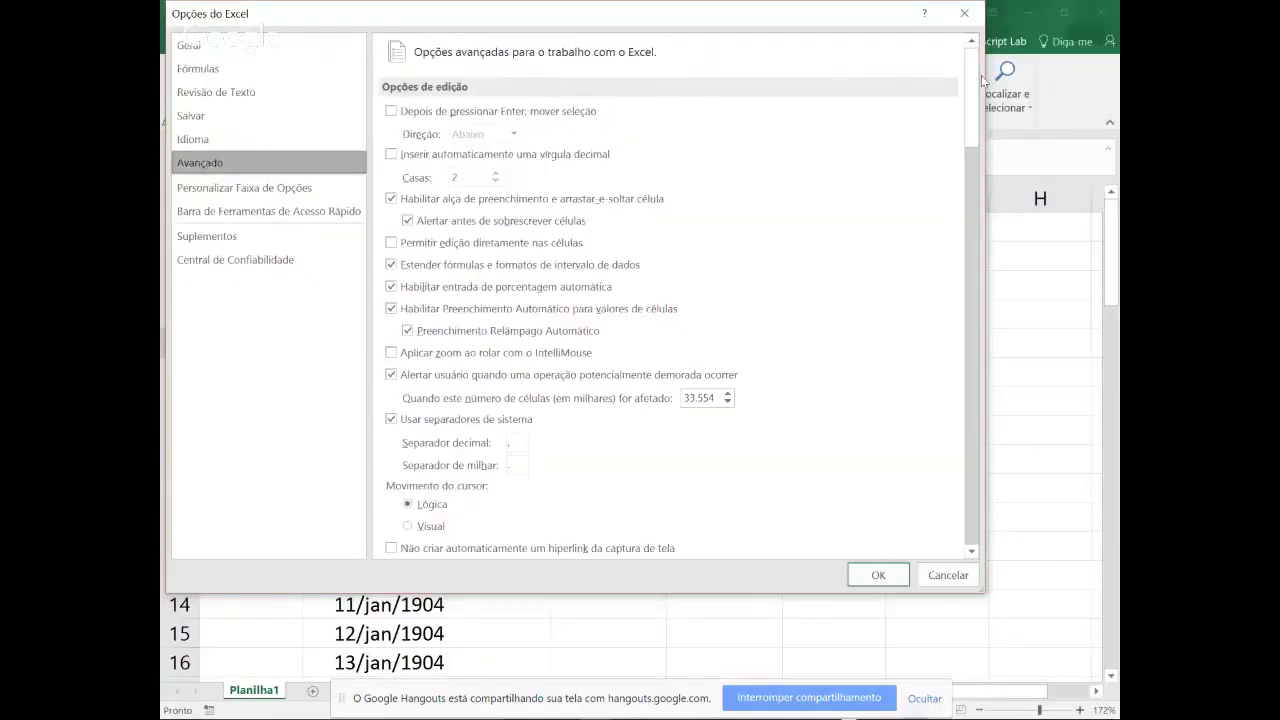
drag(981, 75, 944, 378)
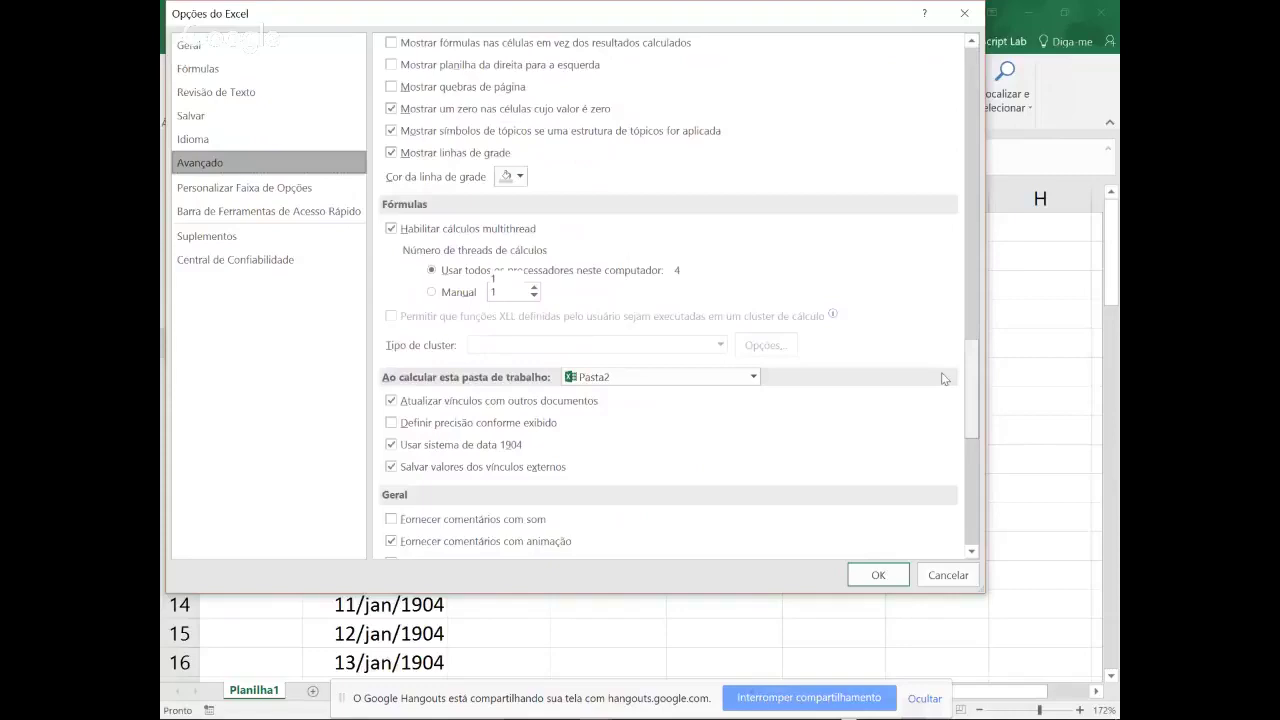
scroll(390, 330, down, 3)
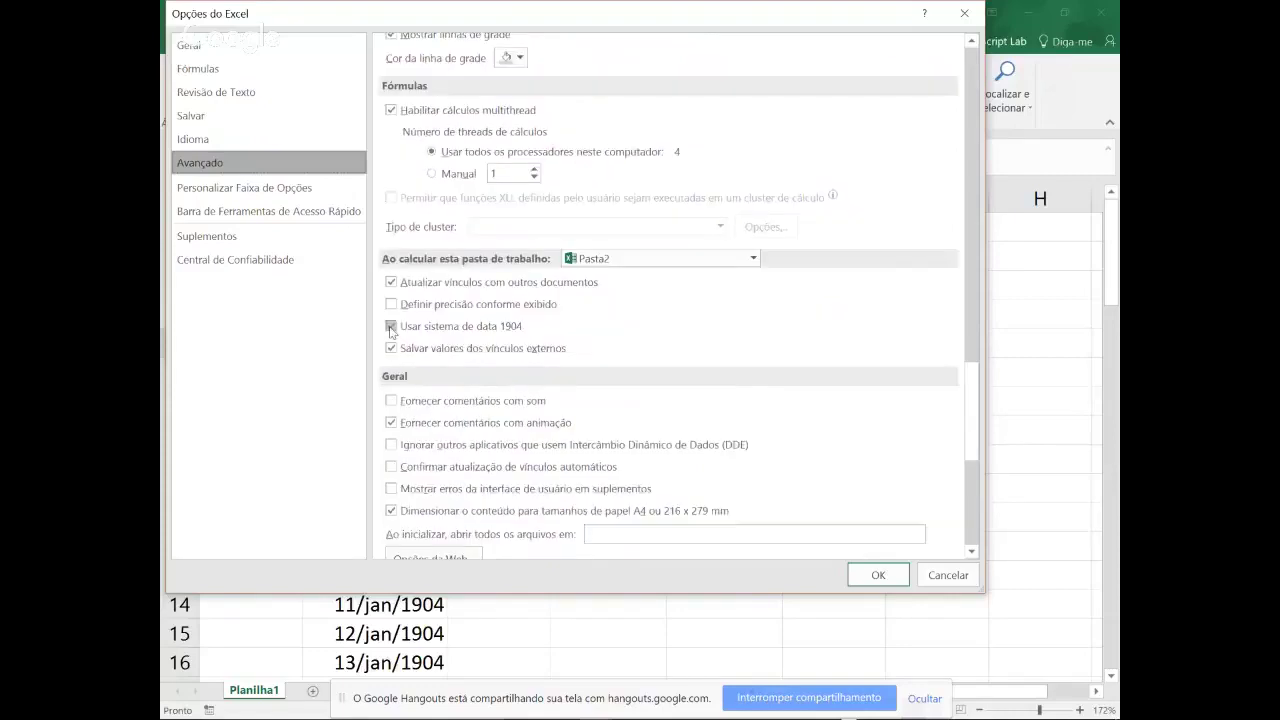
click(391, 327)
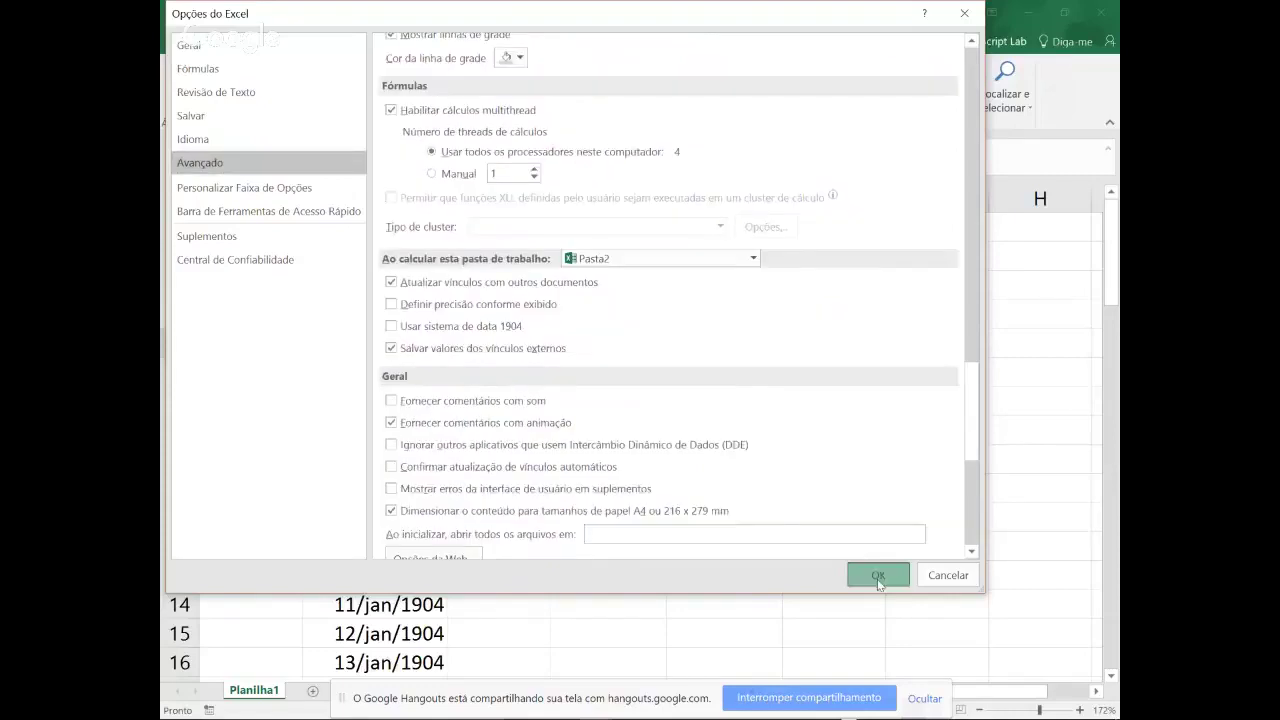
click(878, 577)
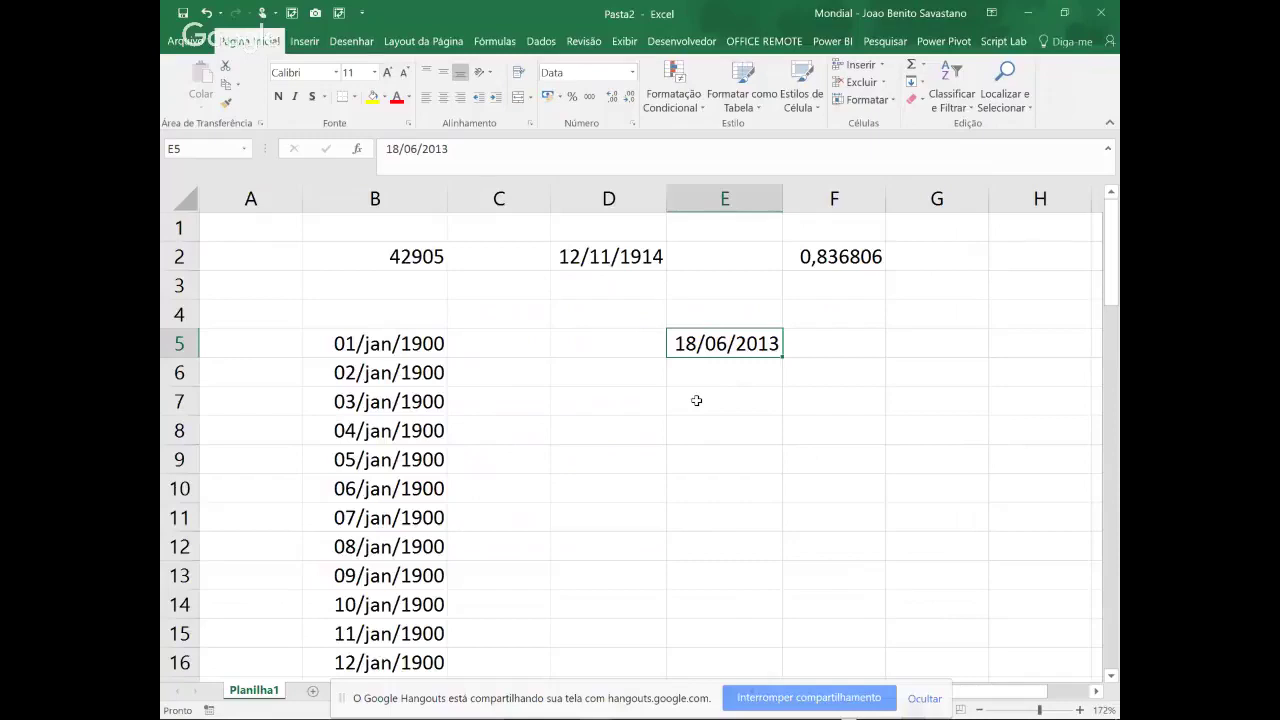
Turn on the L1C1 reference style in the Excel formula options and apply the change
click(185, 44)
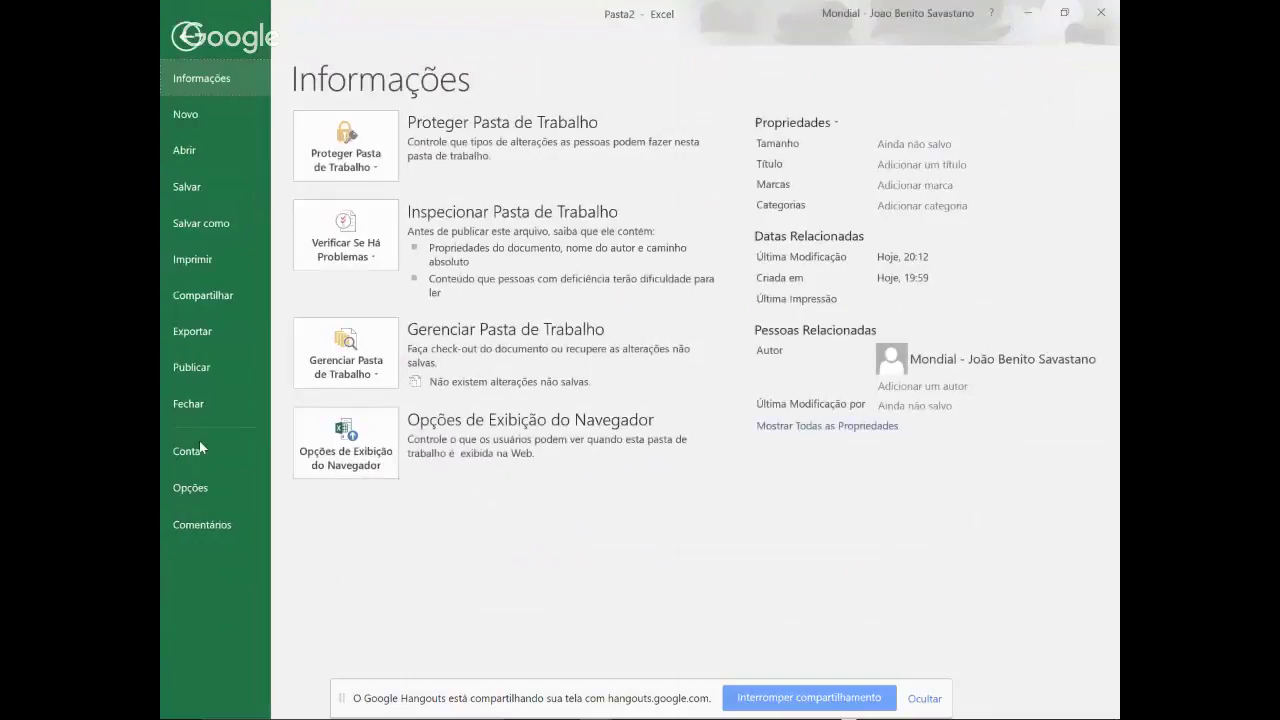
click(204, 488)
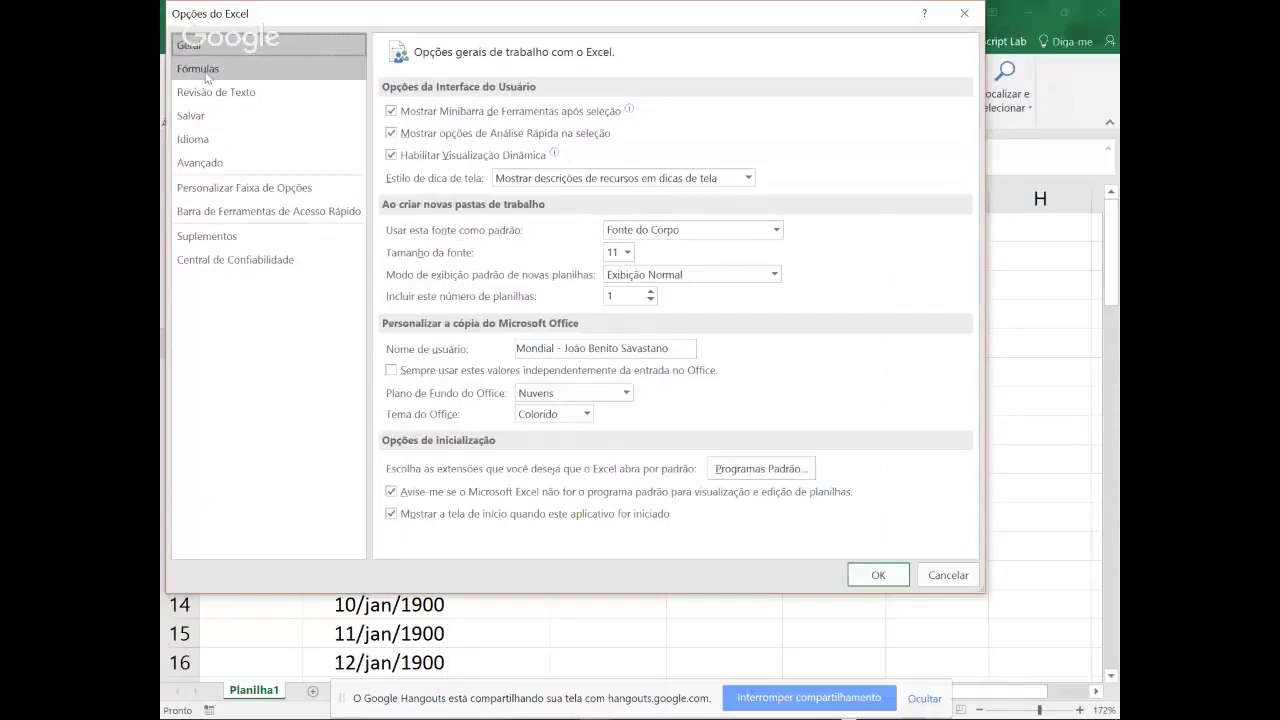
click(205, 72)
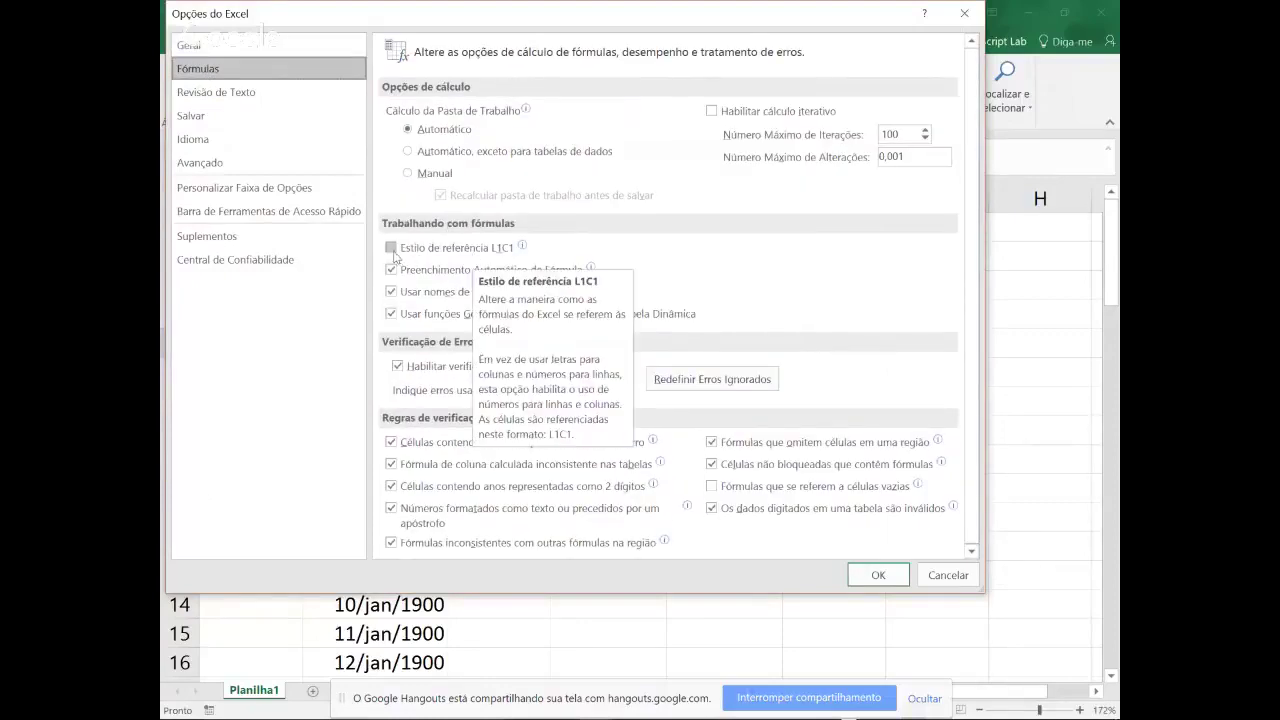
click(393, 252)
click(873, 576)
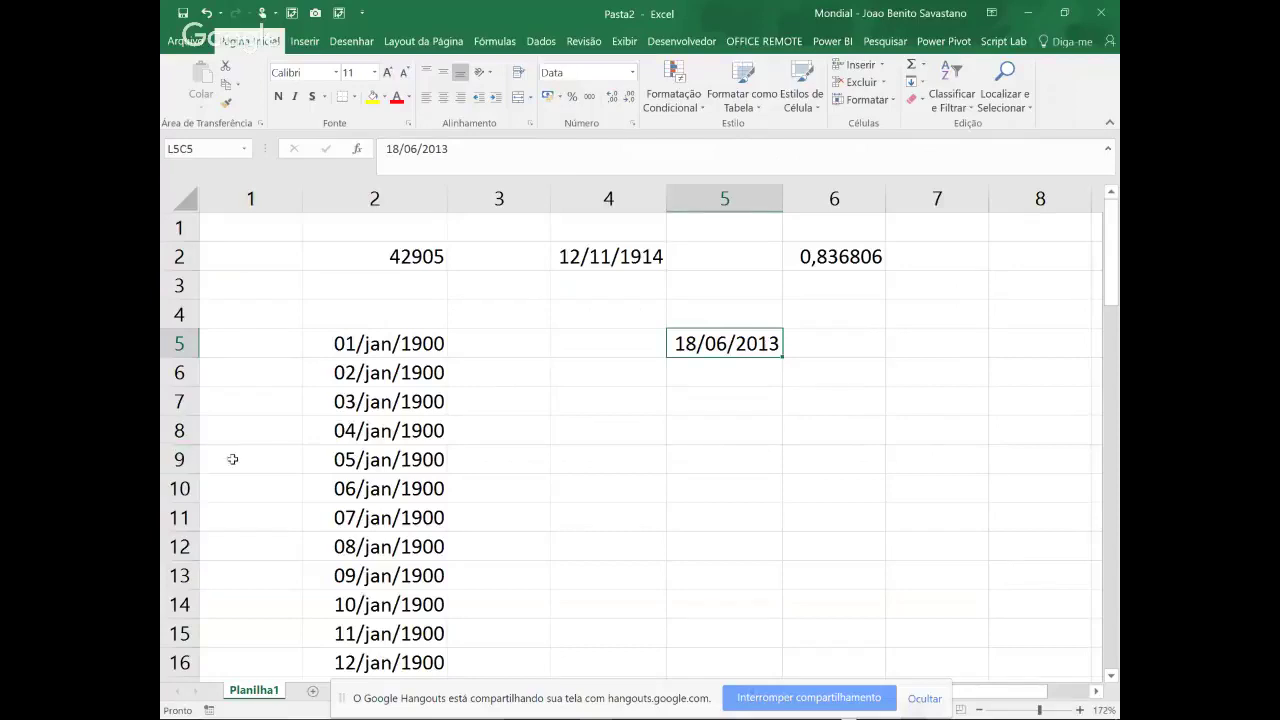
Start a formula in row 9, column 7 referencing the date in L5C5, make the reference absolute, and cancel the entry
click(913, 460)
text(=)
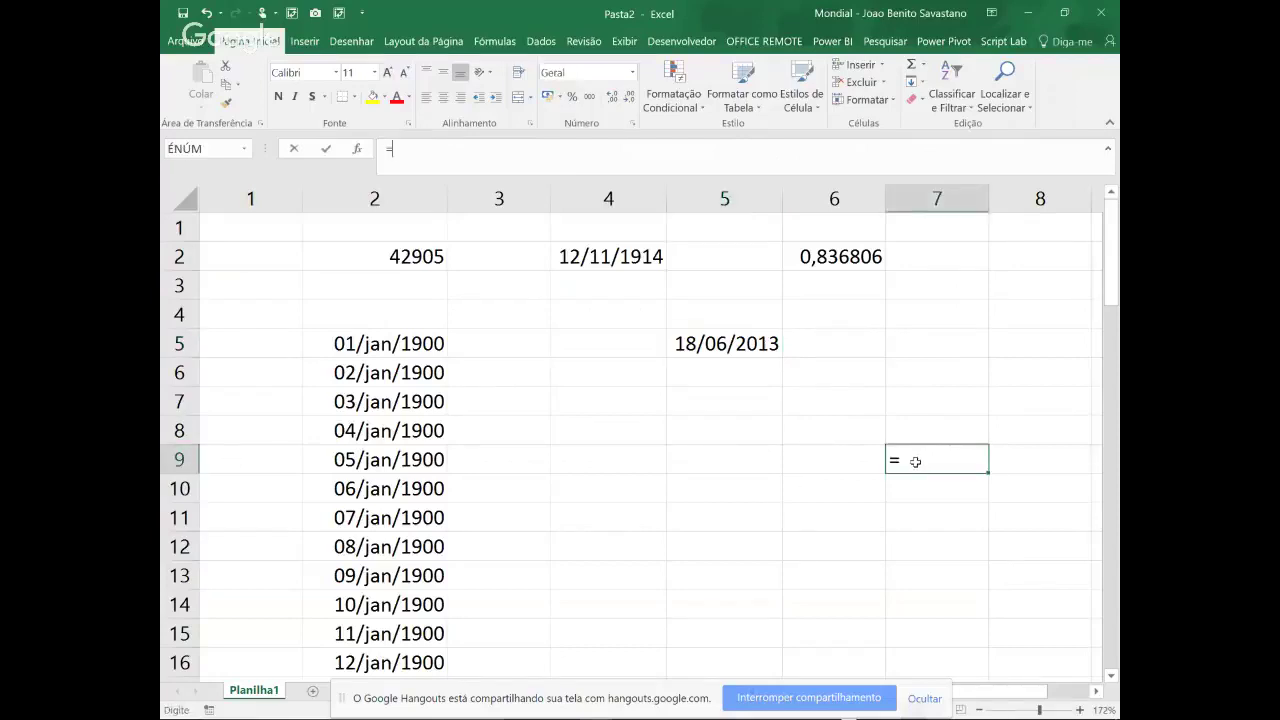
click(716, 344)
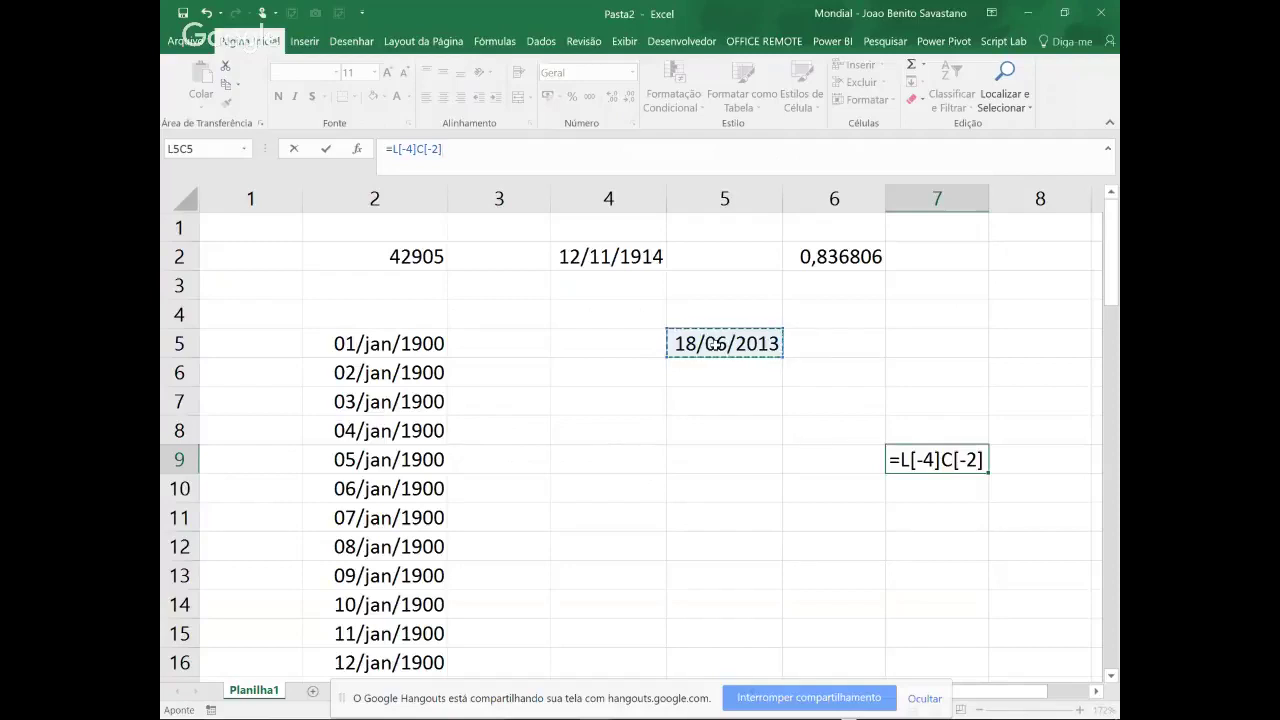
key(super+plus)
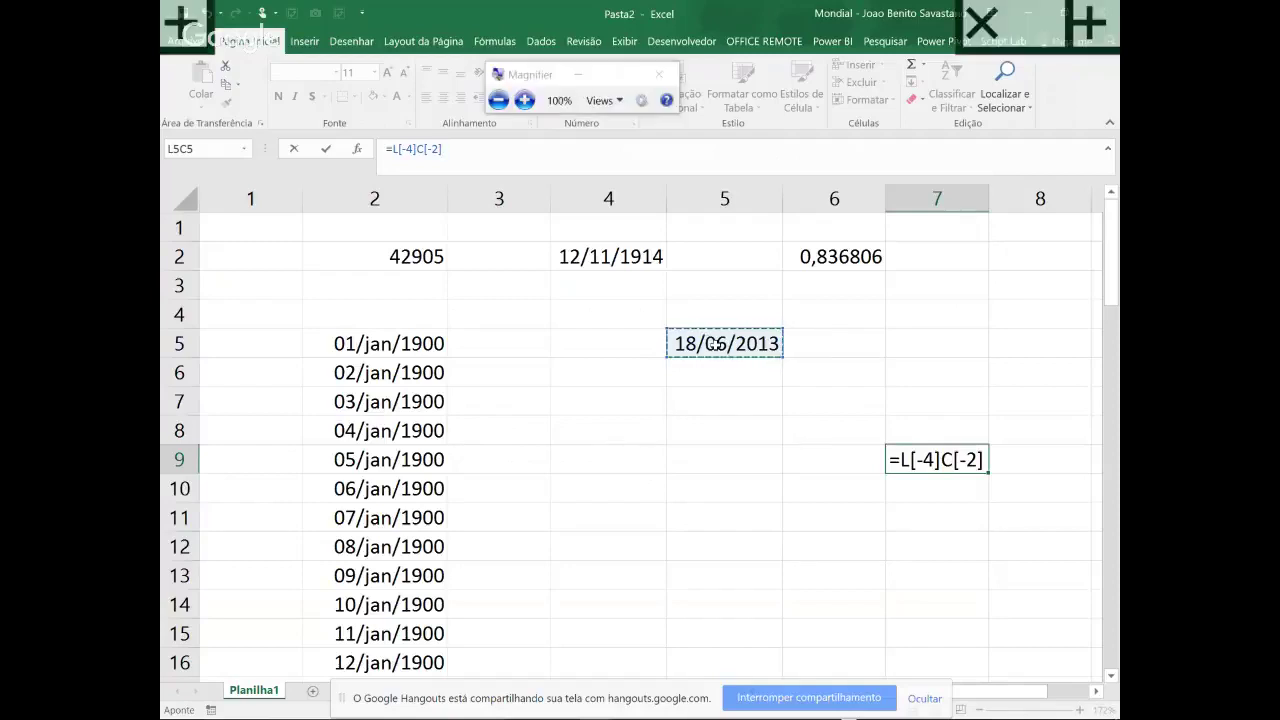
key(super+plus)
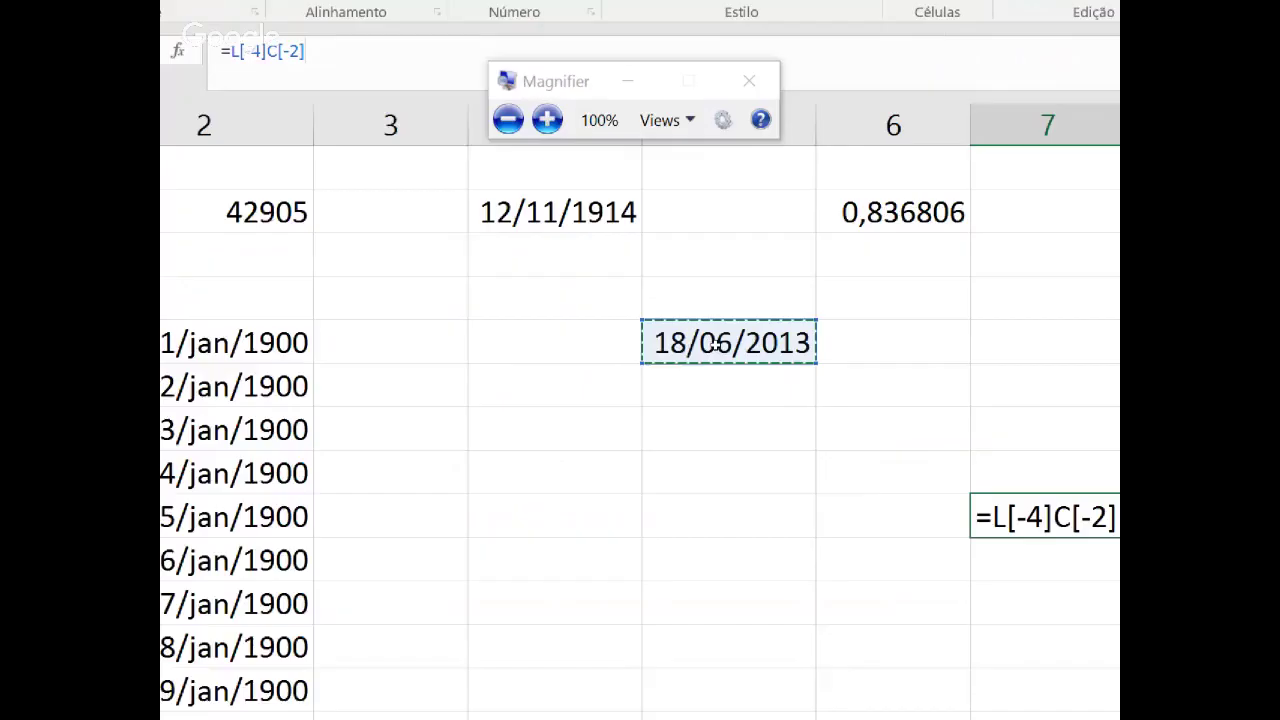
key(super+plus)
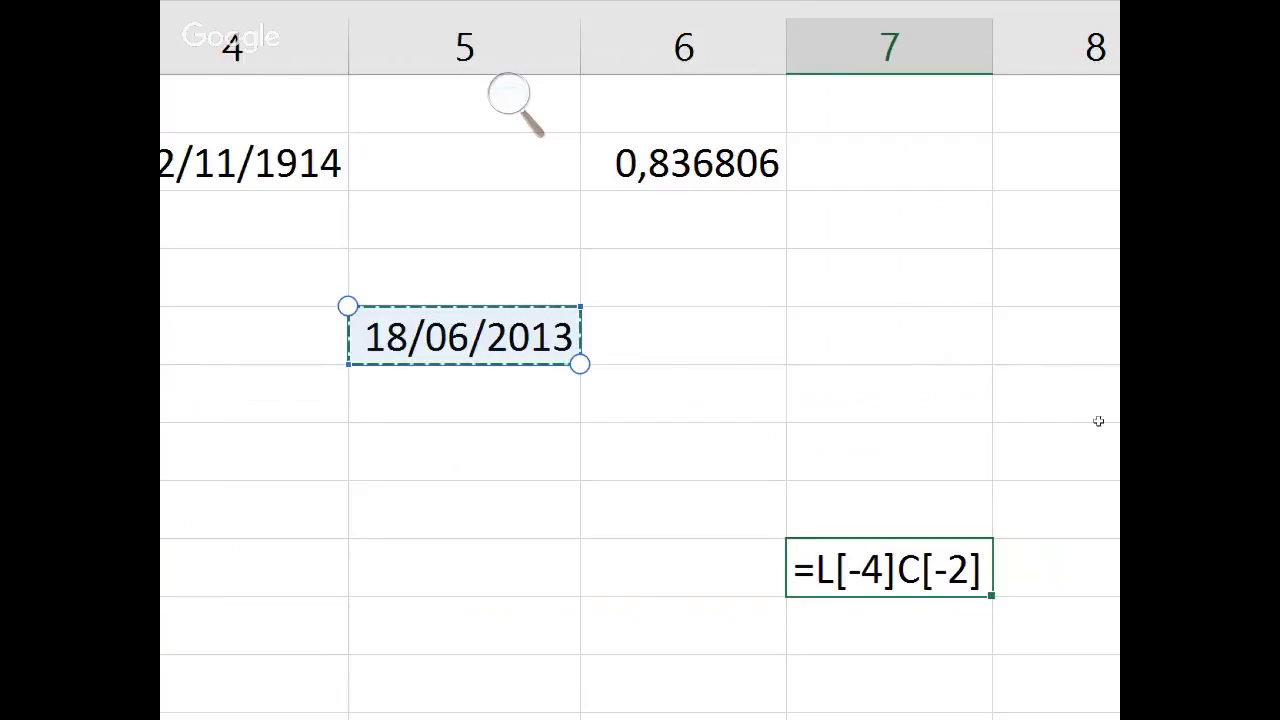
key(F4)
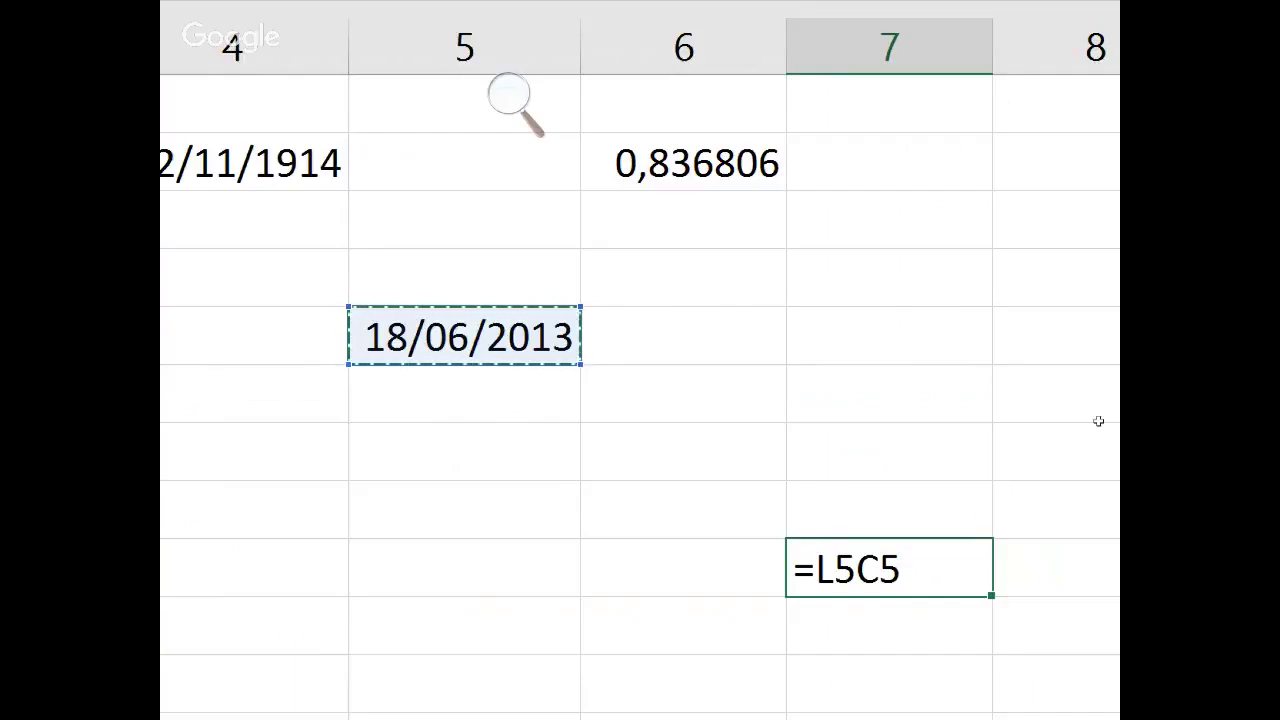
key(Escape)
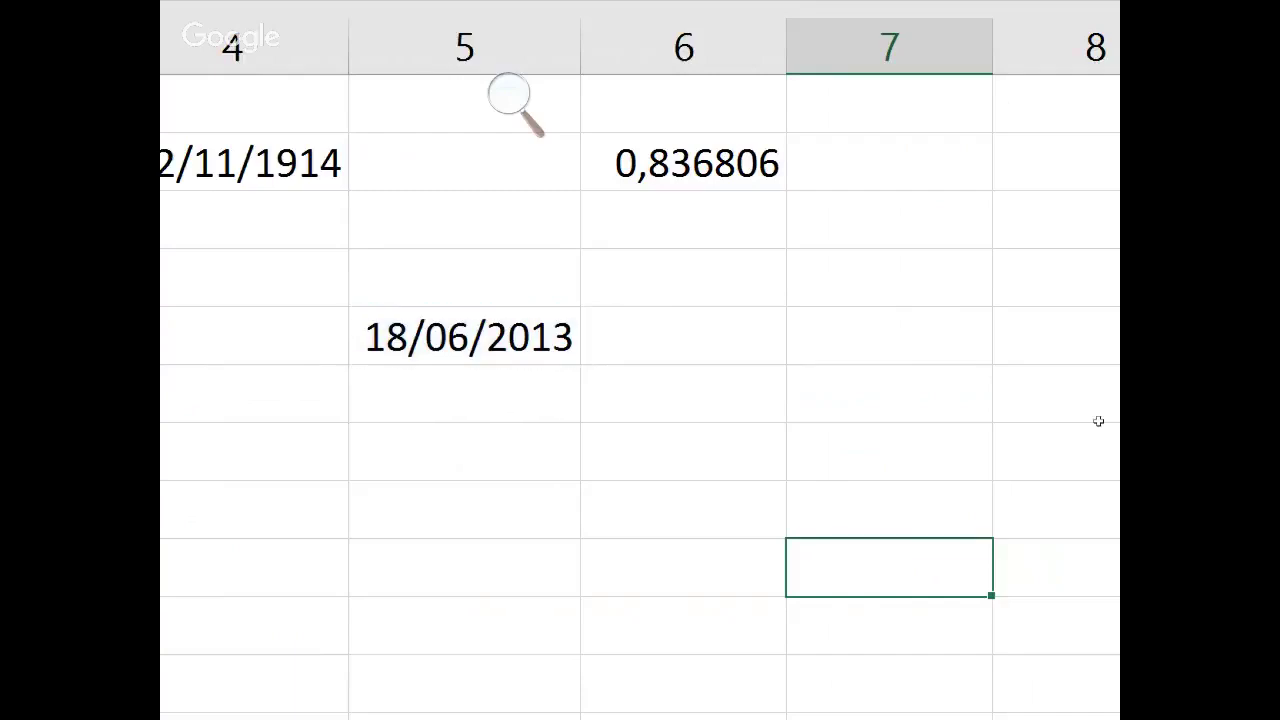
key(ctrl+minus)
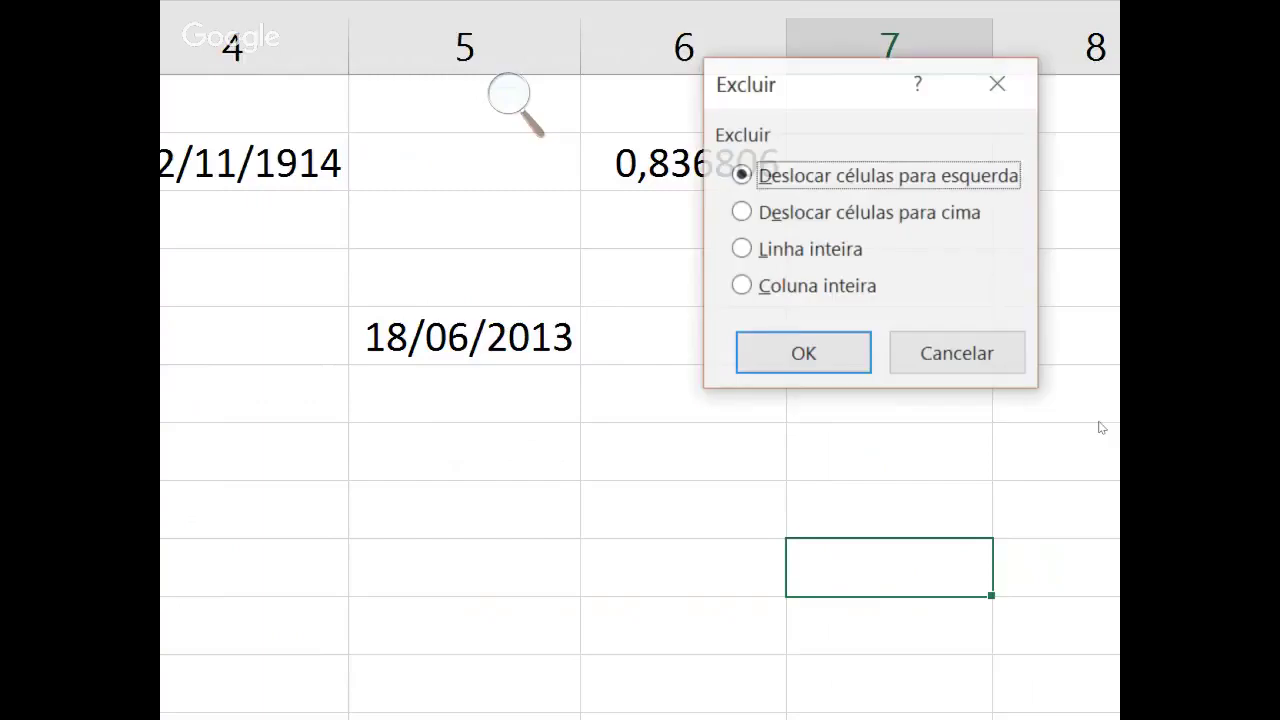
key(Escape)
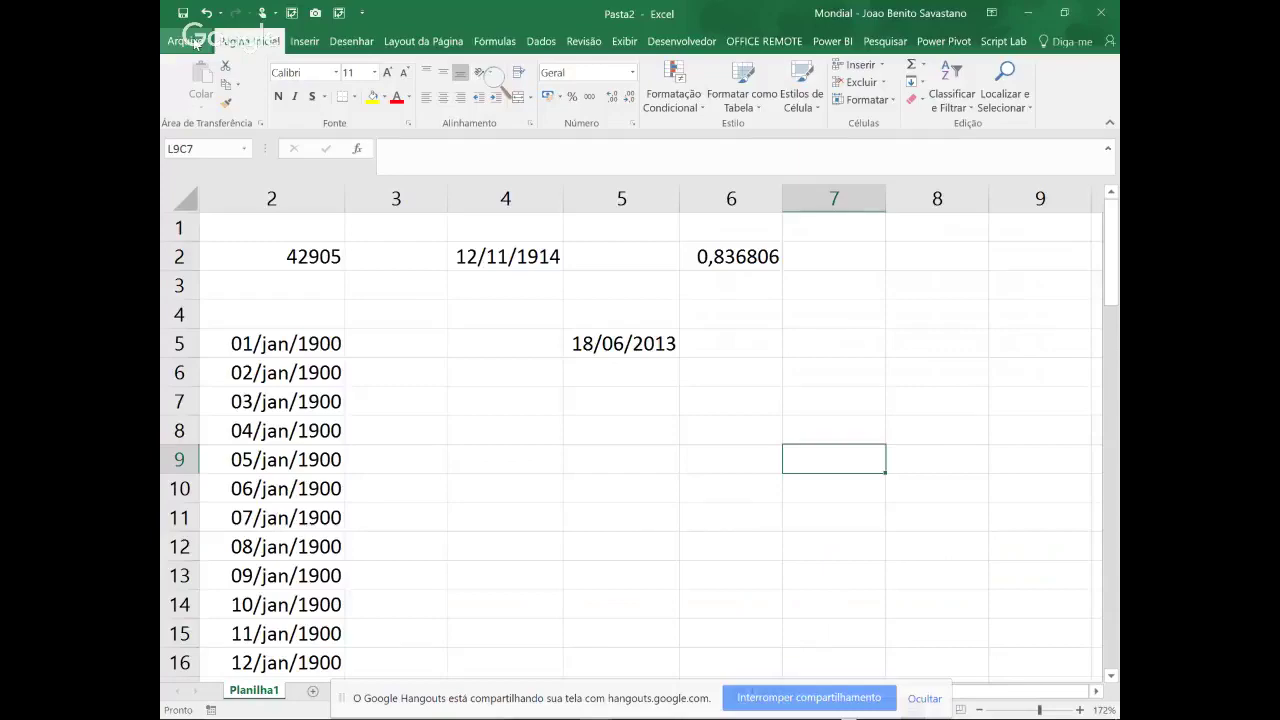
Turn off the L1C1 reference style in the Excel formula options to restore lettered columns
click(196, 43)
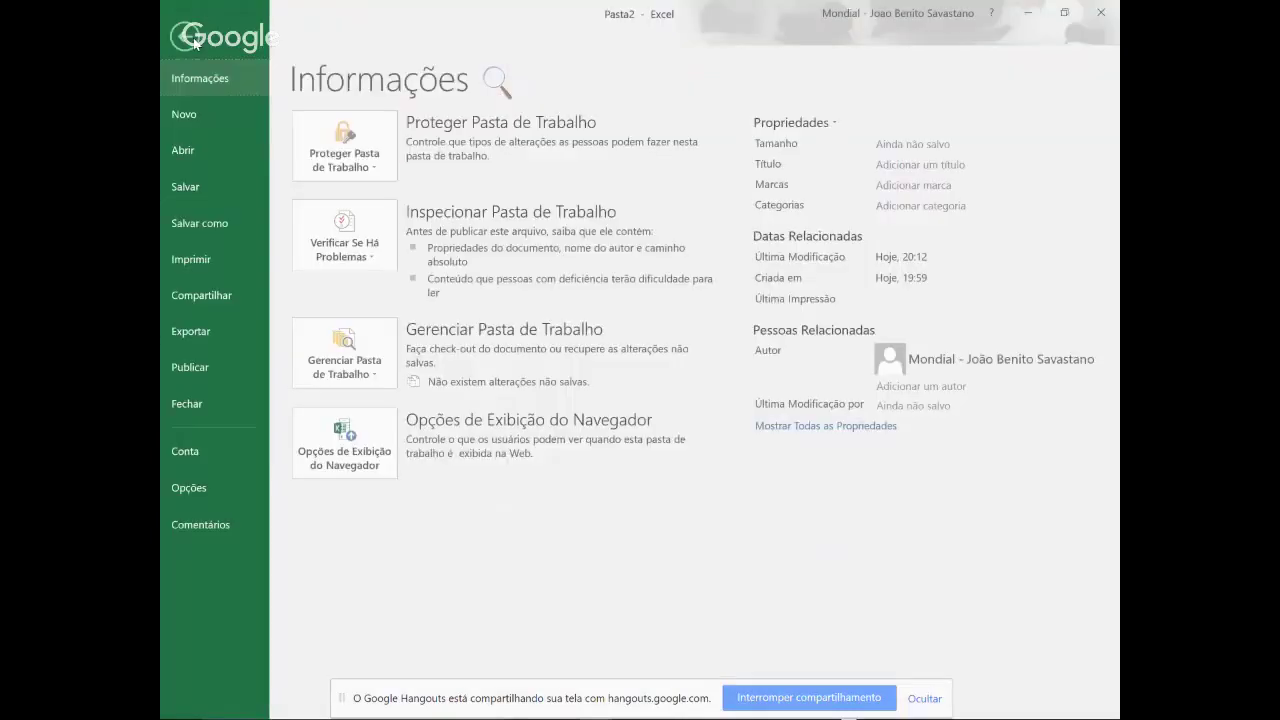
click(201, 457)
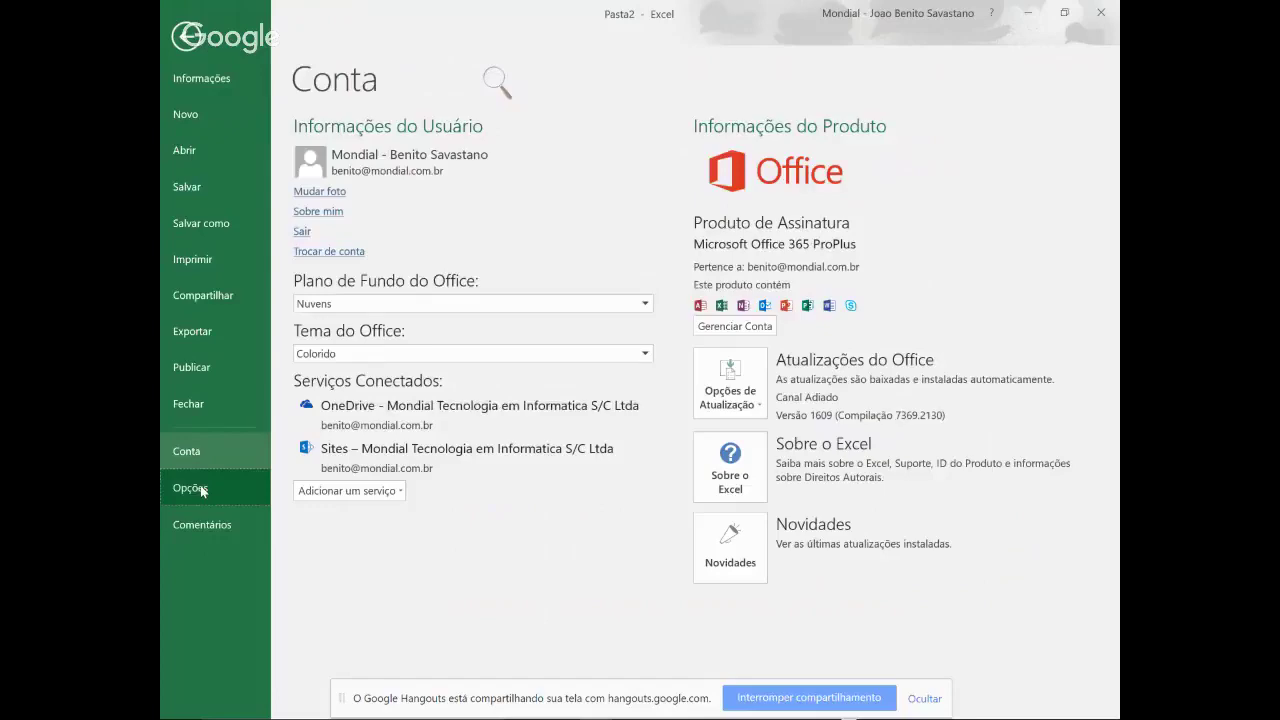
click(200, 486)
key(Down)
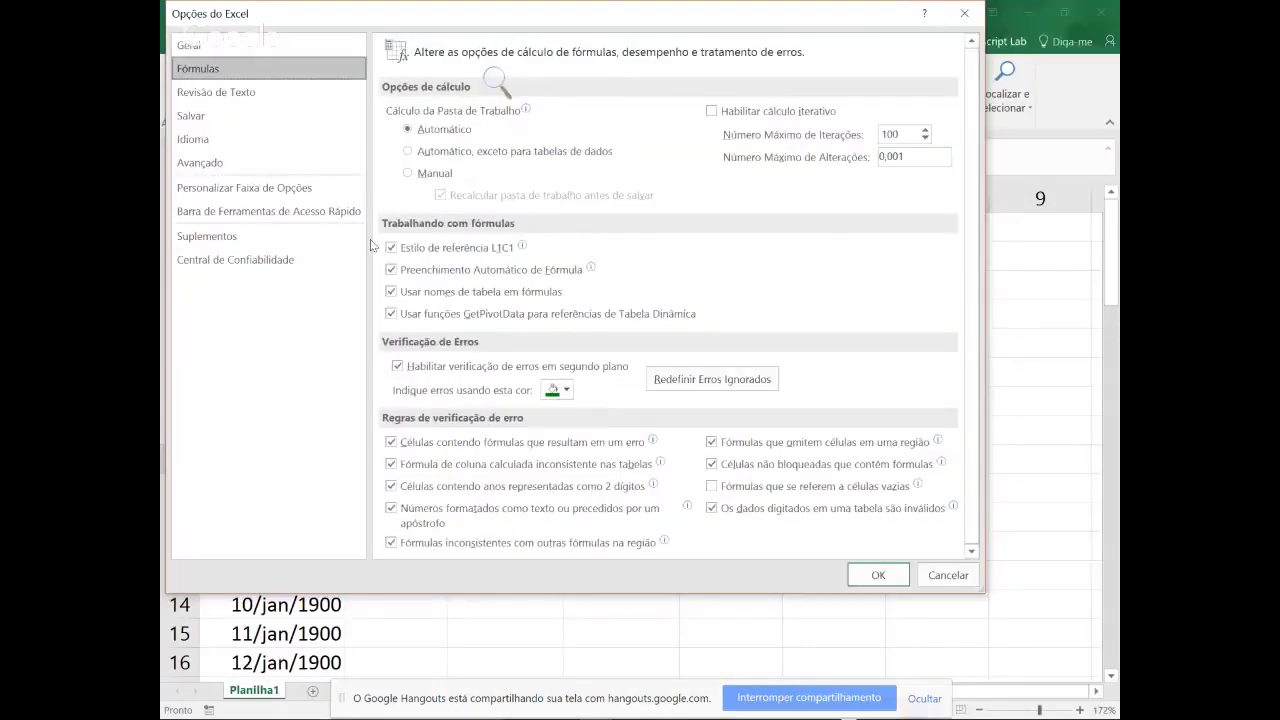
click(390, 247)
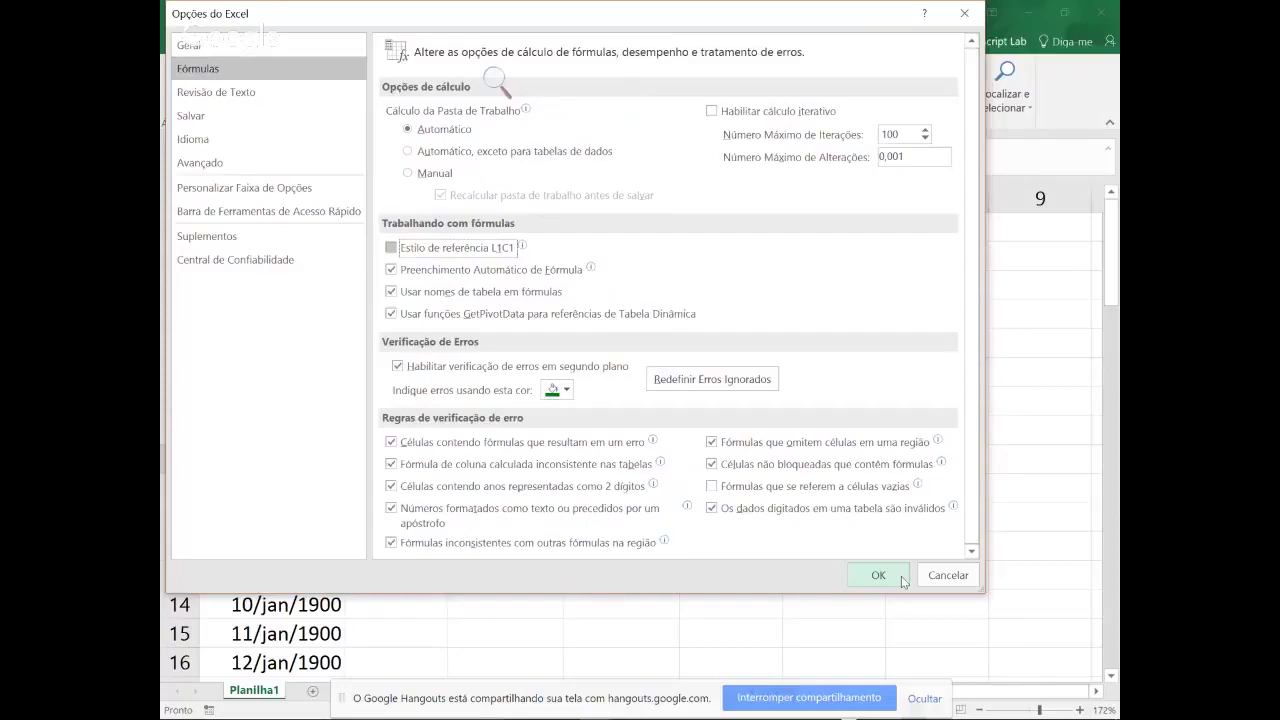
click(878, 575)
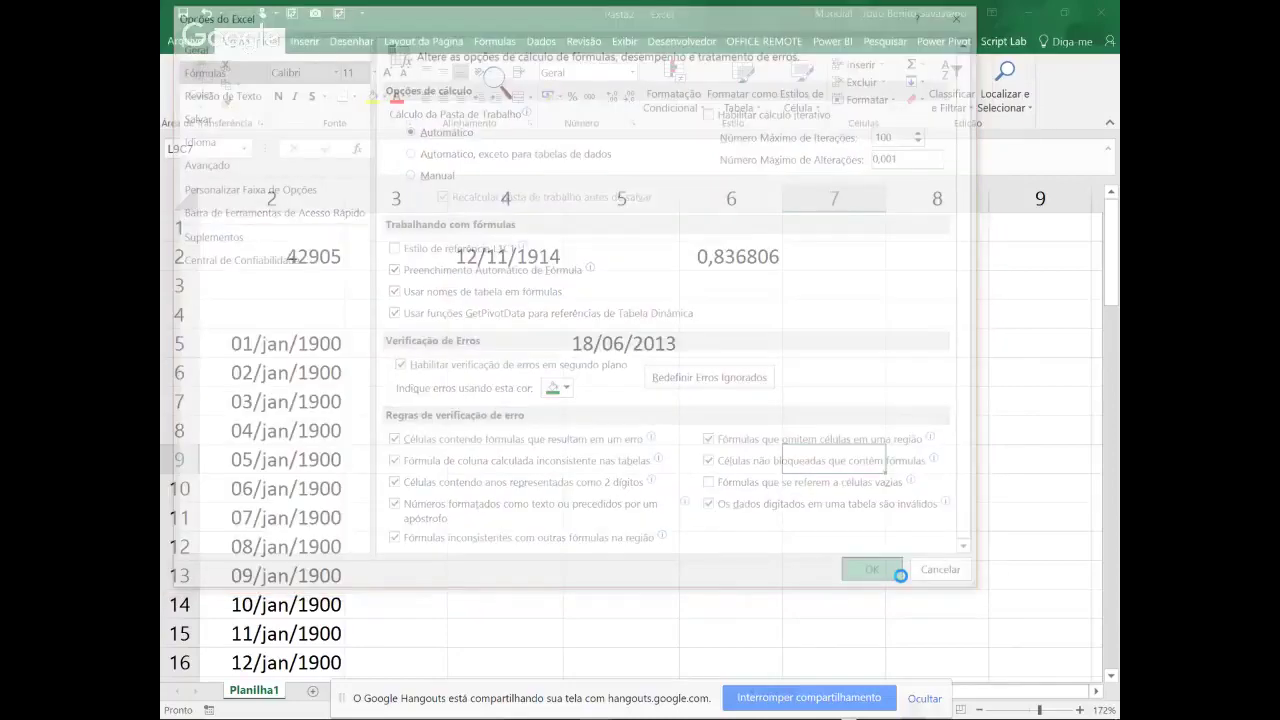
Insert the current date, 19/06/2017, as a fixed value in cell J2
key(Right)
key(Right)
key(Right)
key(Right)
key(Right)
key(Right)
key(Right)
key(Right)
key(Right)
key(Left)
key(Left)
key(Left)
key(Left)
key(Left)
key(Left)
key(Up)
key(Up)
key(Up)
key(Up)
key(Up)
key(Up)
key(Up)
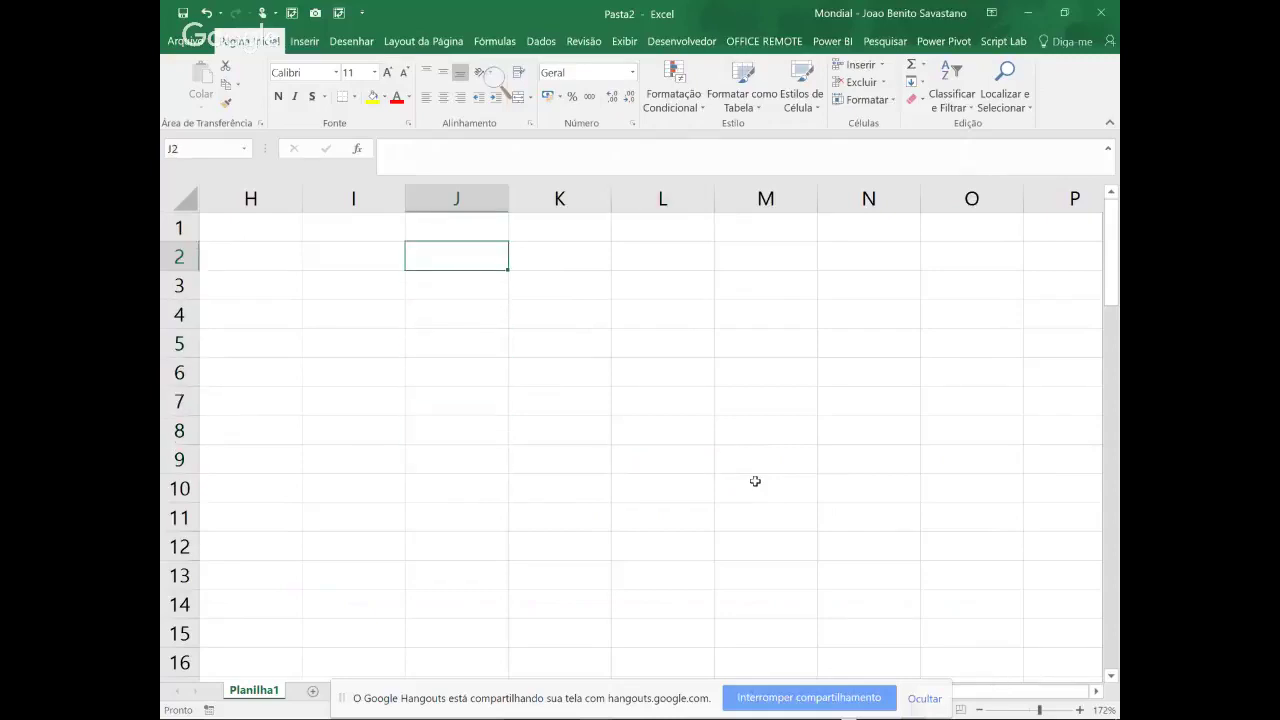
key(ctrl+semicolon)
key(ctrl+Return)
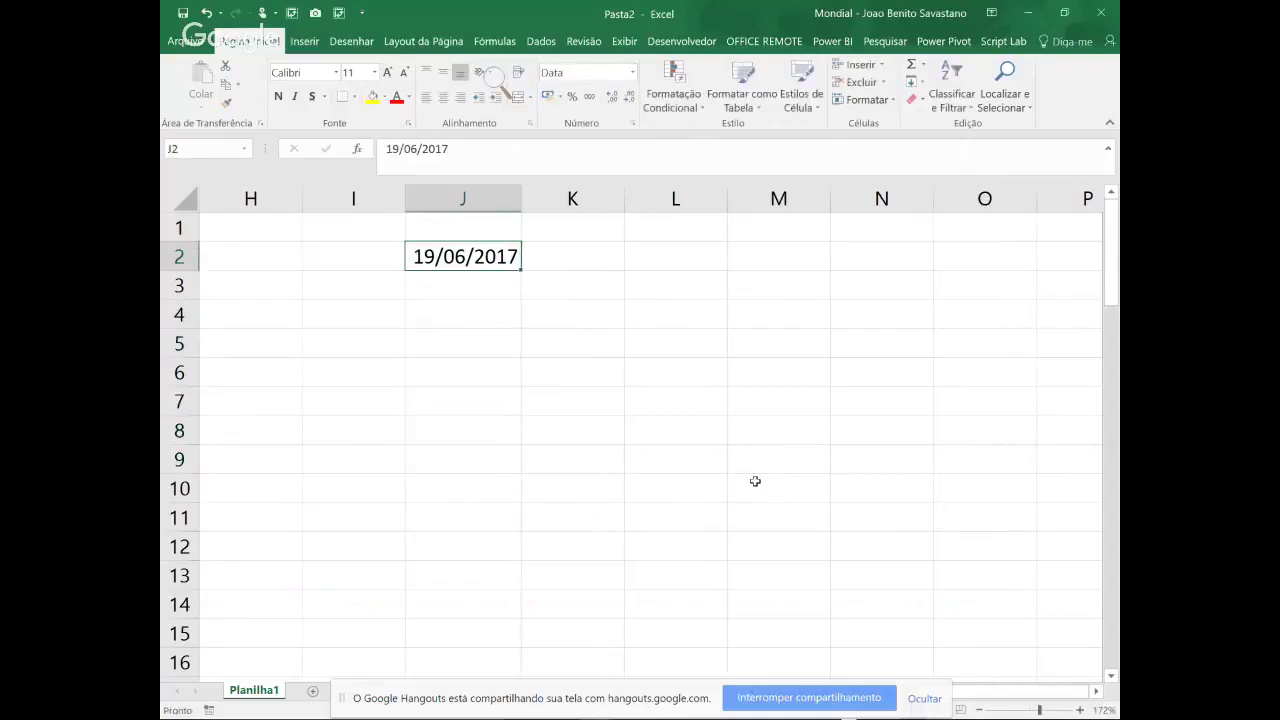
Fill the date in J2 down to J16 as a daily series
drag(521, 270, 556, 651)
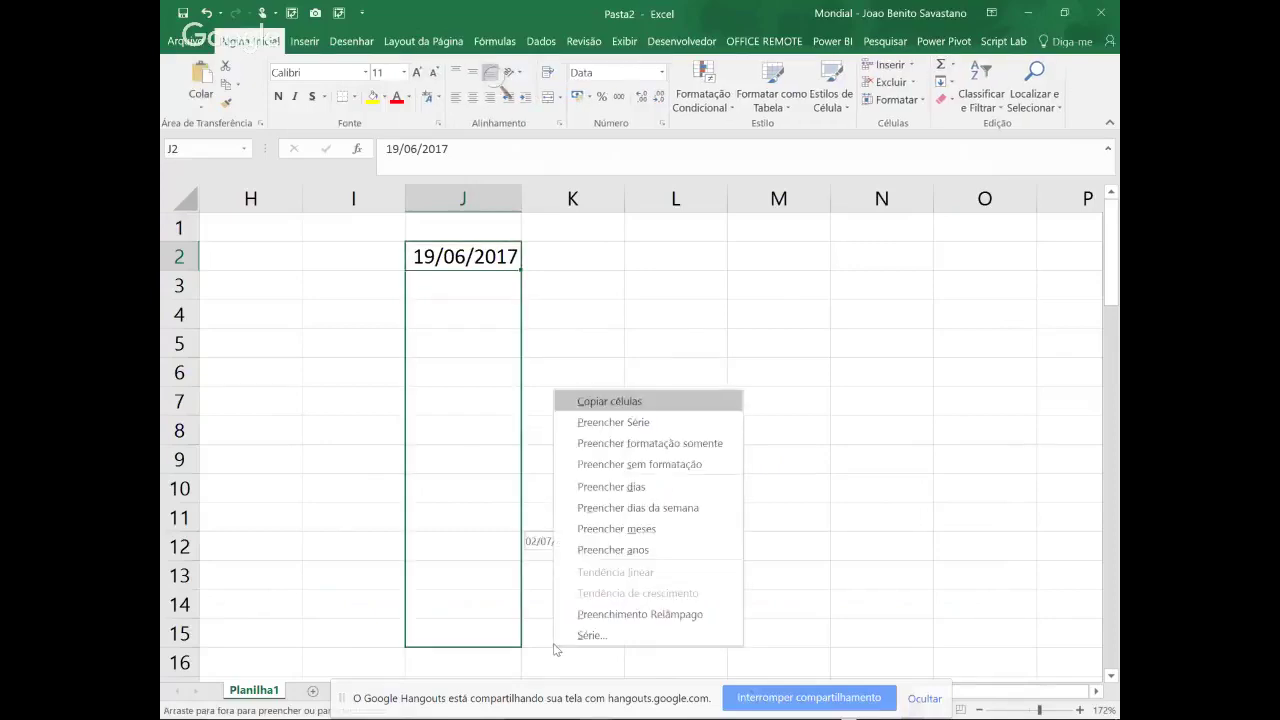
key(Escape)
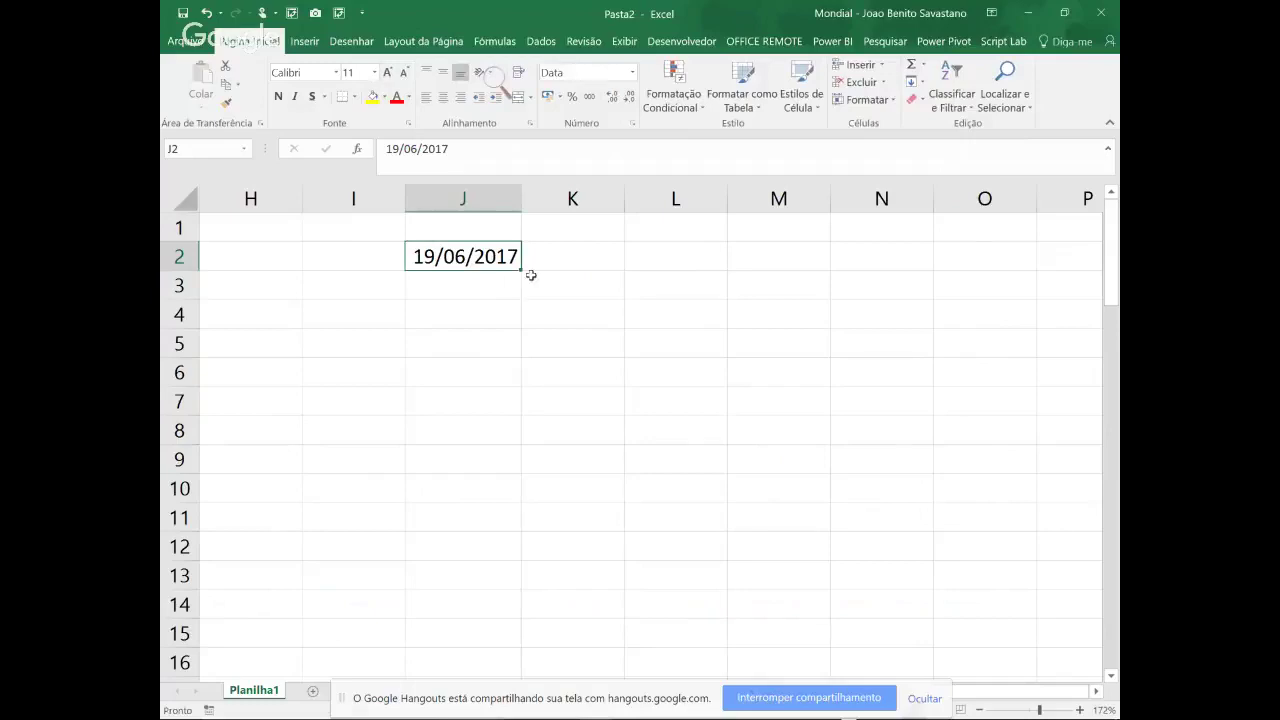
mouse_move(519, 269)
mouse_down()
mouse_move(520, 406)
mouse_move(482, 663)
mouse_up()
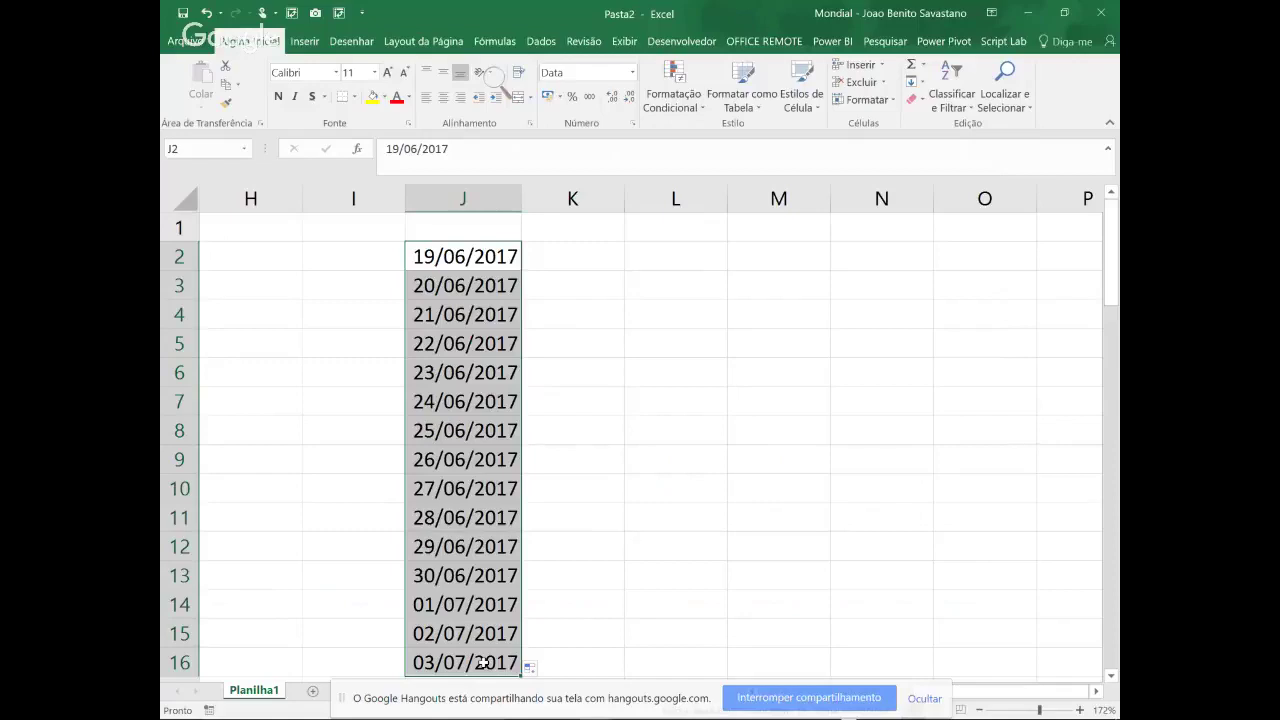
Try filling abbreviated weekday names from Seg in K2 down to K16, and clear them
click(599, 260)
text(Seg)
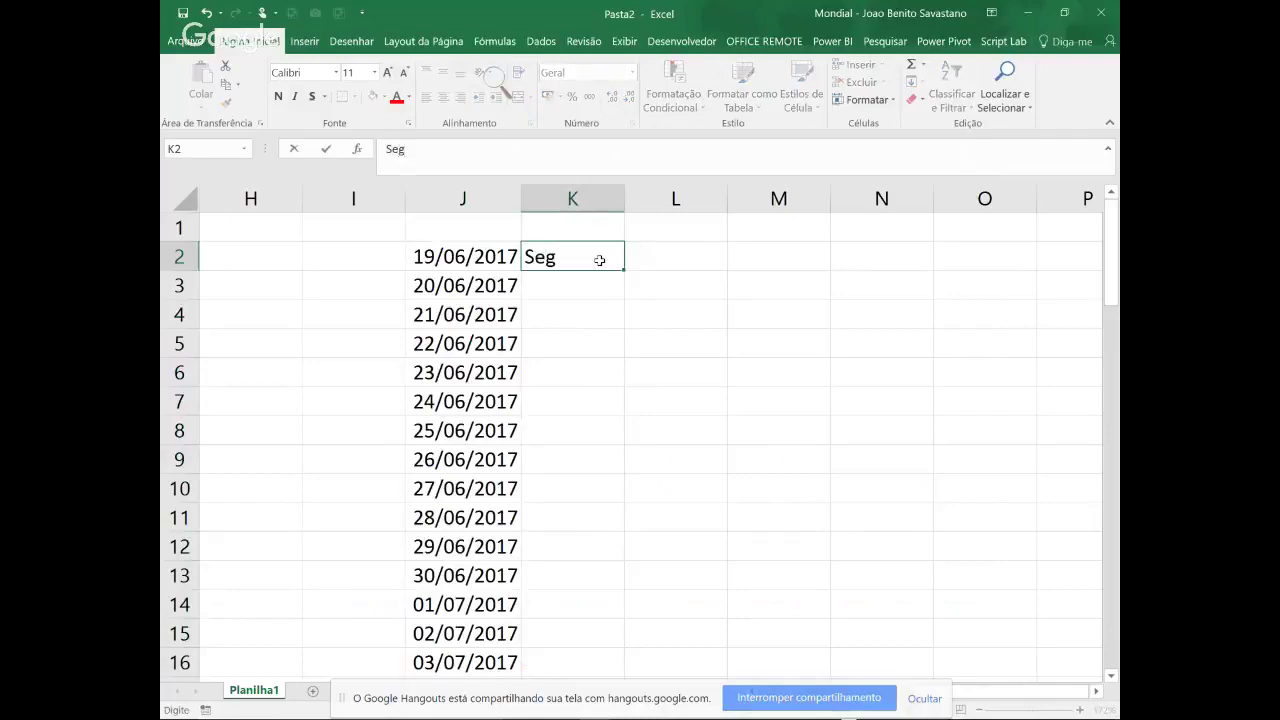
key(ctrl+Return)
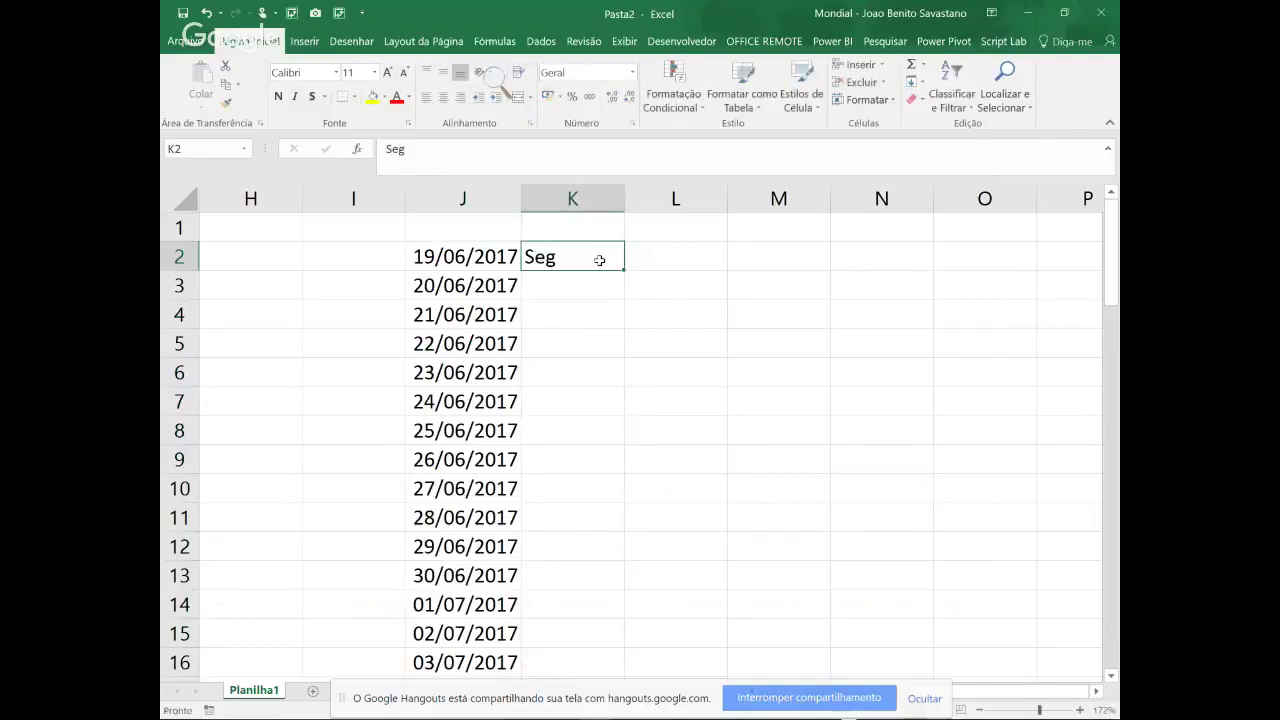
drag(623, 270, 613, 670)
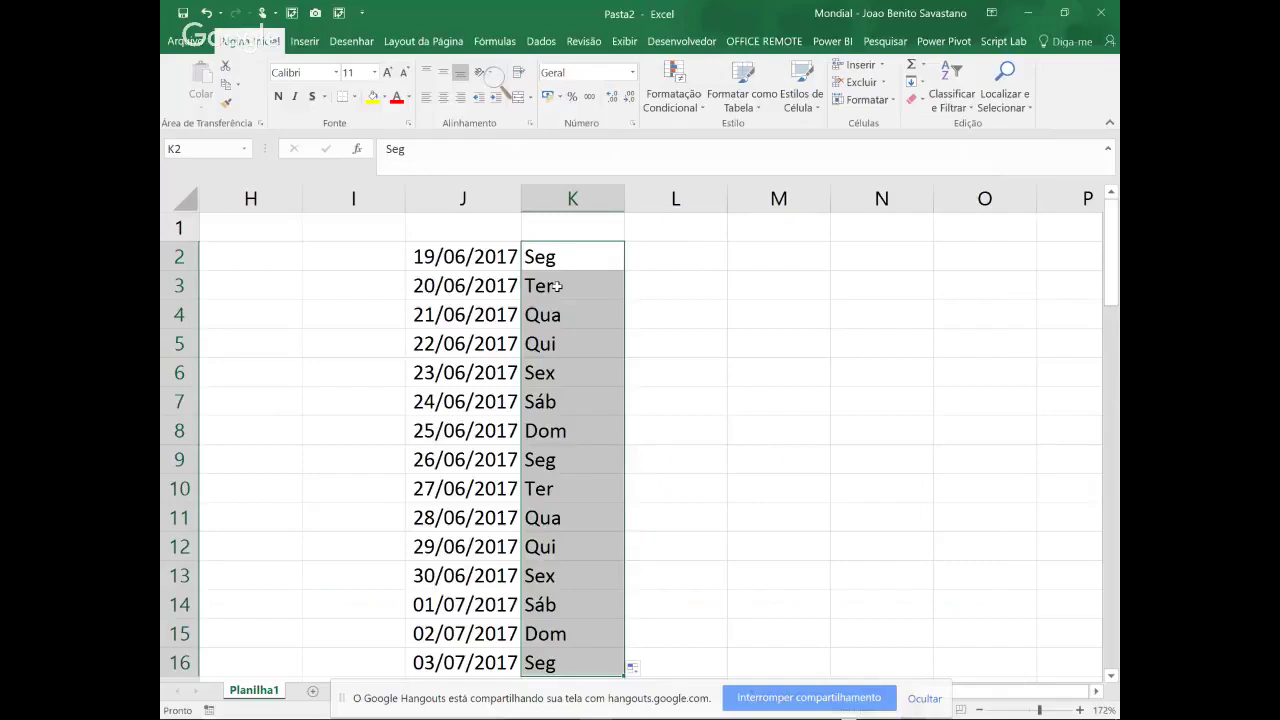
key(Delete)
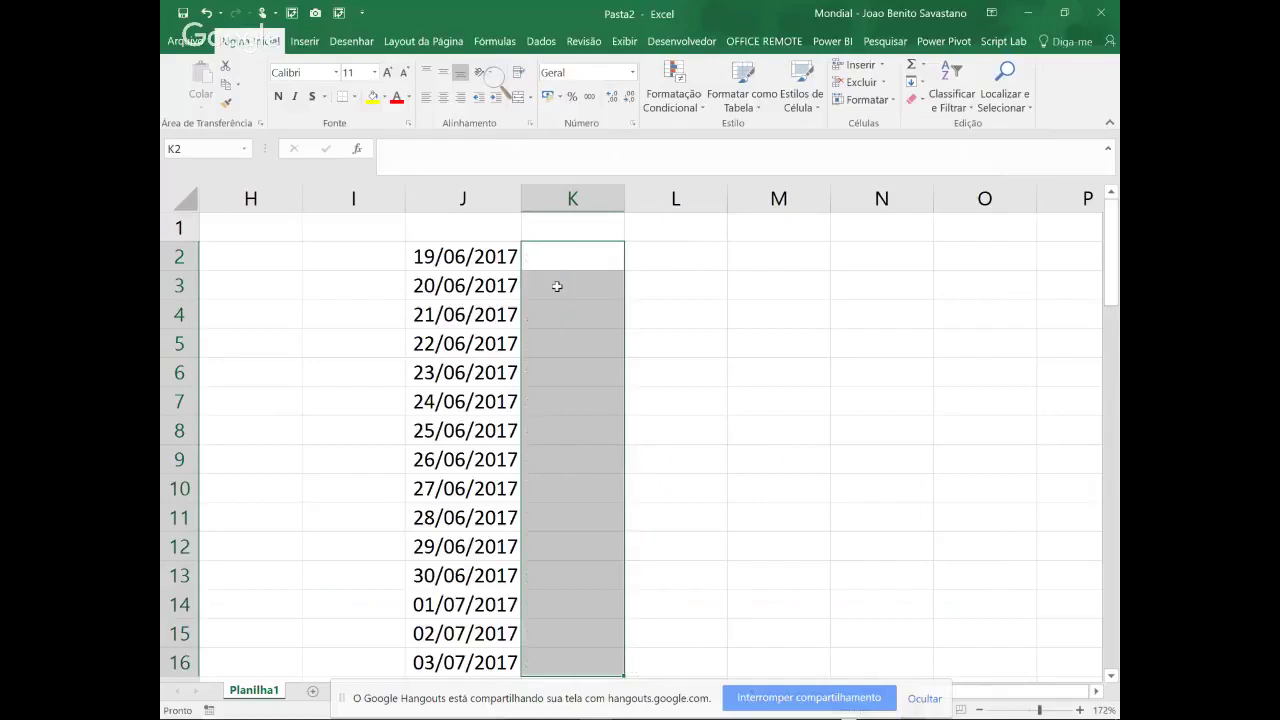
Format the dates in J2:J16 with the custom number format dd/mmm/aaaa - ddd
click(480, 256)
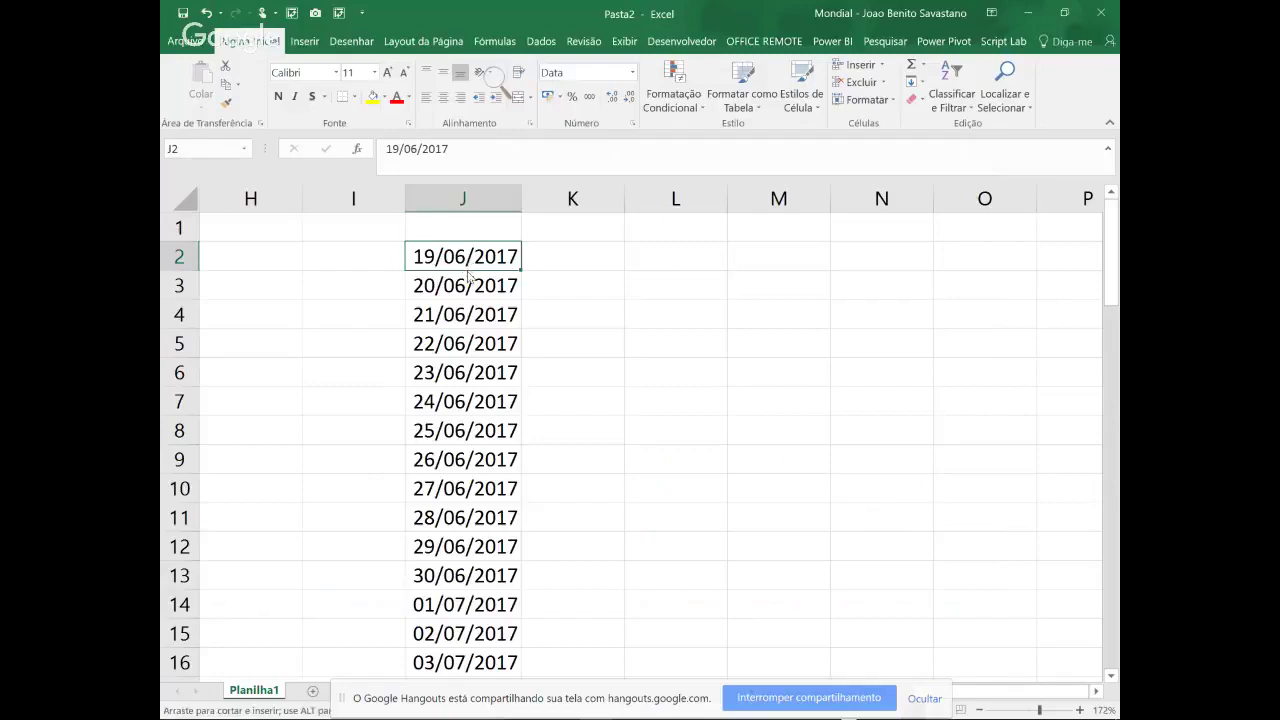
key(ctrl+shift+Down)
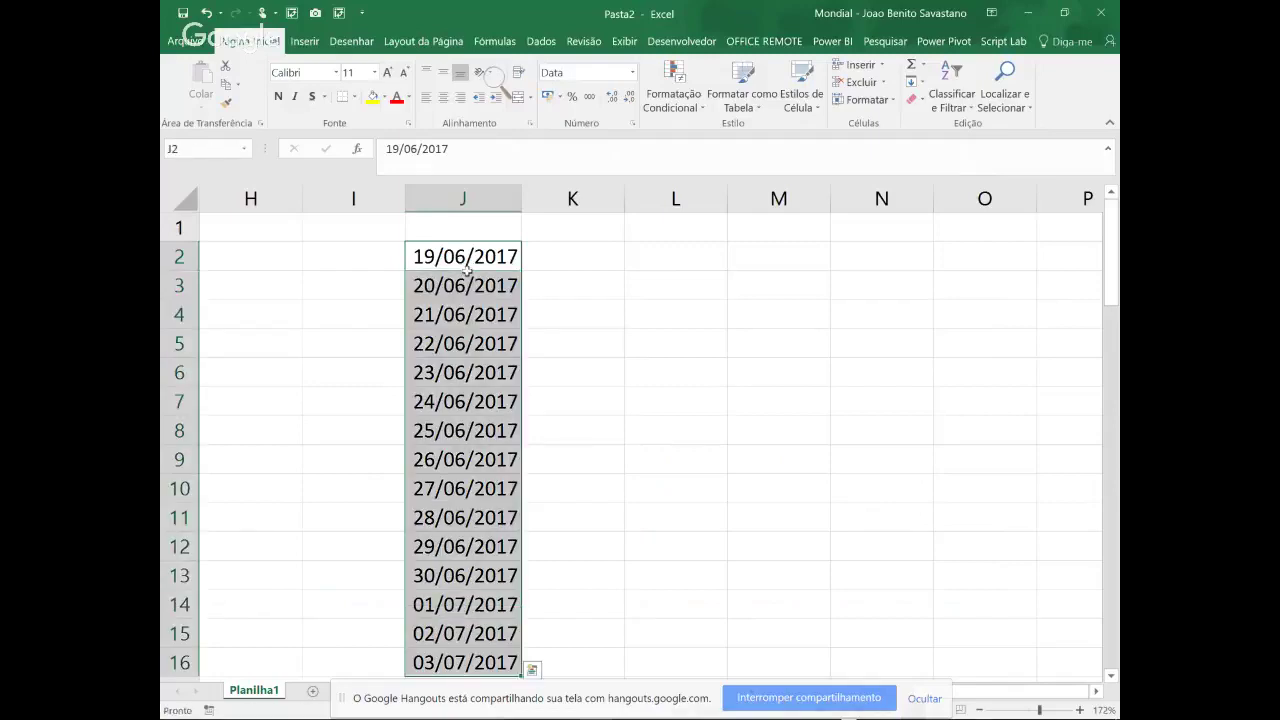
key(ctrl+1)
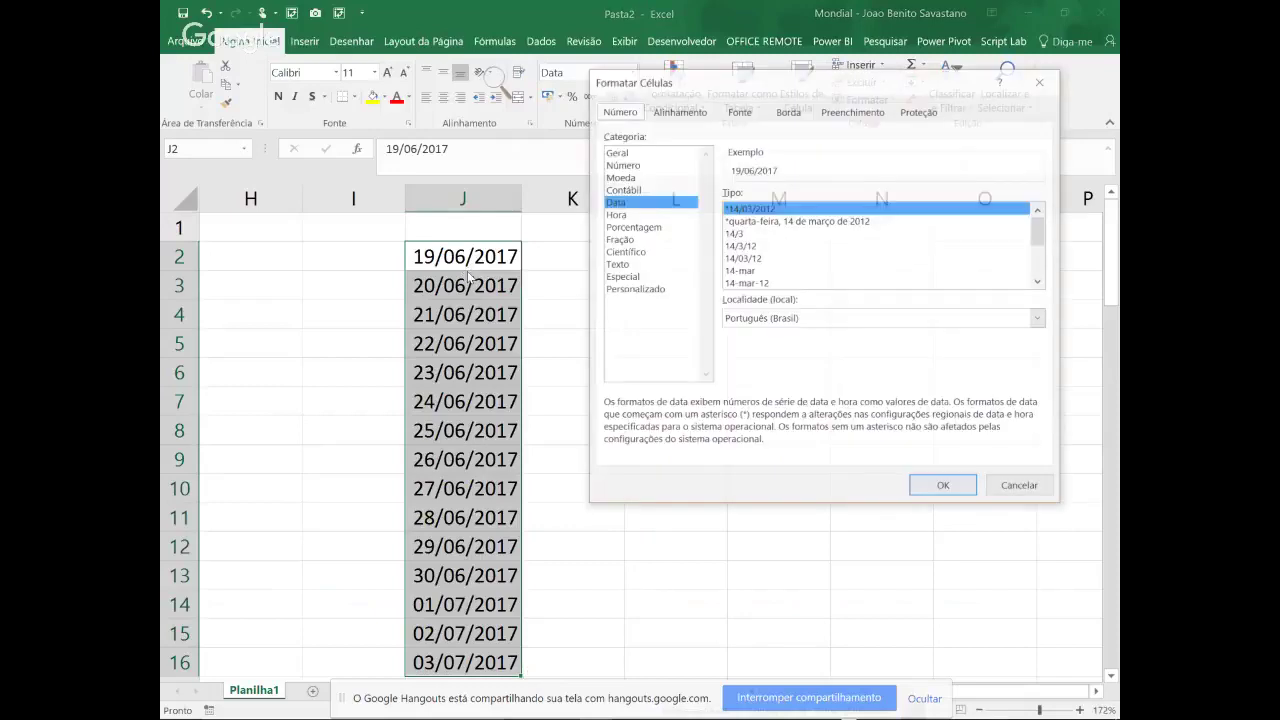
click(625, 289)
click(741, 209)
text(mmm/aaaa)
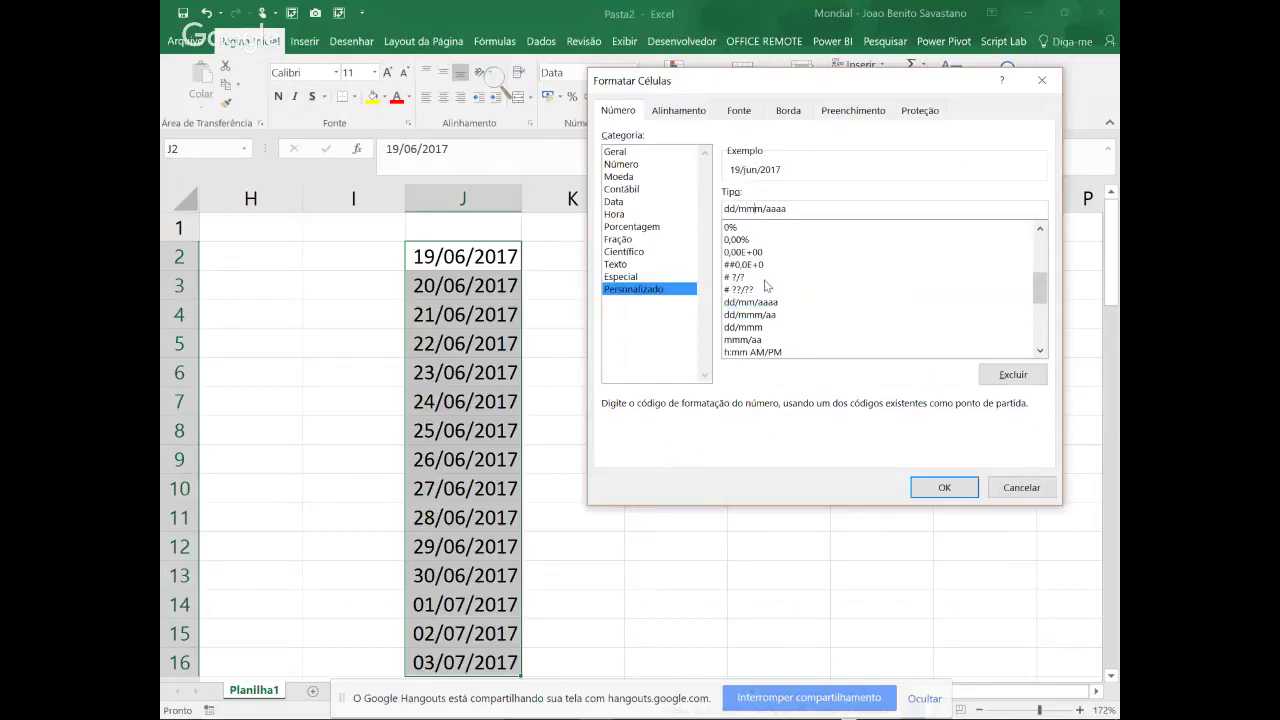
click(810, 208)
text(- ddd)
click(966, 495)
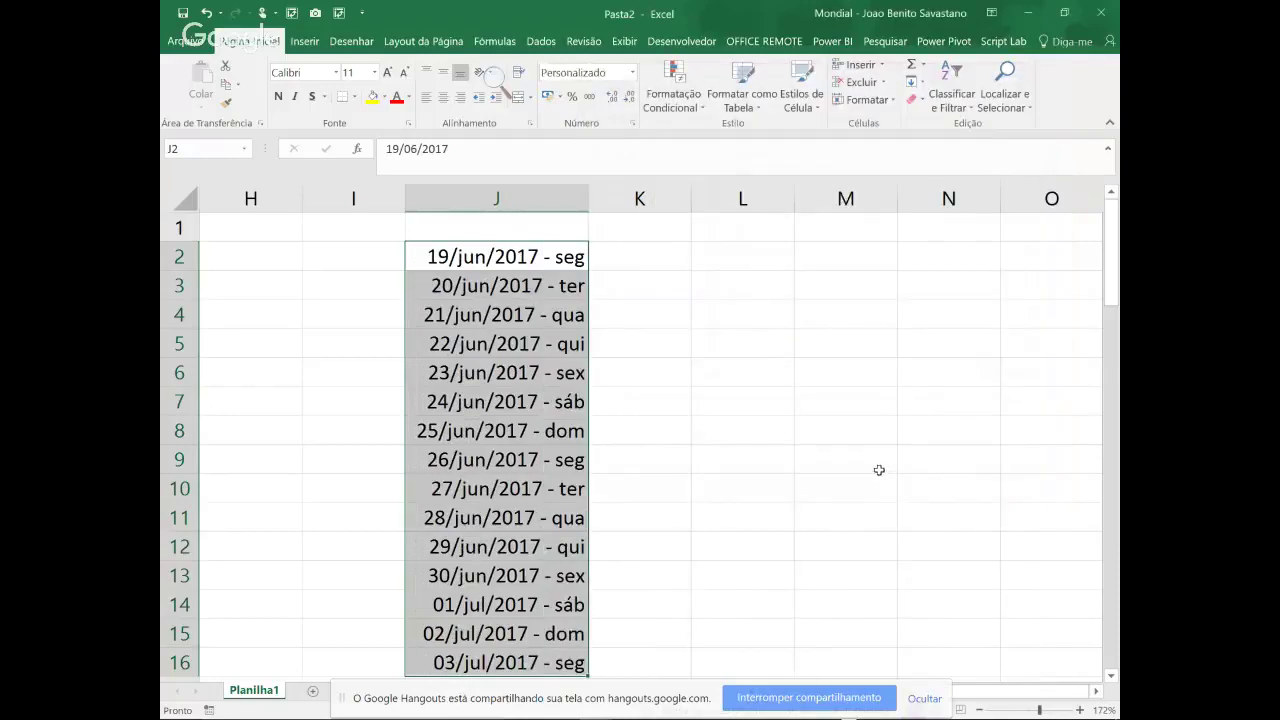
Insert the current date, 19/06/2017, as a fixed value in cell M2
click(825, 254)
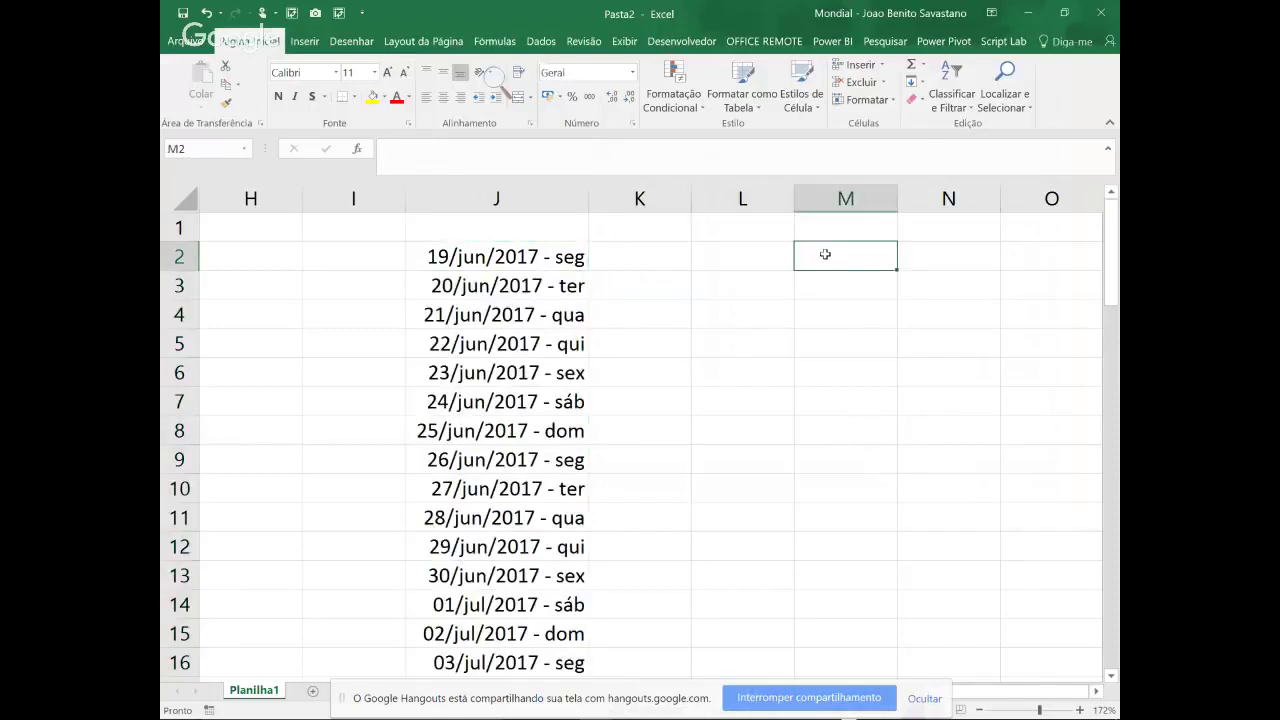
key(ctrl+;)
key(ctrl+Return)
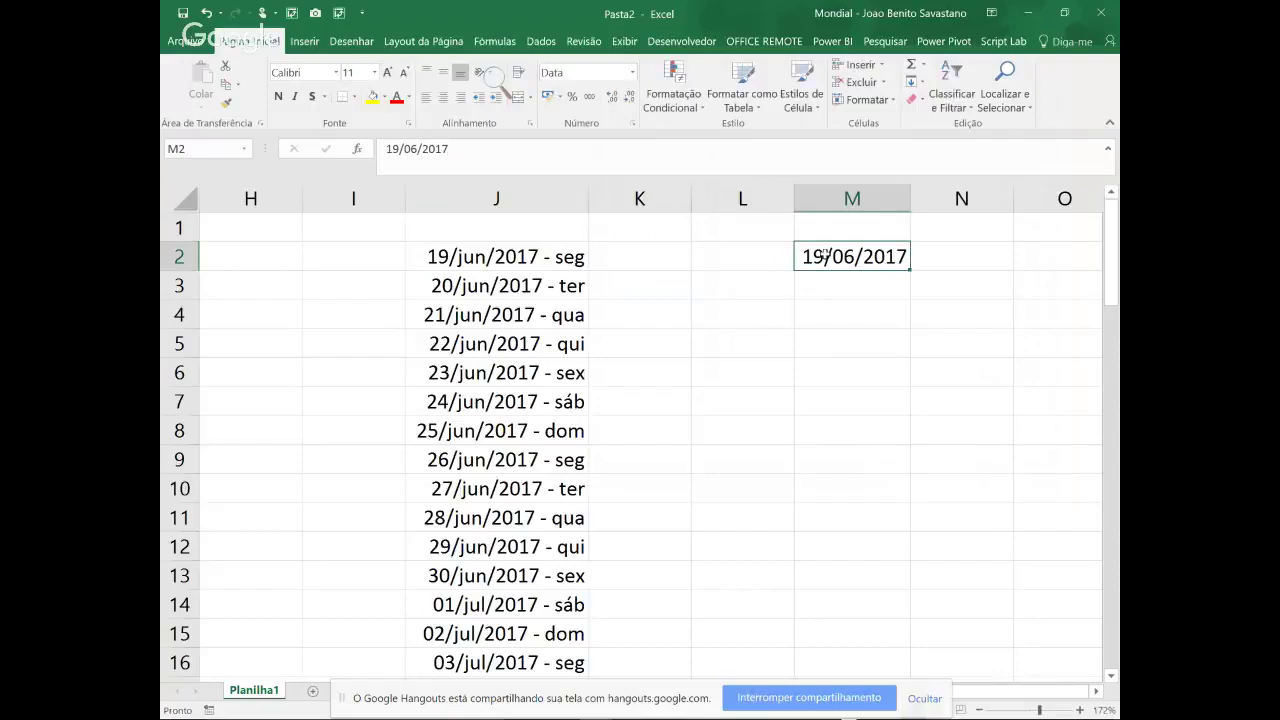
Apply the custom number format dddd, dd/mm/aaaa to the date in M2
right_click(826, 256)
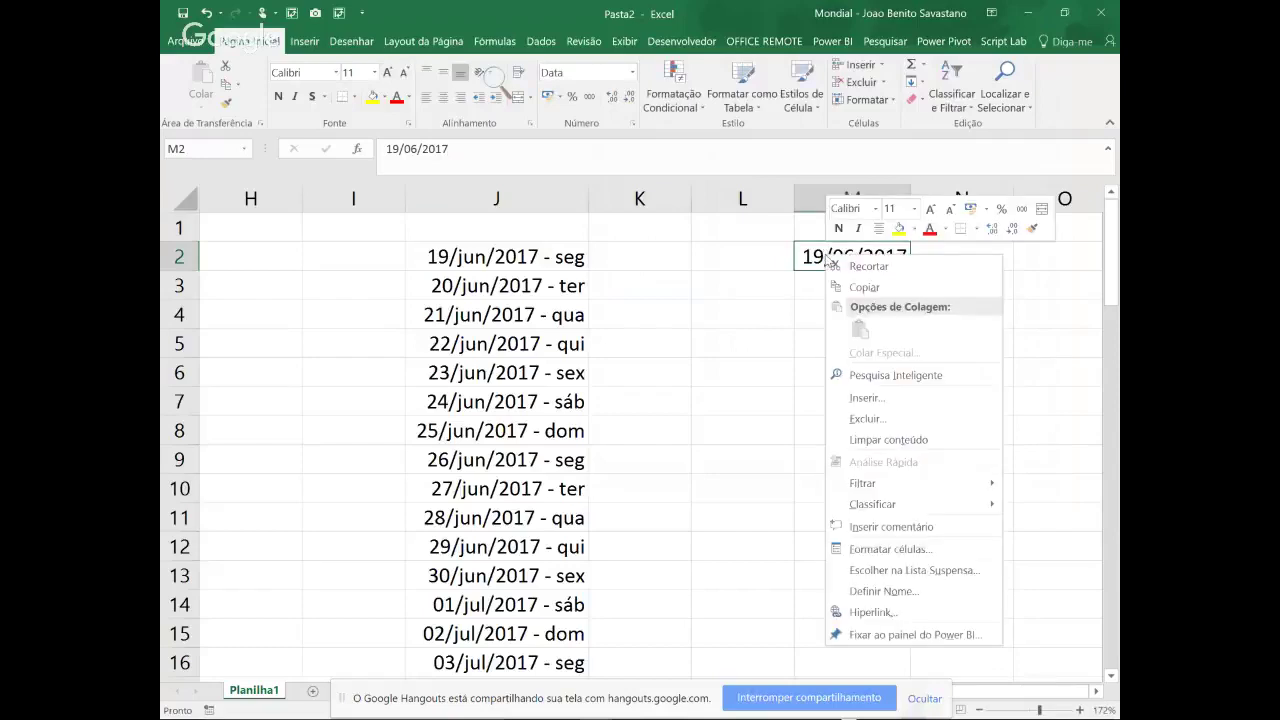
click(886, 550)
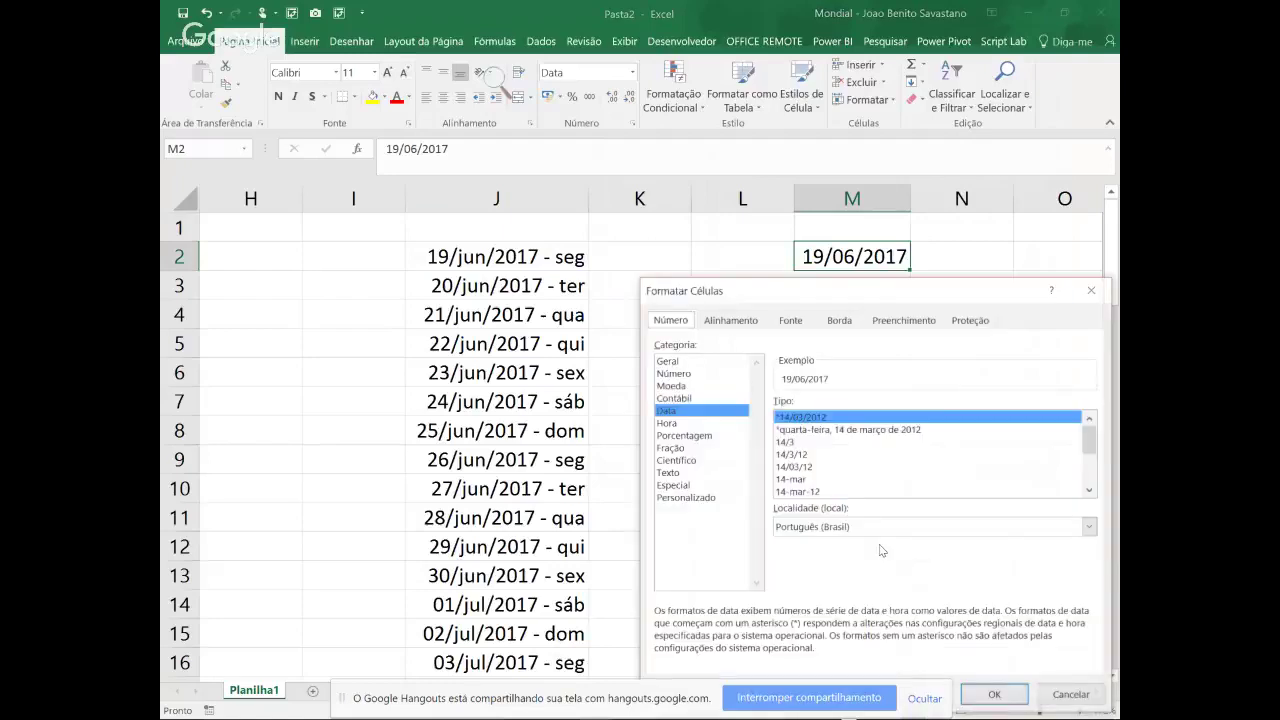
click(686, 498)
click(778, 419)
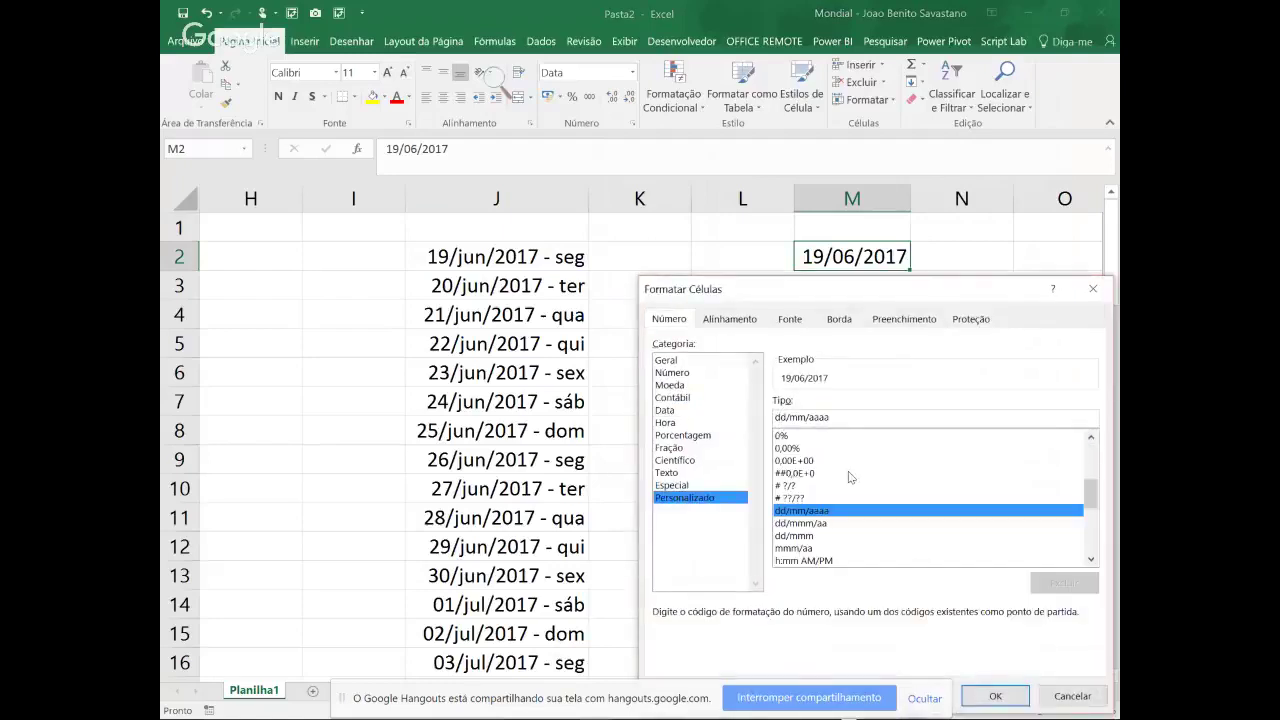
text(dddd,)
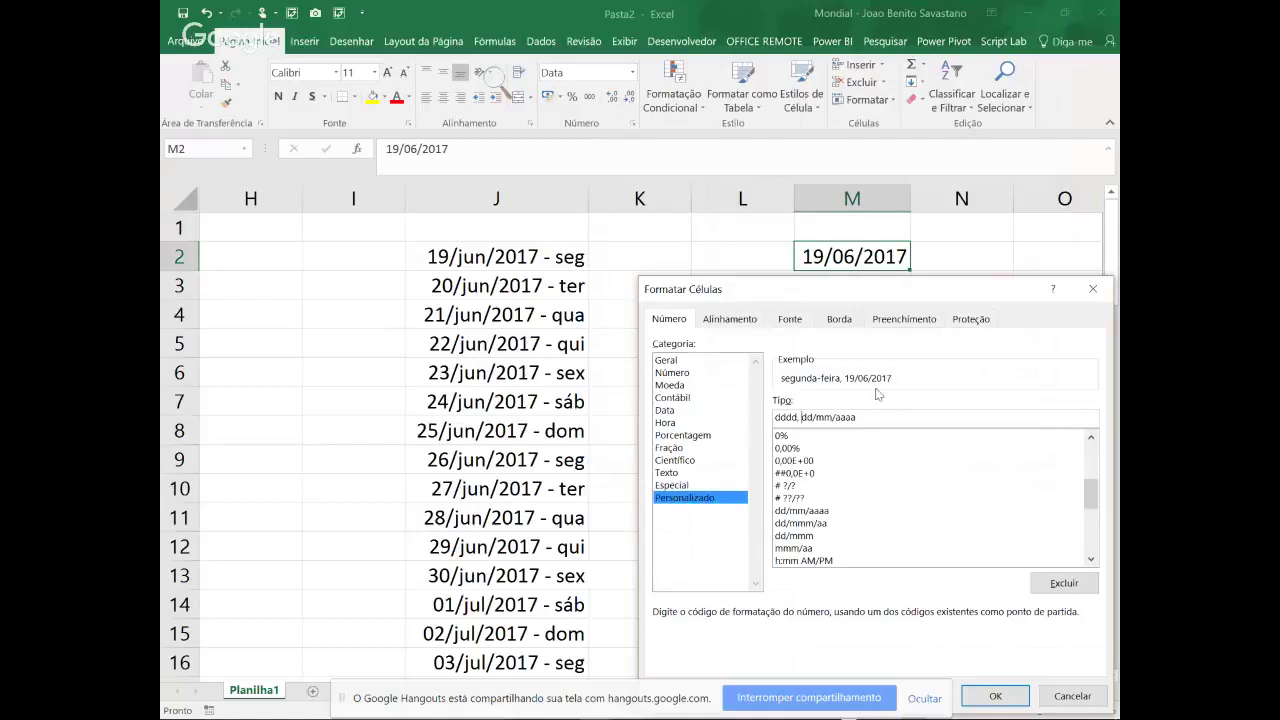
click(993, 697)
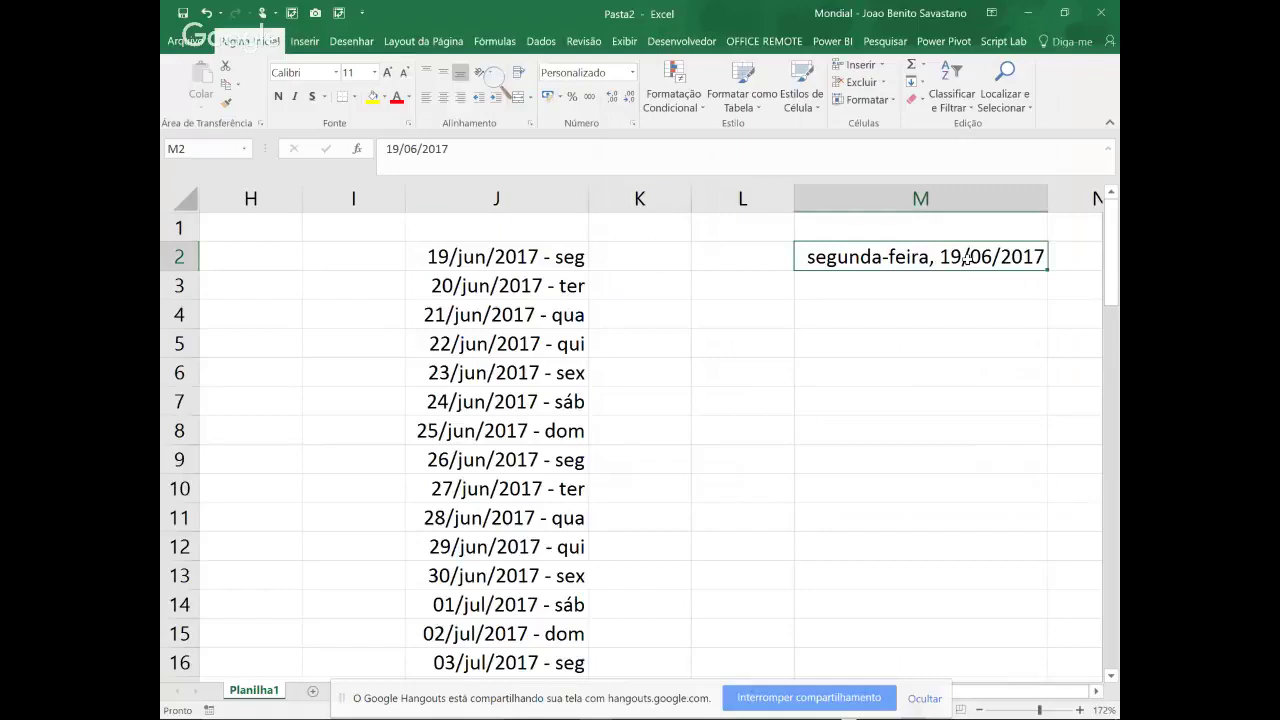
Change M2's custom number format to dddd, dd/mmmm/aaaa, and replace it with mmmm to show only the month name
key(ctrl+1)
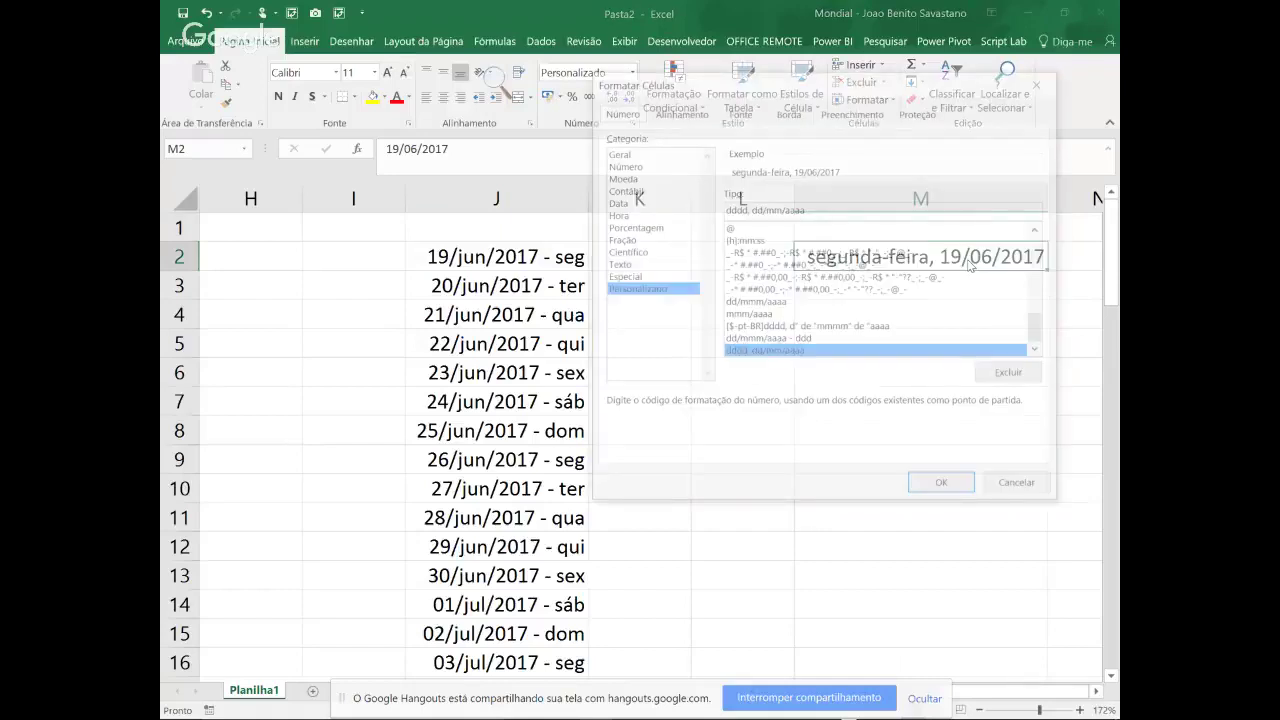
click(776, 209)
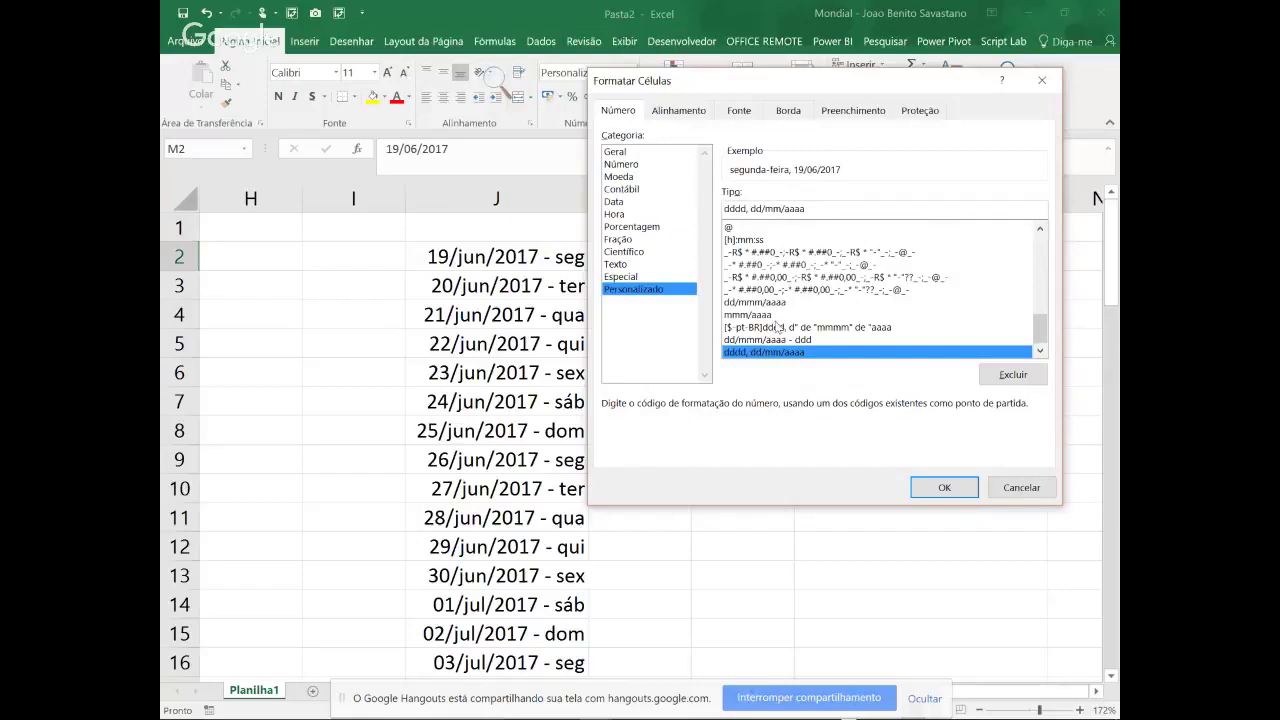
text(mm)
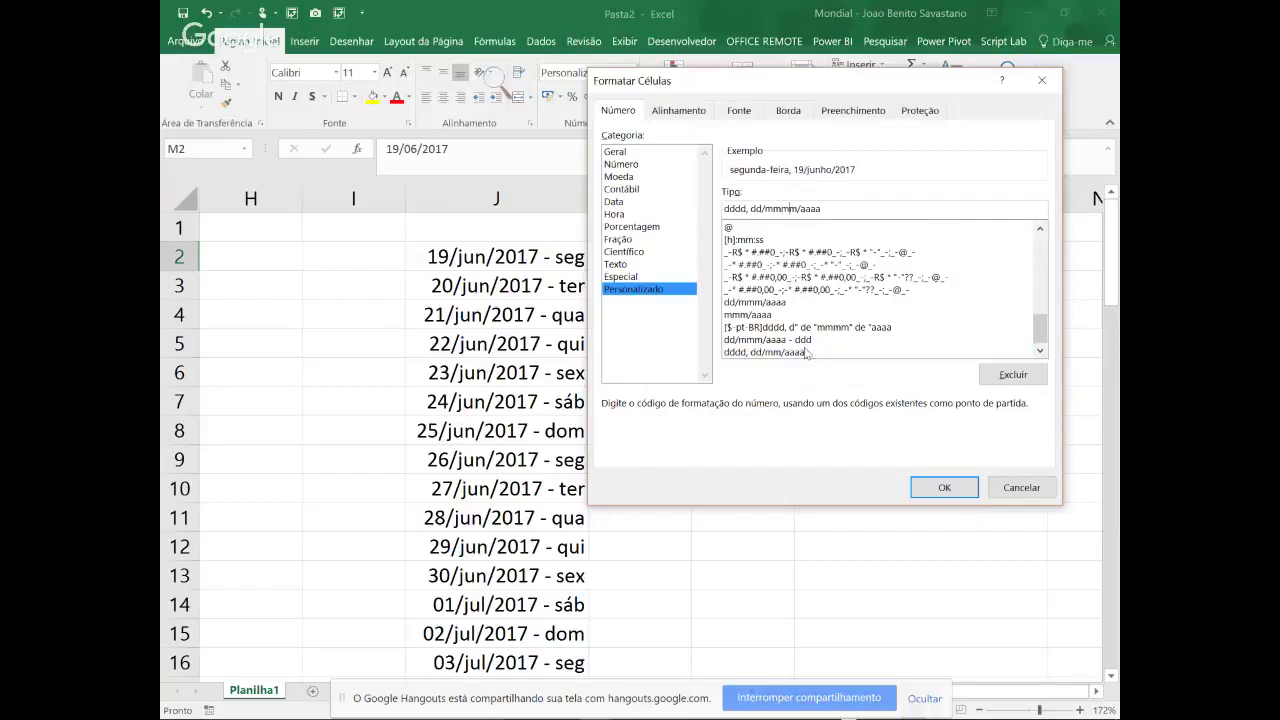
click(944, 488)
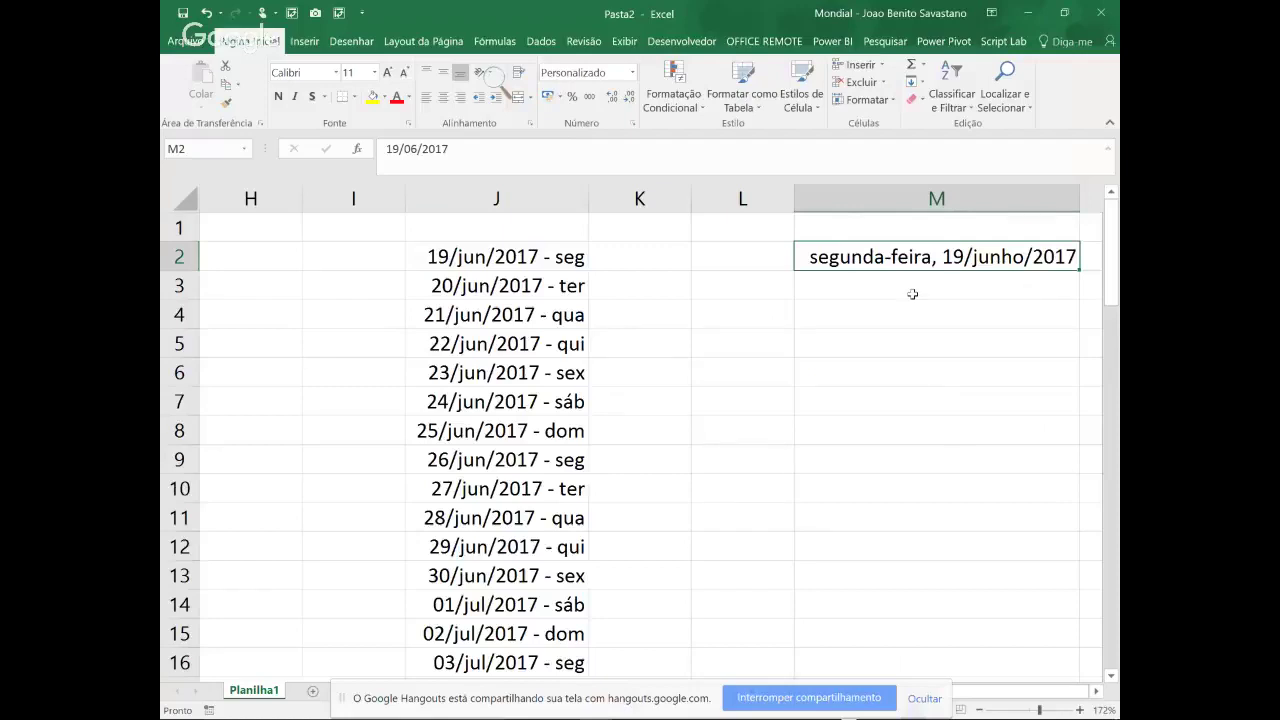
key(ctrl+1)
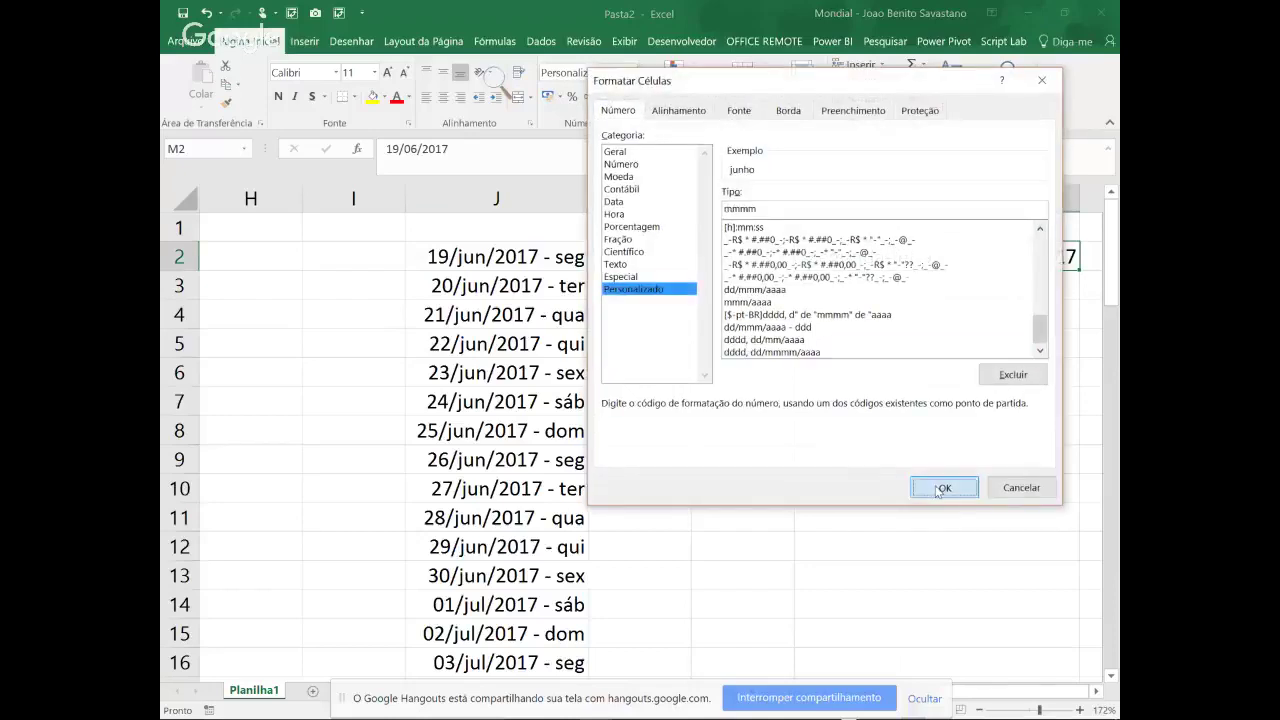
click(938, 489)
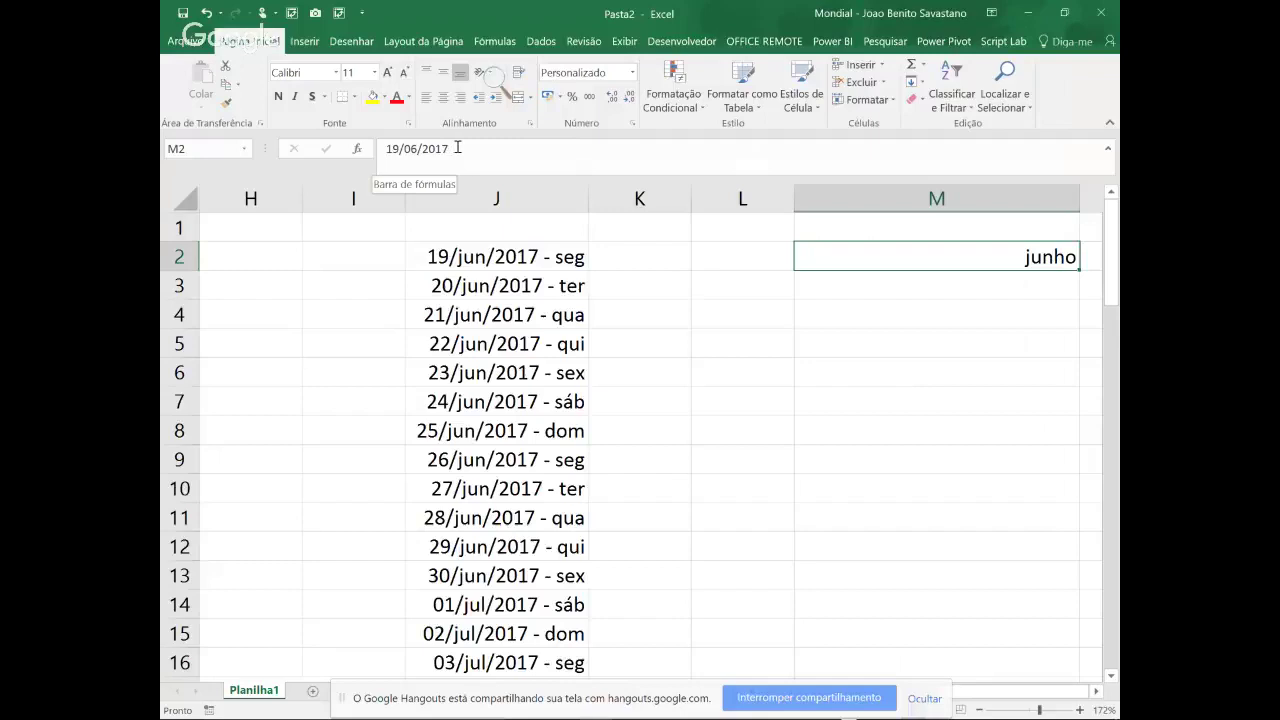
Insert the current date, 19/06/2017, in P3 and fill it down to P16 with weekdays only
click(1095, 692)
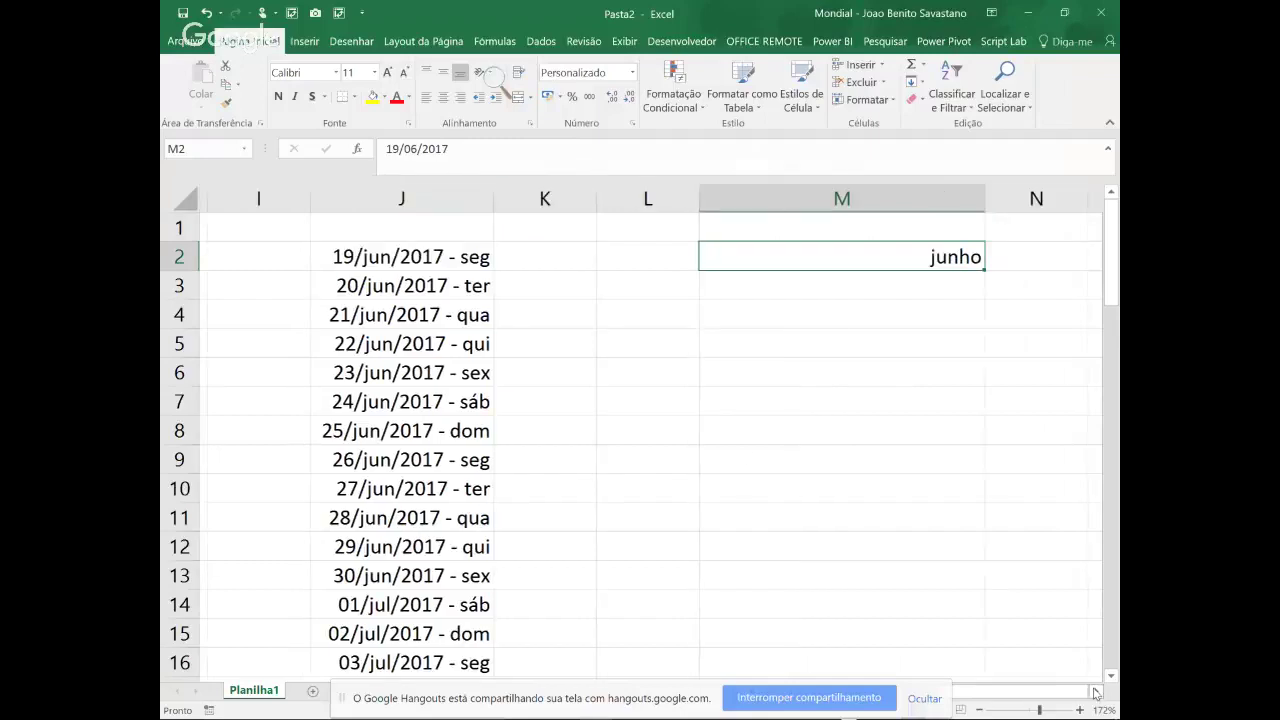
click(1095, 692)
click(752, 291)
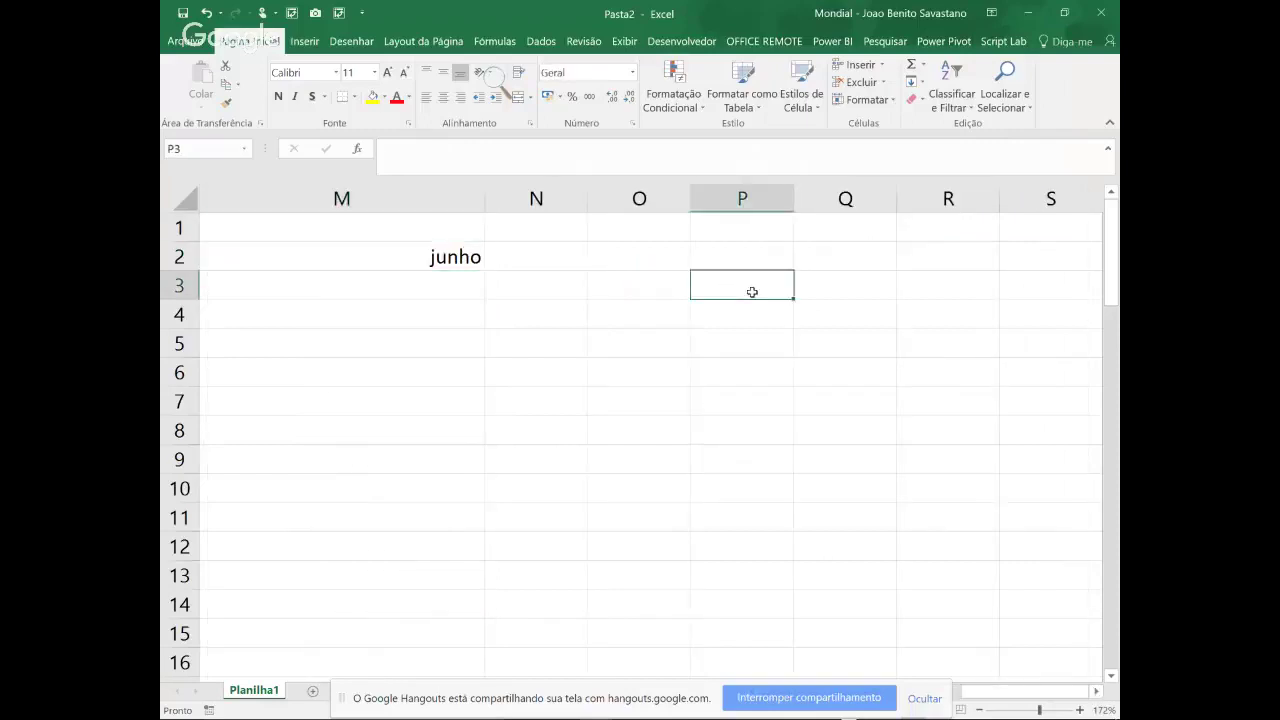
key(ctrl+semicolon)
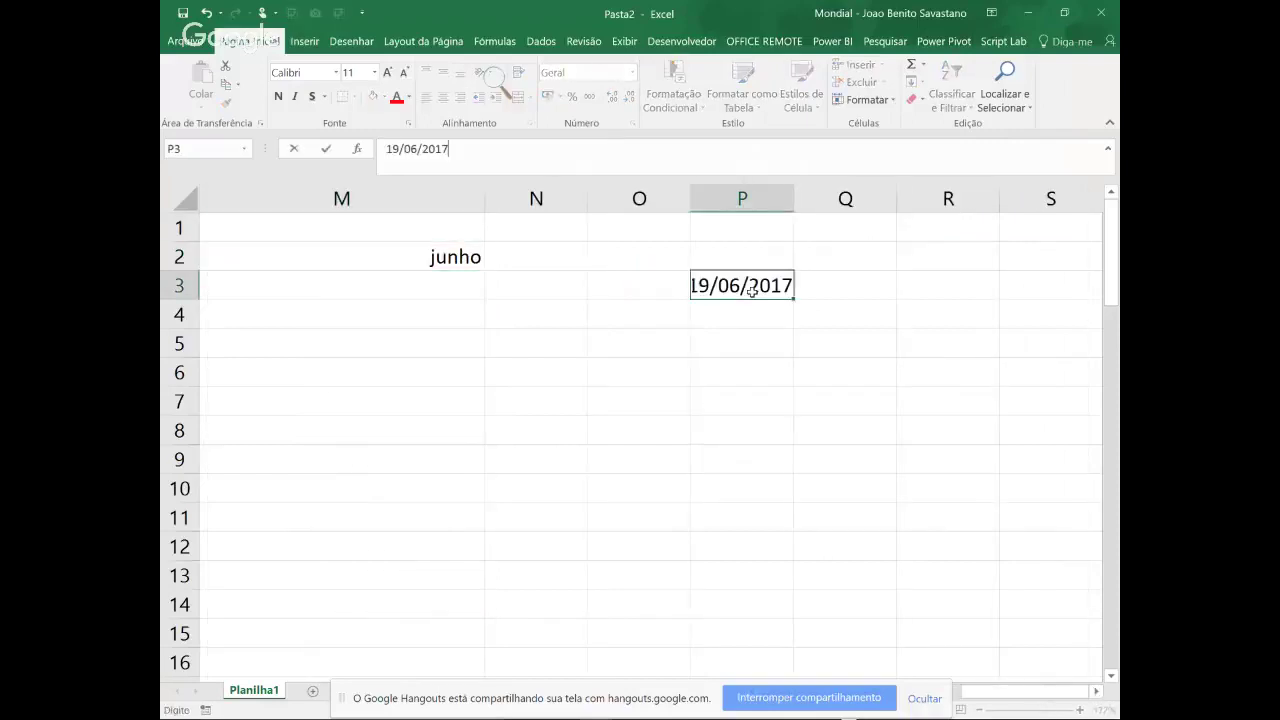
key(ctrl+Return)
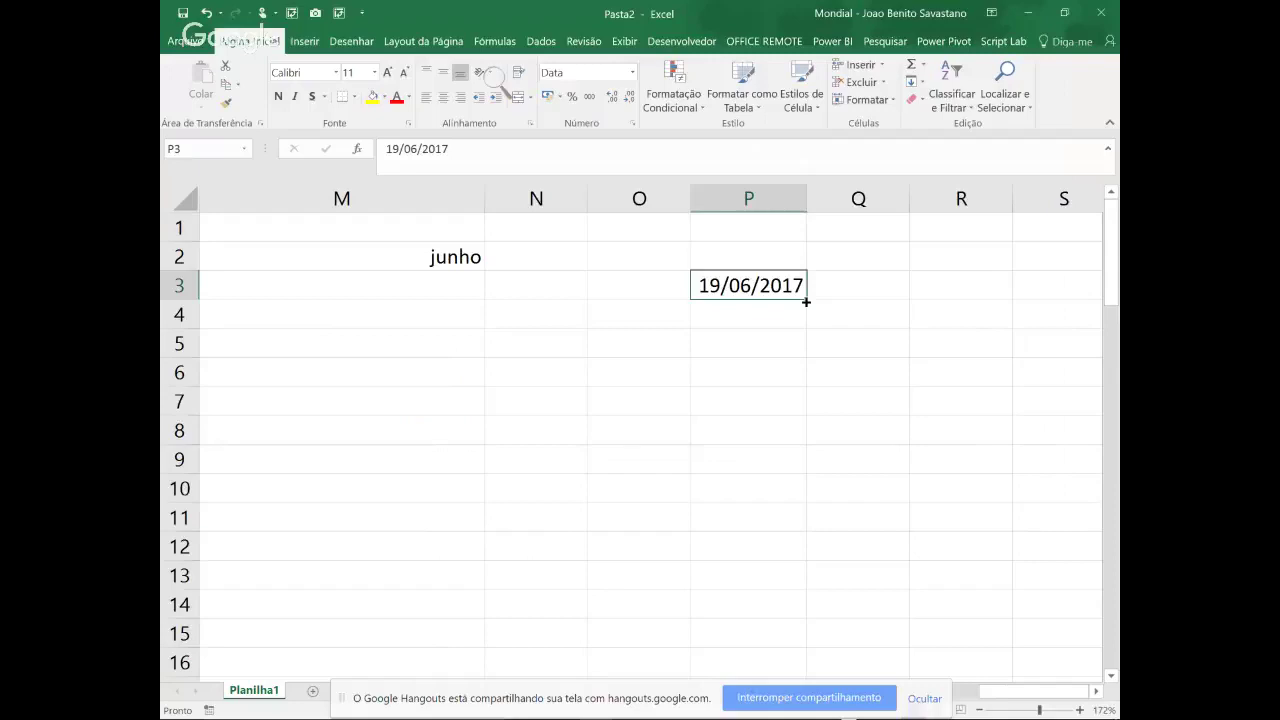
drag(806, 301, 817, 672)
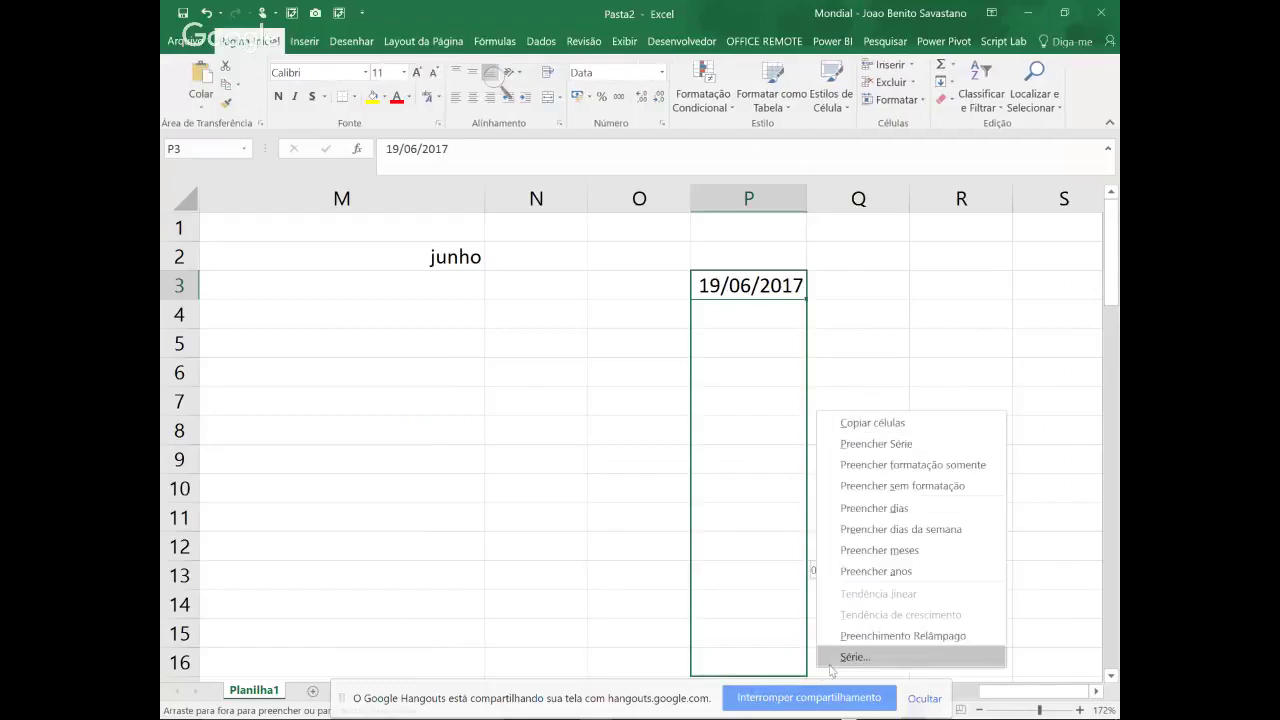
click(898, 531)
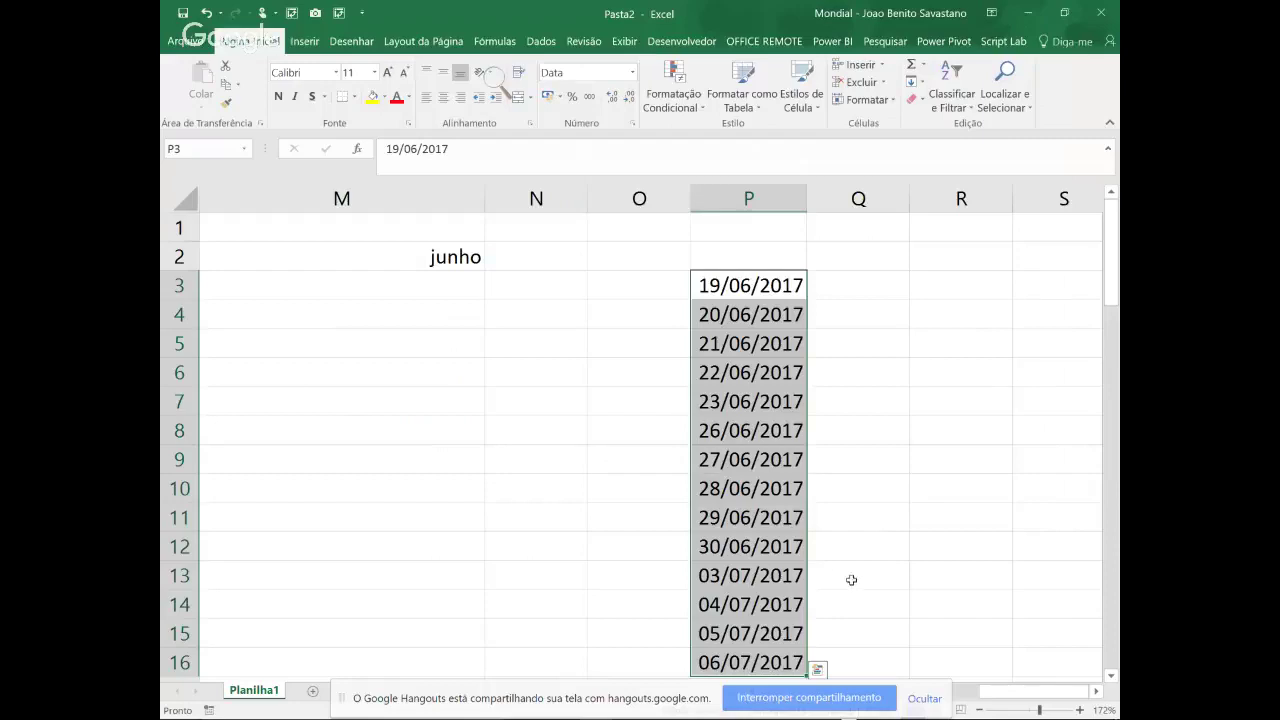
Insert the current date, 19/06/2017, in S4 and fill it down to S15 as a monthly series
click(1097, 692)
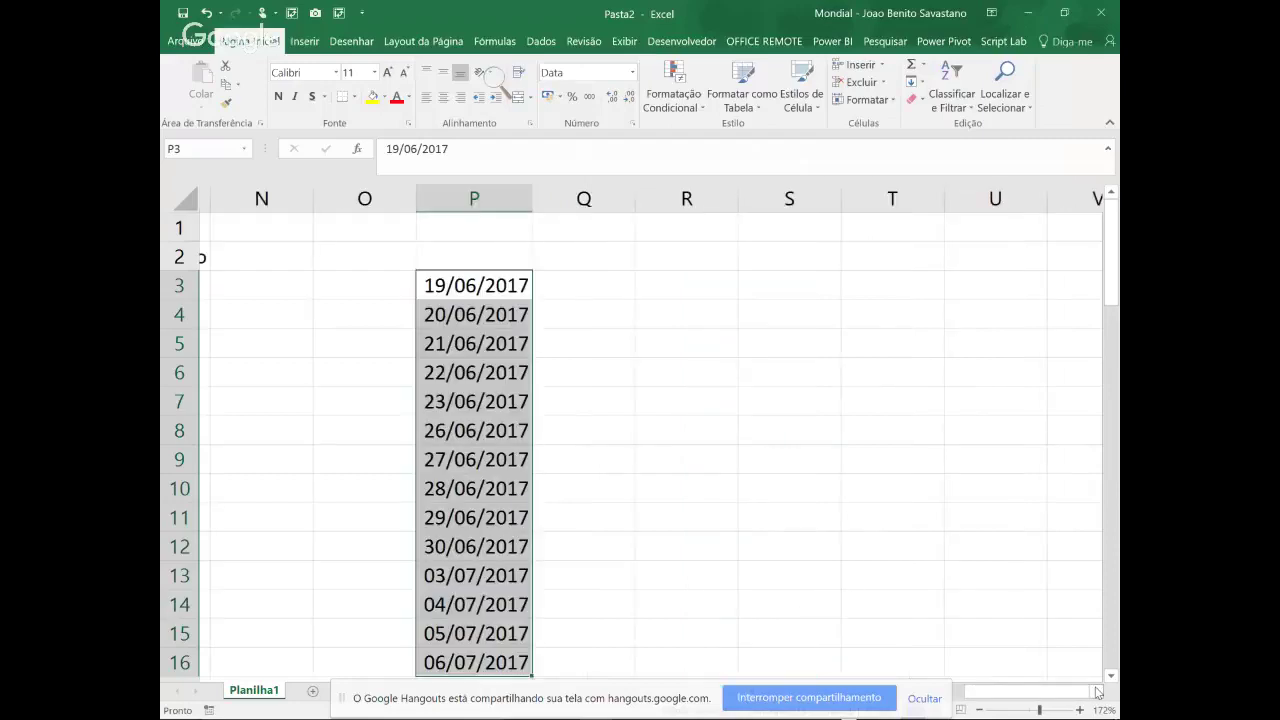
click(1097, 692)
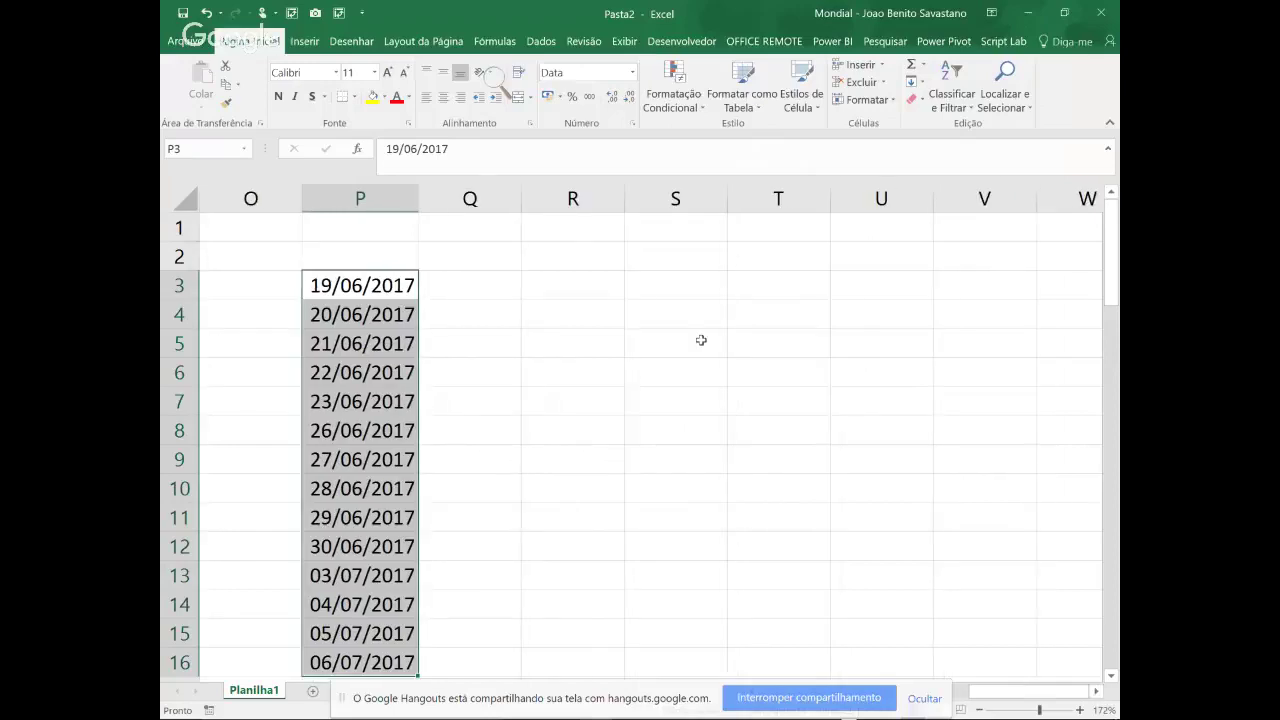
click(711, 318)
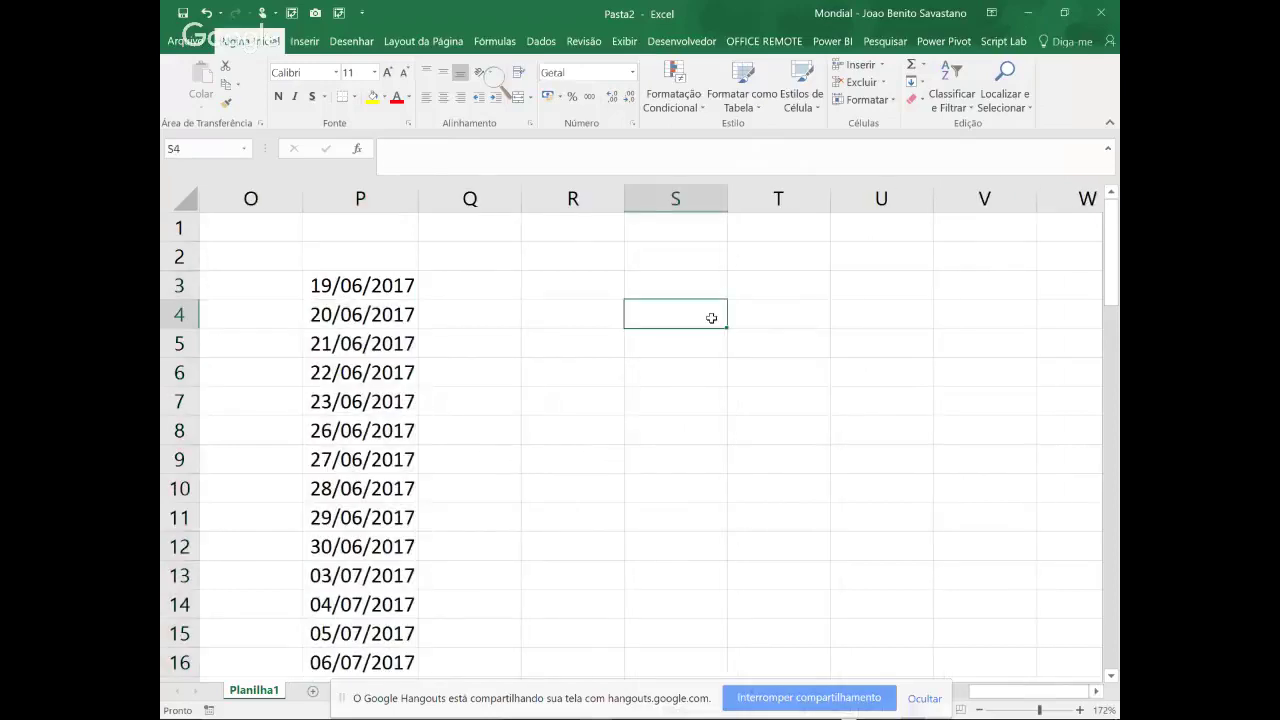
key(ctrl+semicolon)
key(ctrl+Return)
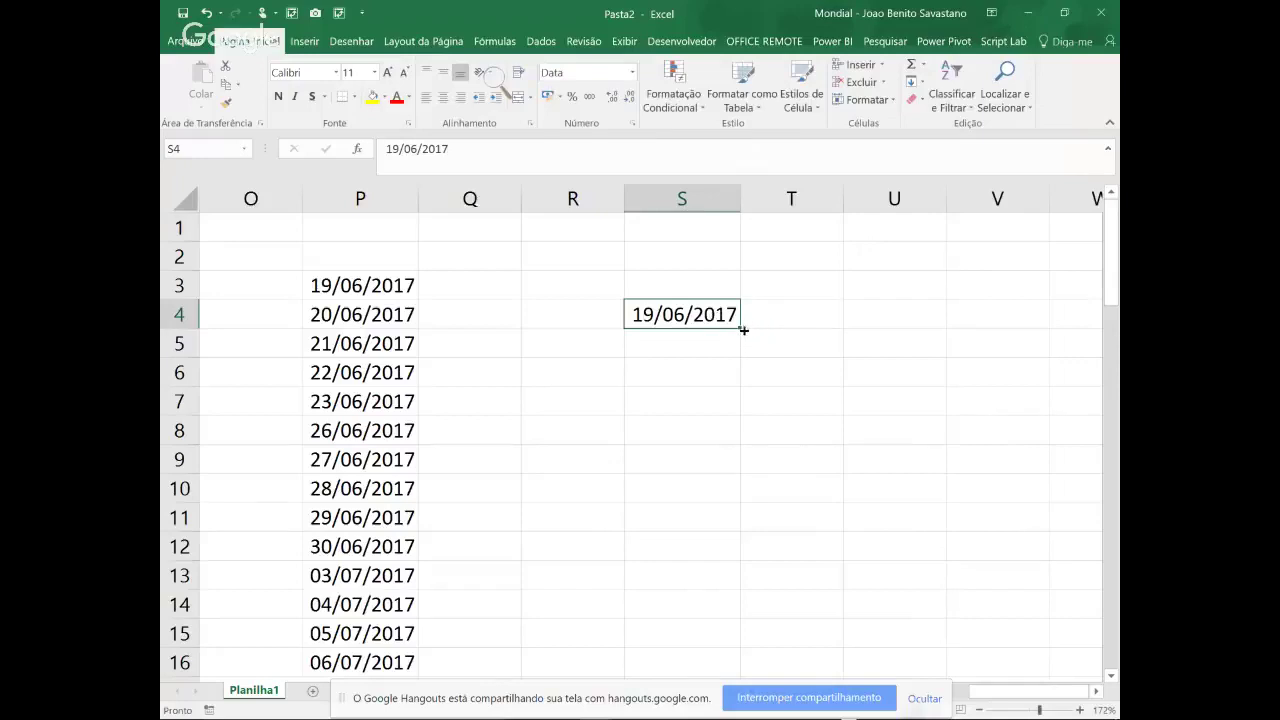
drag(741, 328, 762, 645)
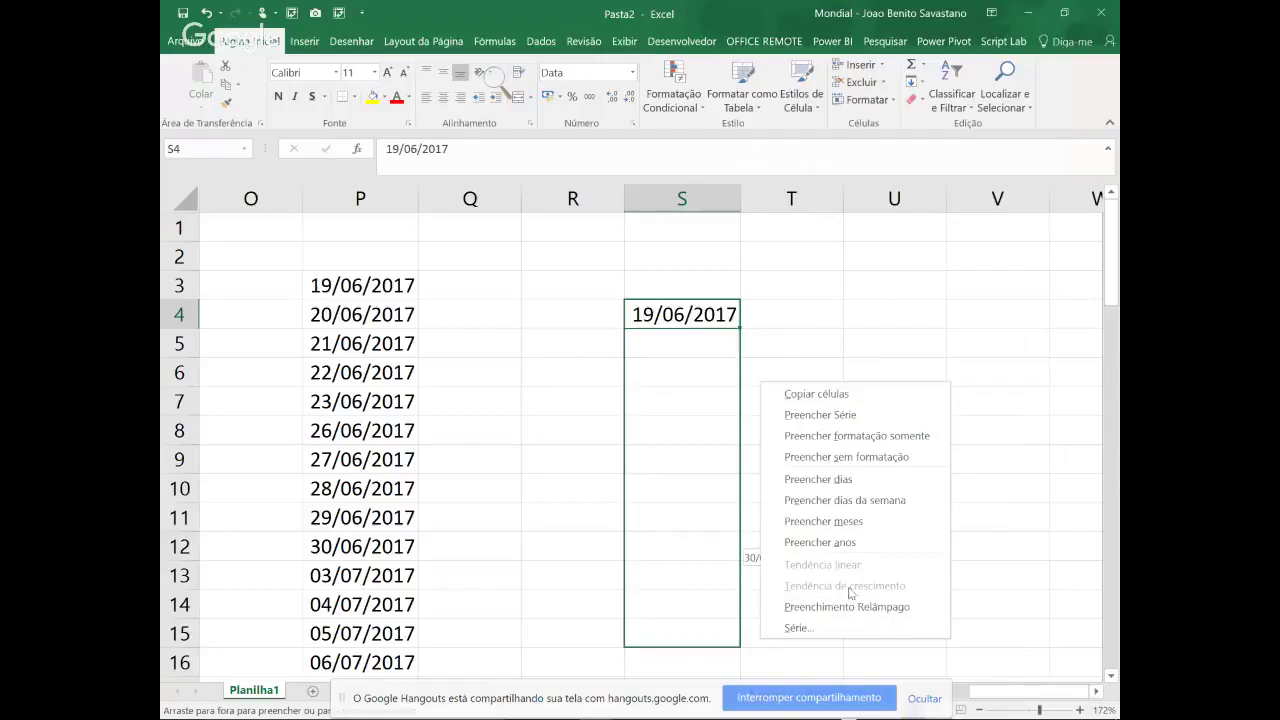
click(858, 522)
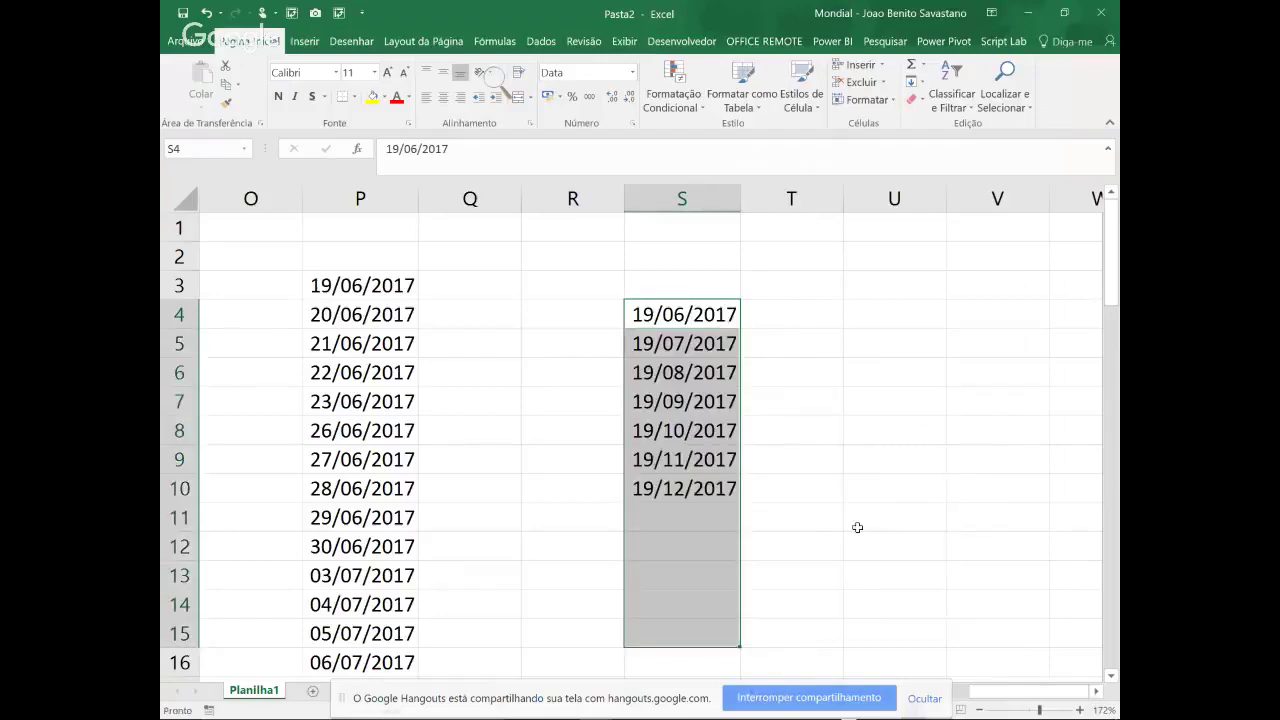
Enter the date 1/6/2017 in U4 and fill it down to U14 as a monthly series
click(872, 317)
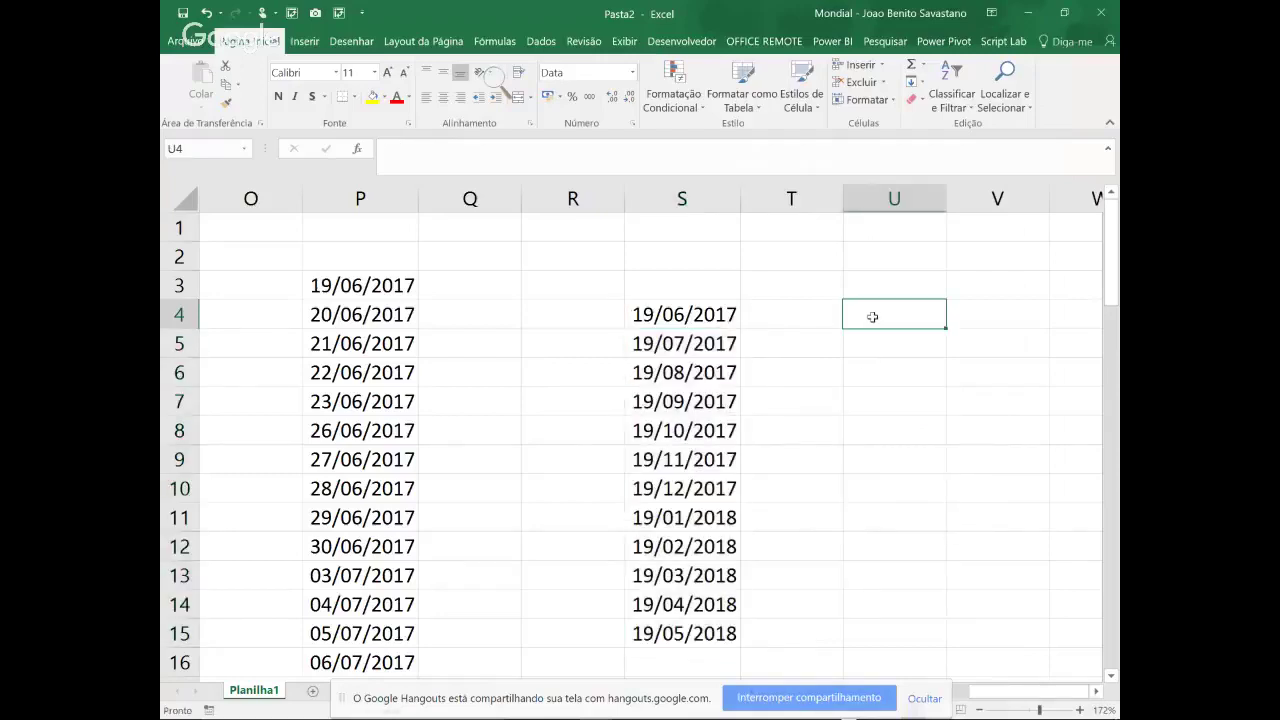
text(1/6/201`7)
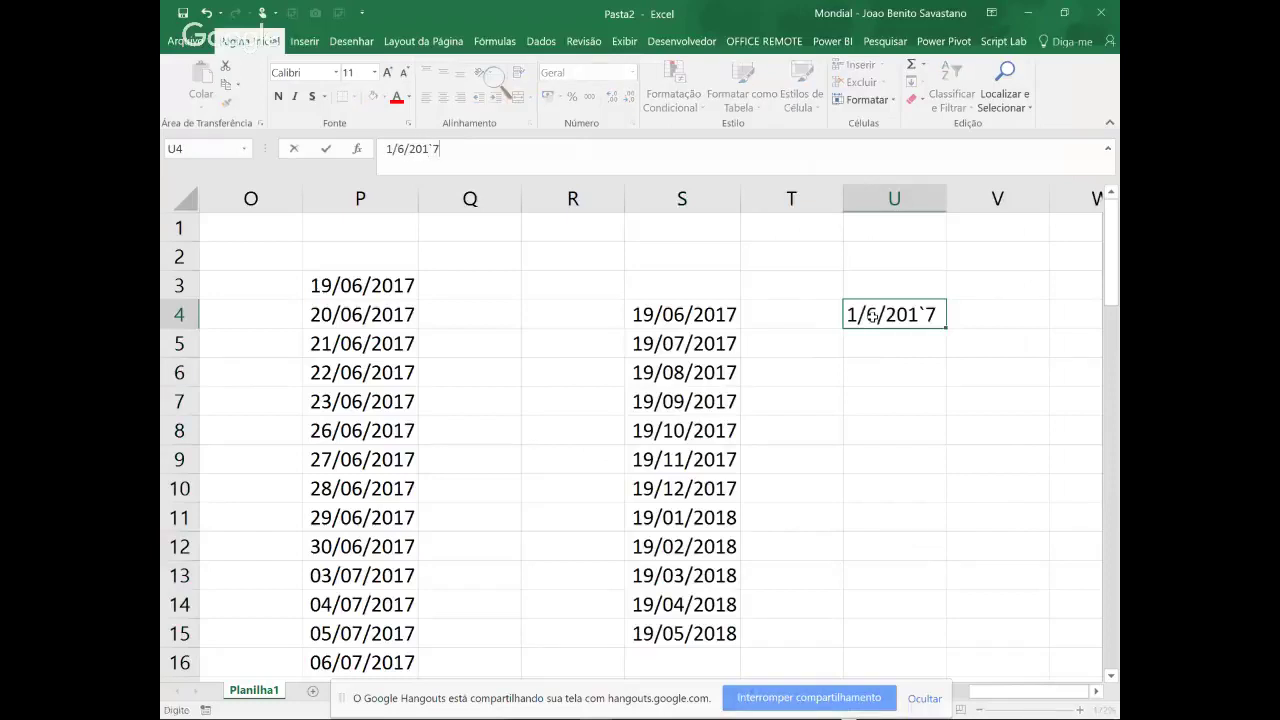
key(ctrl+Return)
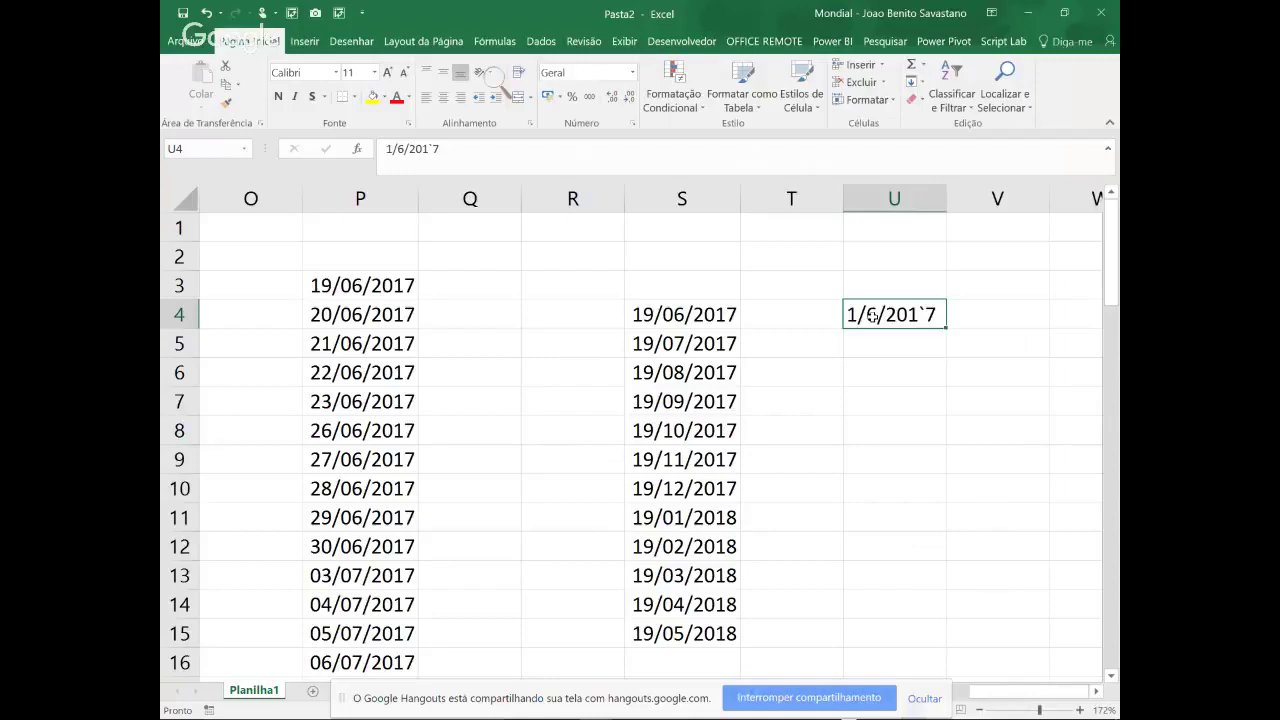
click(437, 148)
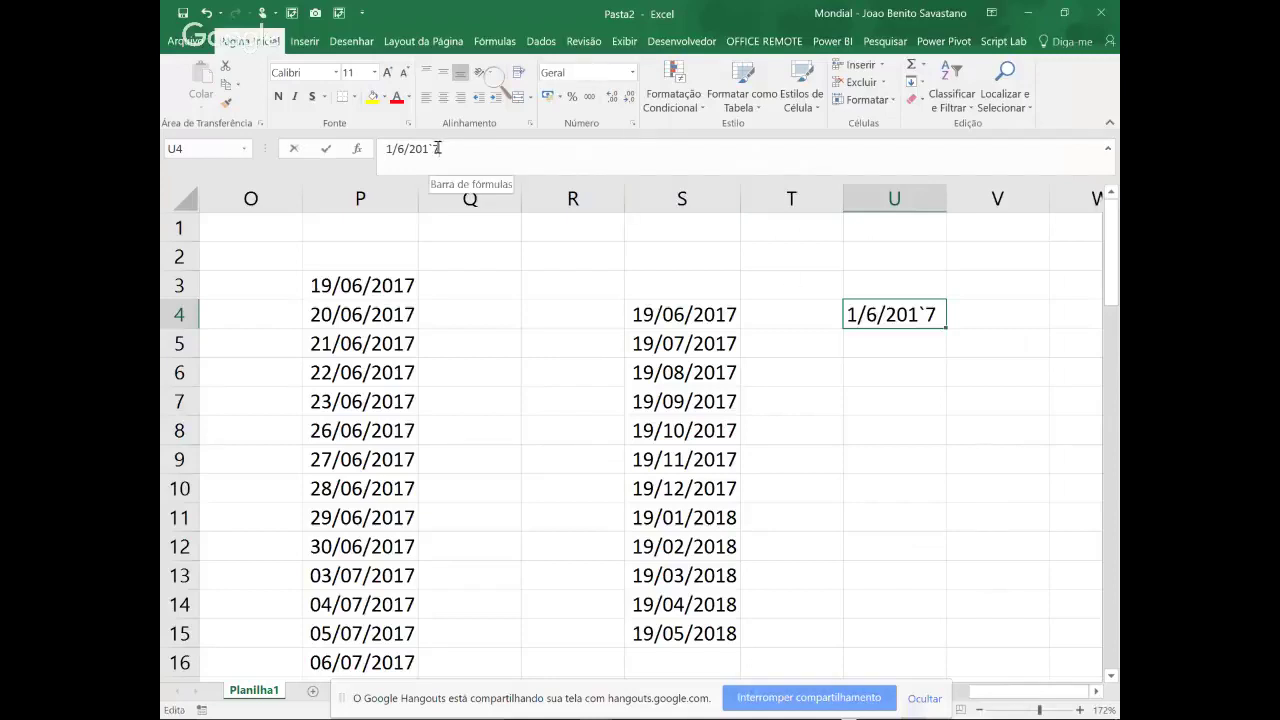
key(BackSpace)
key(BackSpace)
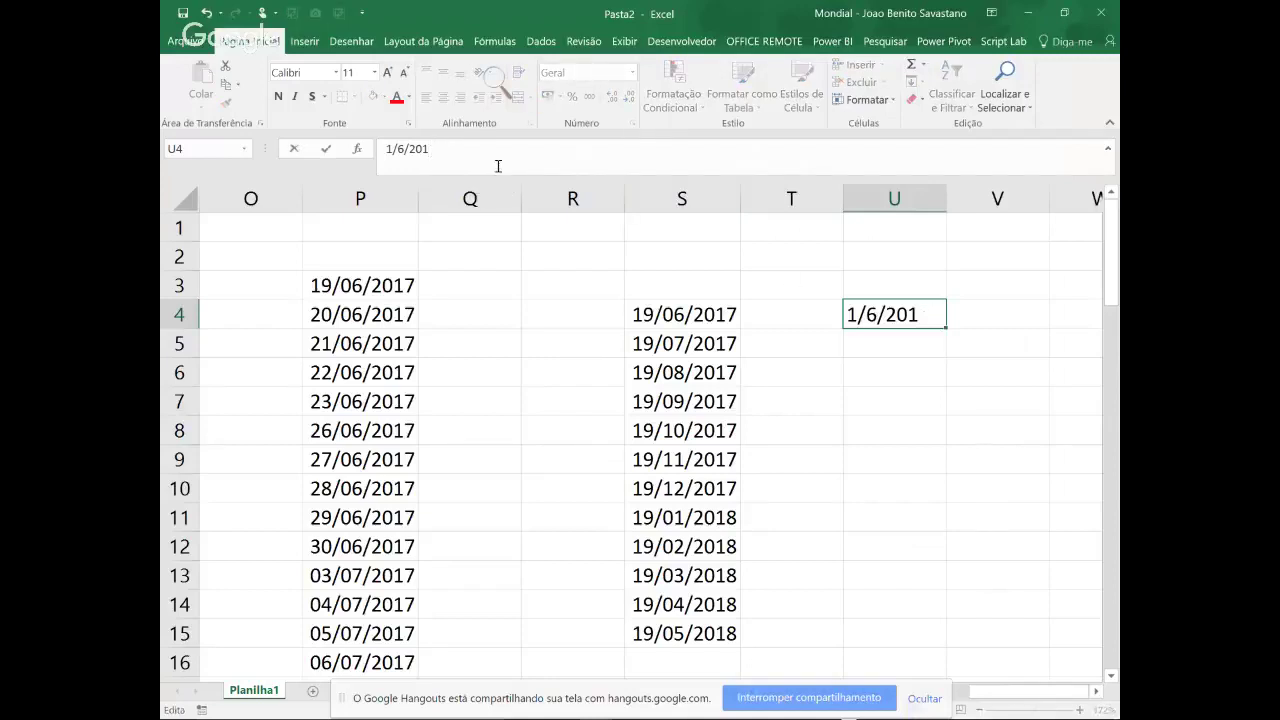
text(7)
key(ctrl+Return)
drag(956, 327, 980, 635)
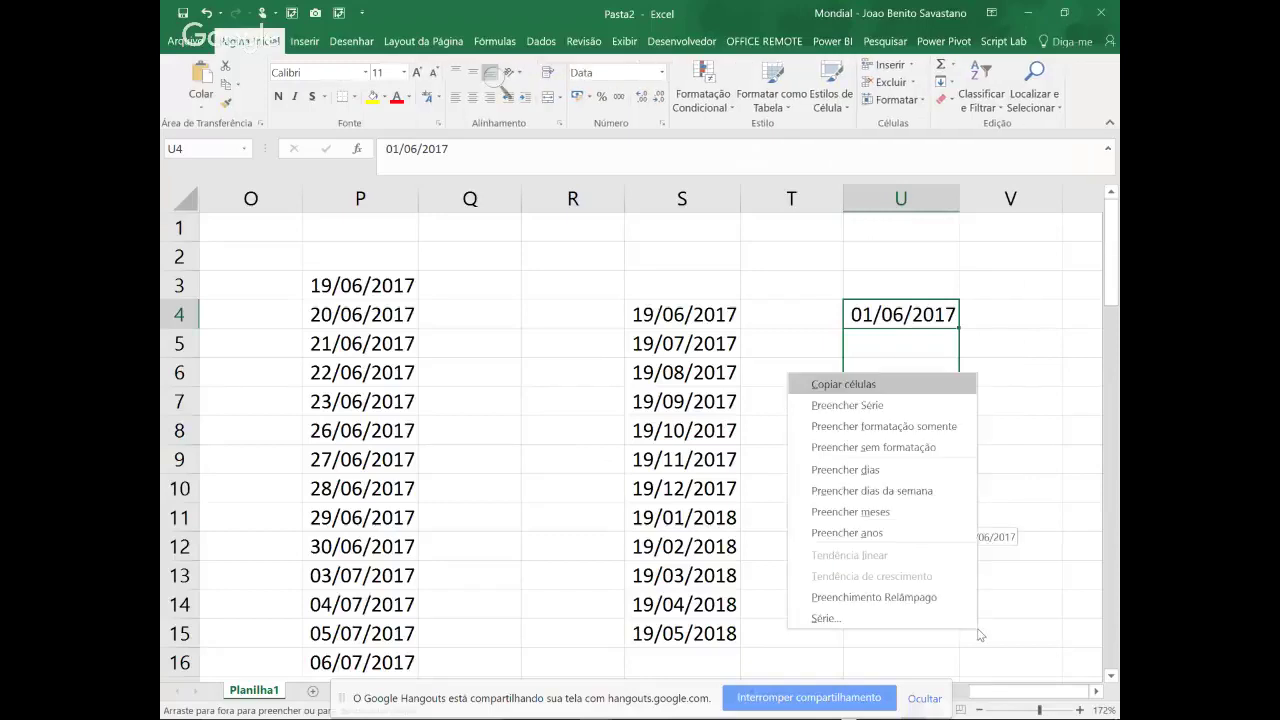
click(884, 512)
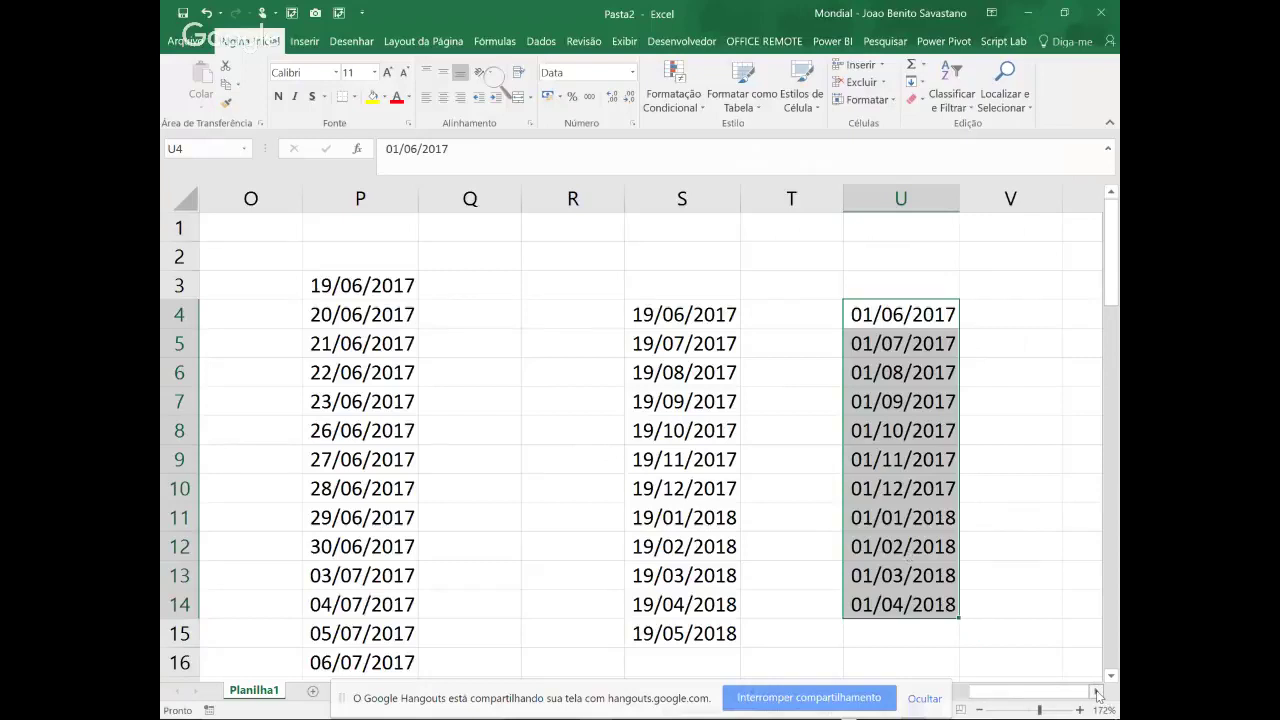
Enter the date 31/1/2017 in X4 and fill it down to X20 as a monthly series
click(1097, 693)
click(1097, 693)
click(1097, 693)
click(1097, 693)
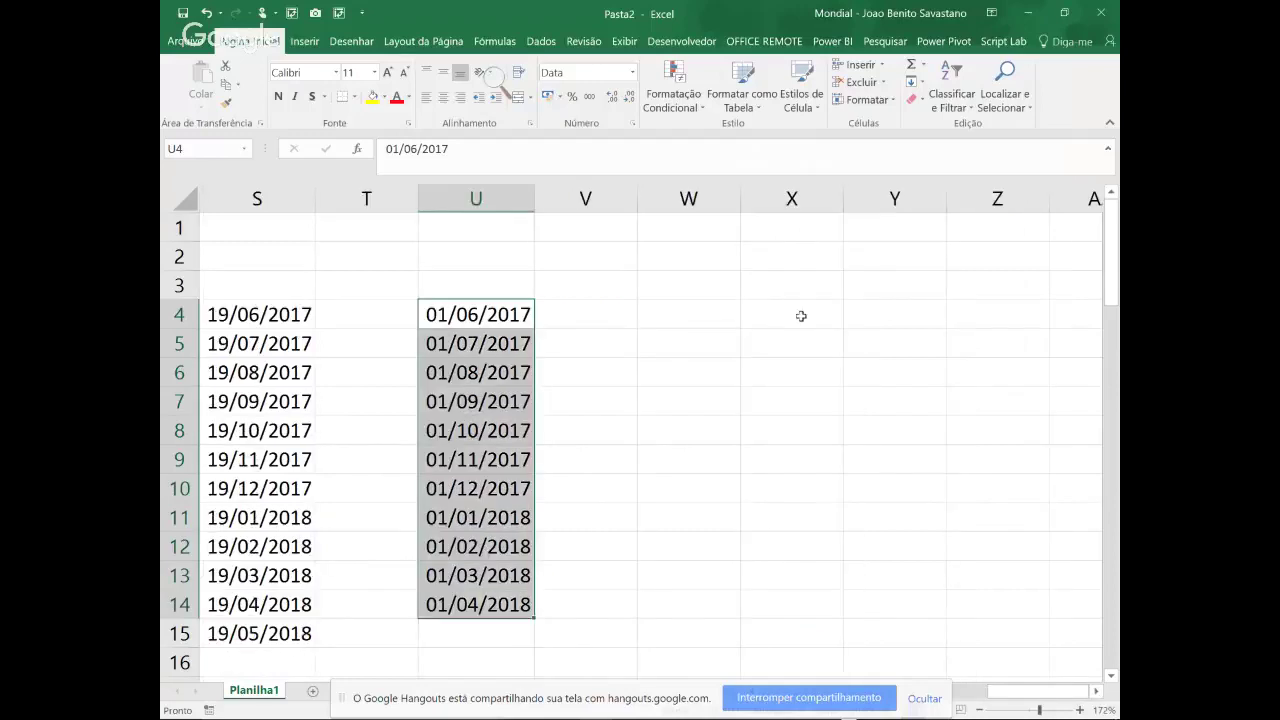
click(801, 316)
text(31/)
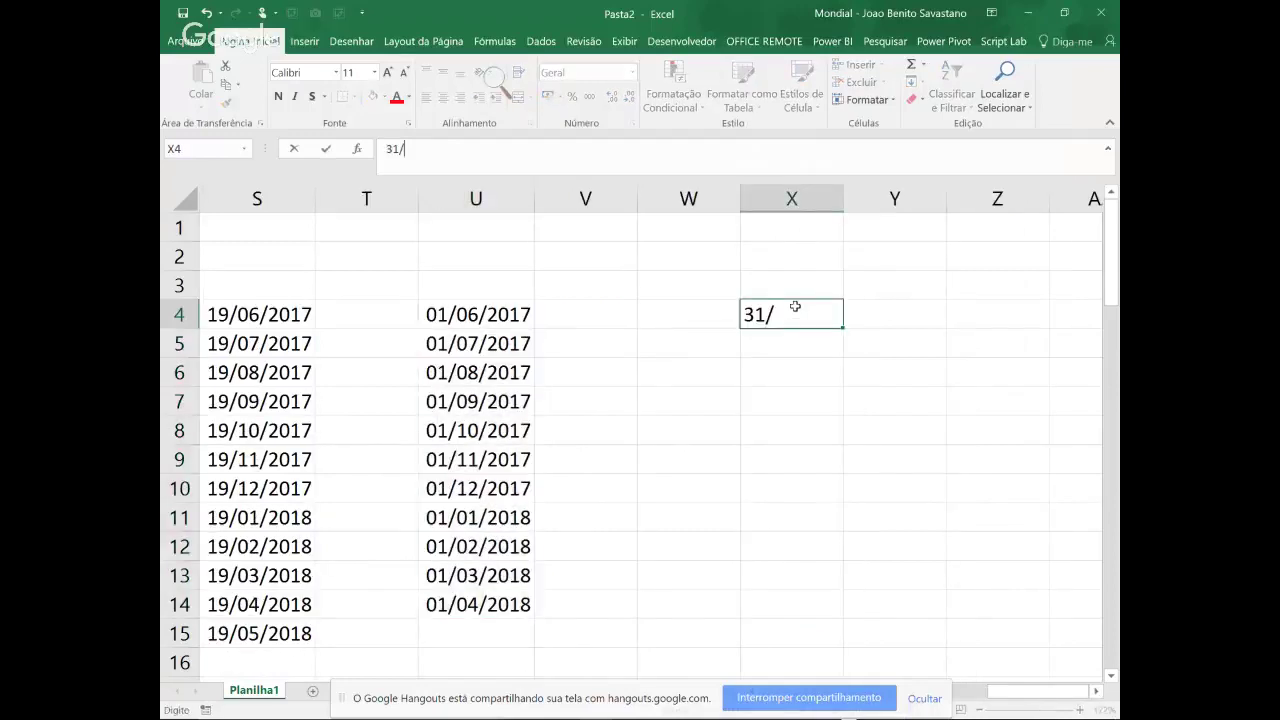
text(1/2017)
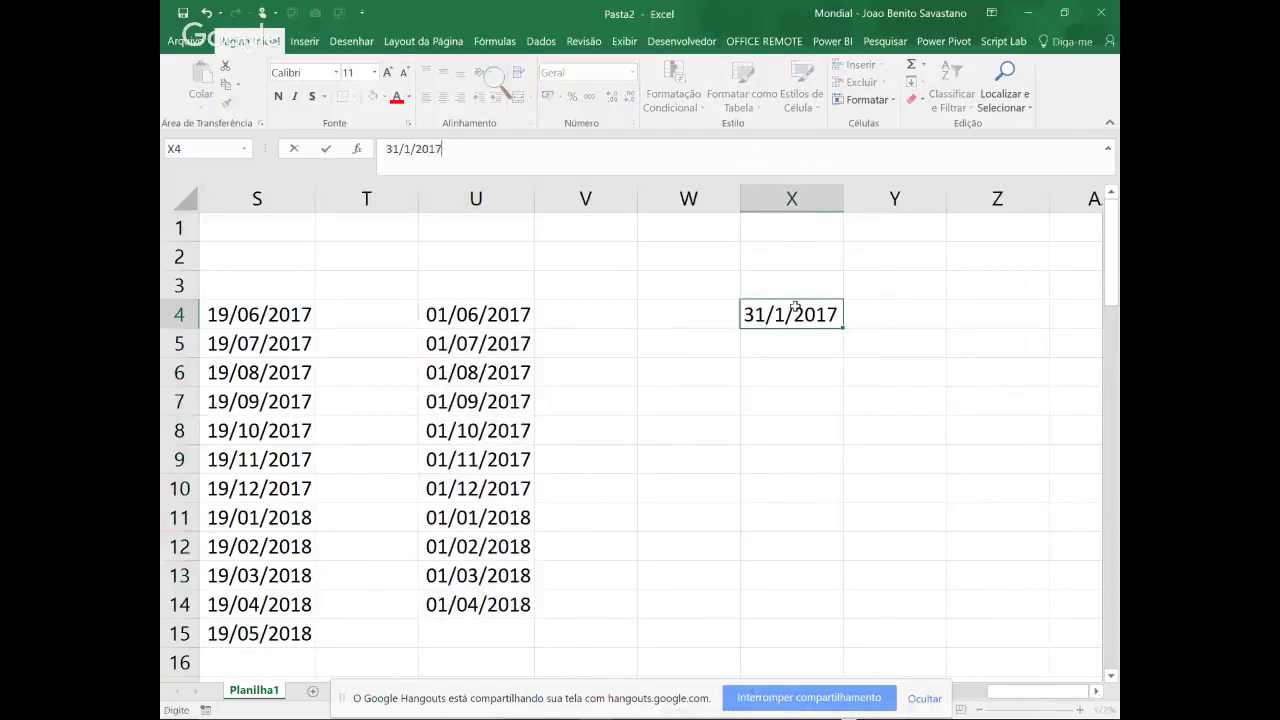
key(ctrl+Return)
drag(856, 333, 880, 611)
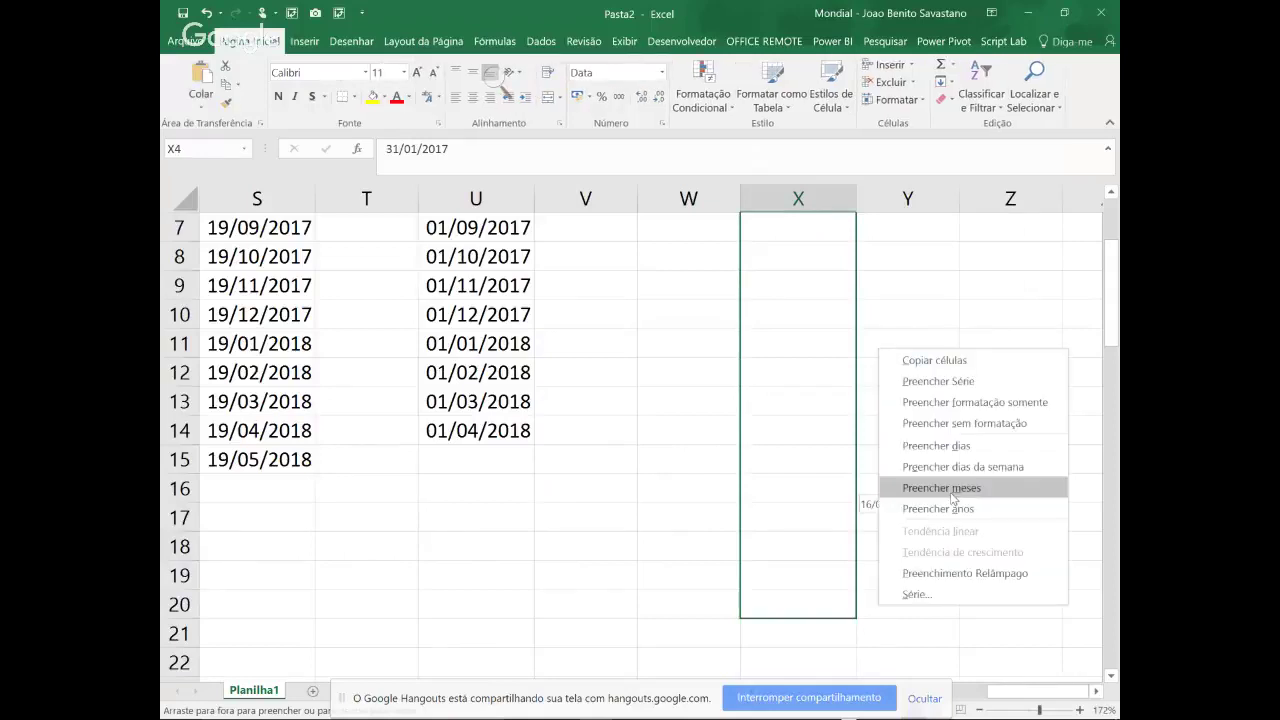
click(950, 490)
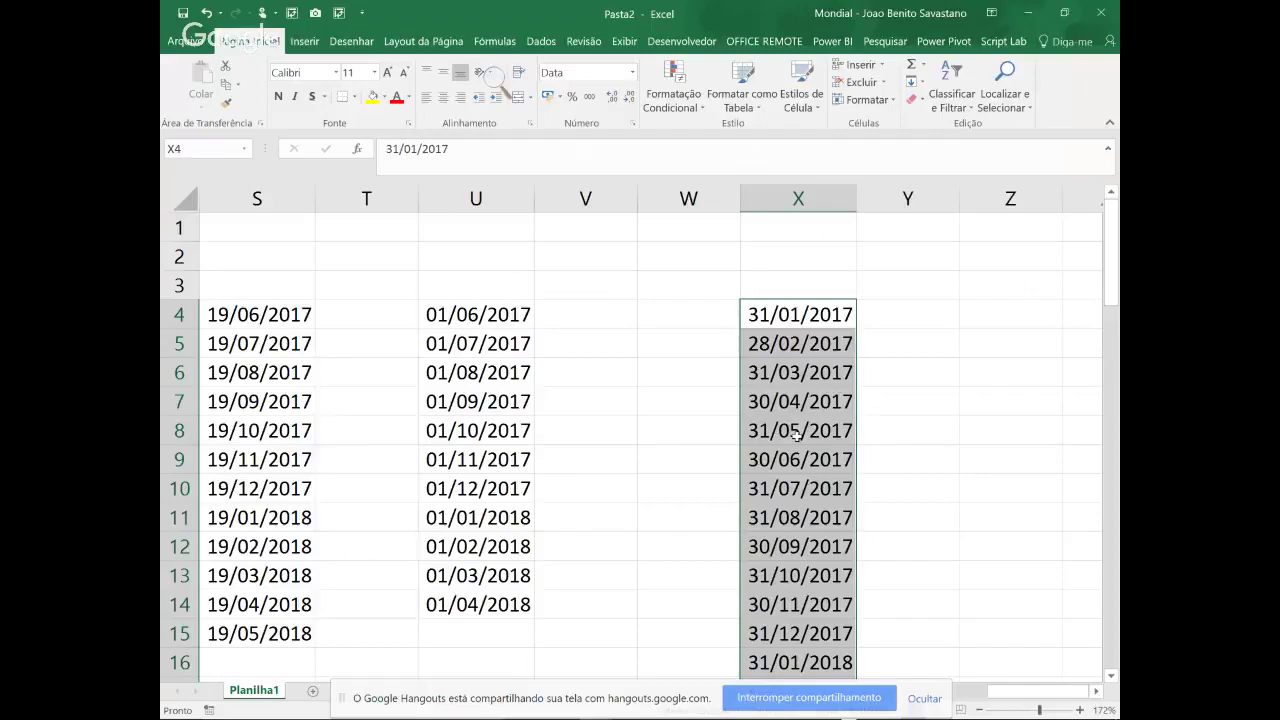
Enter the date 1/1/2017 in cell AB3
click(1099, 693)
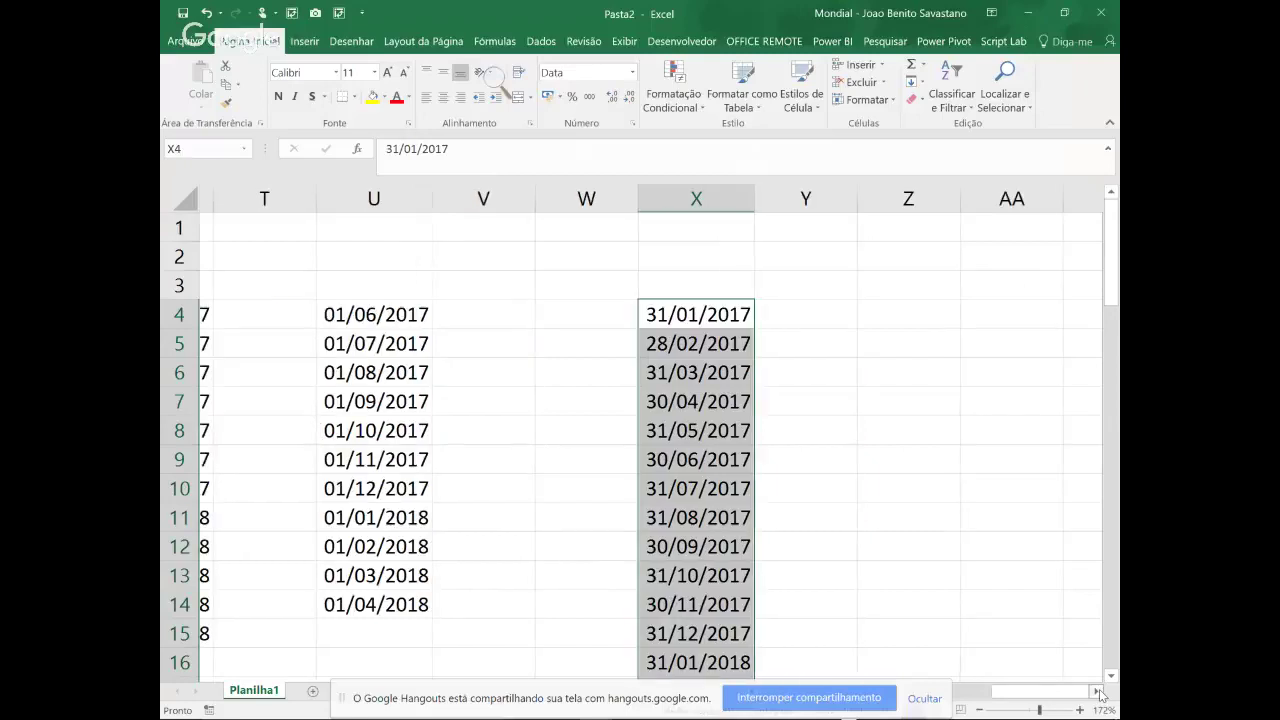
click(1099, 693)
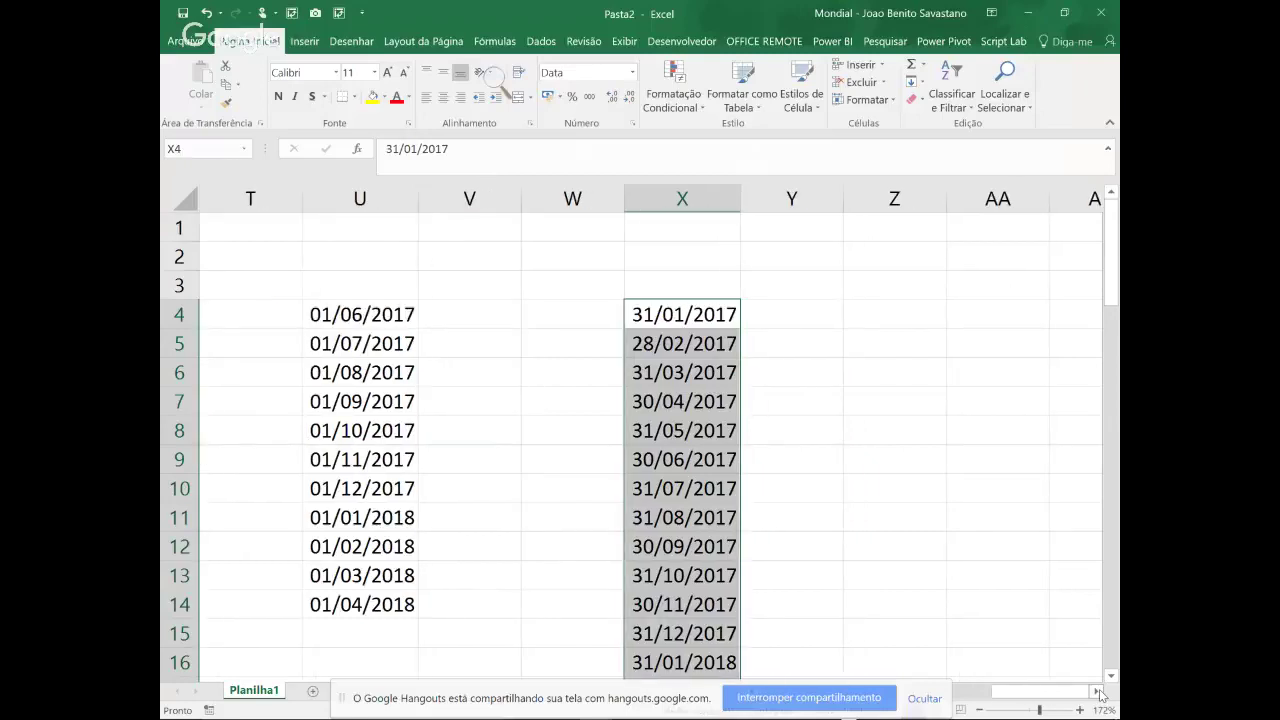
click(1099, 693)
click(769, 286)
text(1)
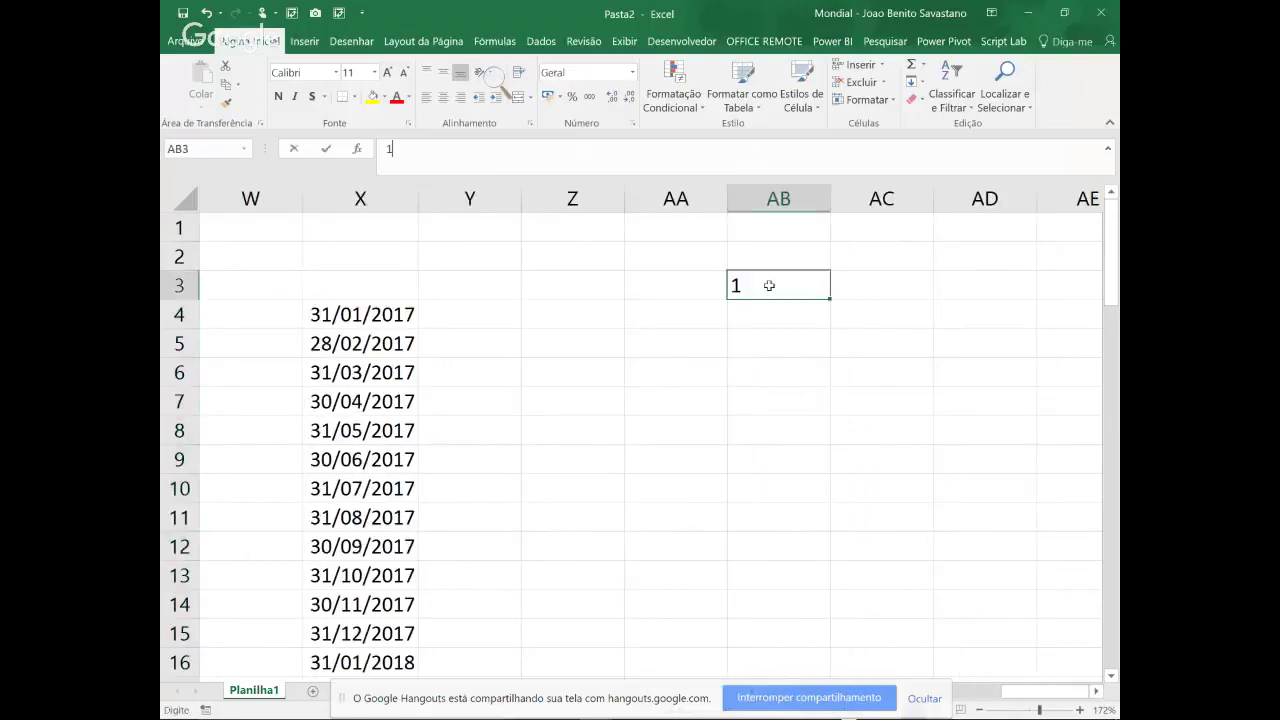
text(/1/2017)
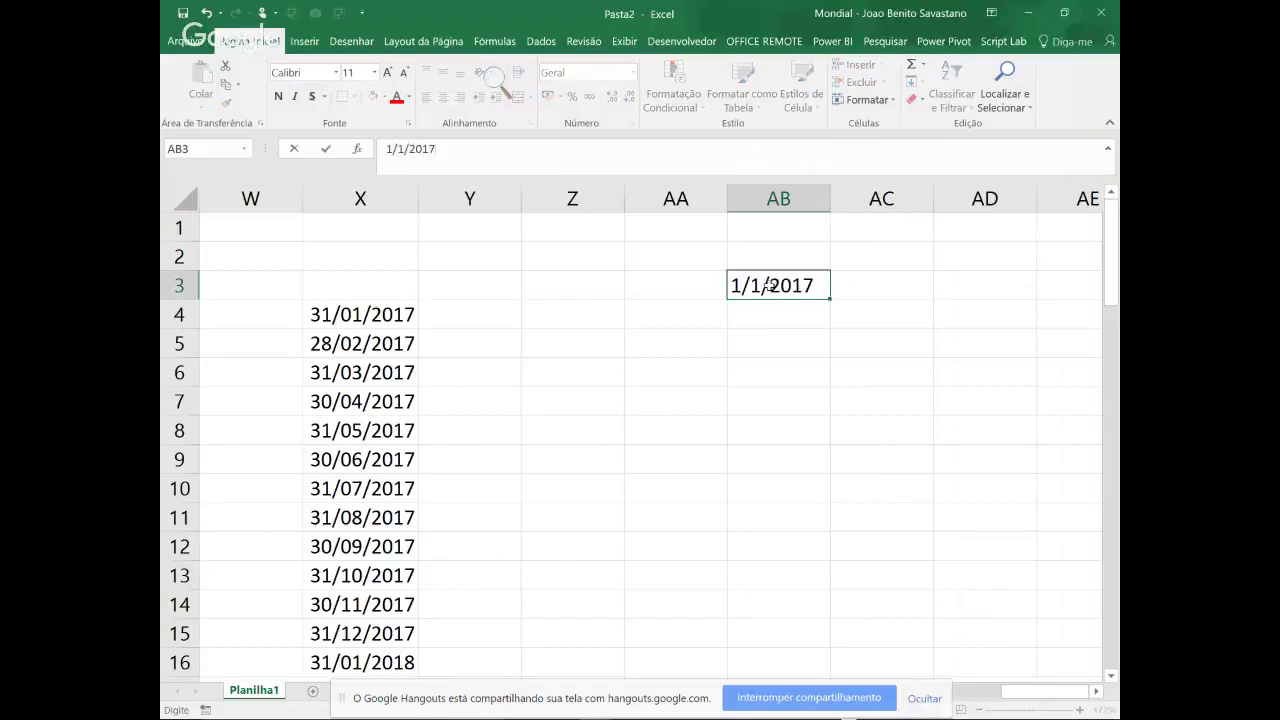
key(ctrl+Return)
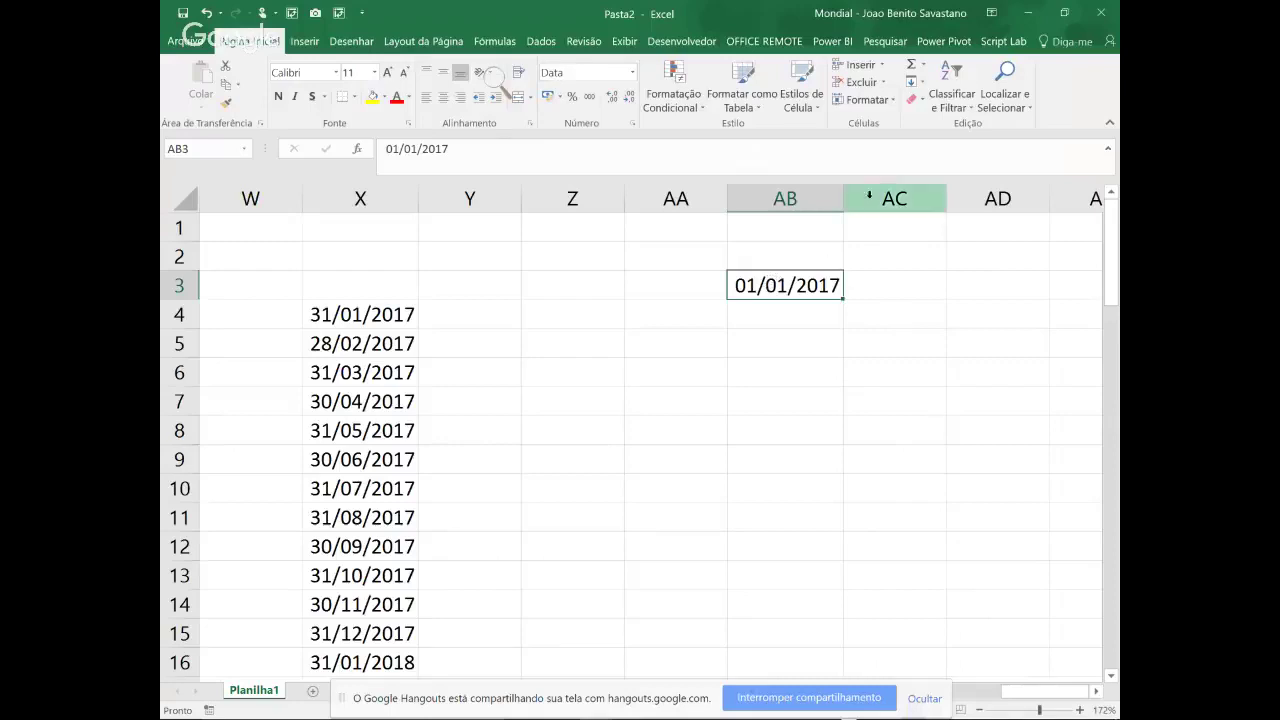
Fill a weekday date series along the row from AB3, with increment 1 and limit 31/12/2020
click(918, 88)
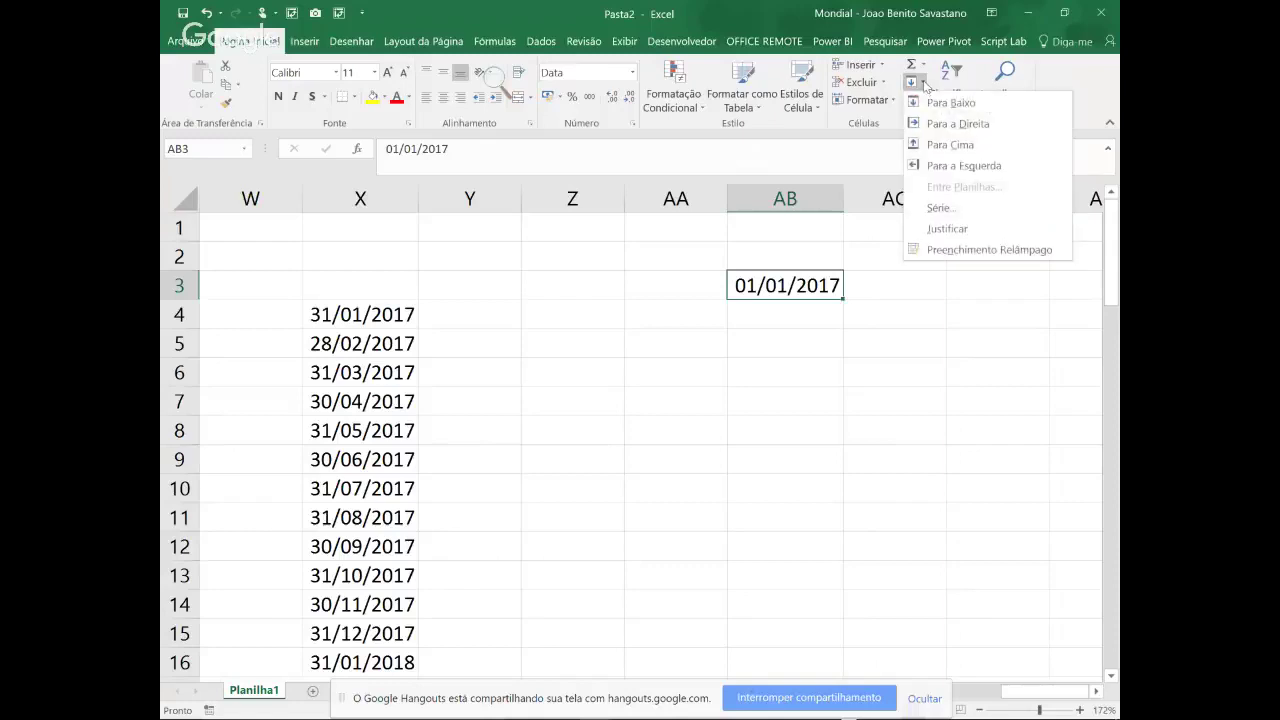
click(948, 210)
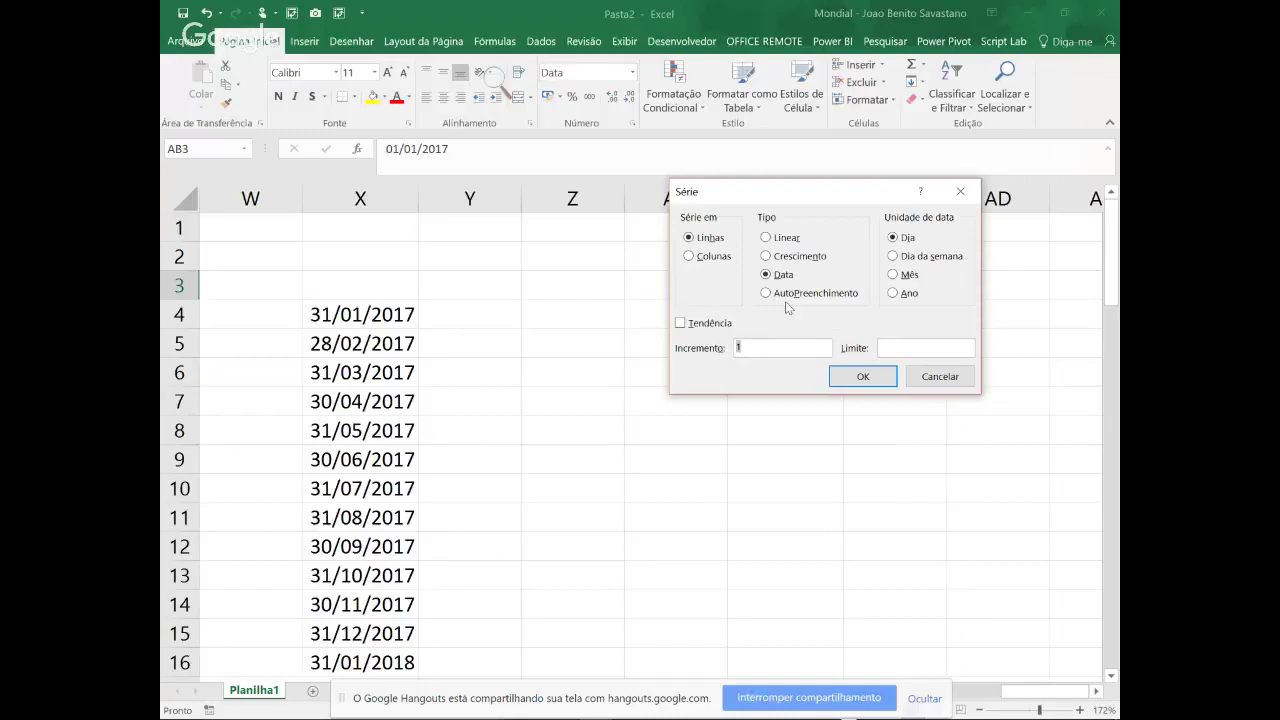
click(923, 350)
text(31/12/2020)
click(893, 258)
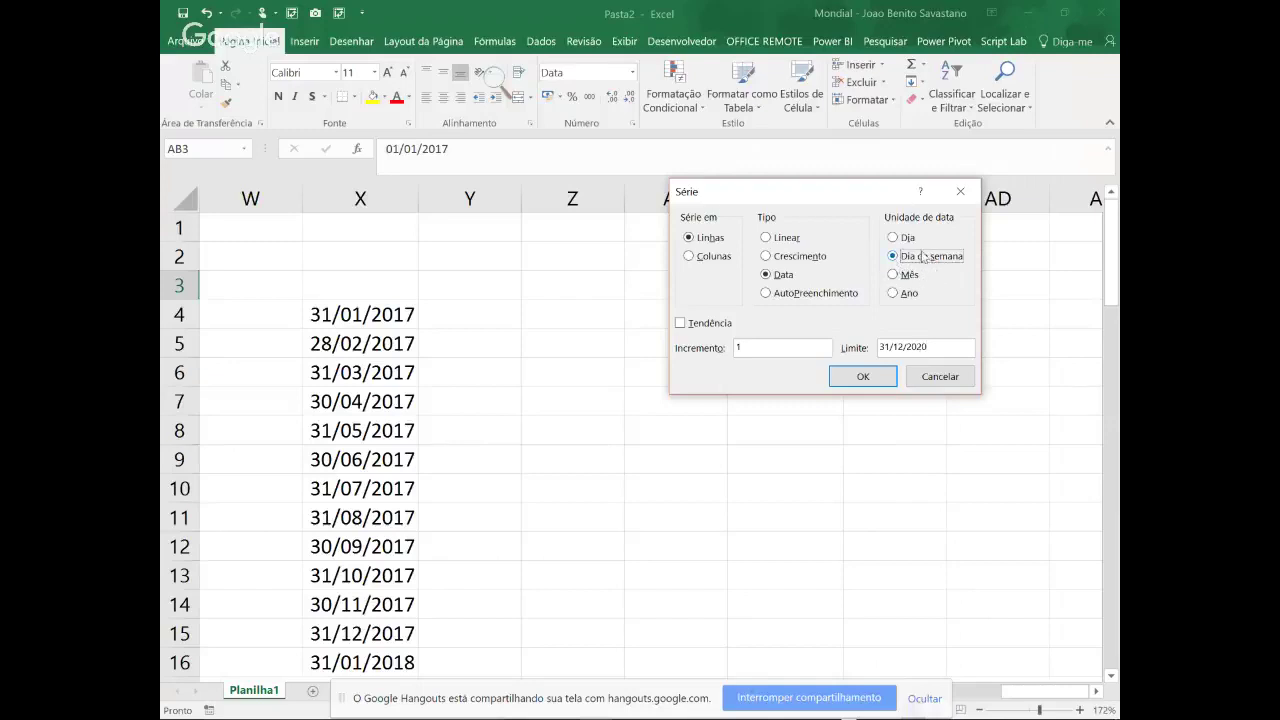
click(863, 378)
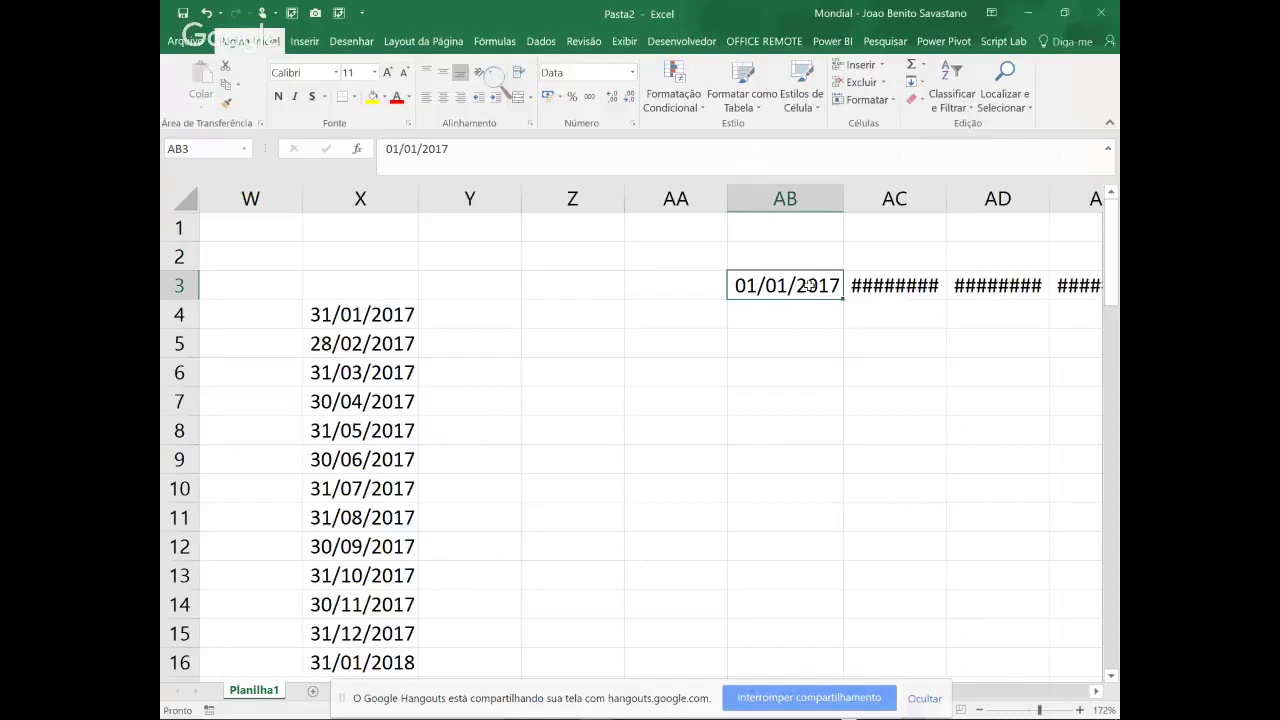
Try to fill a daily date series down the column from AB3 with increment 1 and no limit
click(921, 86)
click(940, 209)
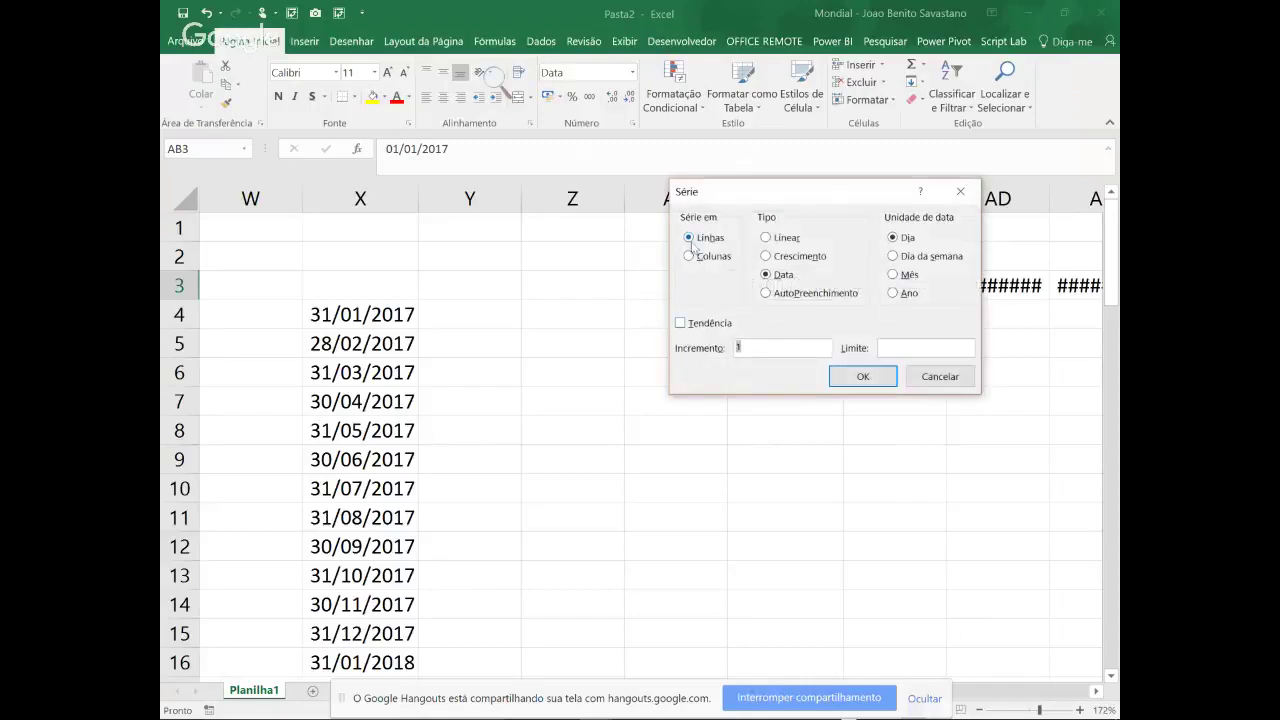
click(689, 256)
click(882, 378)
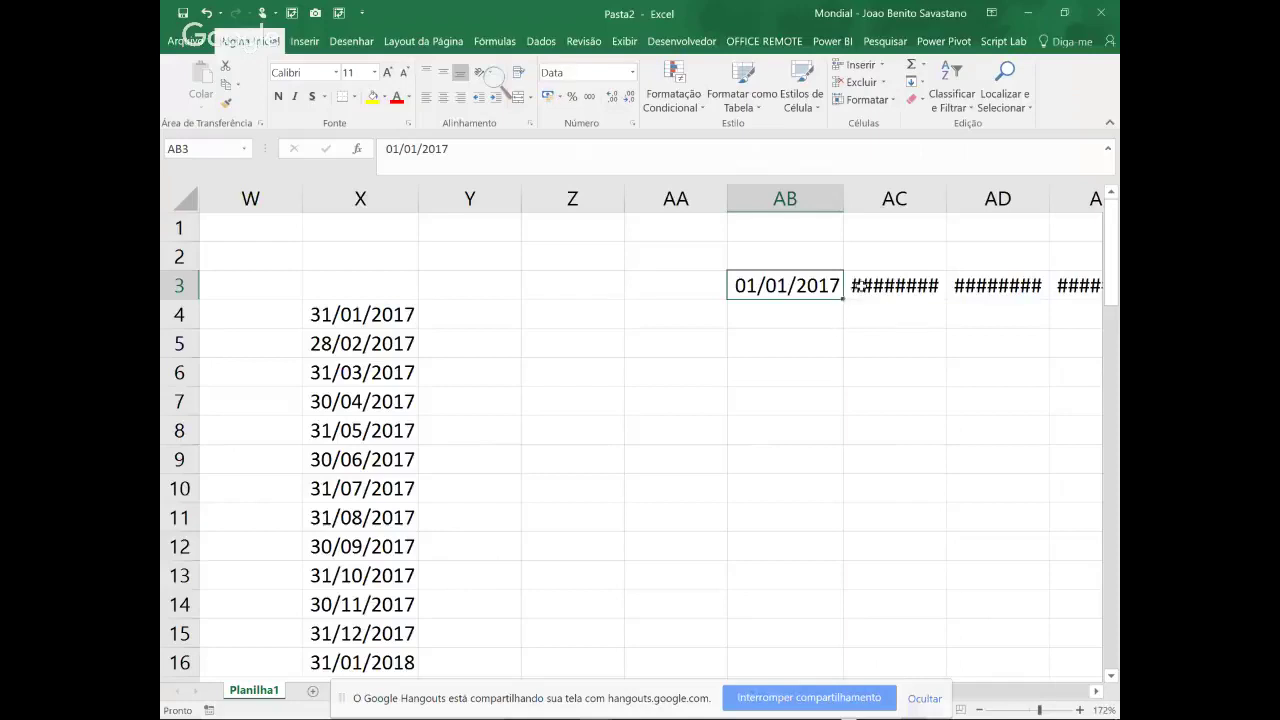
Enter the date 1/1/2017 in AB5 and widen column AB slightly
click(778, 347)
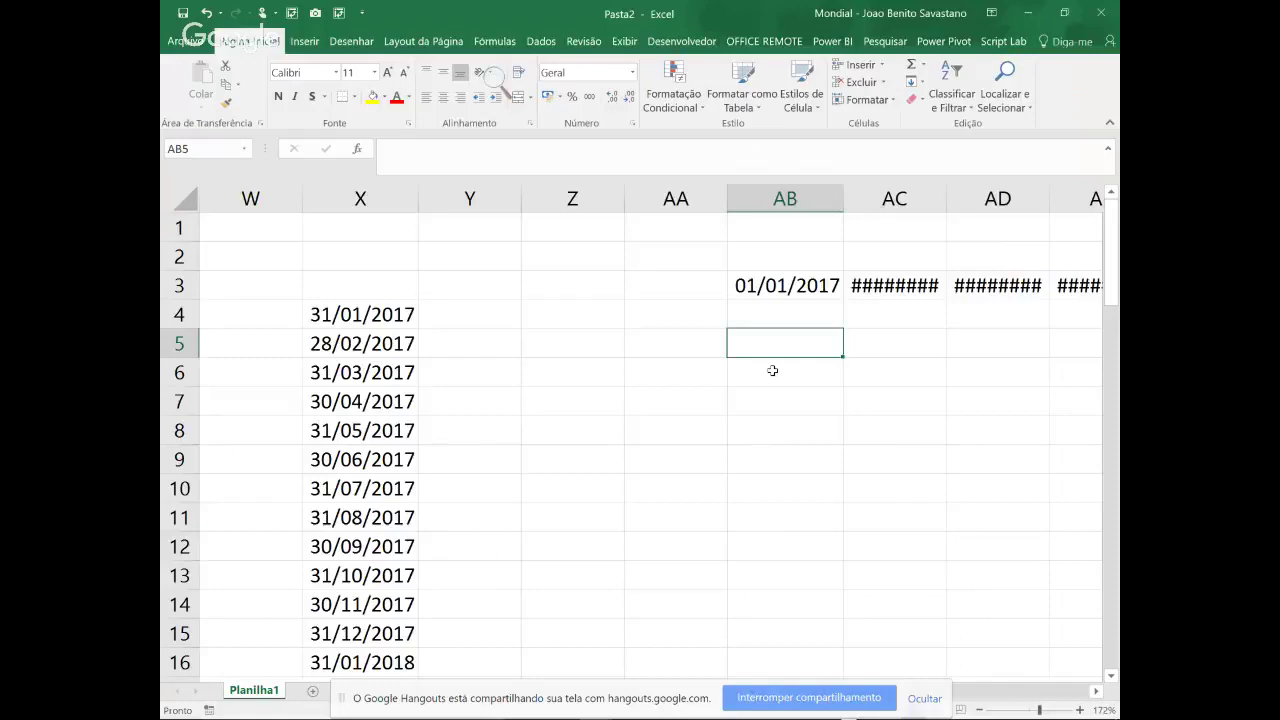
key(ctrl+semicolon)
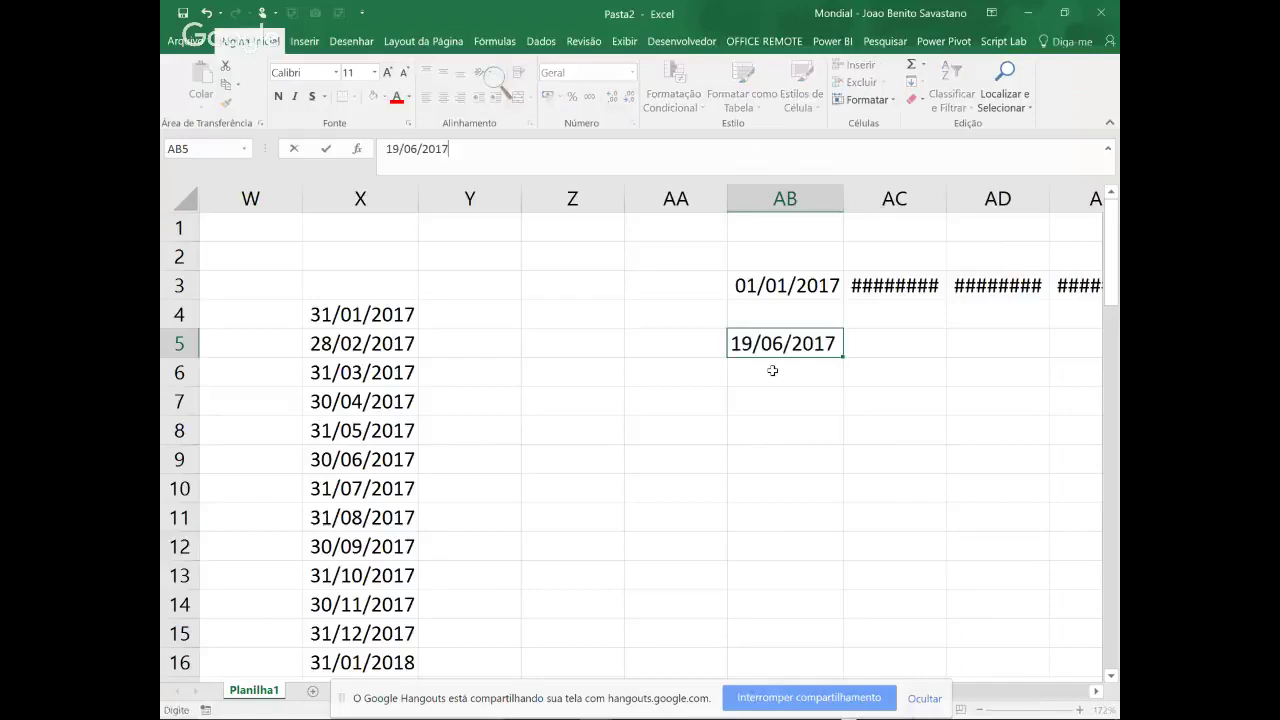
key(Escape)
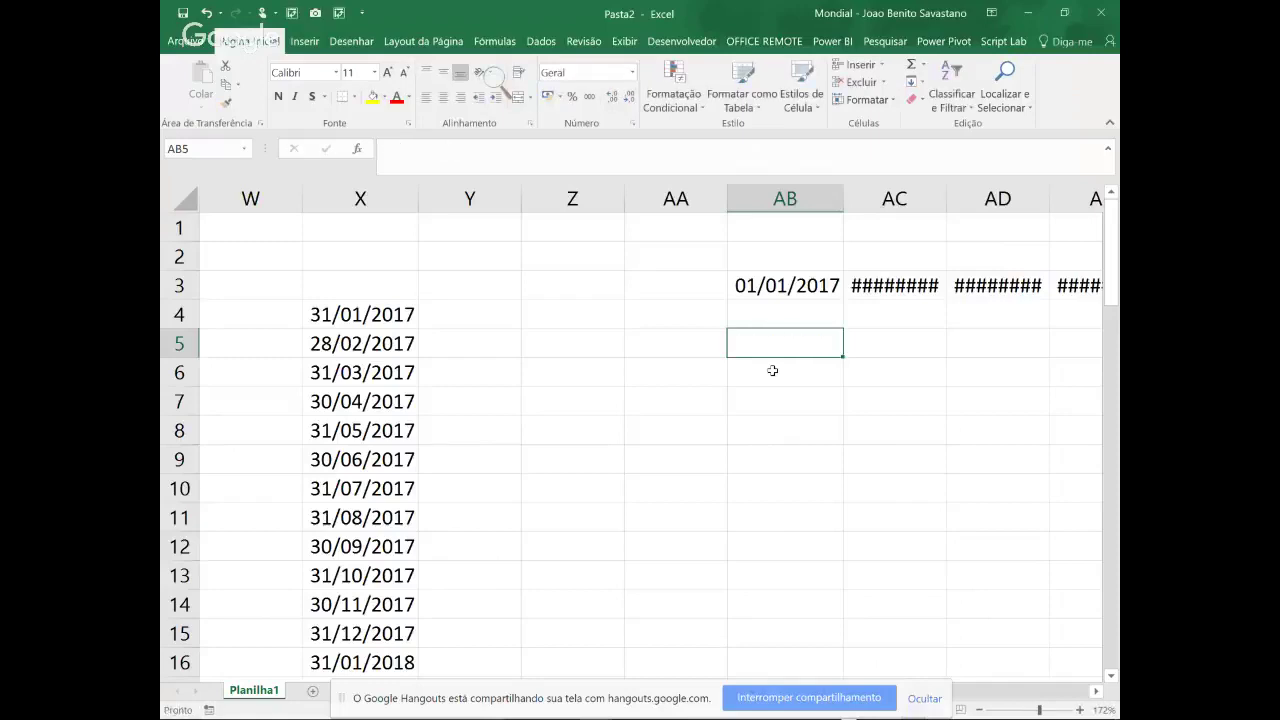
text(1/)
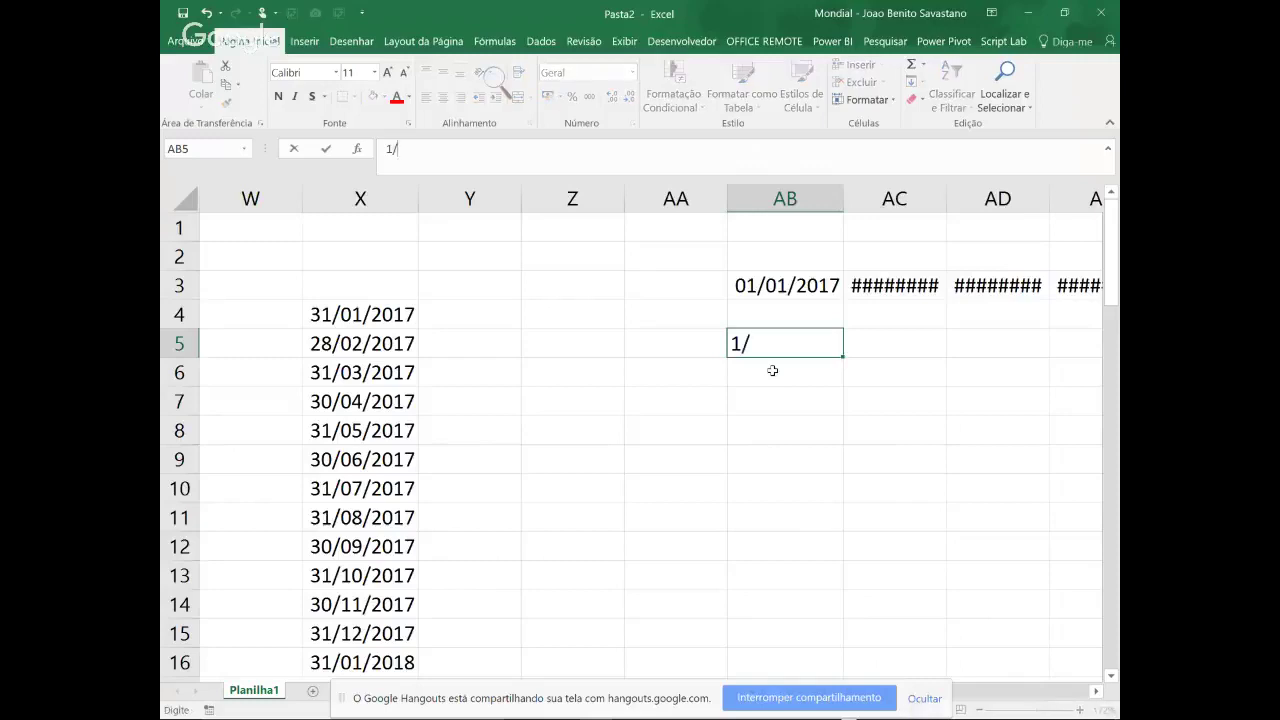
text(1/2017)
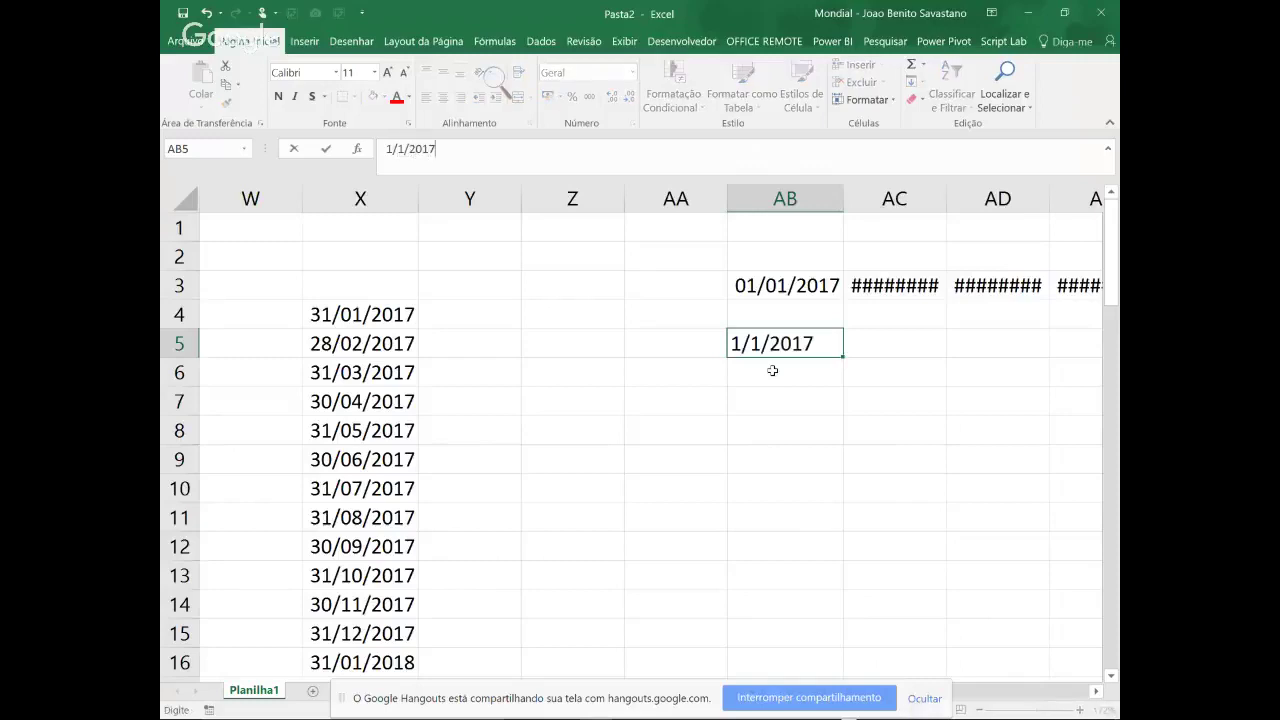
key(ctrl+Return)
drag(844, 203, 872, 203)
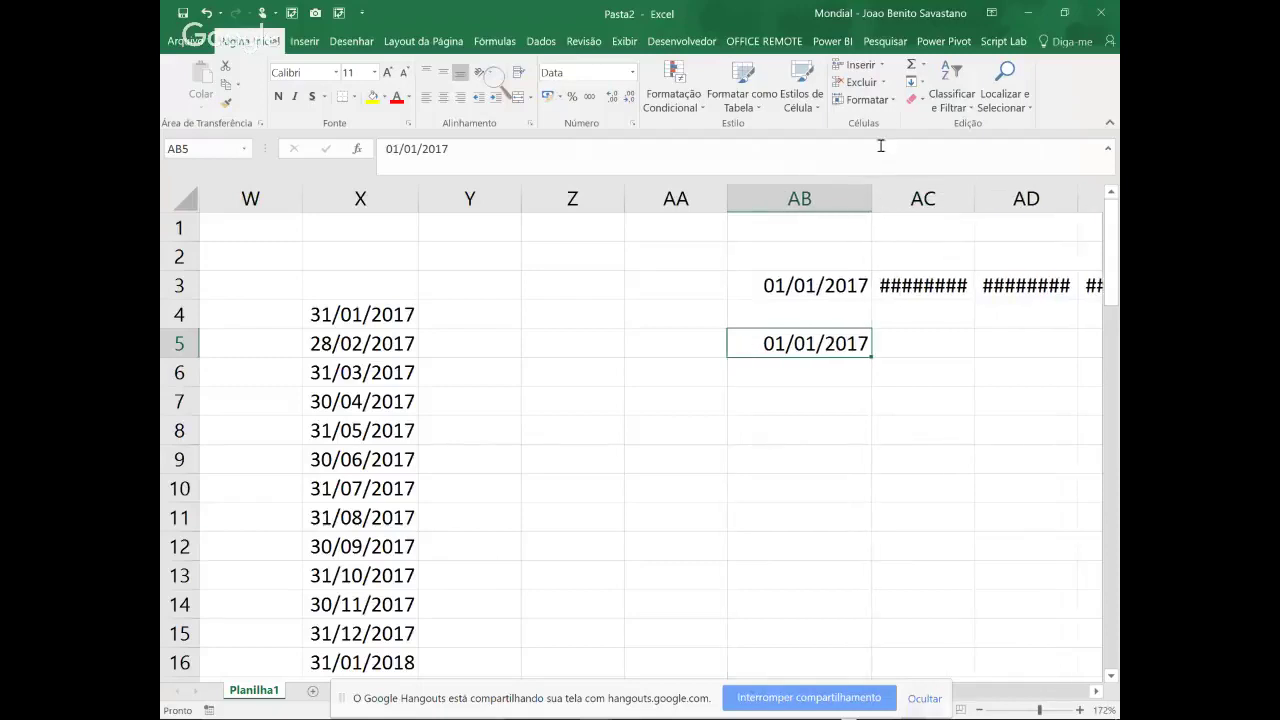
Fill a weekday date series along the row from AB5, with increment 1 and limit 31/12/2017
click(923, 86)
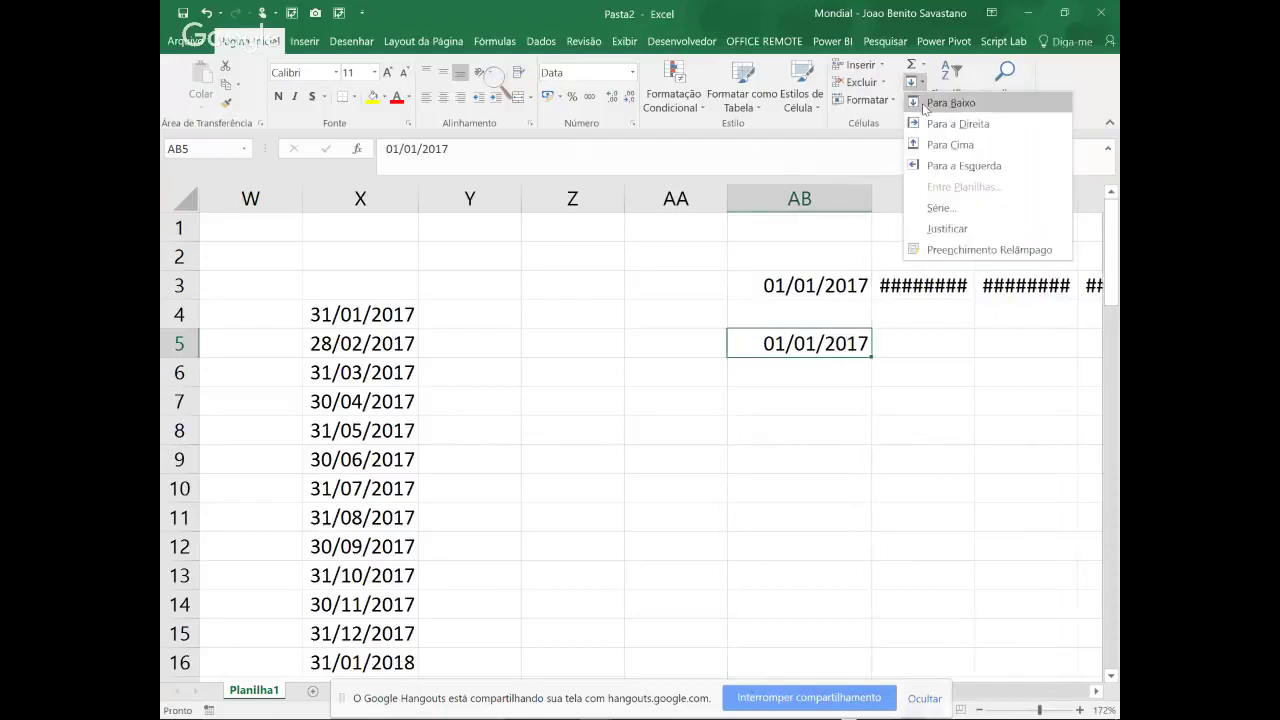
click(958, 208)
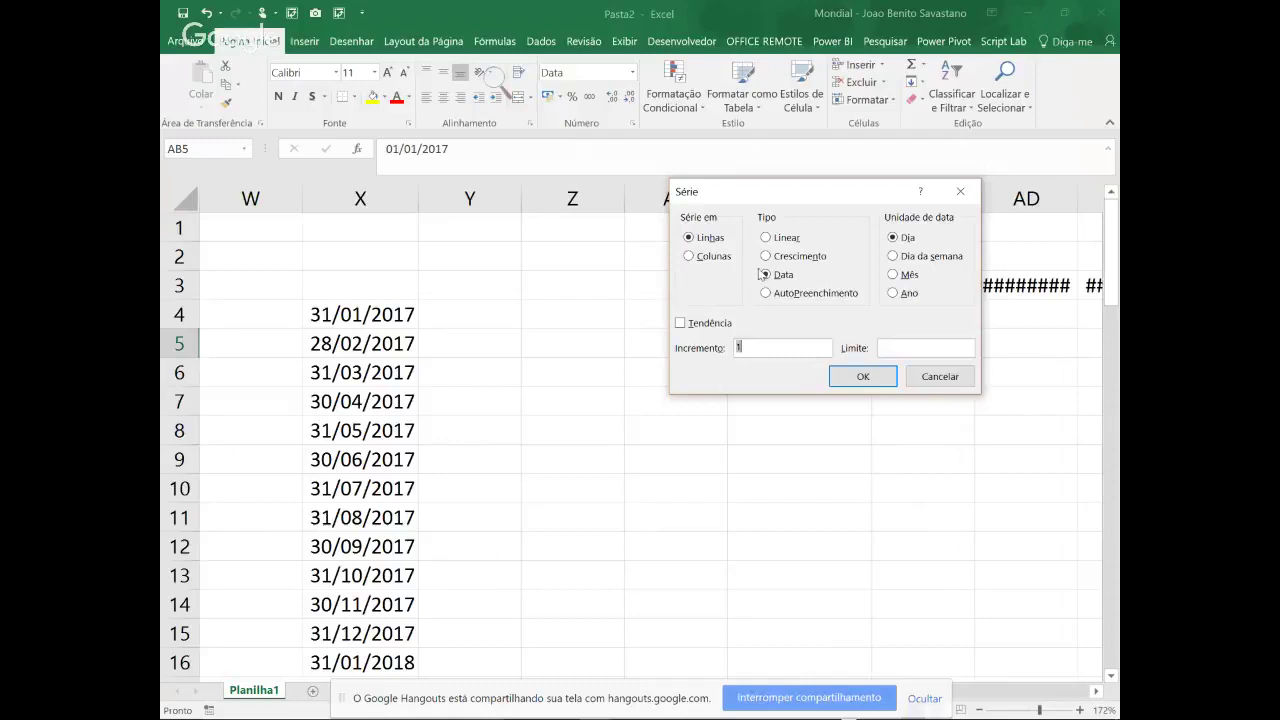
click(893, 257)
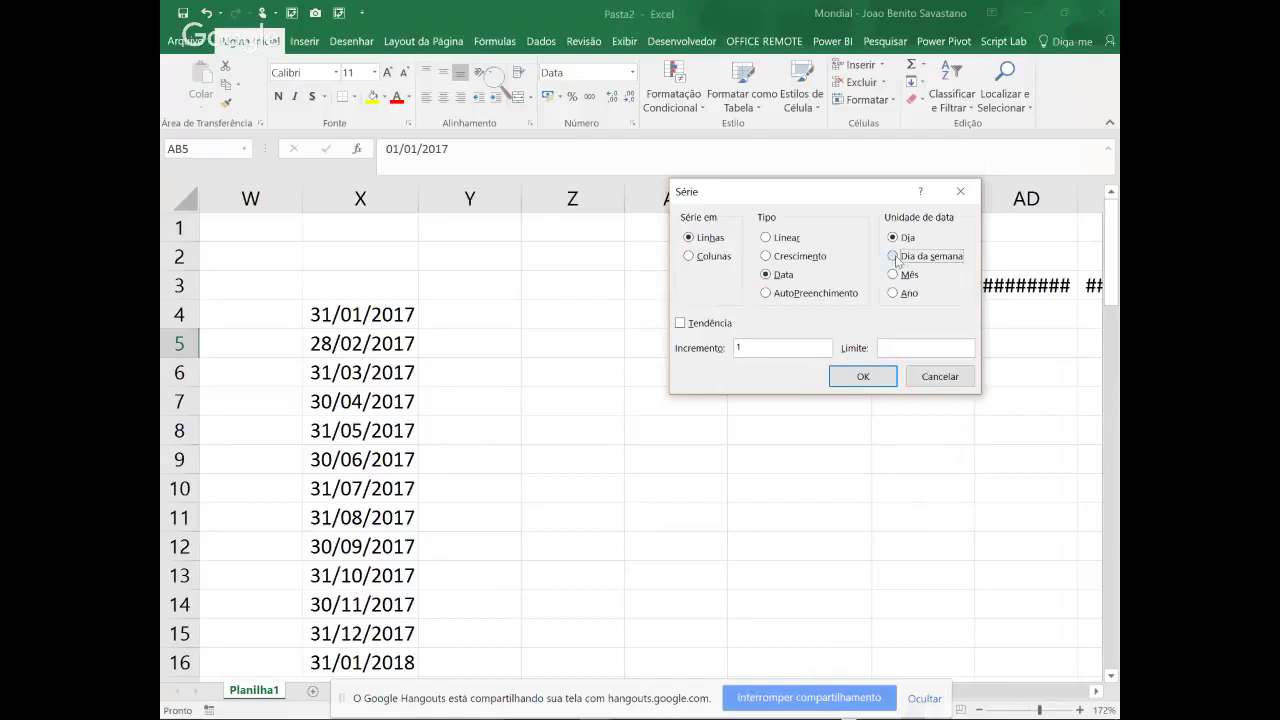
click(900, 349)
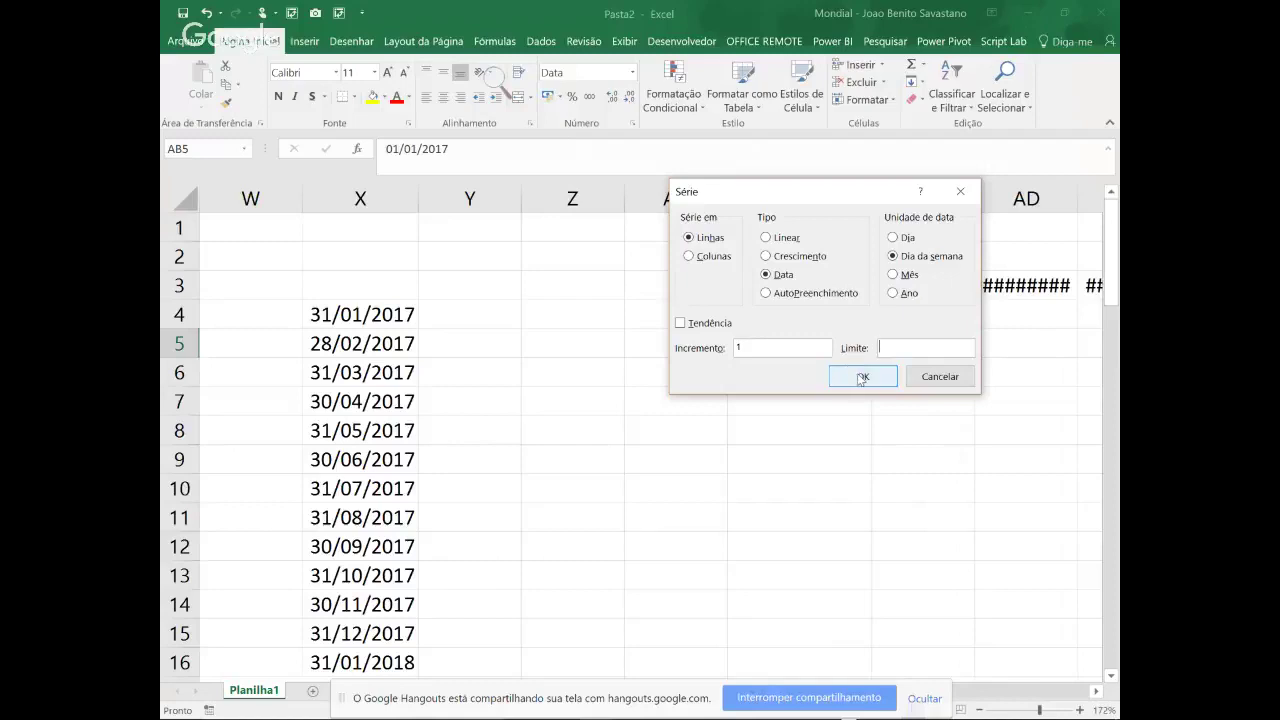
text(312/12/2017)
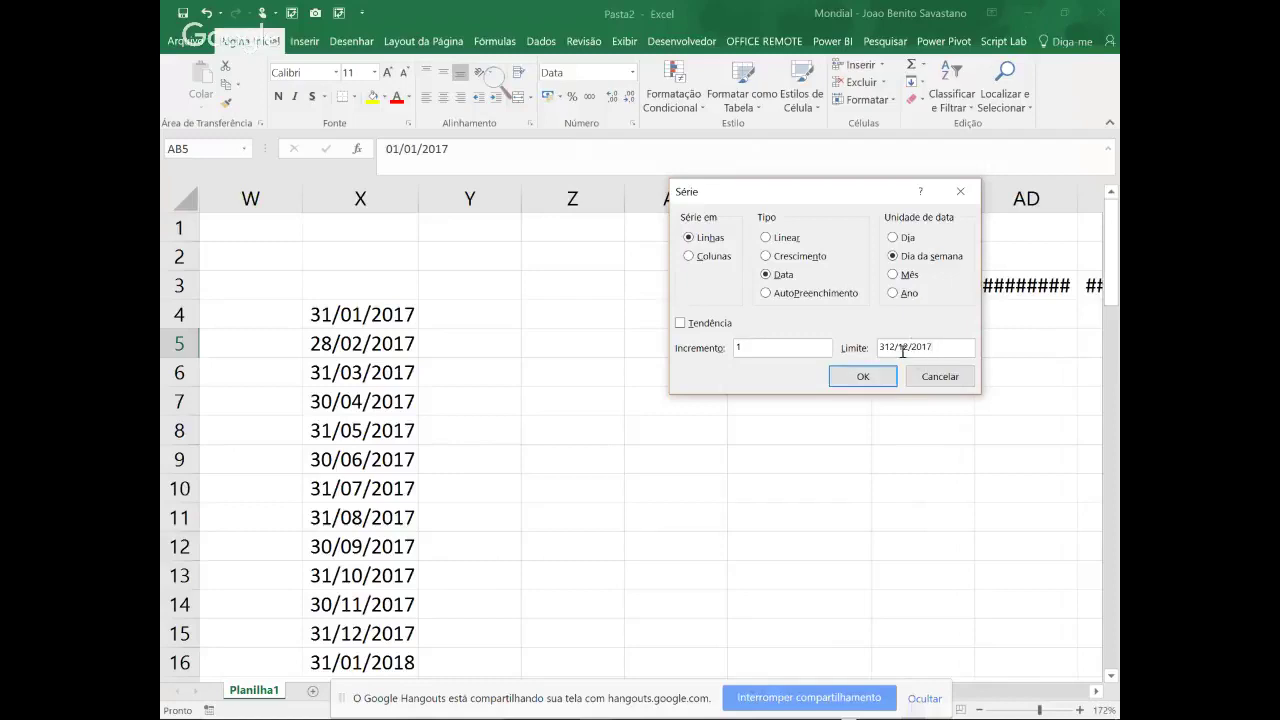
click(895, 347)
key(BackSpace)
click(846, 376)
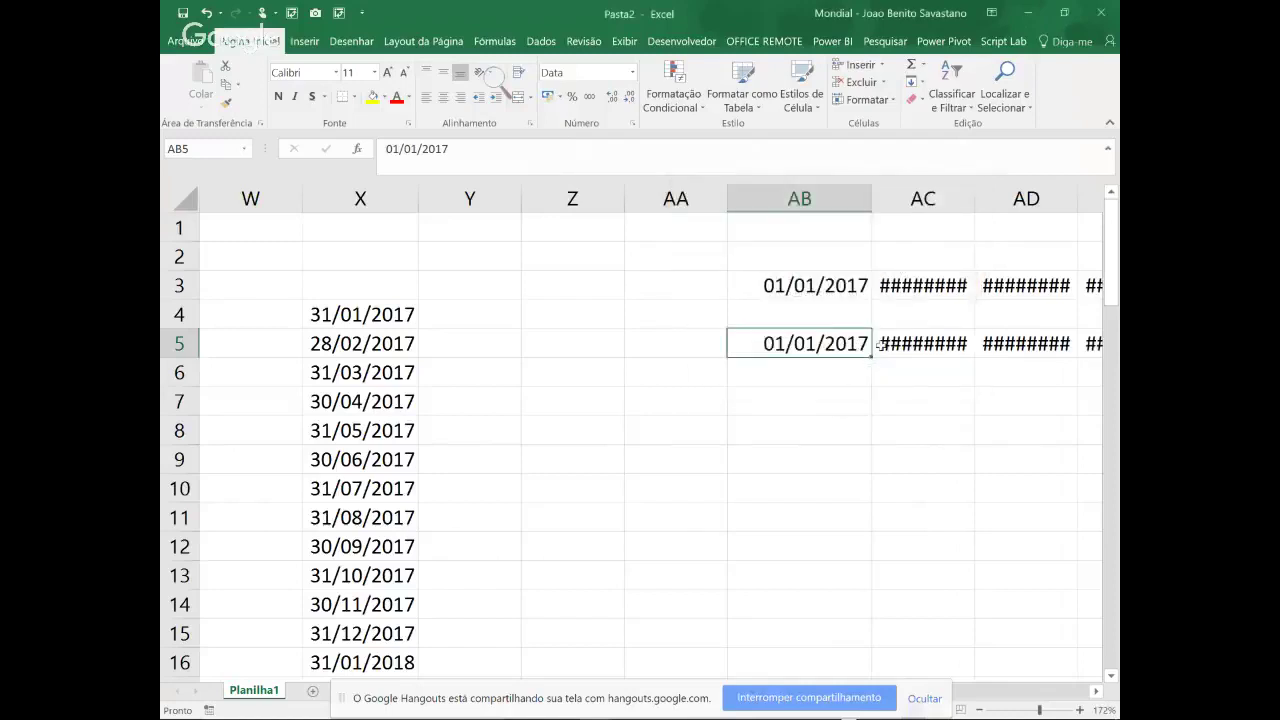
Auto-fit the widths of columns AC and AD to show their full dates
click(917, 343)
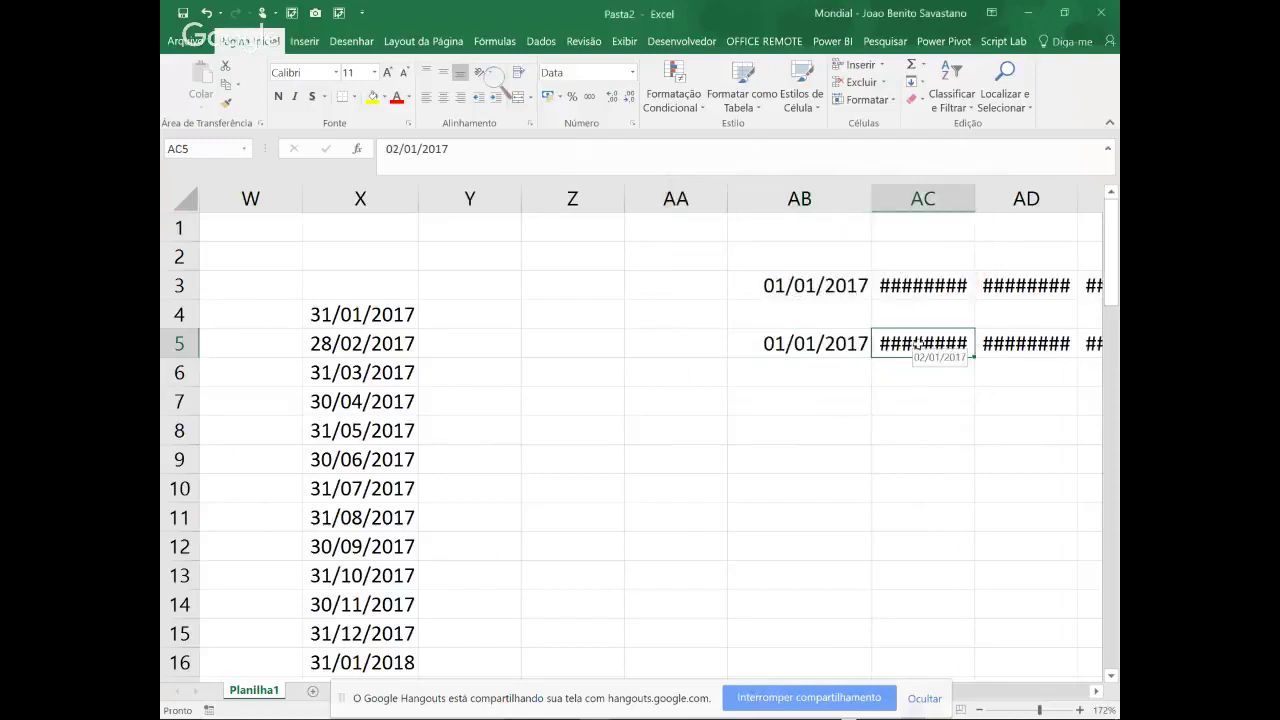
click(963, 194)
drag(963, 194, 1020, 198)
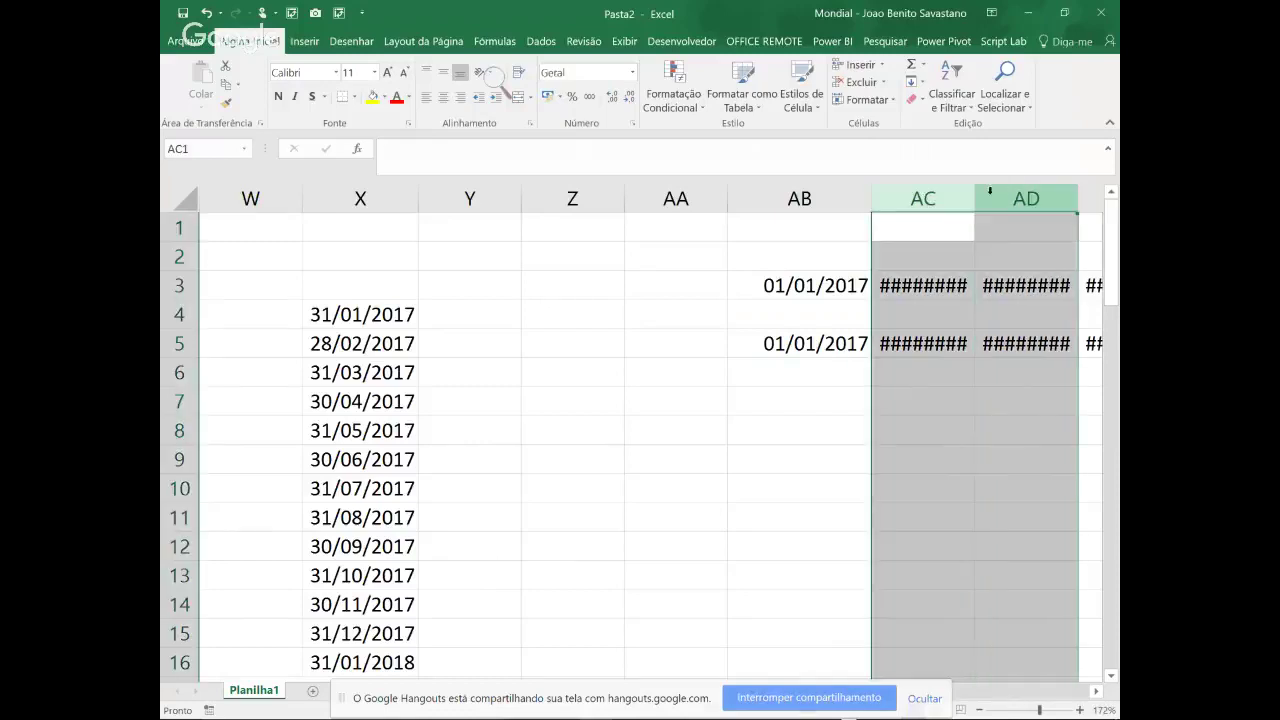
double_click(974, 198)
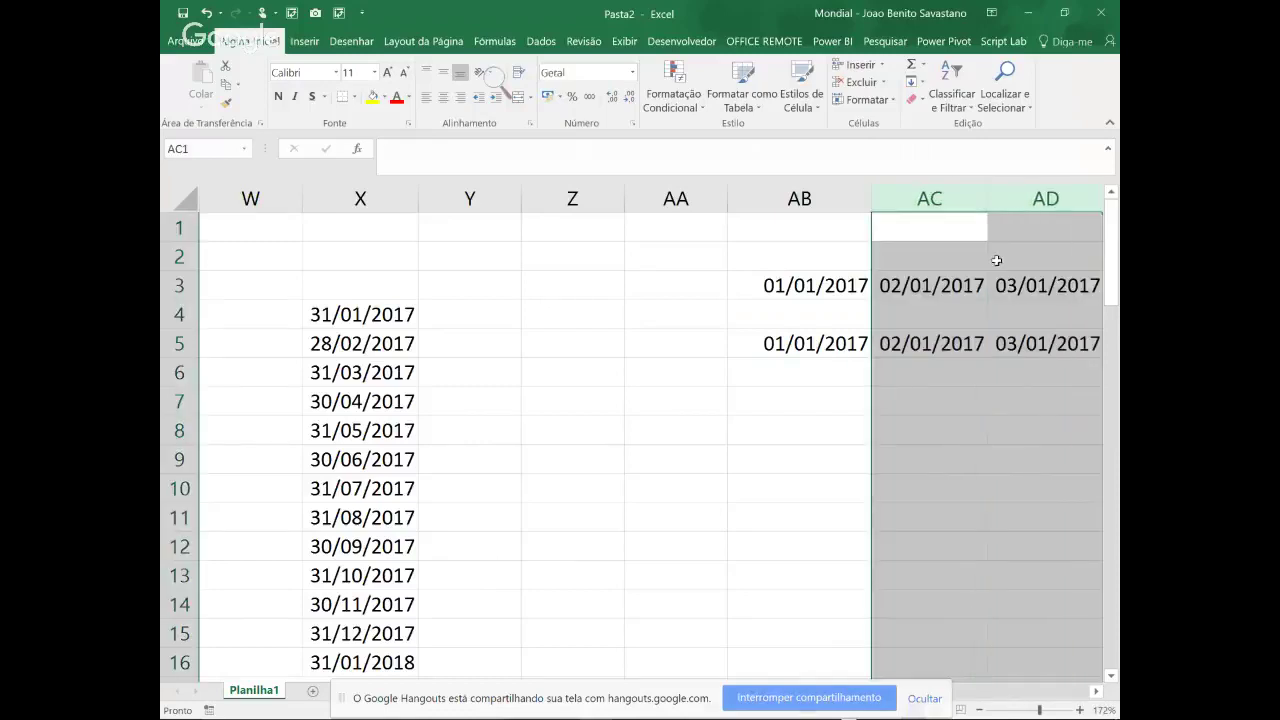
Go to the last filled cell of the row 5 weekday series to check its final date
click(940, 343)
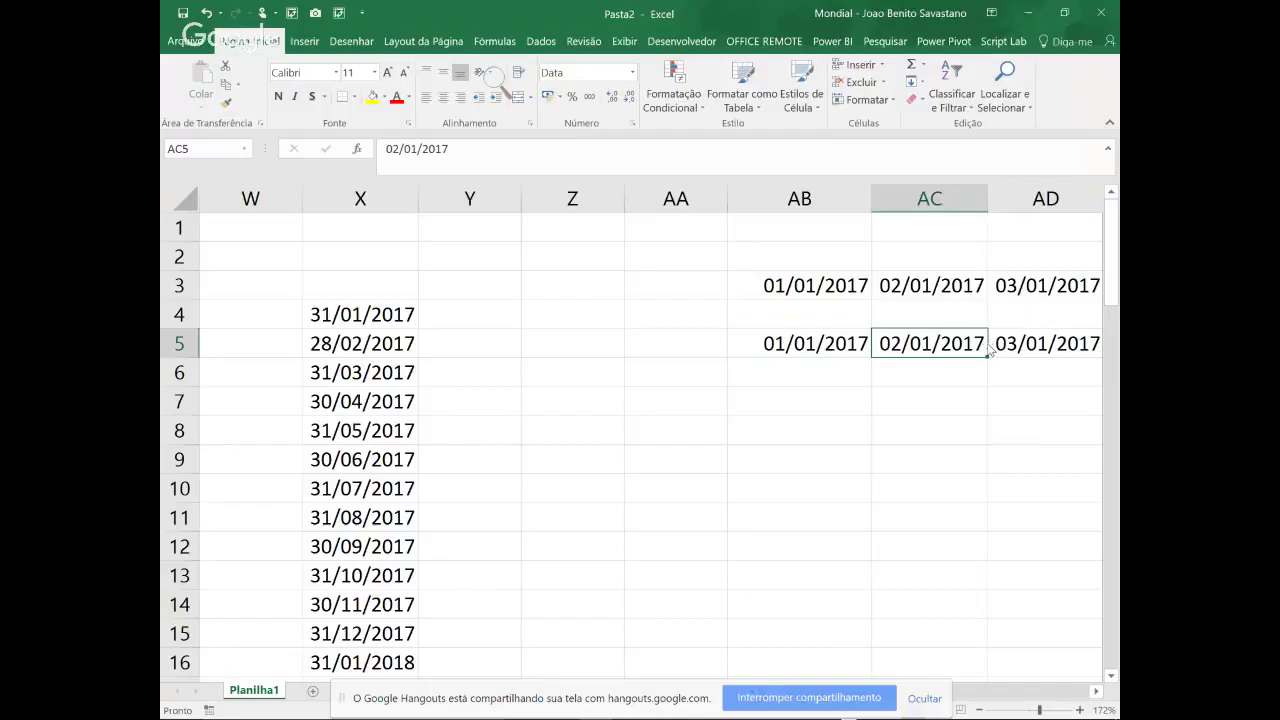
key(ctrl+Right)
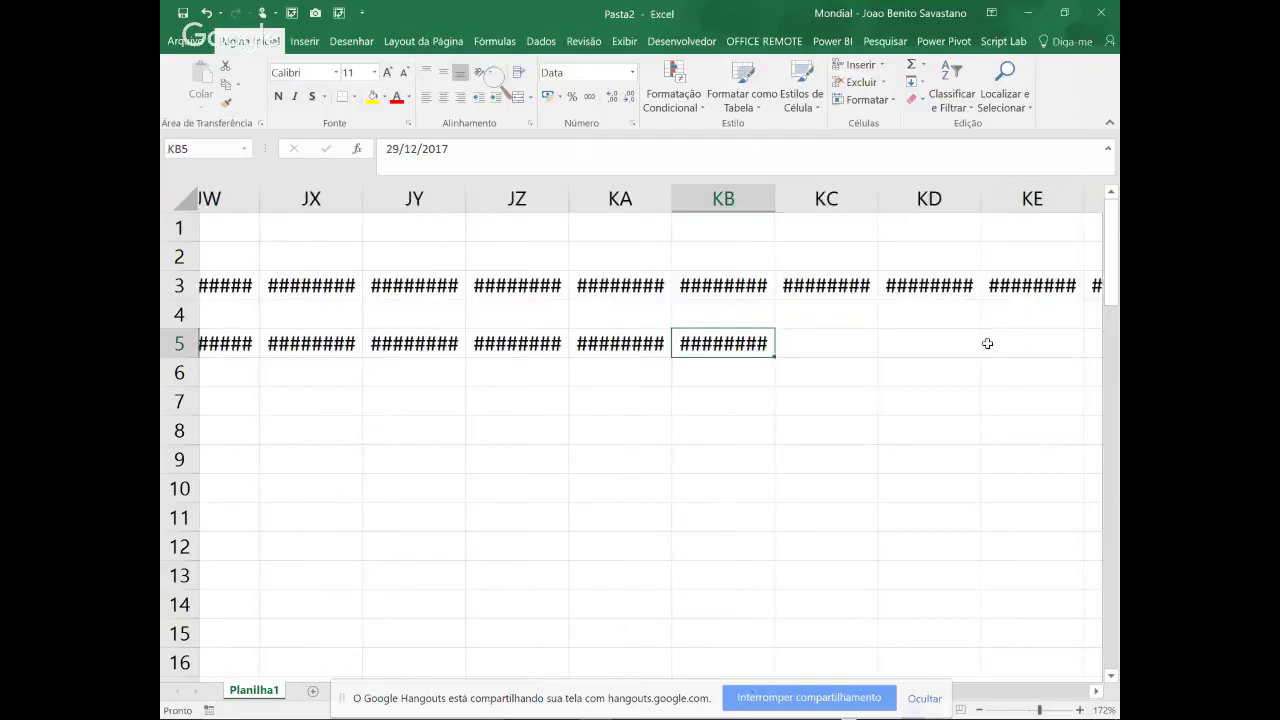
scroll(688, 311, right, 1)
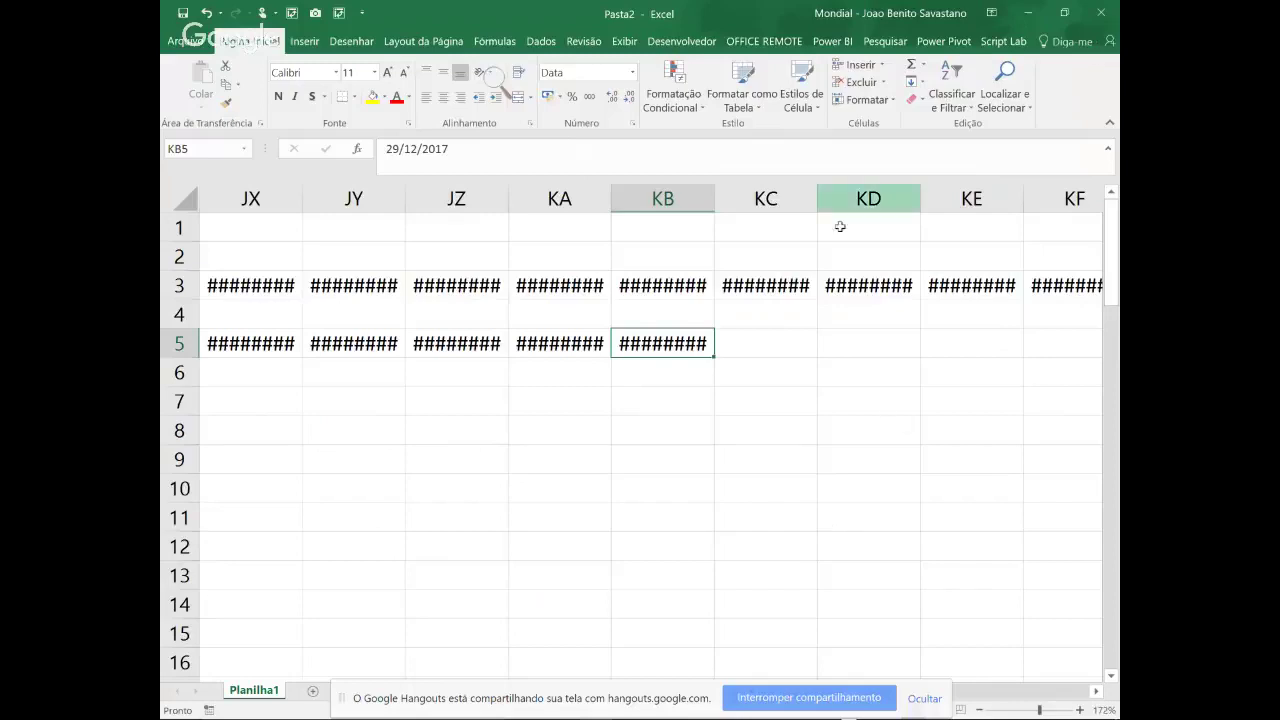
Enter seg in KB7 and fill the weekday abbreviations down to KB13
click(685, 397)
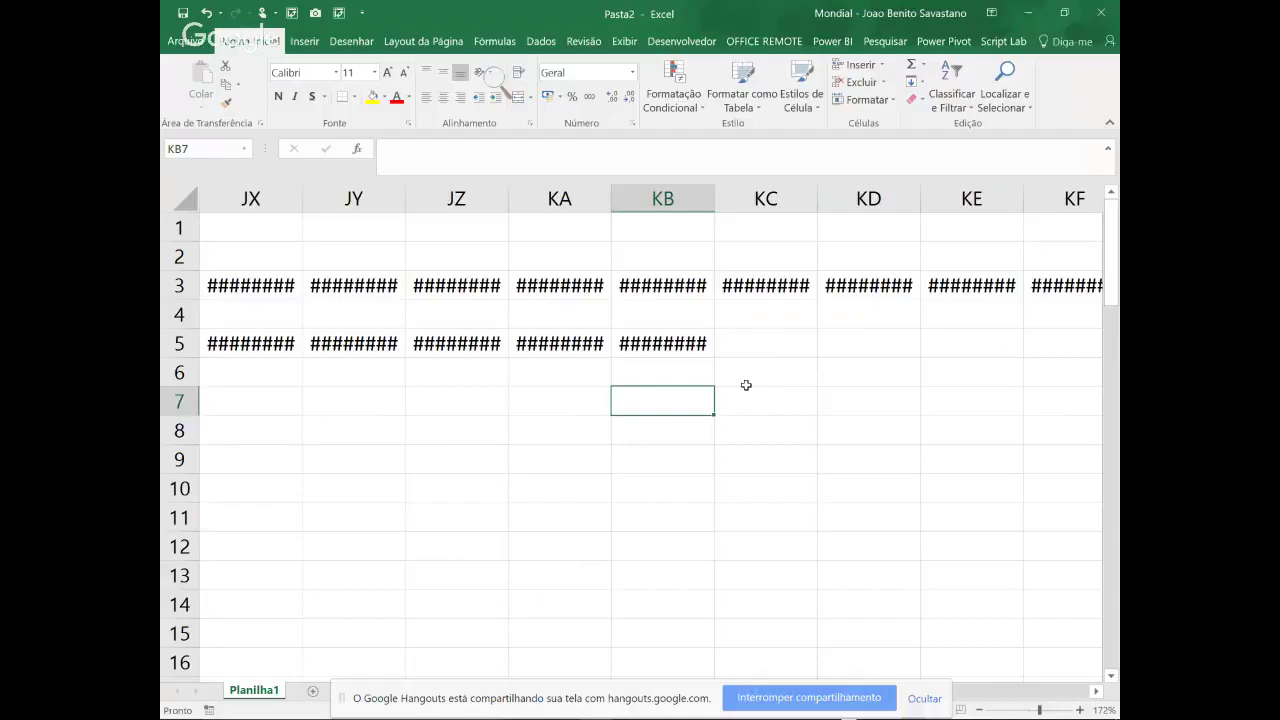
text(se)
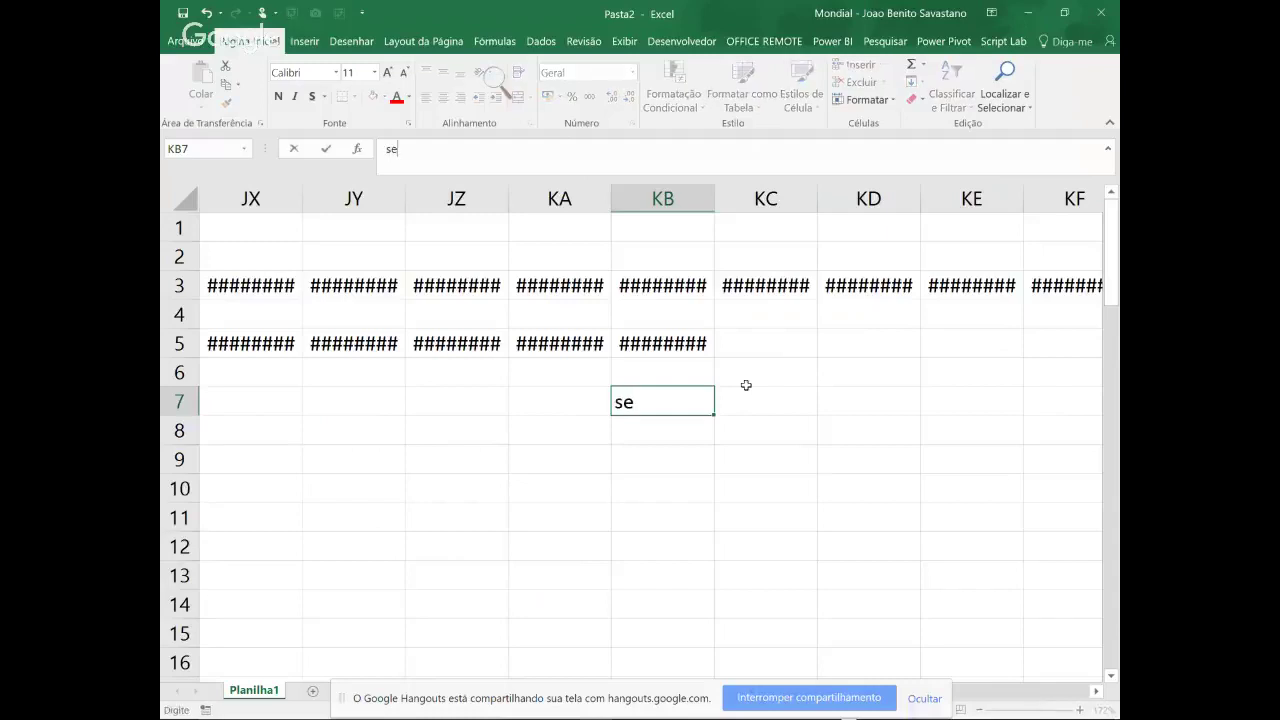
text(g)
key(ctrl+Return)
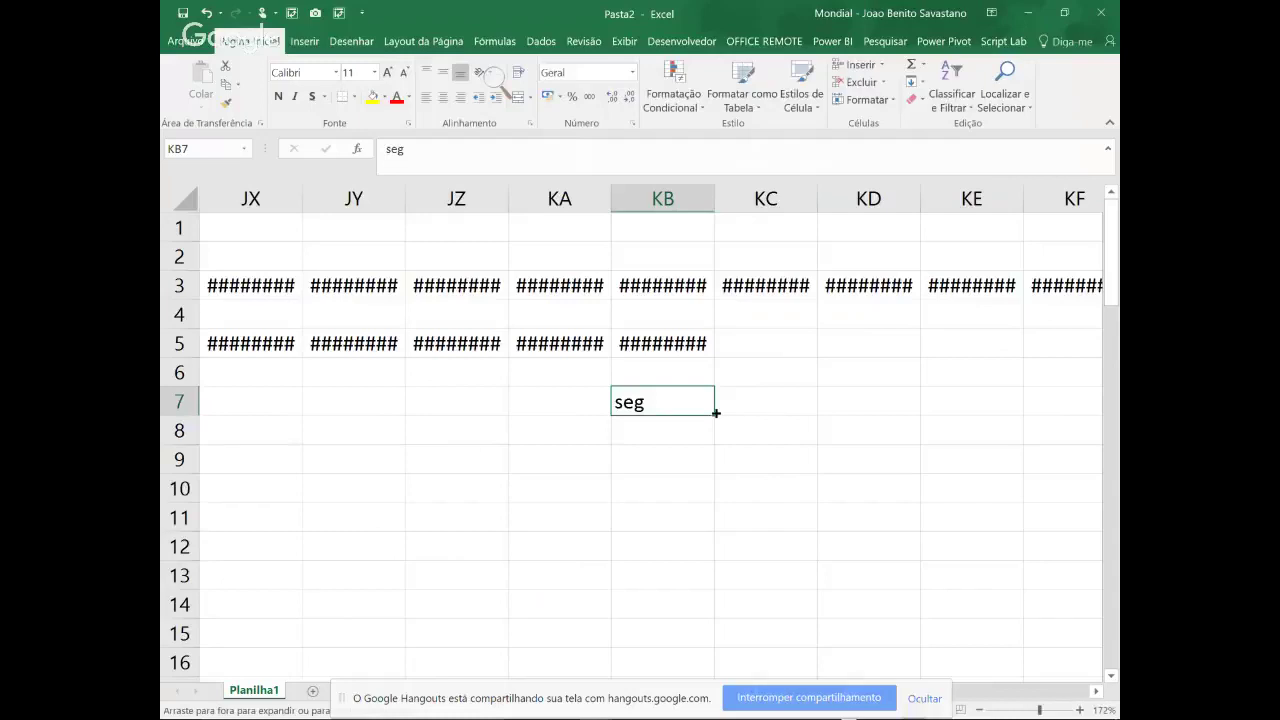
drag(716, 412, 700, 580)
Enter jan in KD7 and fill the month abbreviations down to KD18
click(891, 395)
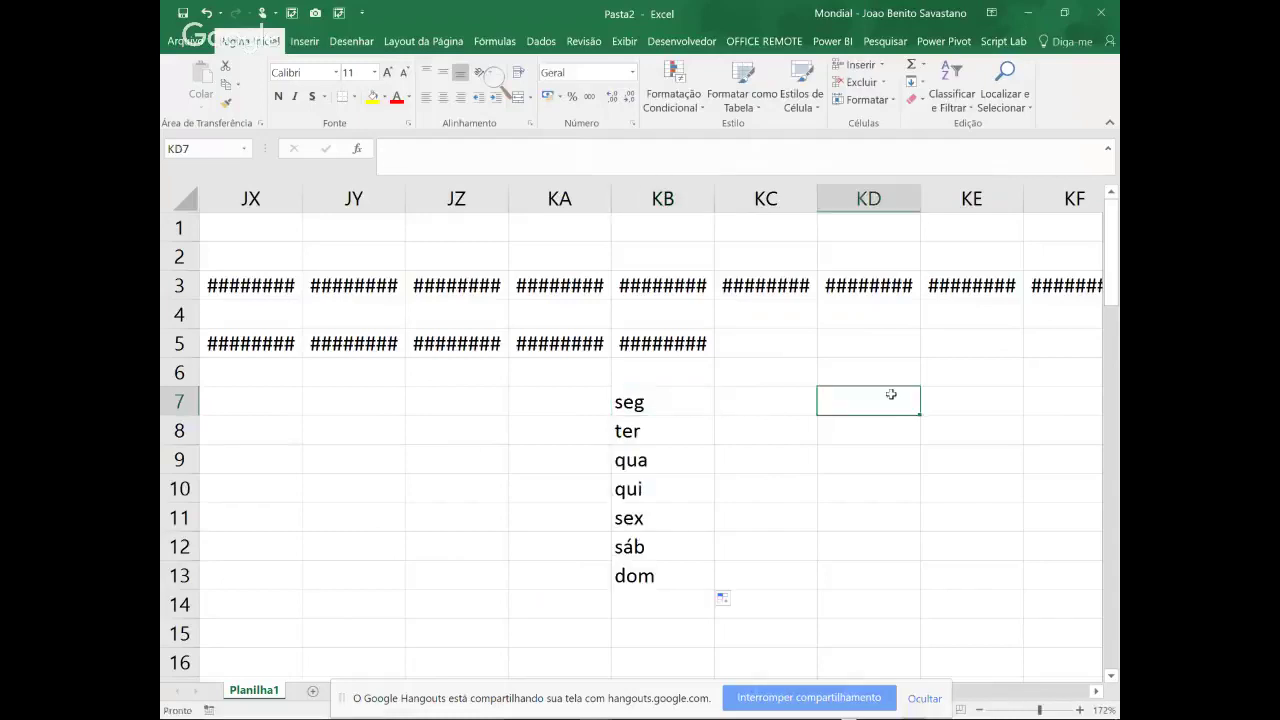
text(jan)
key(ctrl+Return)
drag(920, 413, 1010, 595)
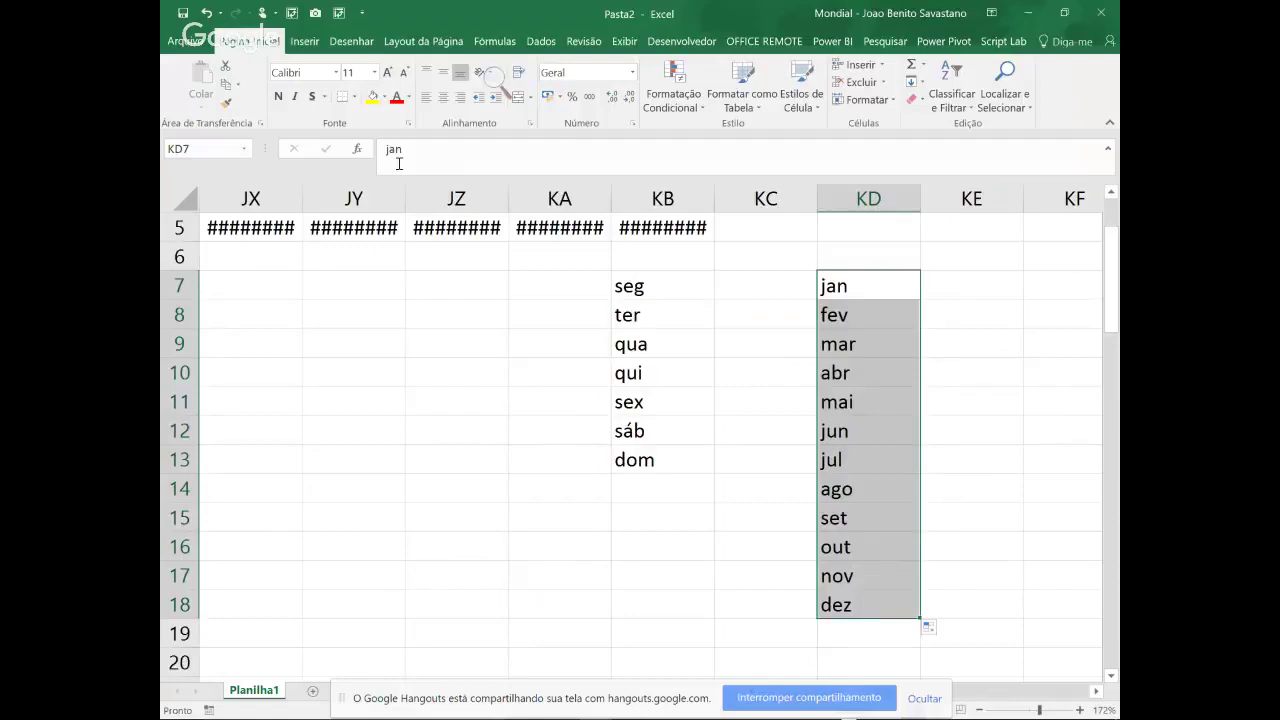
Sort the months in KD7:KD18 alphabetically from A to Z, and re-sort them in calendar order with the custom list starting jan, fev, mar
click(541, 42)
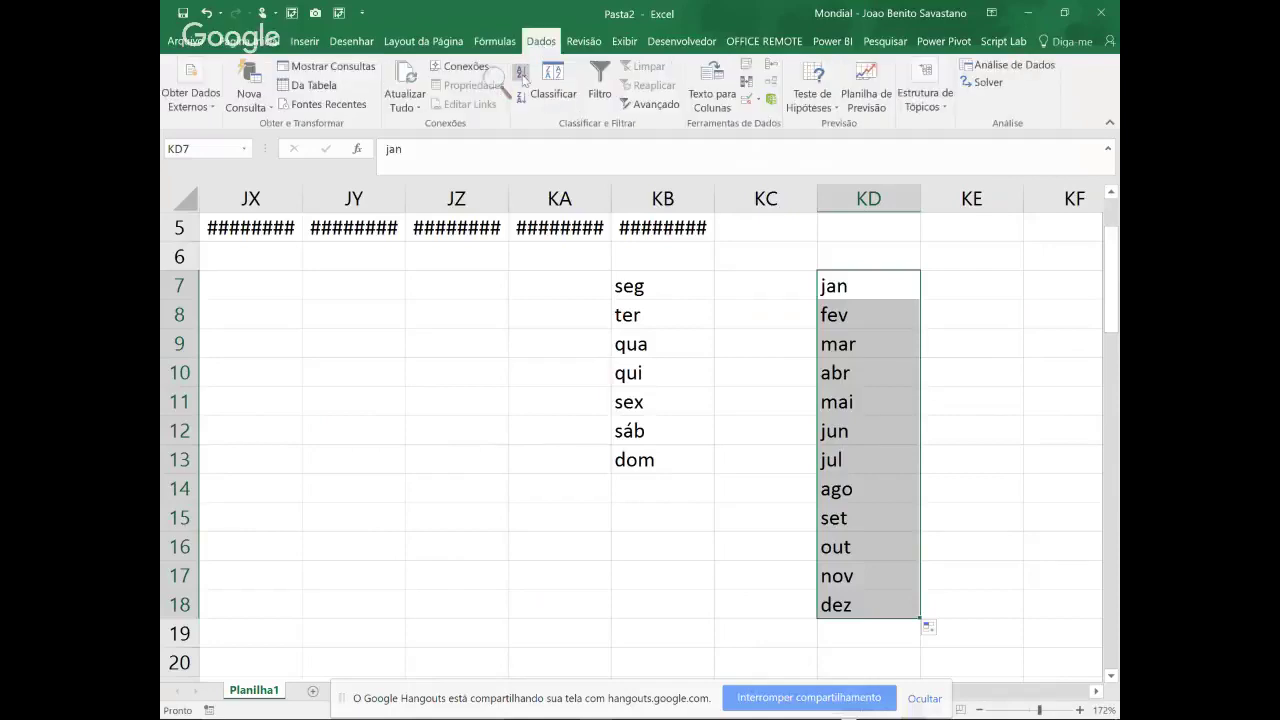
click(521, 76)
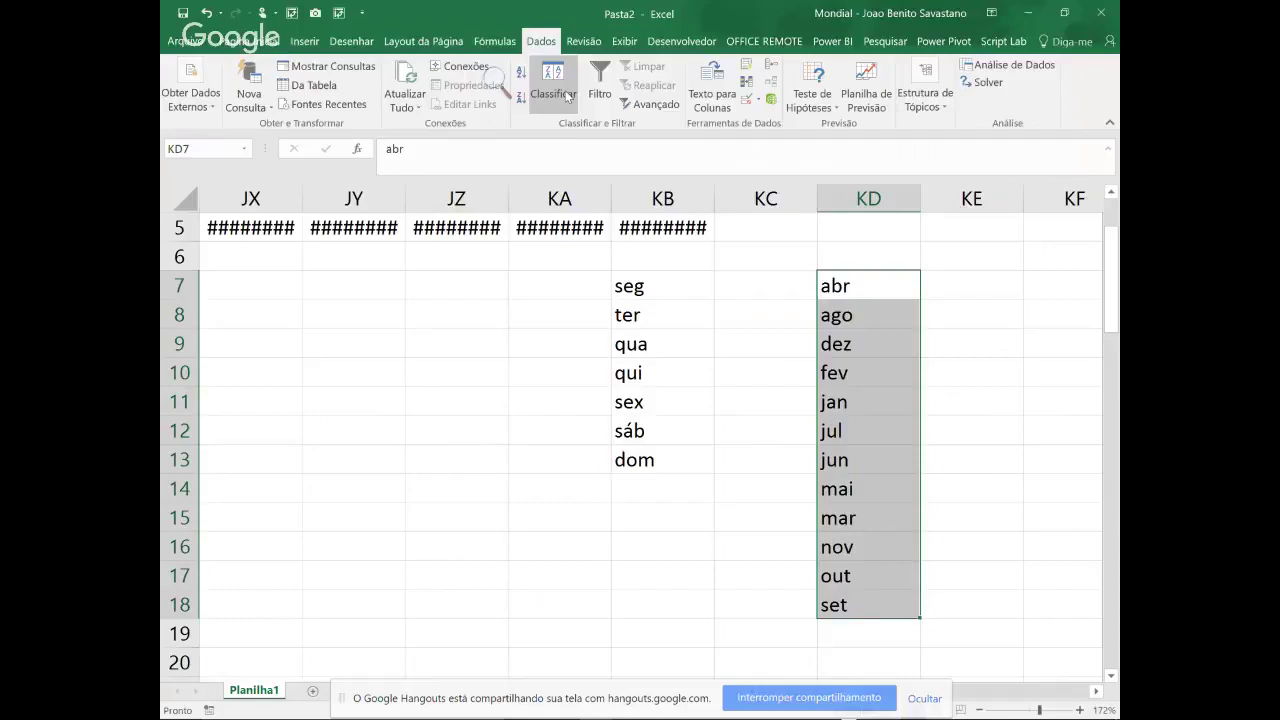
click(568, 95)
click(995, 263)
click(968, 315)
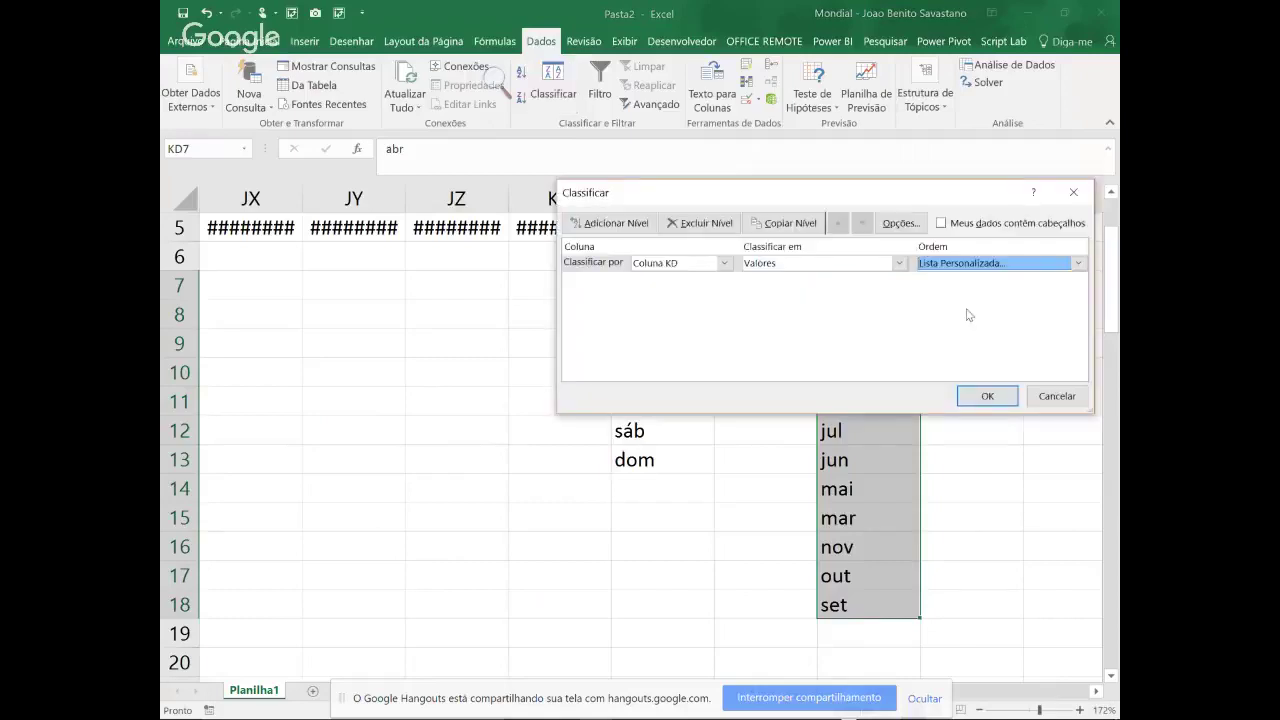
click(610, 227)
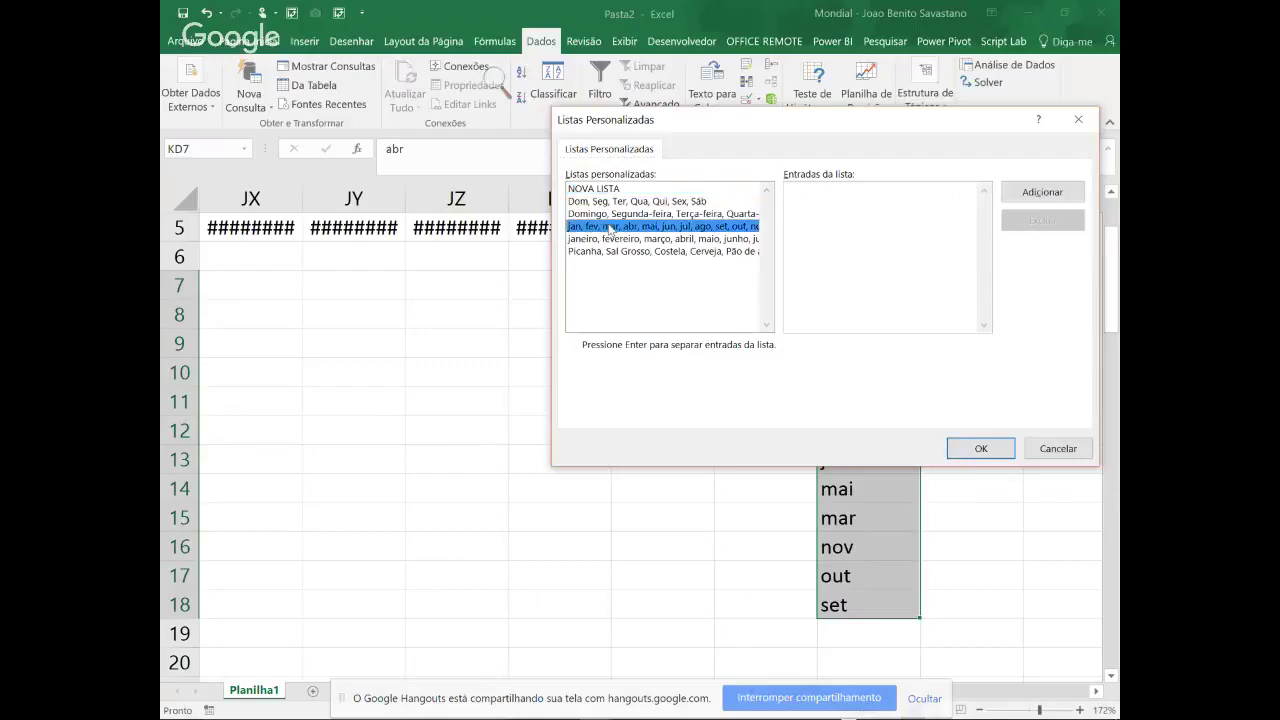
click(981, 448)
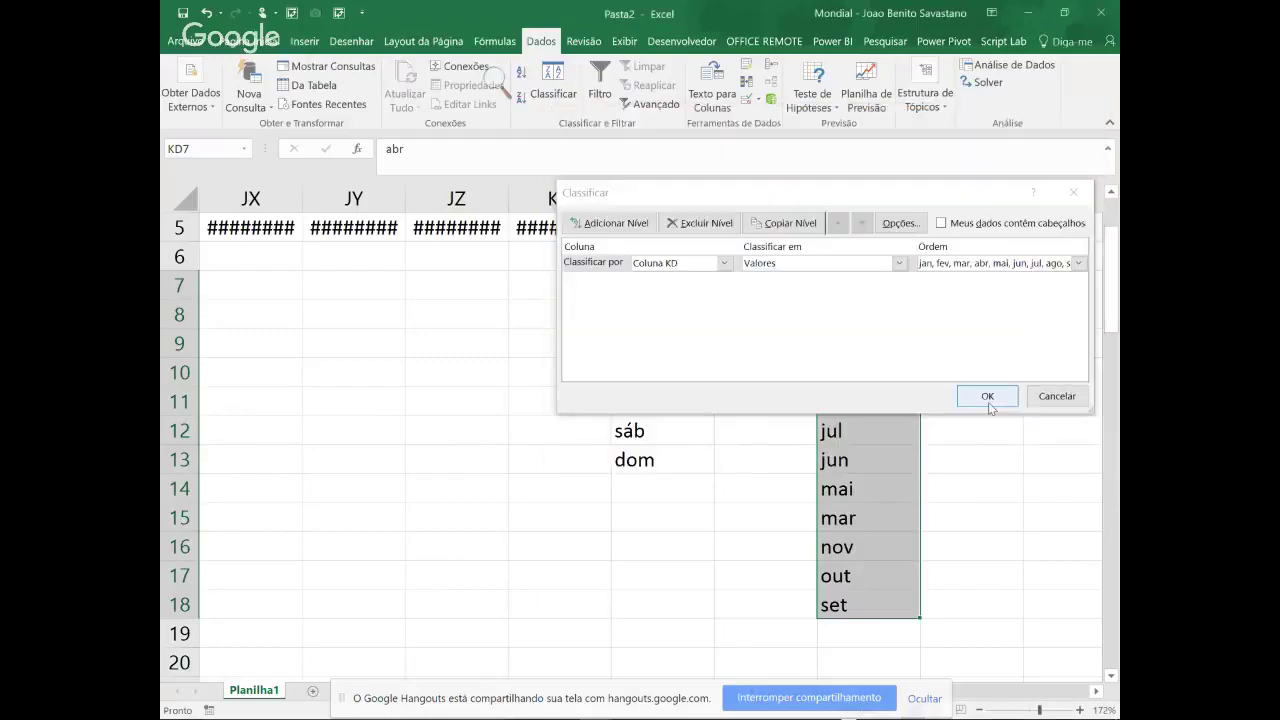
click(988, 402)
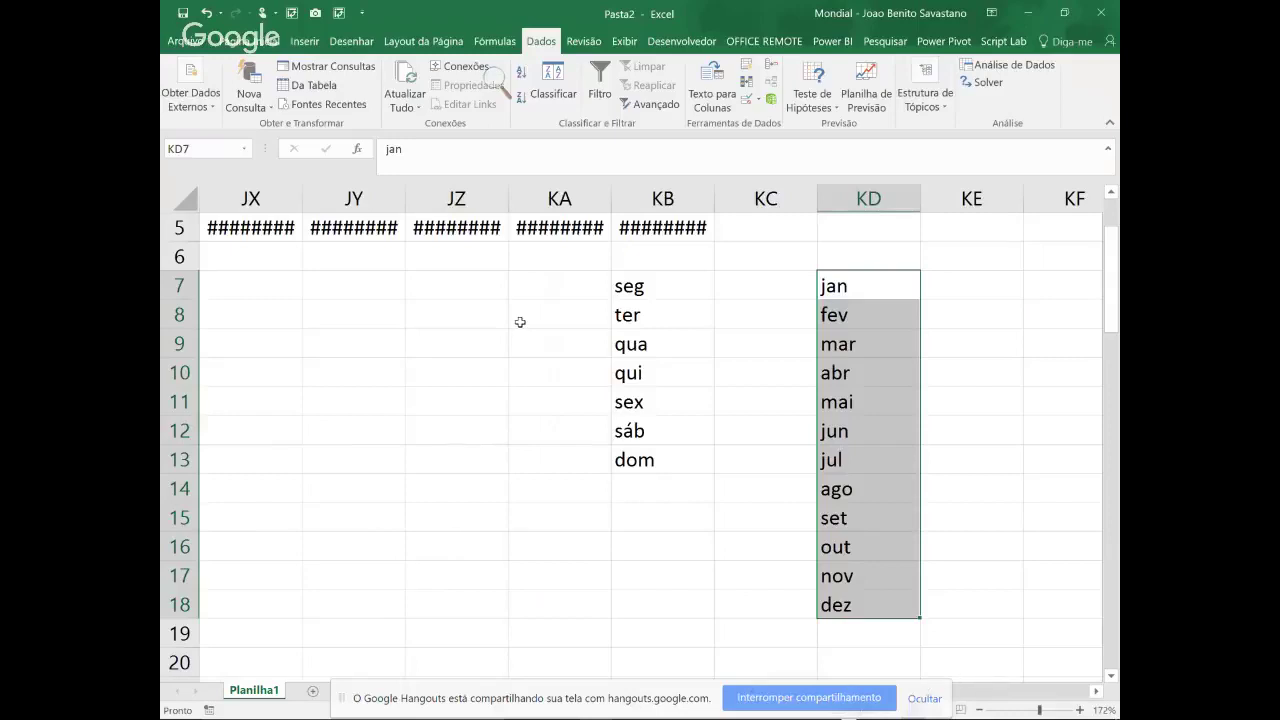
key(Left)
key(Left)
key(Left)
key(Left)
key(Left)
key(Left)
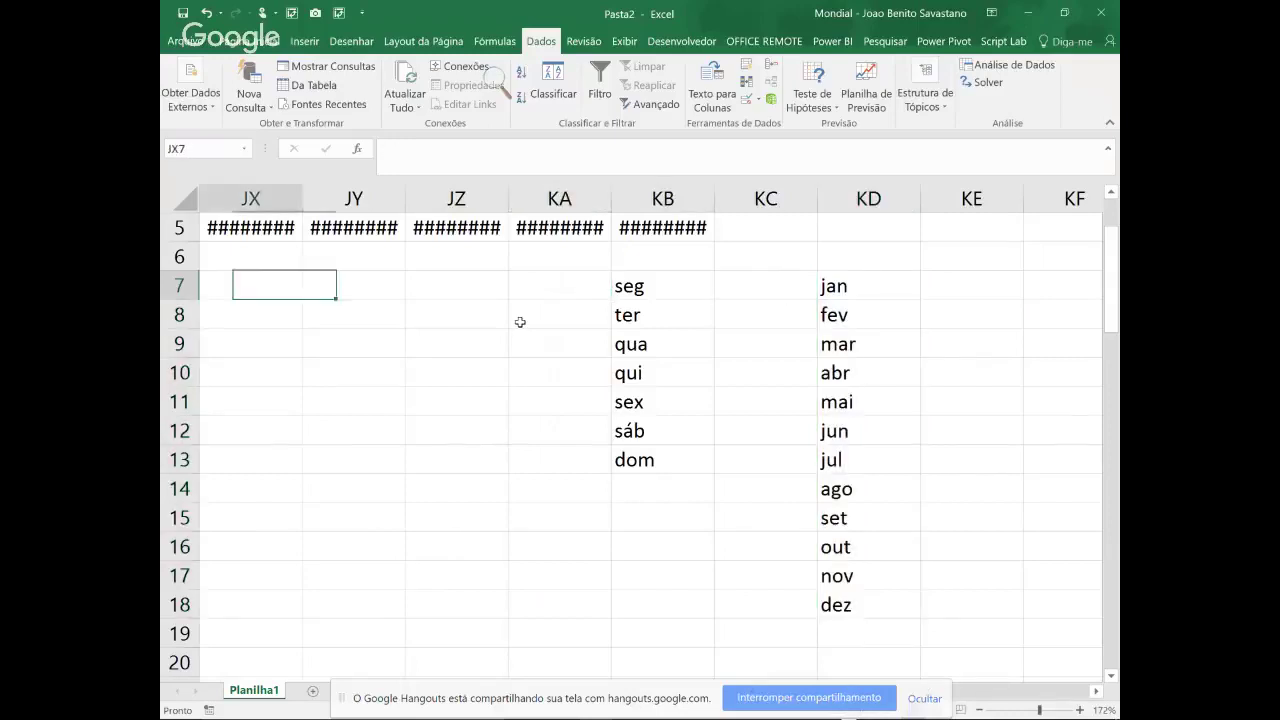
key(Left)
key(Left)
key(Left)
key(Left)
key(Left)
key(Left)
key(Left)
key(Left)
key(Left)
key(Left)
key(Left)
key(Left)
key(Left)
key(Left)
key(Left)
key(Left)
key(Left)
key(Left)
key(Left)
key(Left)
key(Left)
key(Left)
key(Left)
key(Left)
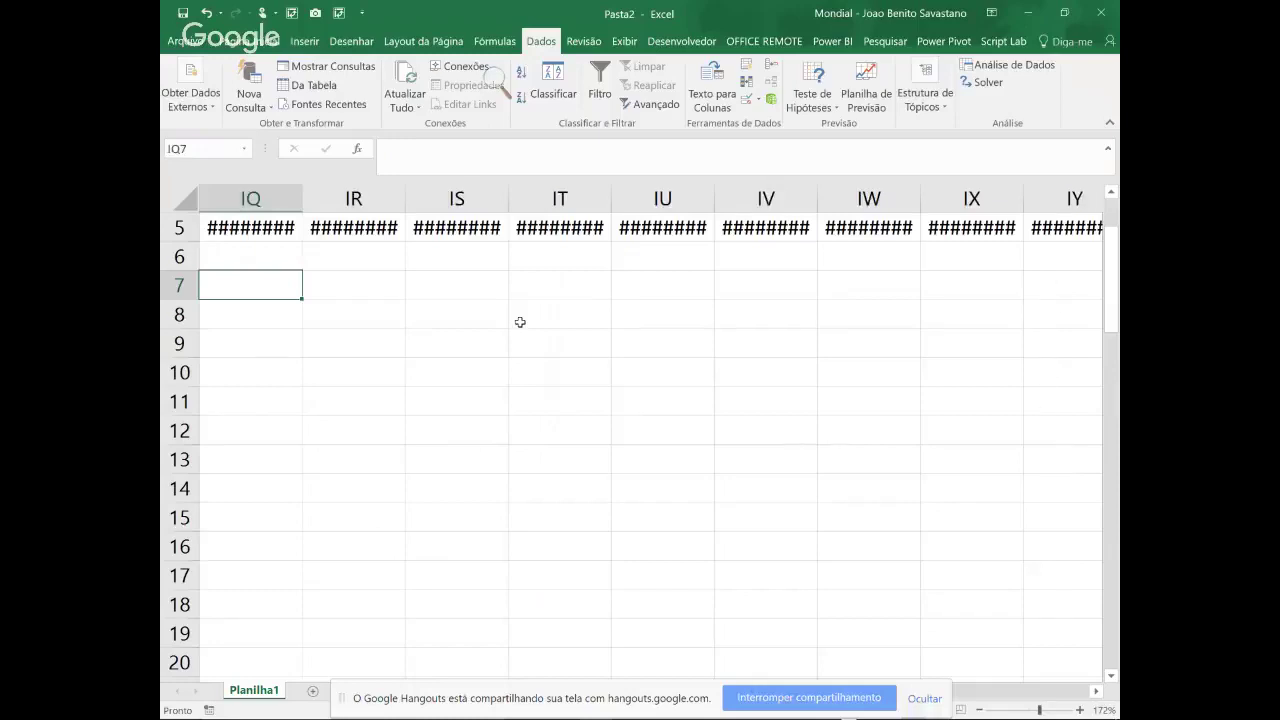
Return to the start of the sheet and insert the current time, 20:24, in E9 as a fixed value
key(ctrl+Home)
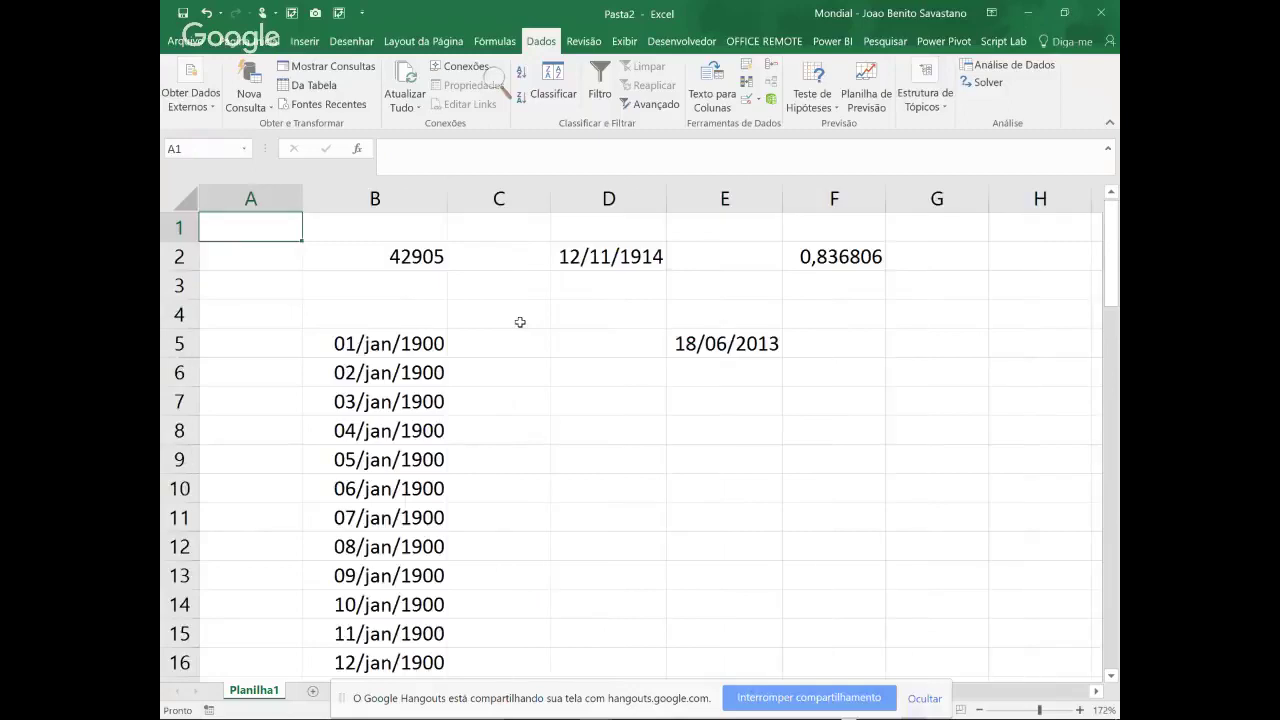
click(720, 459)
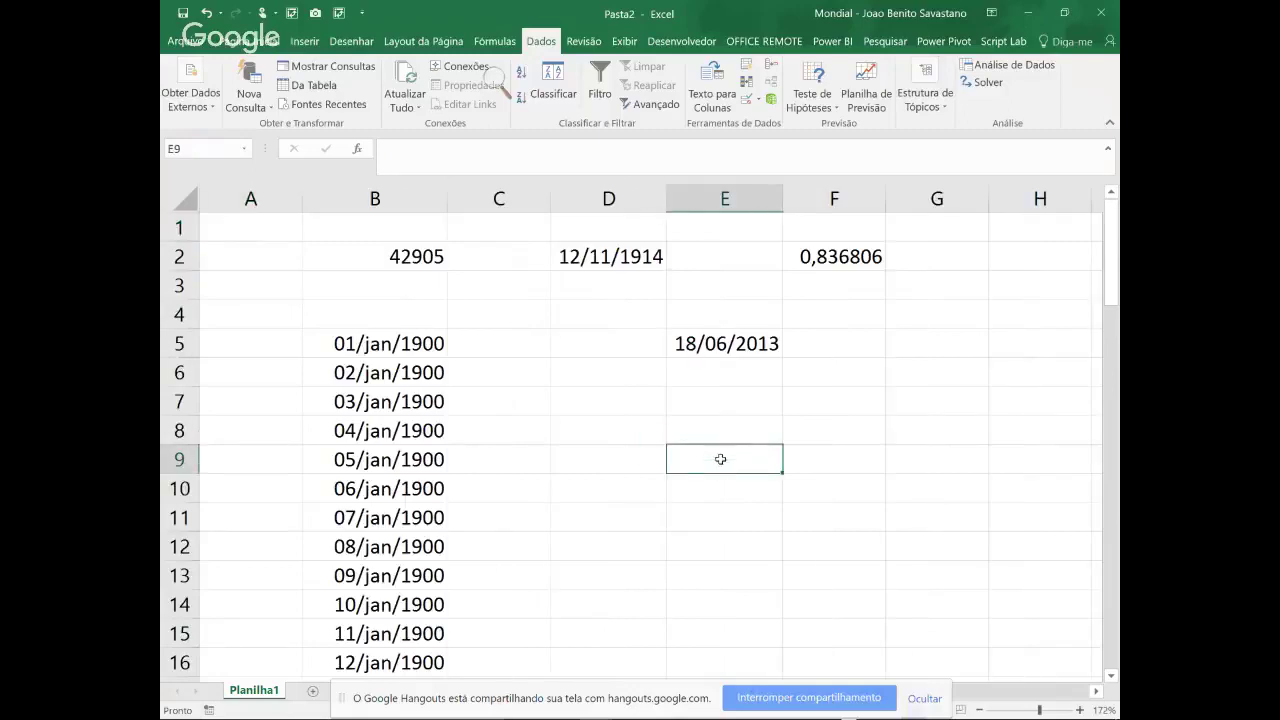
key(ctrl+semicolon)
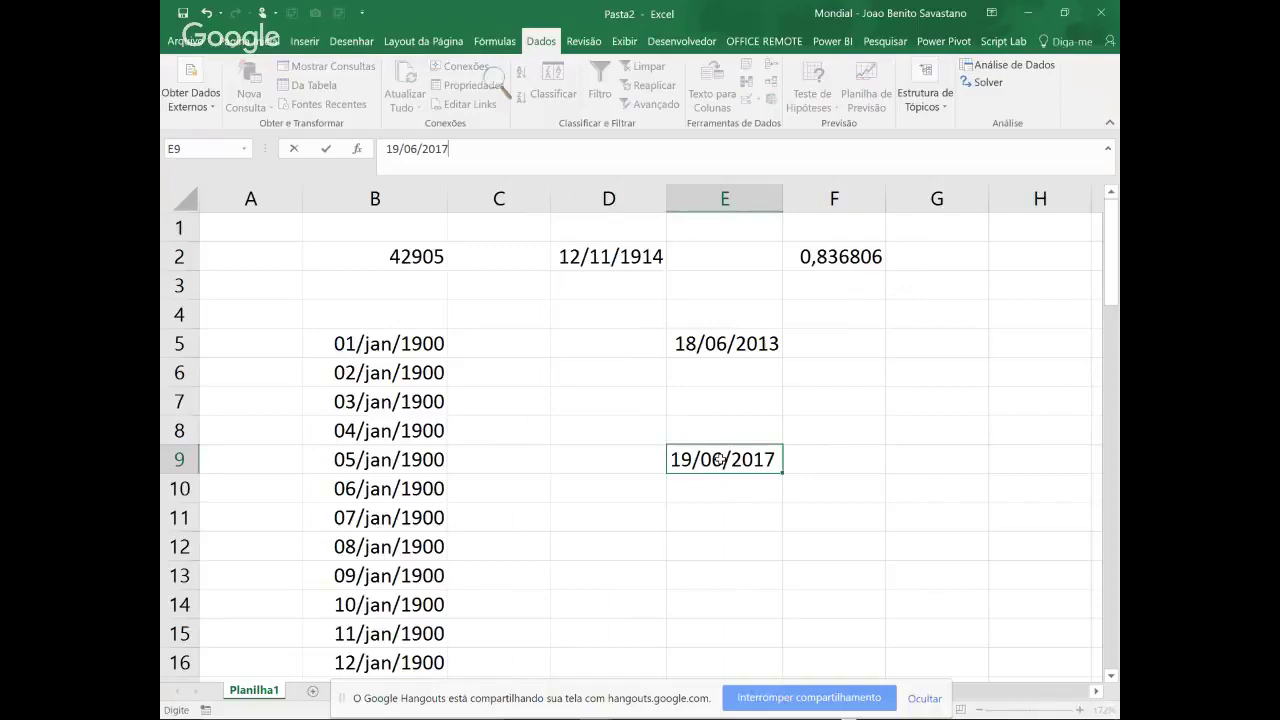
key(Escape)
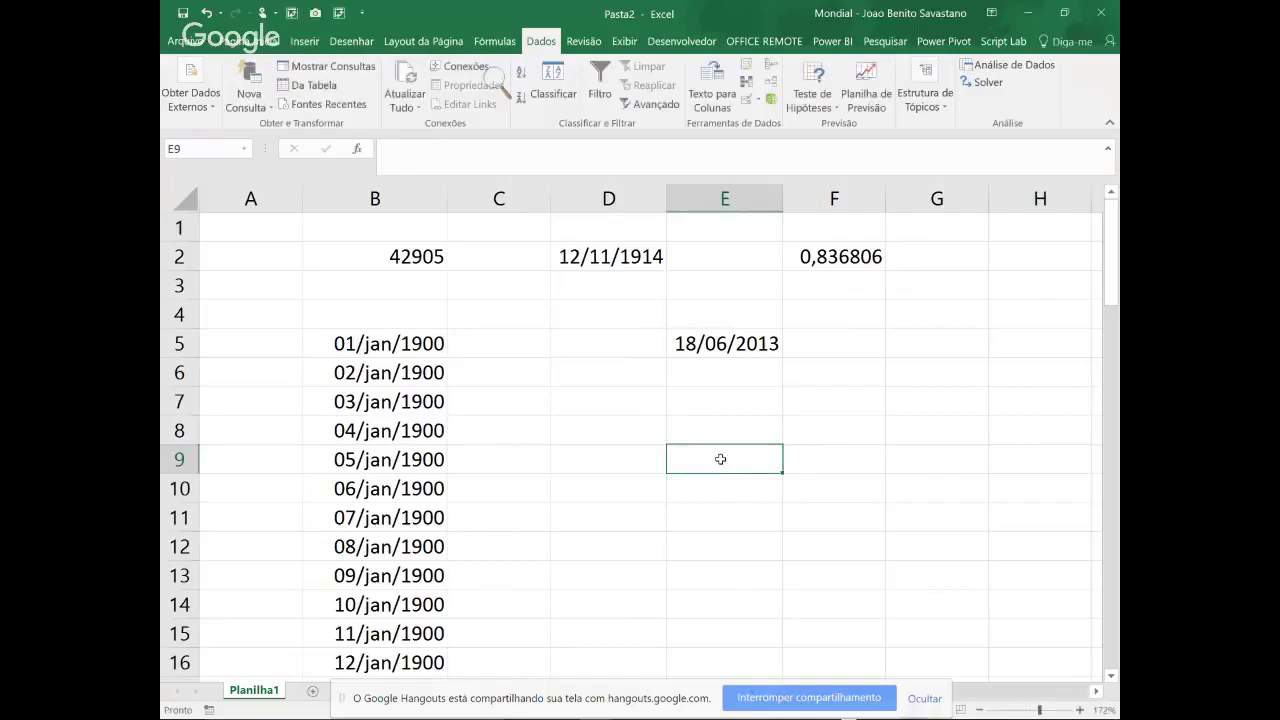
key(ctrl+shift+semicolon)
key(ctrl+Return)
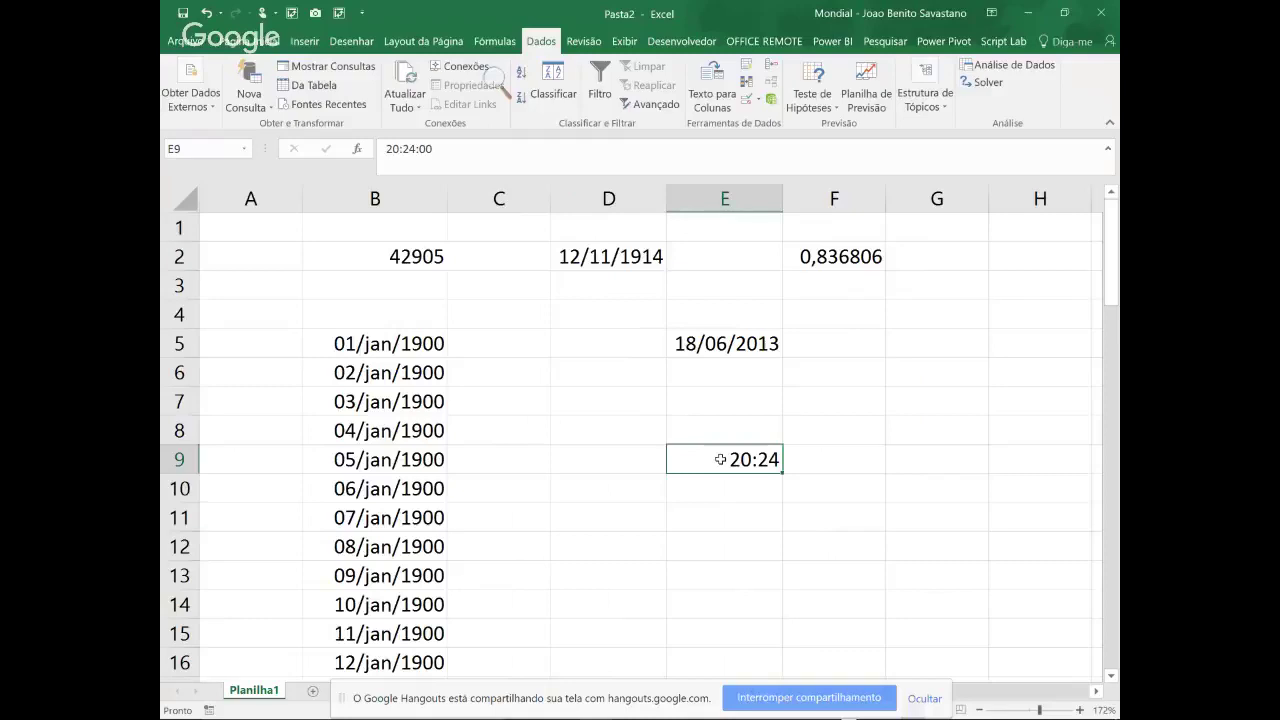
Enter the time 5:45 in G8
click(913, 434)
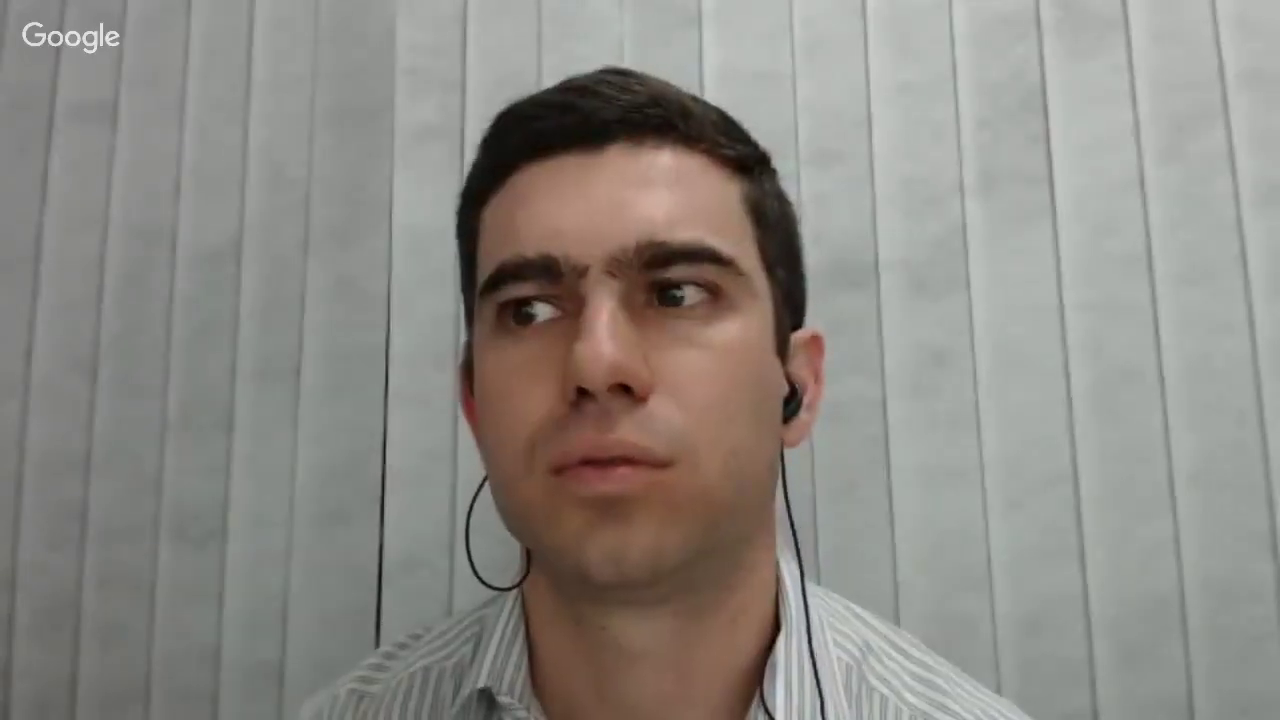
text(5)
text(:45)
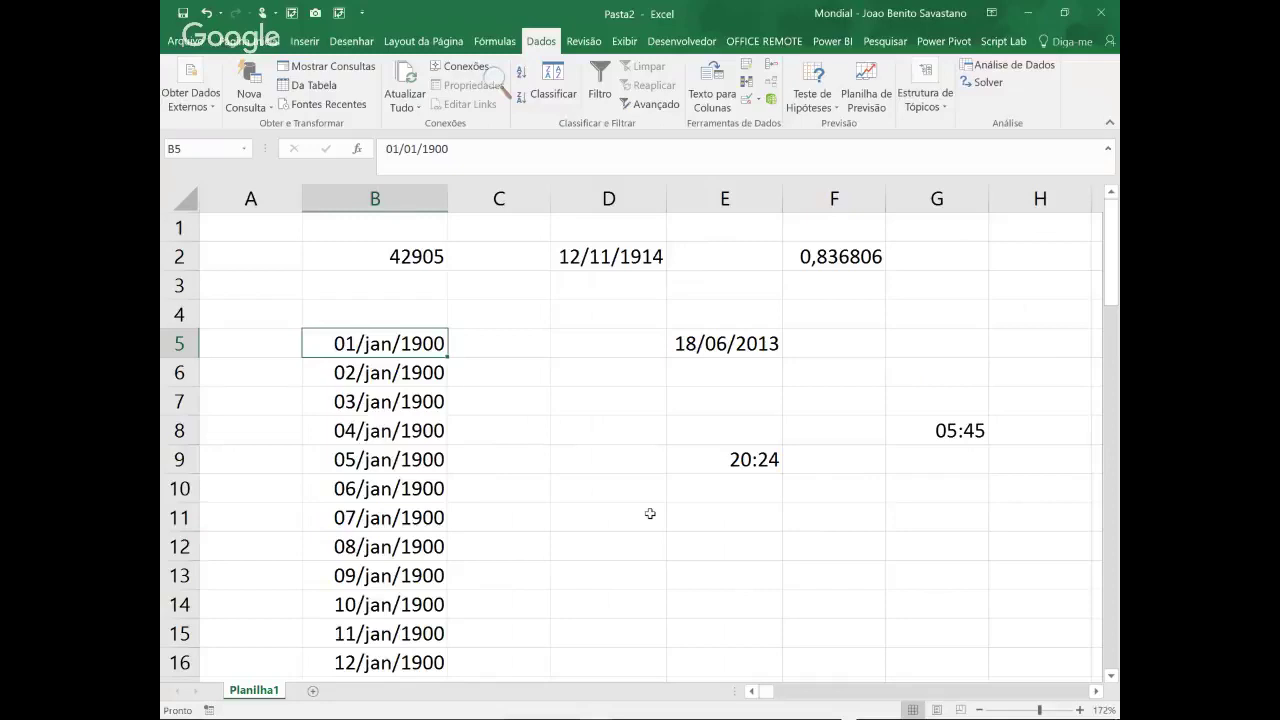
Insert the current date, 19/06/2017, in G4, apply the custom format dddd, and check the underlying date
click(948, 458)
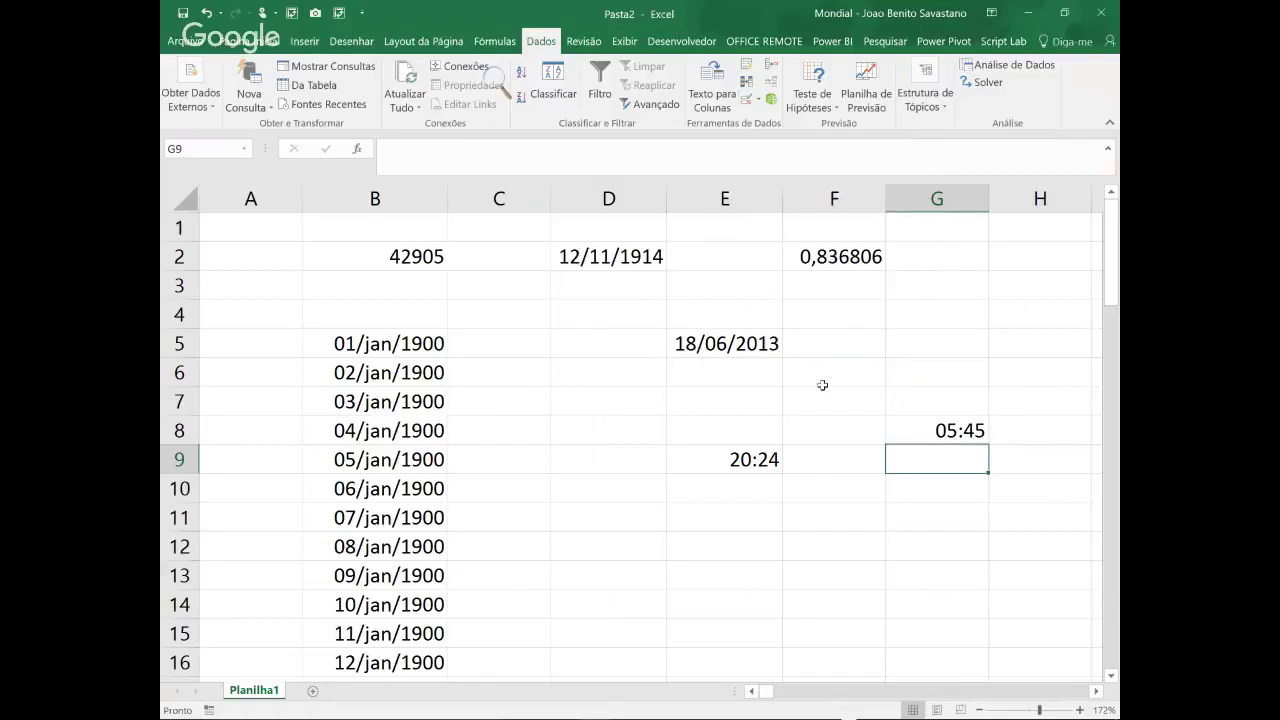
click(908, 319)
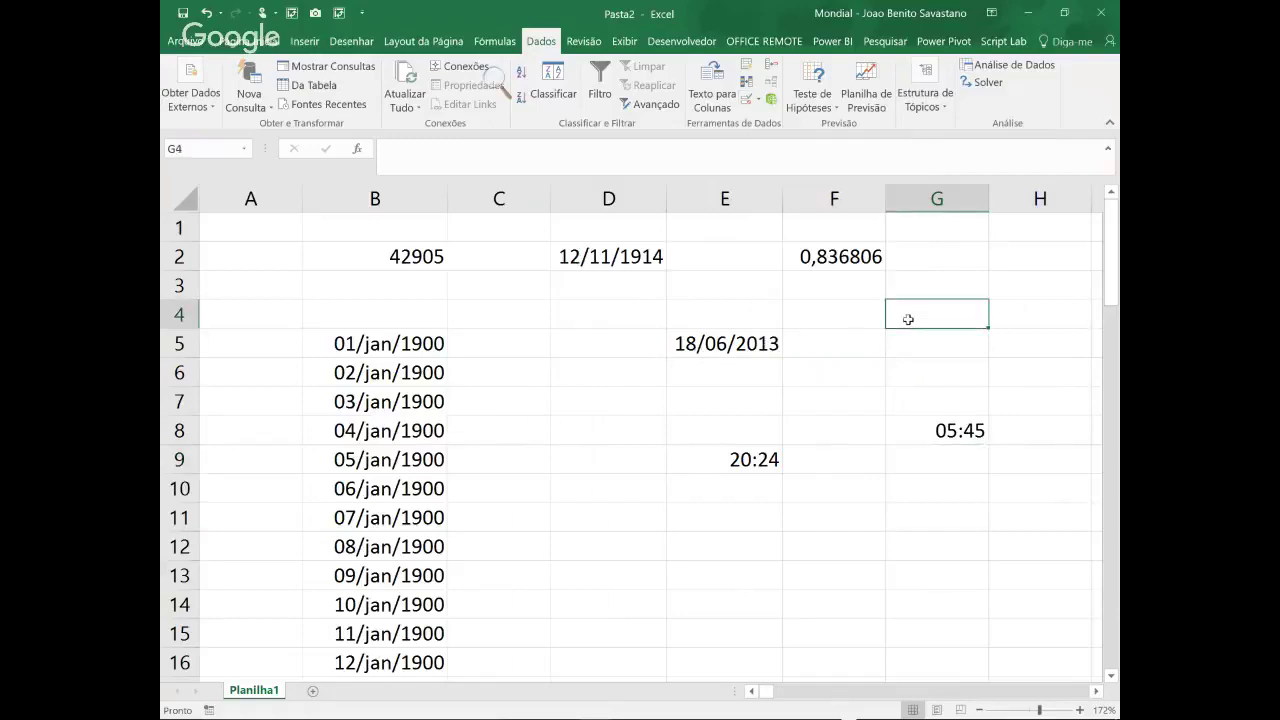
key(ctrl+semicolon)
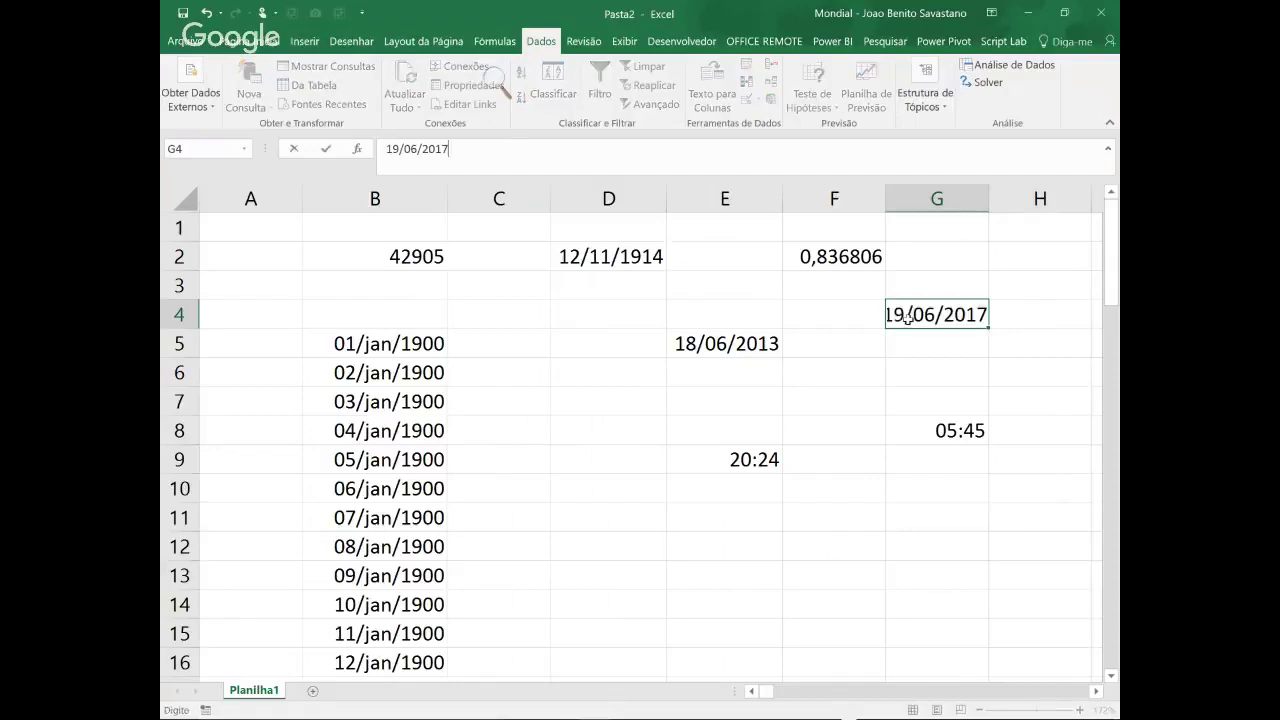
key(ctrl+Return)
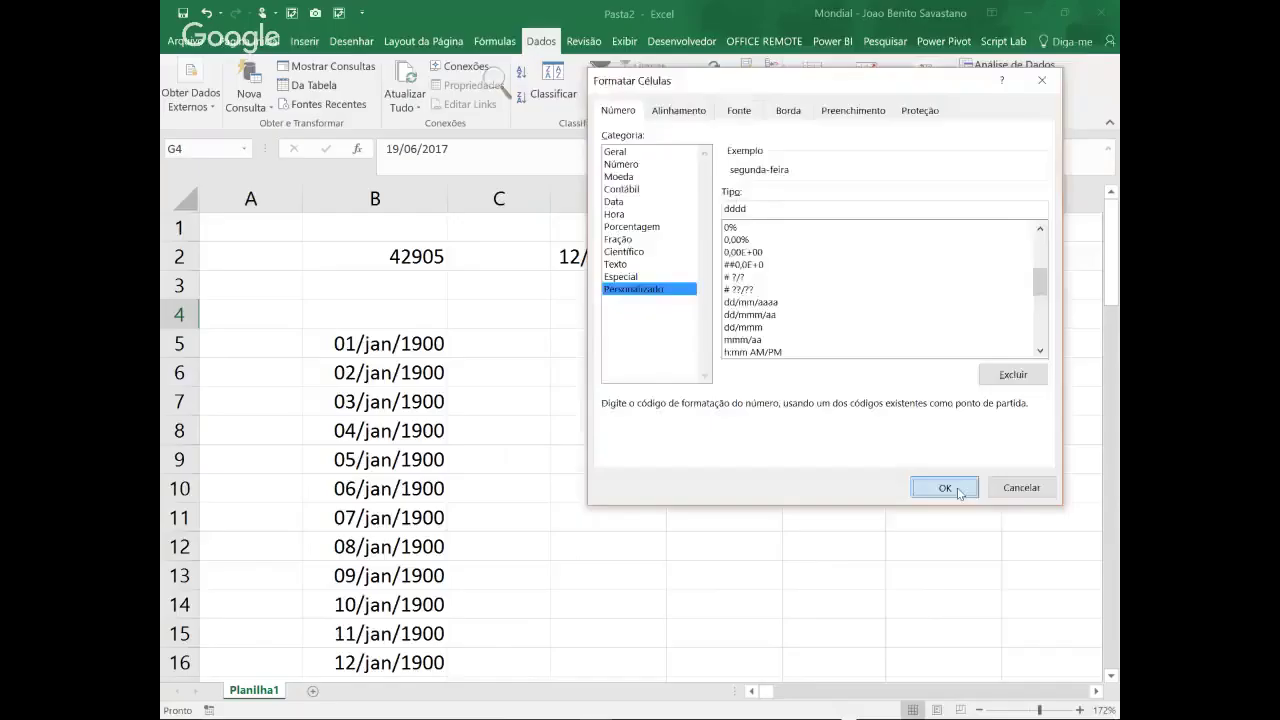
click(957, 487)
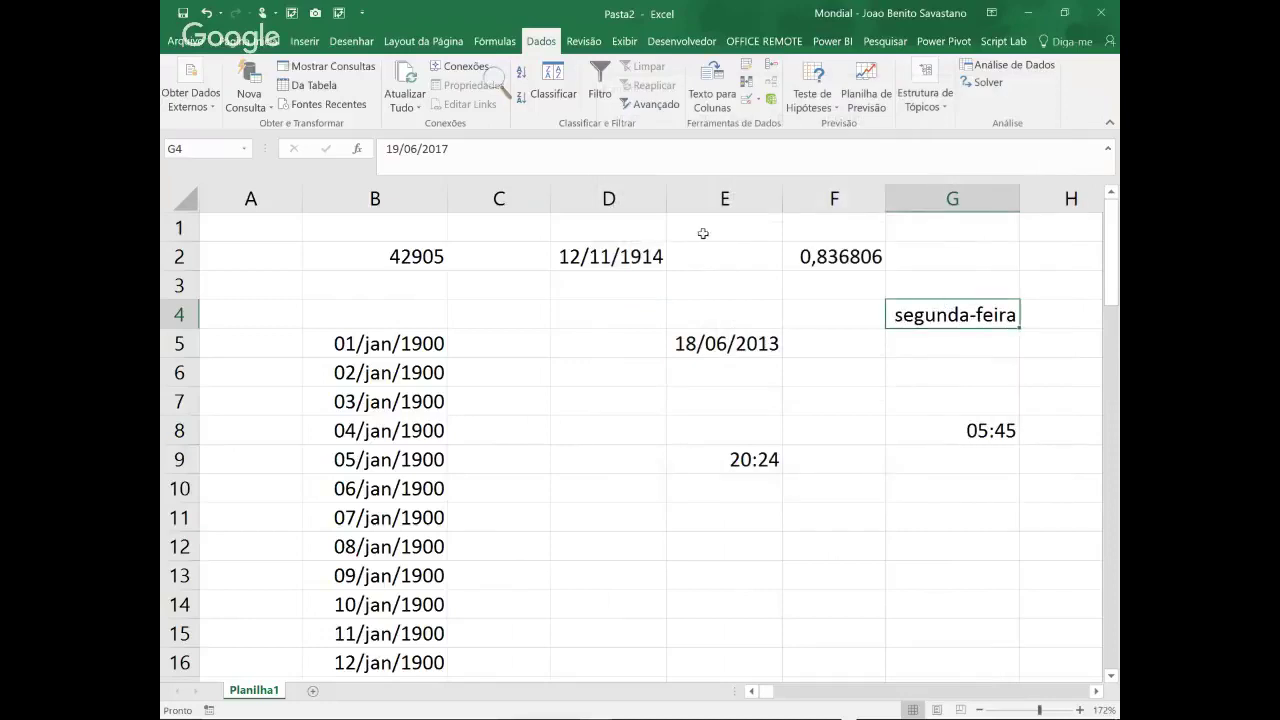
drag(459, 152, 375, 148)
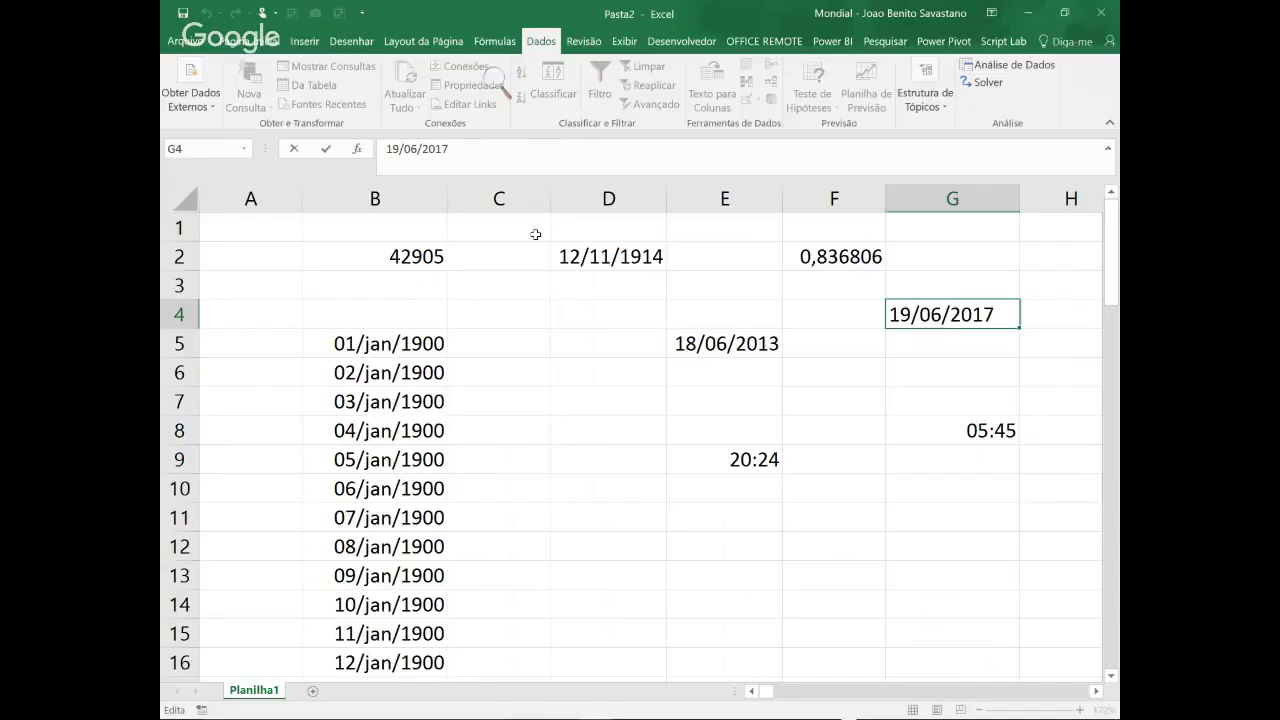
key(Escape)
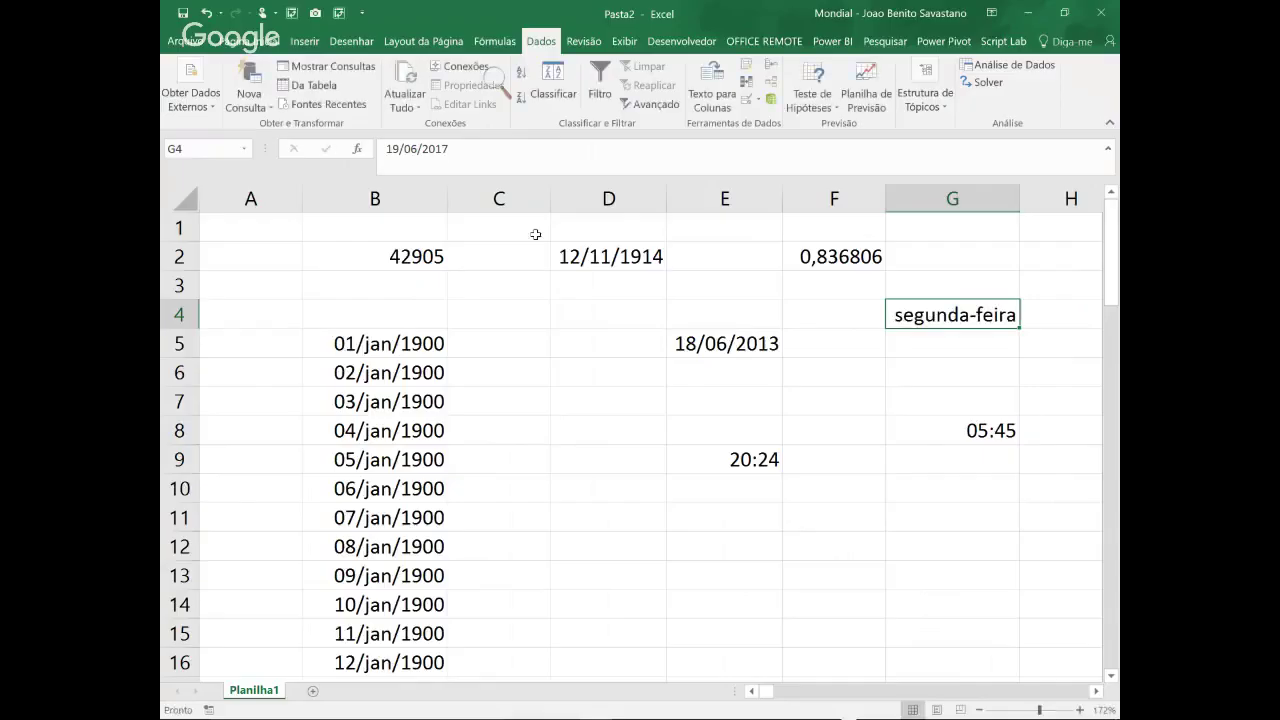
Enter the times 7:12 in G9 and 00:34:42 in G10, below the existing time entry
click(970, 458)
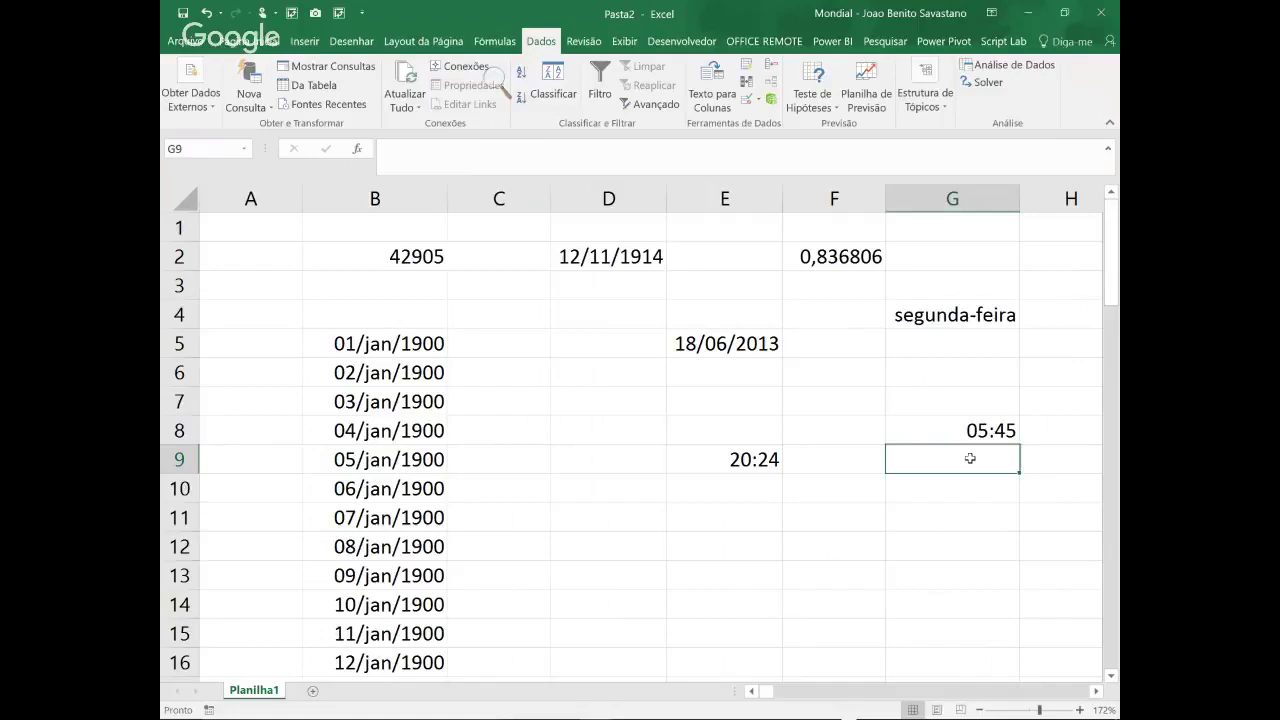
text(7:)
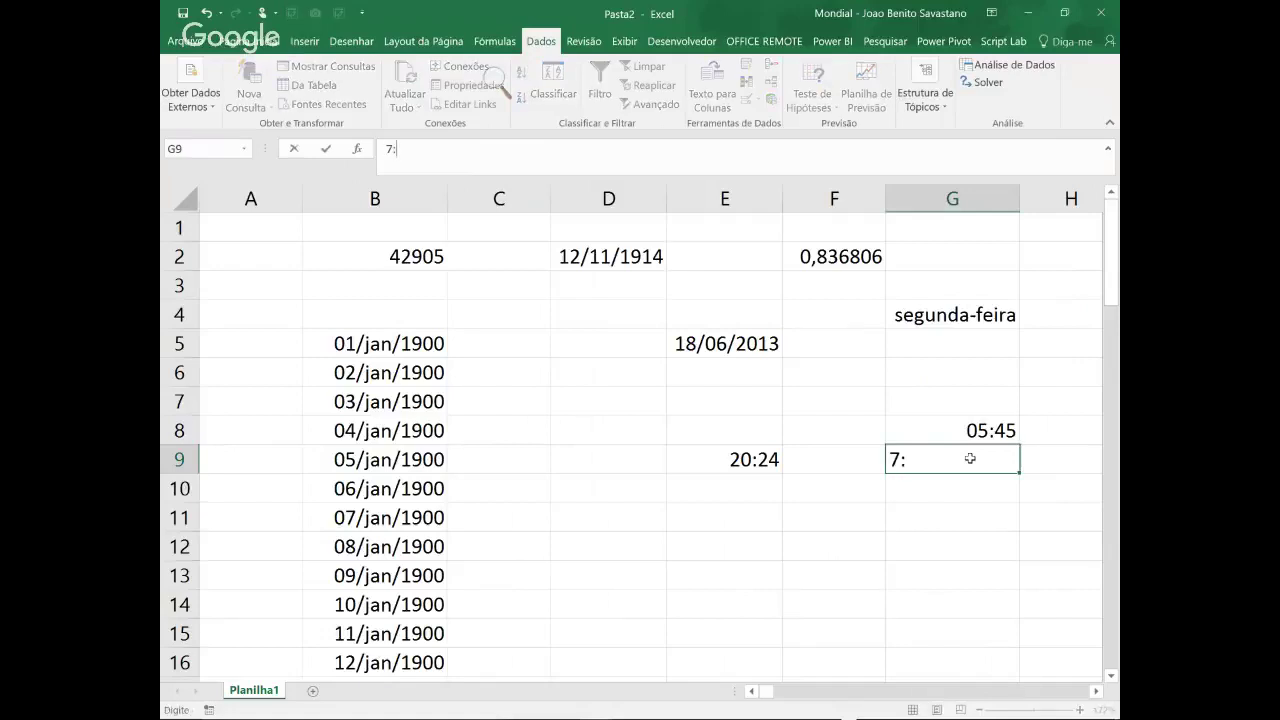
text(12)
key(Return)
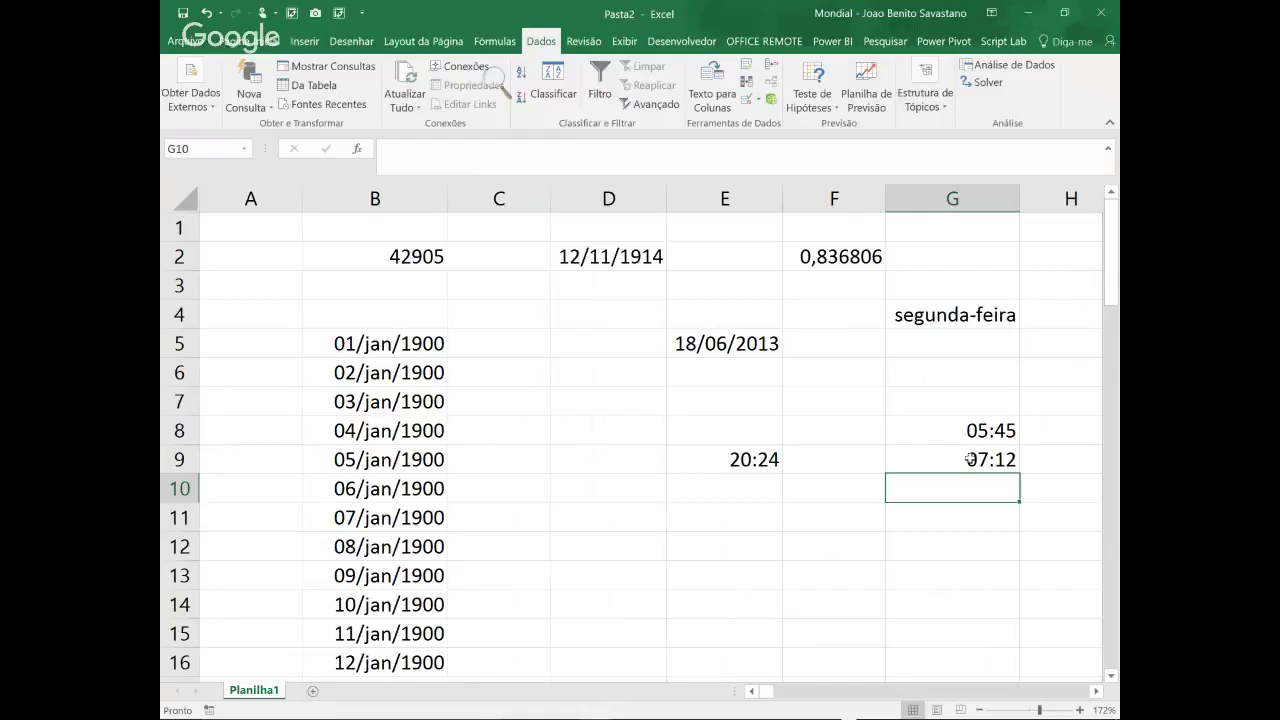
text(00:3)
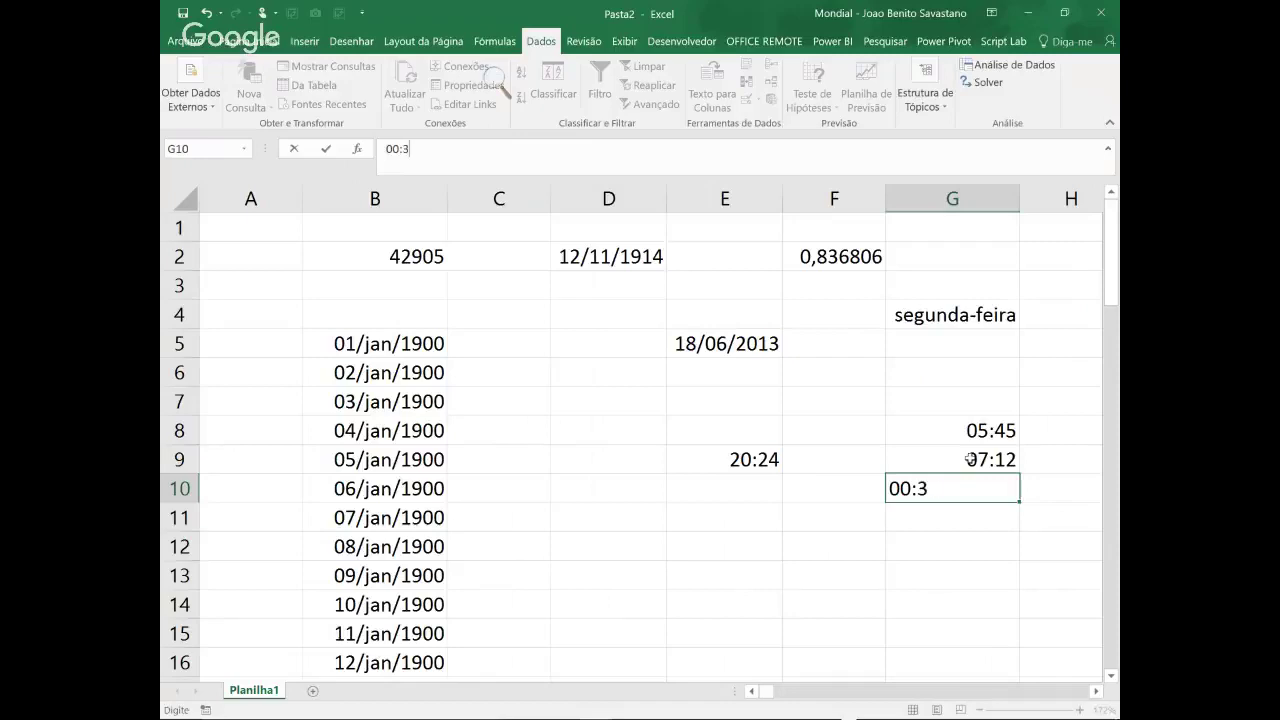
text(4:42)
key(ctrl+Return)
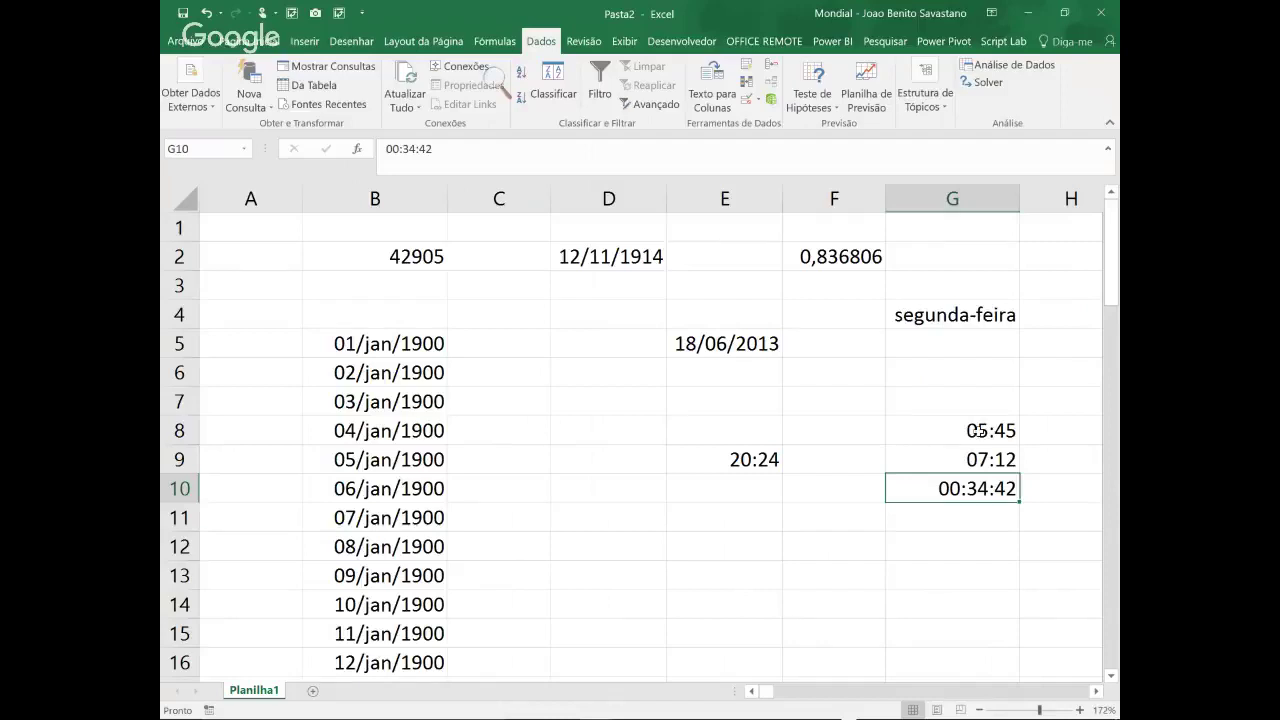
Continue the list of times with 12:43 in G11 and 6:15 in G12
click(959, 517)
text(12:)
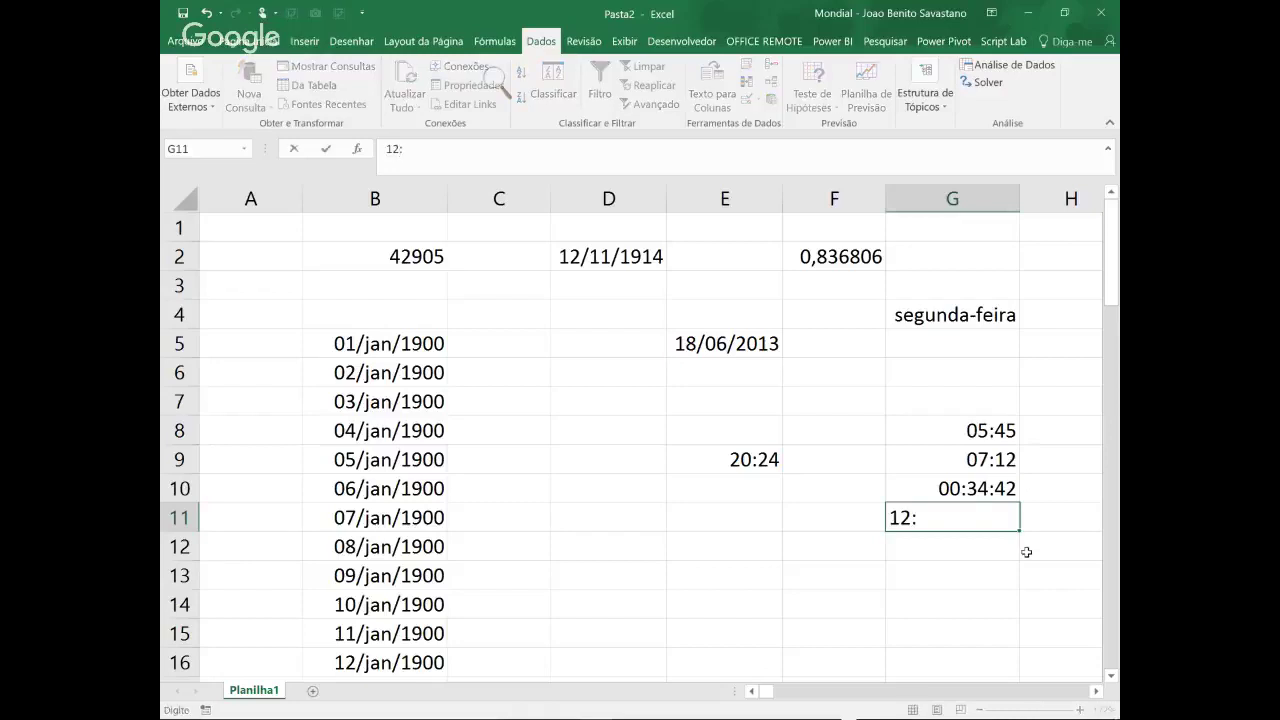
text(43)
key(Return)
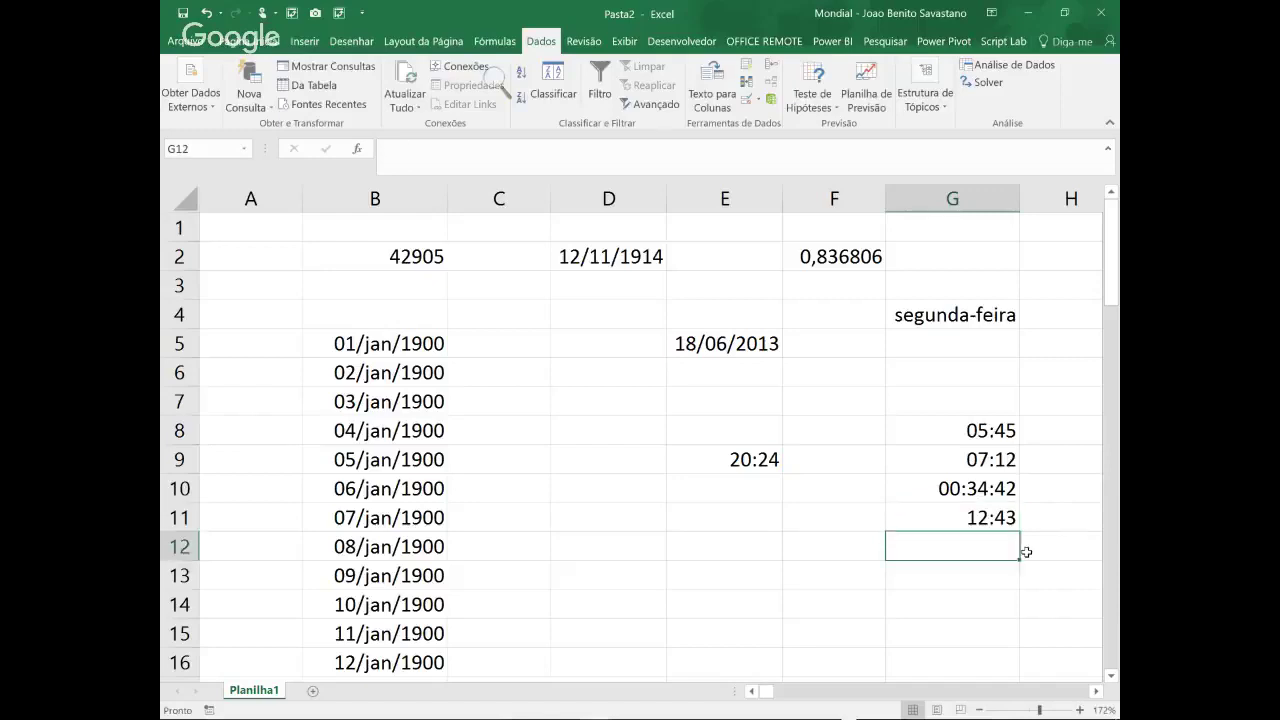
text(6:)
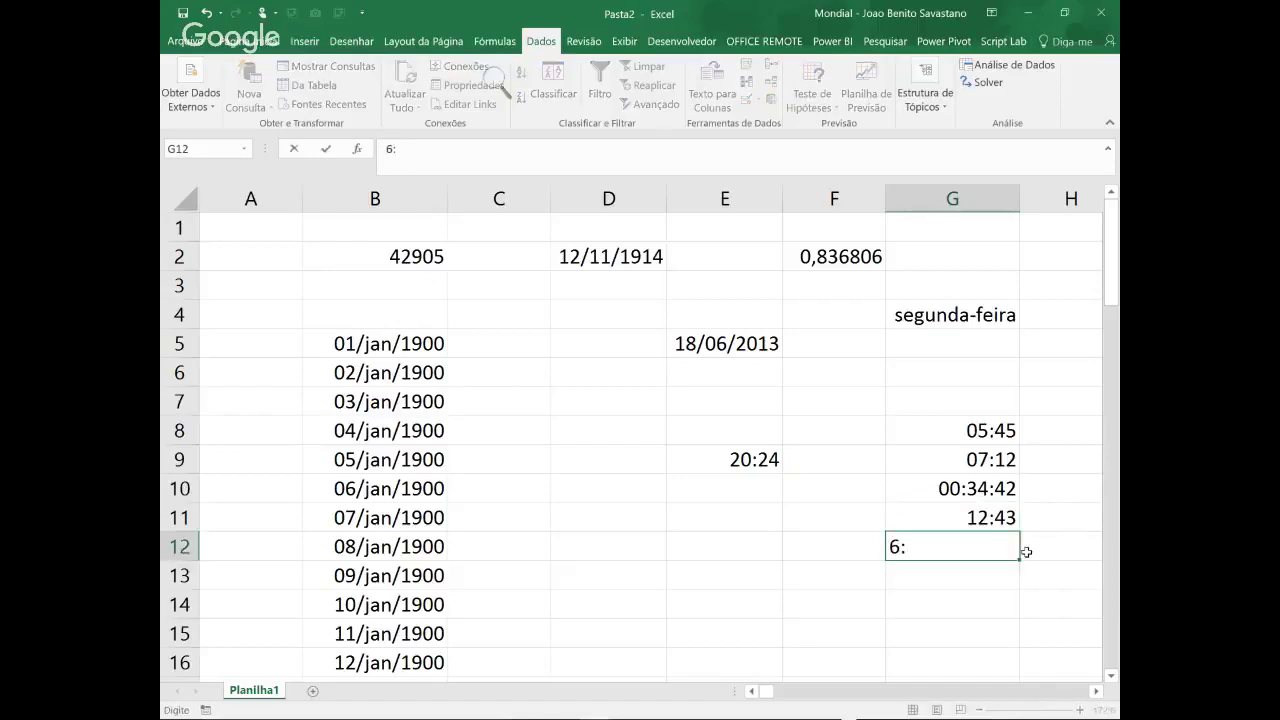
text(15)
key(Return)
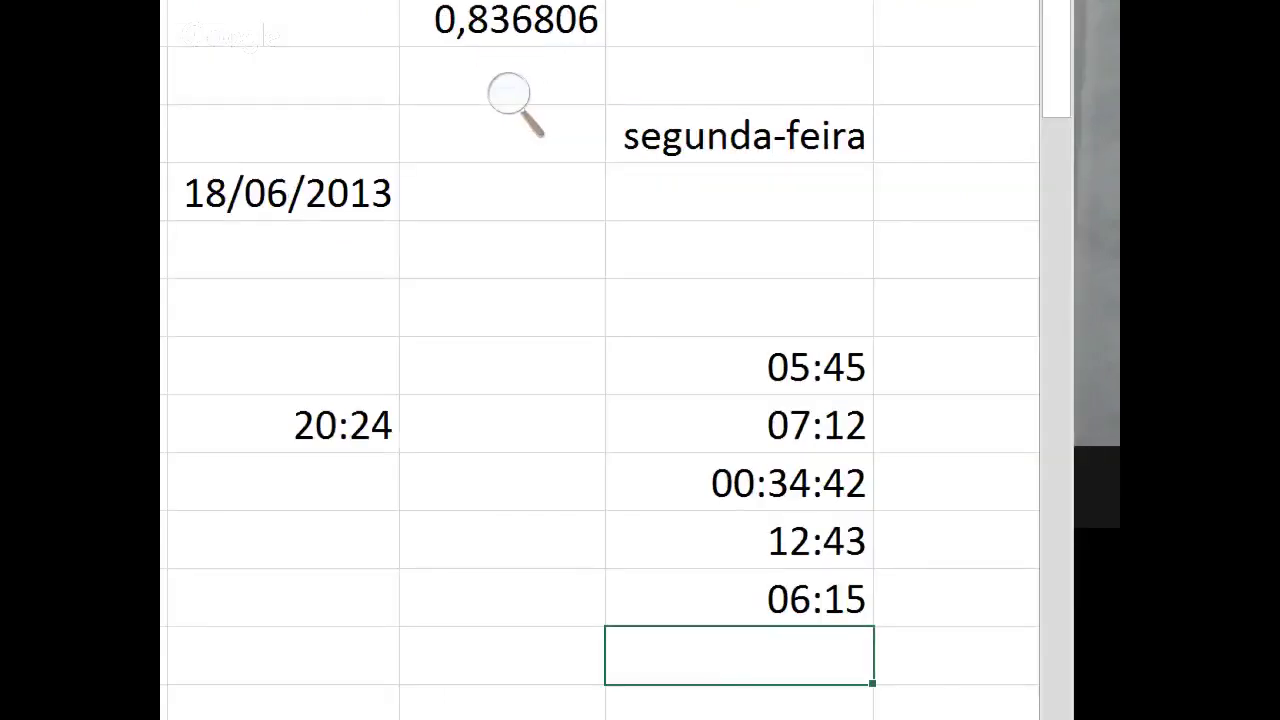
Total the times G8:G12 in G13 with SOMA and clear that cell's formatting
key(alt+equal)
key(ctrl+Return)
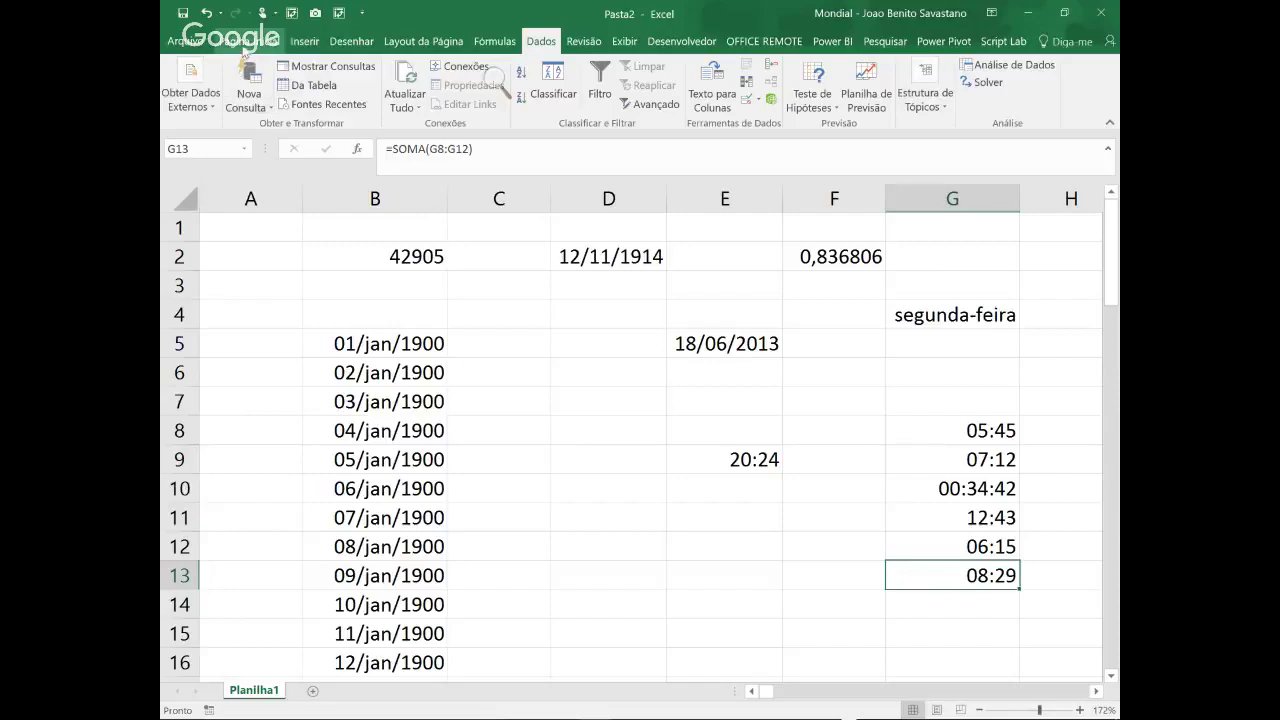
click(246, 44)
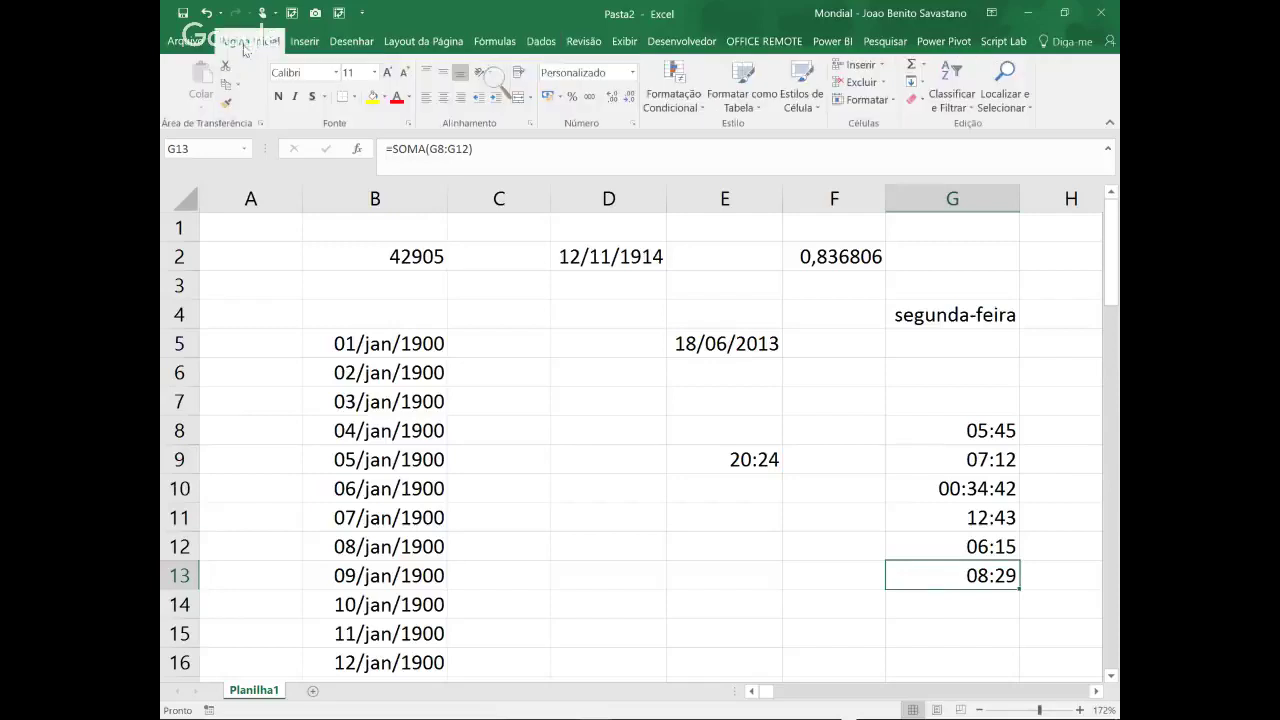
click(920, 100)
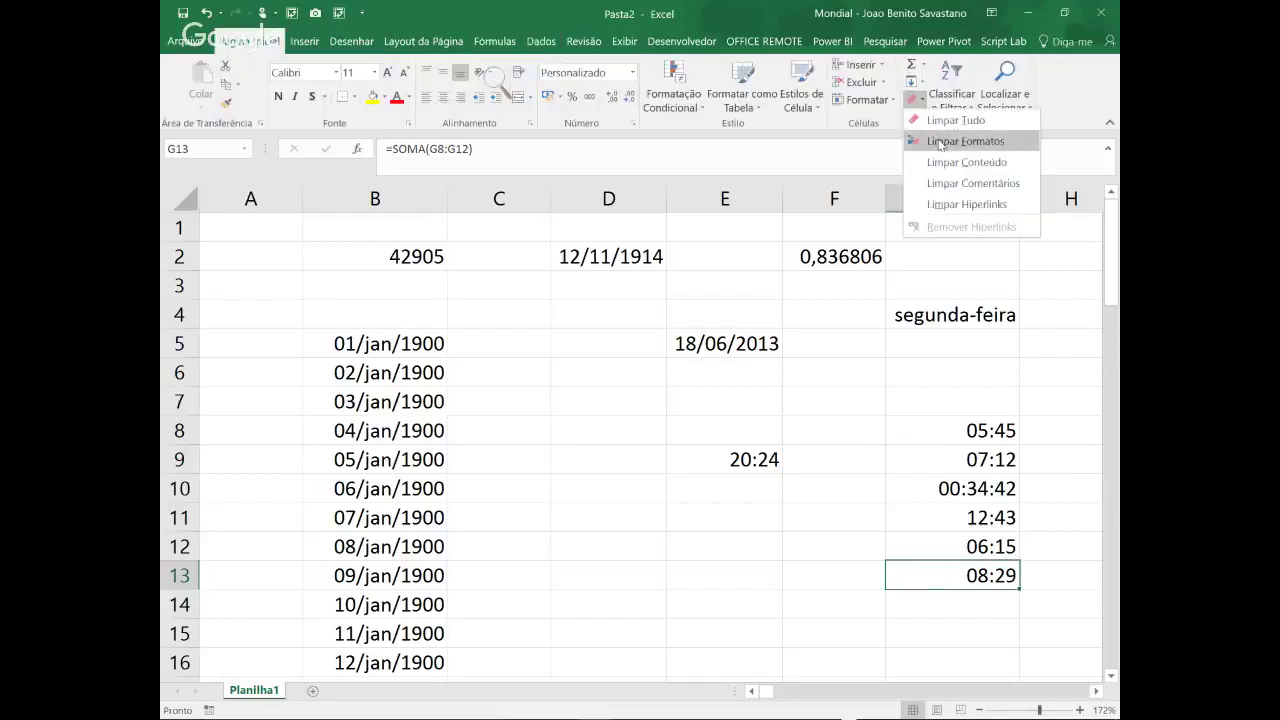
click(940, 142)
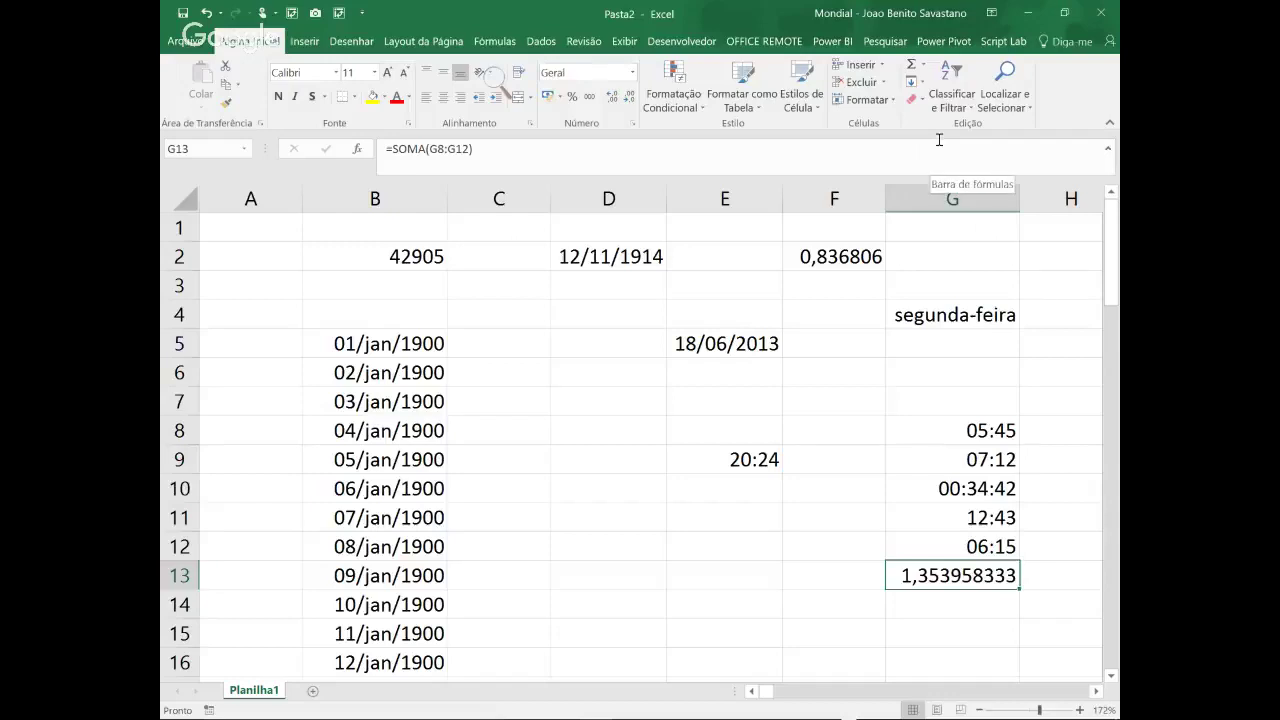
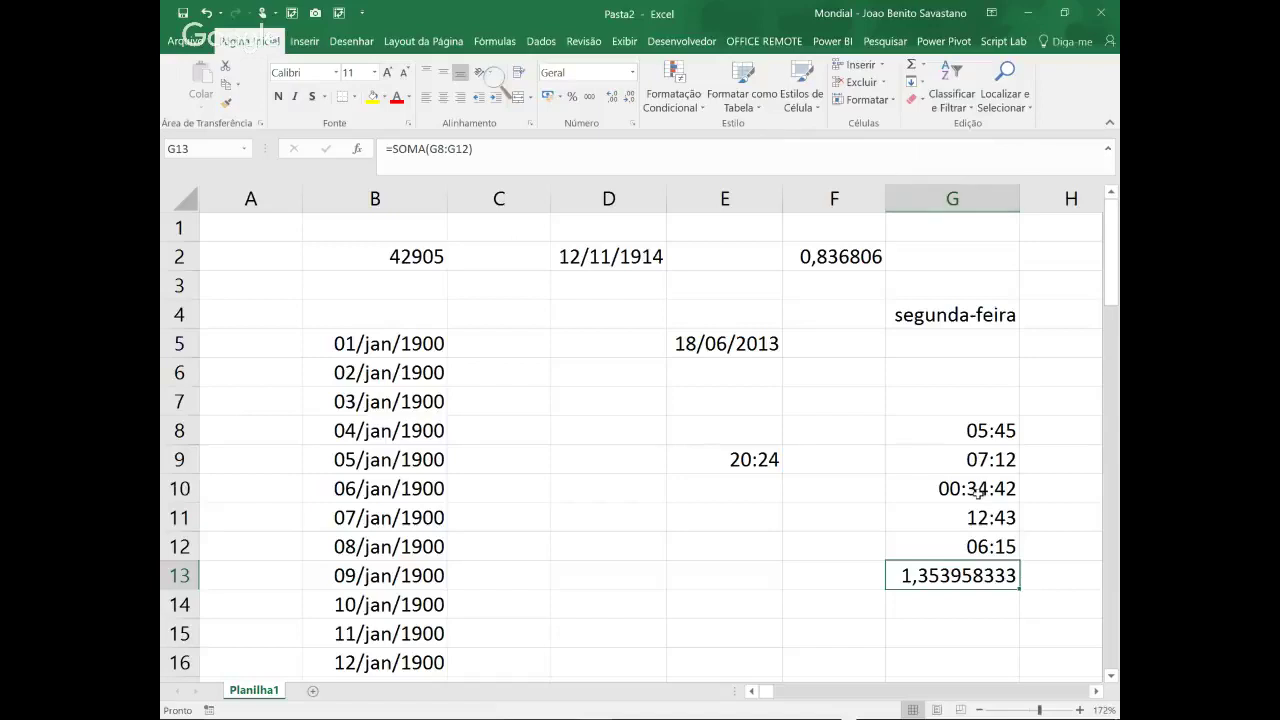
Apply the custom number format [h]:mm to the total in G13, shortened from the [h]:mm:ss format
key(ctrl+1)
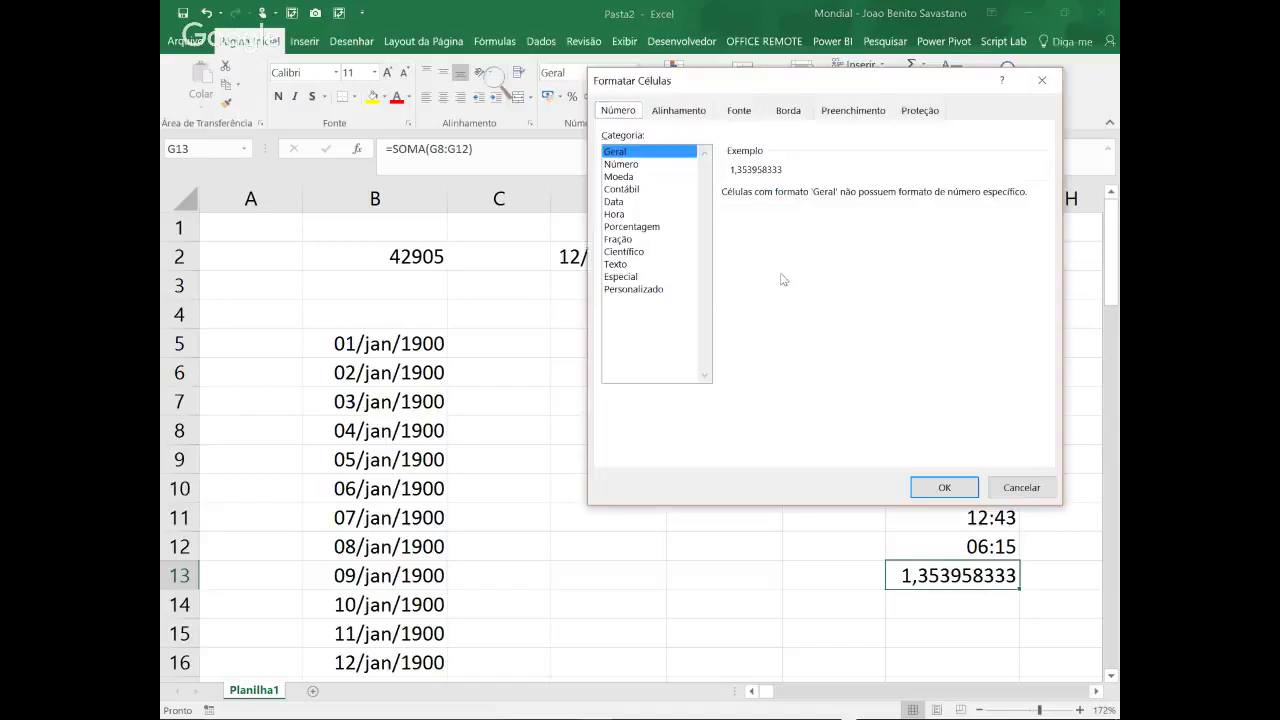
click(645, 289)
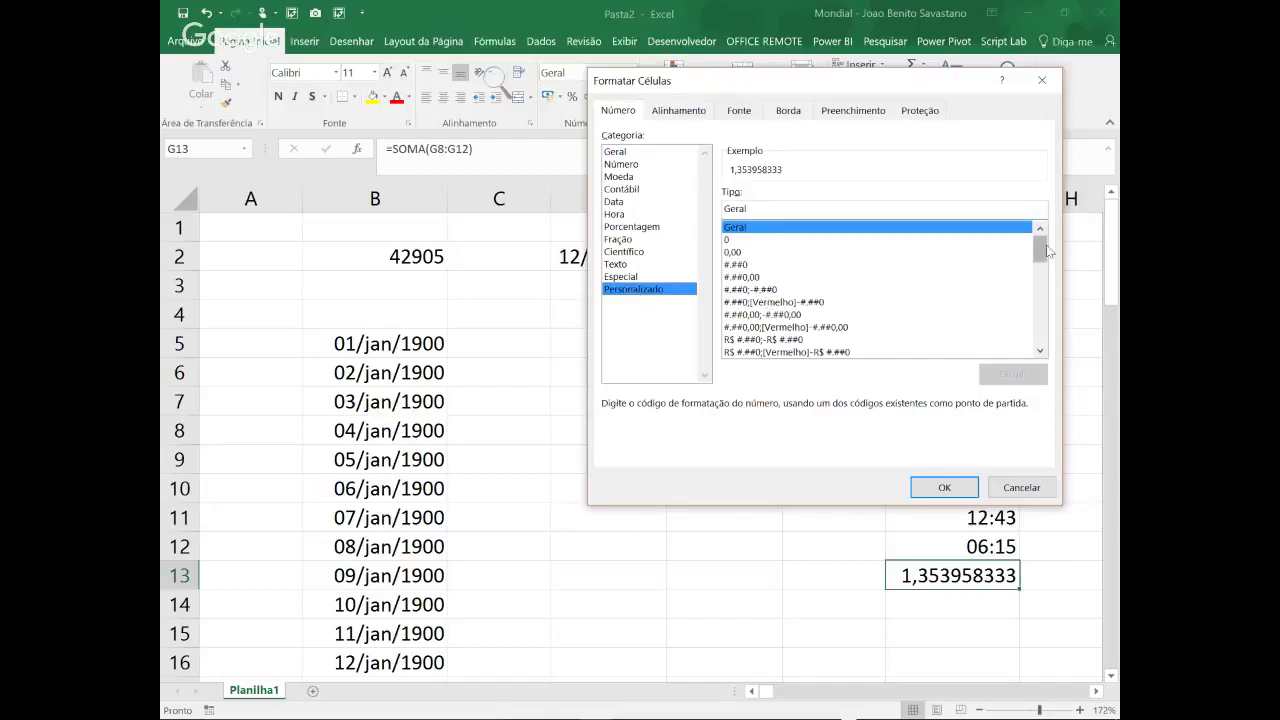
drag(1039, 253, 1043, 346)
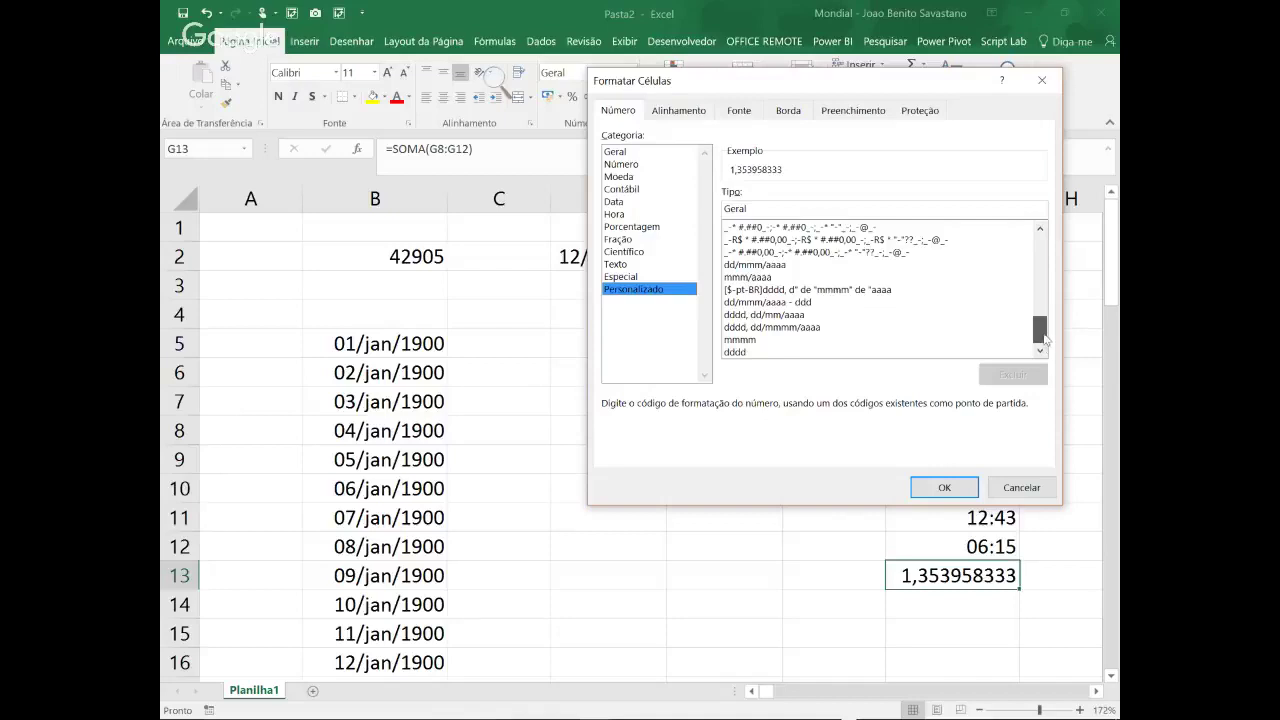
scroll(1045, 340, up, 2)
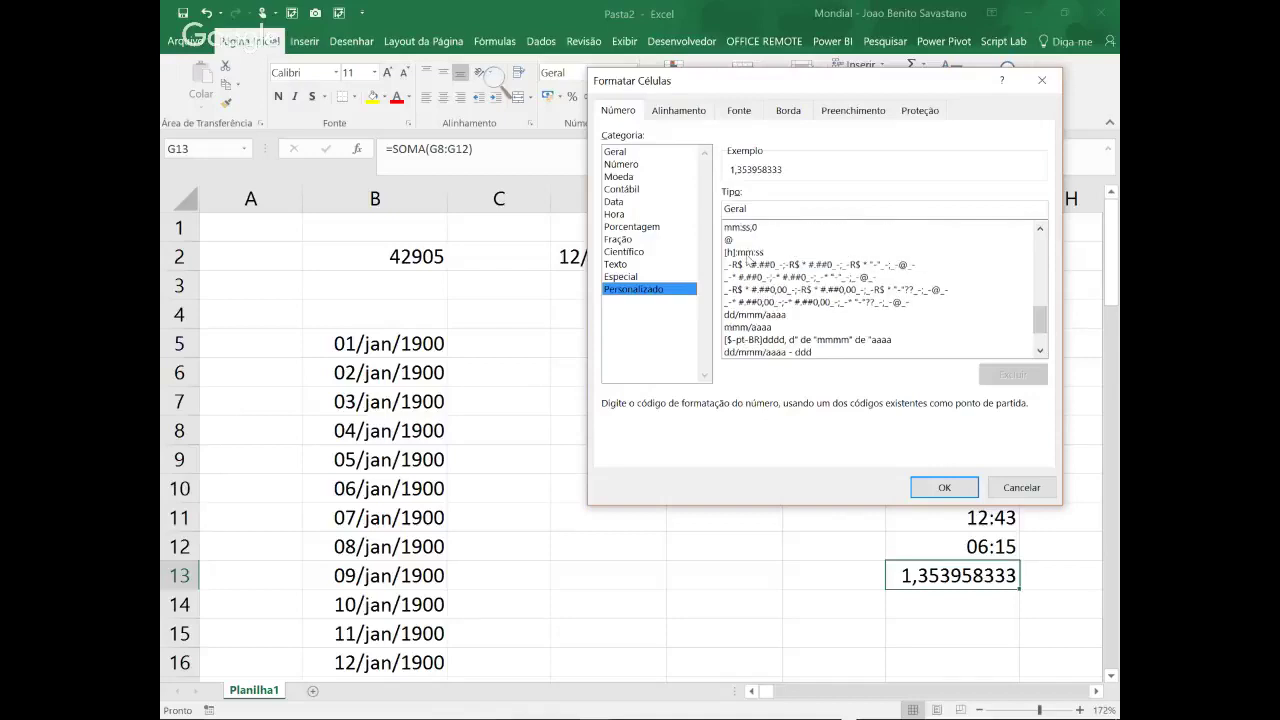
click(746, 252)
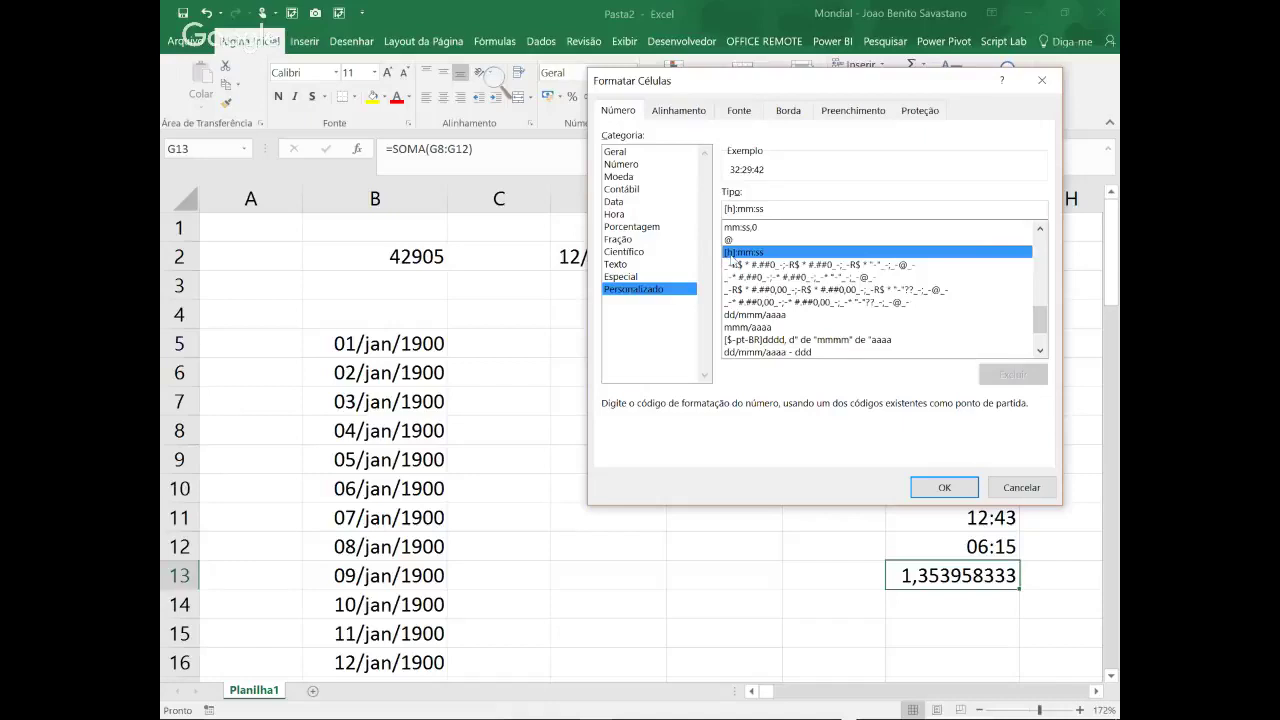
scroll(1045, 320, up, 1)
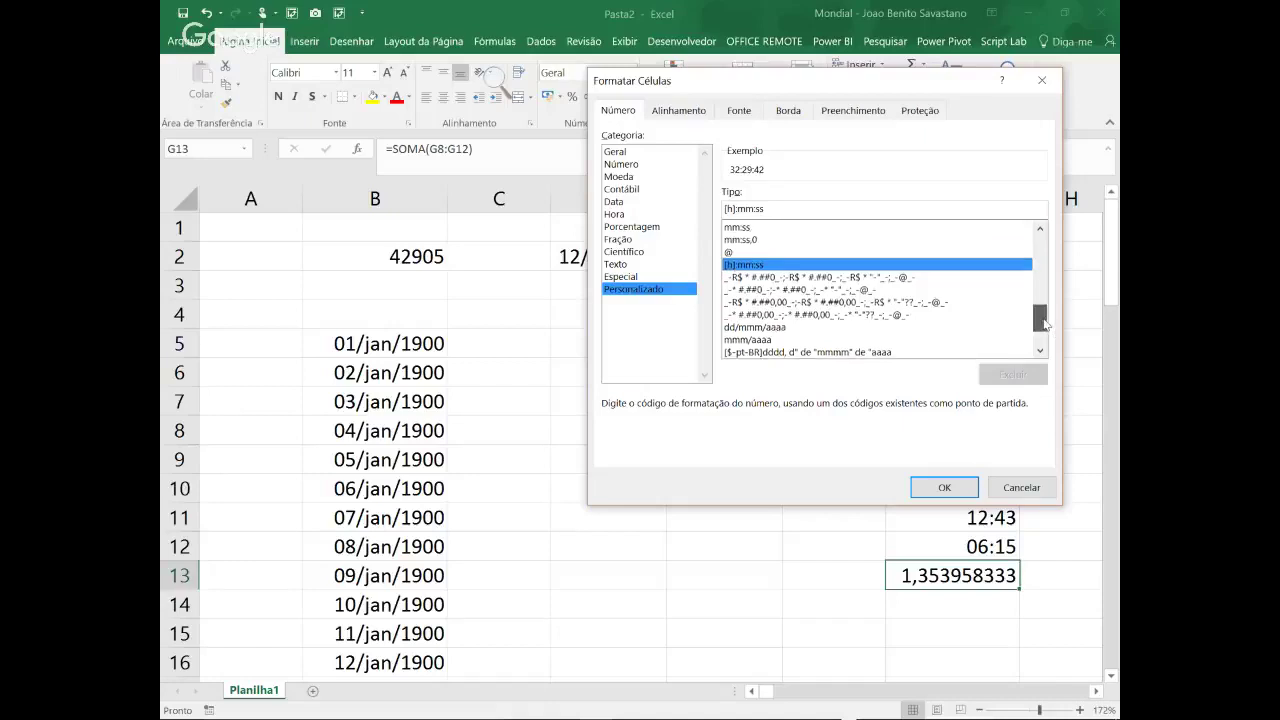
scroll(1045, 320, up, 2)
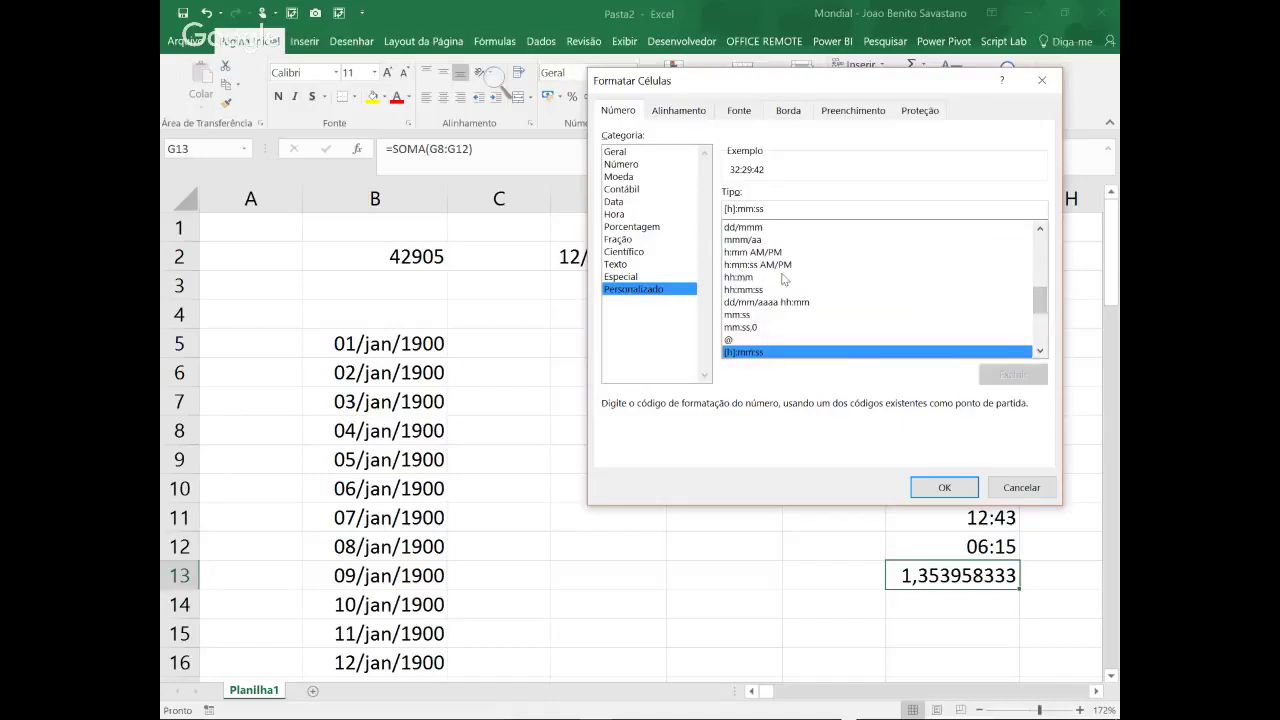
drag(1040, 300, 1041, 318)
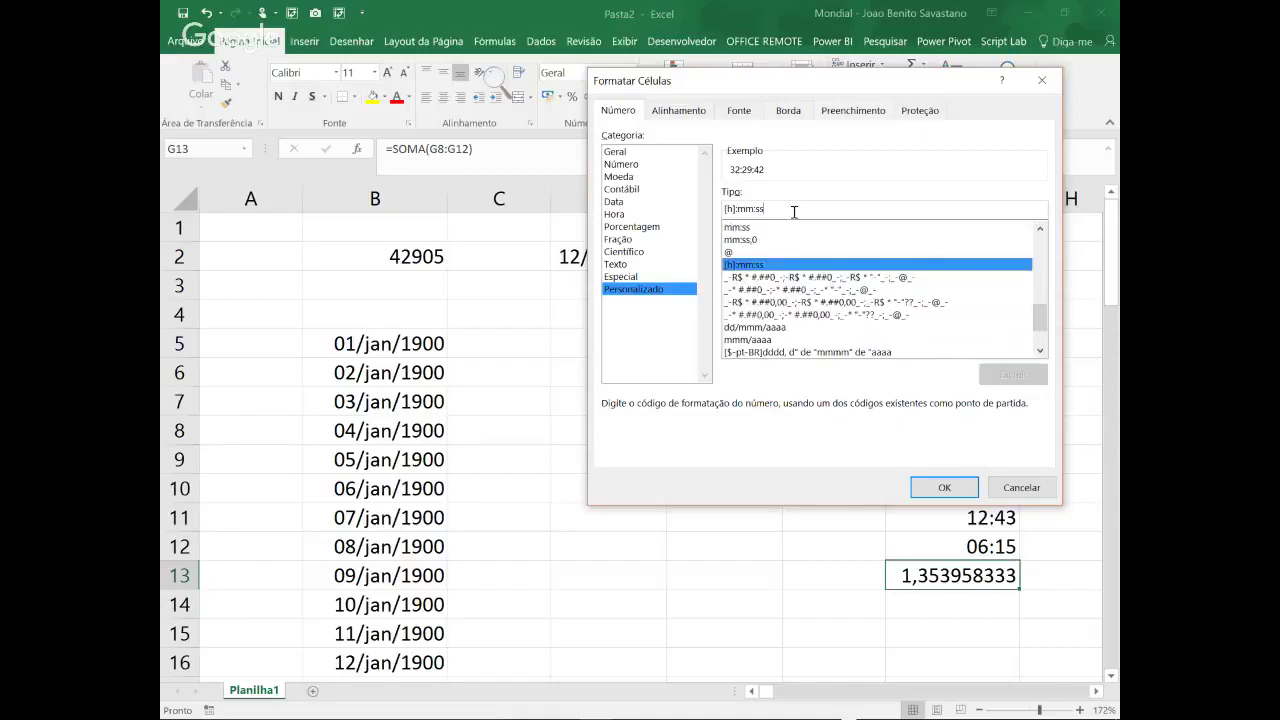
key(BackSpace)
key(BackSpace)
key(BackSpace)
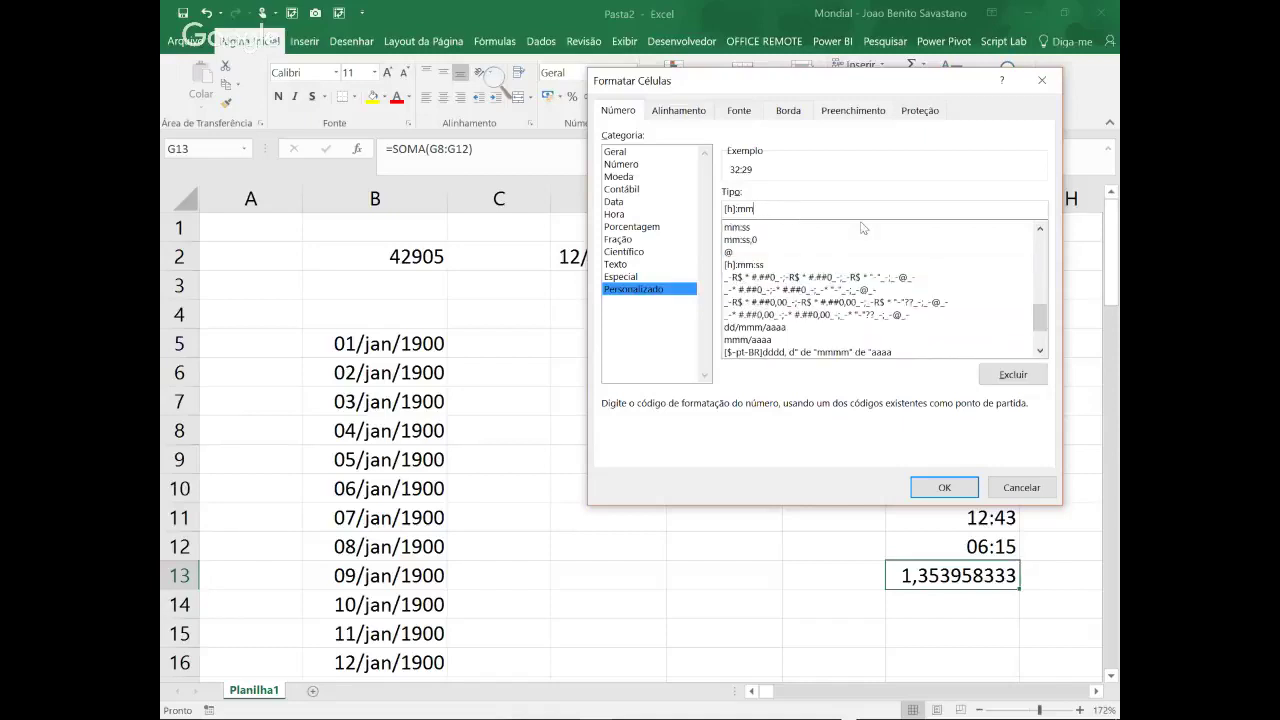
click(945, 488)
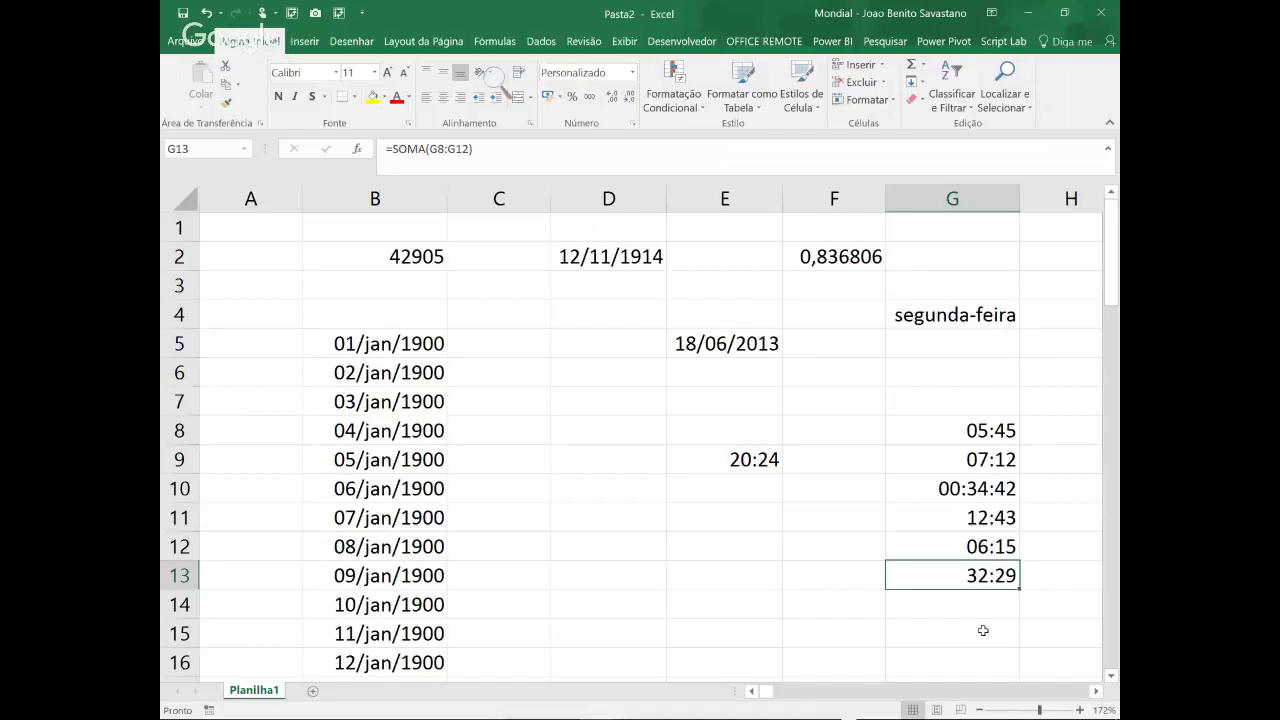
Open the recent workbook Horas.xlsx and reduce the height of its formula bar
mouse_move(1005, 708)
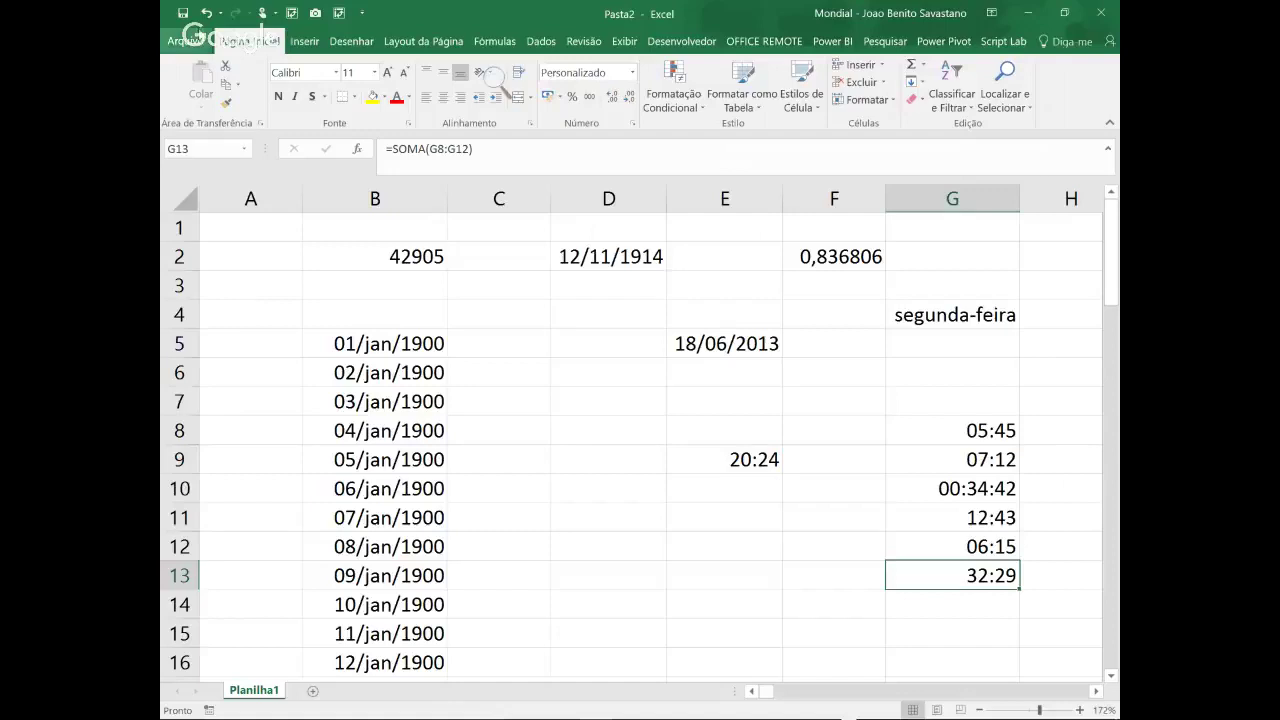
click(185, 41)
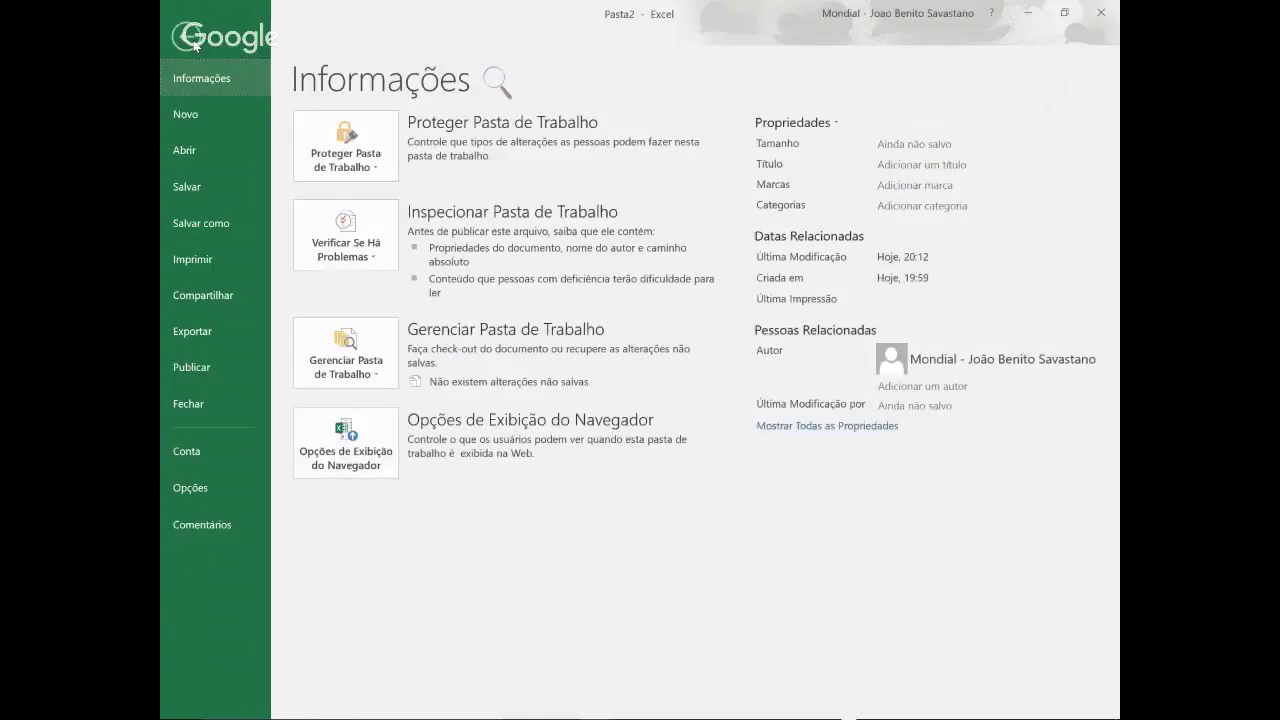
click(185, 150)
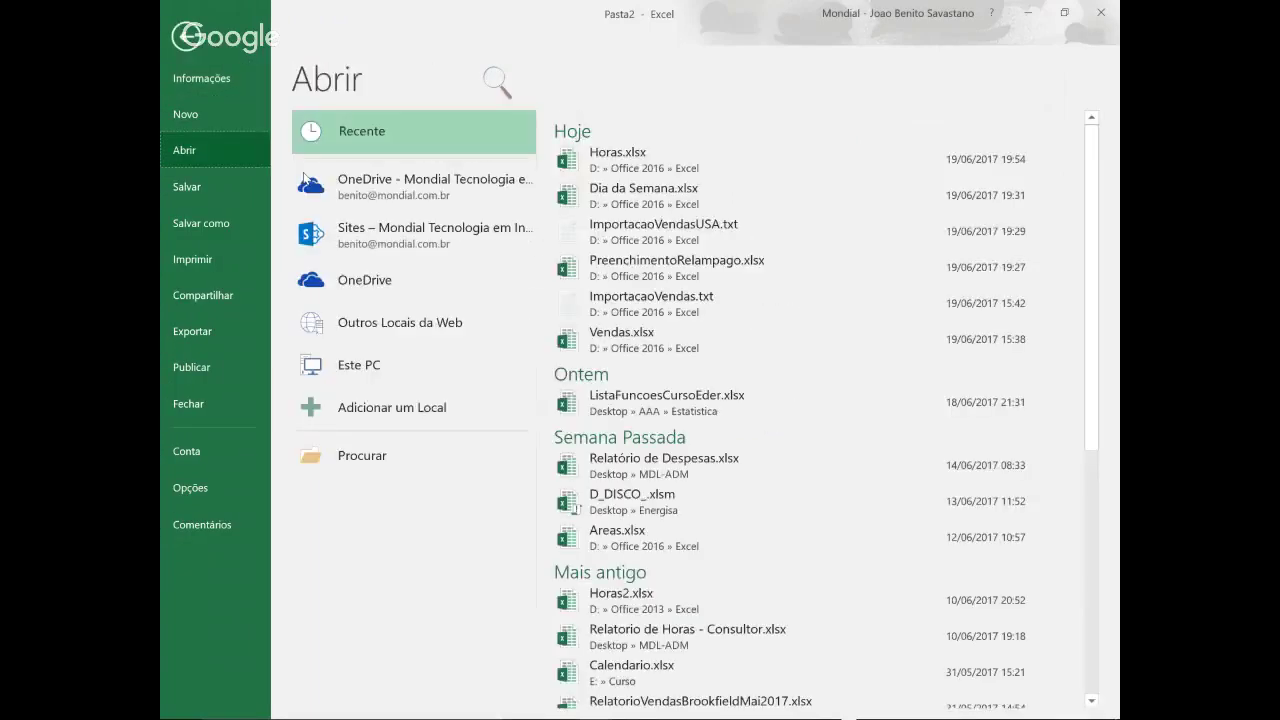
click(617, 152)
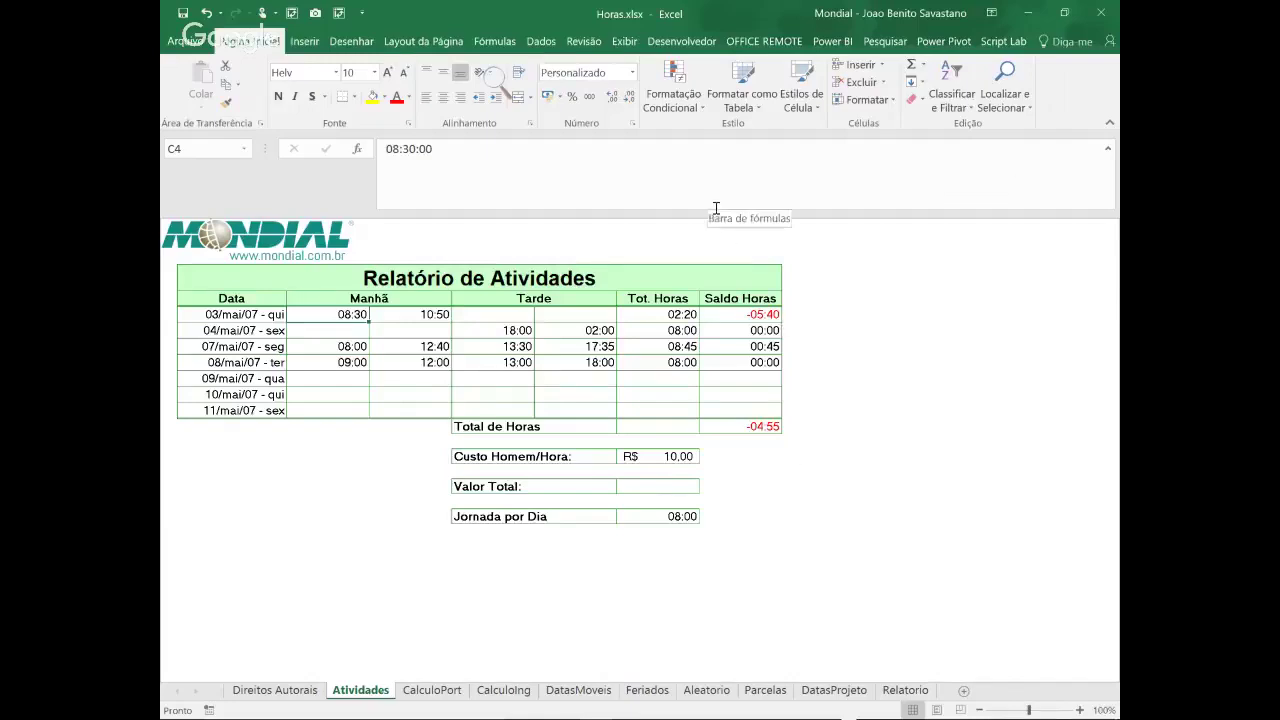
drag(715, 210, 715, 176)
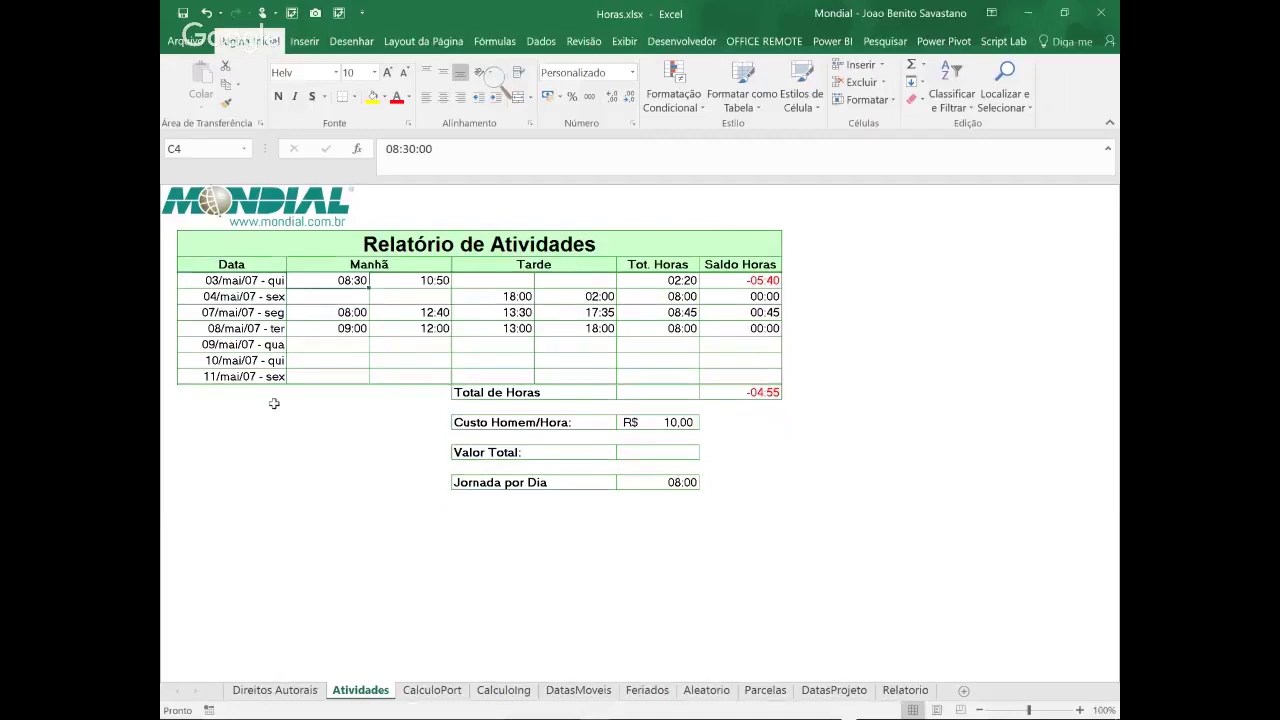
Check the date in B4 and the morning start and end times in C4 and D4 of the activity report
click(200, 282)
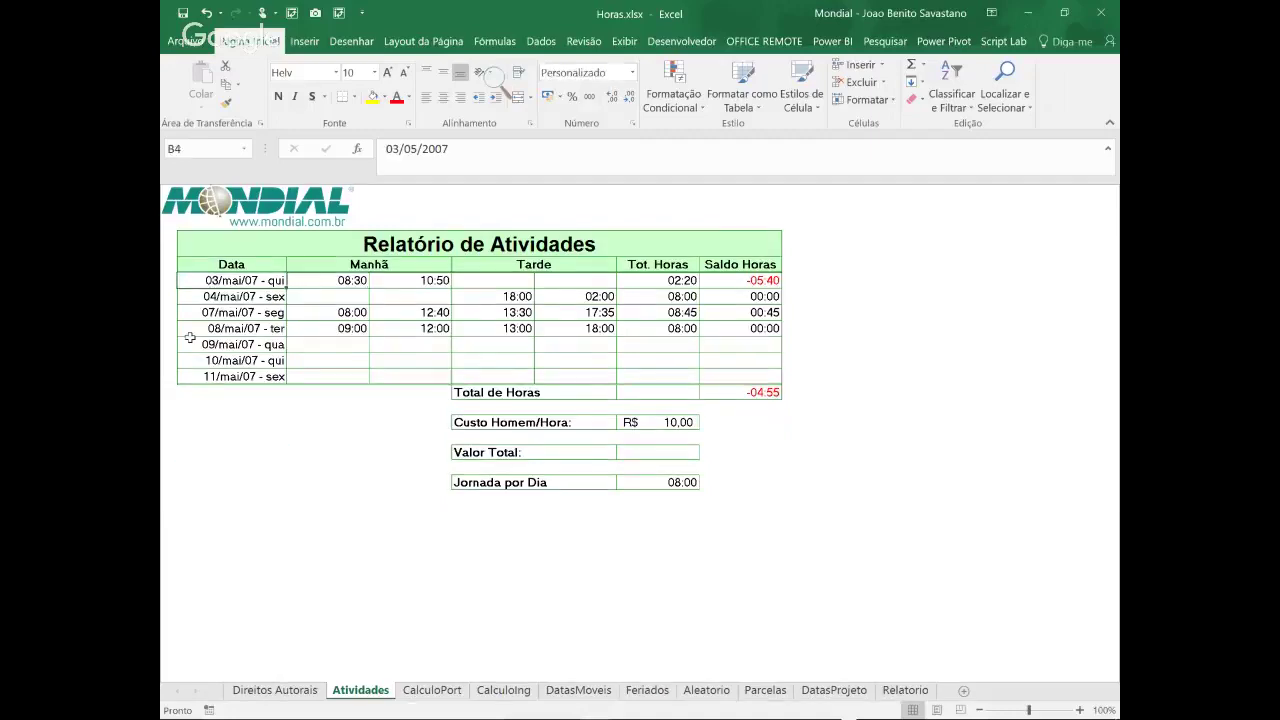
click(324, 282)
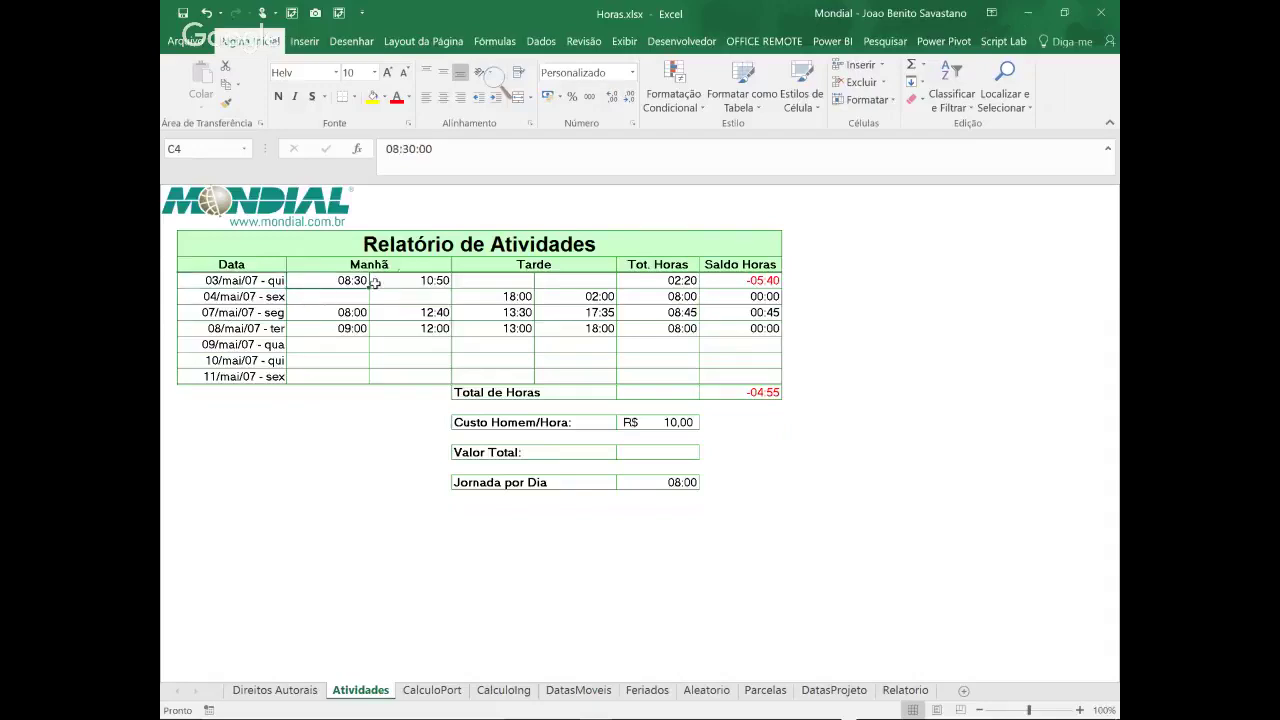
click(410, 278)
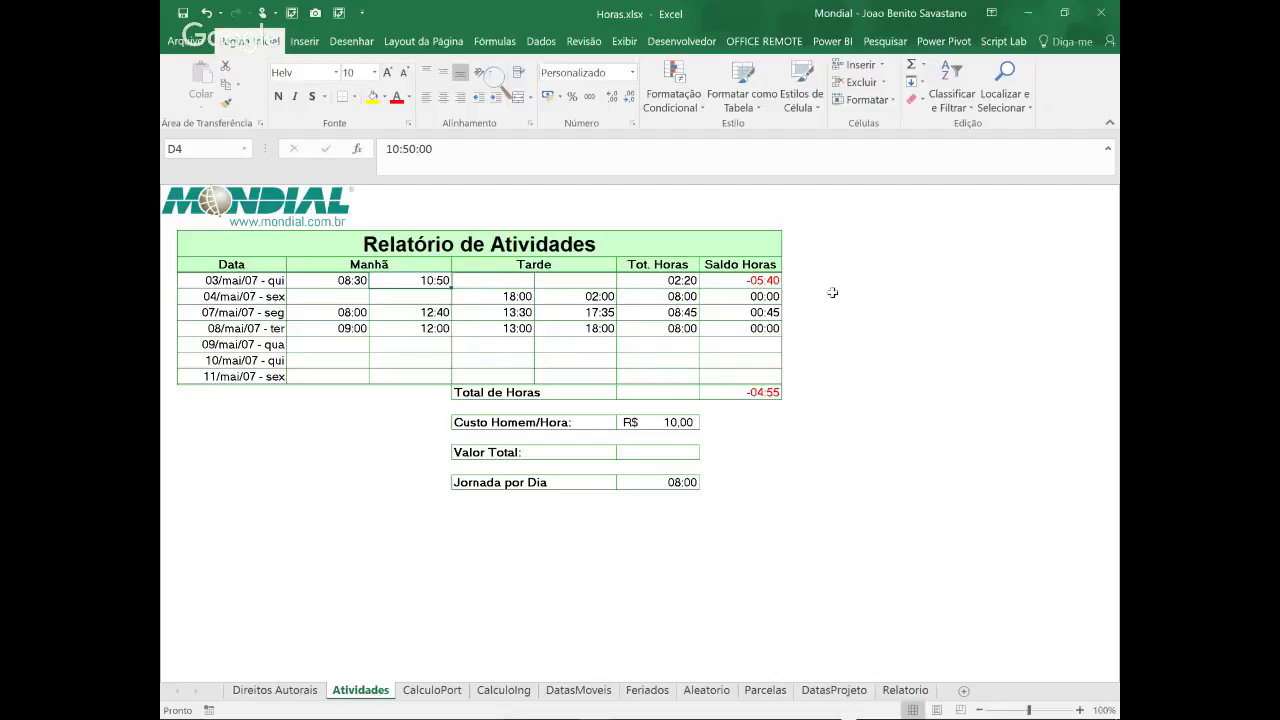
Calculate the morning's worked time in L4 with the formula =D4-C4
click(928, 279)
text(=)
click(418, 282)
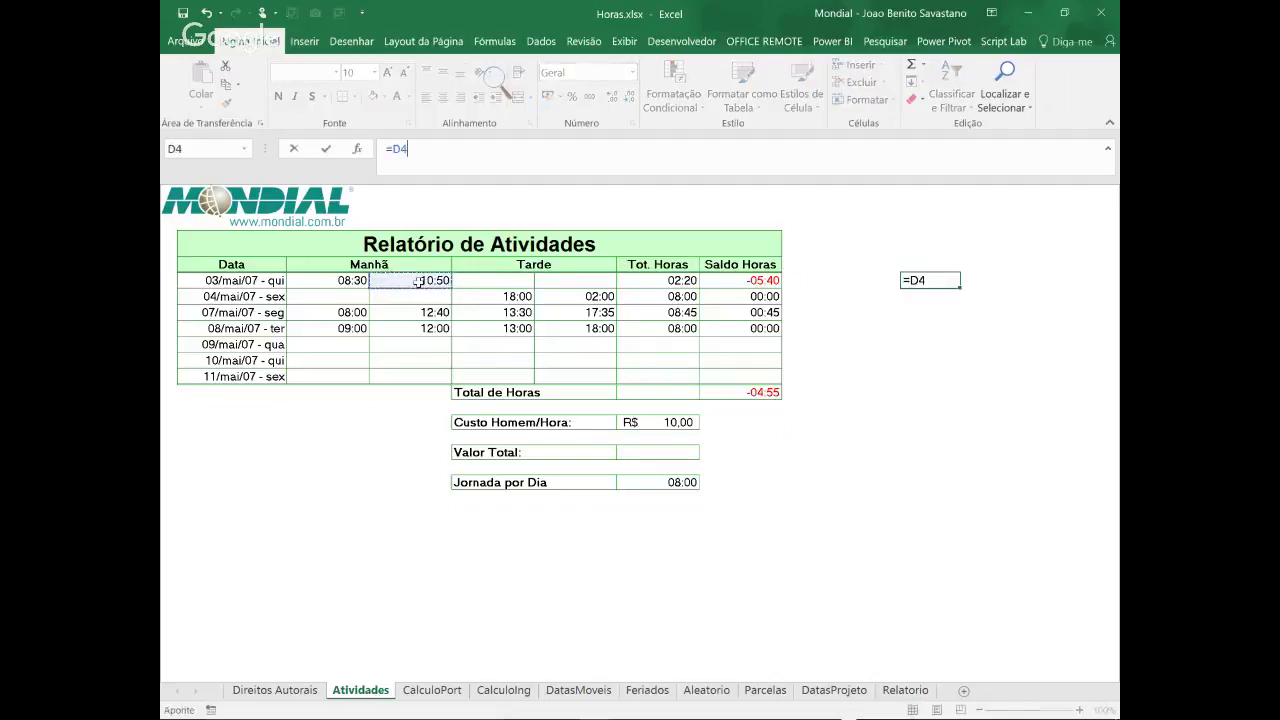
text(-)
click(352, 281)
key(ctrl+Return)
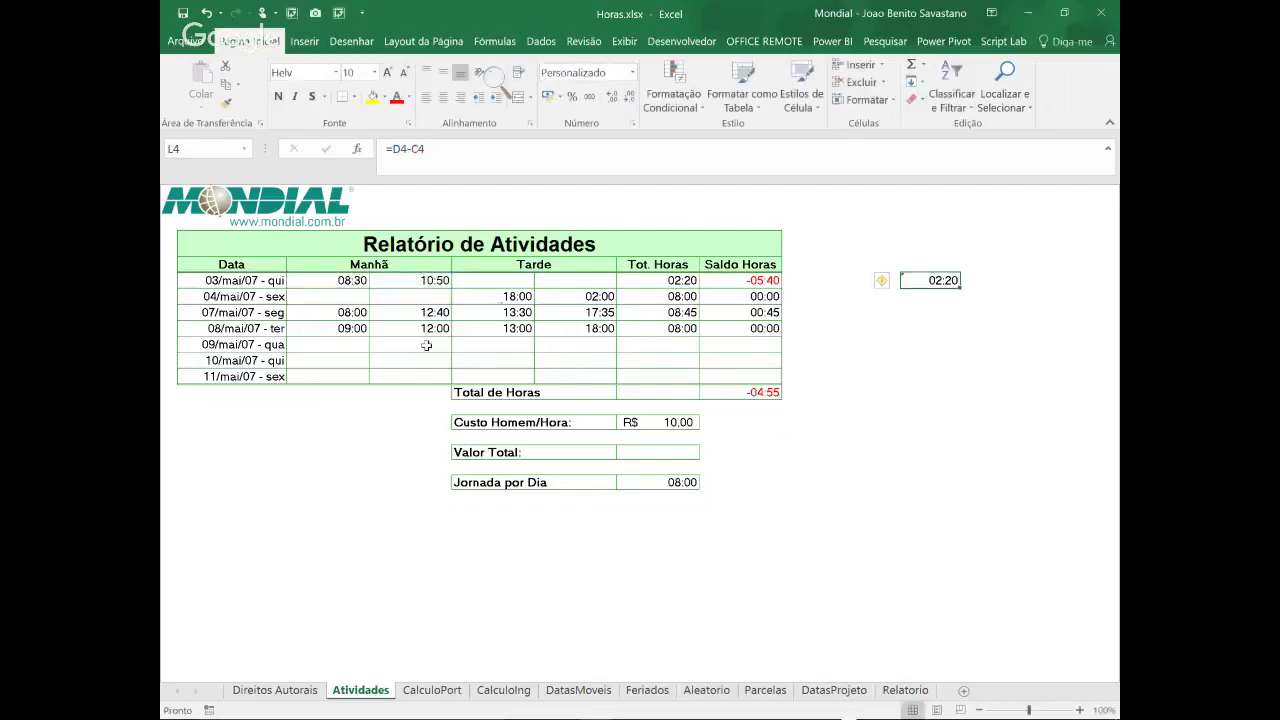
Calculate the overnight shift's duration in L5 with the formula =F5-E5
click(495, 294)
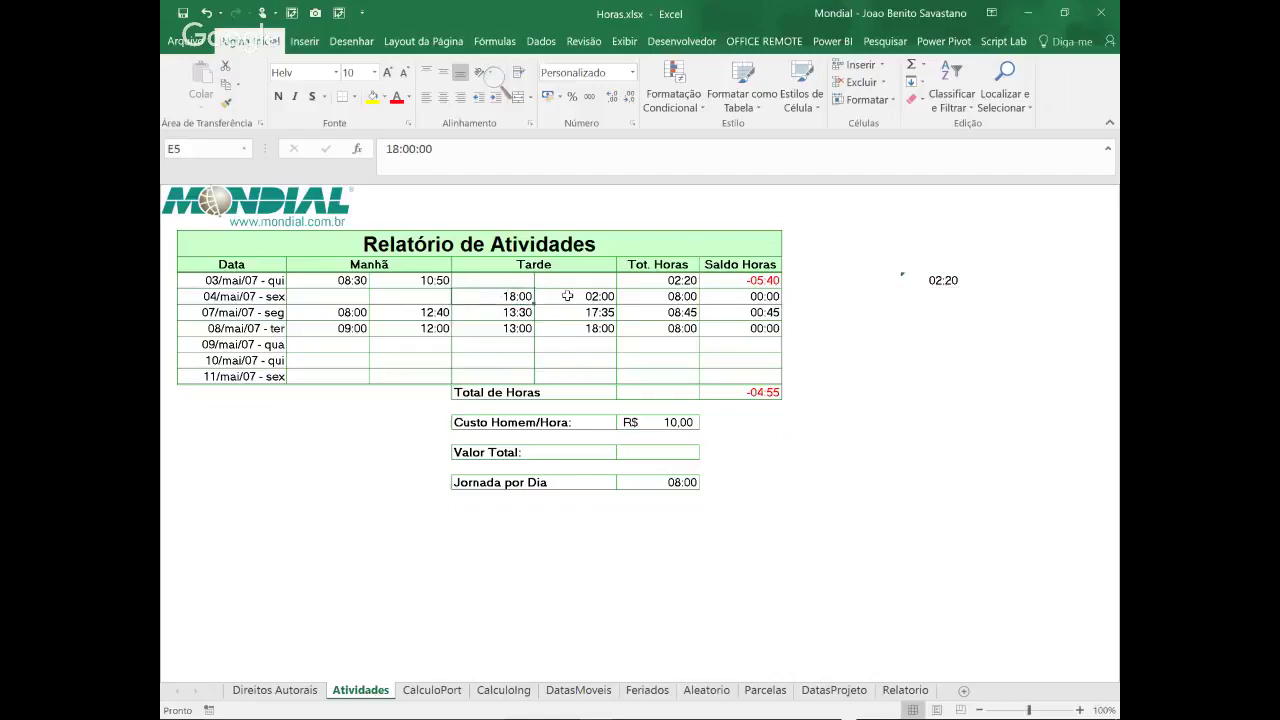
click(946, 294)
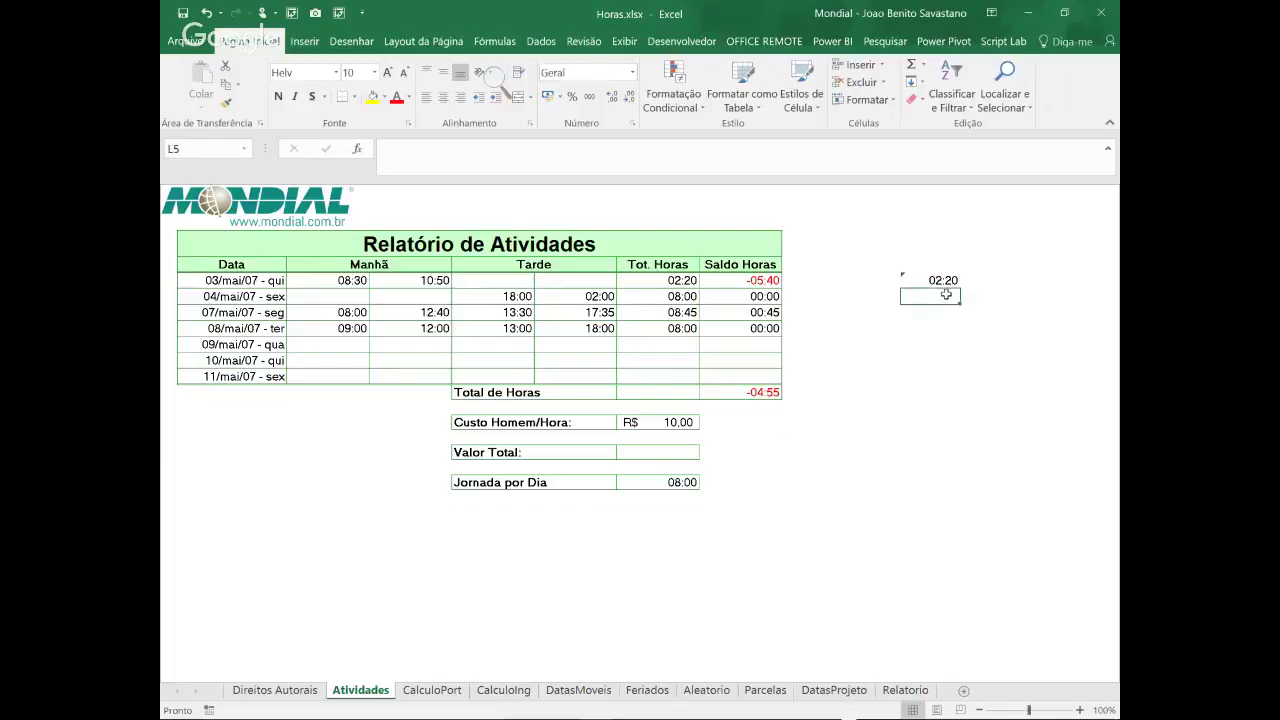
text(=)
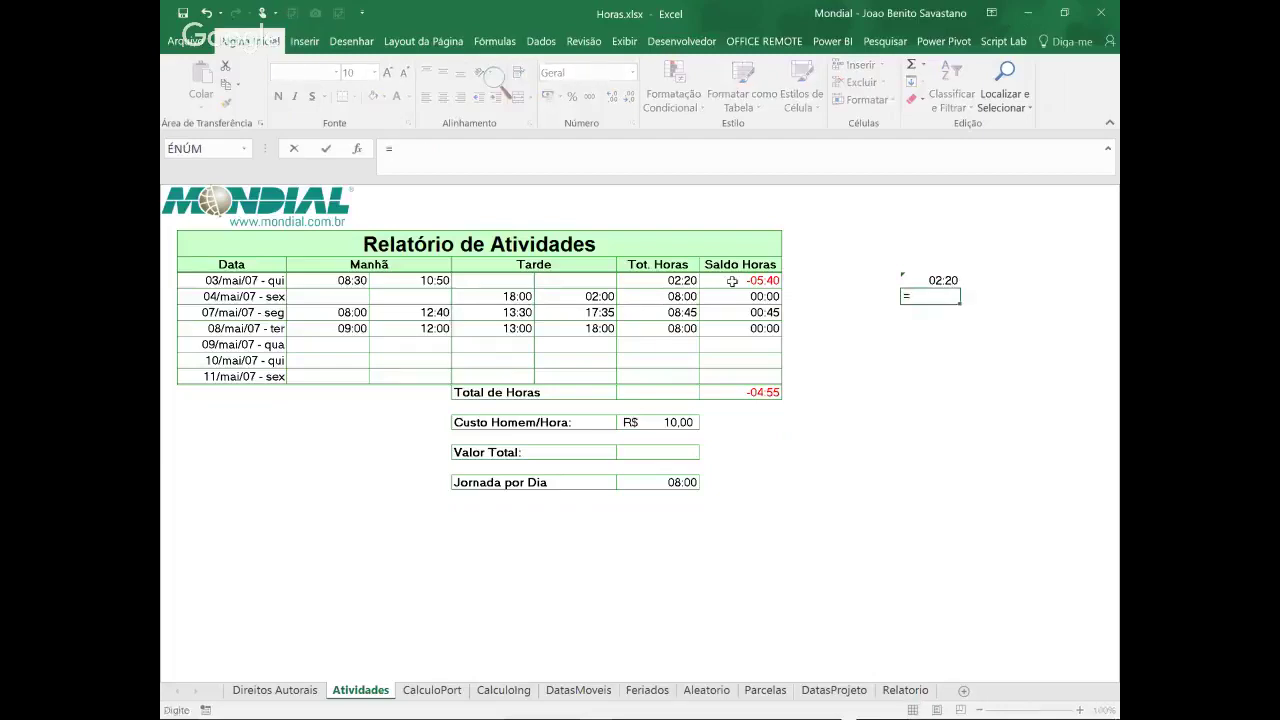
click(587, 297)
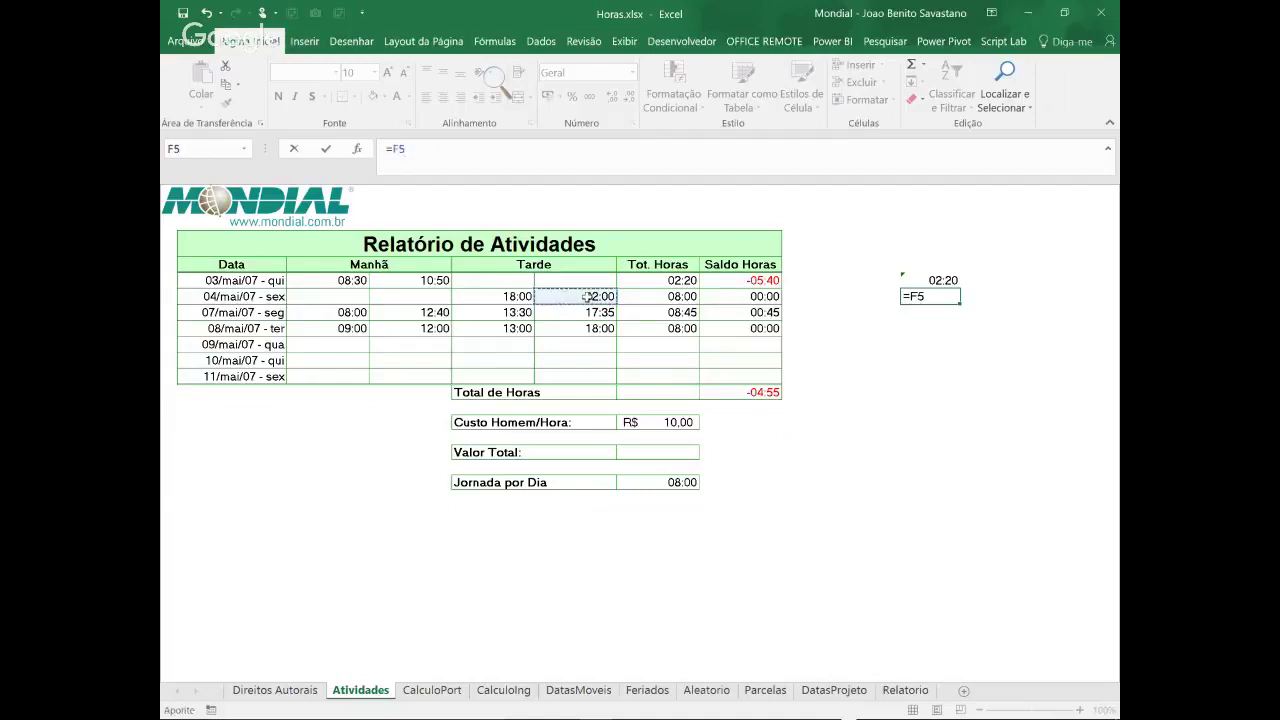
text(-)
click(515, 297)
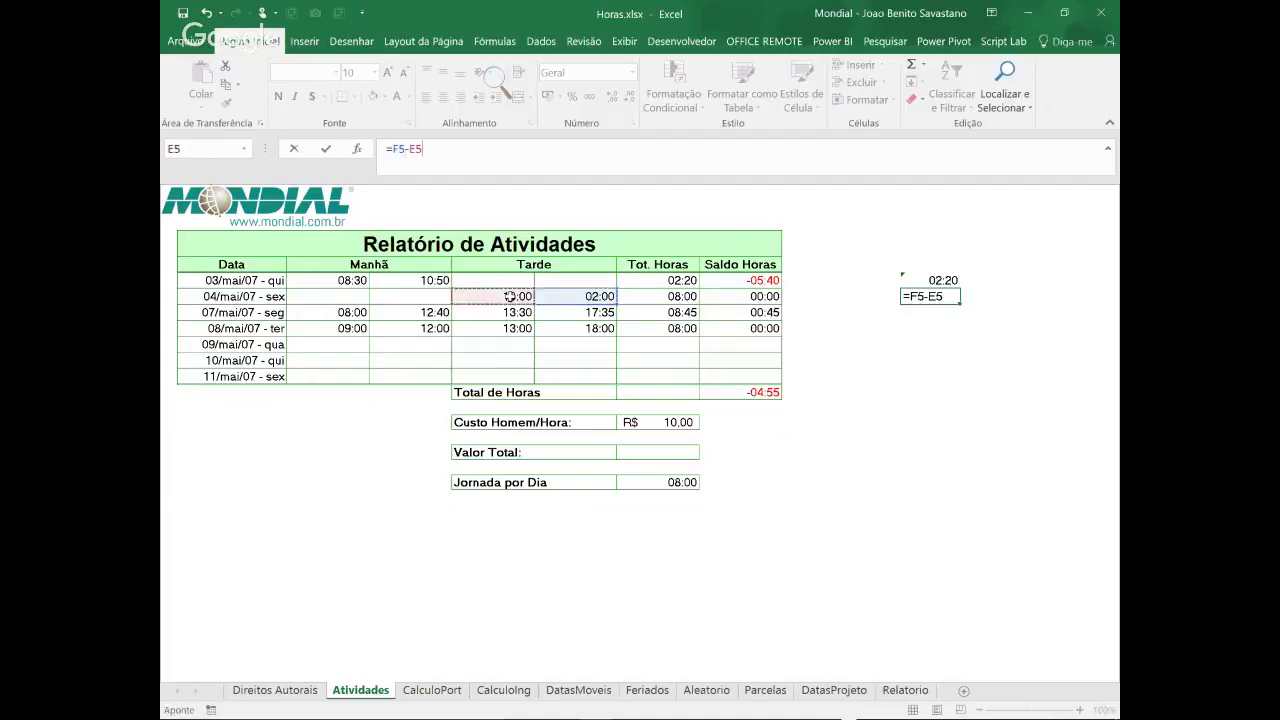
key(Return)
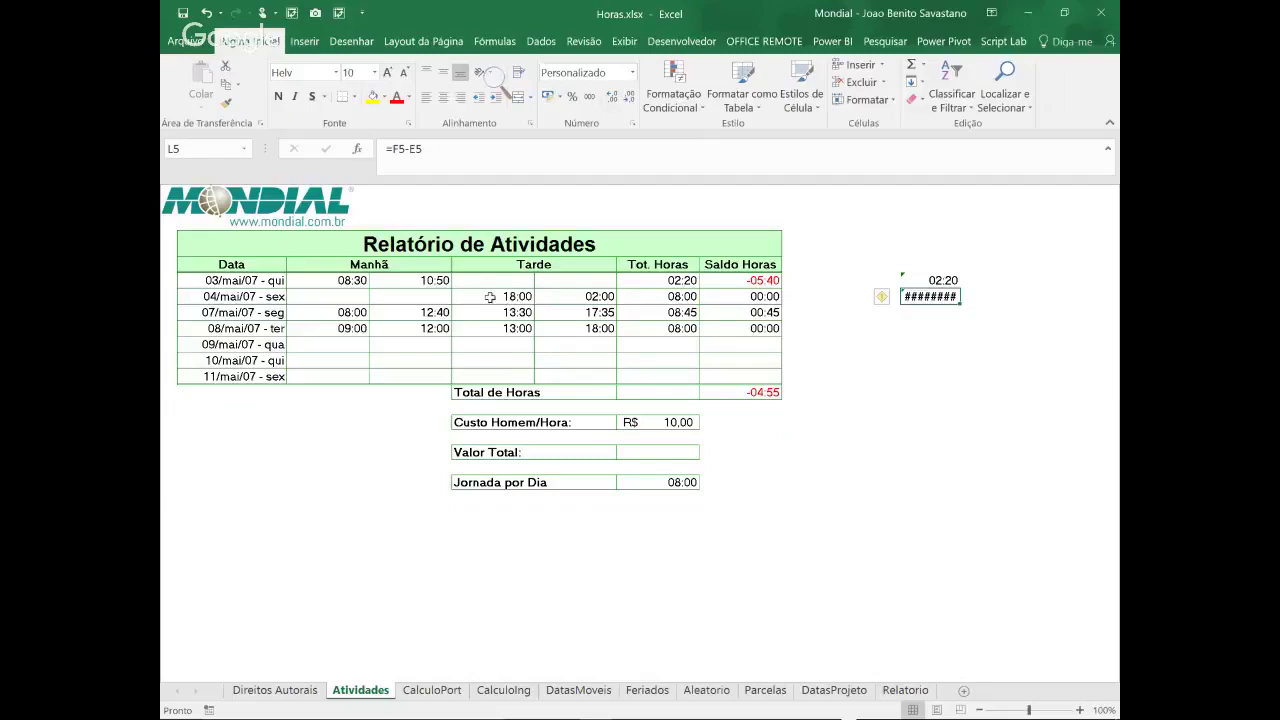
Clear the formats of the times in C4:F5 to examine their stored decimal values, and undo the clearing
click(516, 296)
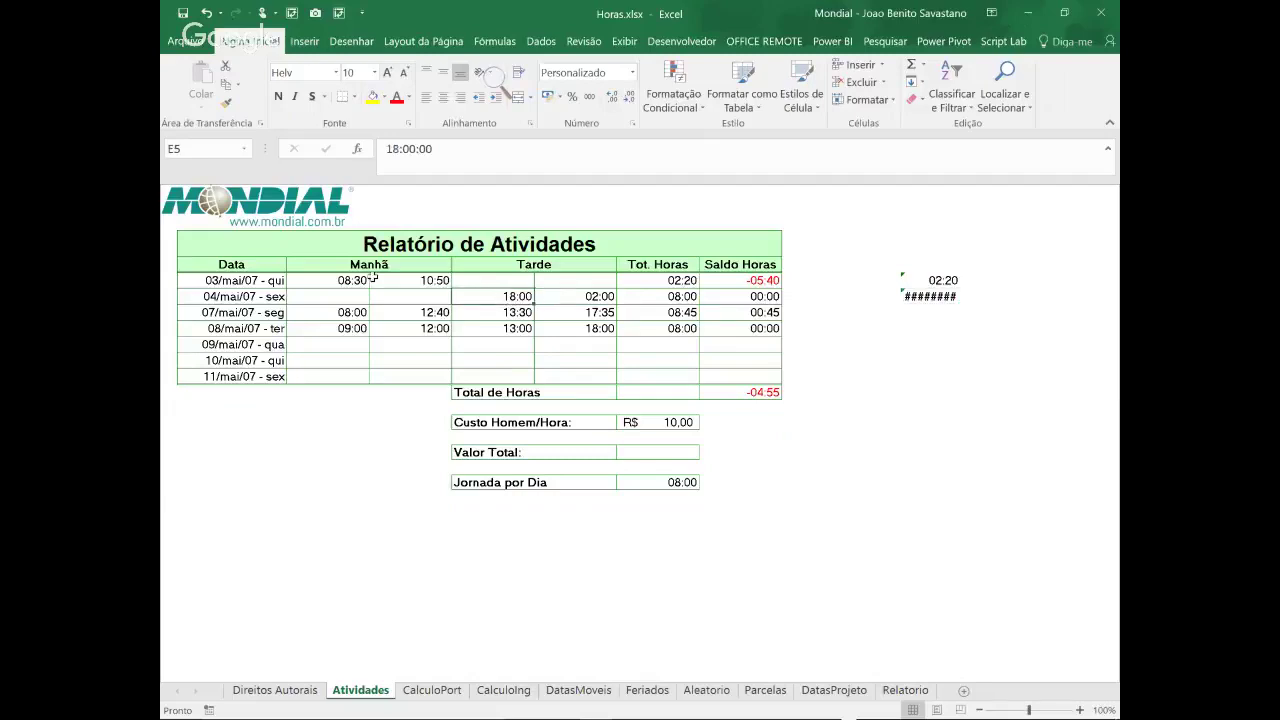
drag(326, 280, 595, 298)
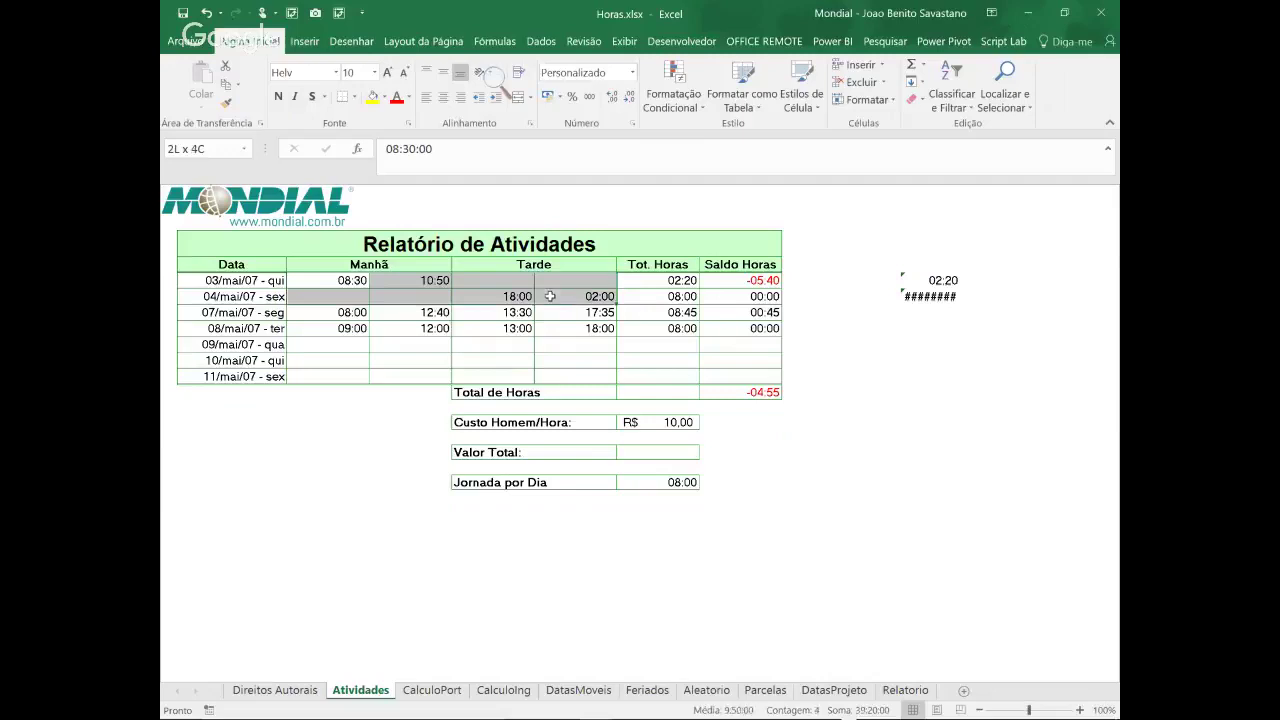
click(922, 100)
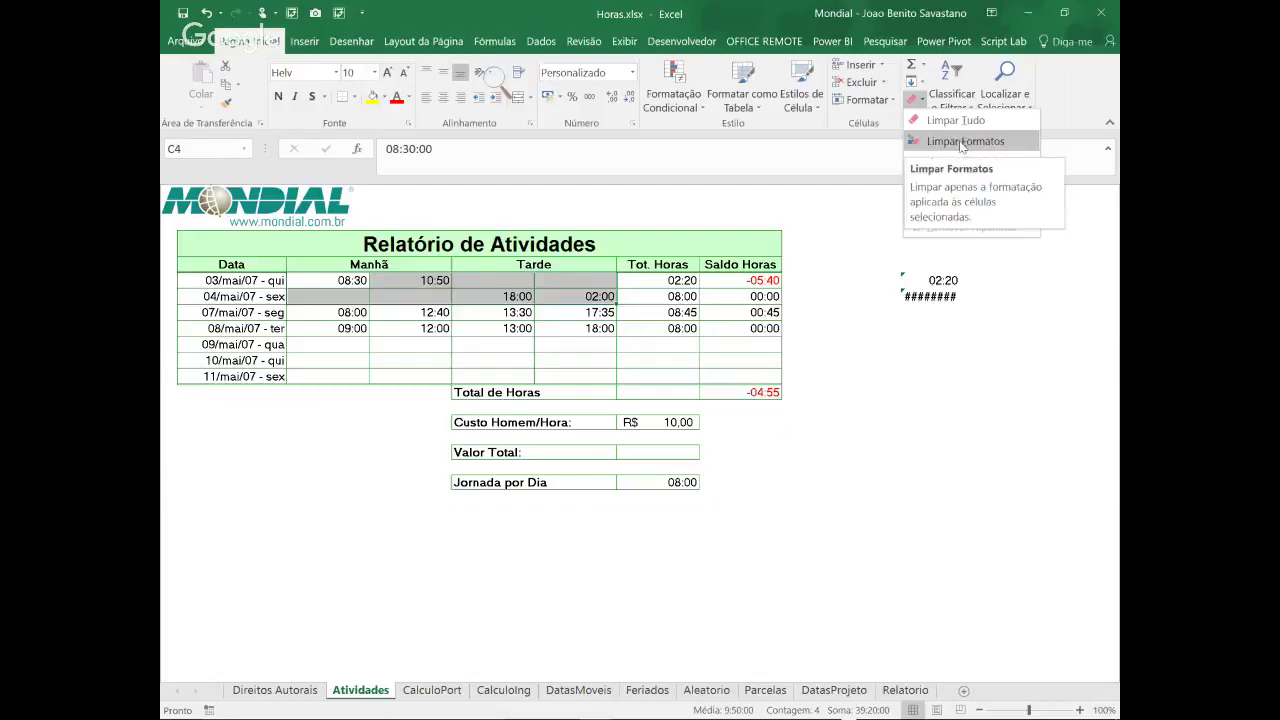
click(962, 141)
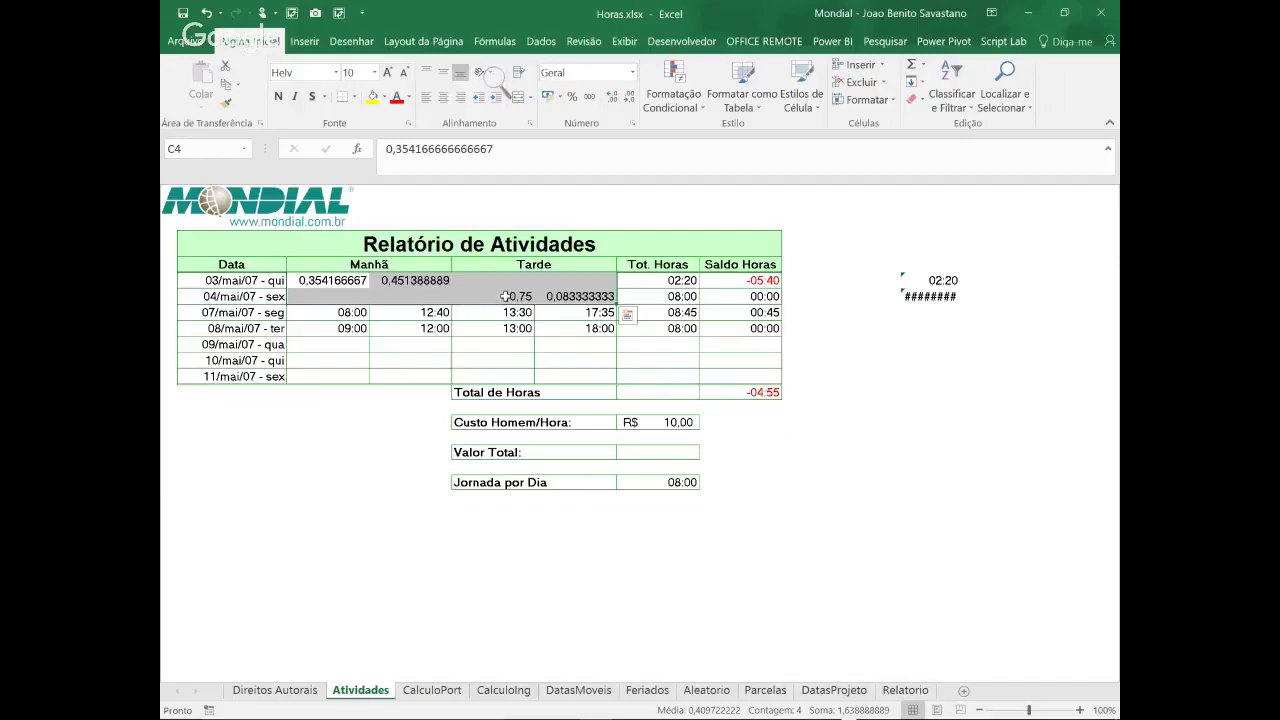
click(207, 12)
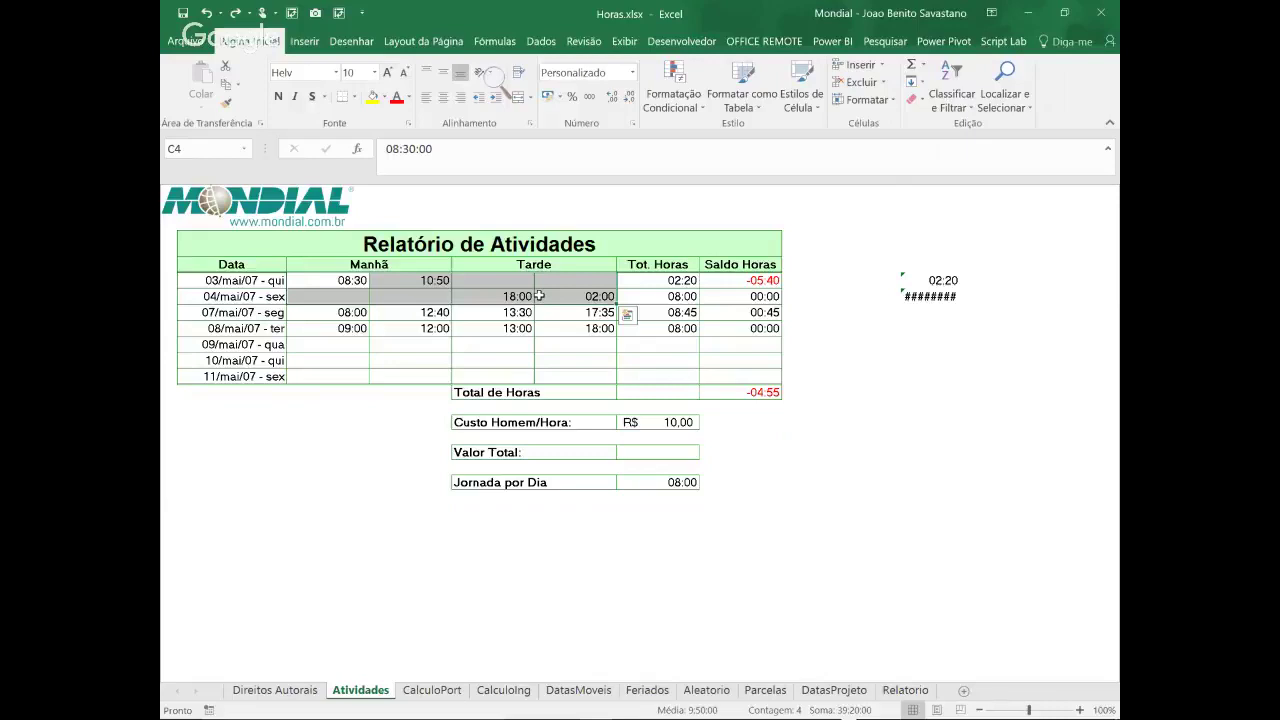
Examine the total hours formula in G5, focusing on its MOD(F5-E5;1) part, and leave it as it is
click(662, 297)
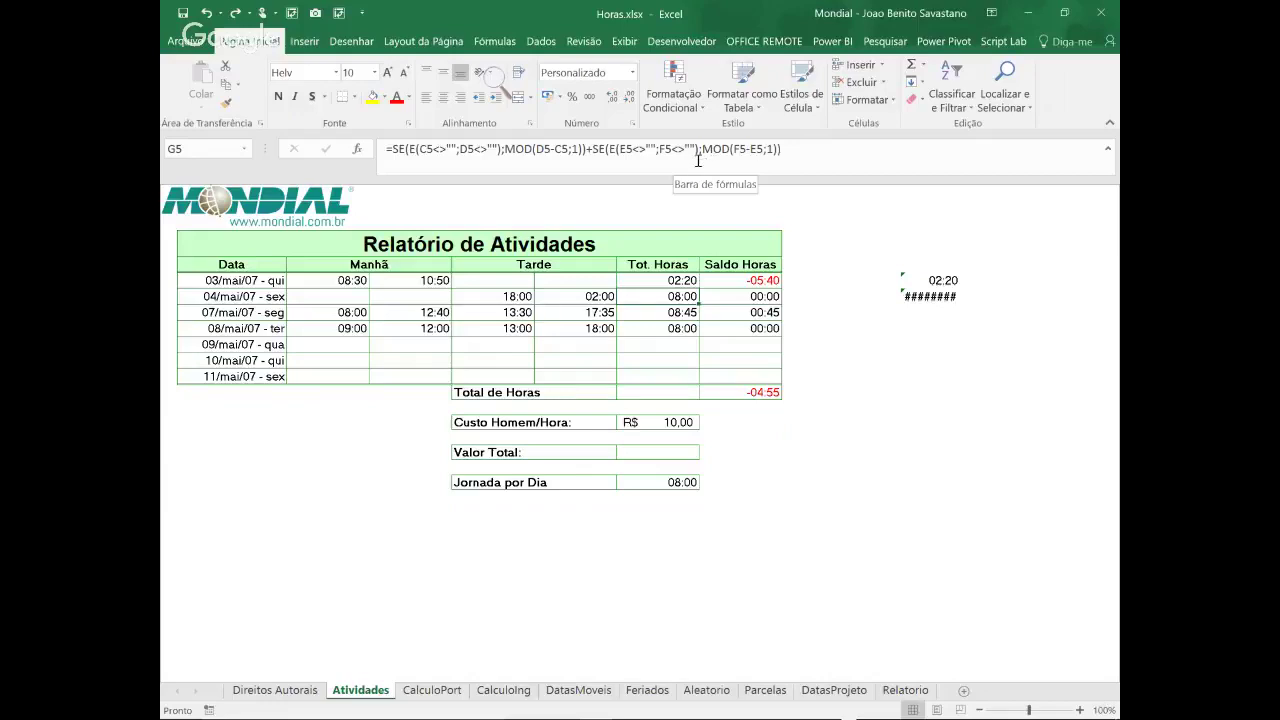
drag(703, 149, 795, 149)
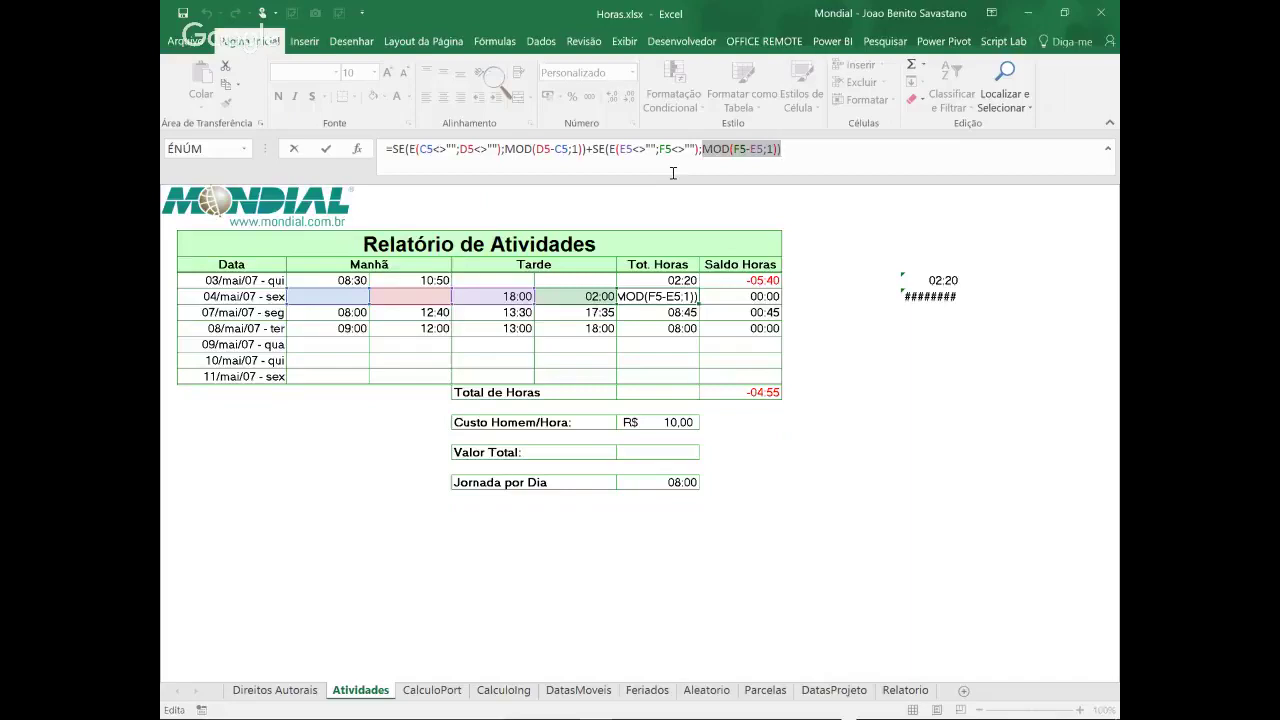
key(ctrl+Return)
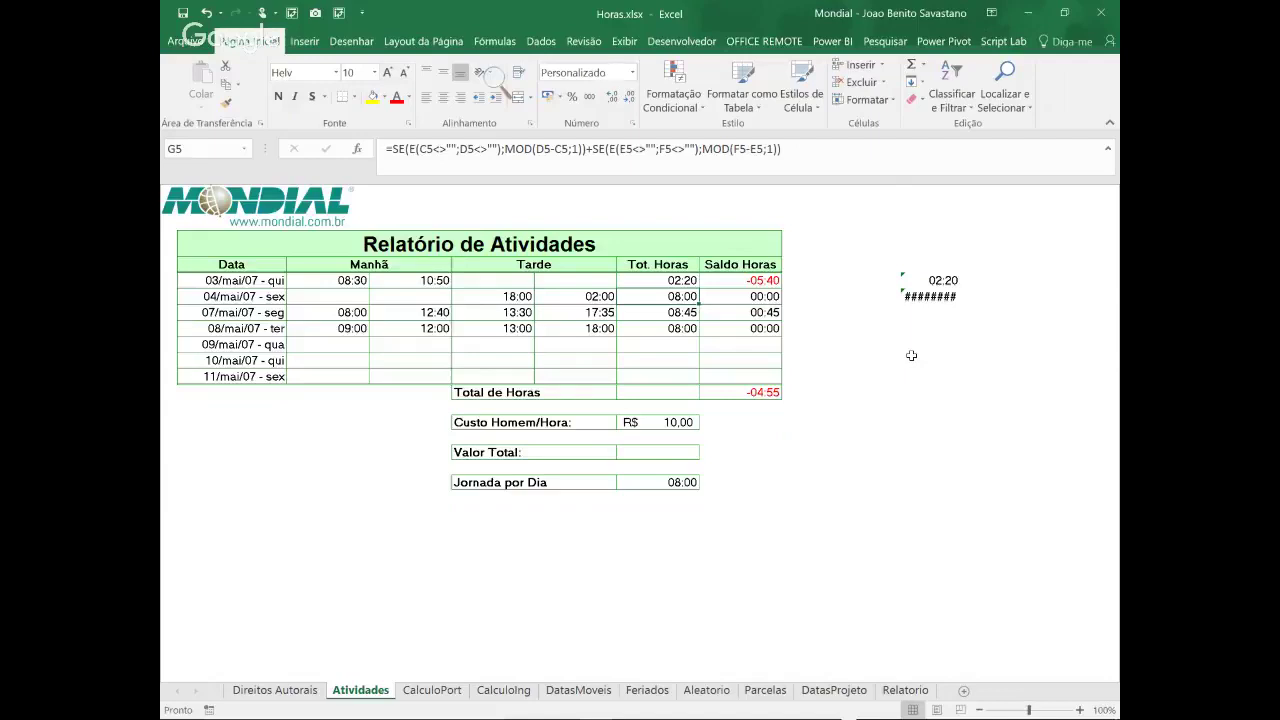
Sum the daily hours G4:G10 in the Total de Horas cell with the formula =SOMA(HorasDia)
click(663, 392)
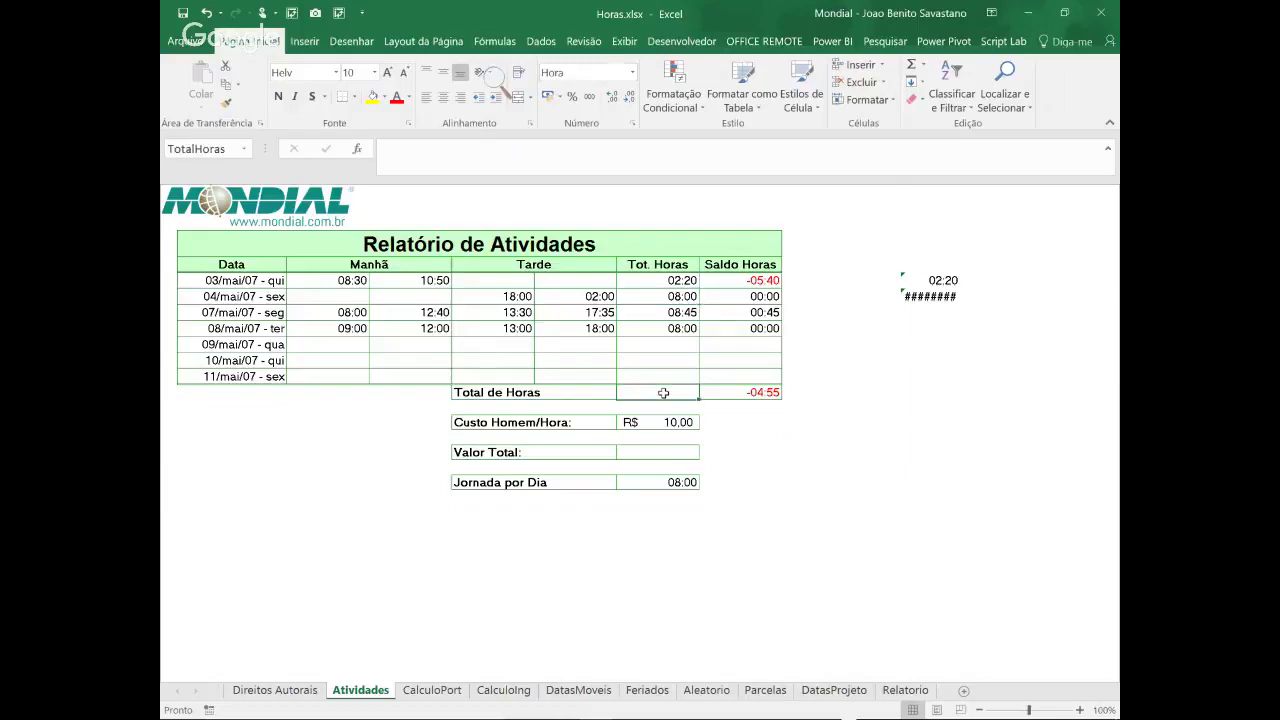
key(alt+equal)
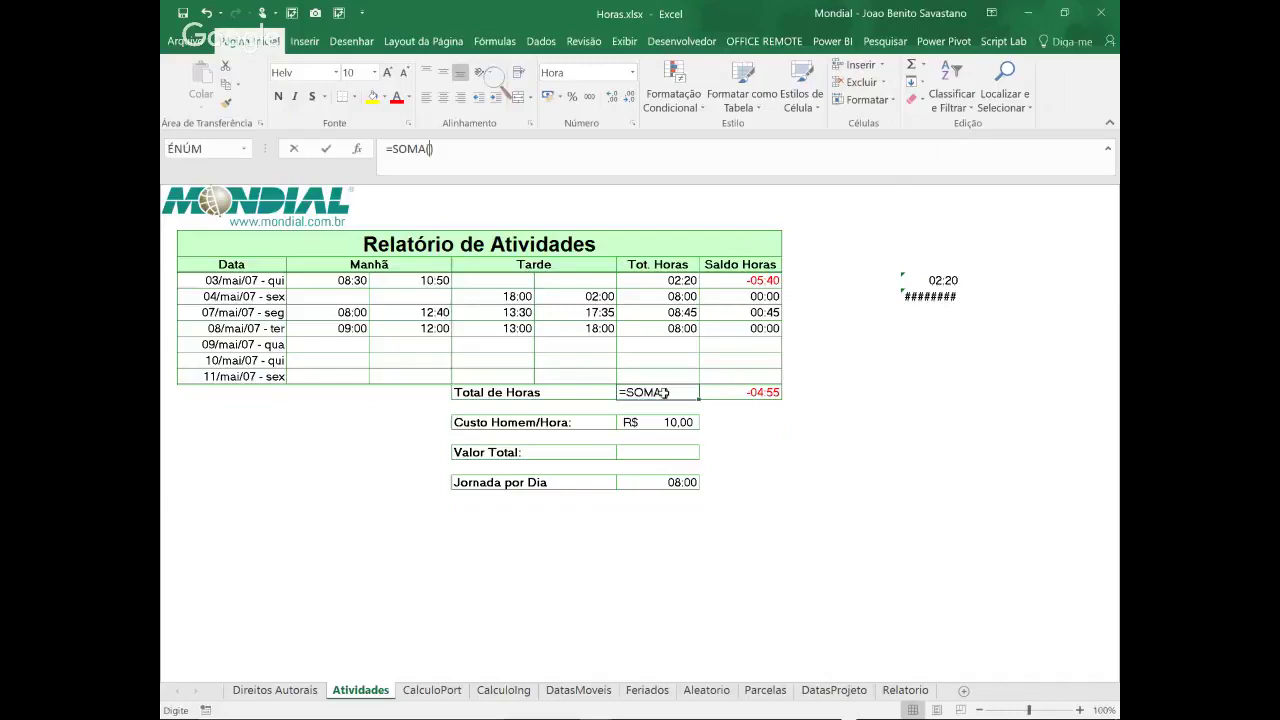
click(660, 280)
drag(660, 280, 658, 376)
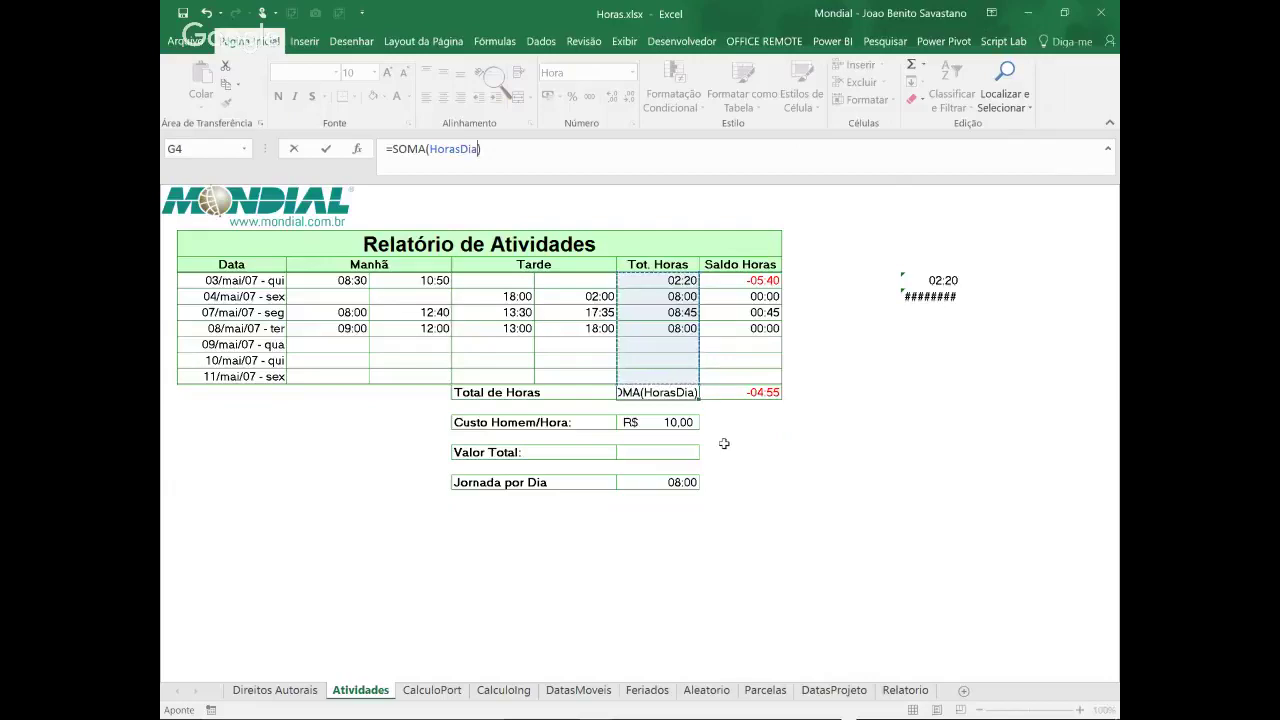
key(ctrl+Return)
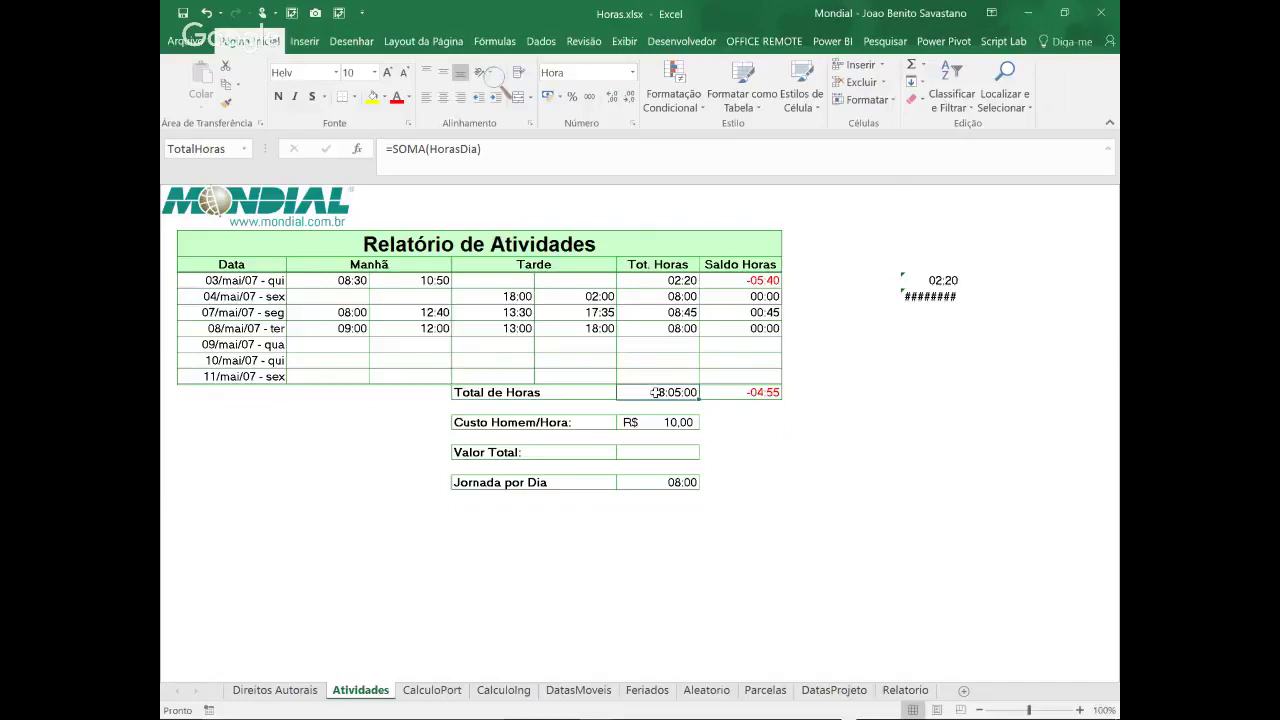
Apply the custom number format [h]:mm to the Total de Horas cell
key(ctrl+1)
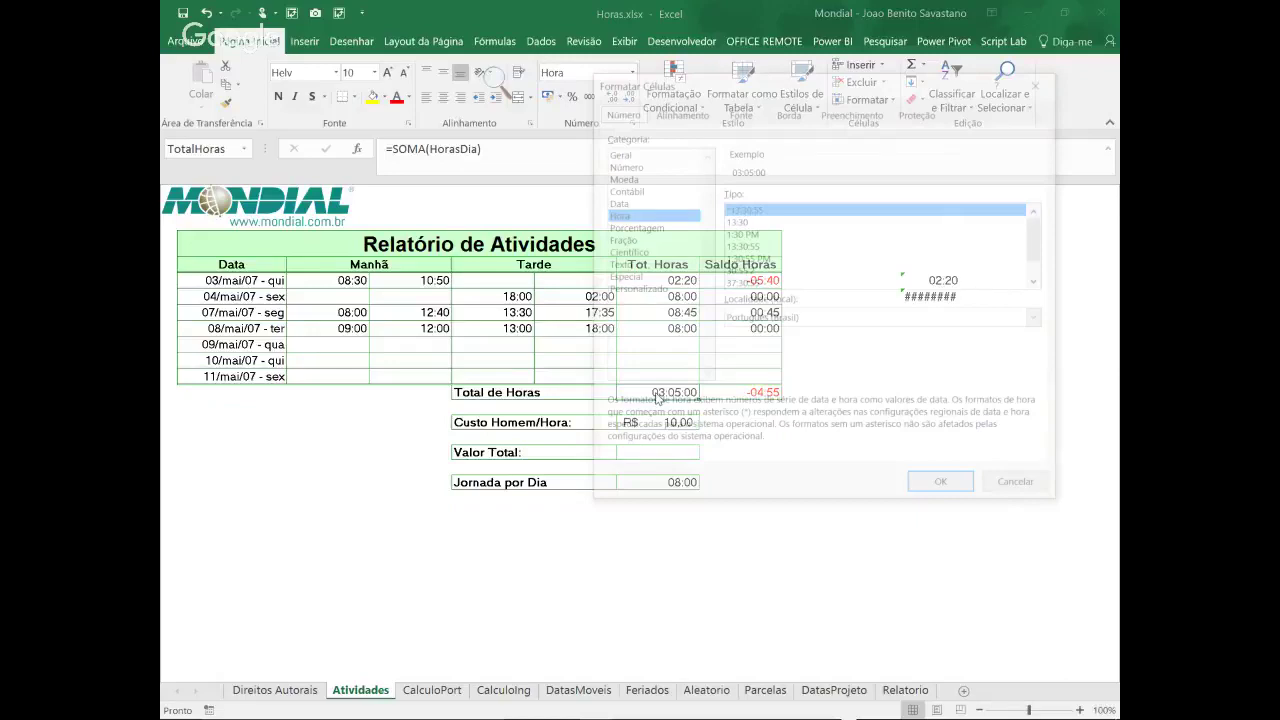
click(637, 290)
drag(1040, 314, 1040, 326)
click(744, 278)
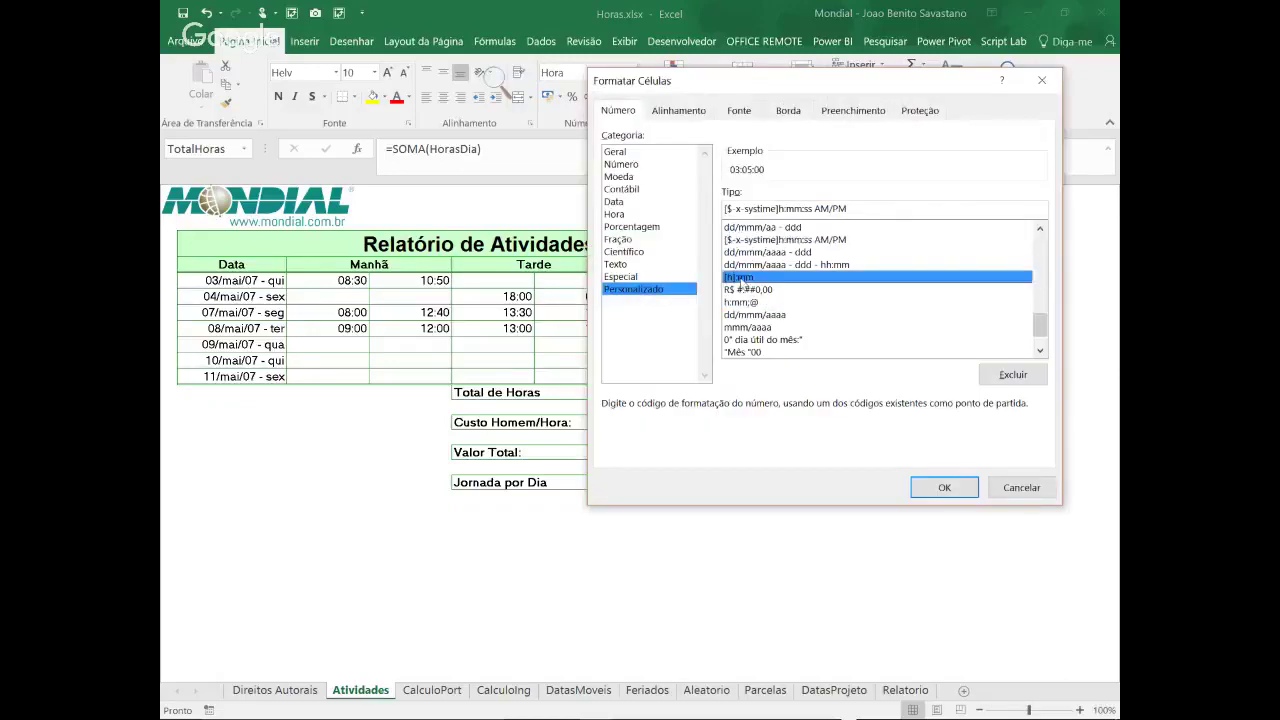
click(953, 489)
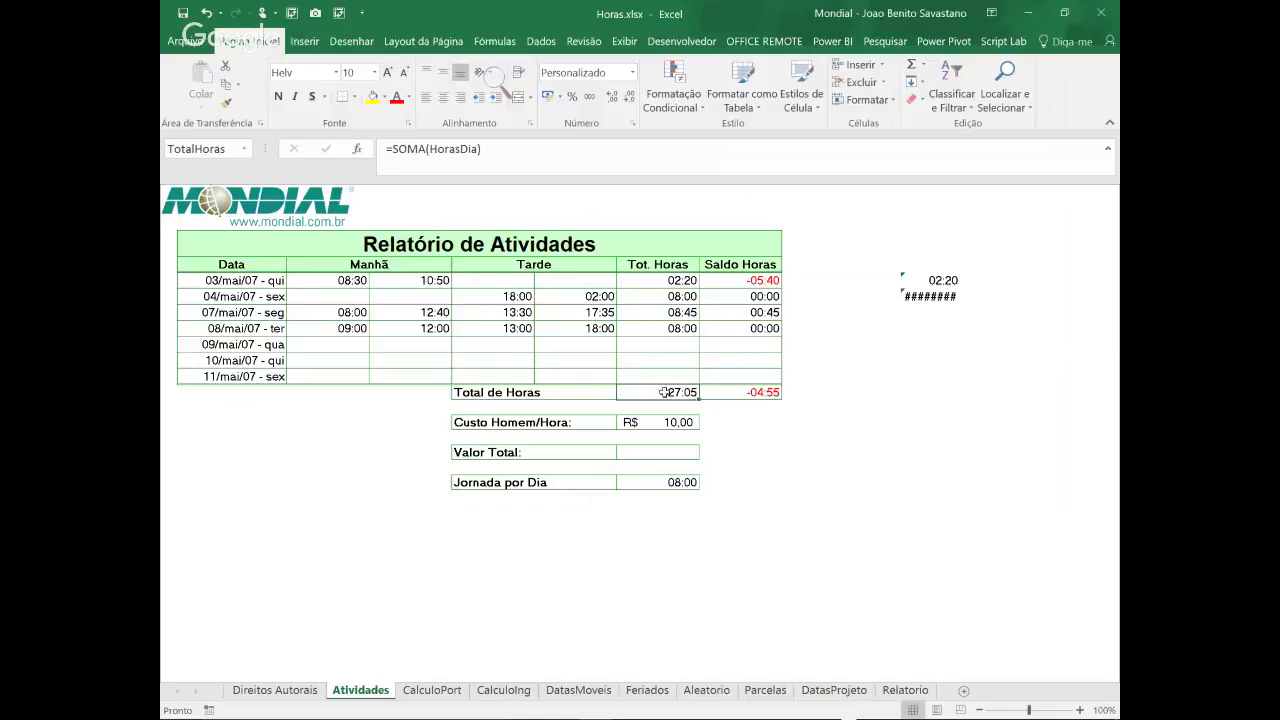
Calculate Valor Total in G15 with the formula =TotalHoras*CustoHora
click(645, 454)
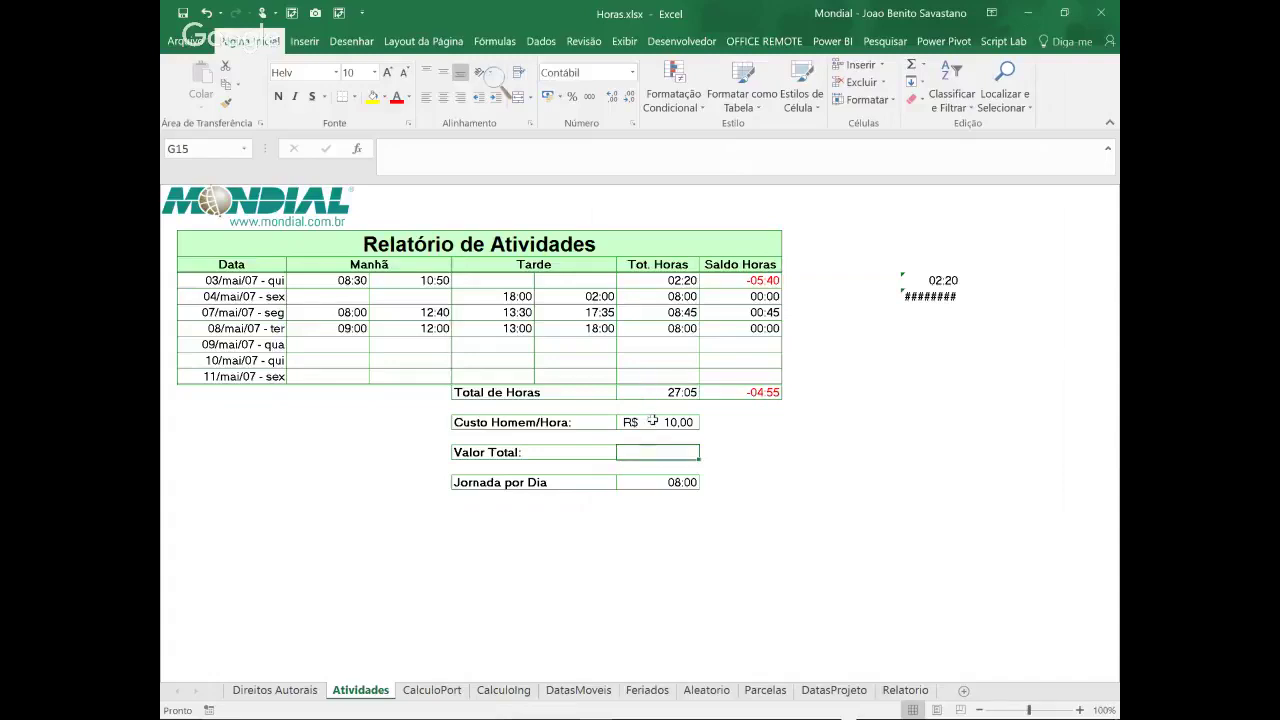
text(=)
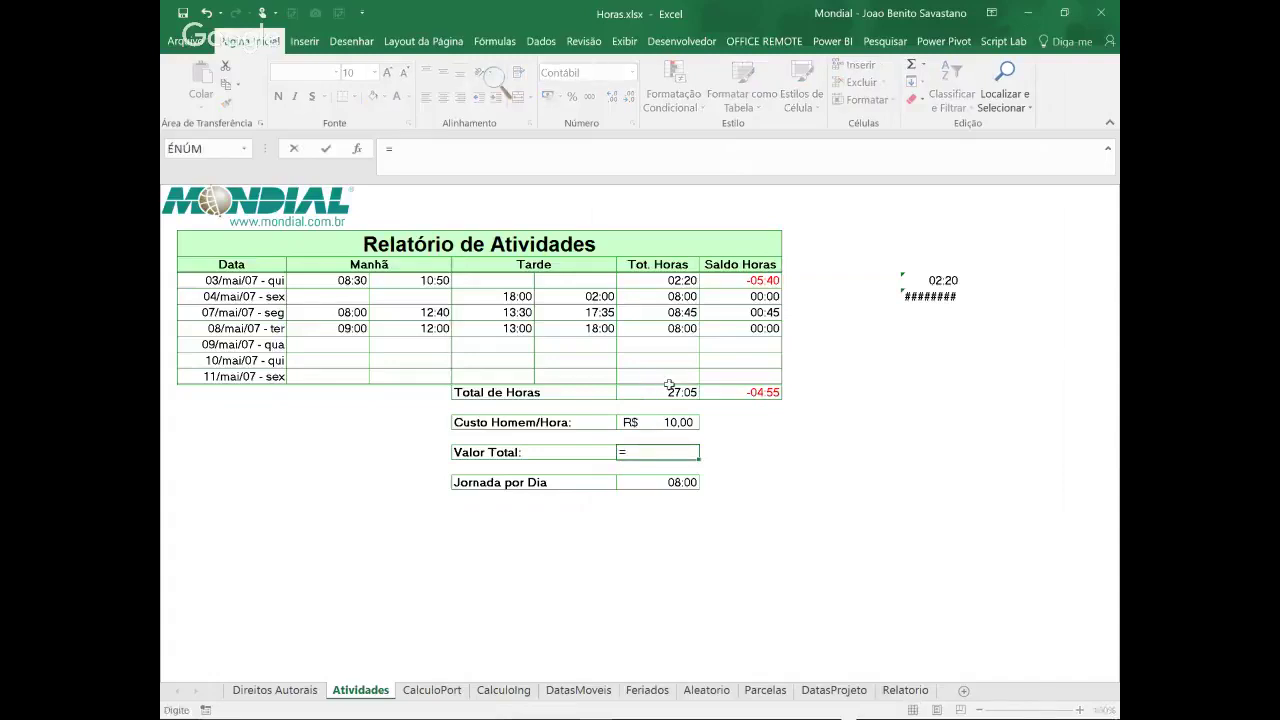
click(668, 391)
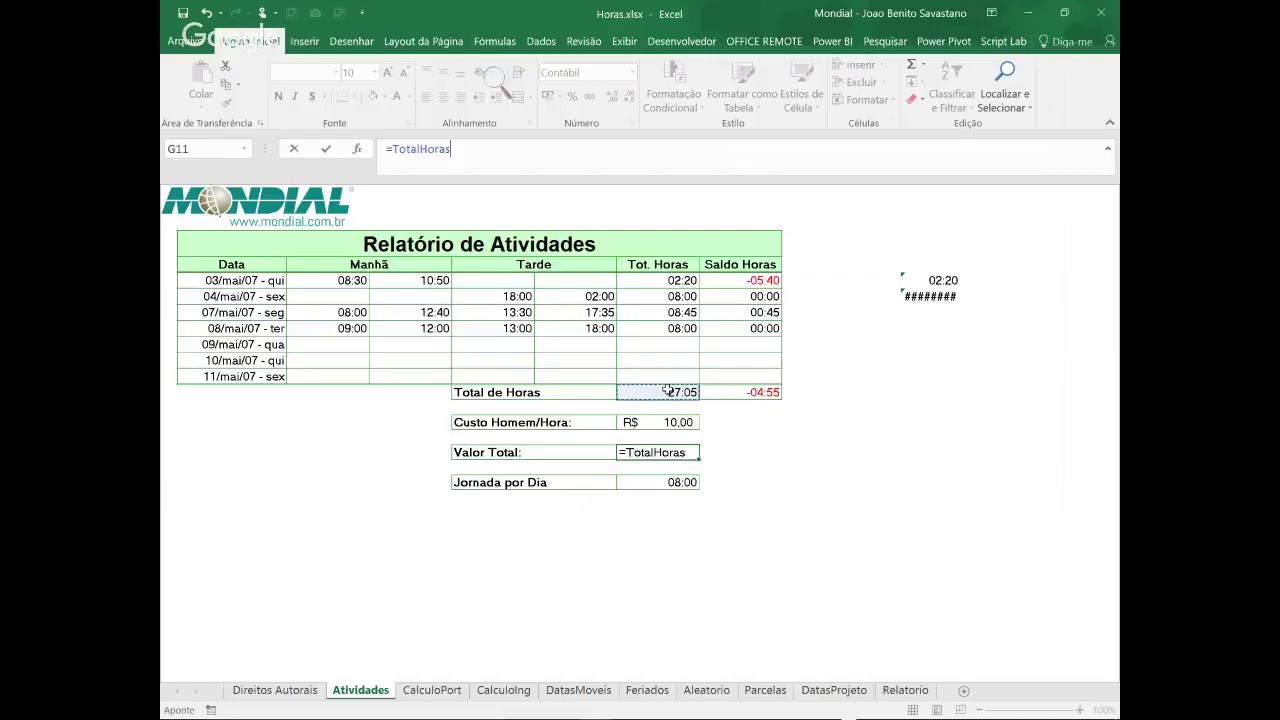
text(*)
click(652, 422)
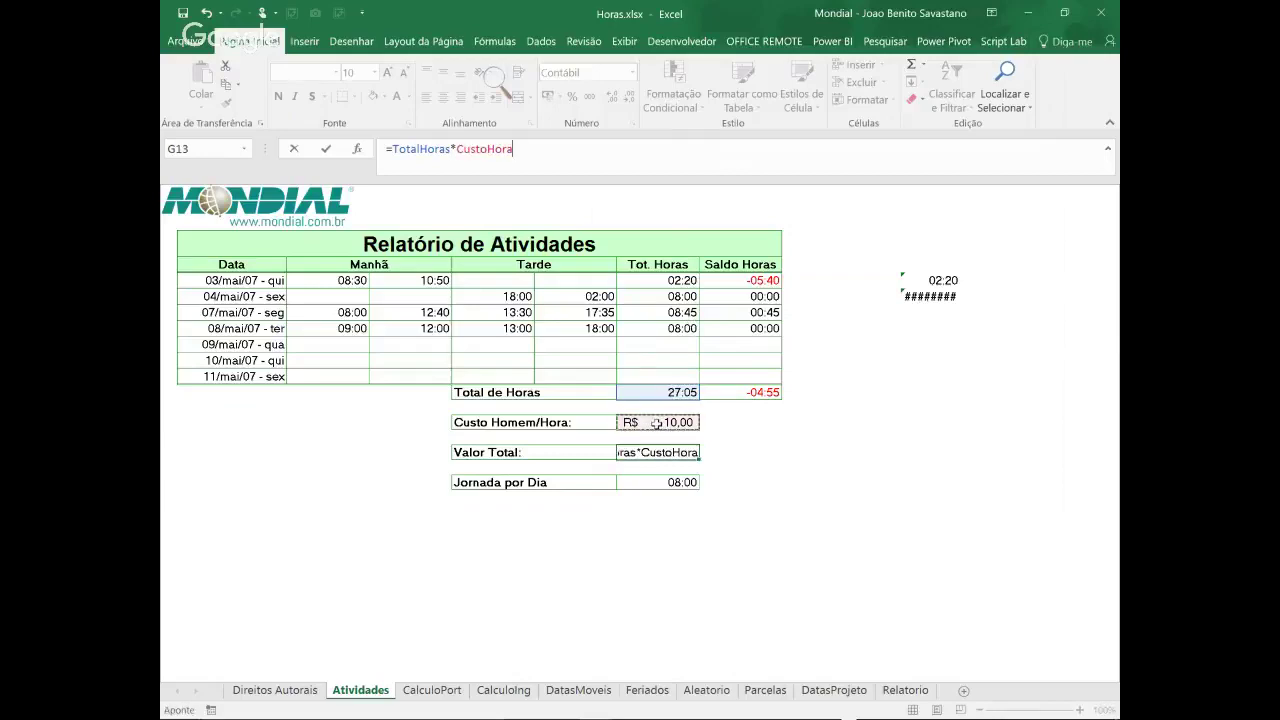
key(Return)
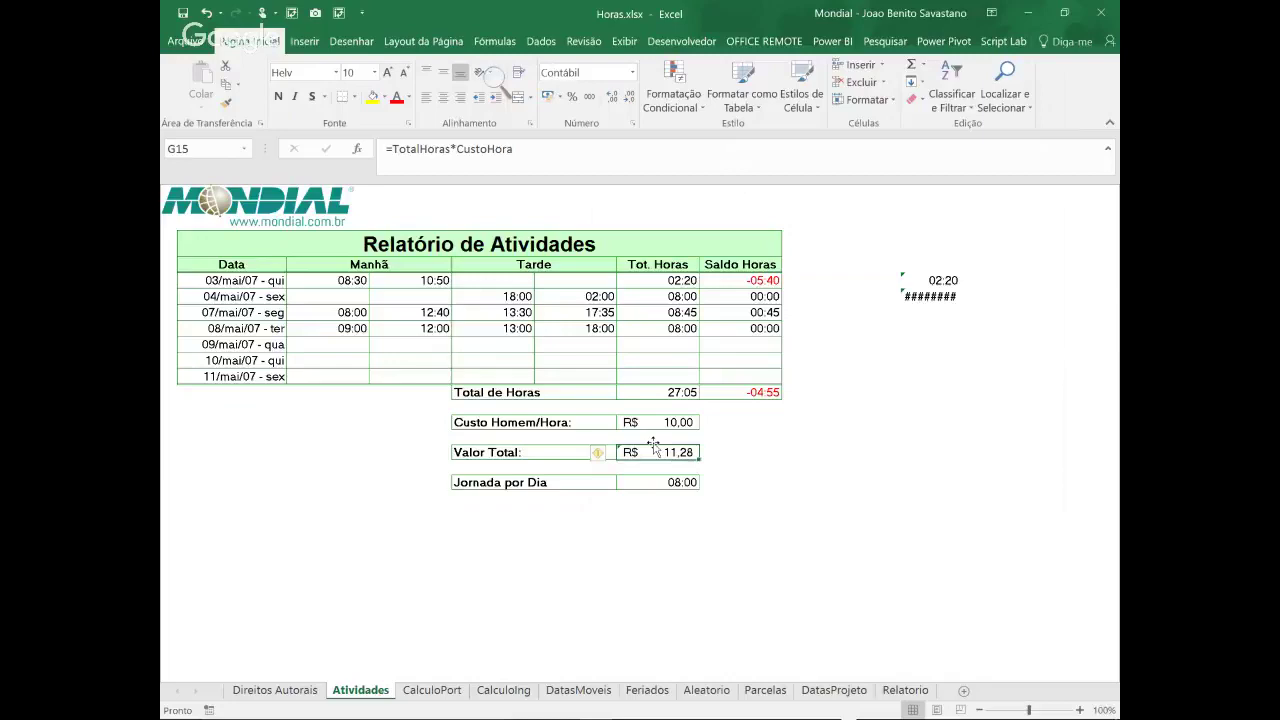
Extend the Valor Total formula in G15 to =TotalHoras*CustoHora*24
click(541, 151)
text(*24)
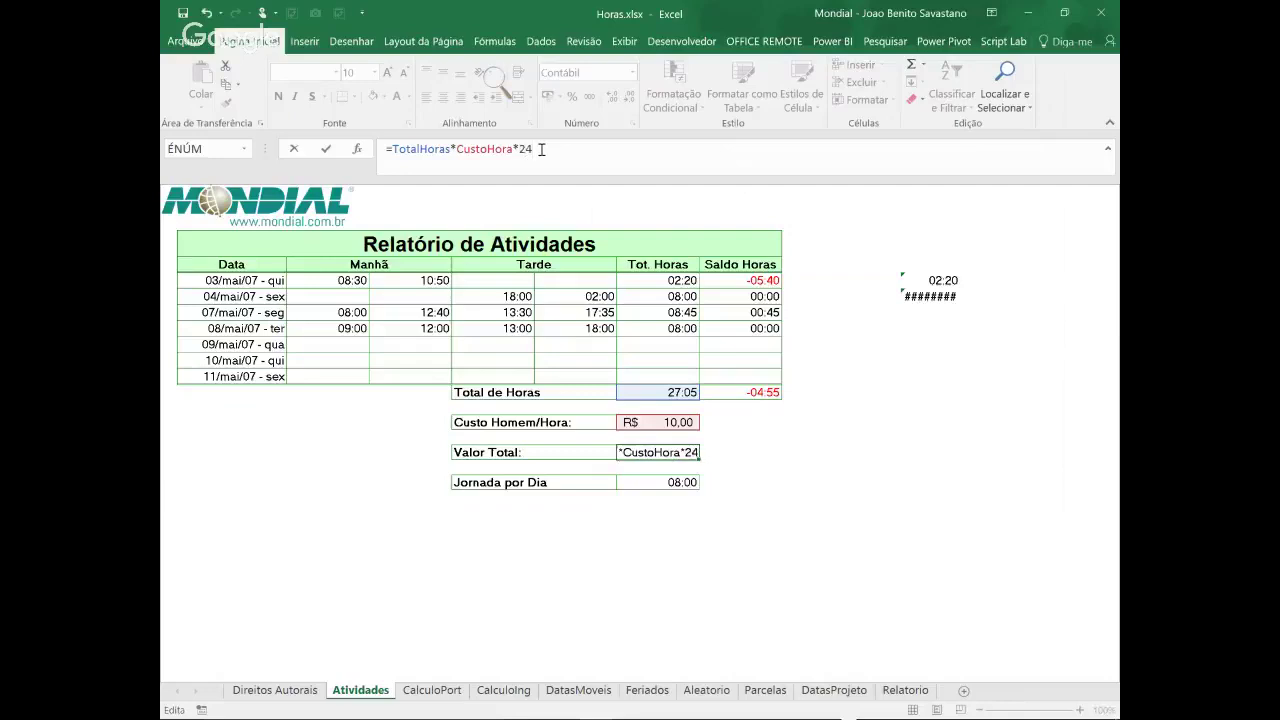
key(Return)
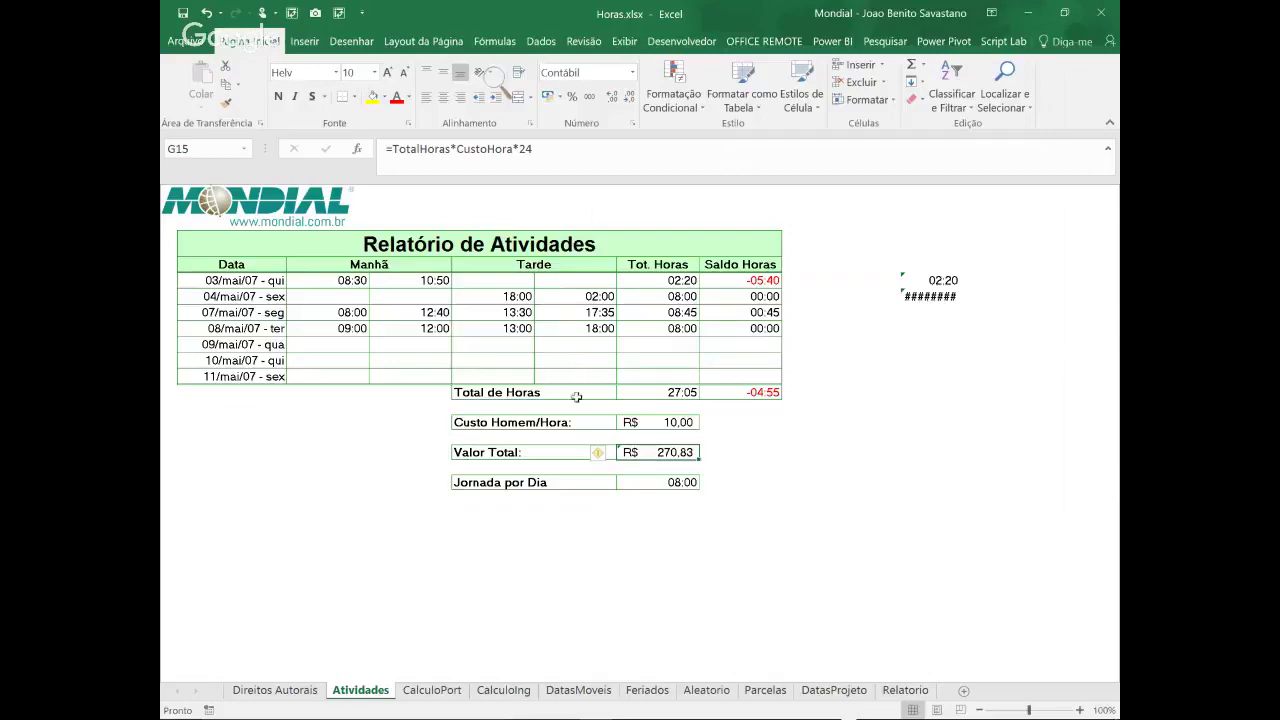
Set the afternoon end time of 07/mai/07 in F6 to 18:00
click(566, 313)
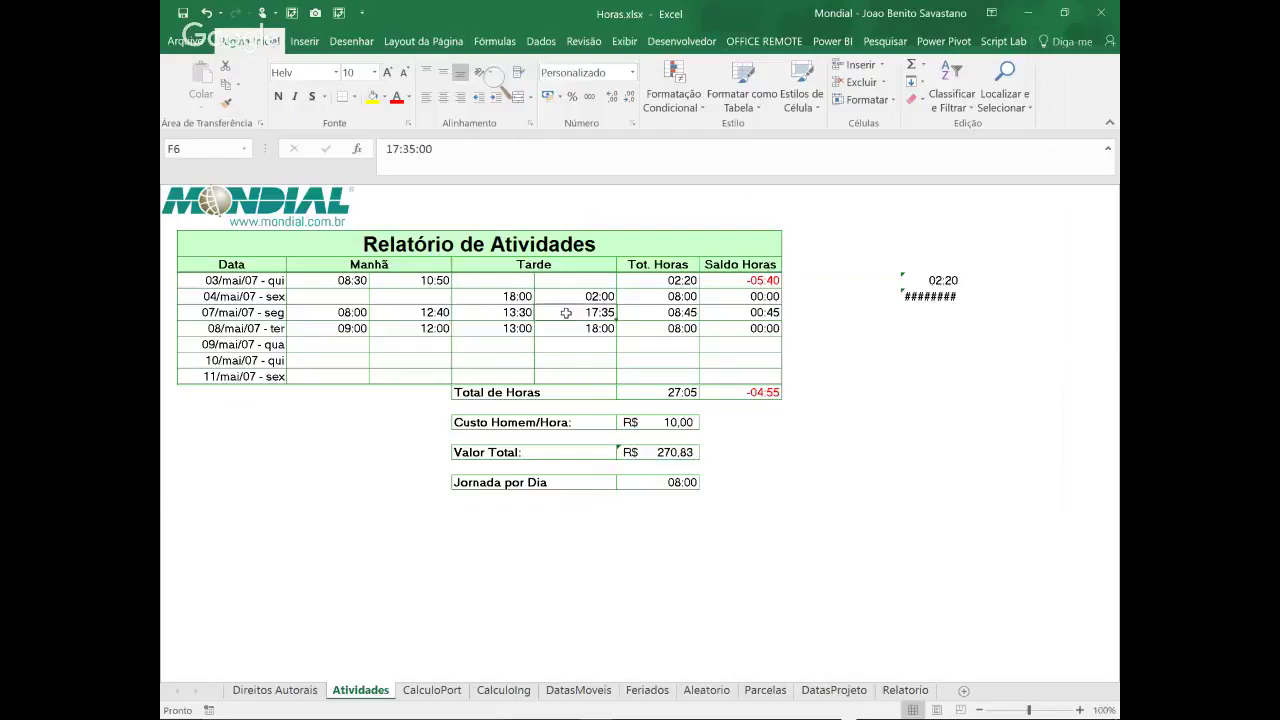
text(18:)
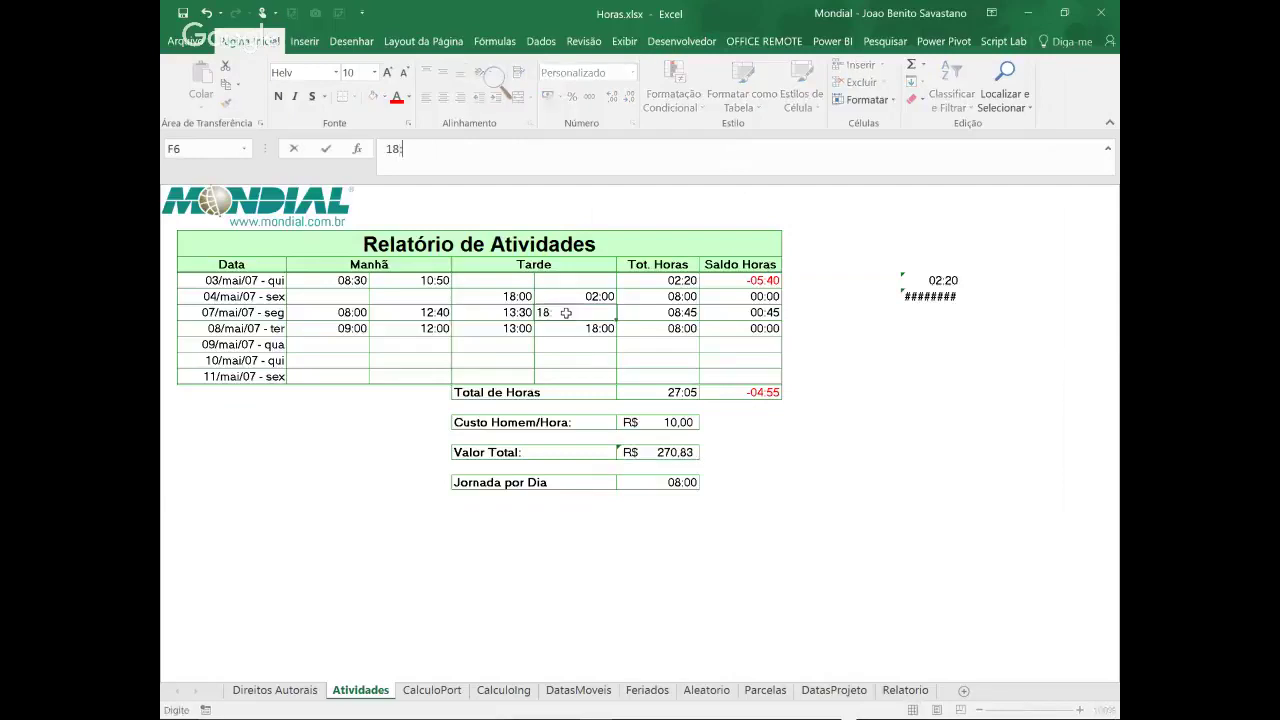
key(ctrl+Return)
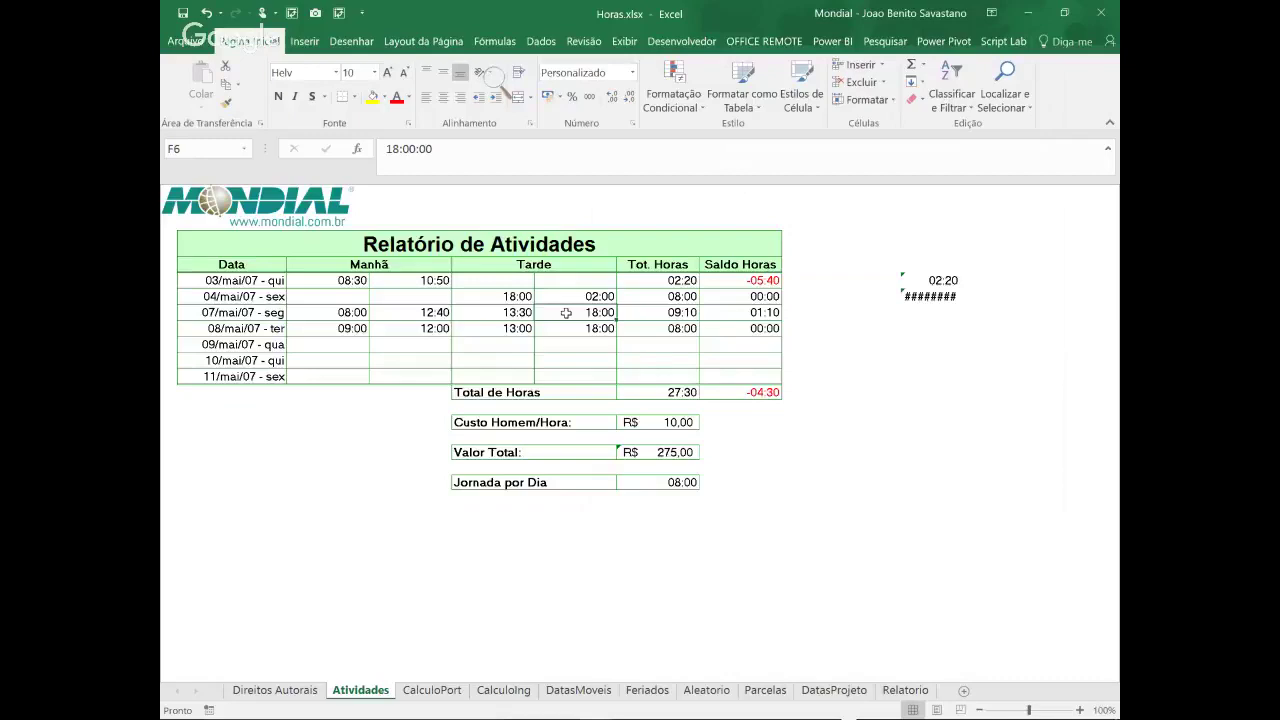
Check the Saldo Horas formulas in I4 to I7 of the activity report
click(763, 281)
click(741, 298)
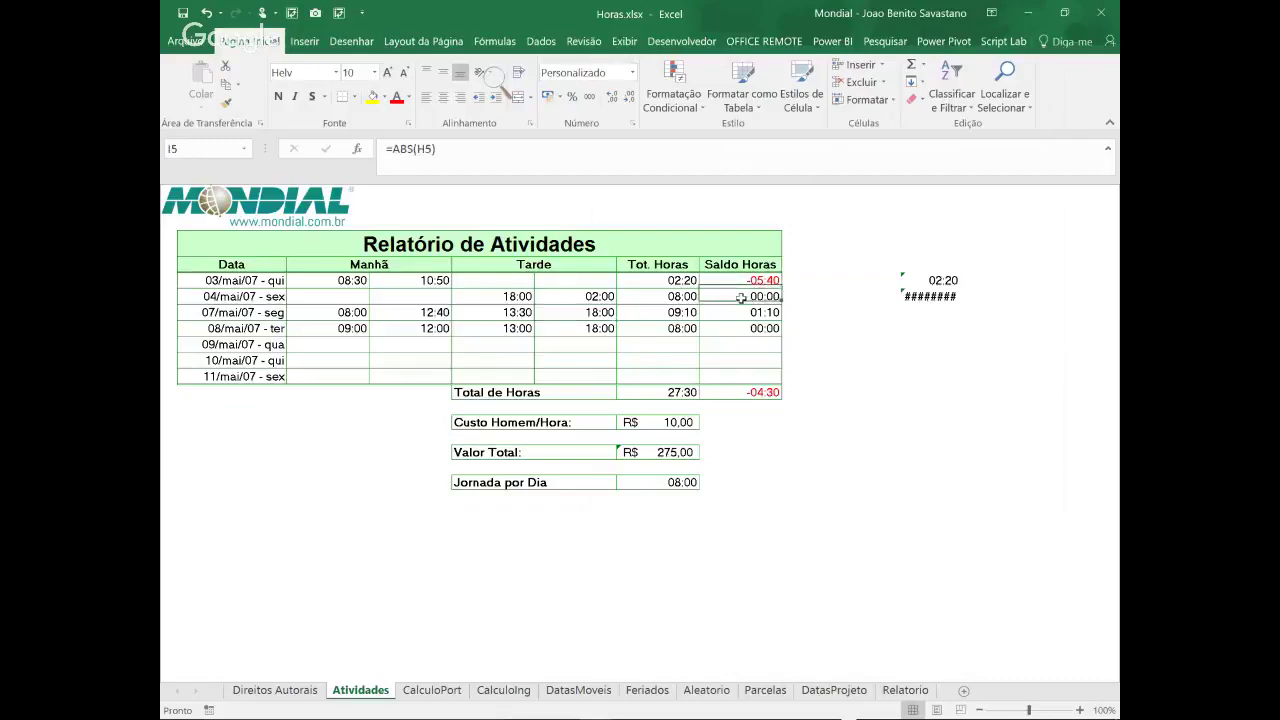
click(748, 313)
click(746, 329)
click(748, 313)
click(756, 295)
click(766, 281)
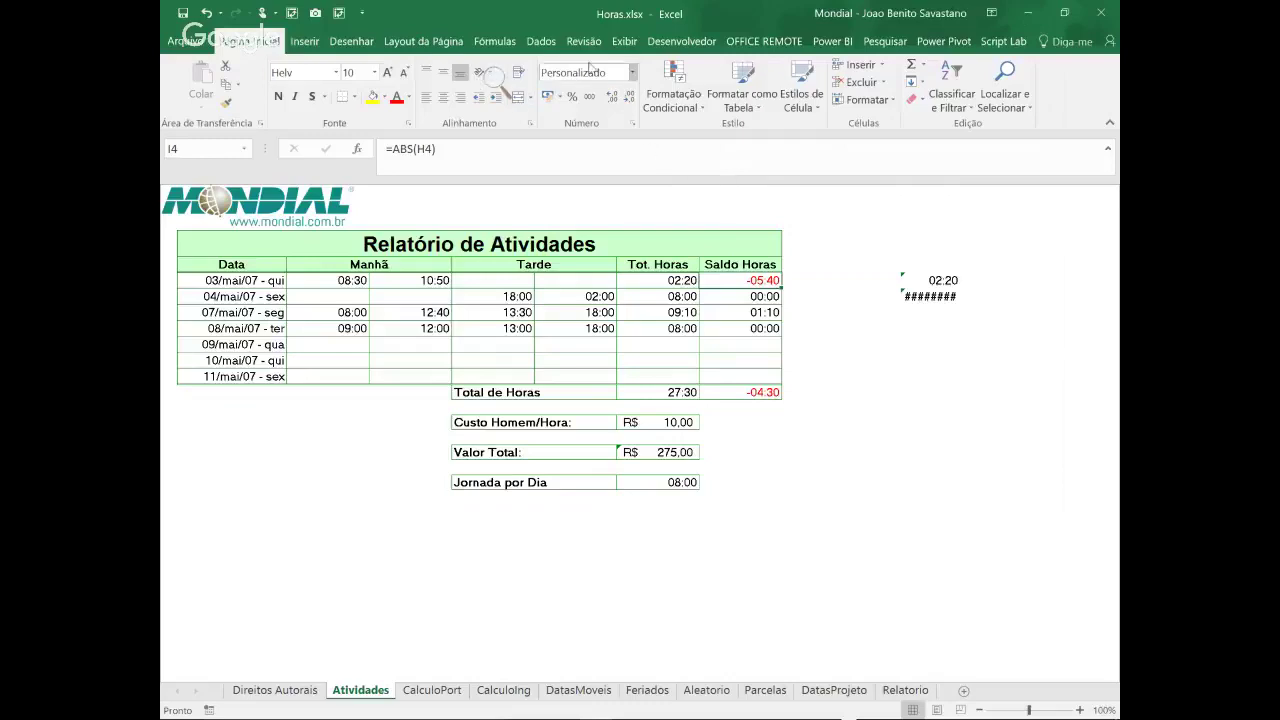
Show the row and column headings on the Atividades sheet
click(625, 42)
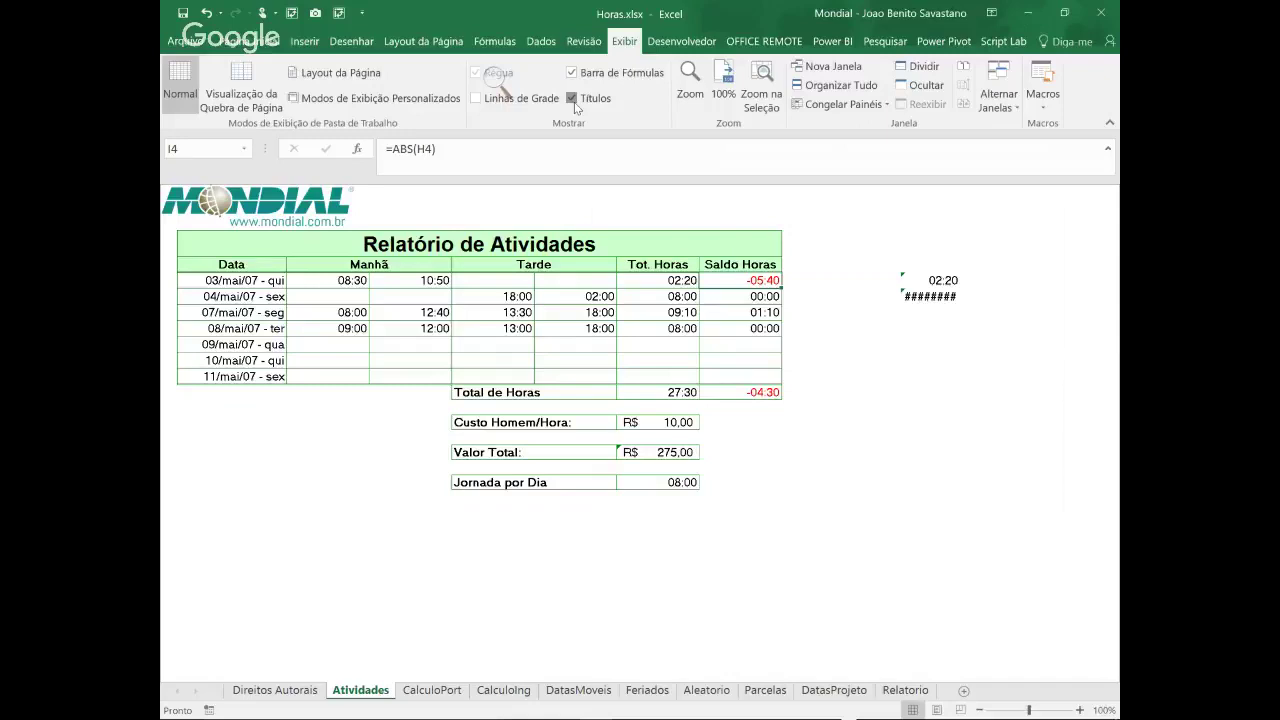
click(574, 102)
Unhide column H between G and I, and give all three columns the same, slightly wider width
drag(650, 190, 743, 190)
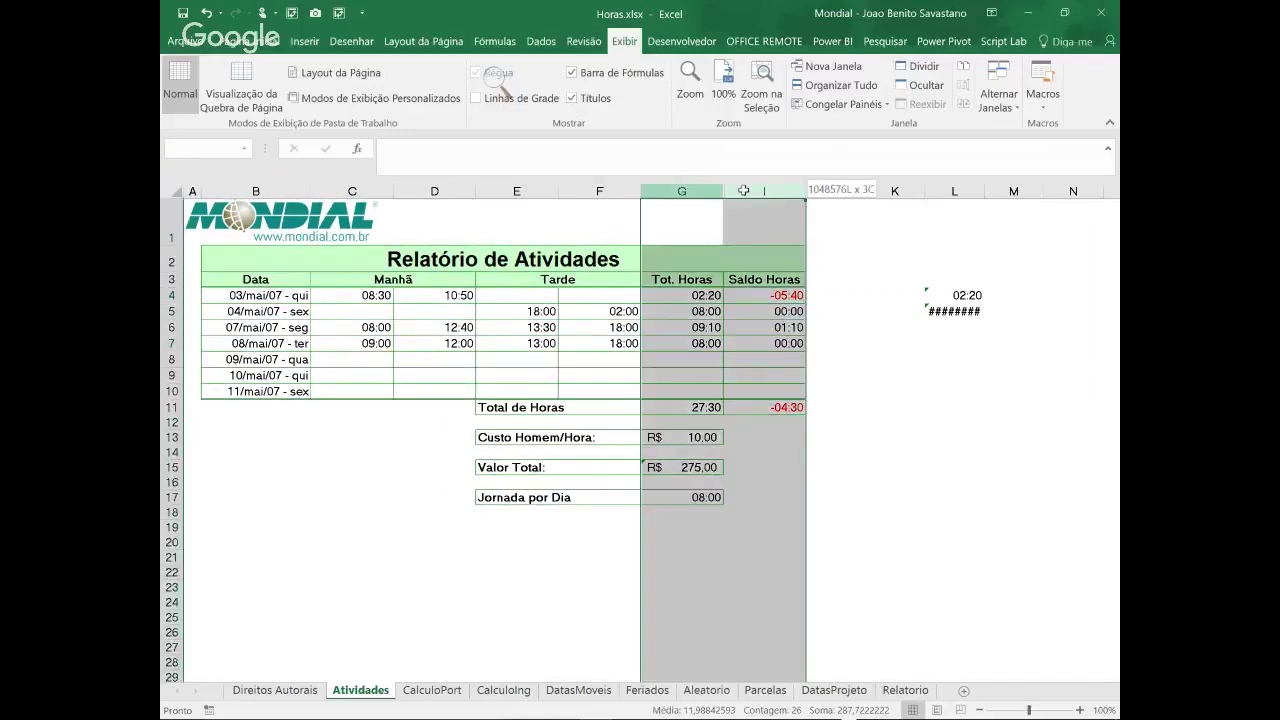
right_click(745, 192)
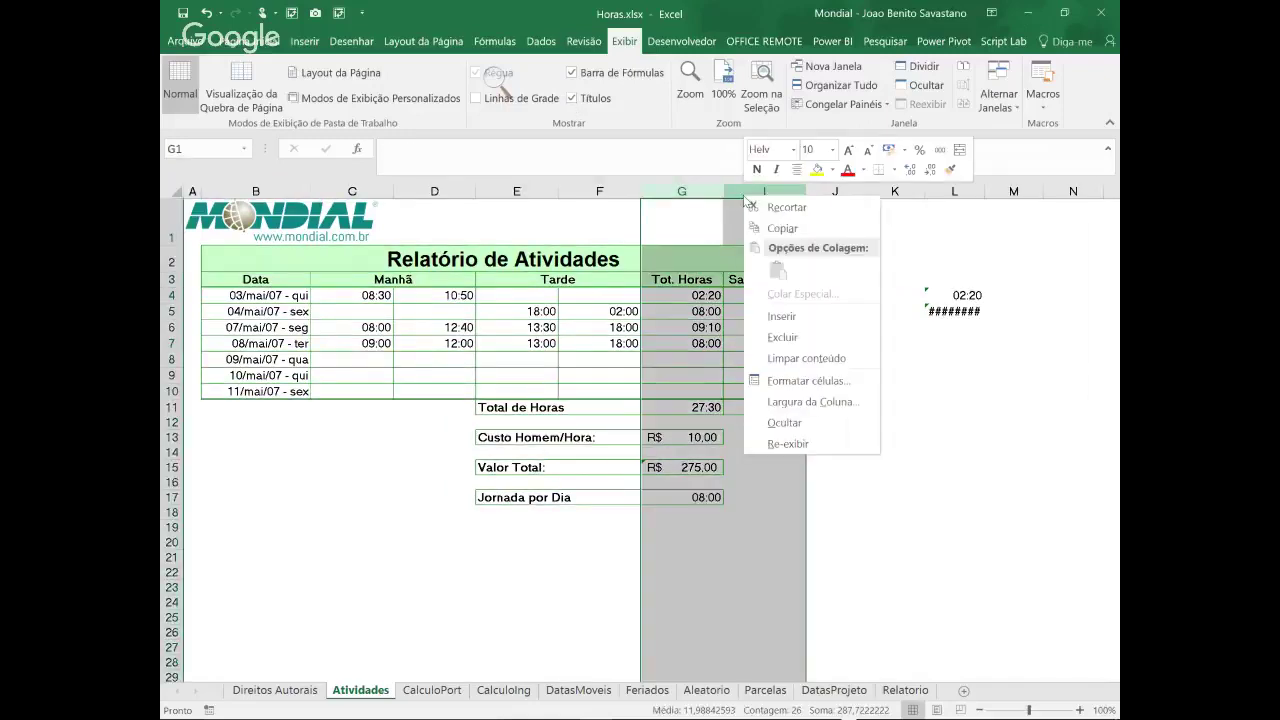
click(779, 445)
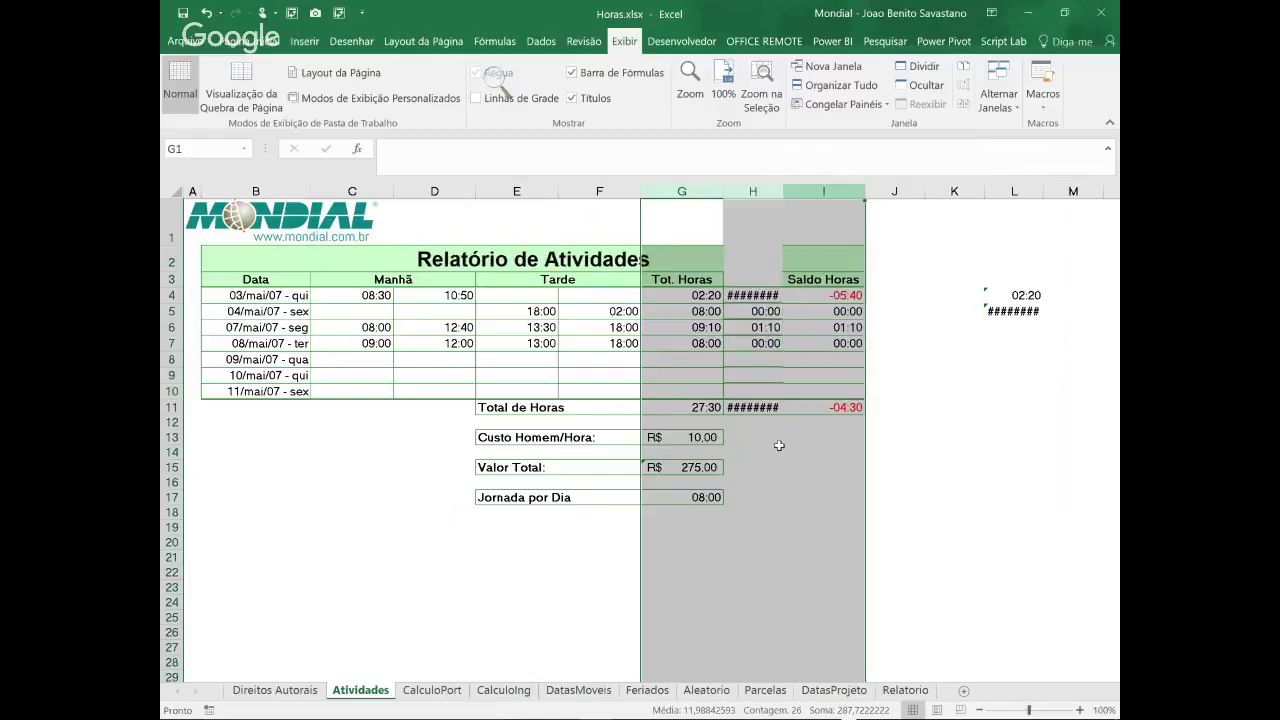
drag(781, 189, 801, 190)
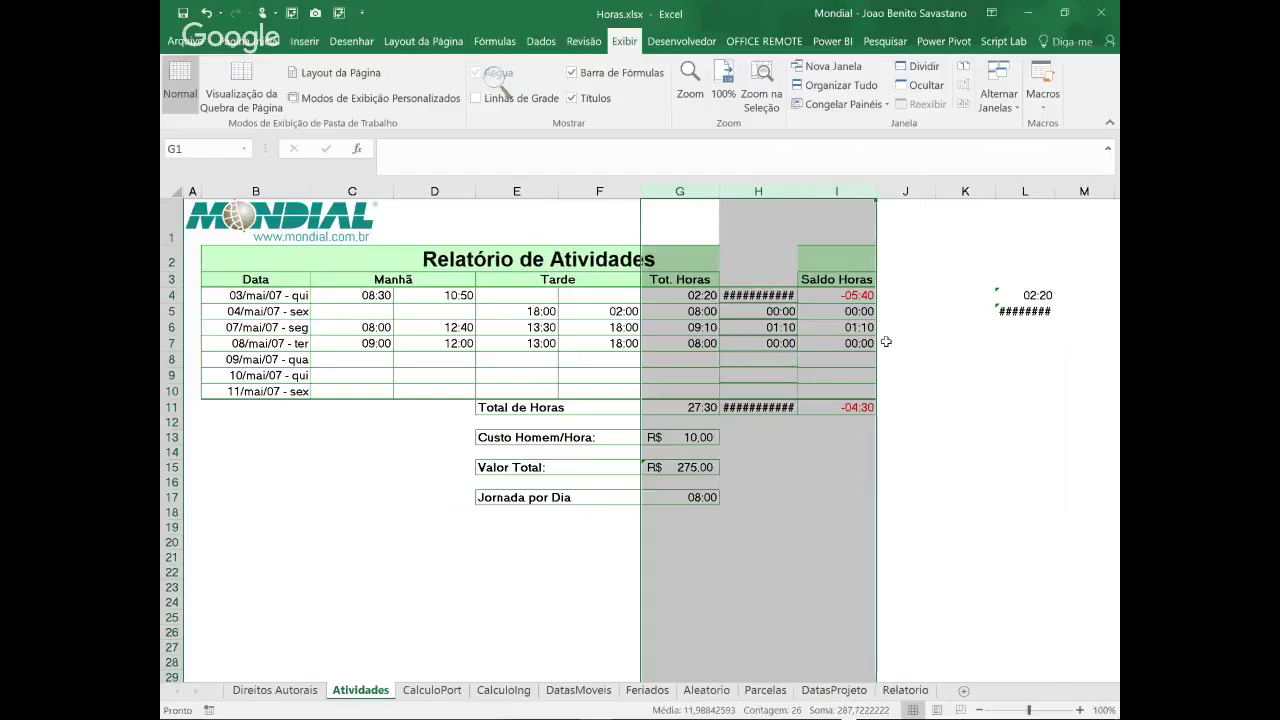
click(932, 299)
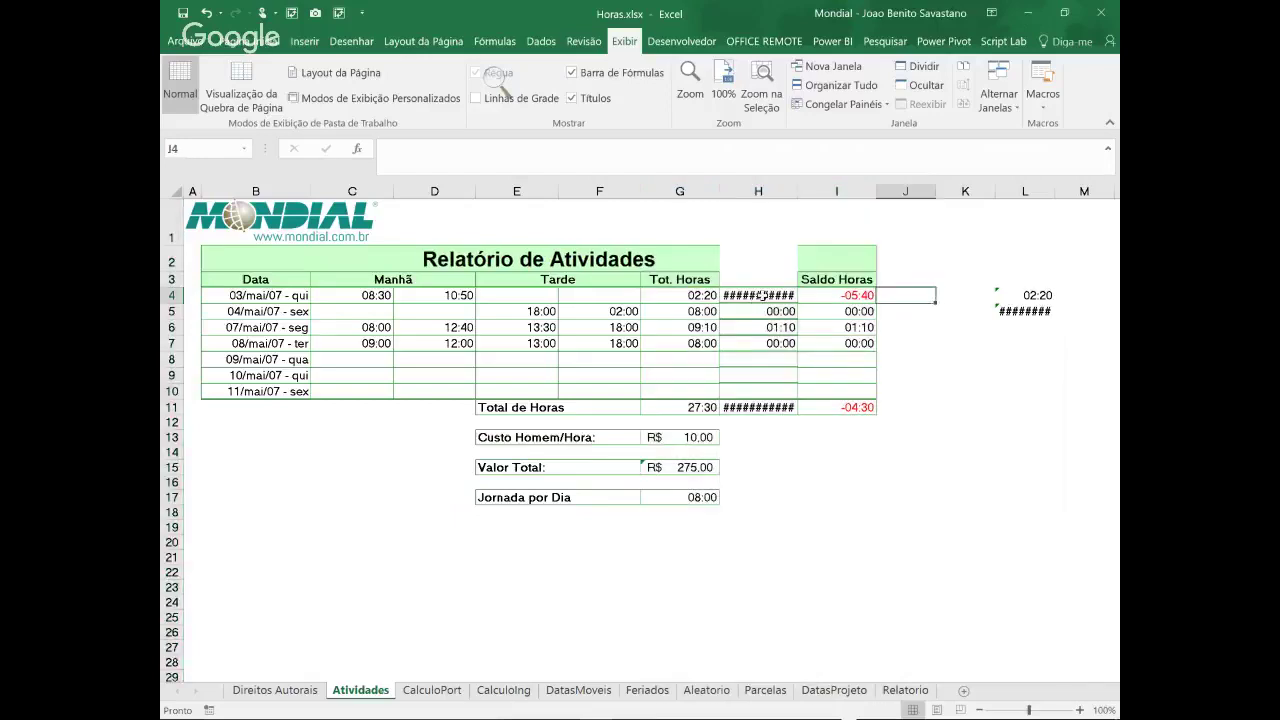
Examine the hour-balance formula in H4 and the name of the Jornada por Dia cell G17 it refers to
click(752, 297)
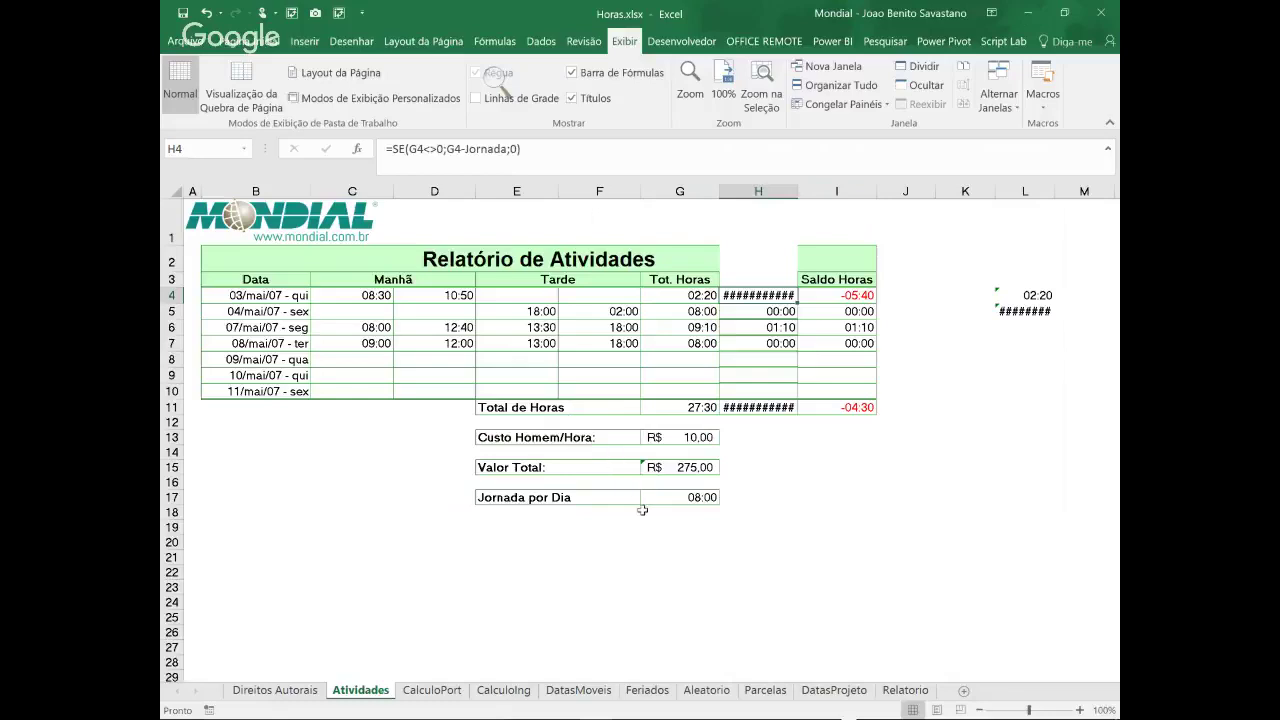
click(680, 497)
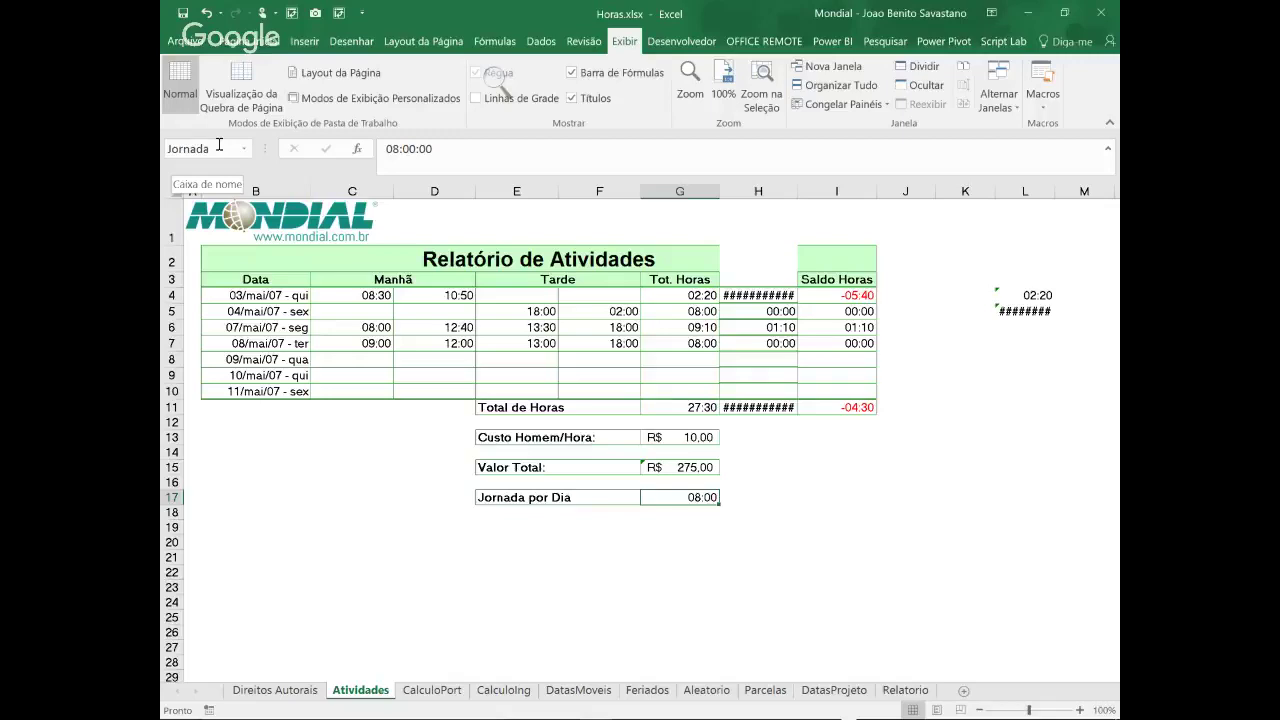
click(739, 295)
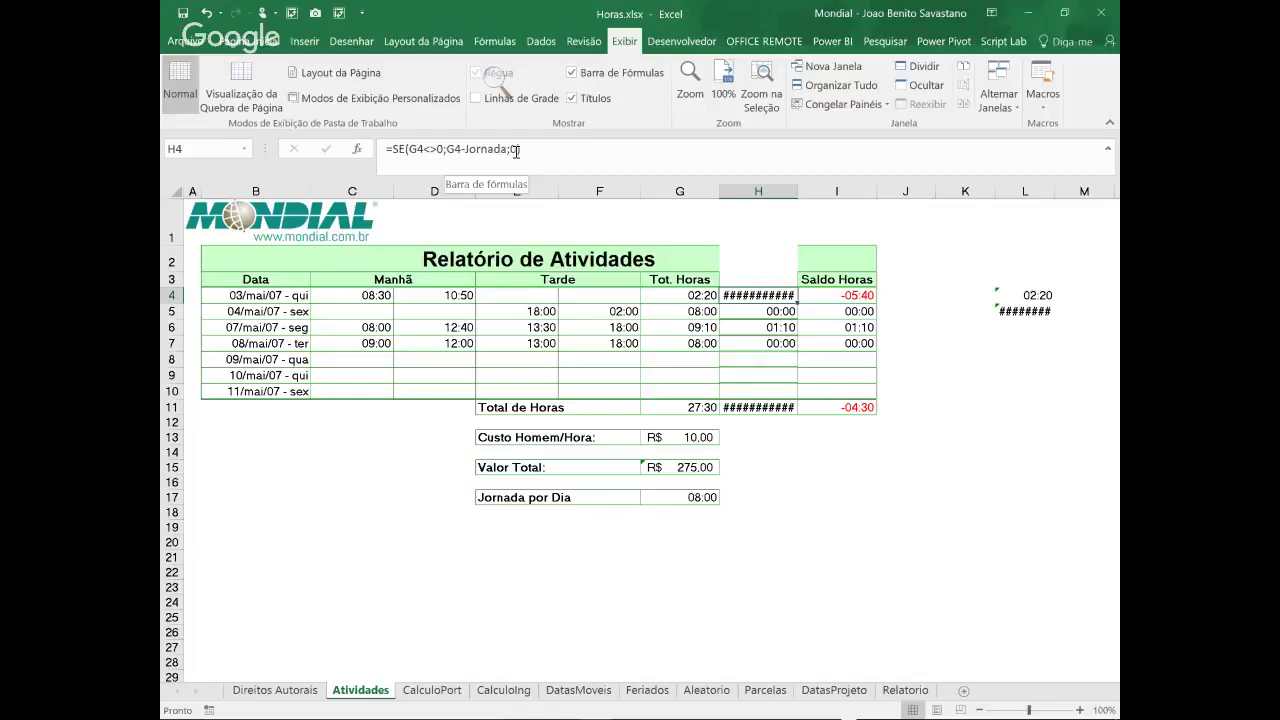
Evaluate the G4-Jornada part of the H4 formula in place, leaving the formula itself unmodified
mouse_move(770, 294)
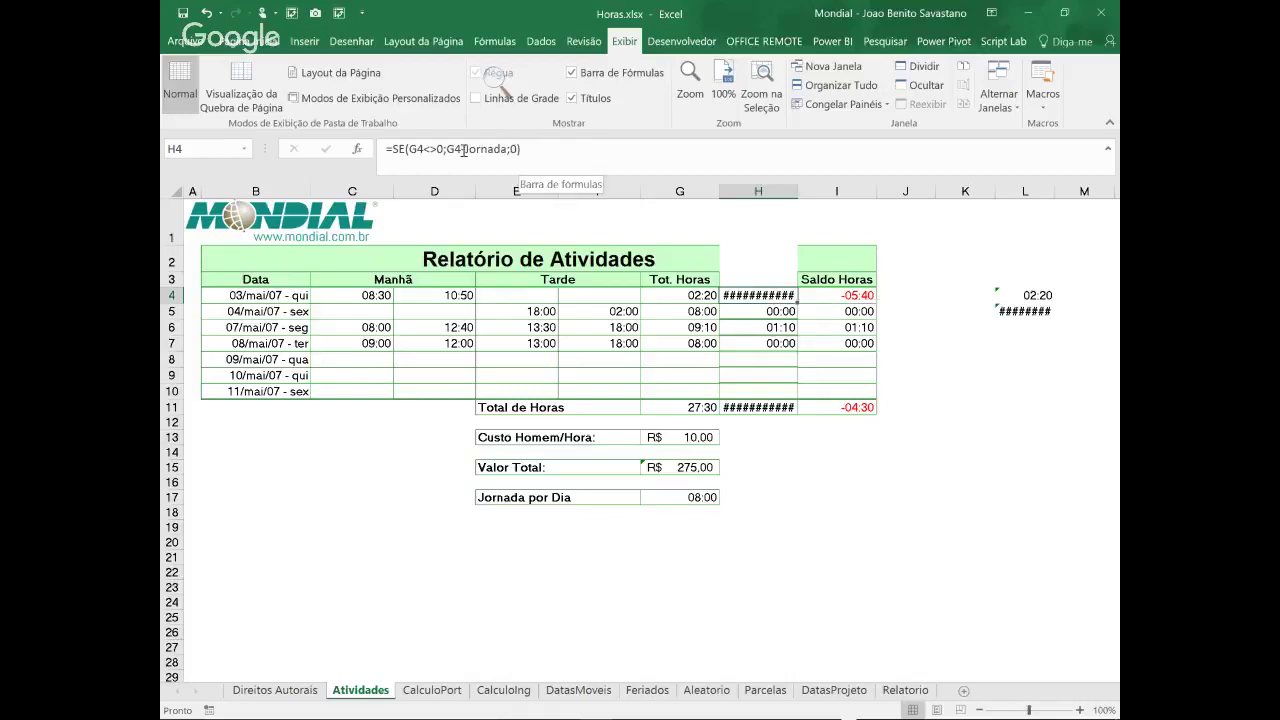
drag(447, 150, 507, 150)
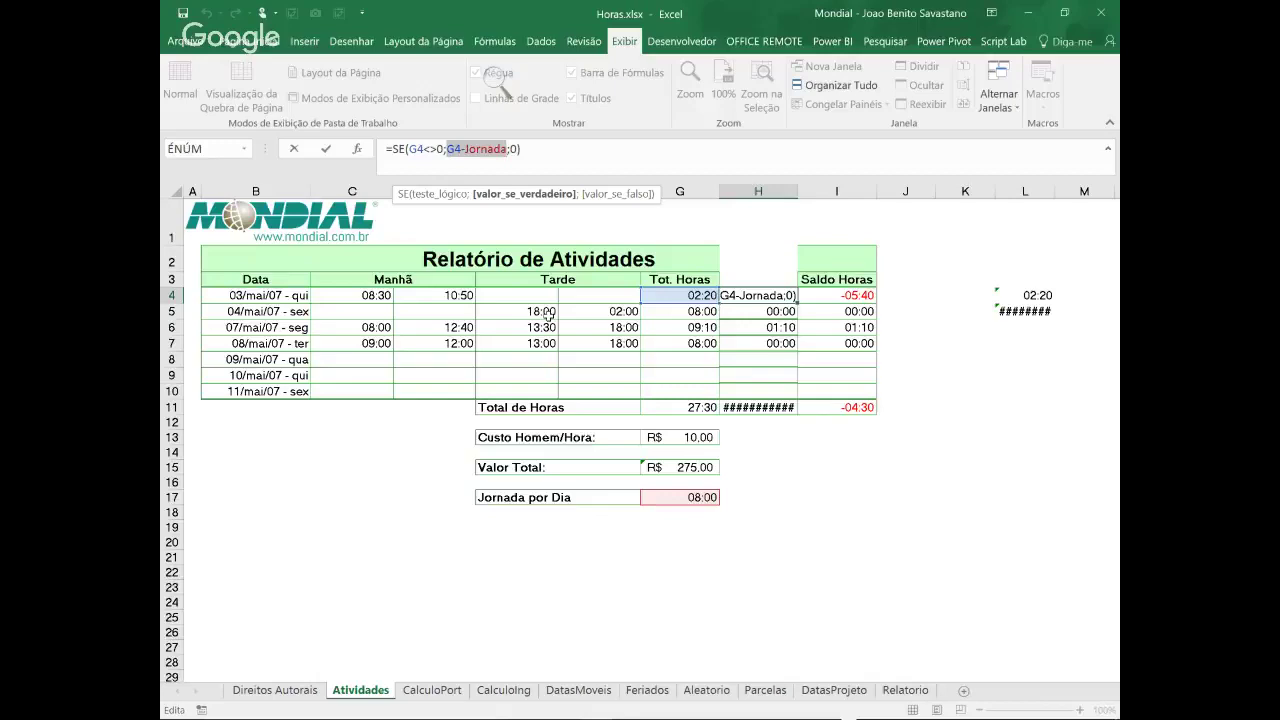
key(F9)
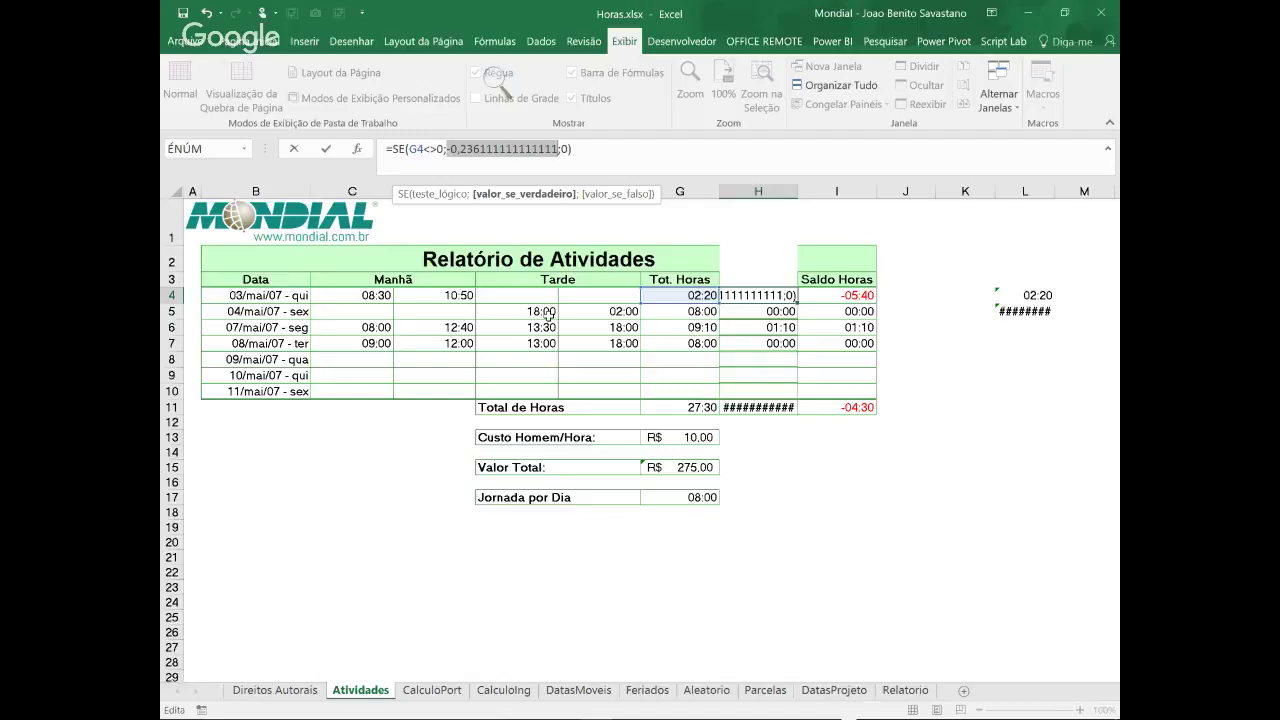
key(Escape)
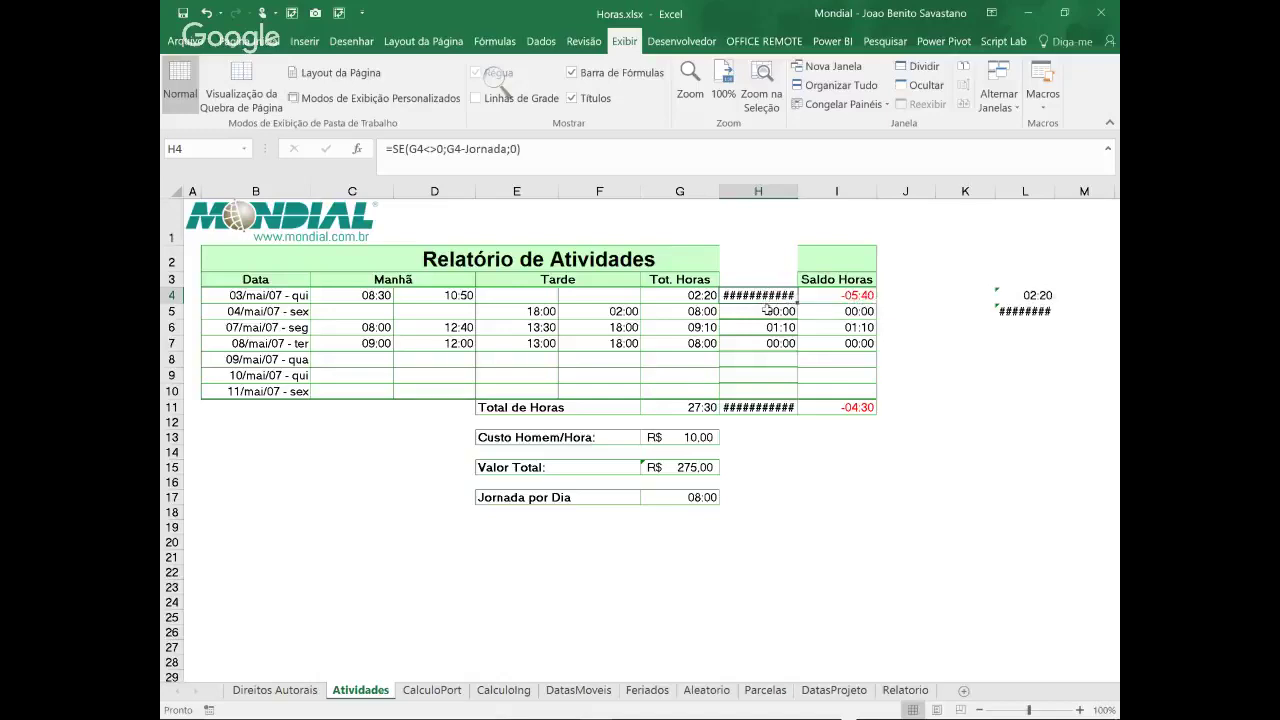
Examine the Saldo Horas formula in I4 and bring up the formatting options for that cell
mouse_move(763, 407)
click(832, 295)
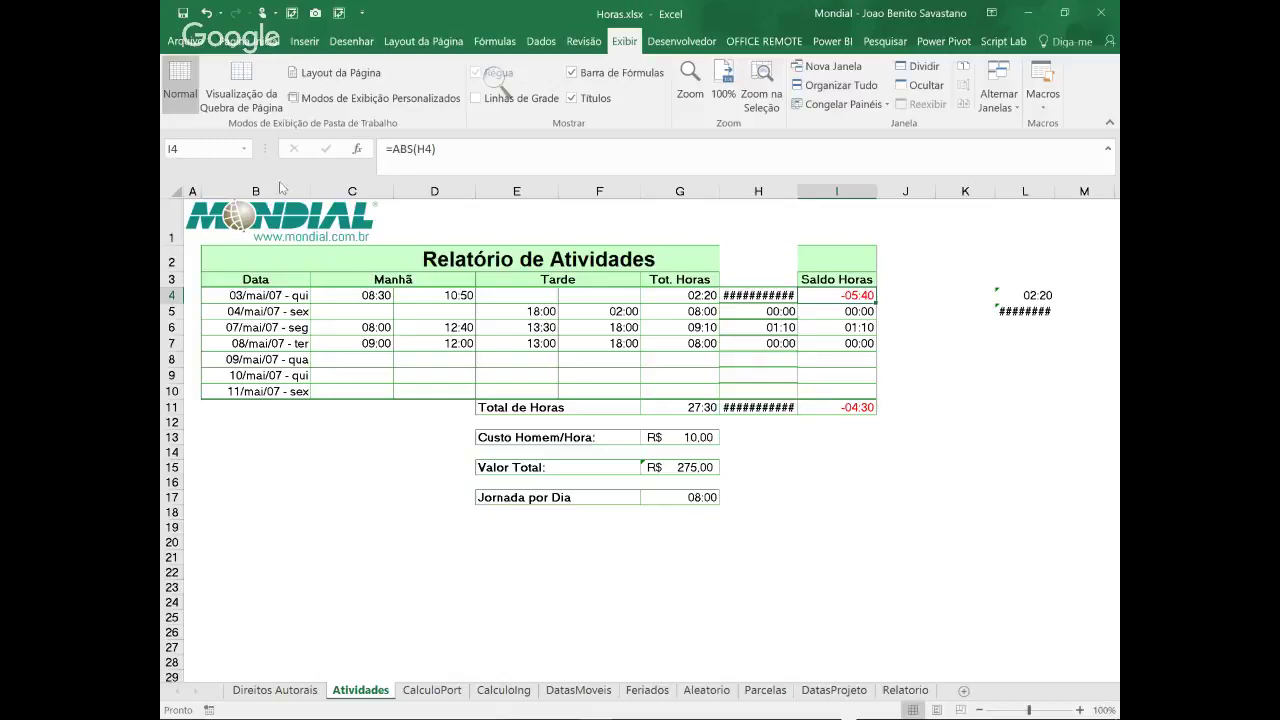
click(250, 41)
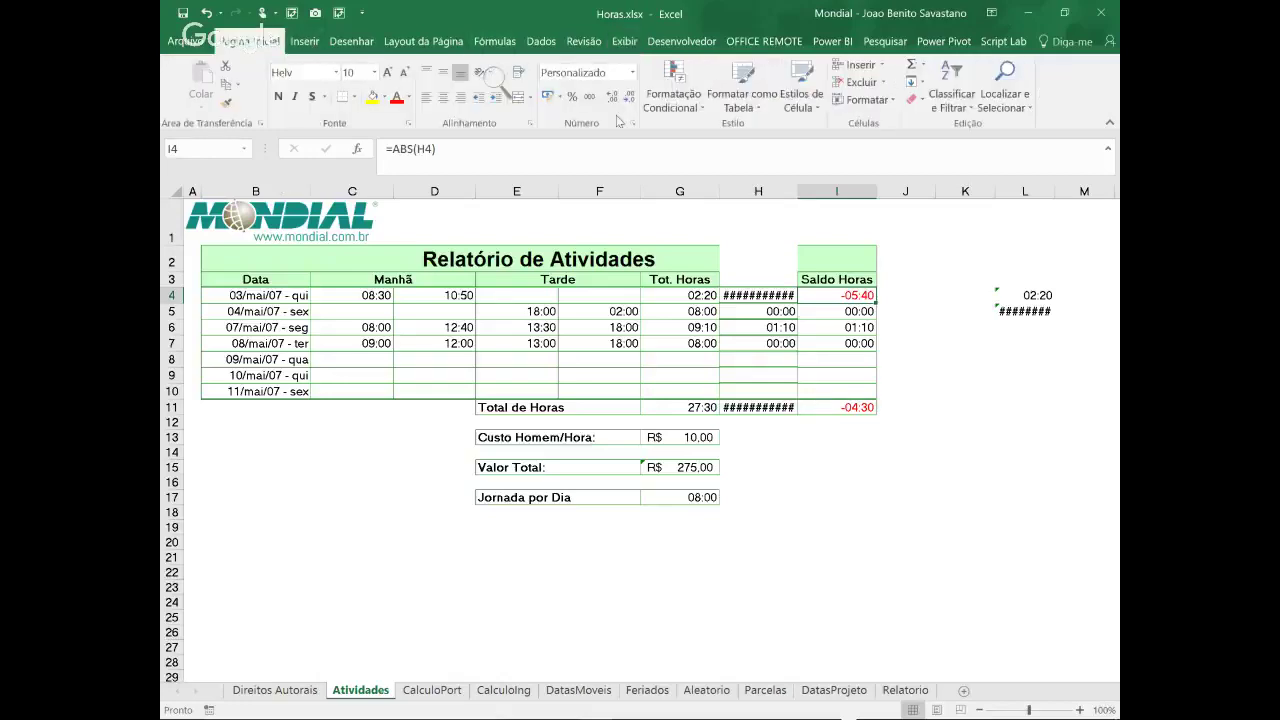
Examine the number and font formatting of the =$H4>=0 conditional formatting rule applied to cell I4
click(695, 107)
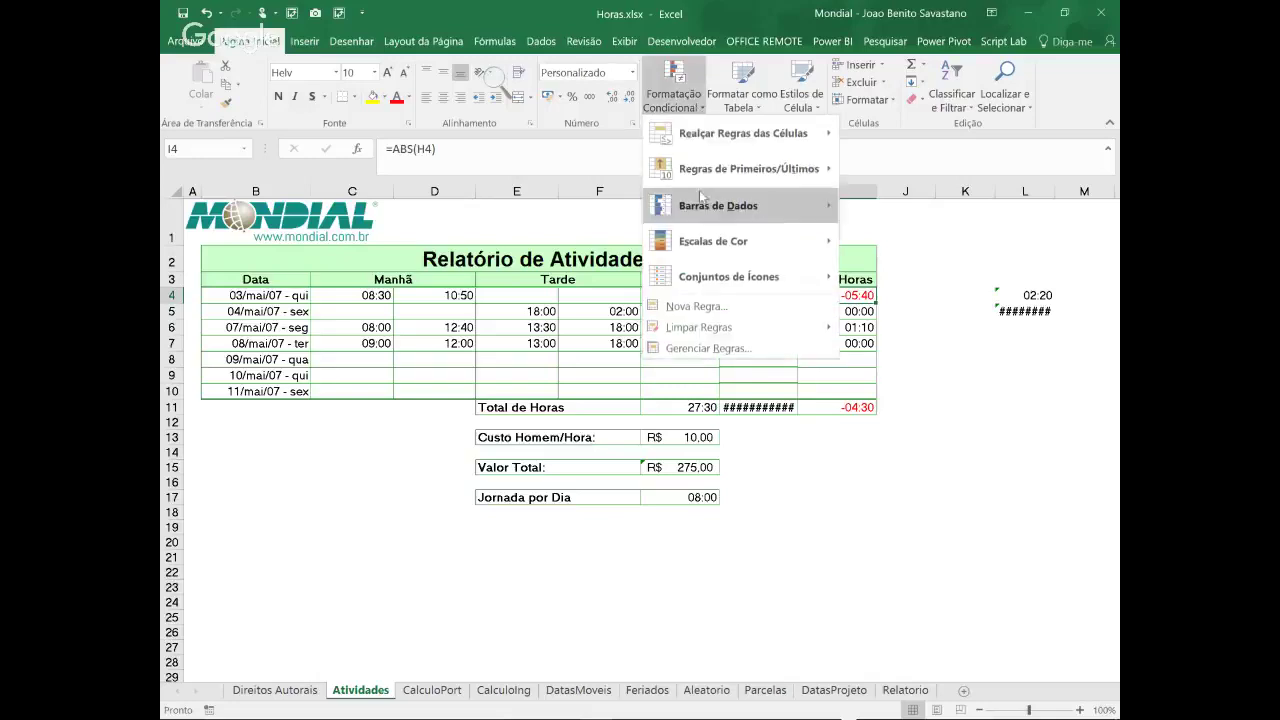
click(708, 346)
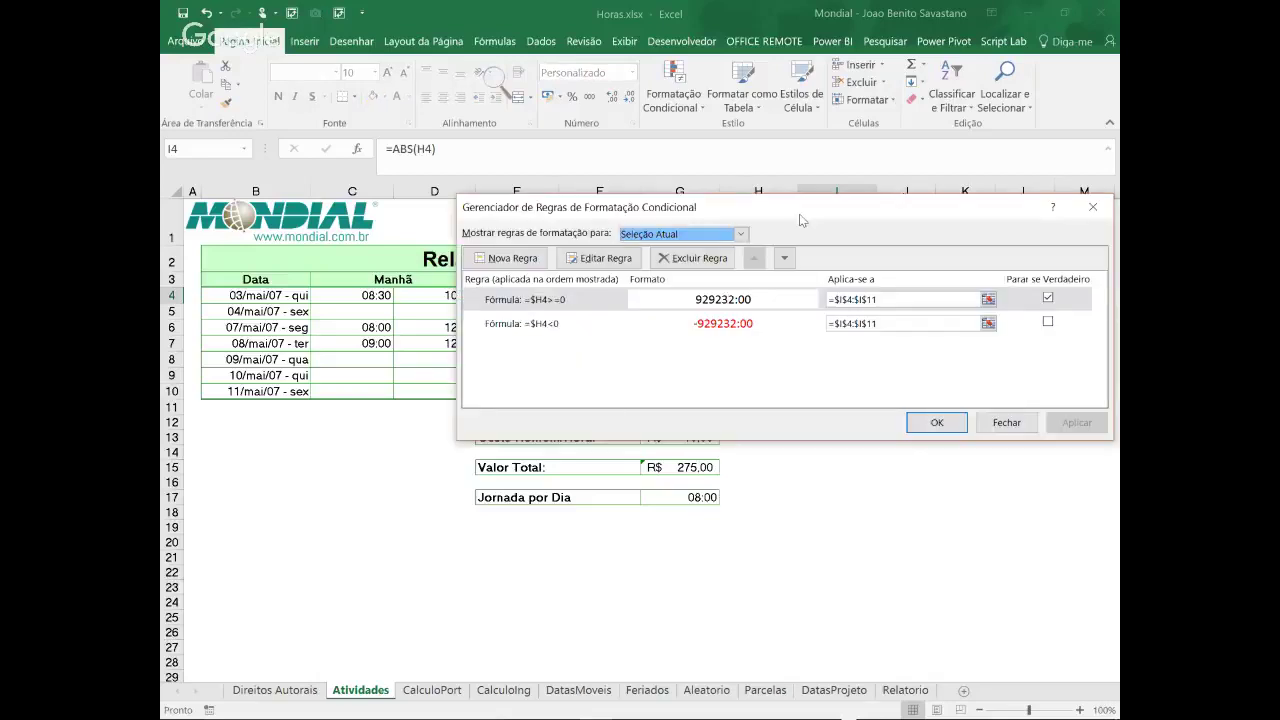
drag(800, 220, 577, 85)
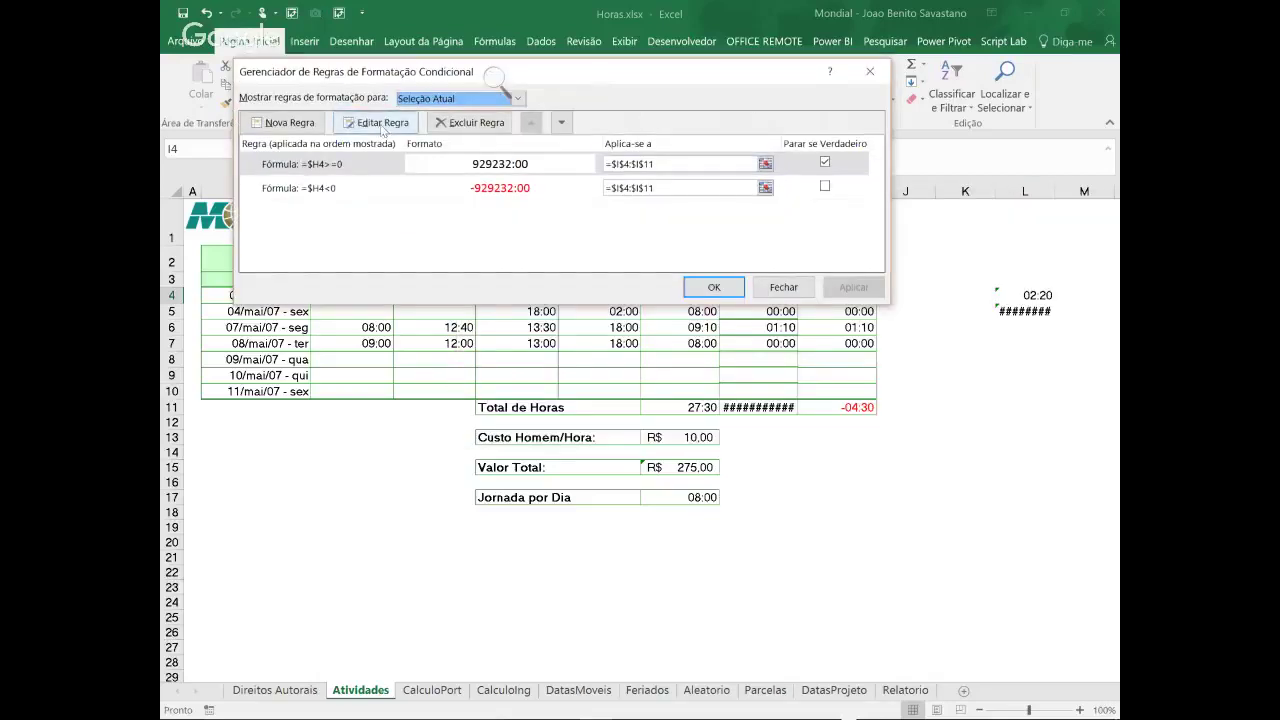
click(361, 168)
click(386, 123)
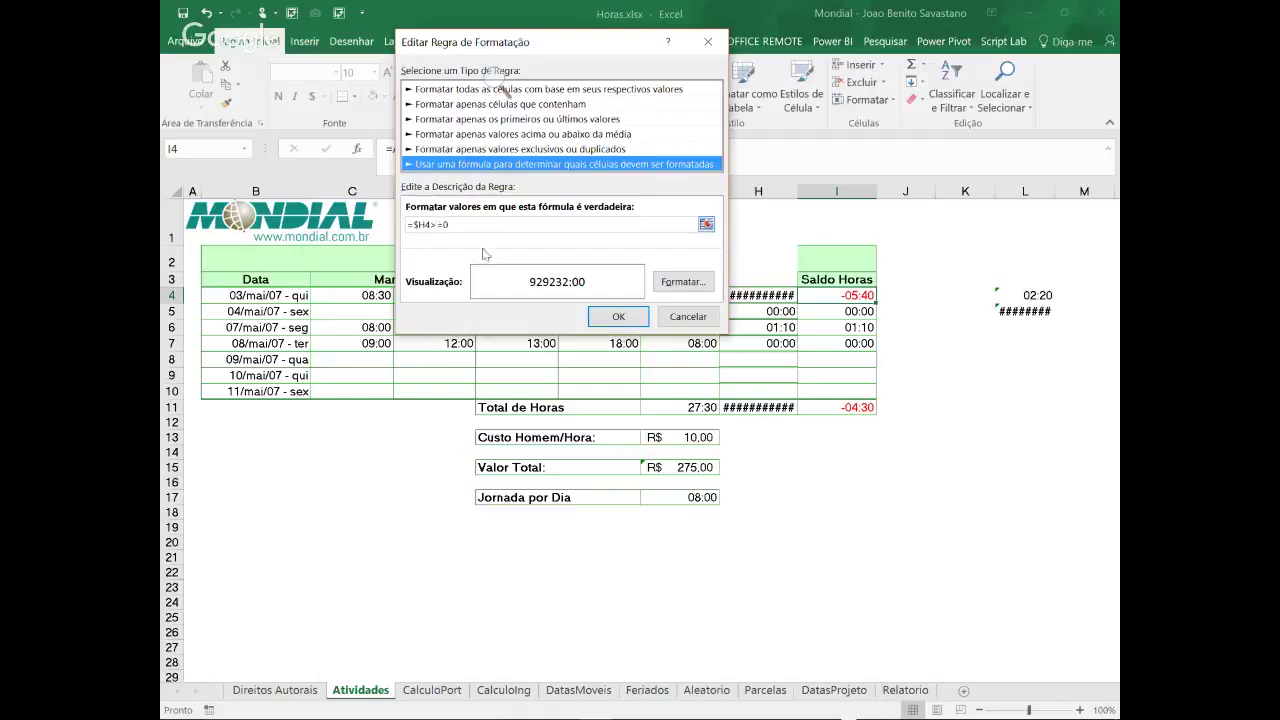
click(684, 289)
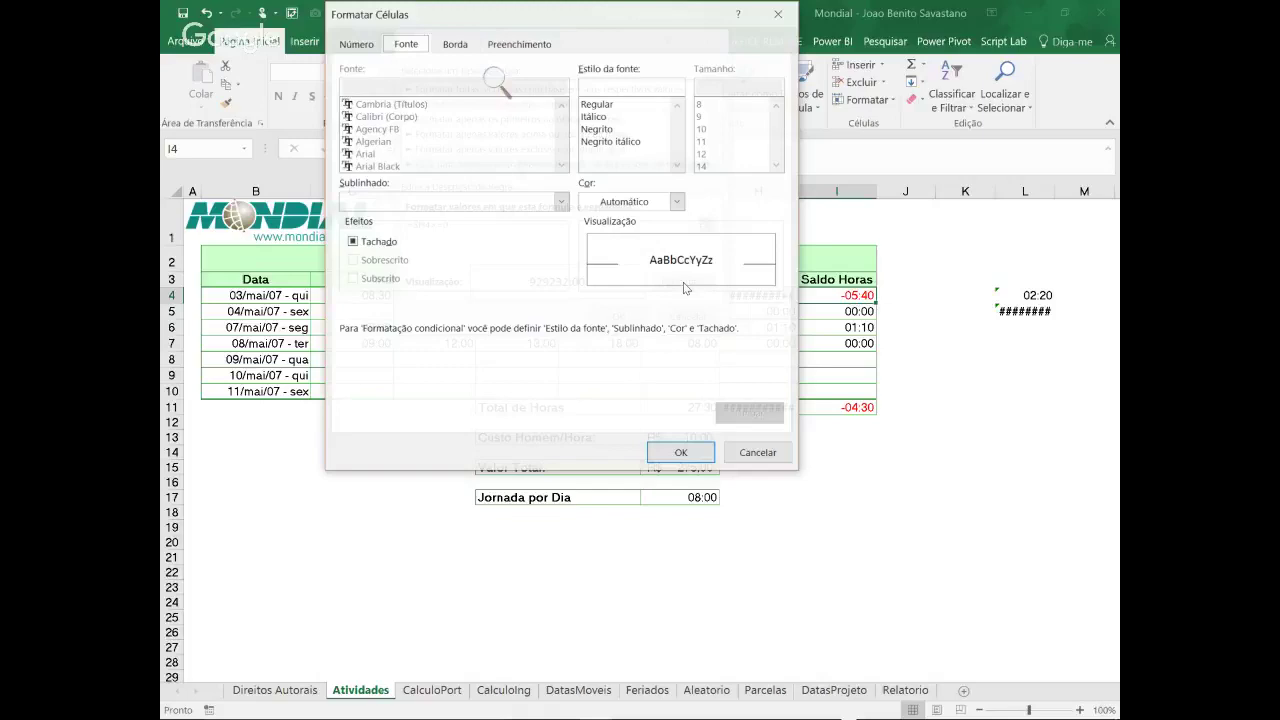
click(356, 46)
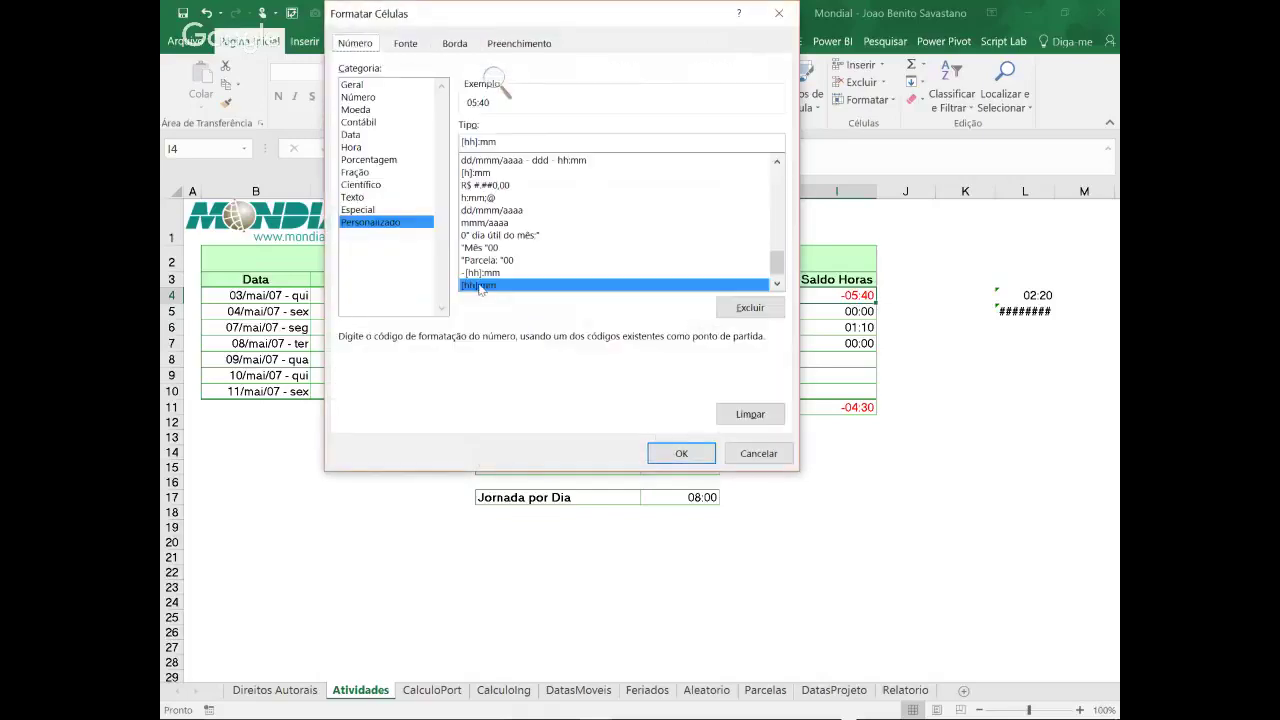
click(410, 48)
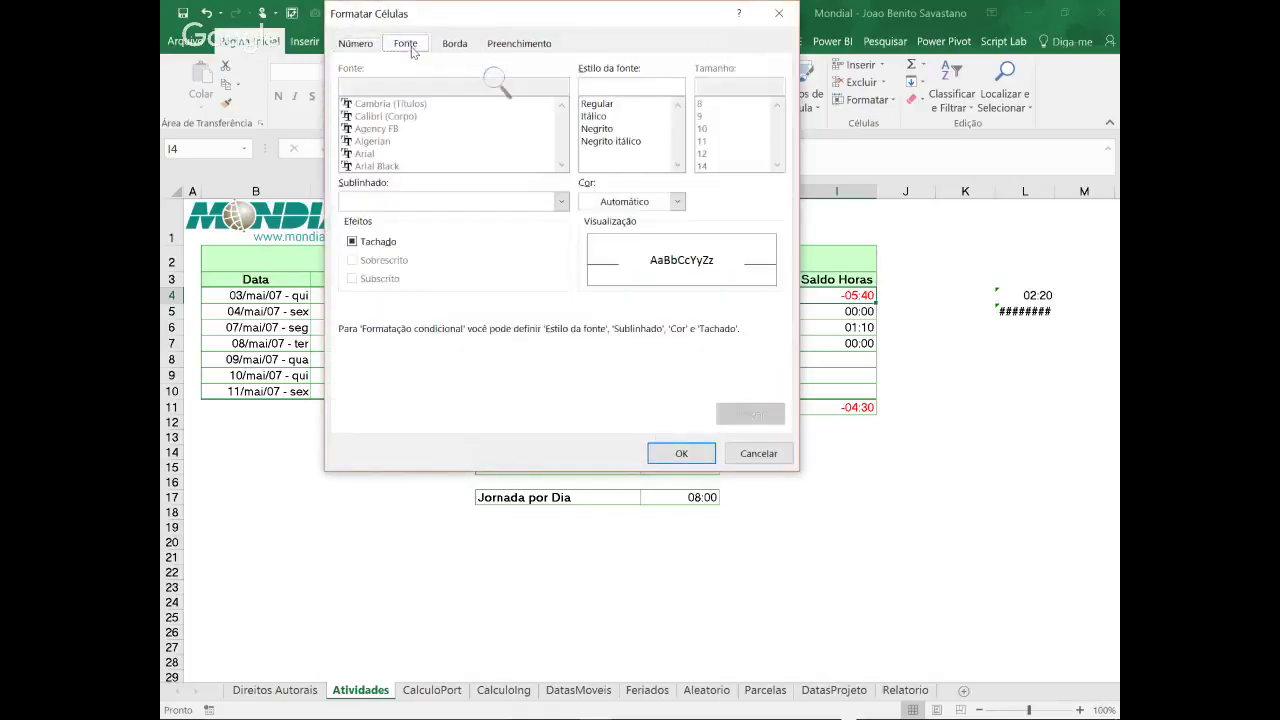
click(757, 463)
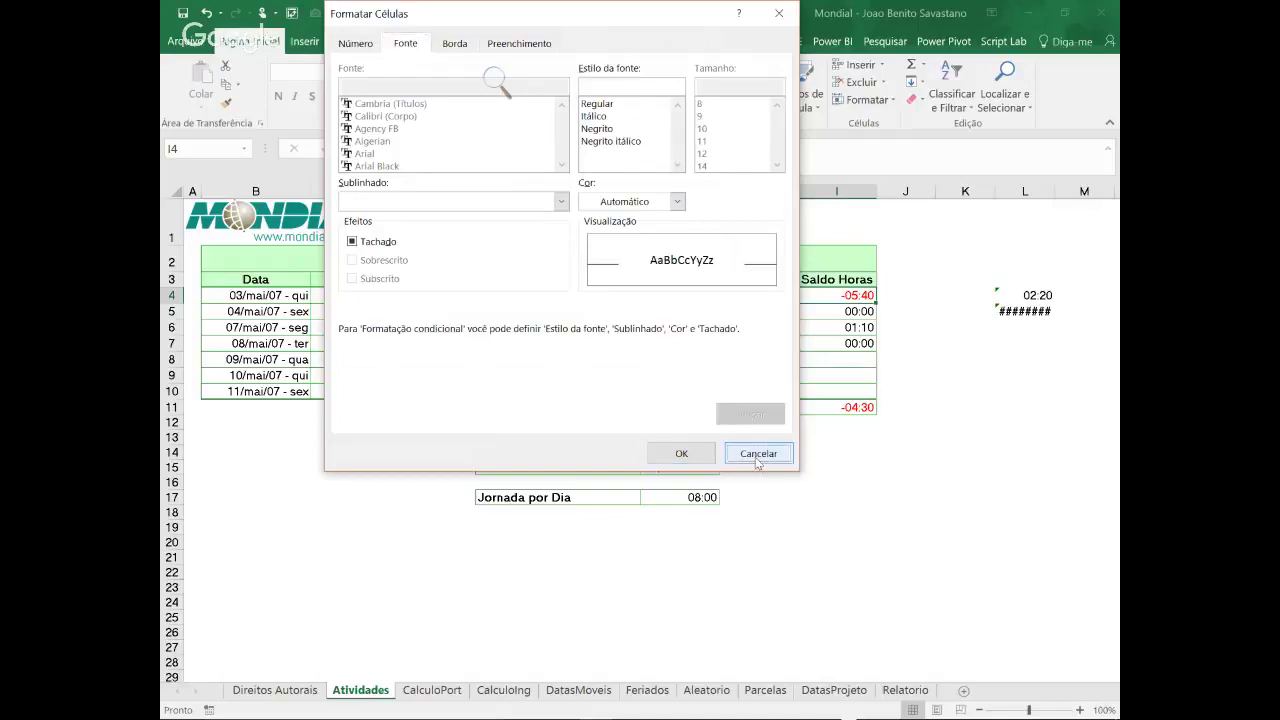
click(757, 463)
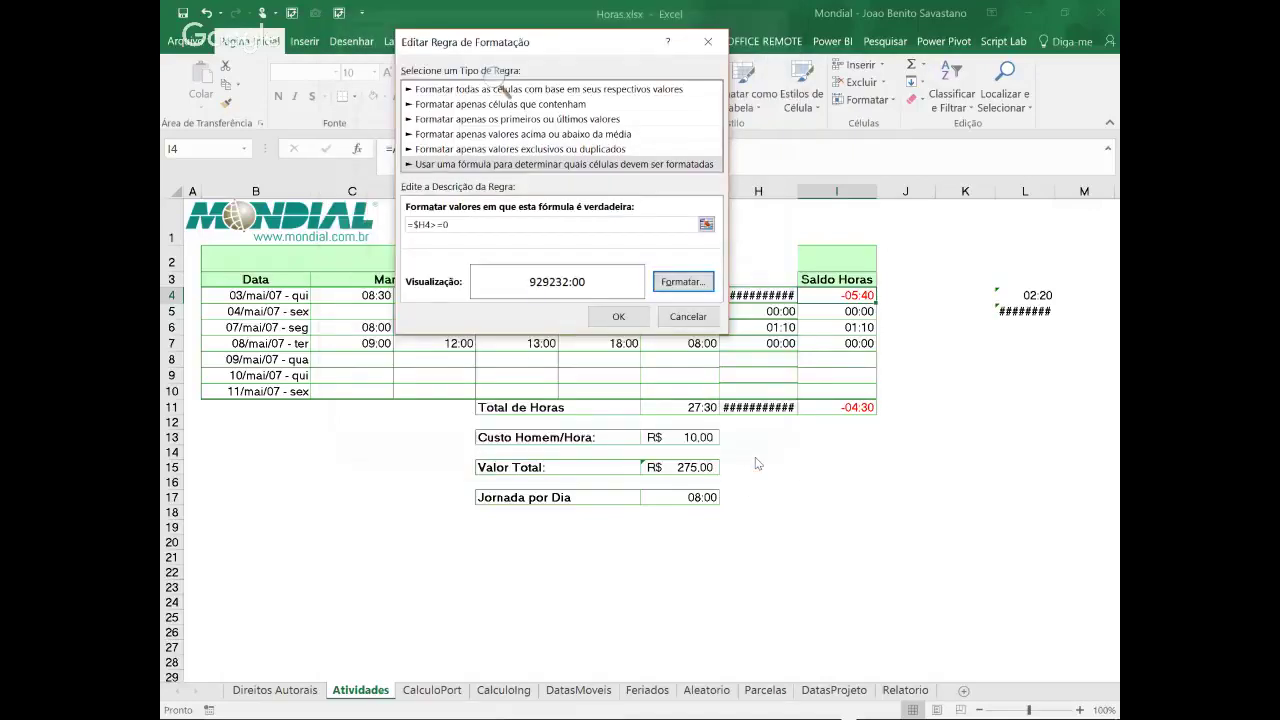
click(618, 316)
Examine the font colour and number format of the =$H4<0 rule, and view the total balance formula in I11
click(502, 190)
click(377, 123)
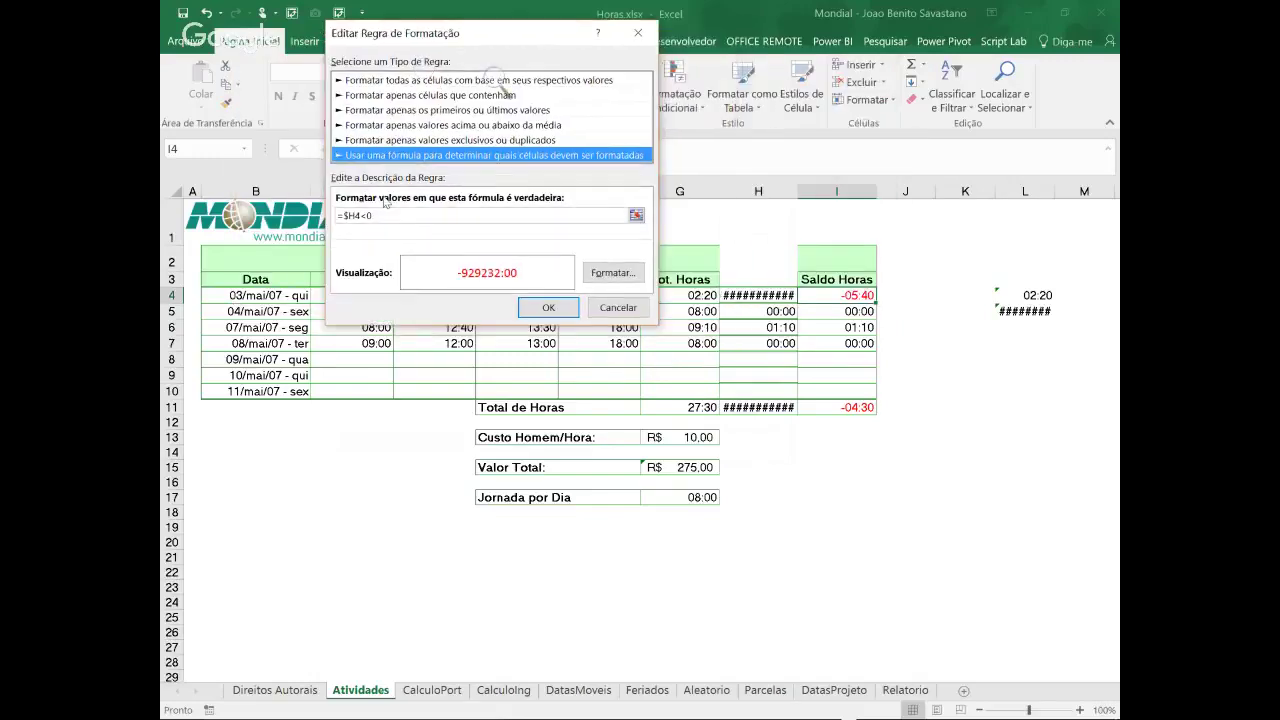
click(632, 277)
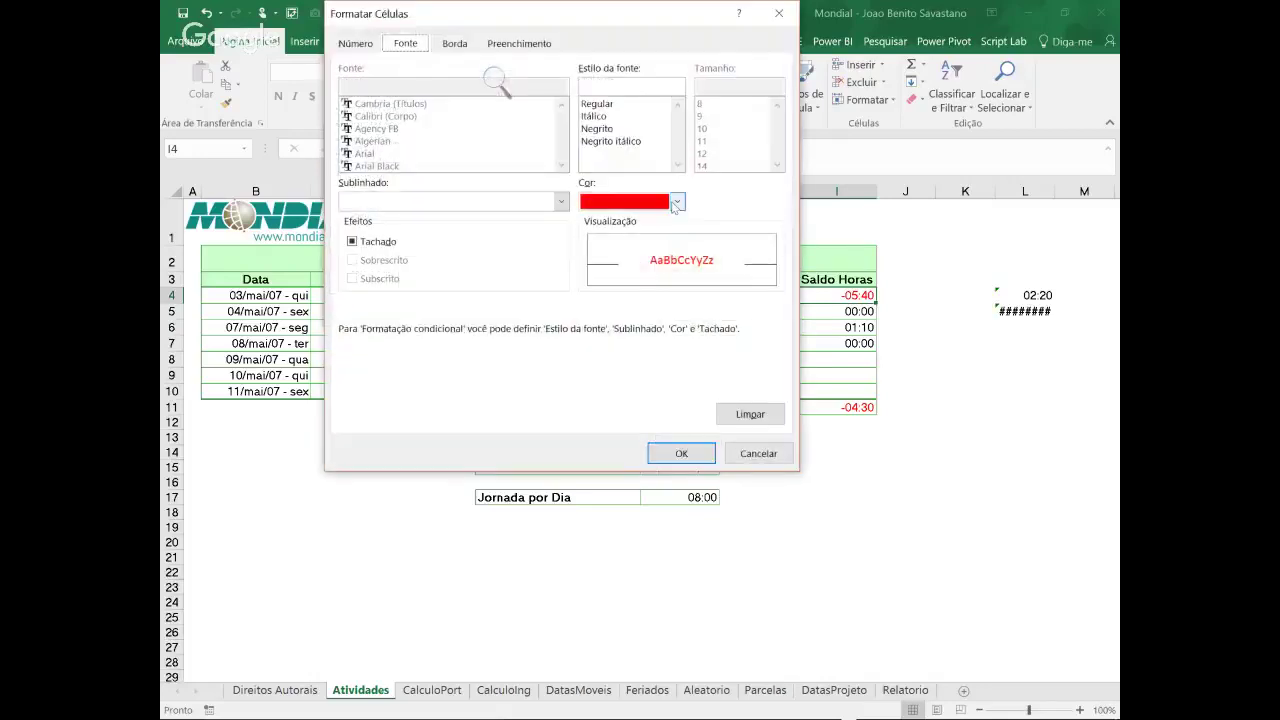
click(356, 44)
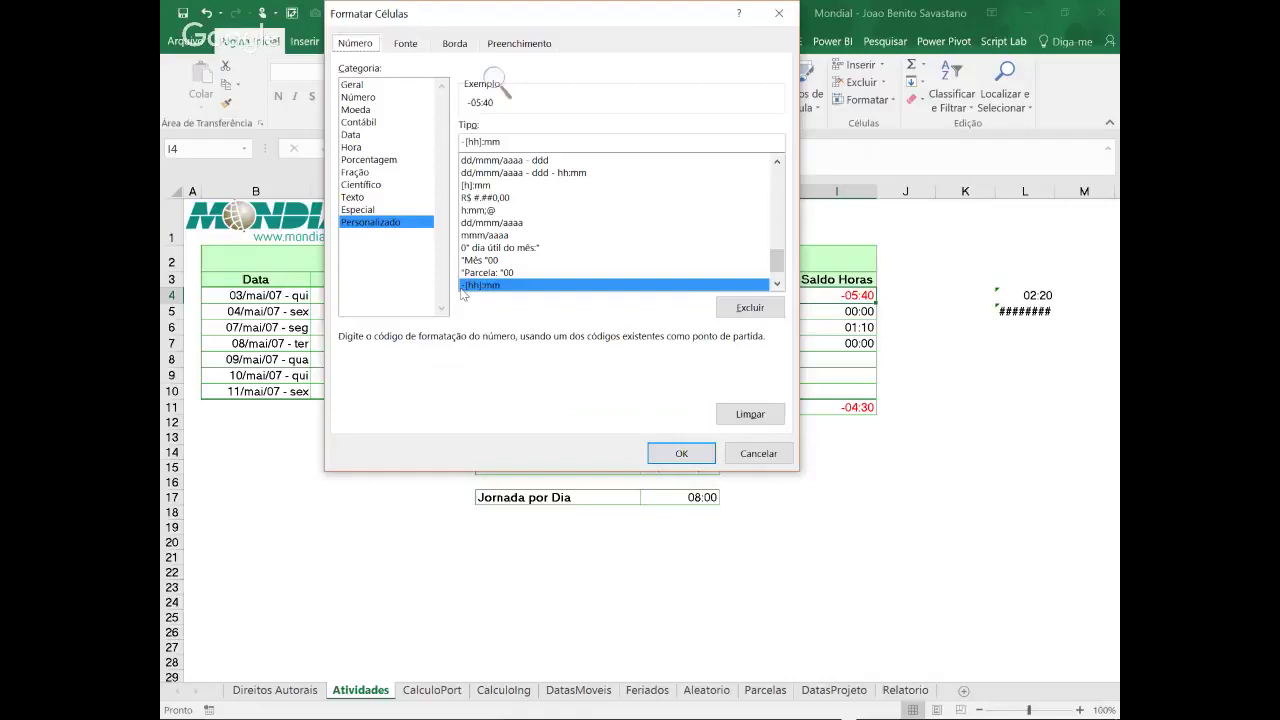
click(758, 454)
key(Return)
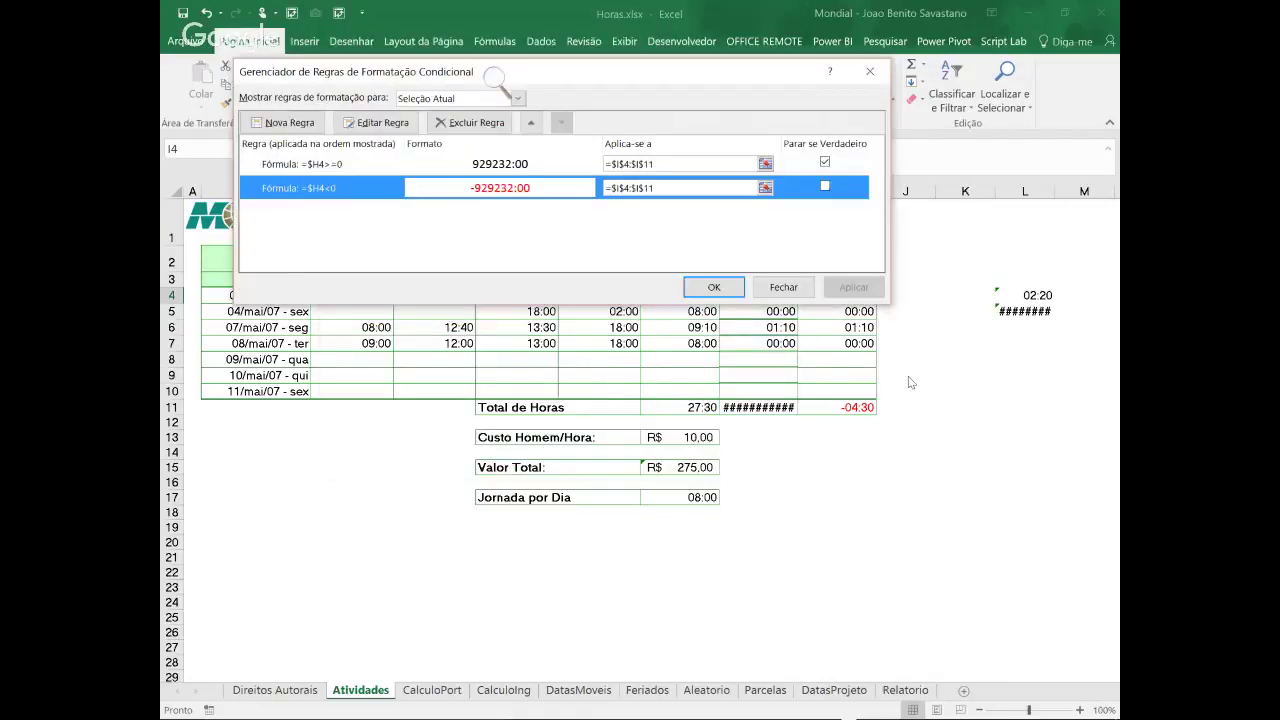
key(Return)
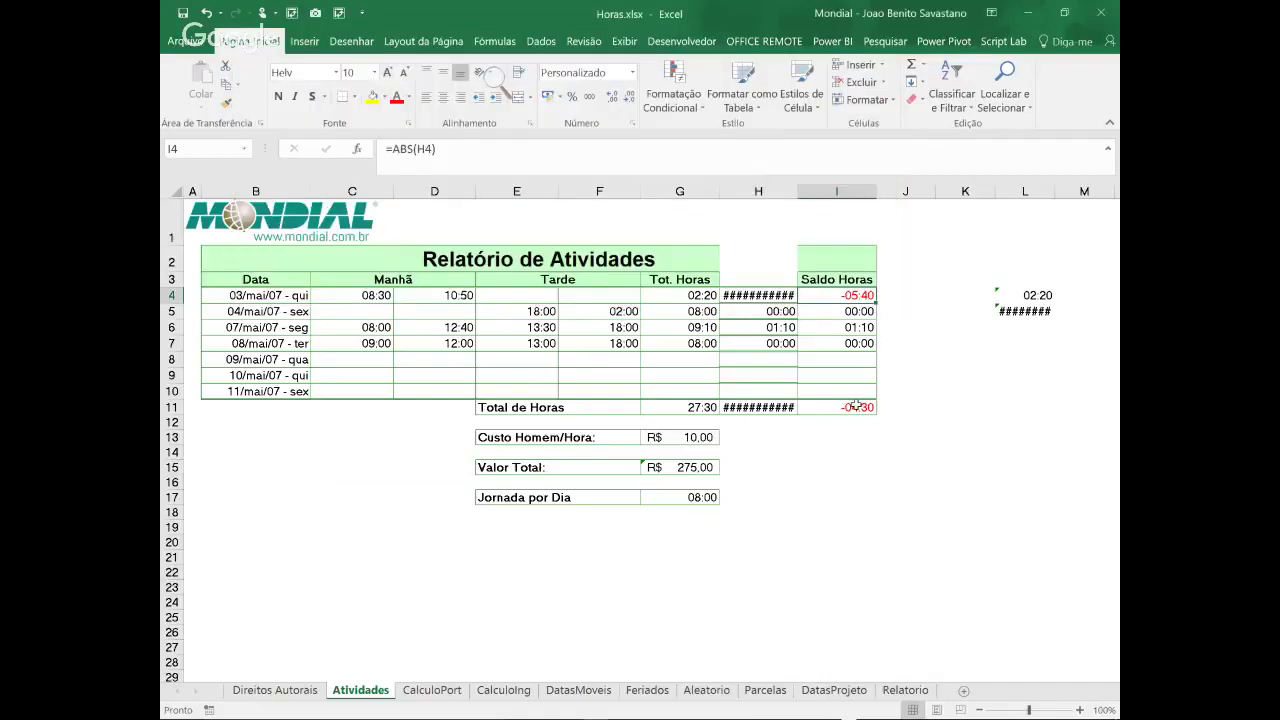
click(856, 405)
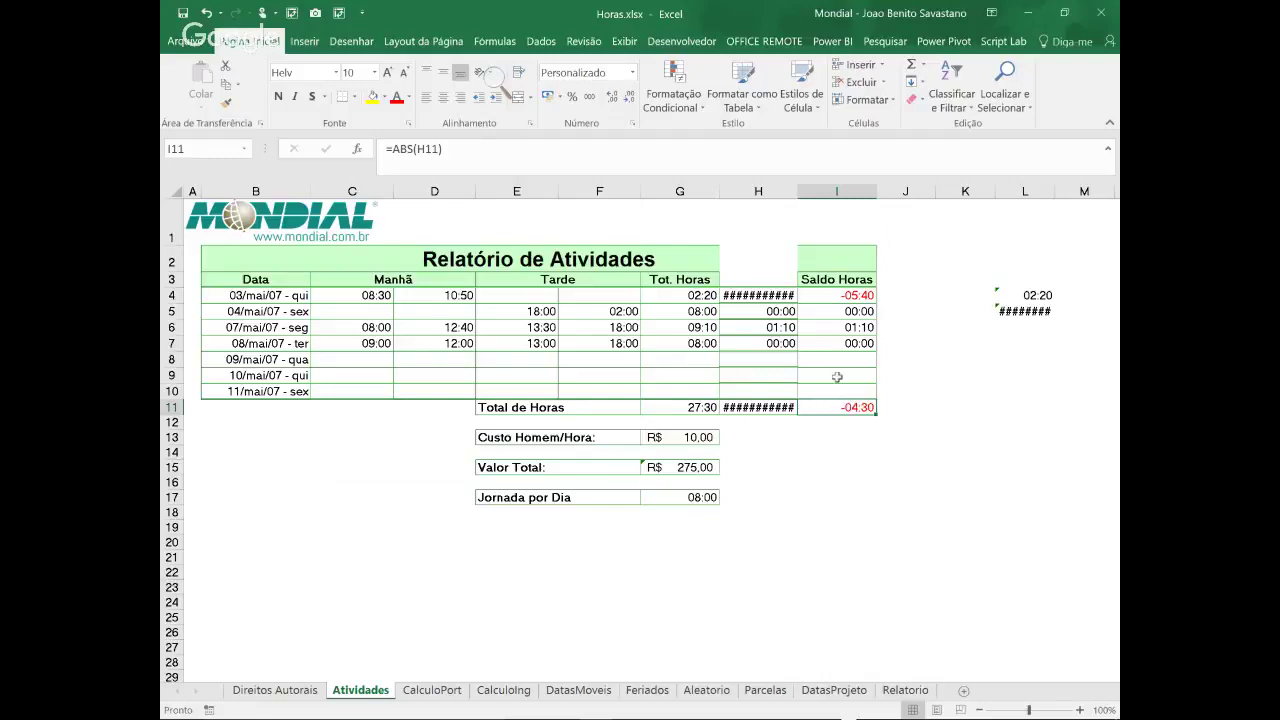
Change the afternoon end times to 22:00 for 07/mai/07 in F6 and 19:45 for 08/mai/07 in F7
click(596, 327)
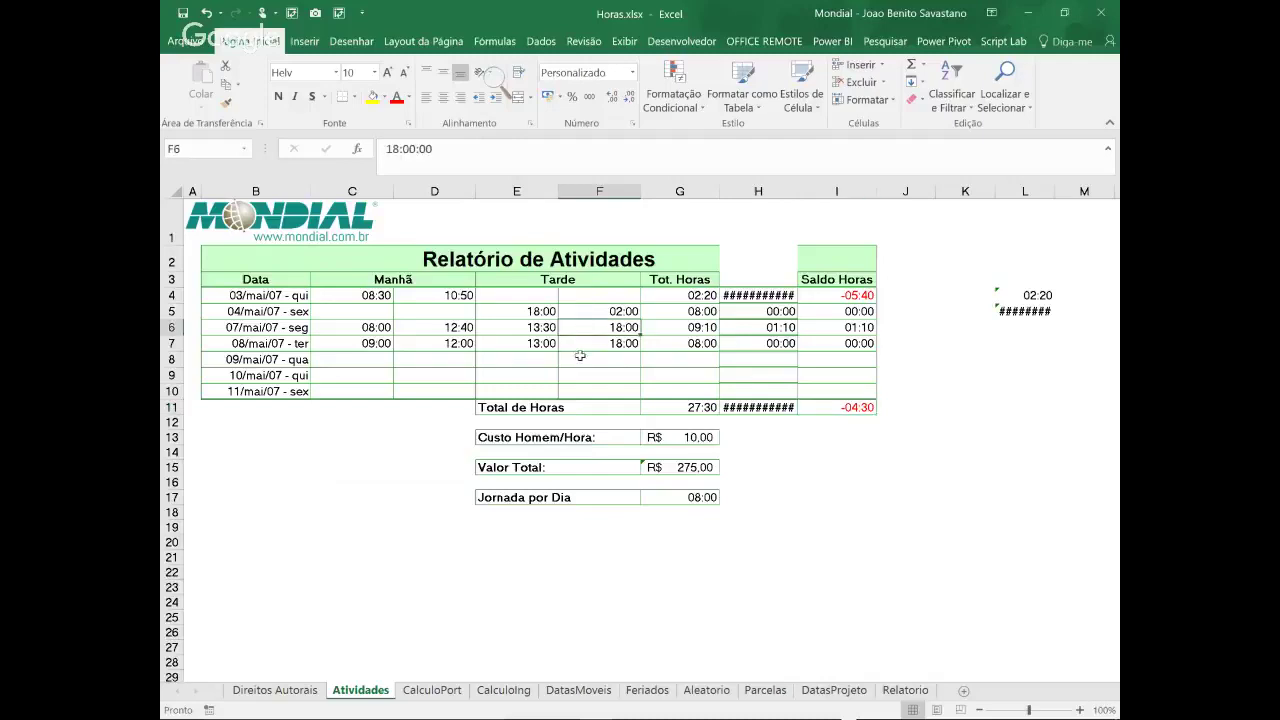
text(22:)
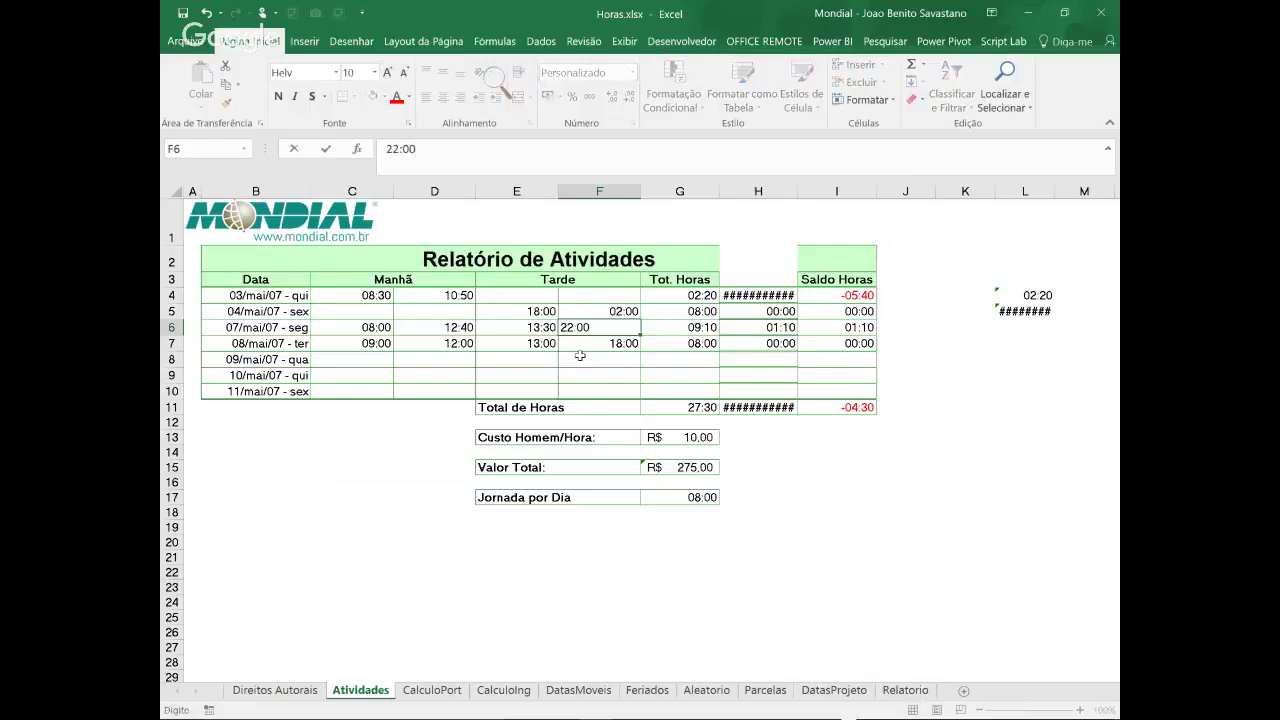
key(Return)
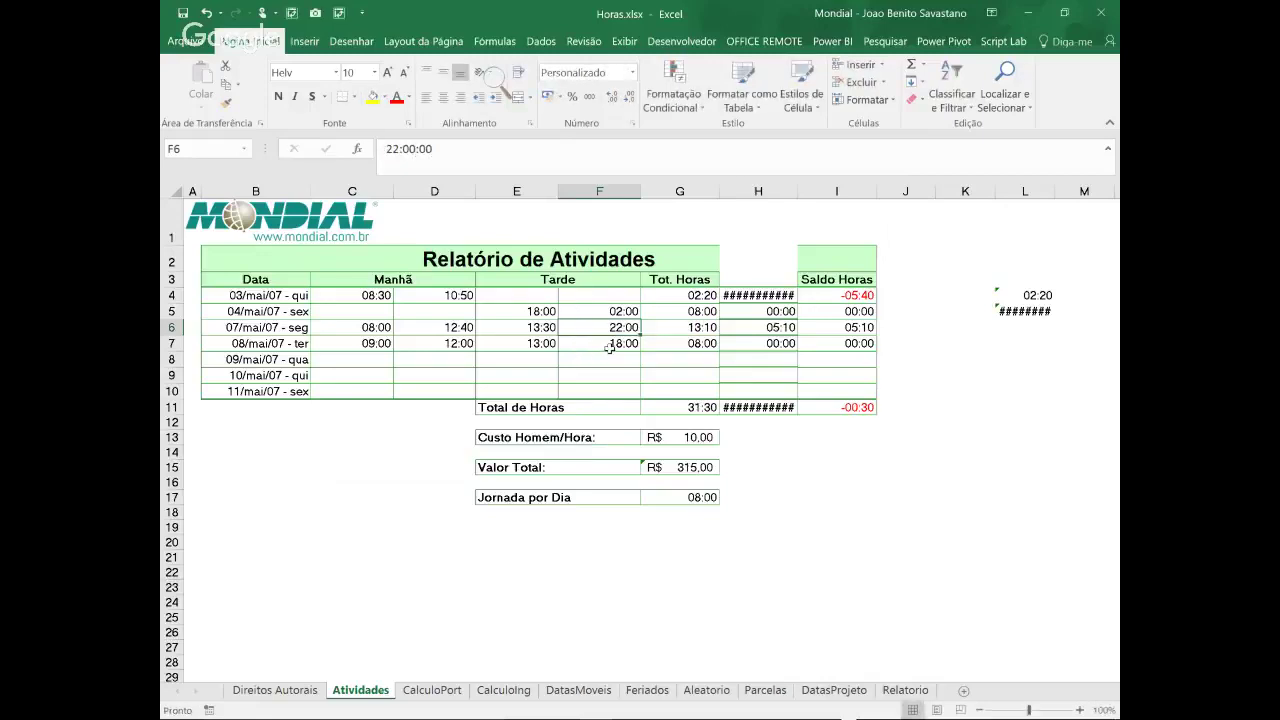
text(19)
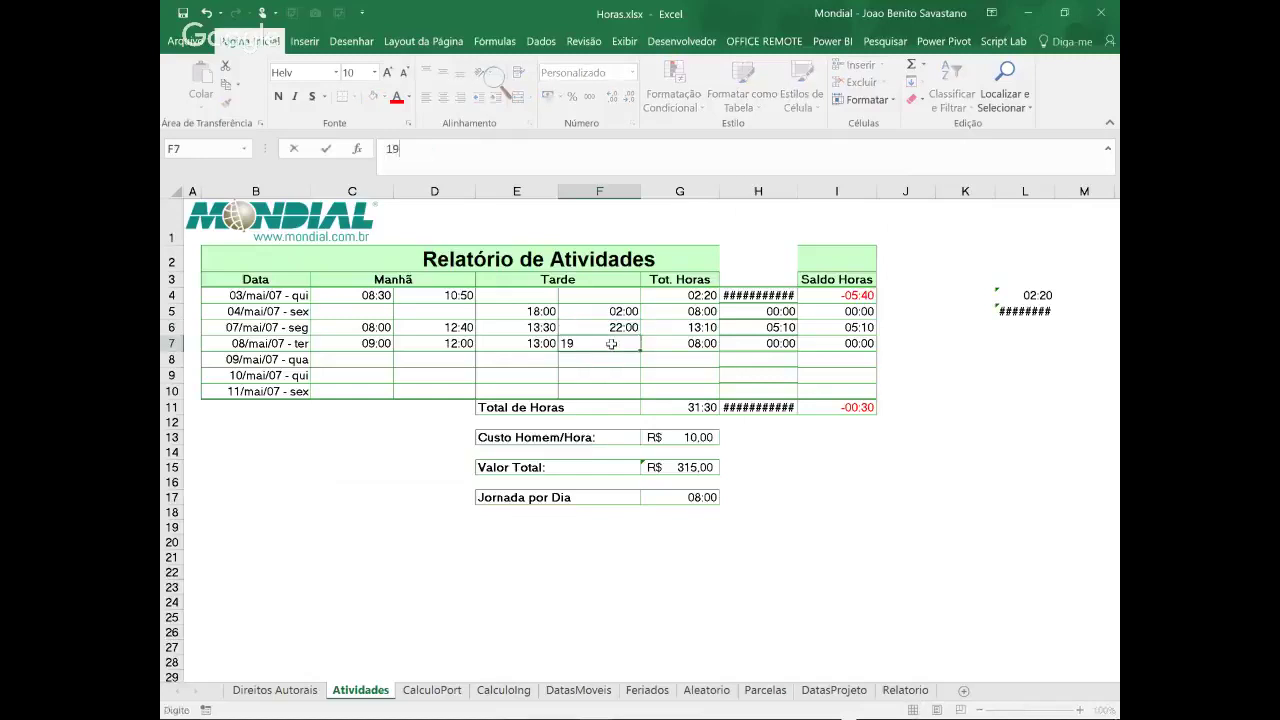
text(:45)
key(ctrl+Return)
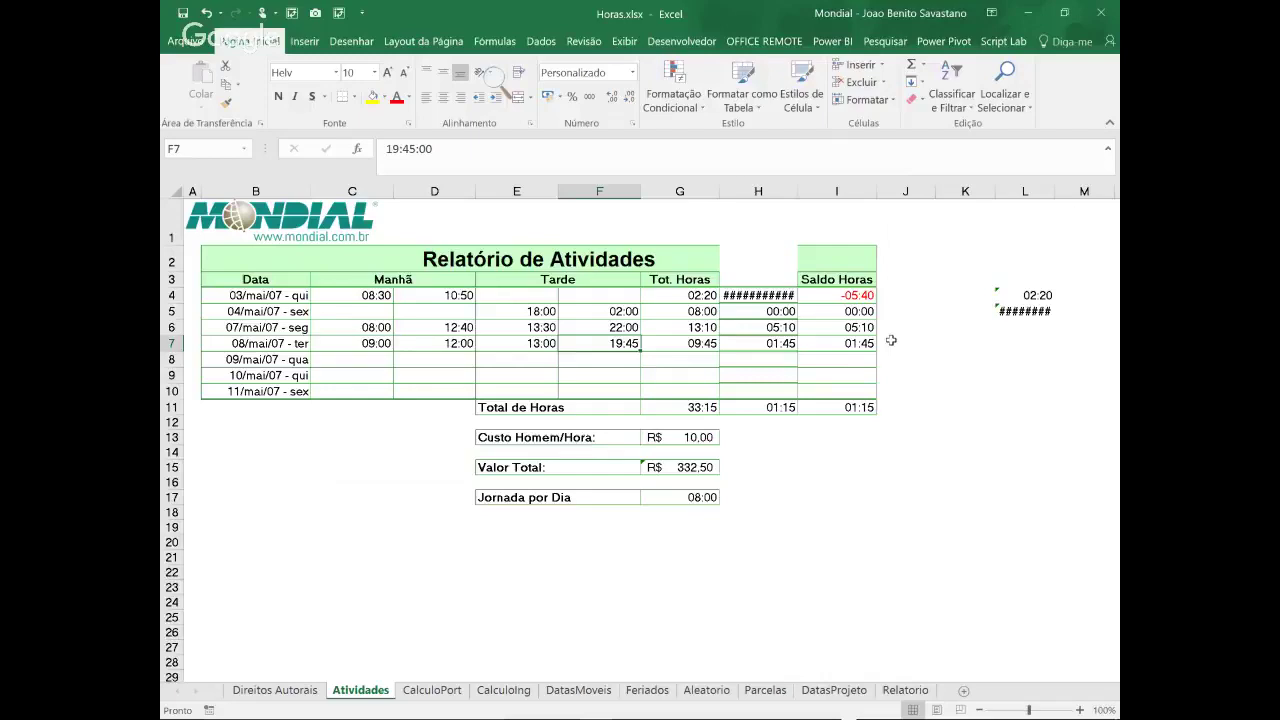
Review the formulas in H4 and I4 and the conditional formatting rules on I4, including the =$H4>=0 rule definition
click(756, 299)
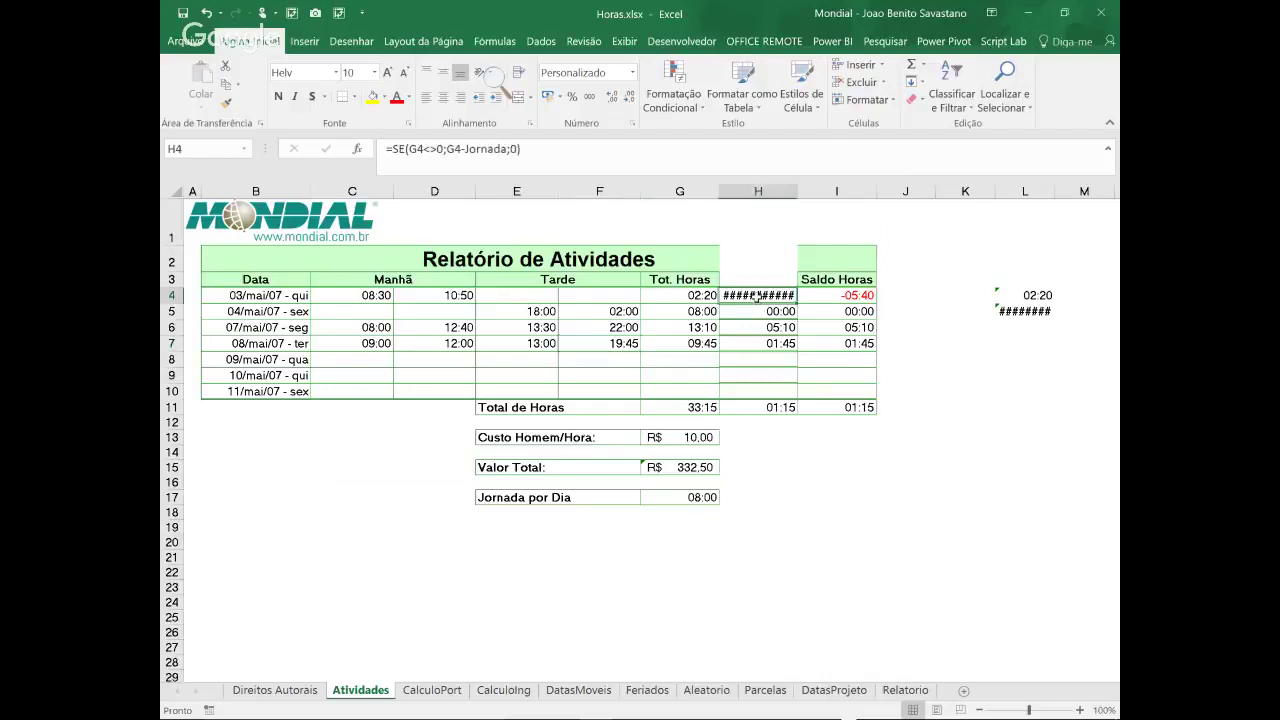
click(846, 297)
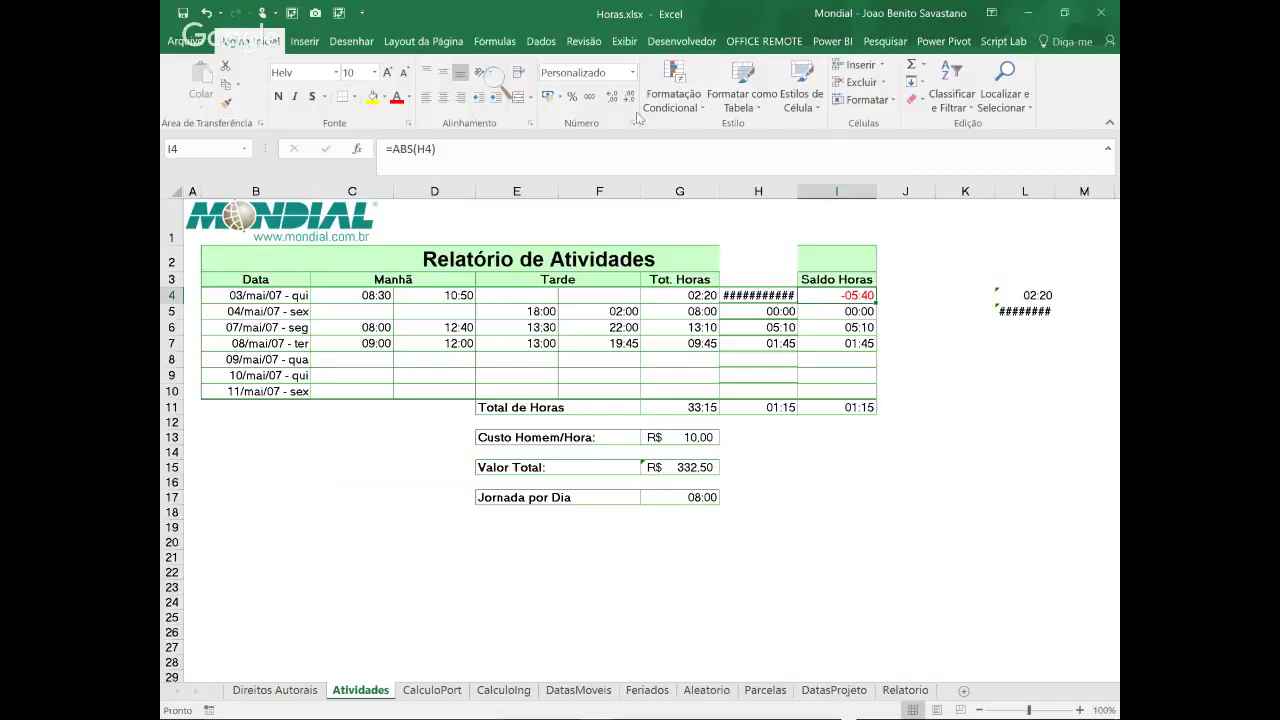
click(670, 117)
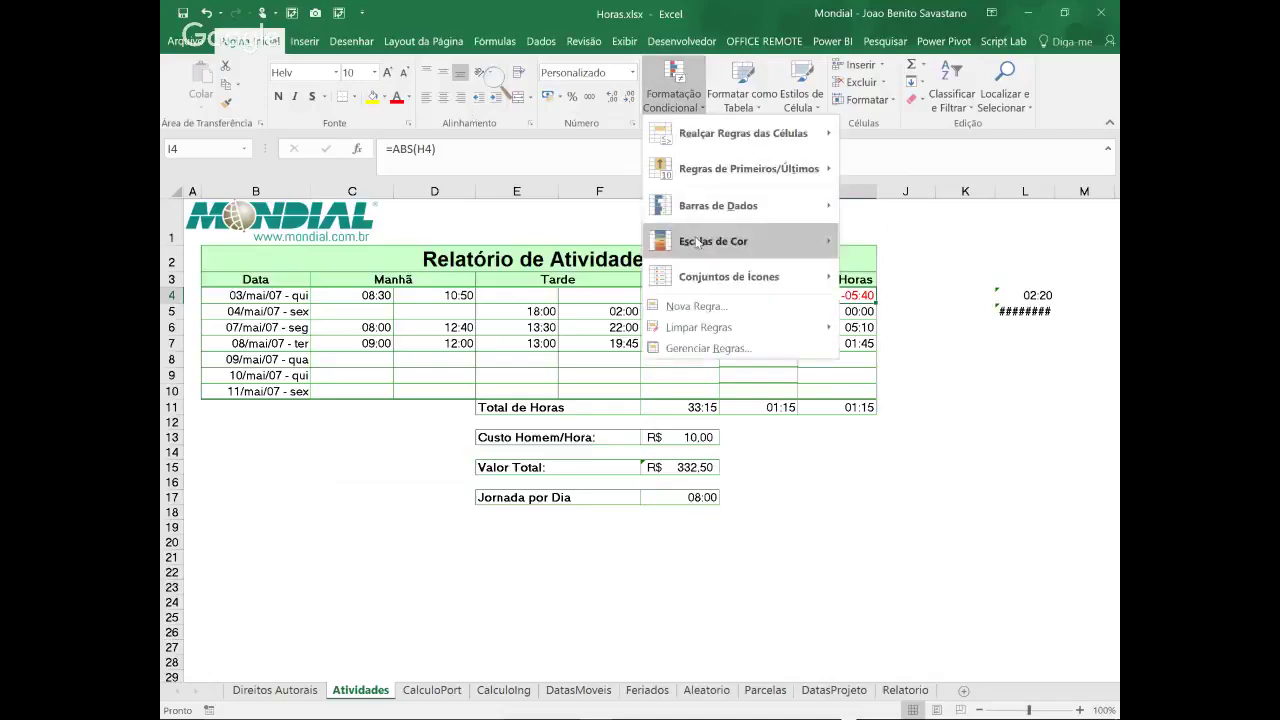
click(686, 355)
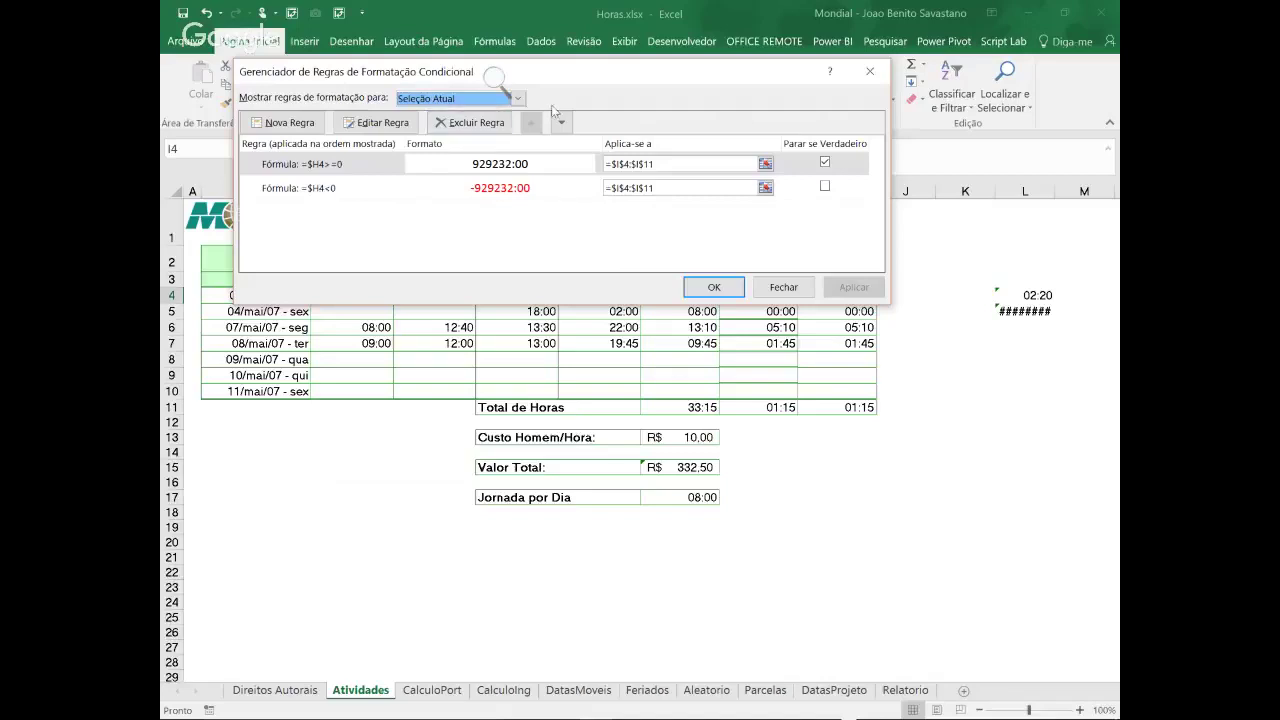
drag(590, 79, 539, 62)
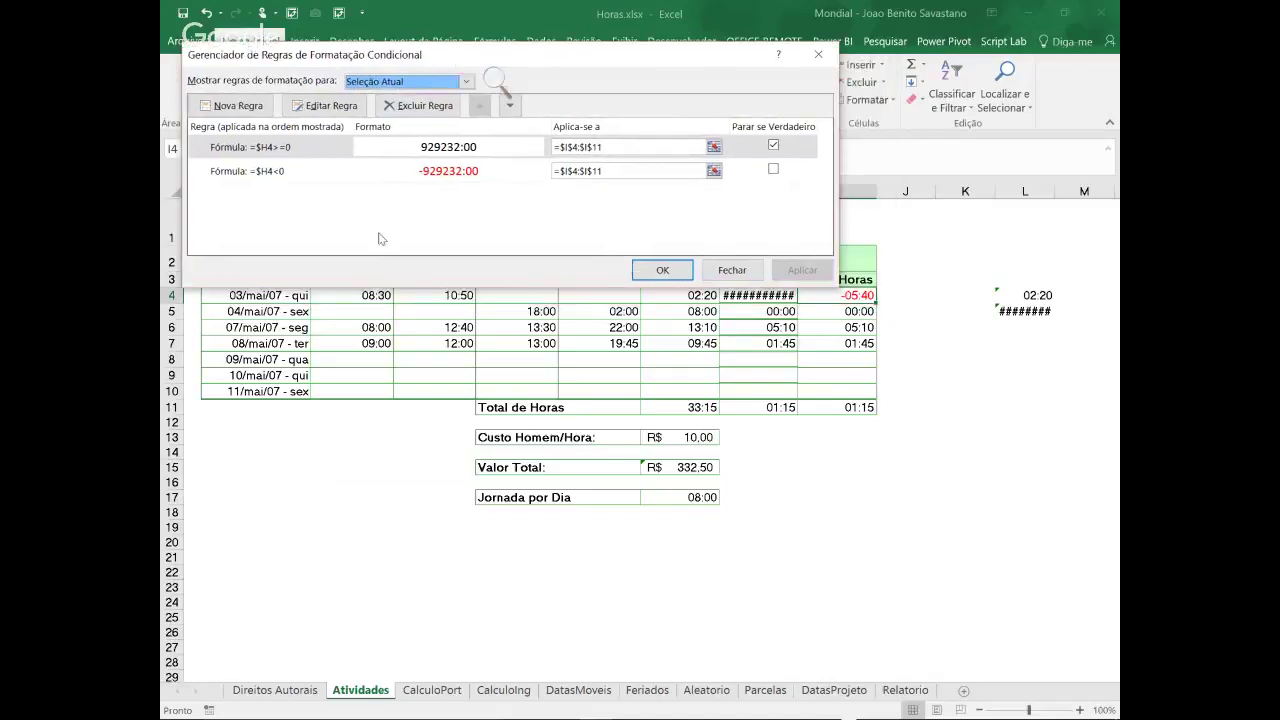
click(330, 105)
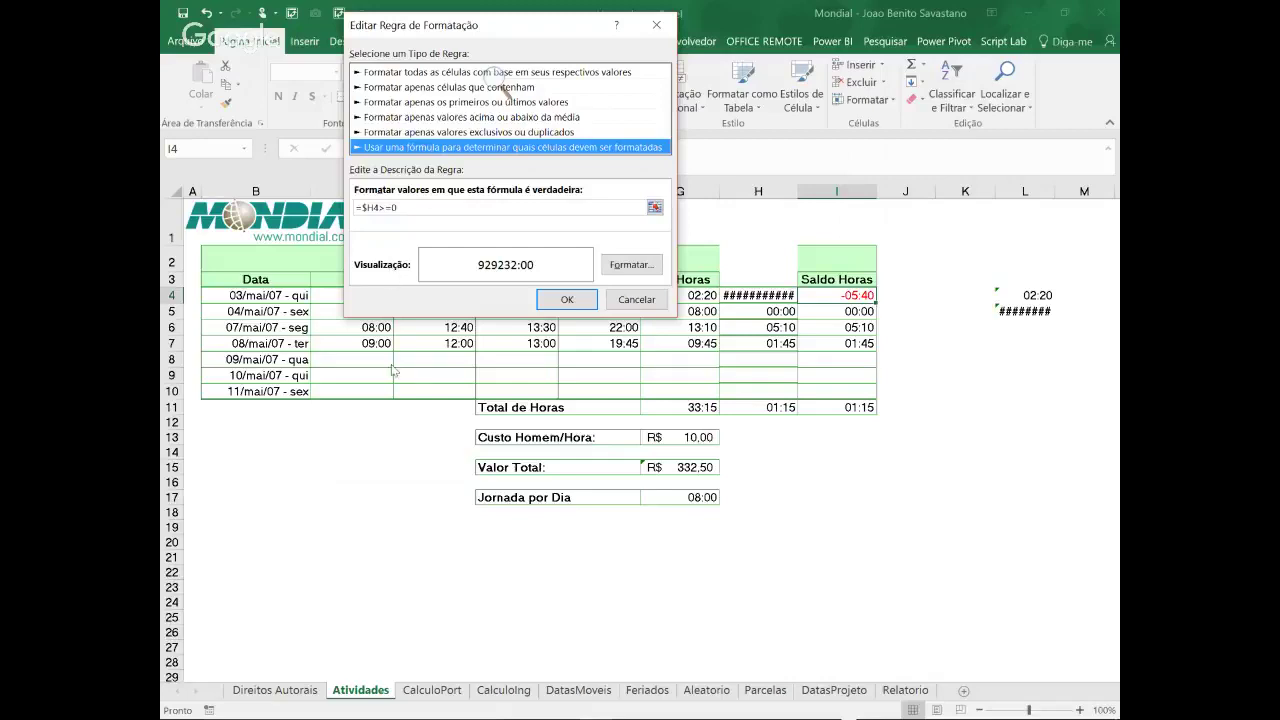
click(636, 300)
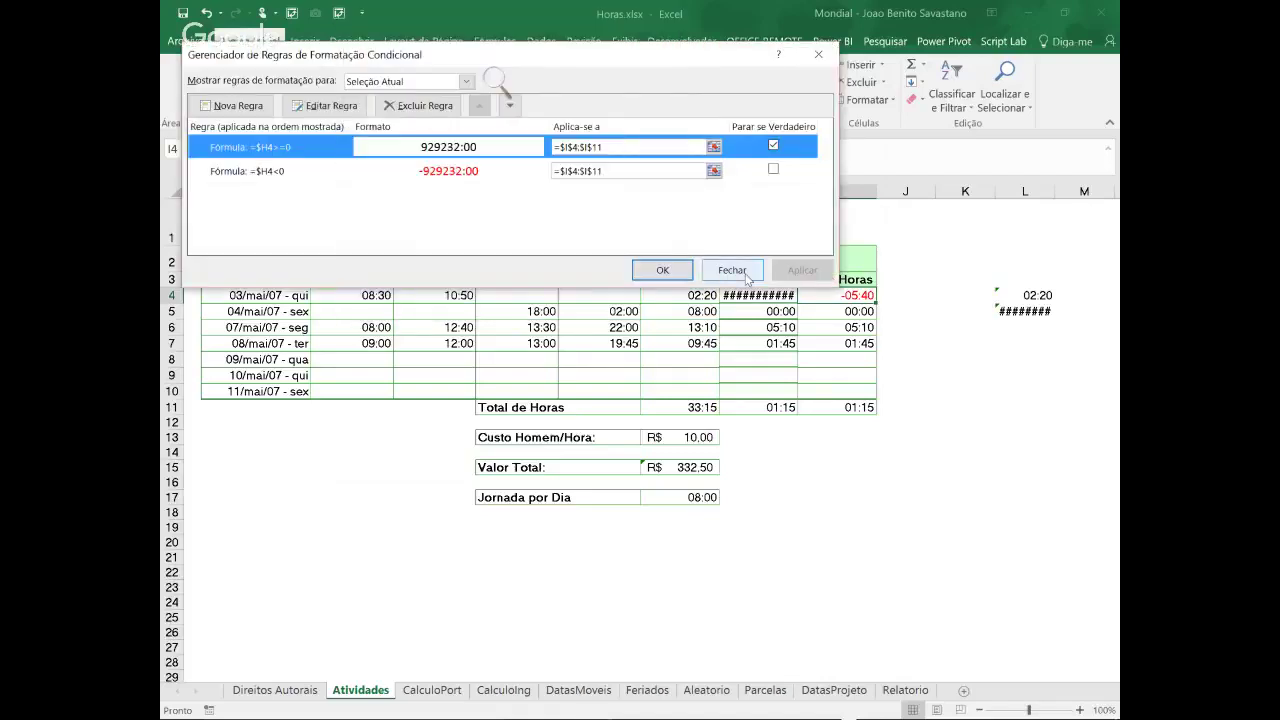
click(731, 270)
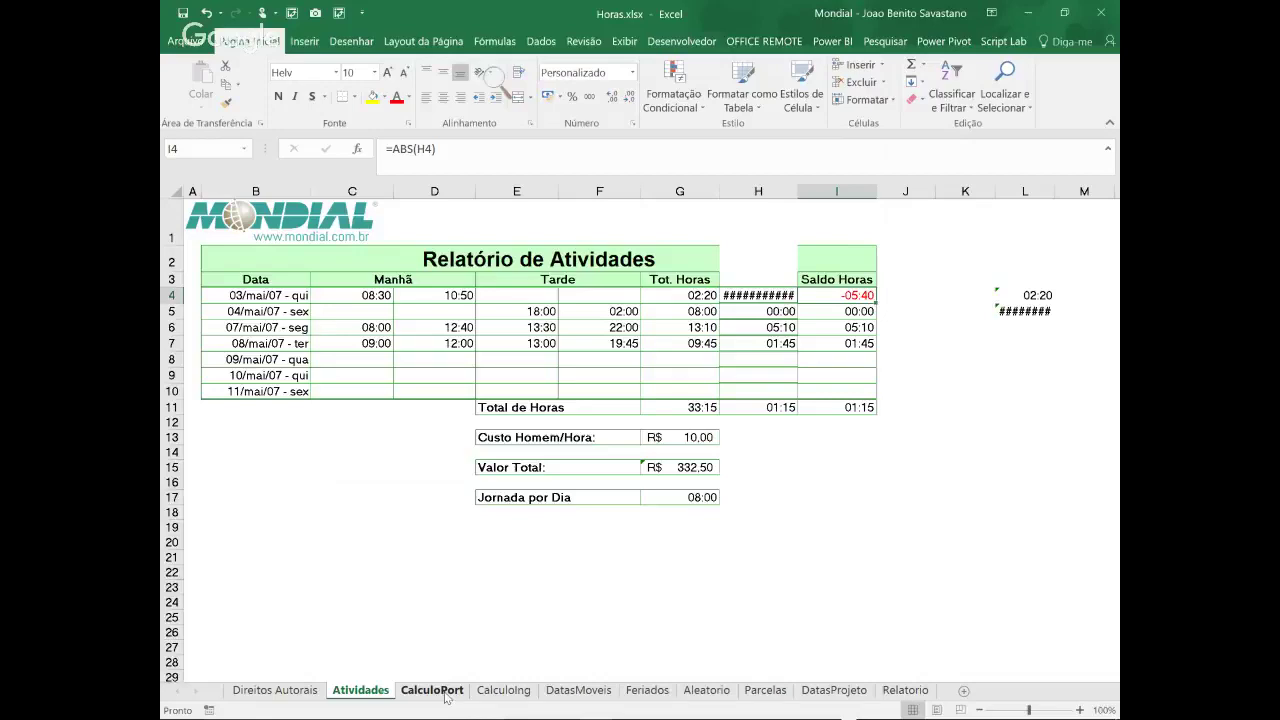
Examine the Hoje, Dias and Data Final cells of the Dias Corridos block on the CalculoPort sheet
click(432, 690)
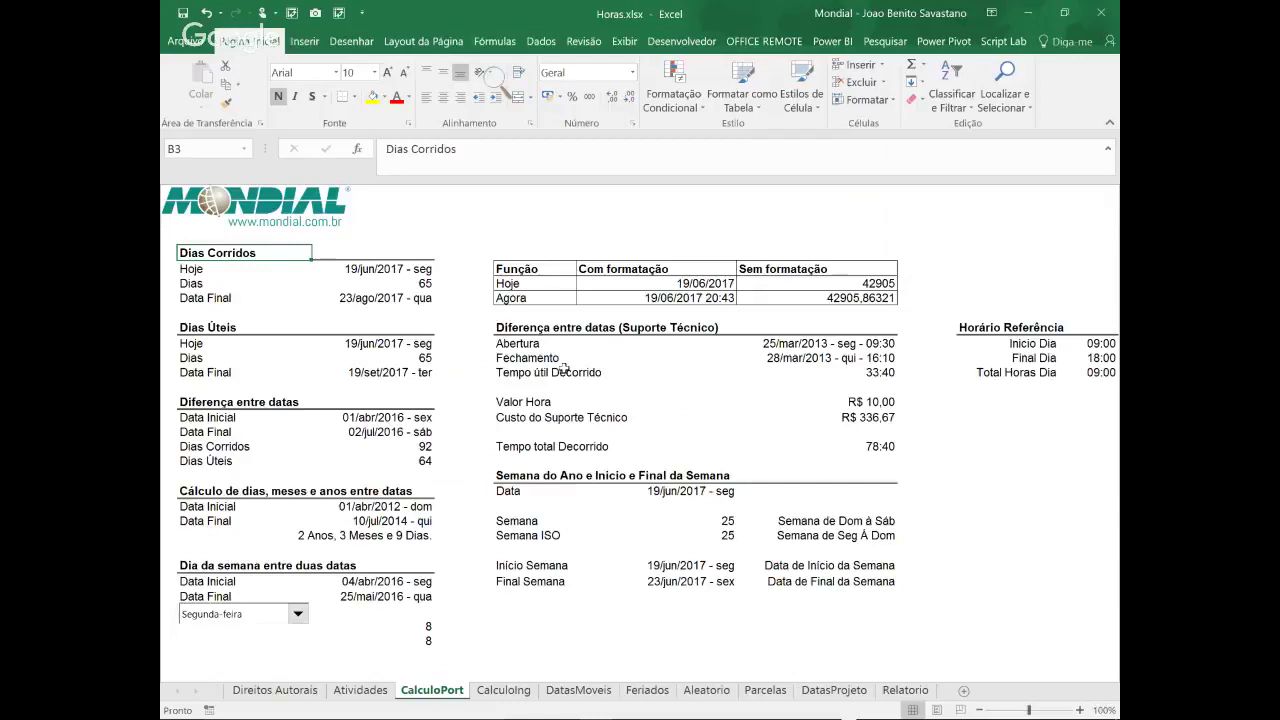
click(385, 269)
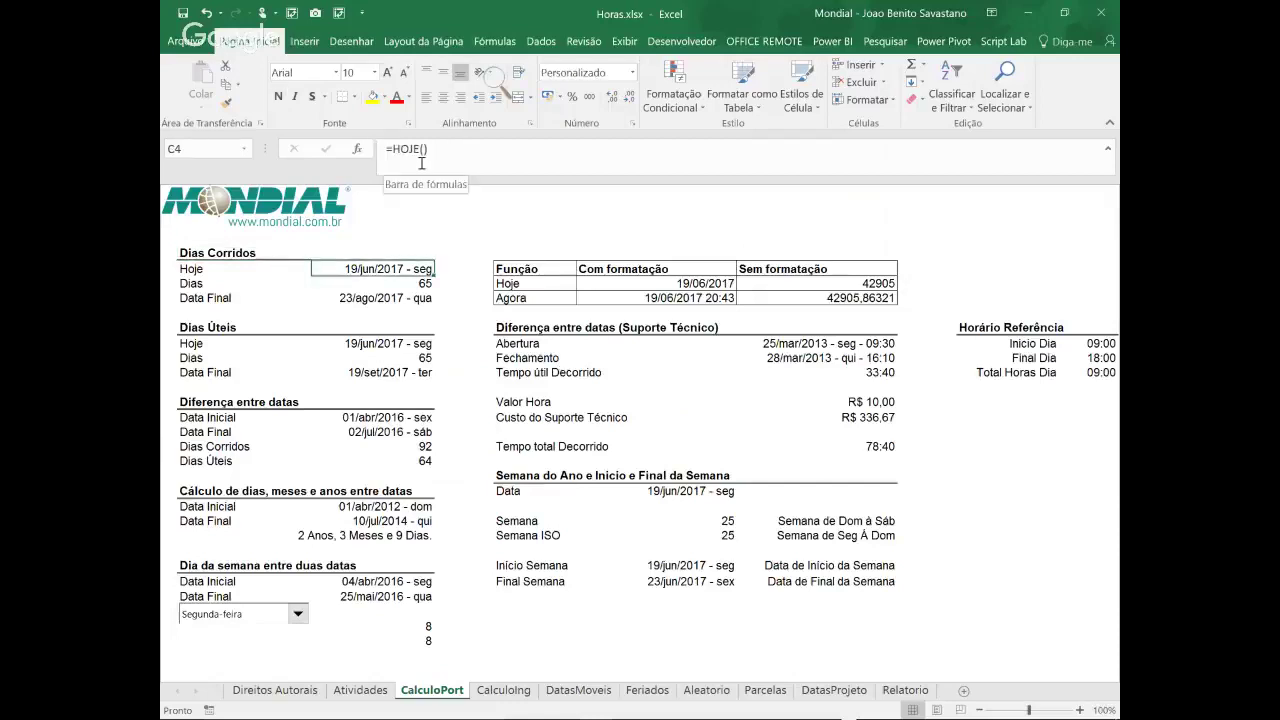
click(380, 286)
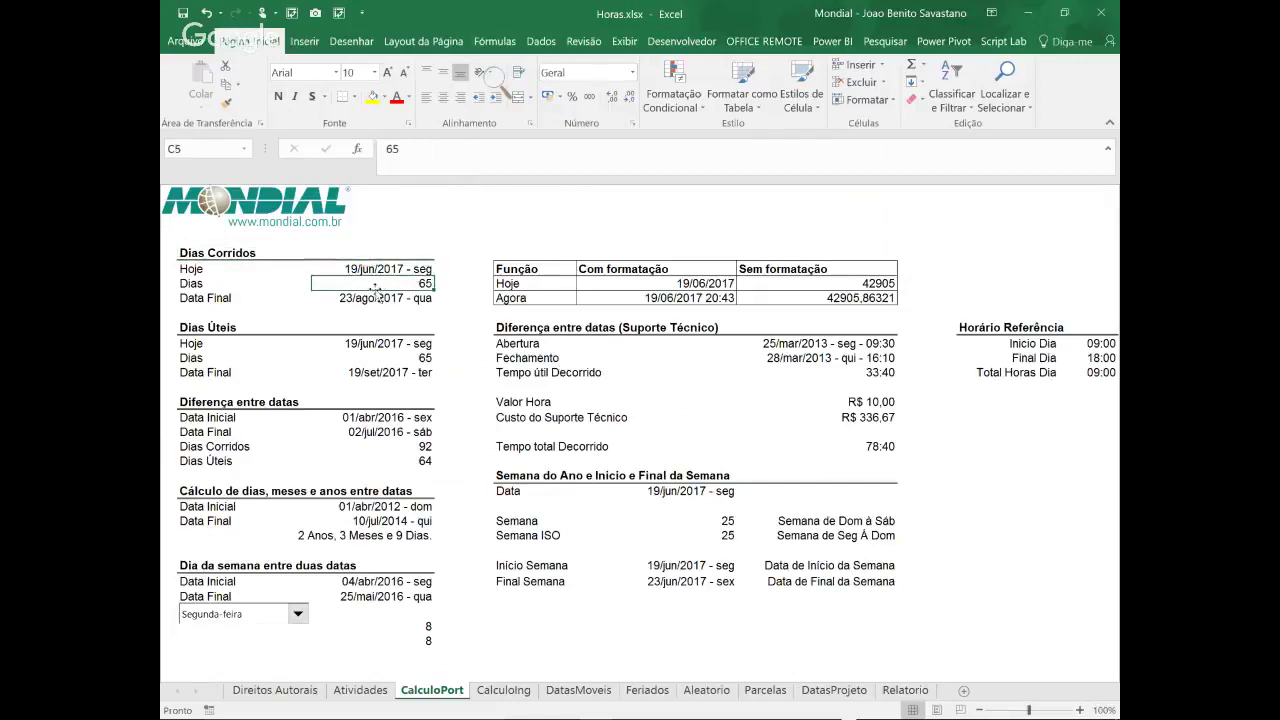
click(366, 298)
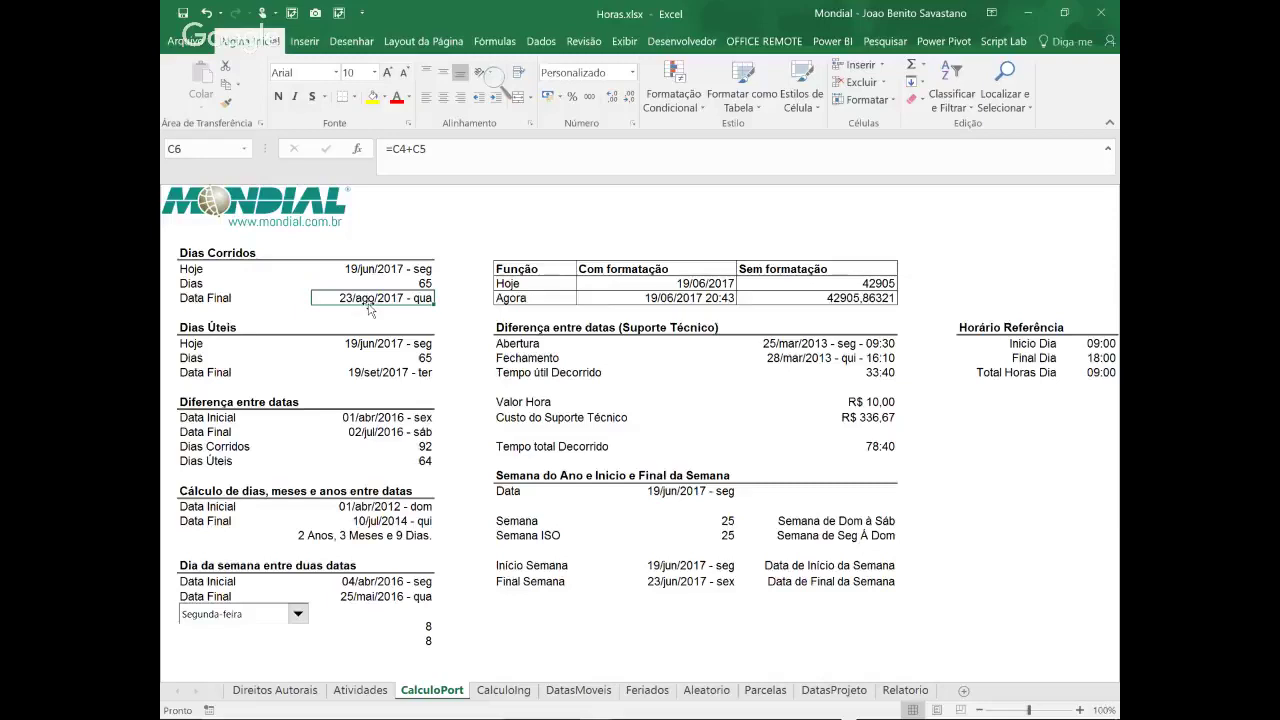
Examine the Hoje, Dias and Data Final cells of the Dias Úteis block, dismissing the chat notification
click(388, 345)
click(389, 358)
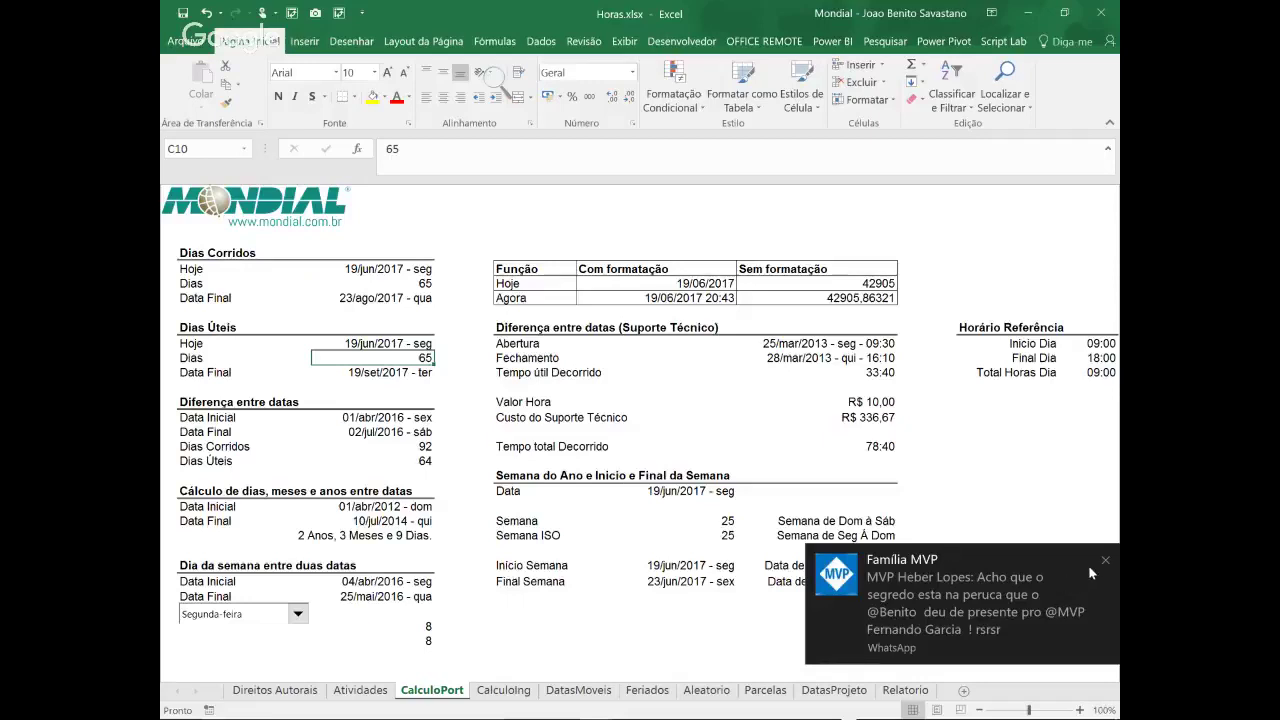
click(1105, 561)
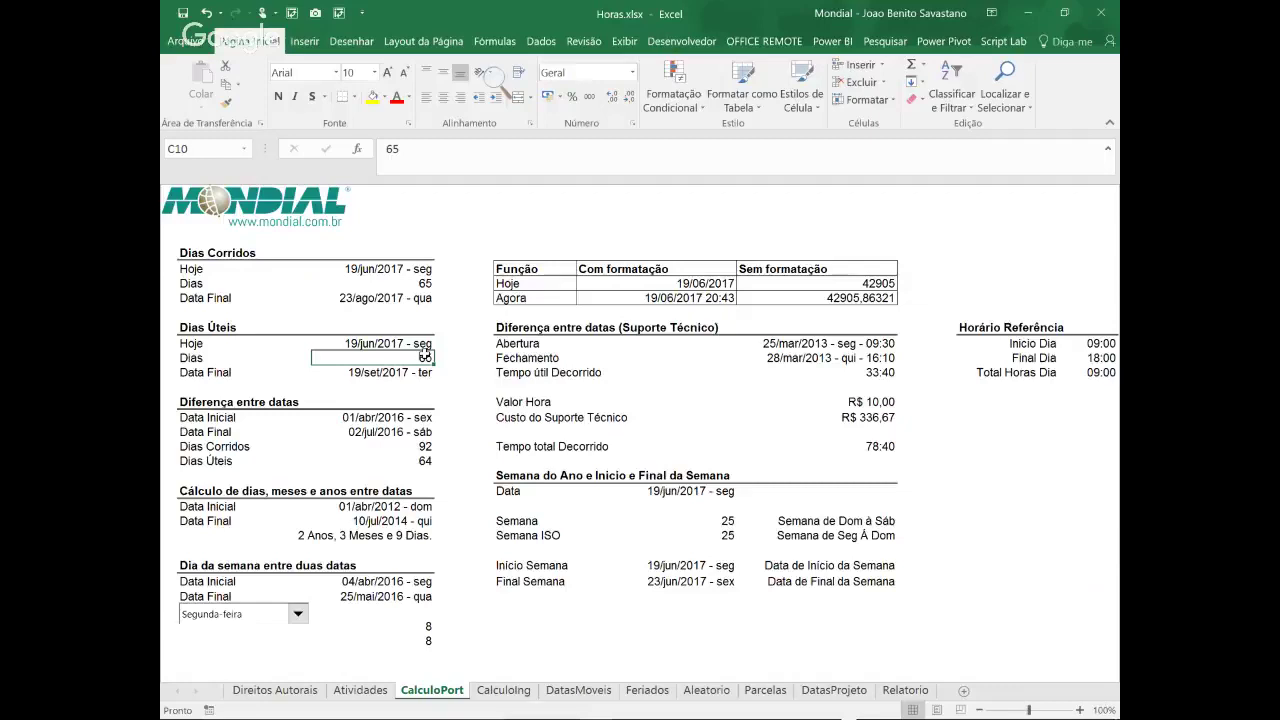
click(395, 373)
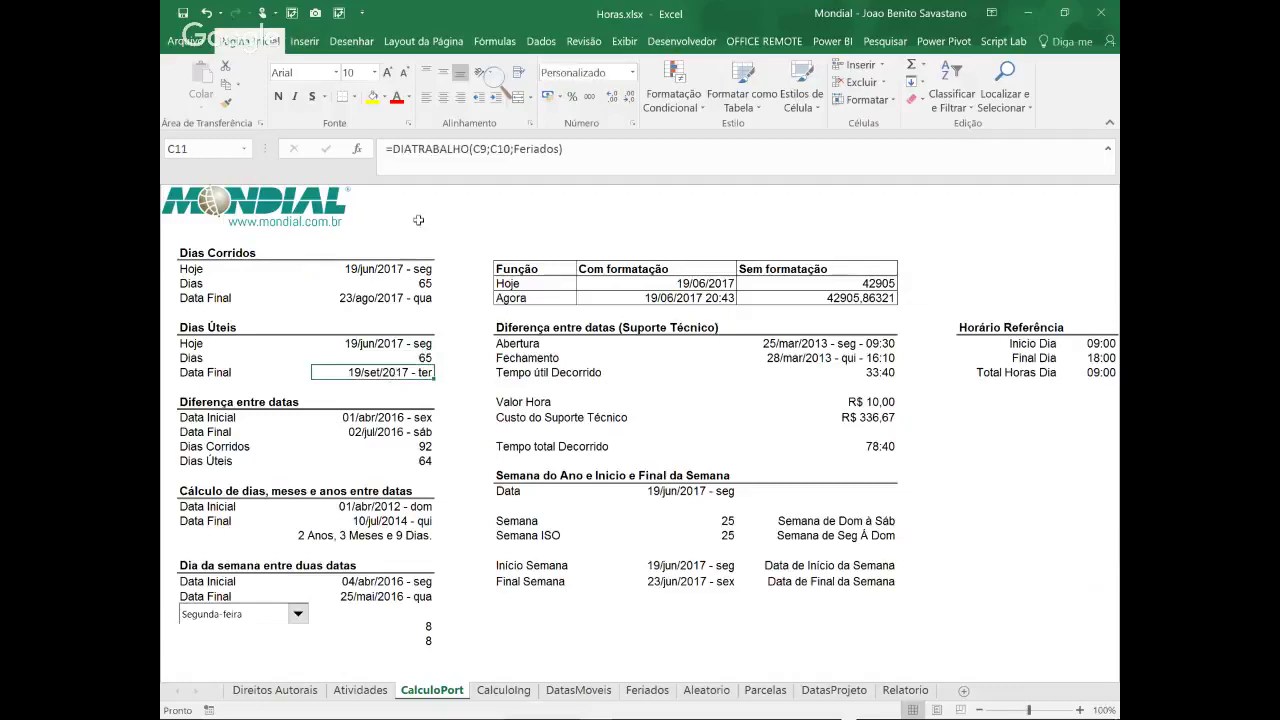
Review the DIATRABALHO formula in C11 and its holiday list on the Feriados sheet, returning to CalculoPort
click(499, 149)
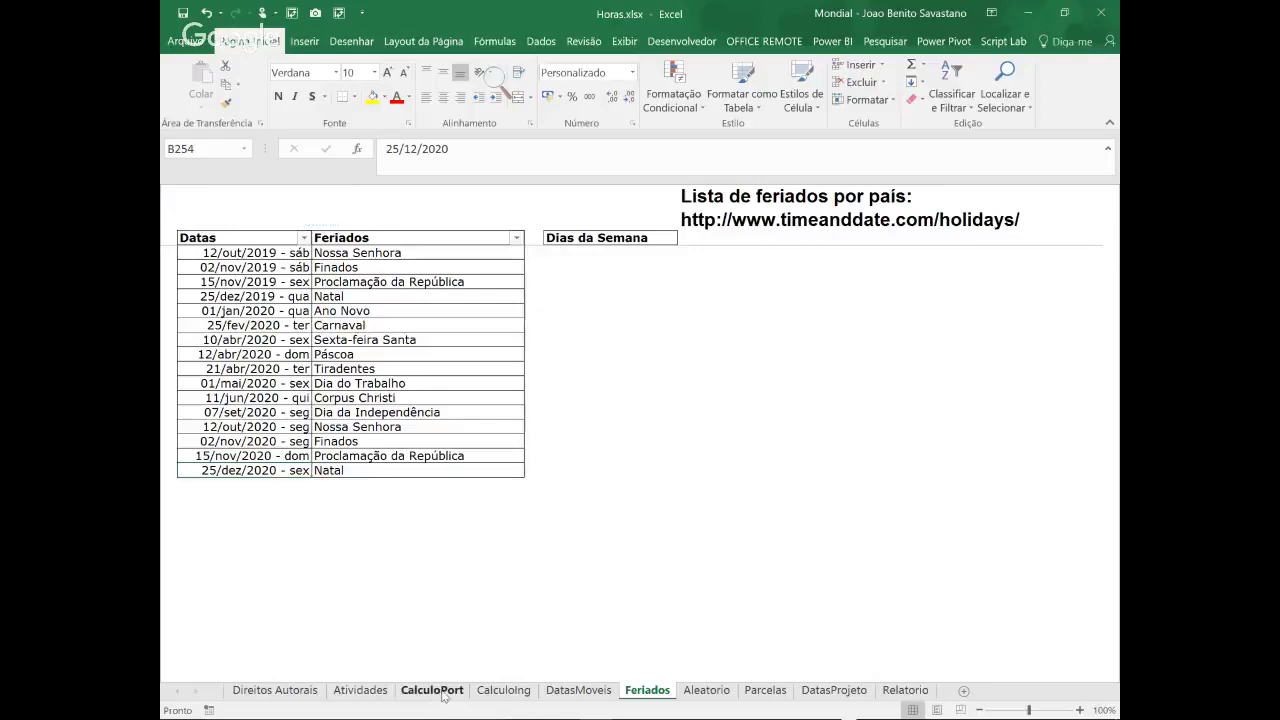
click(432, 690)
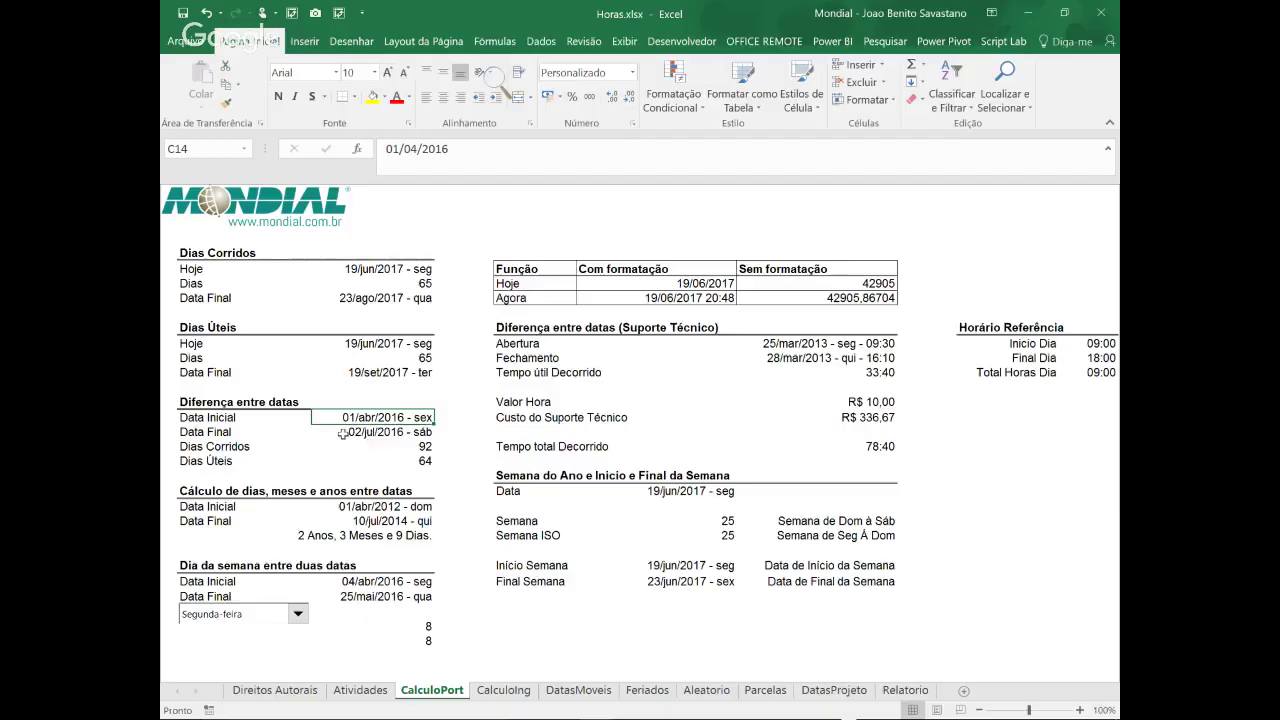
Examine the Data Final, Dias Corridos and Dias Úteis cells of the Diferença entre datas block
click(343, 433)
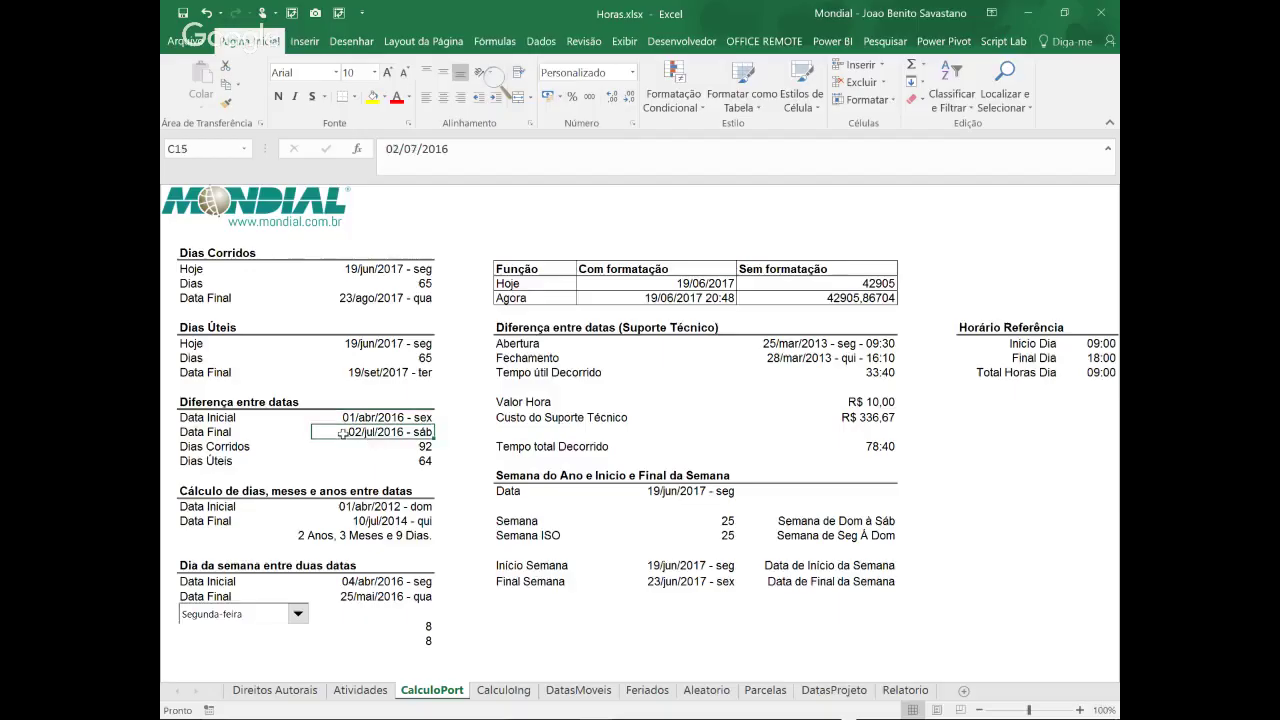
click(350, 448)
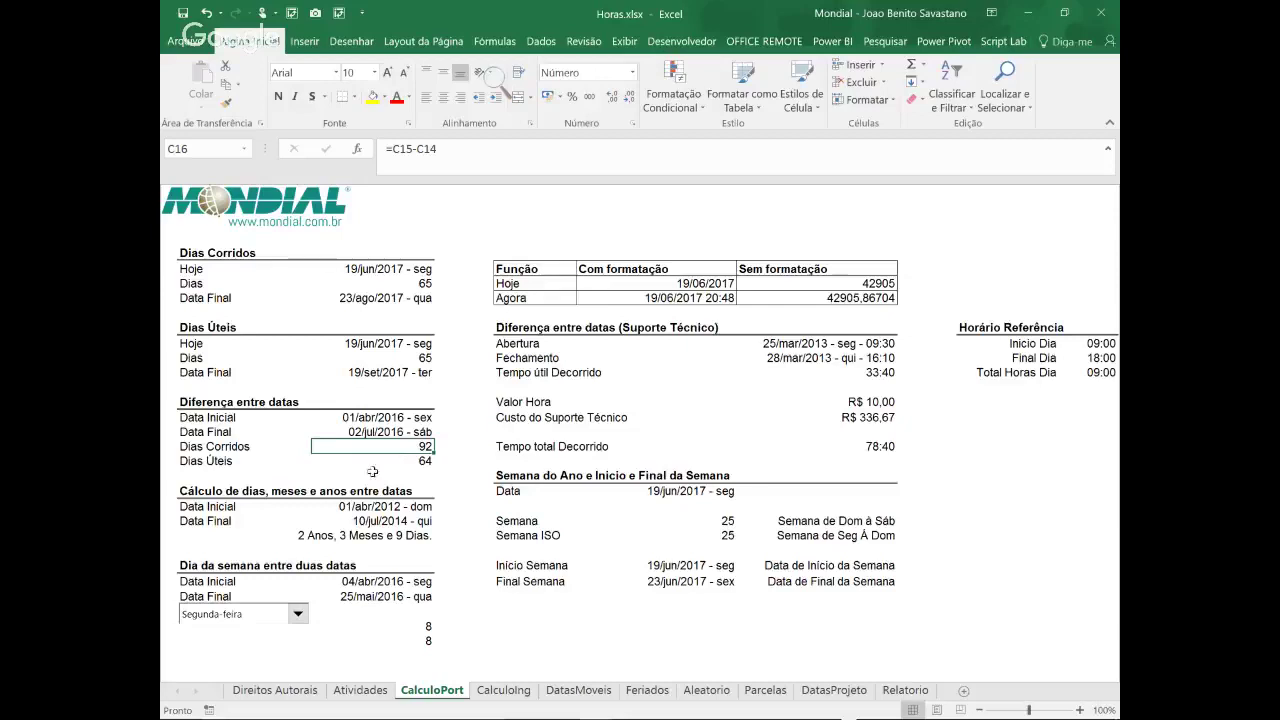
click(375, 462)
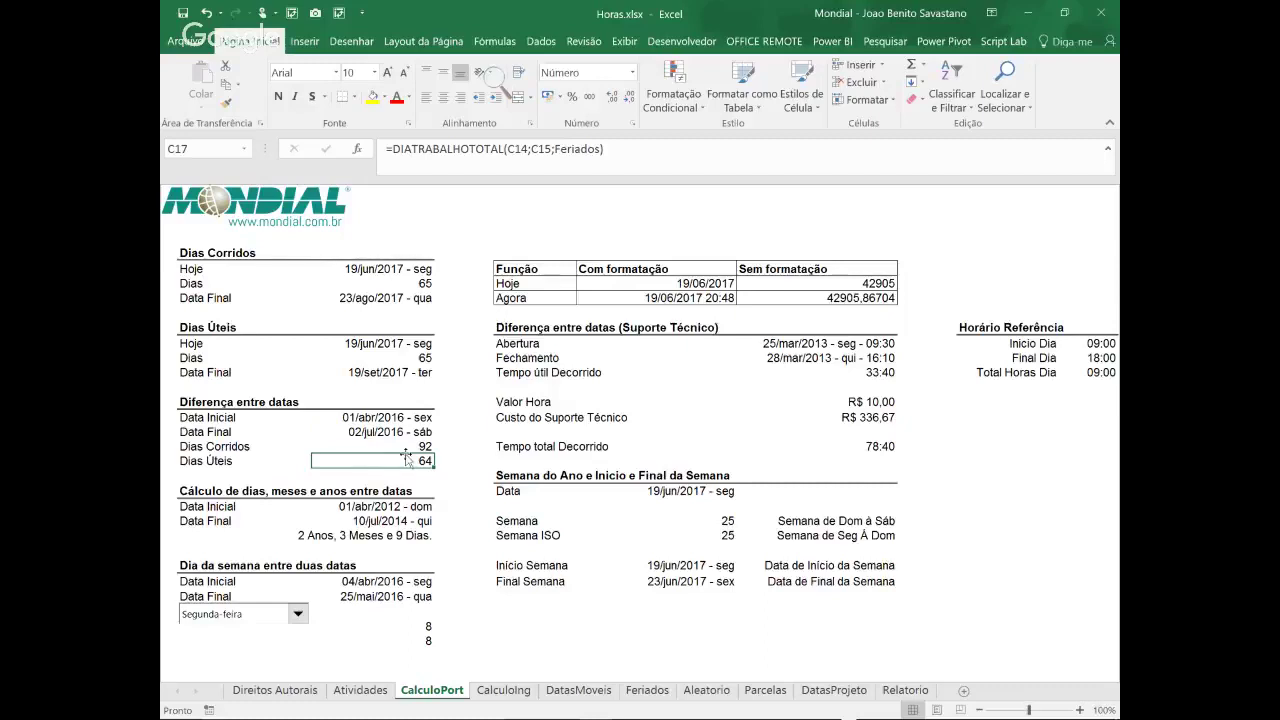
Compare the formatted and unformatted HOJE and AGORA cells in the Função table
click(667, 283)
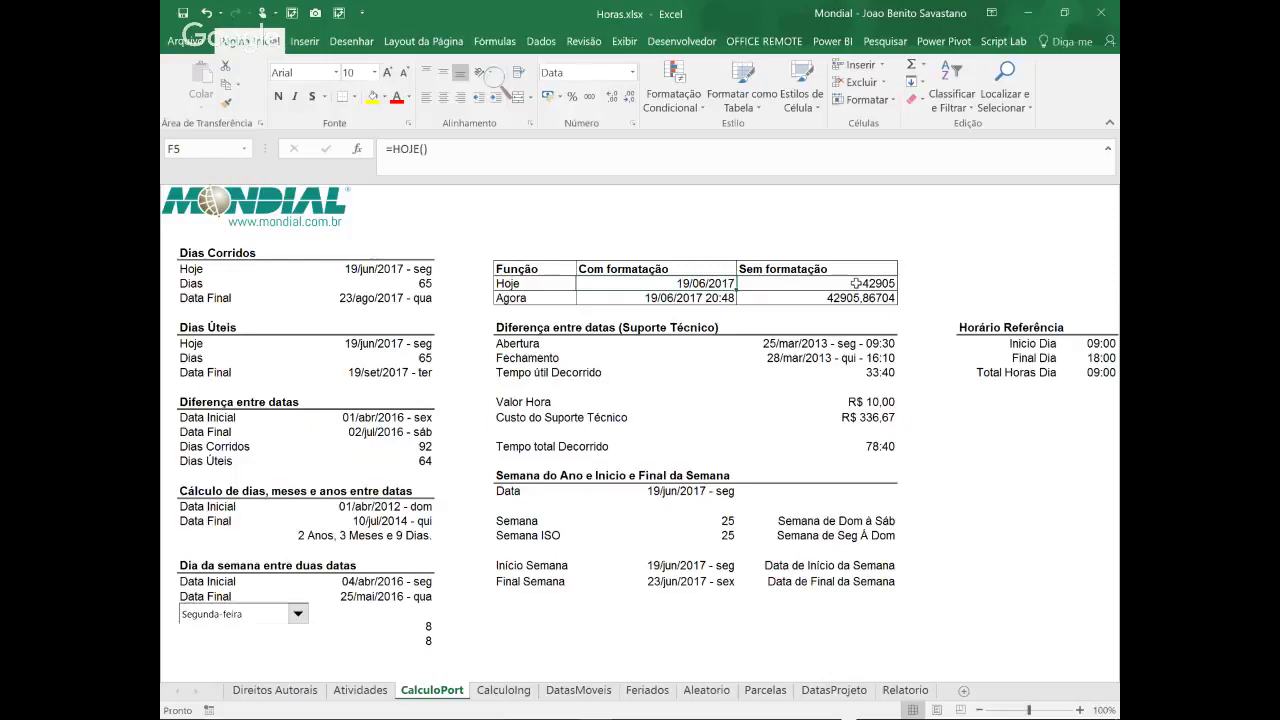
click(855, 283)
click(679, 298)
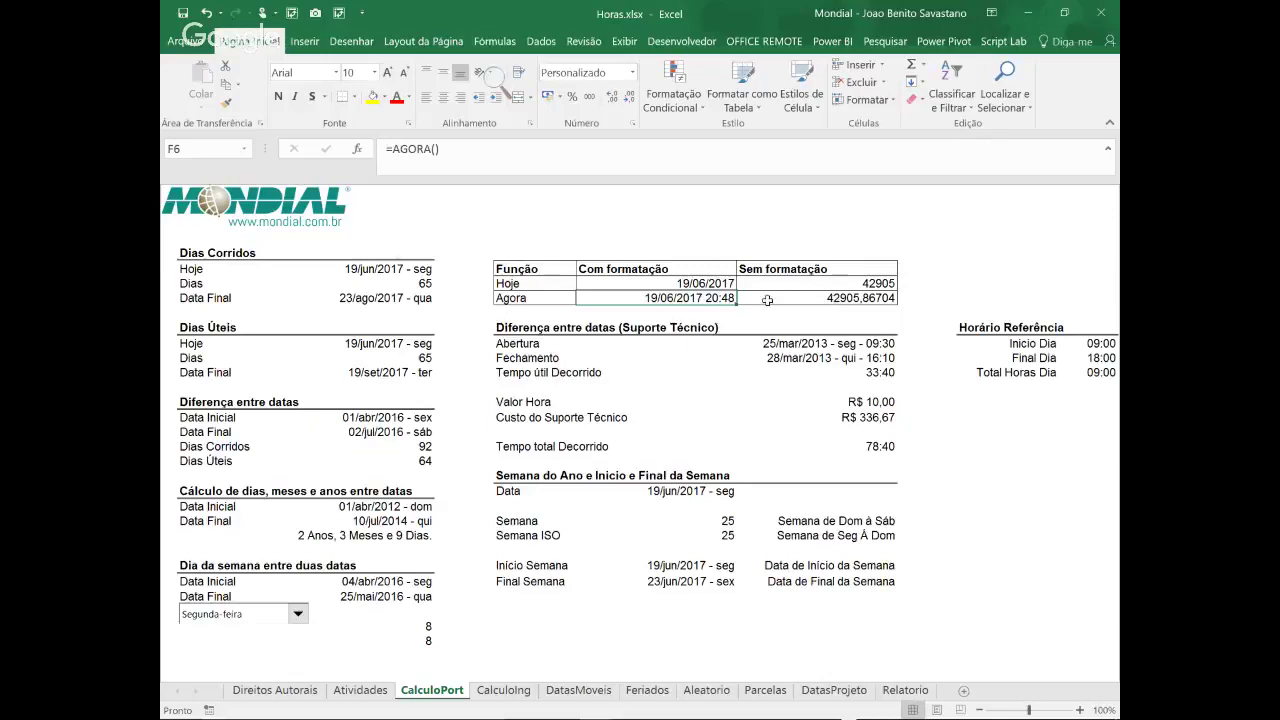
click(822, 300)
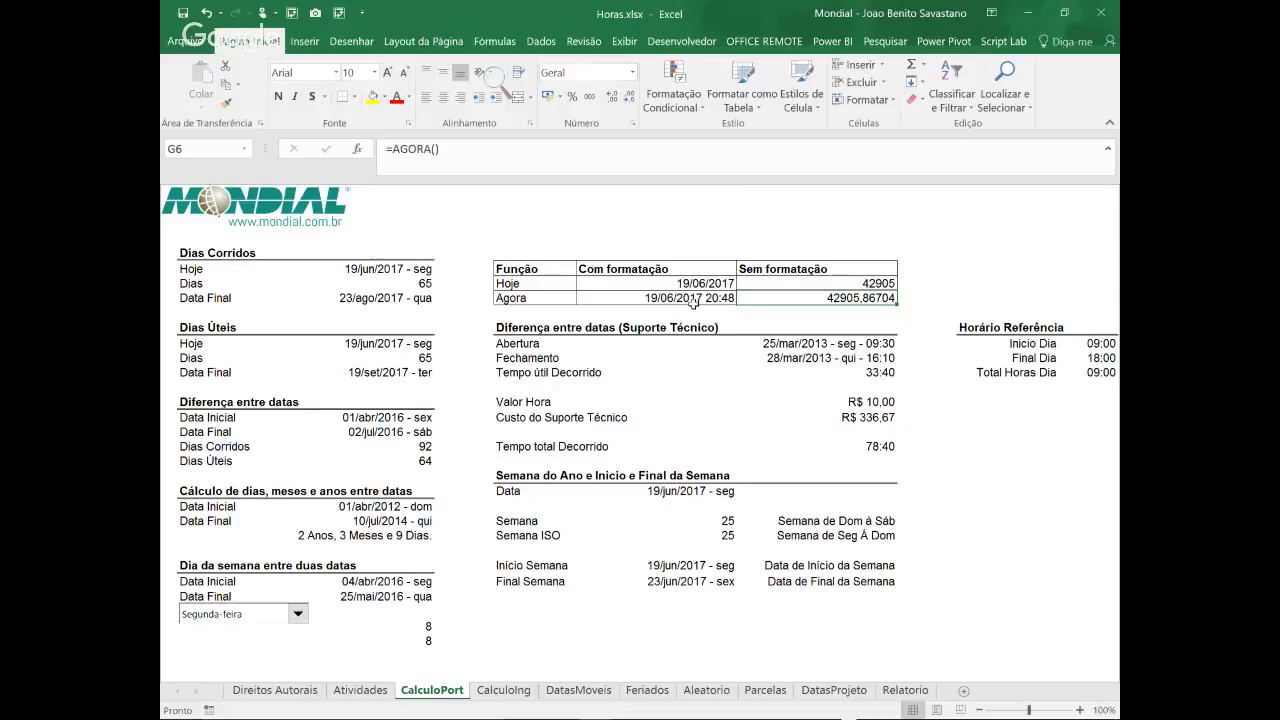
Recalculate the workbook several times to refresh the AGORA date and time values
key(F9)
key(F9)
key(F9)
key(F9)
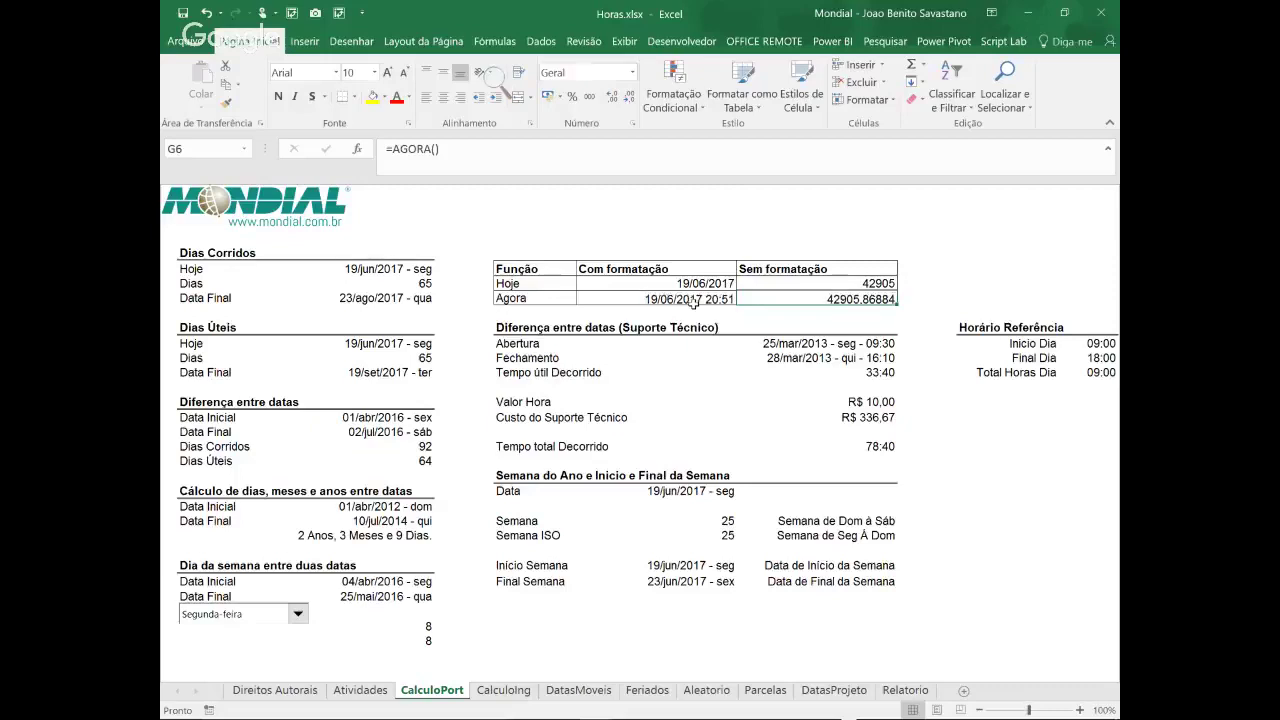
key(F9)
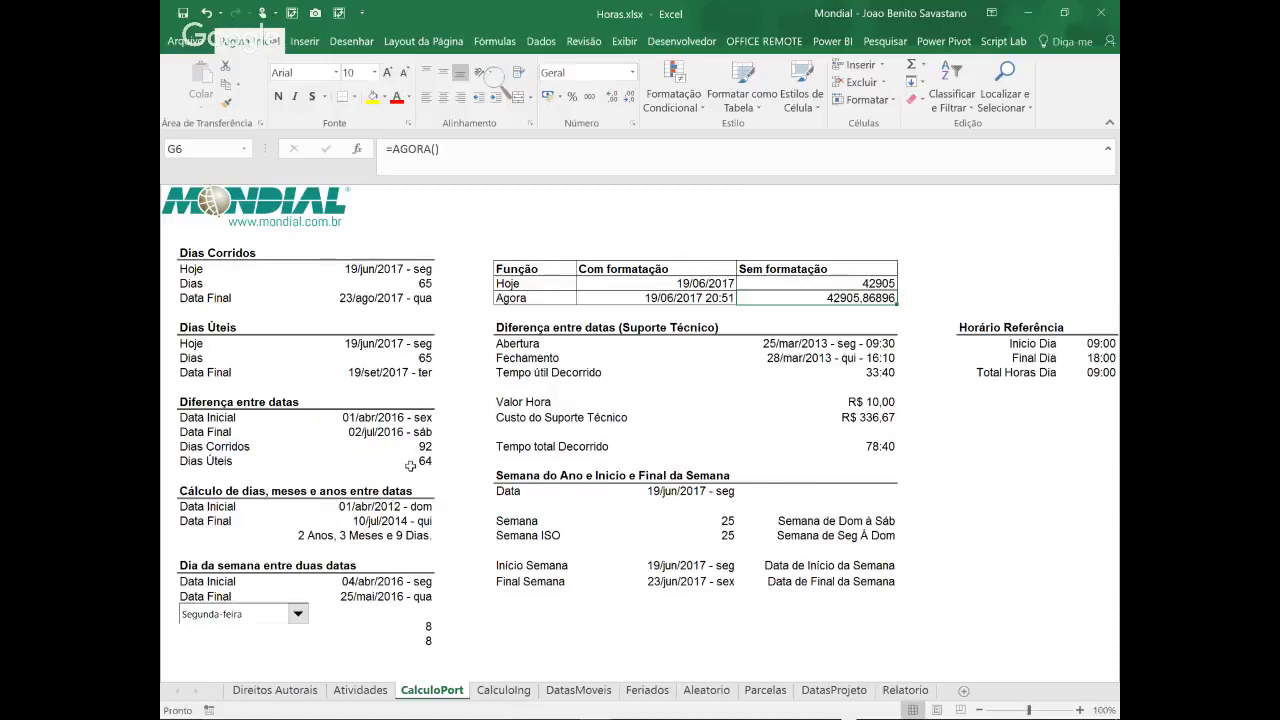
Examine the start date, end date and DATADIF formula in the Cálculo de dias, meses e anos entre datas block
click(361, 507)
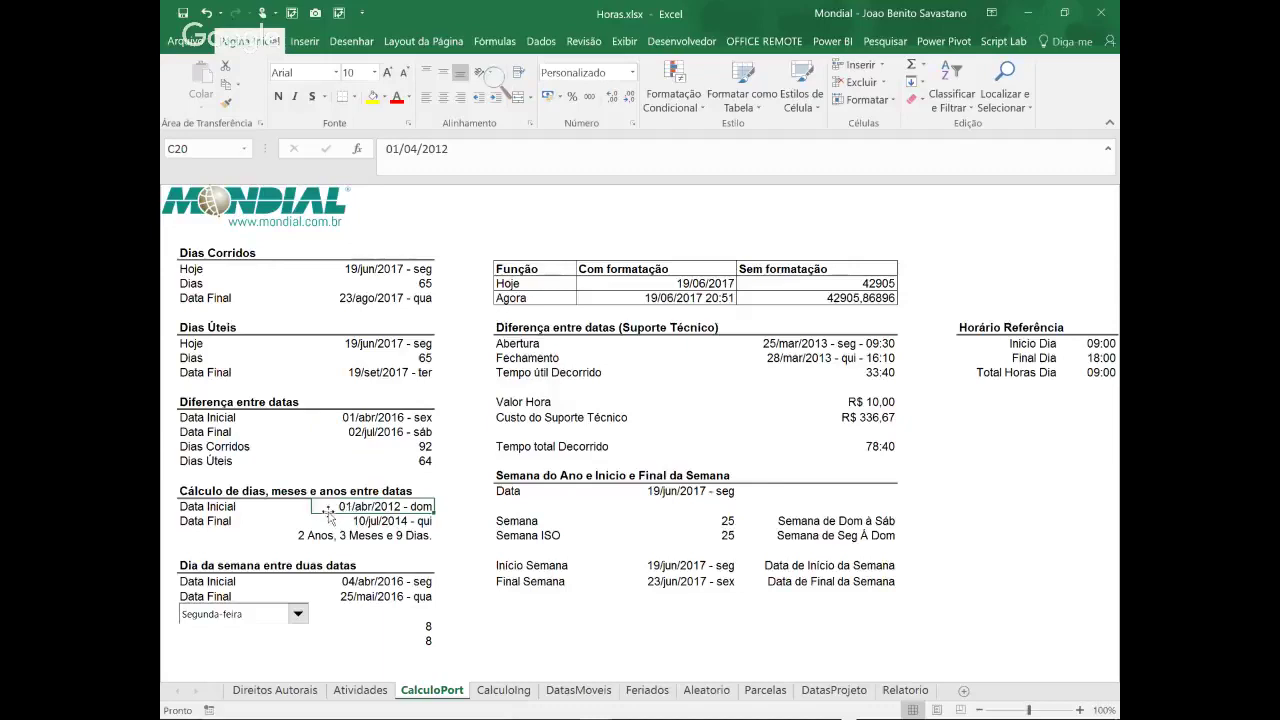
click(345, 520)
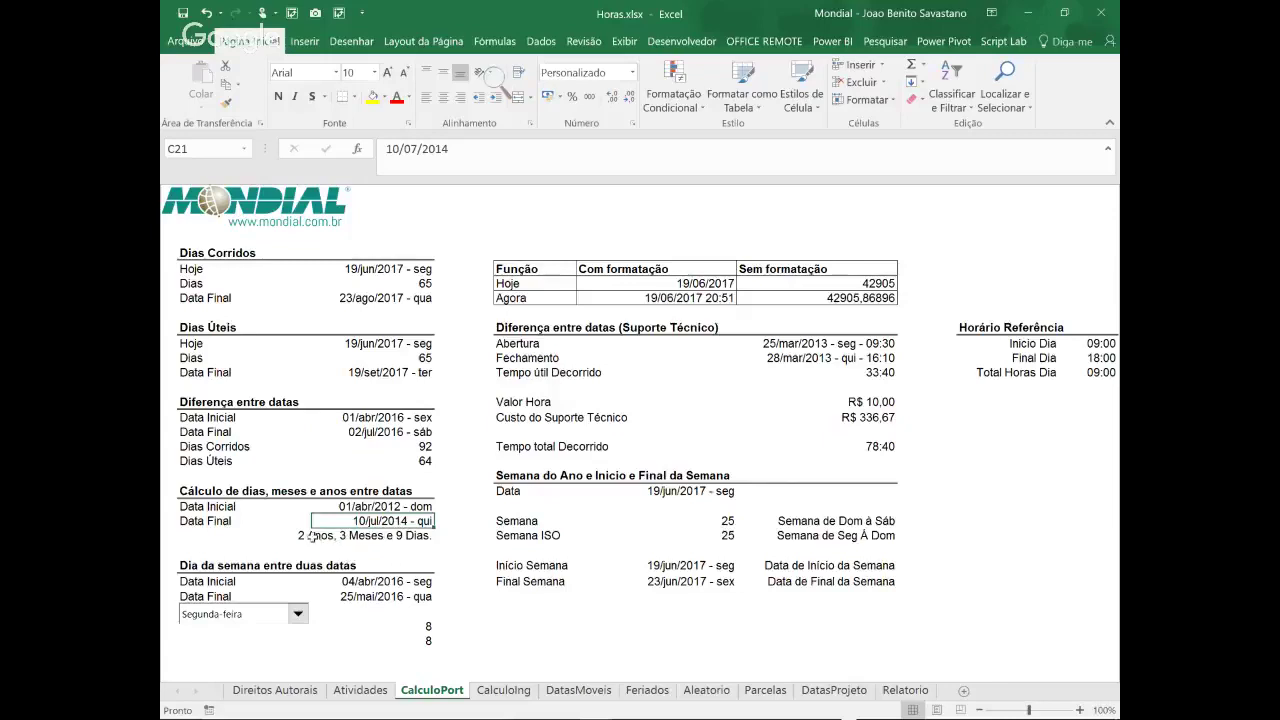
click(397, 537)
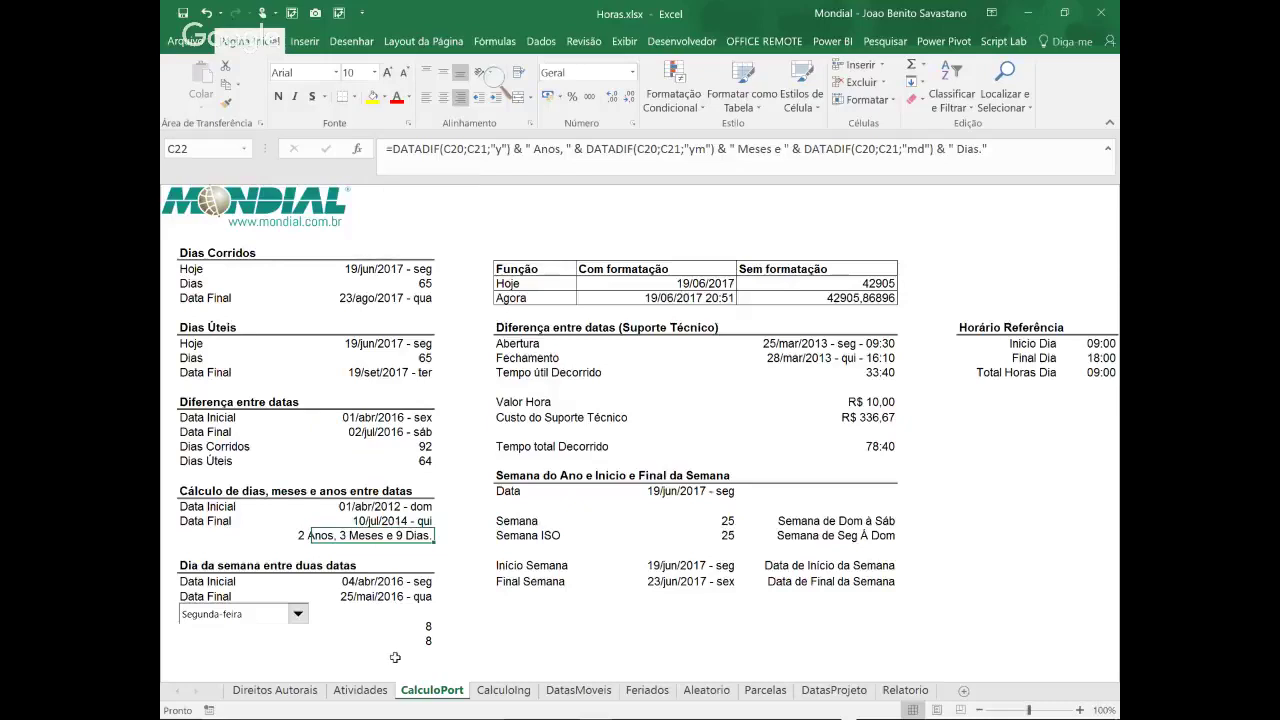
Alternate the unit of the second DATADIF in the C22 formula between "m" and "ym", committing it as "m"
click(497, 148)
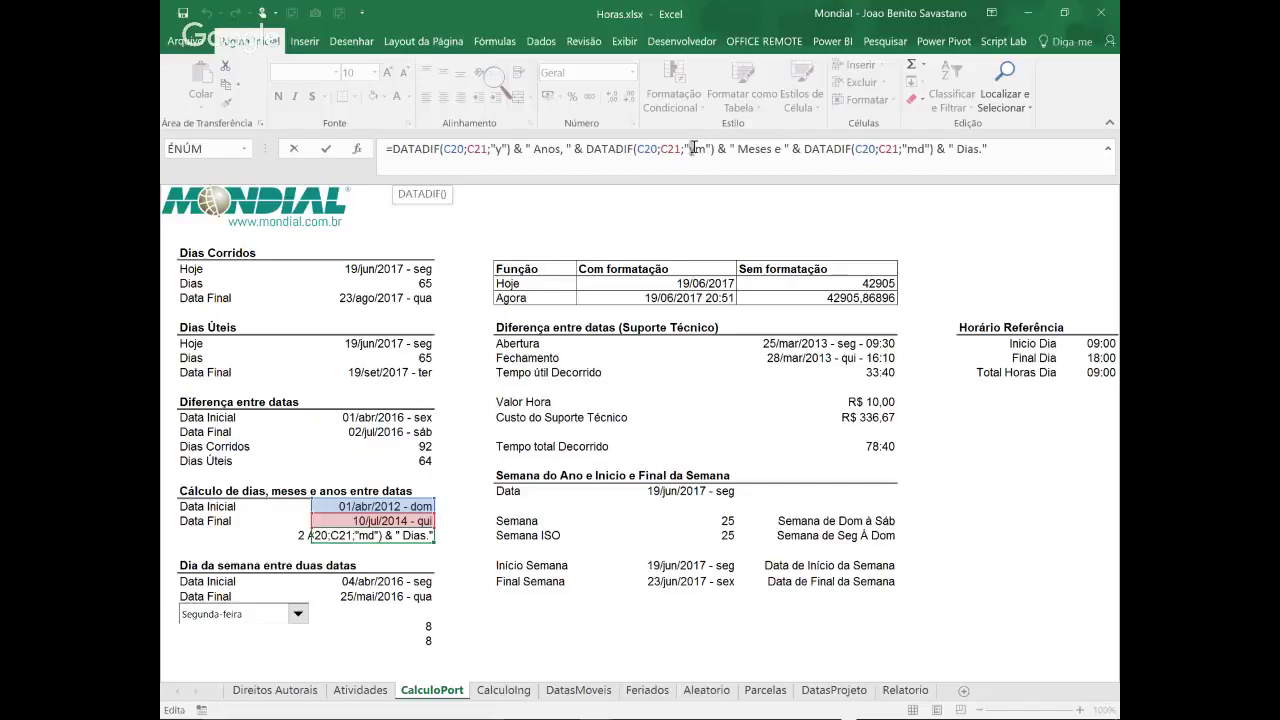
click(690, 148)
key(Delete)
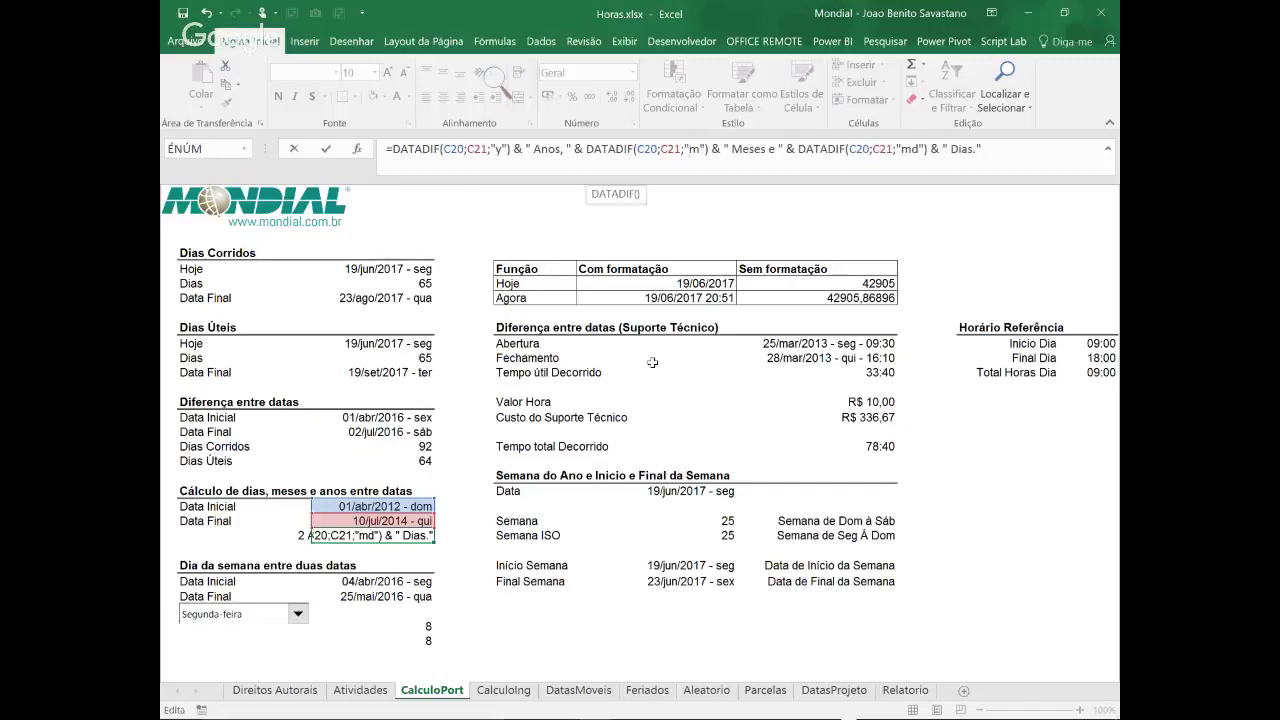
key(ctrl+Return)
text(y)
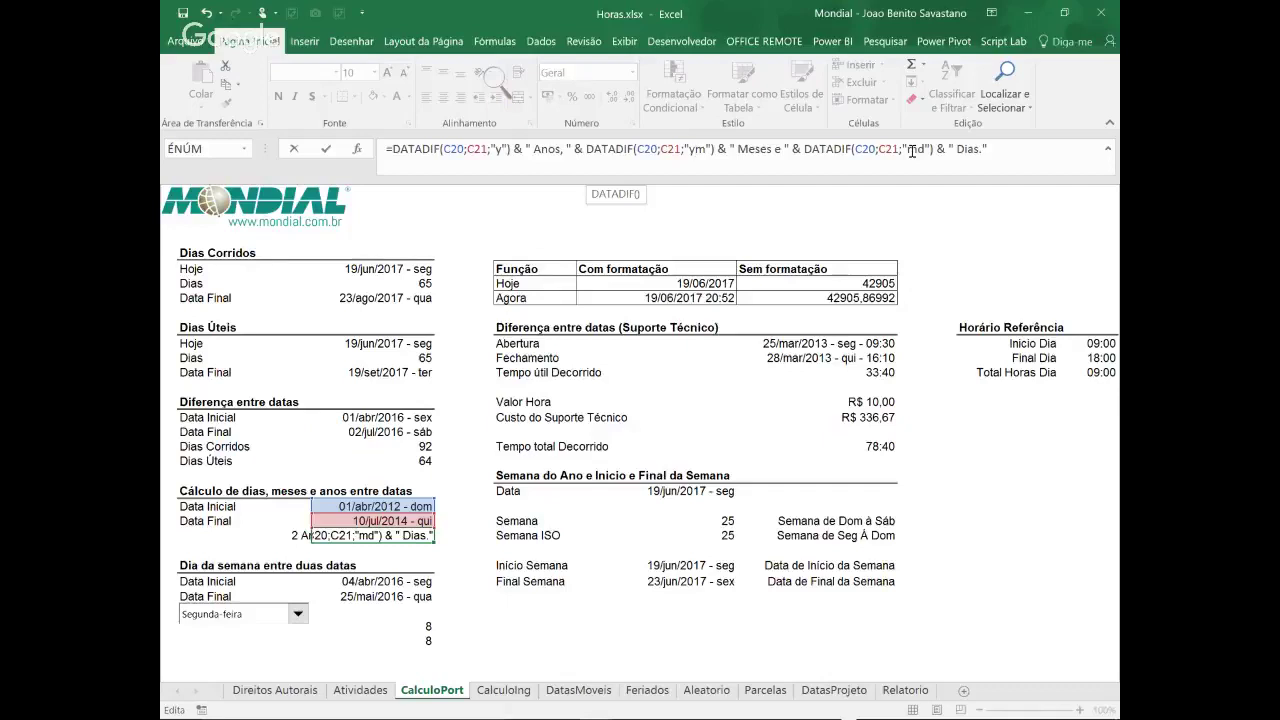
key(BackSpace)
key(ctrl+Return)
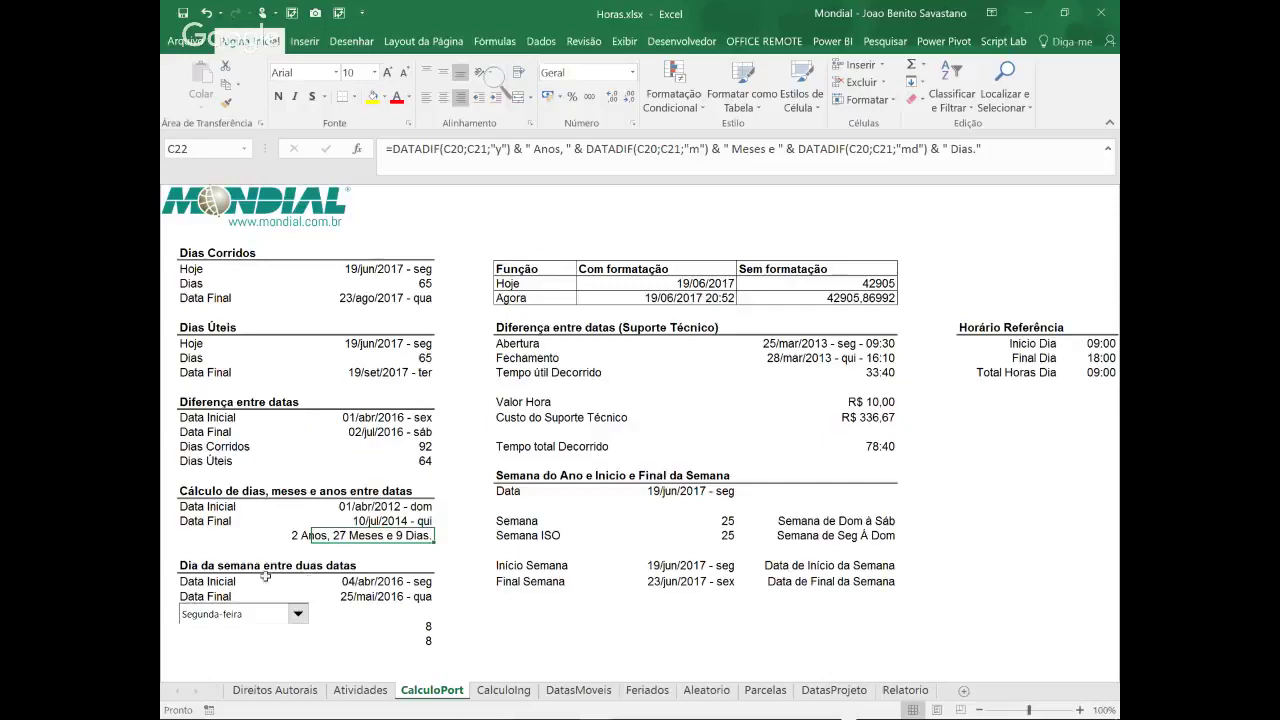
Inspect the dates and the C28 array formula under Dia da semana entre duas datas, enlarging the formula area to show it in full
click(362, 581)
click(365, 597)
click(372, 582)
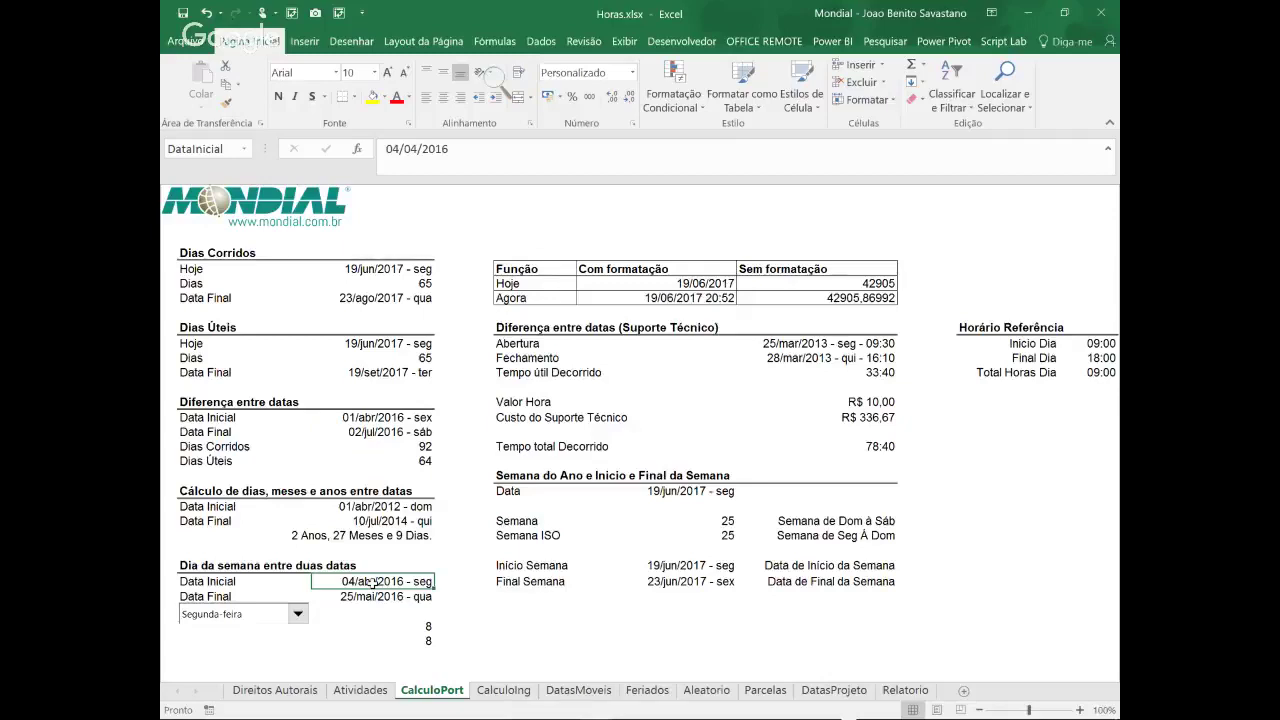
click(391, 626)
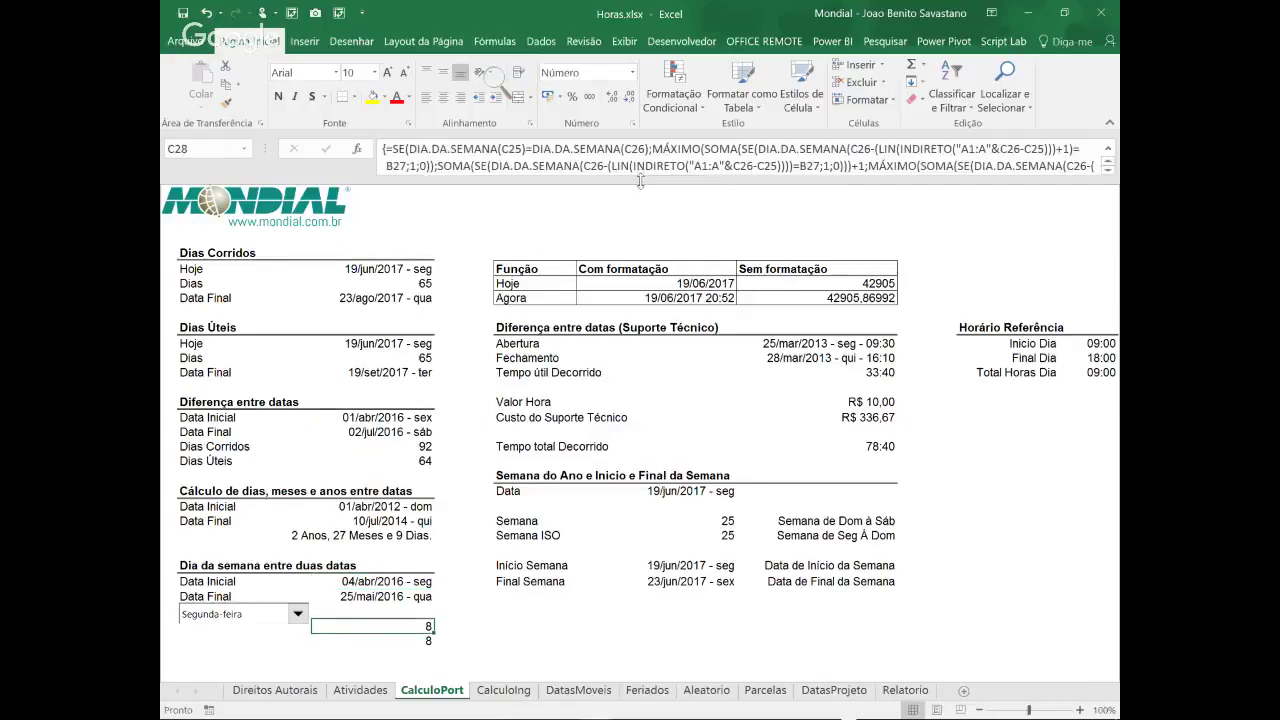
drag(640, 181, 639, 197)
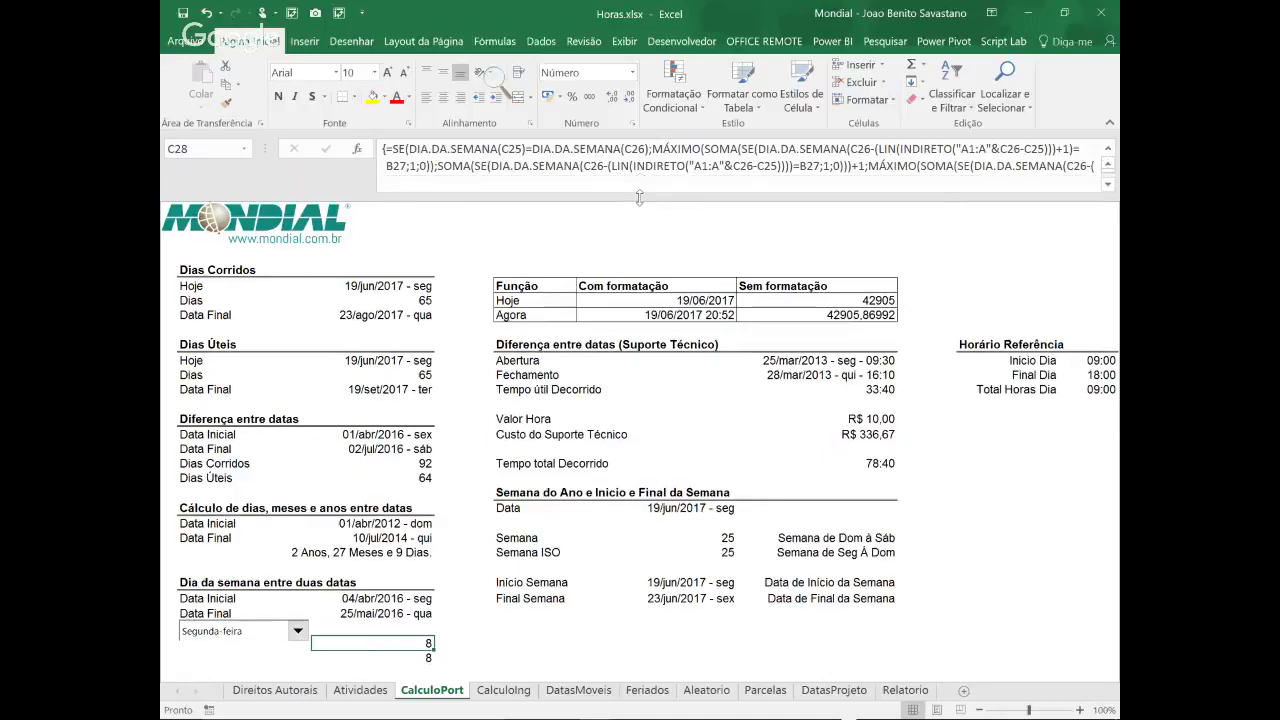
drag(639, 197, 639, 214)
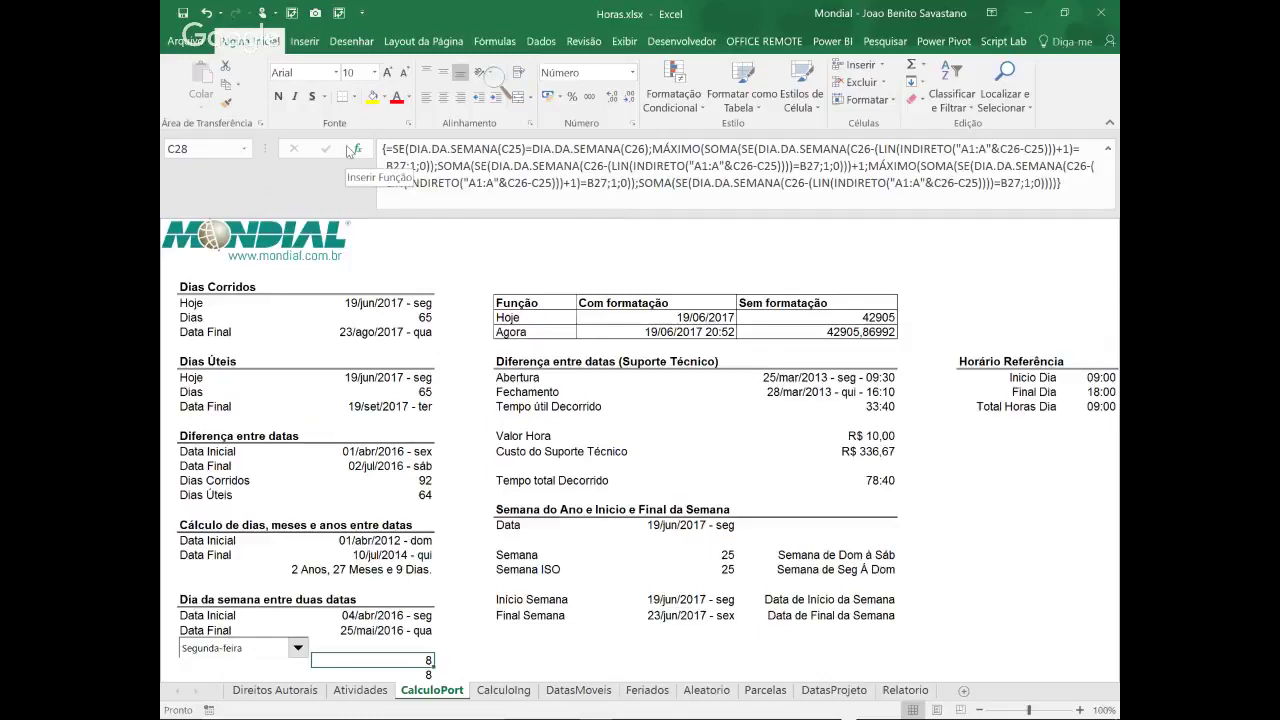
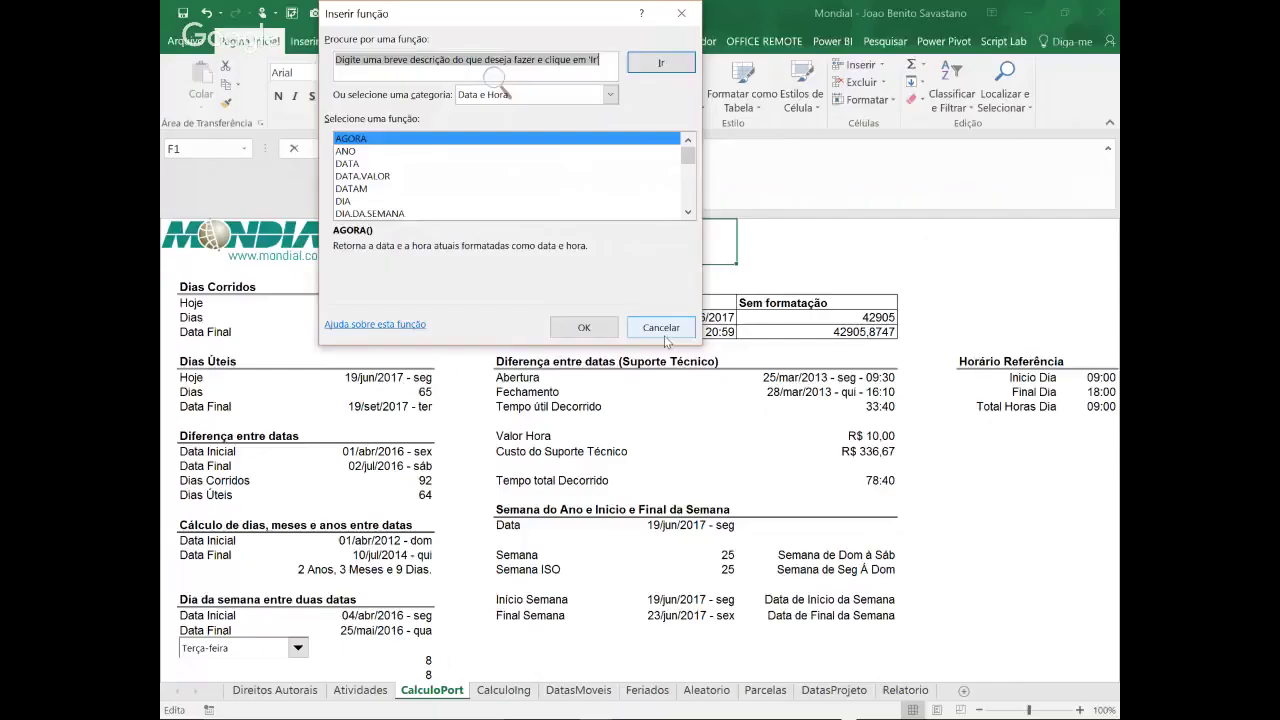
Close the function list and consult the DATADIF help from an =datadif( entry in F1, discarding the entry
click(662, 328)
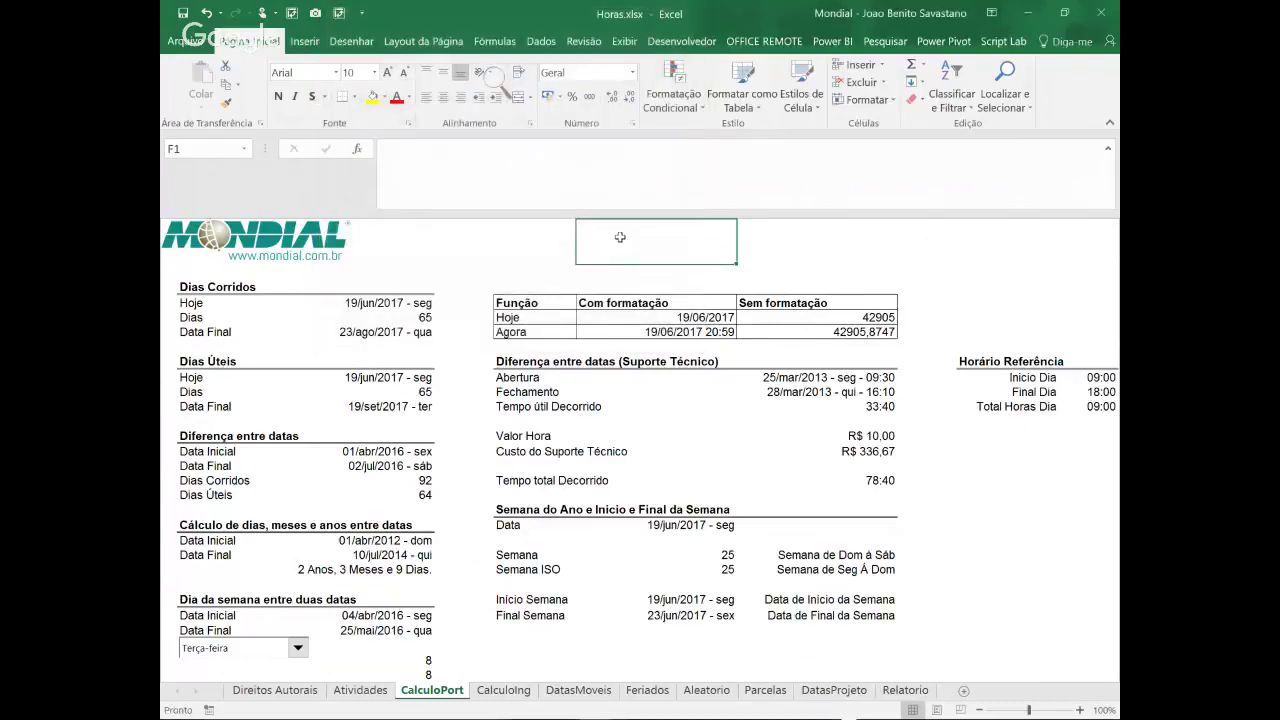
text(=da)
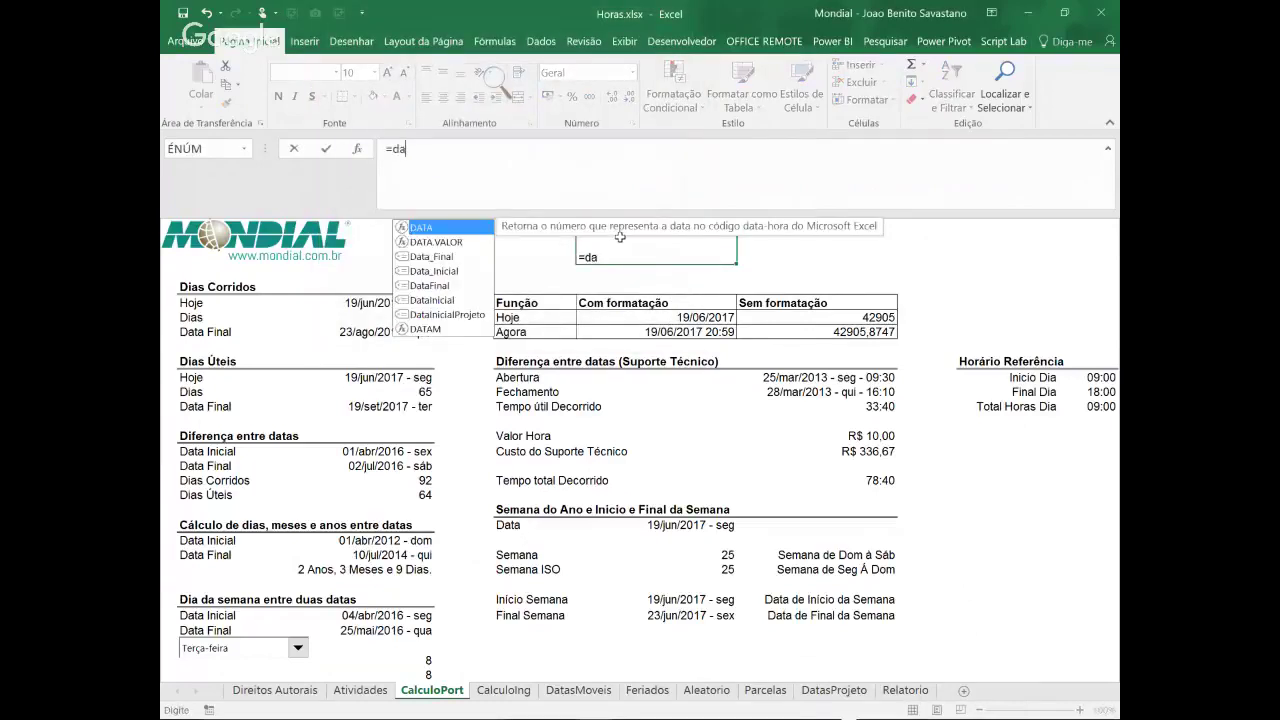
text(tadif)
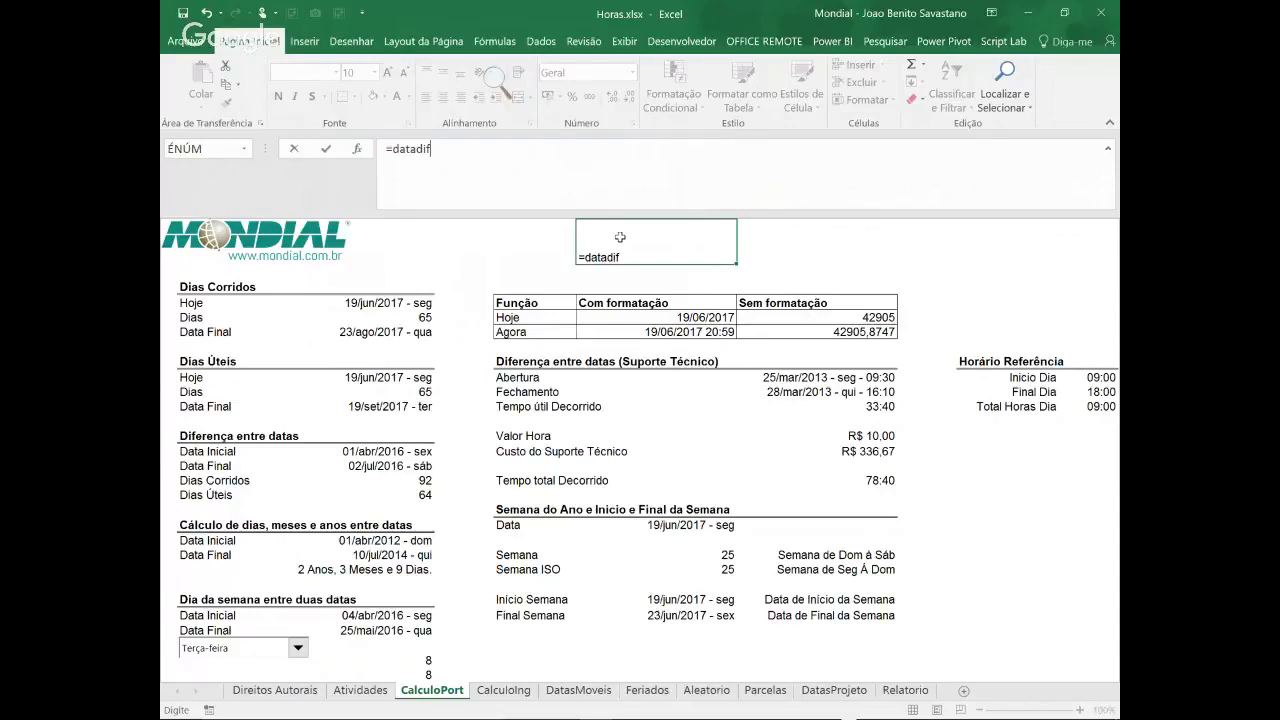
text(()
click(428, 230)
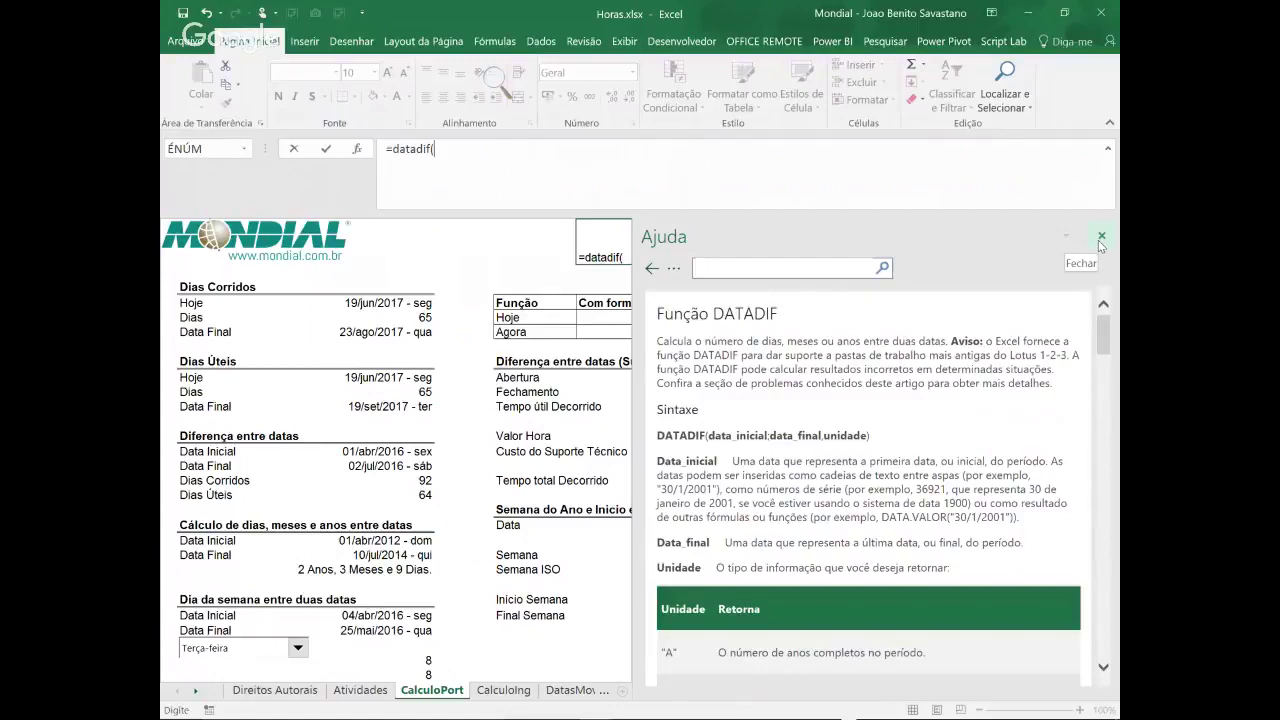
click(1101, 237)
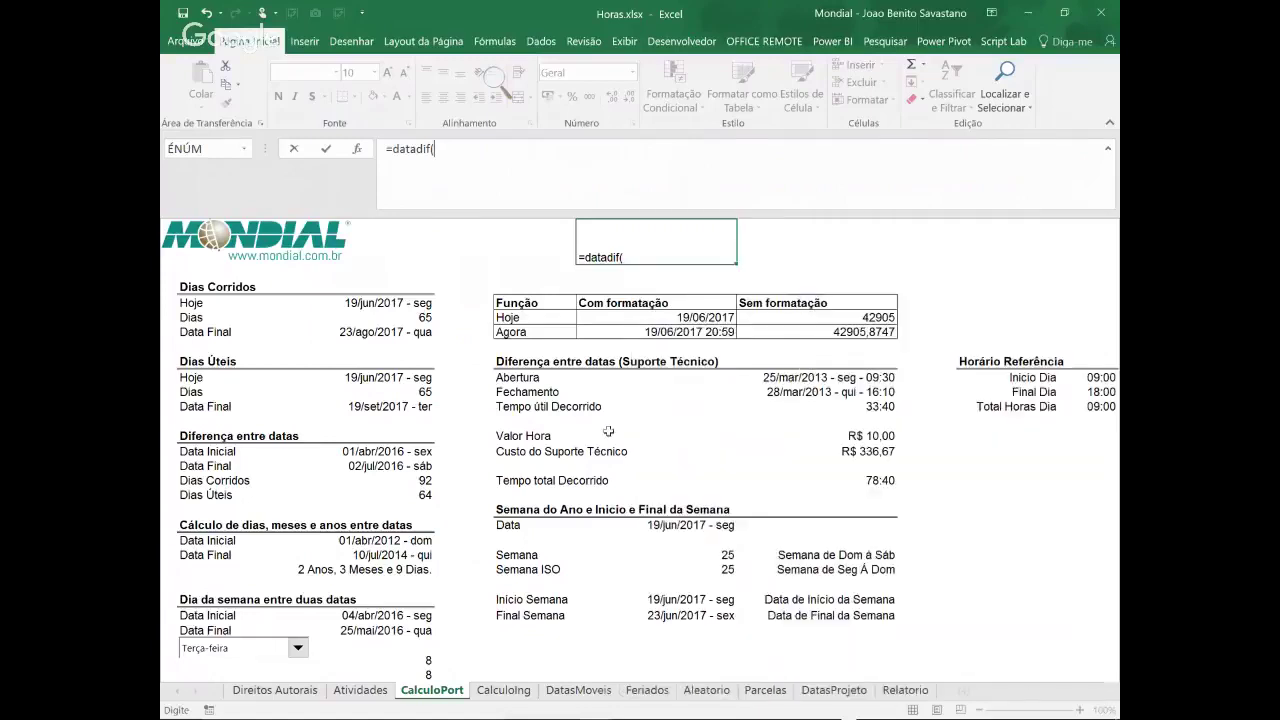
key(Escape)
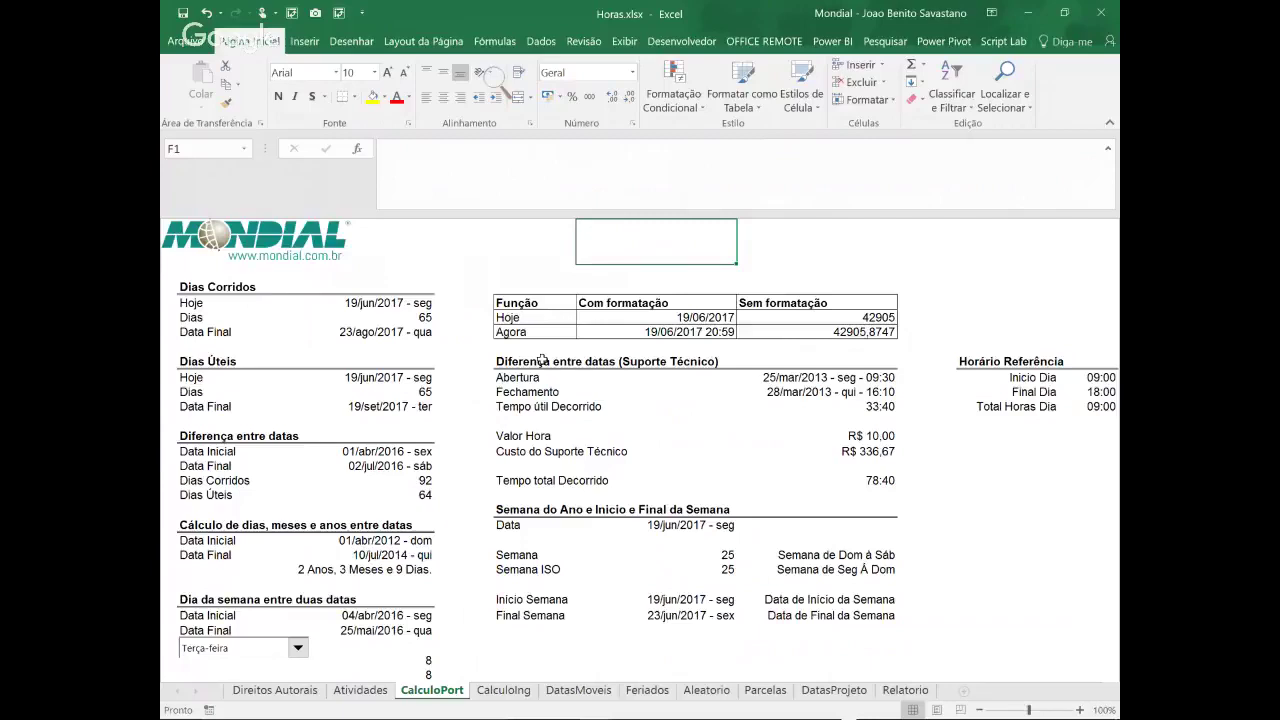
Examine the Abertura, Fechamento and Tempo total Decorrido cells of the Suporte Técnico block, the unformatted AGORA cell and the Inicio Dia reference time
click(815, 379)
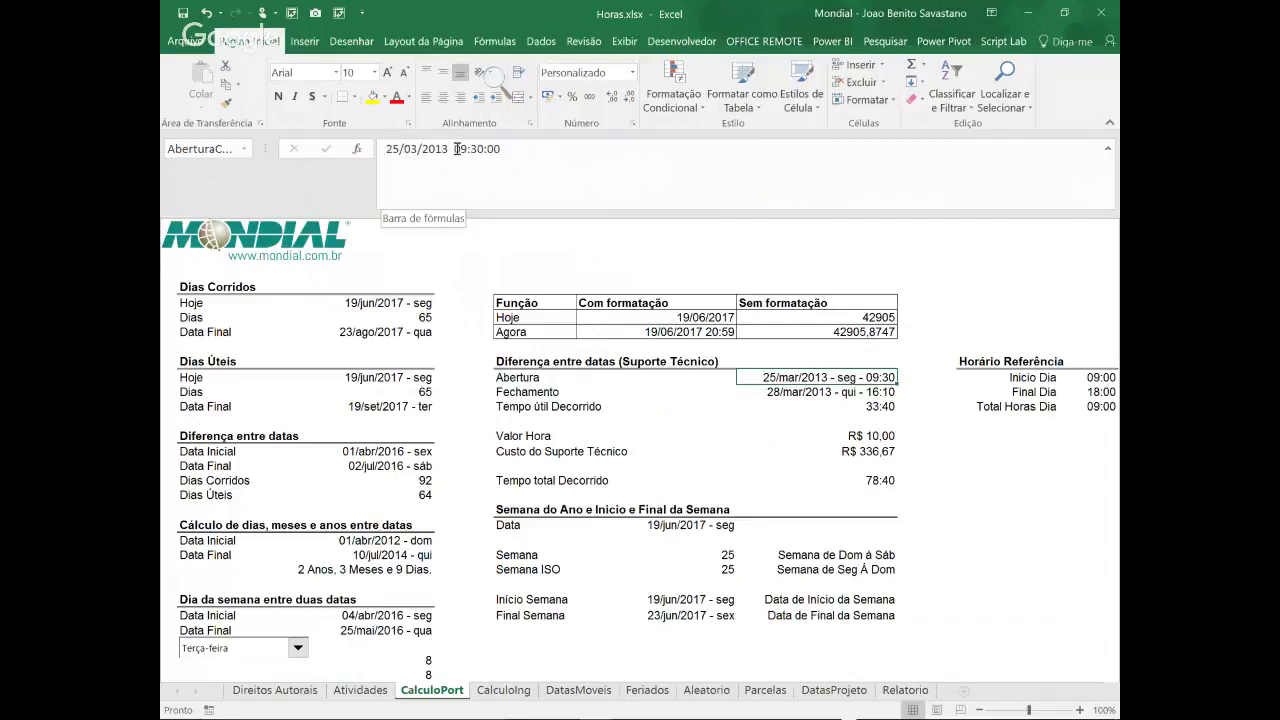
click(802, 396)
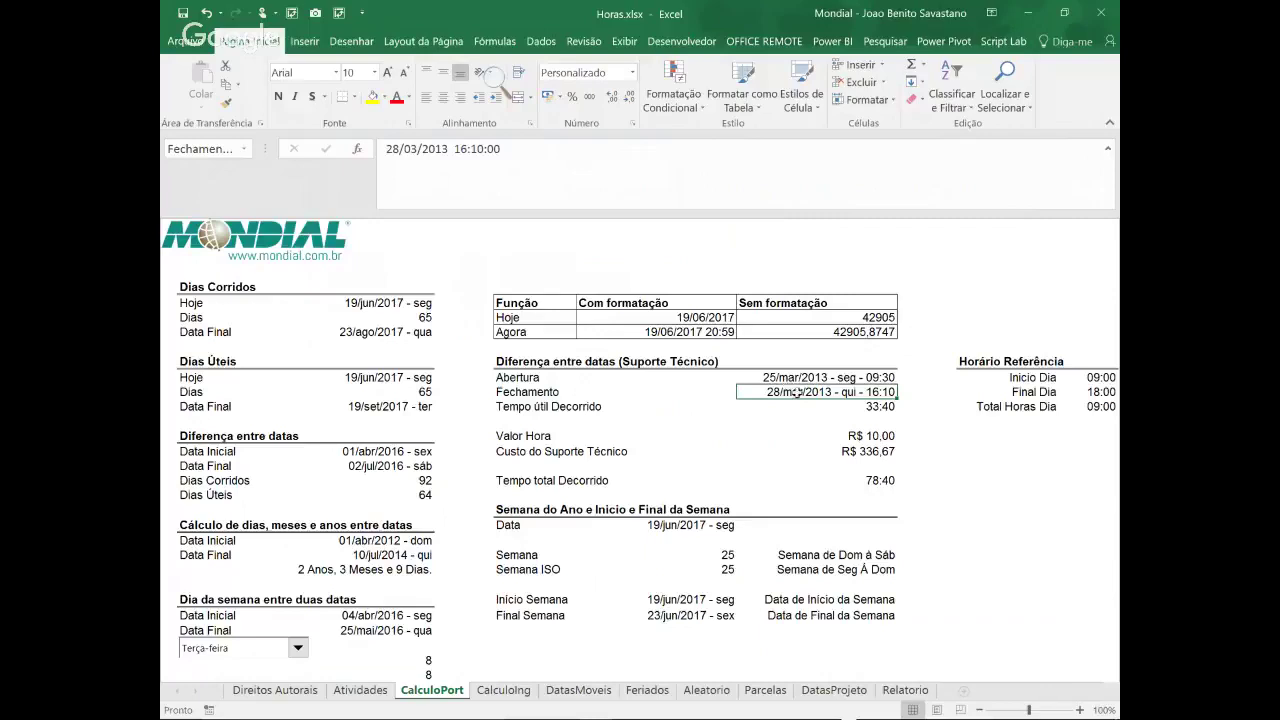
click(820, 333)
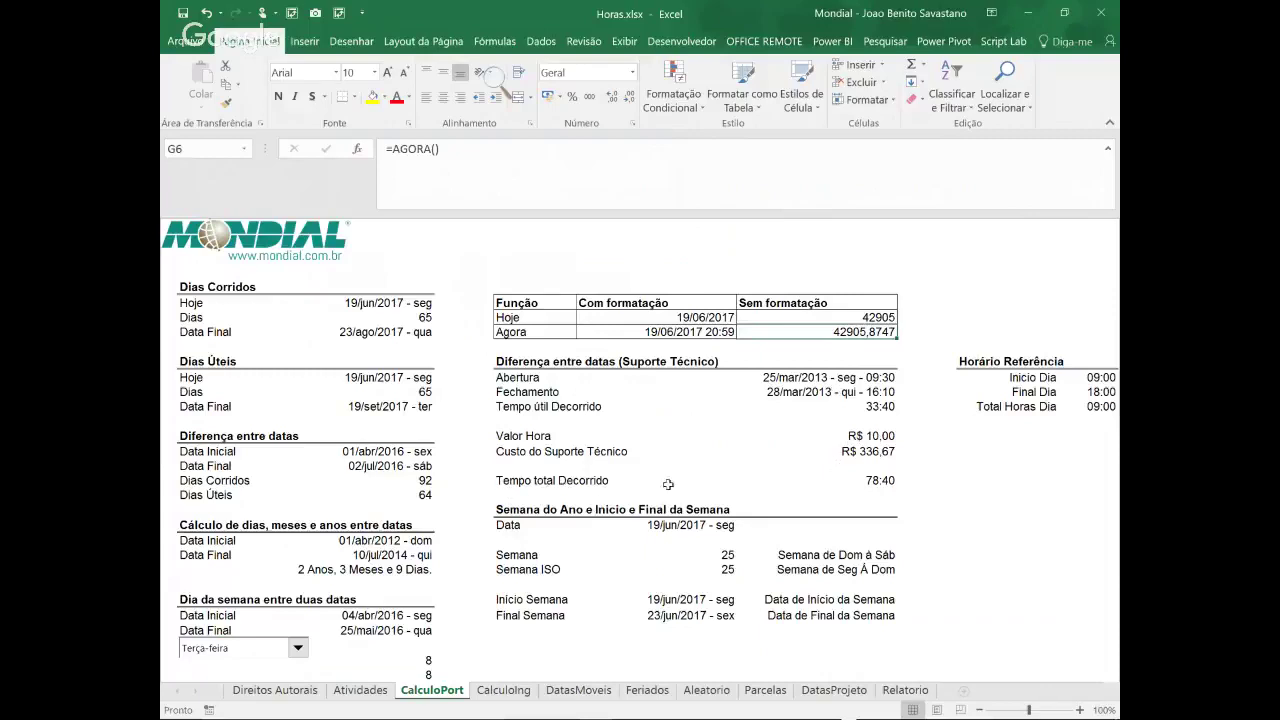
click(806, 379)
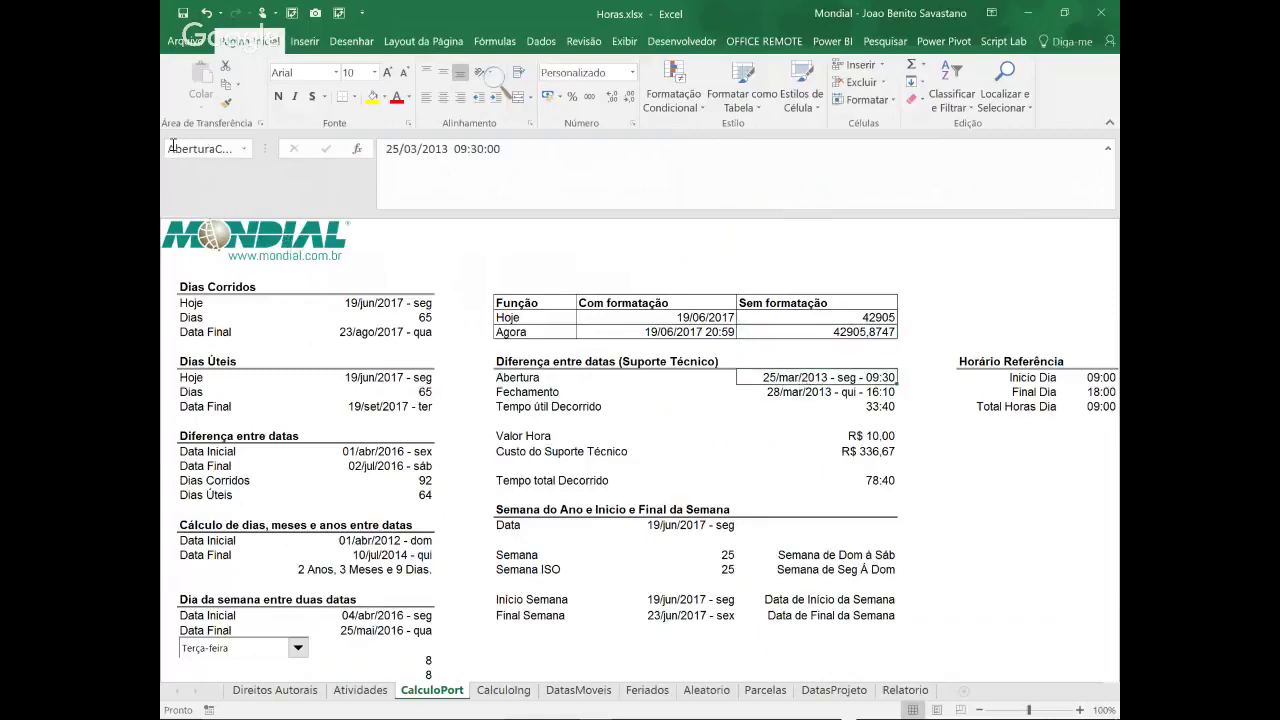
click(819, 392)
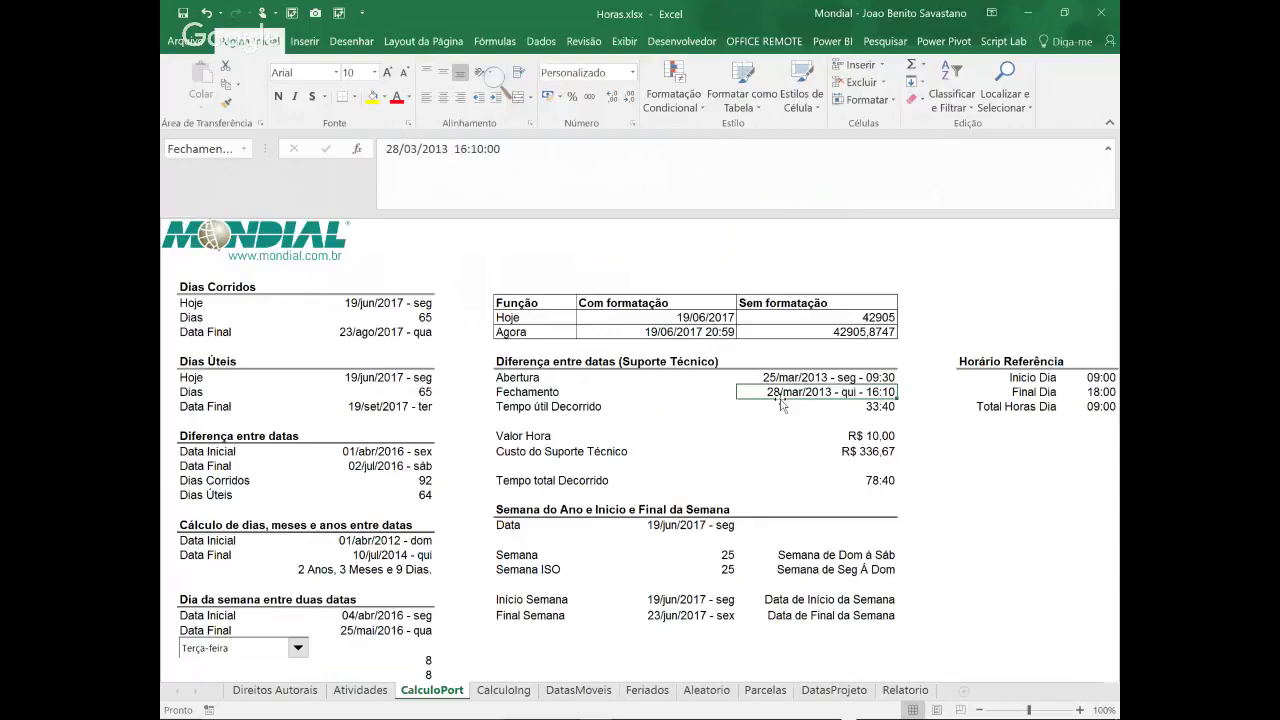
click(853, 481)
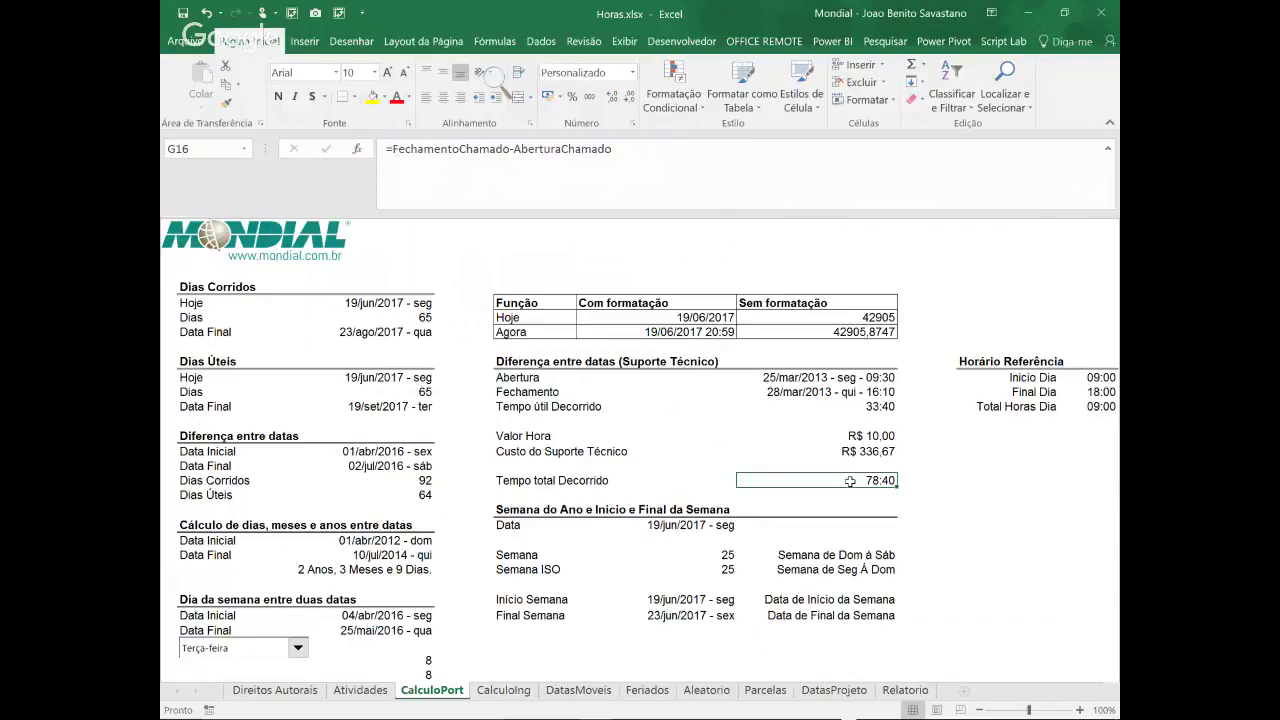
click(1085, 378)
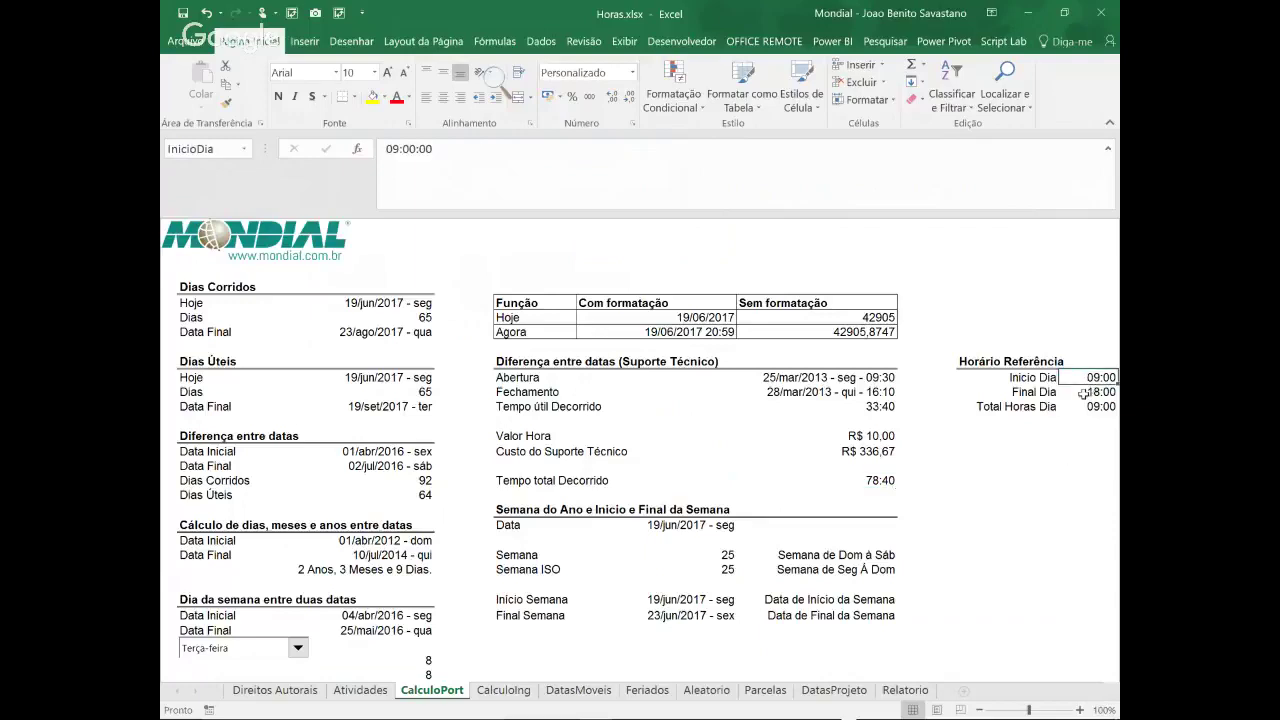
Check the Final Dia and Total Horas Dia reference cells, and paste the list of the workbook's defined names starting at the empty cell N4
click(1085, 392)
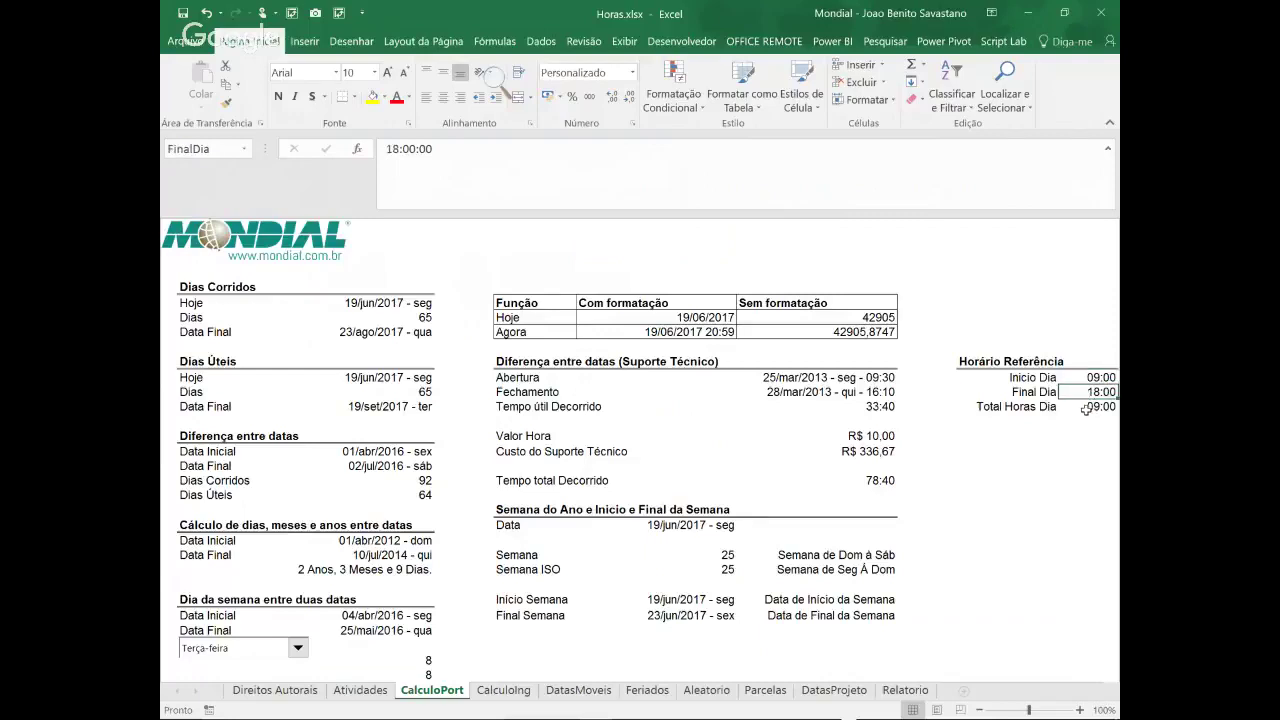
click(1090, 406)
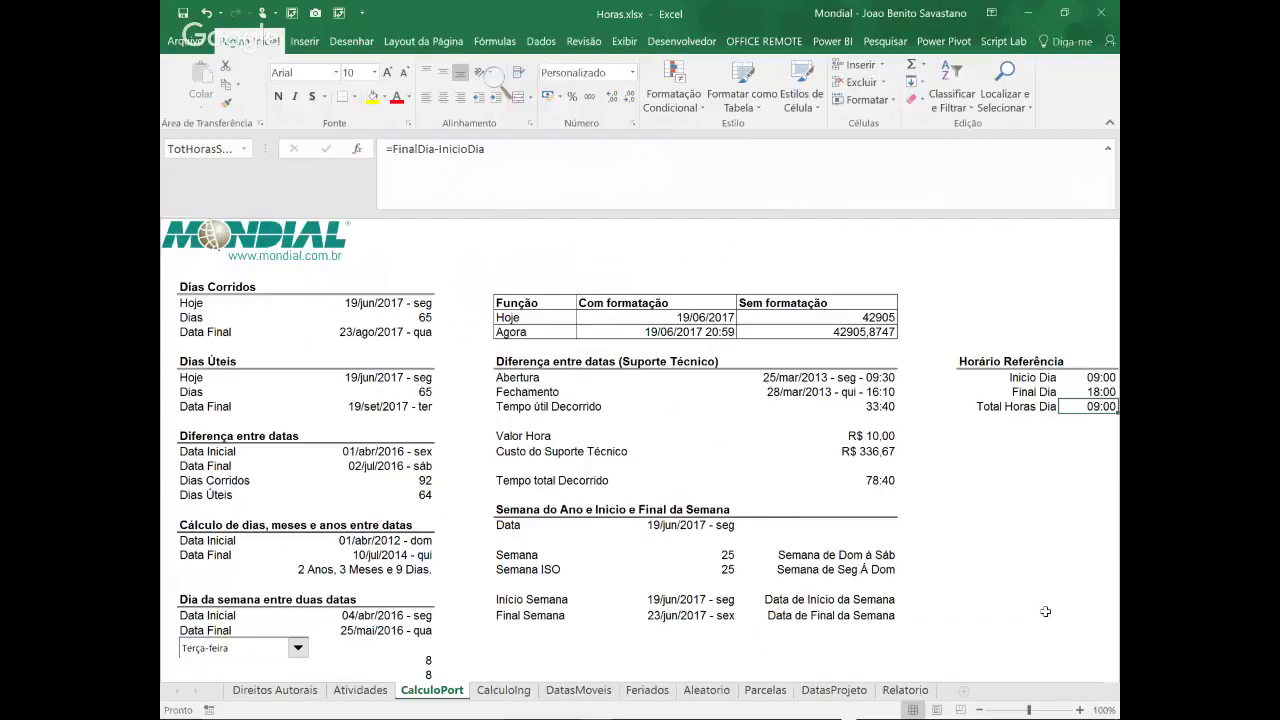
click(1041, 300)
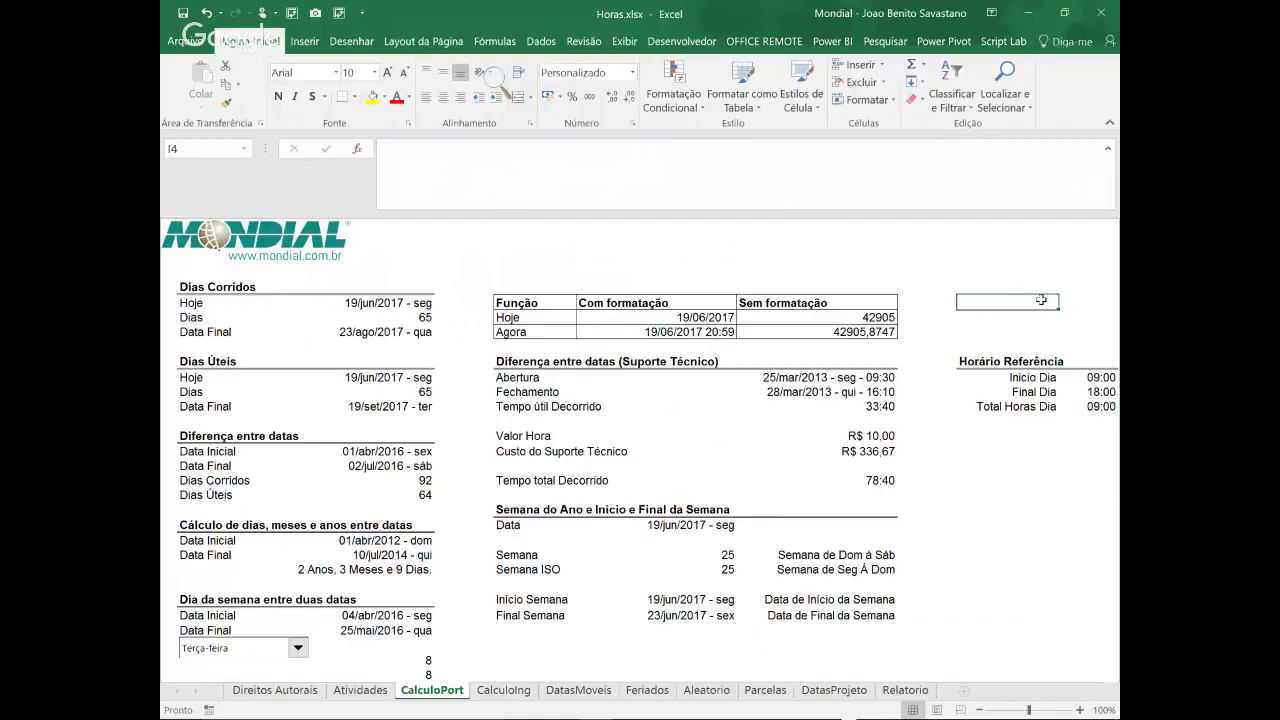
click(1113, 301)
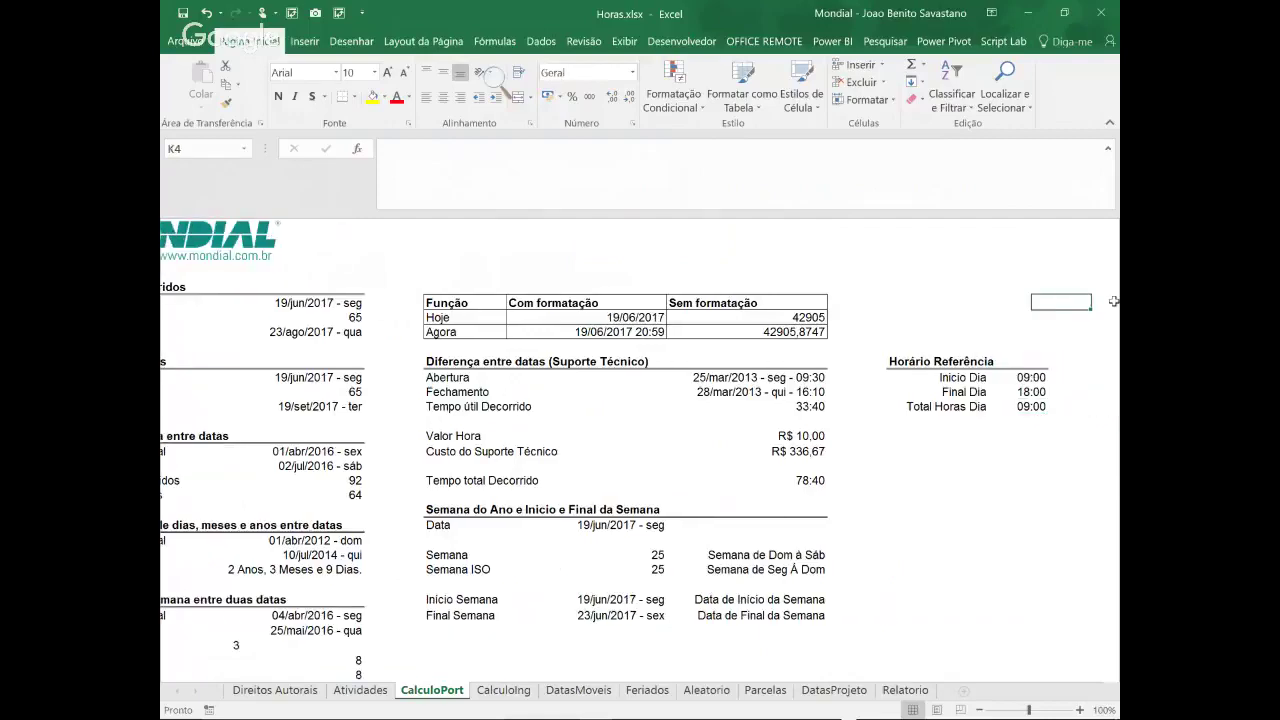
key(Right)
key(Right)
key(Right)
key(Right)
key(Right)
key(Left)
key(Left)
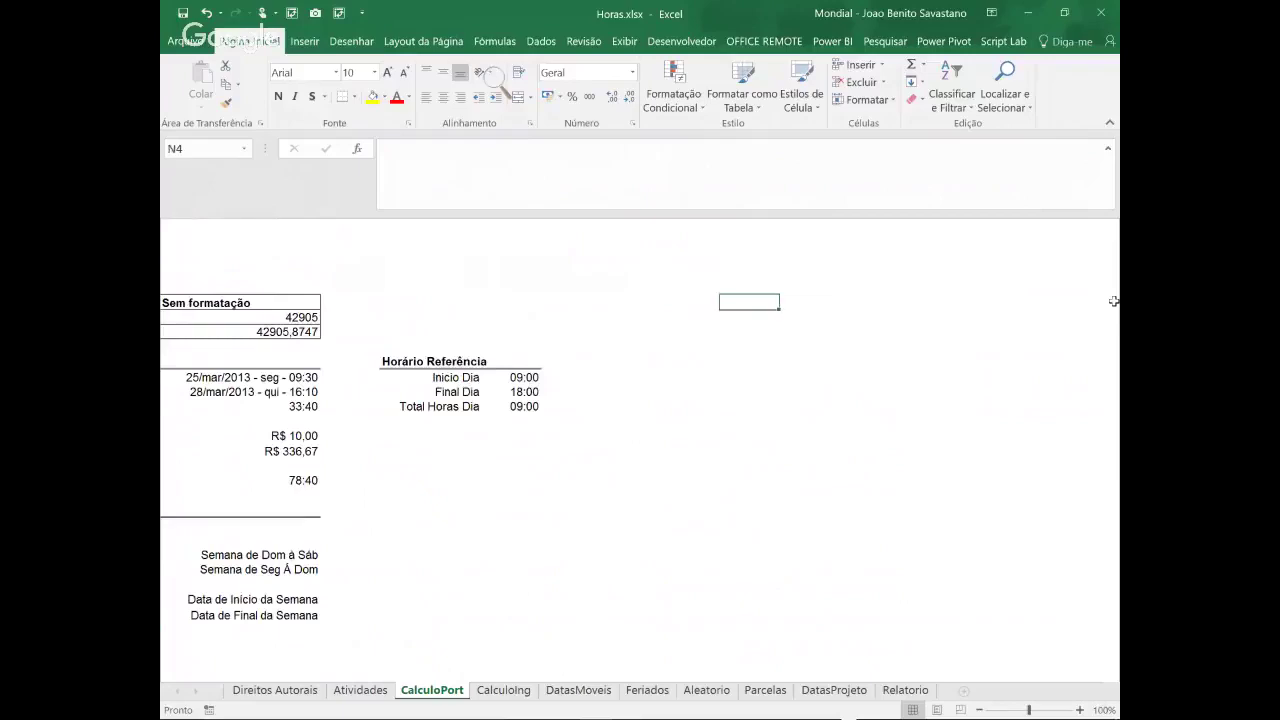
key(F3)
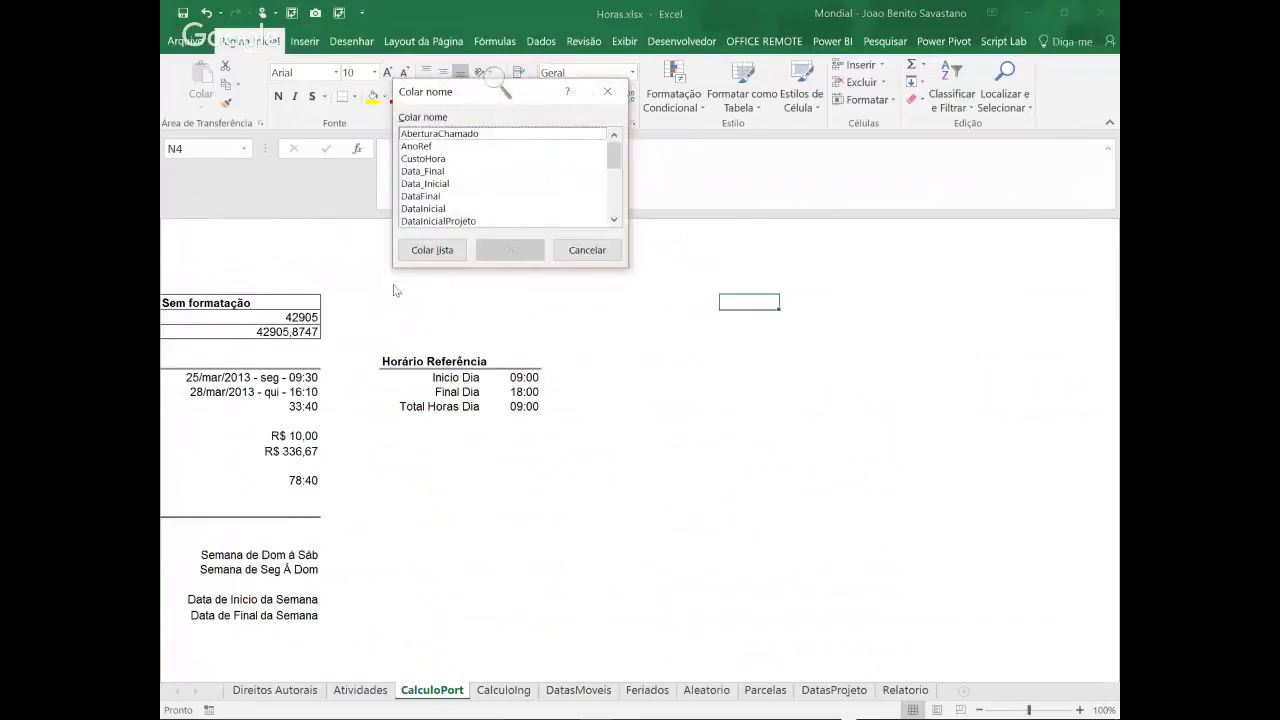
click(436, 252)
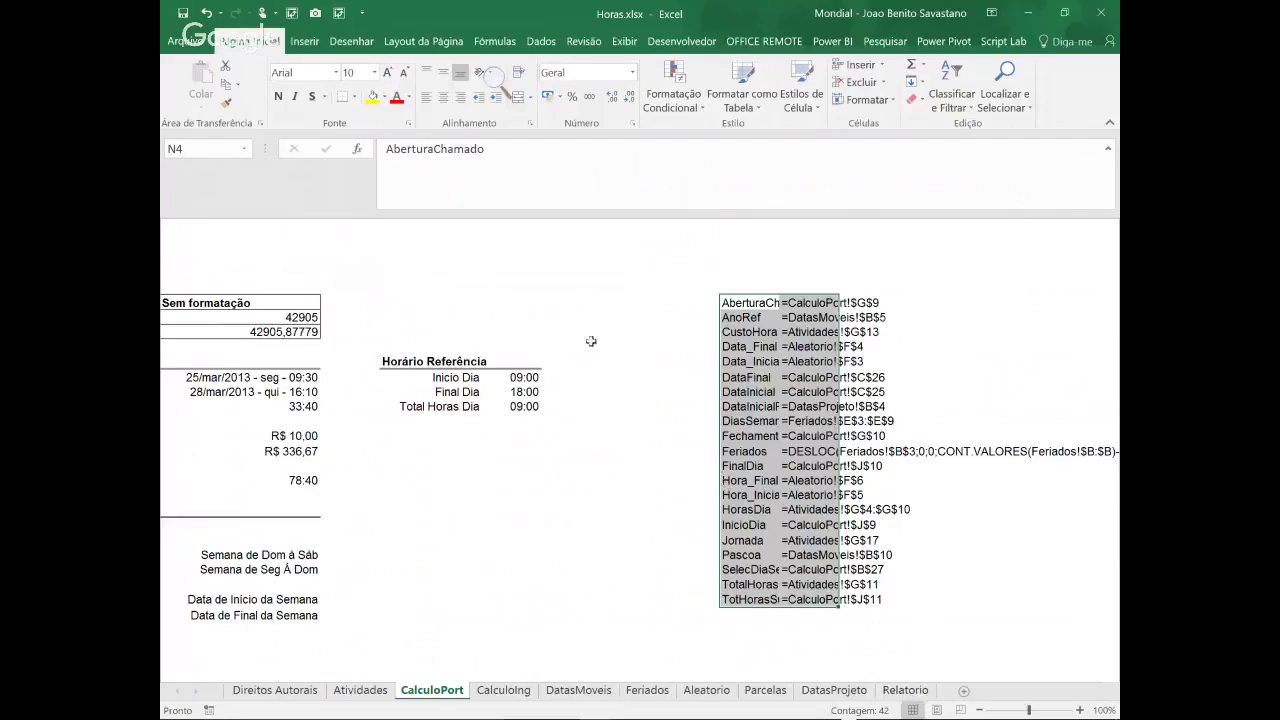
Return to the Suporte Técnico block and examine the working-time expression inside the SE formula of Tempo útil Decorrido, leaving the formula unedited
key(Left)
key(Left)
key(Left)
key(Left)
key(Left)
key(Left)
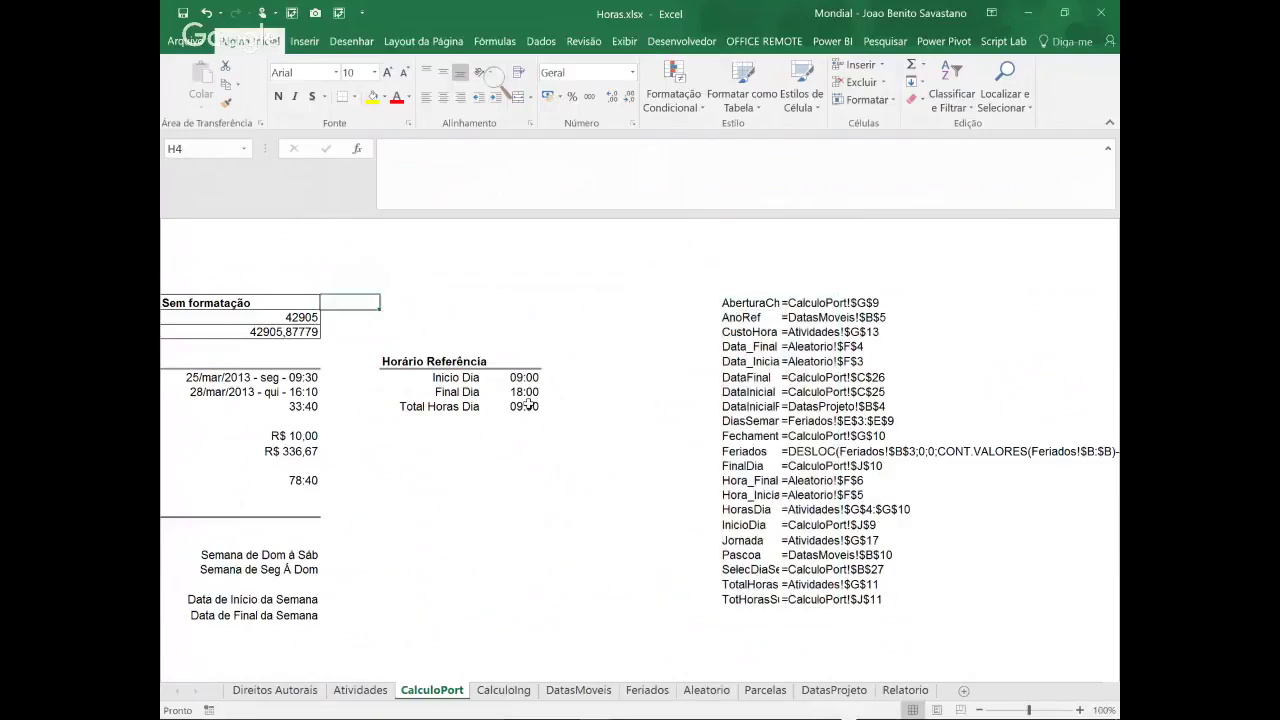
key(Left)
key(Left)
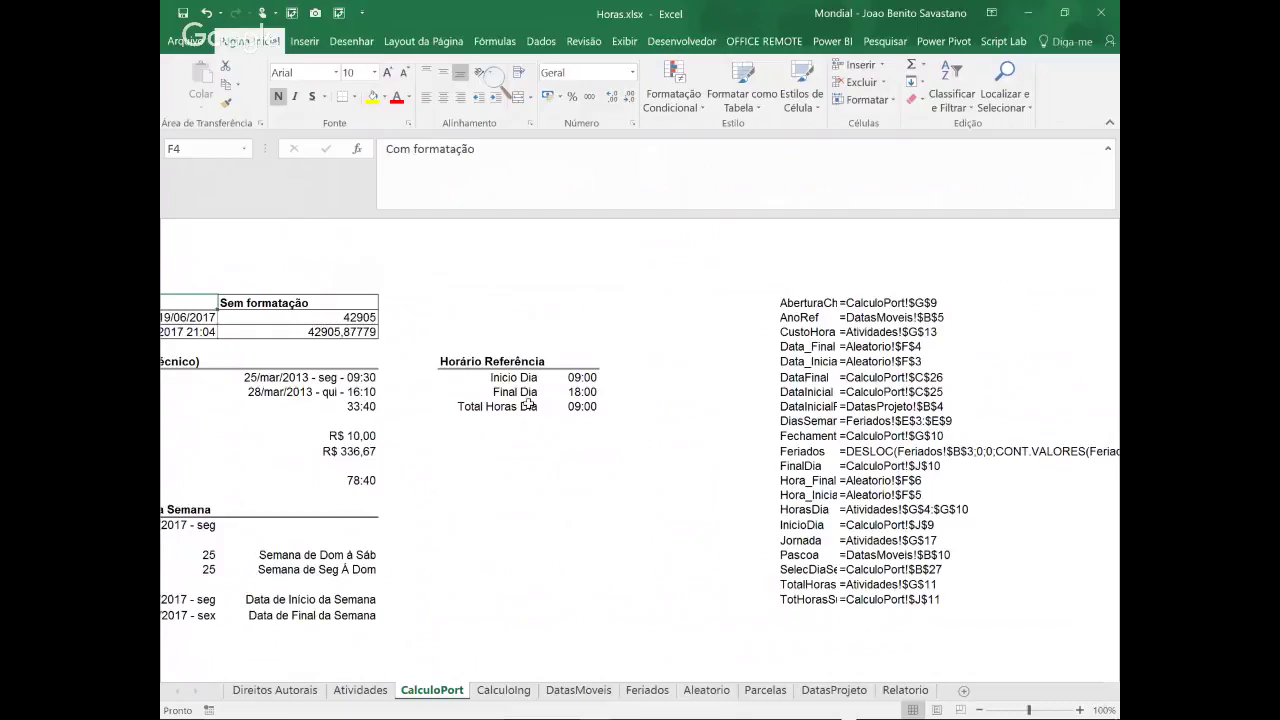
key(Left)
key(Left)
key(Left)
key(Left)
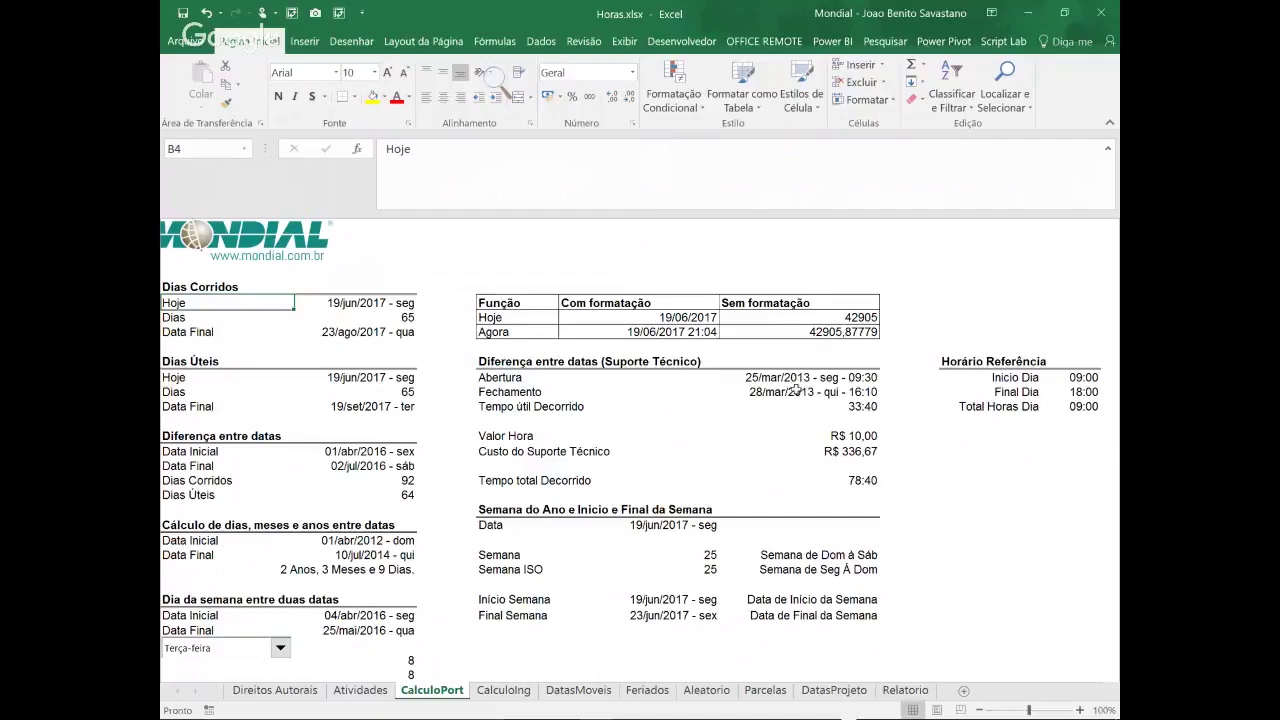
click(848, 406)
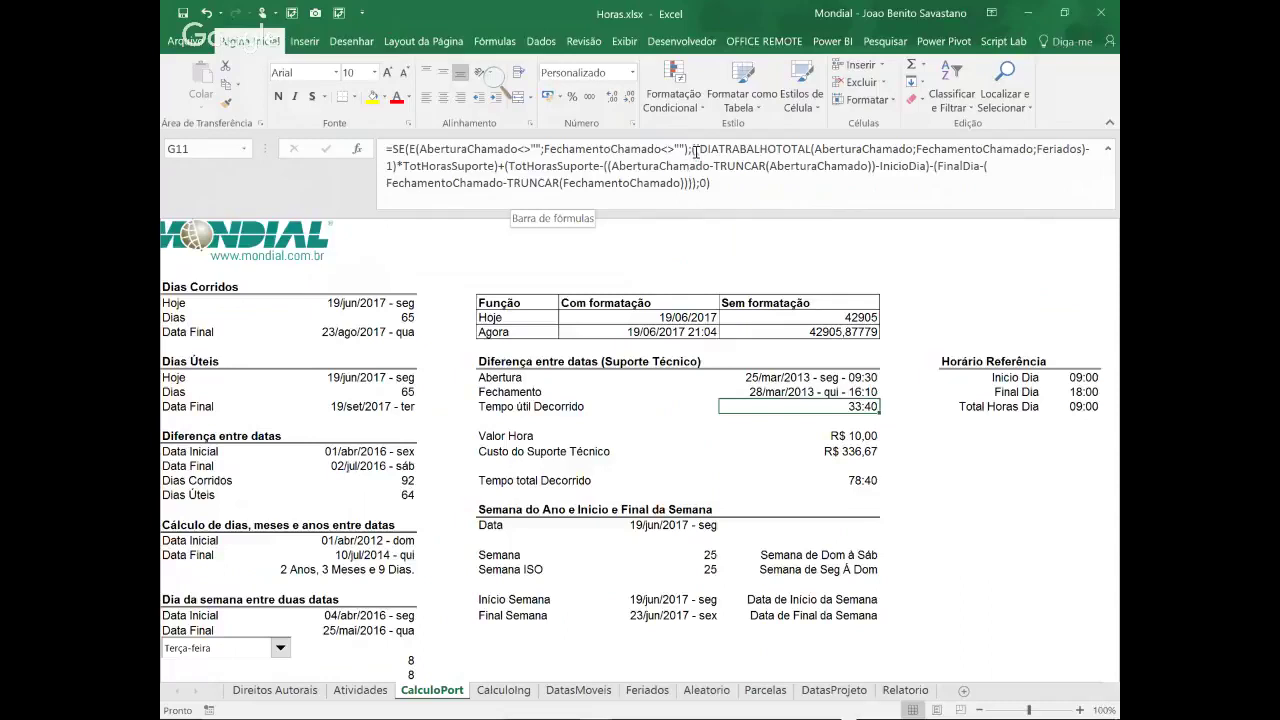
drag(693, 148, 697, 184)
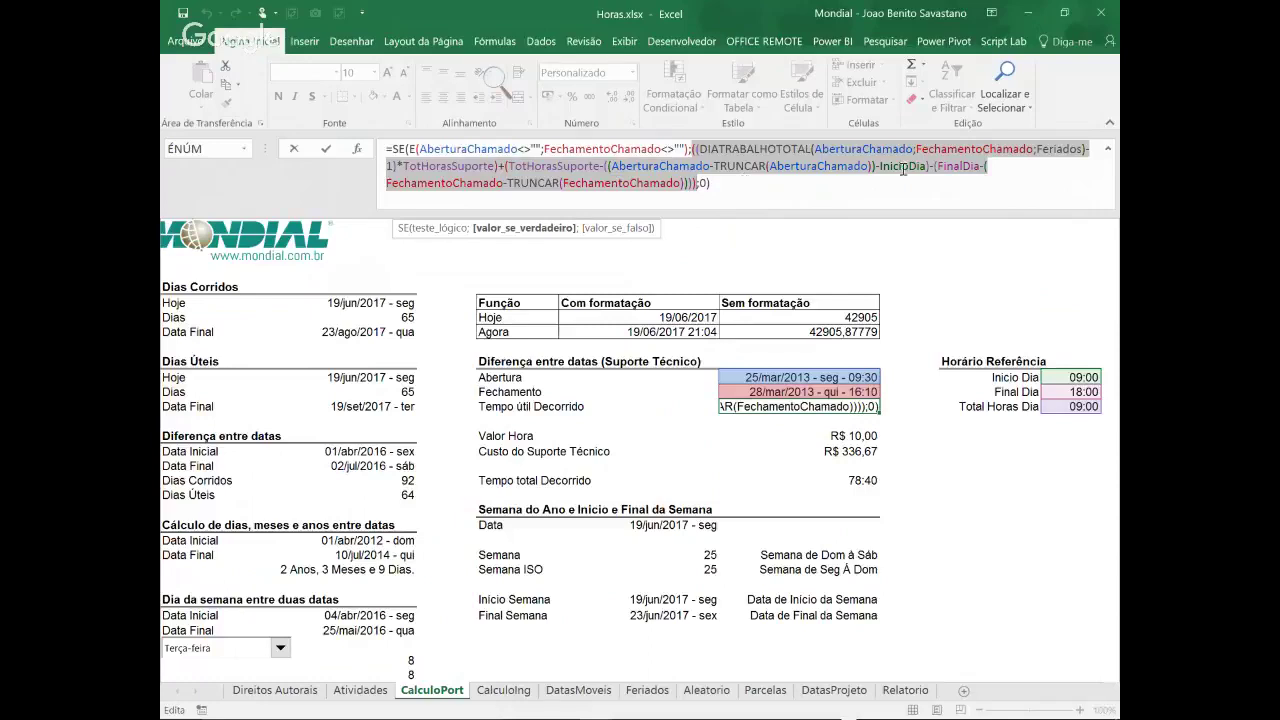
key(Escape)
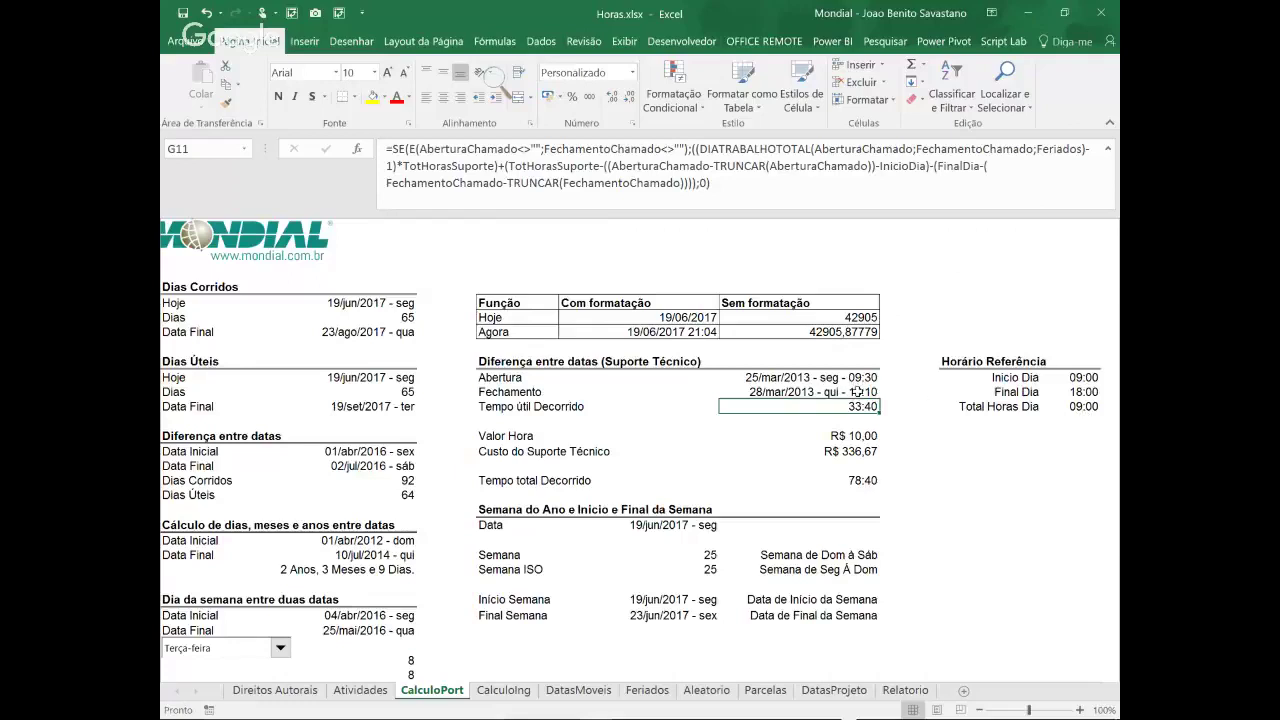
Set the Final Dia reference time to 17:30
click(1066, 391)
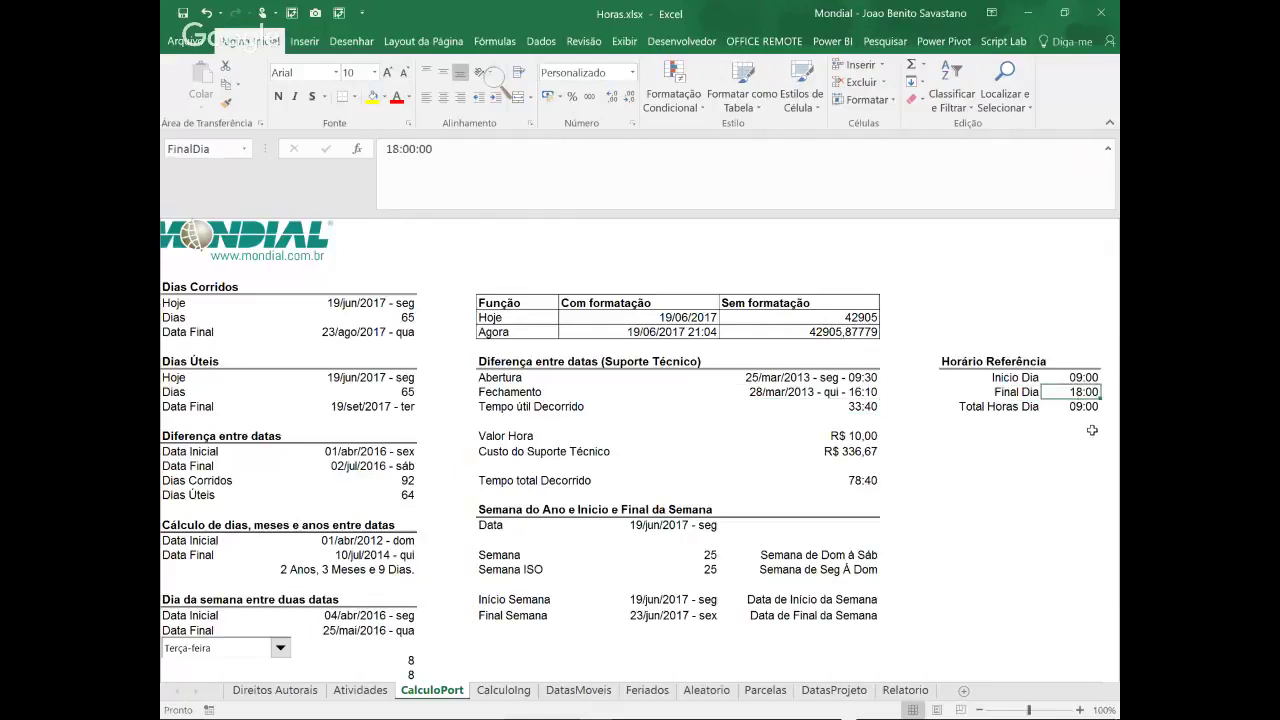
text(1)
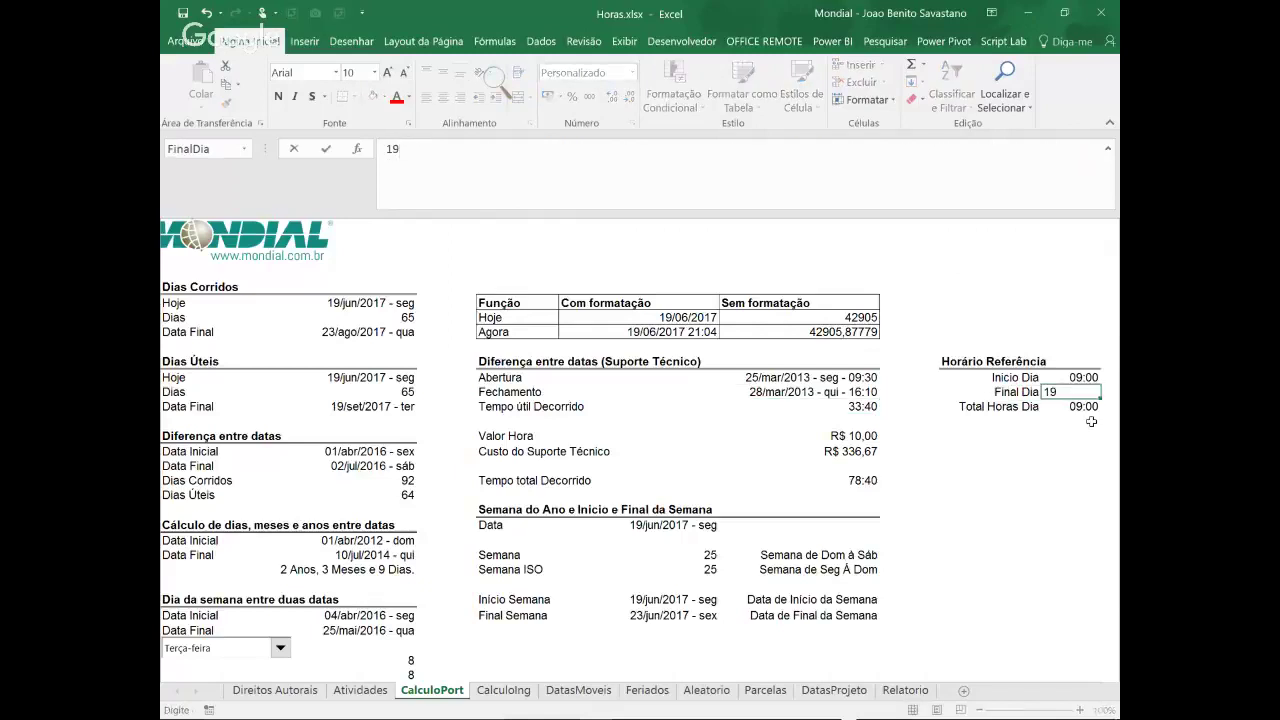
text(7:30)
key(ctrl+Return)
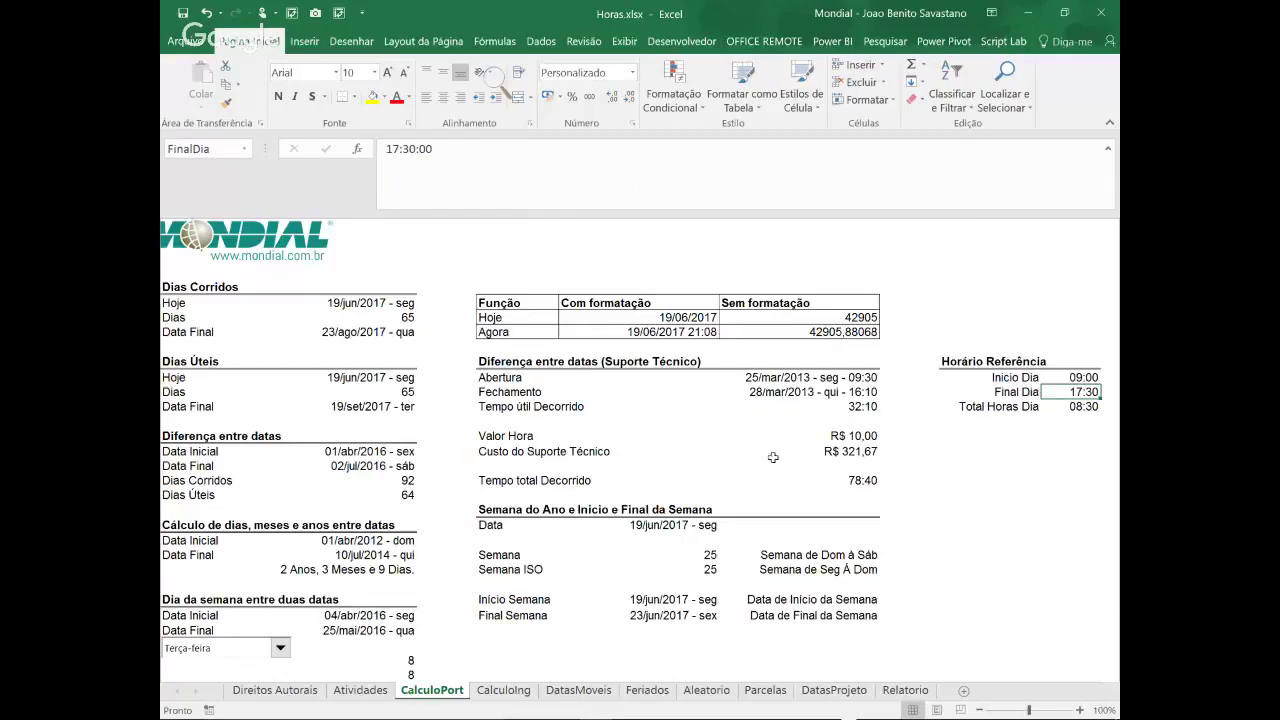
Examine the Tempo útil Decorrido, Valor Hora and Custo do Suporte Técnico cells and their formulas
click(855, 406)
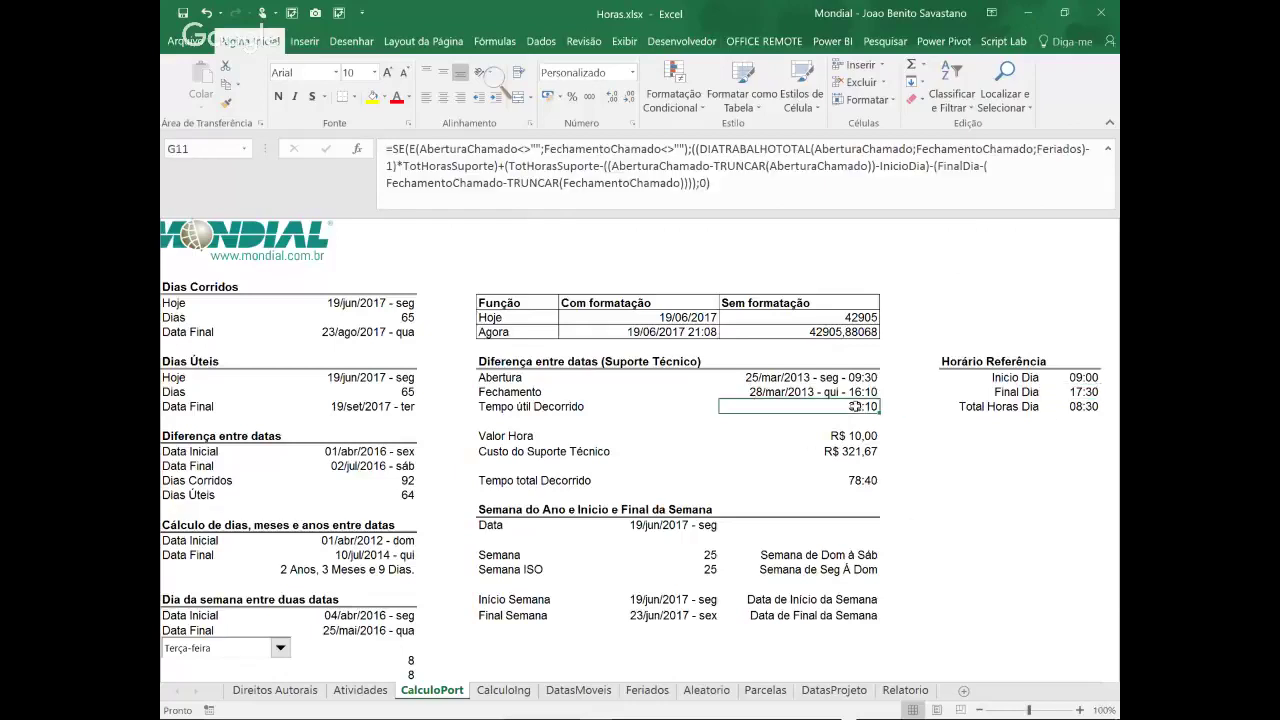
click(836, 435)
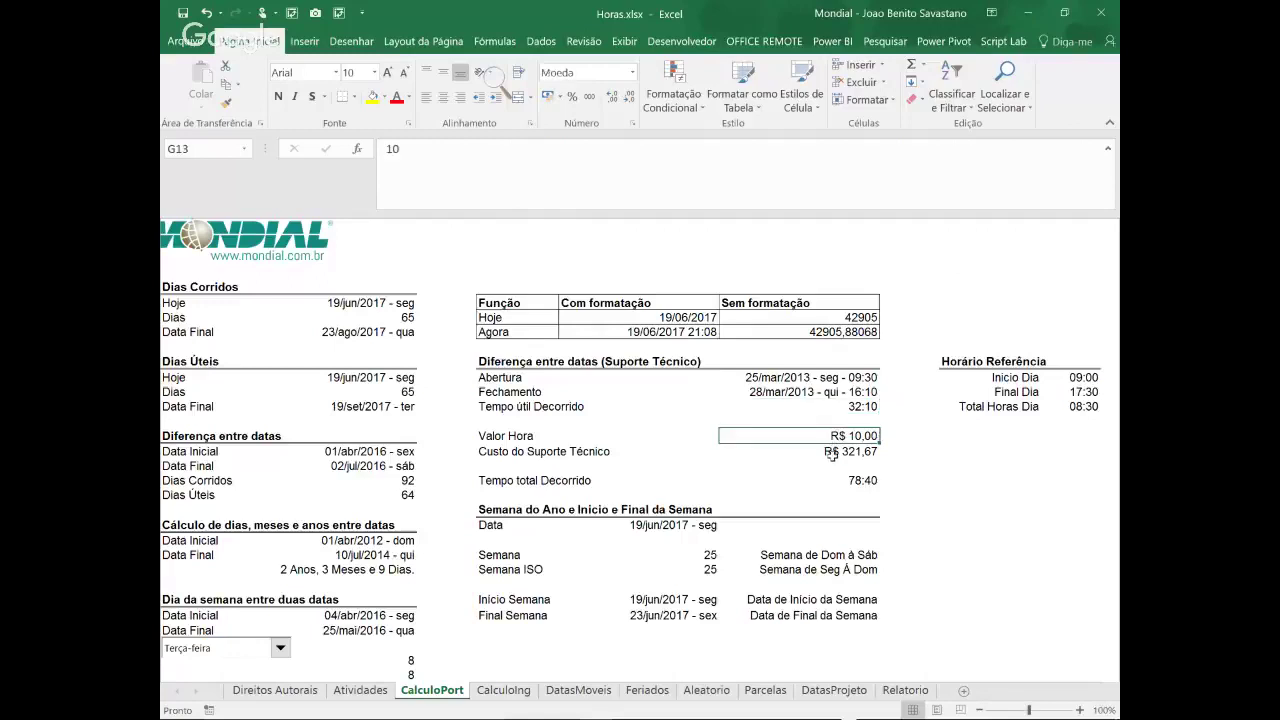
click(832, 452)
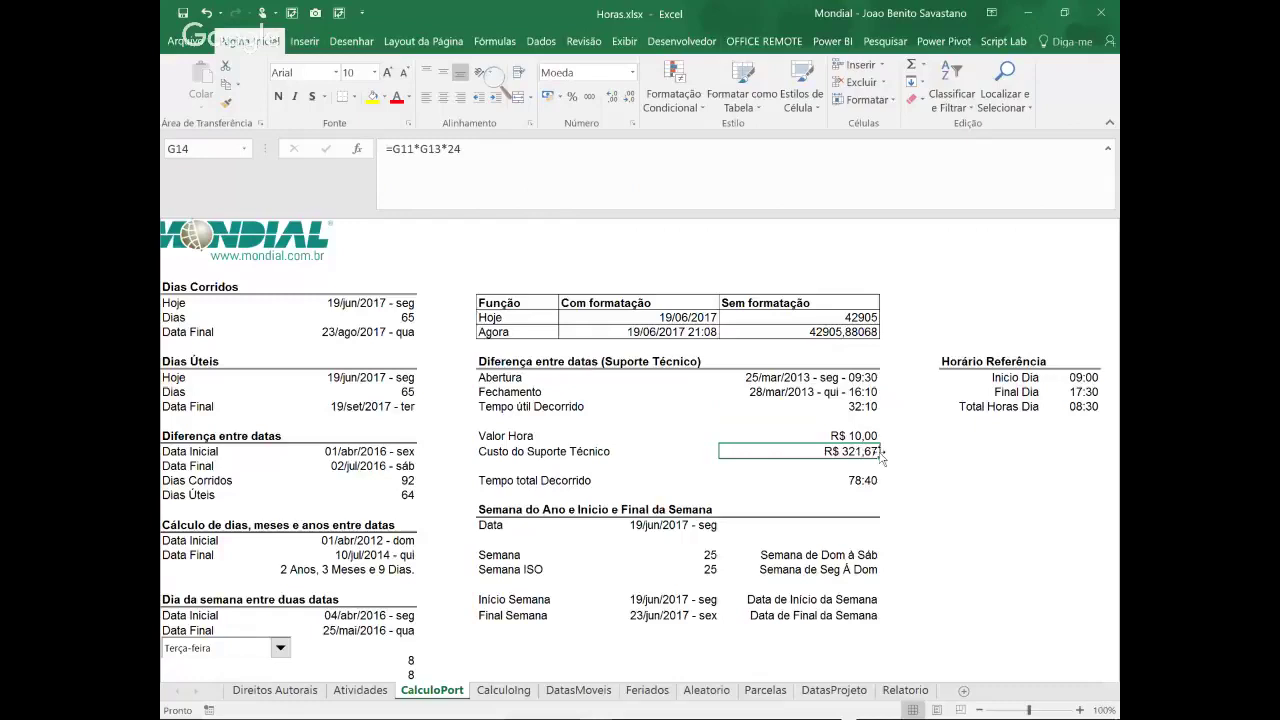
Change the date in the Suporte Técnico Abertura cell to 22/03/2013, keeping the 09:30 time
click(761, 382)
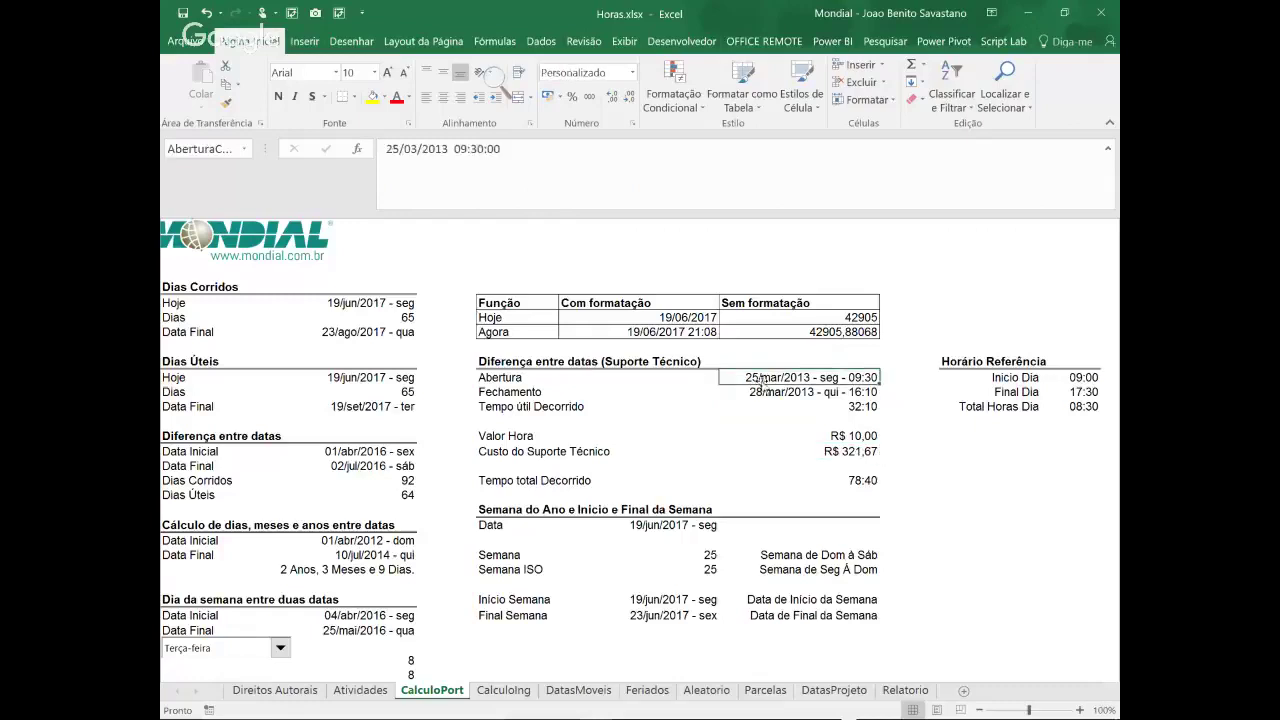
click(392, 148)
text(2)
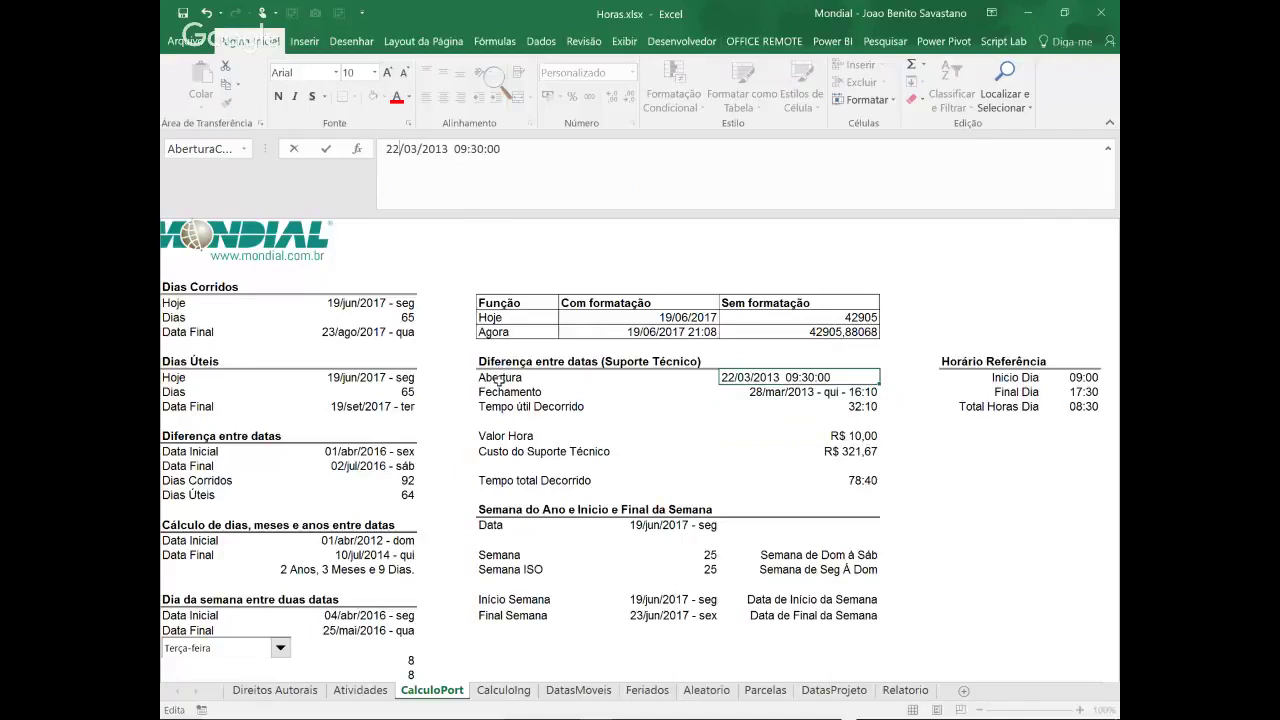
key(ctrl+Return)
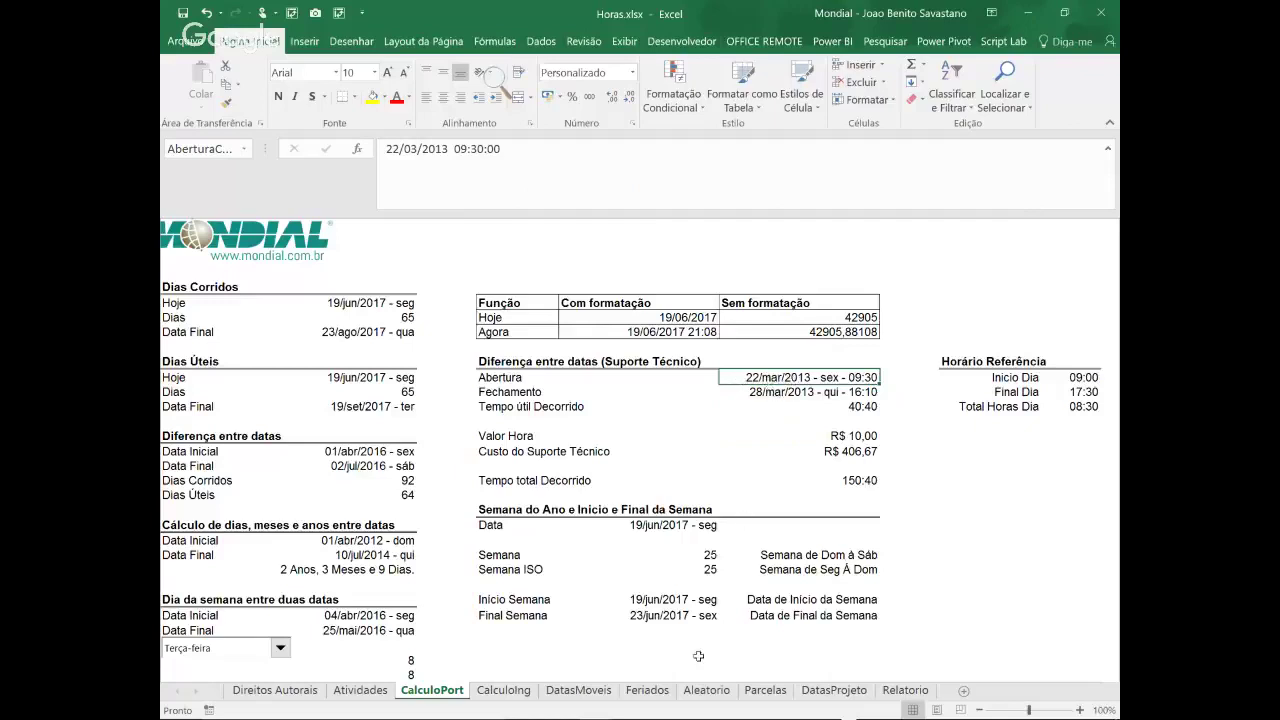
Add 25/03/2013 as a holiday date below the last entry on the Feriados sheet, and return to the CalculoPort sheet
click(660, 692)
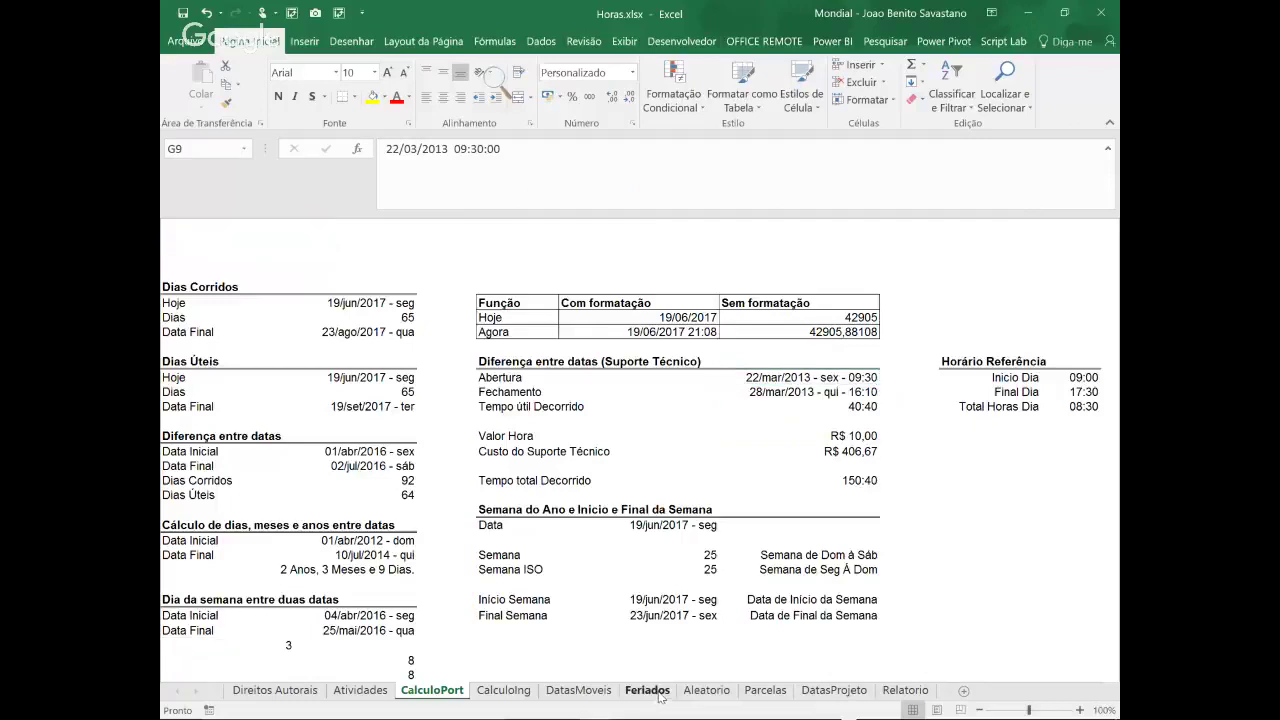
click(233, 520)
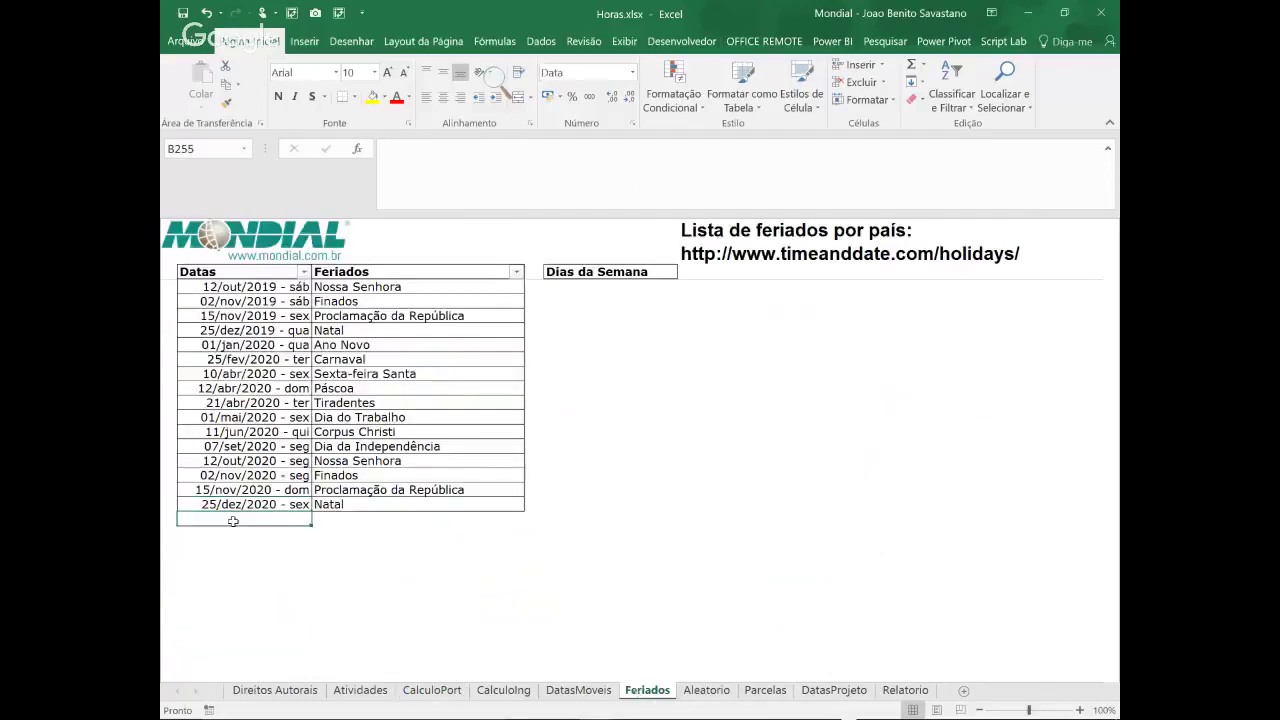
text(25/3/2)
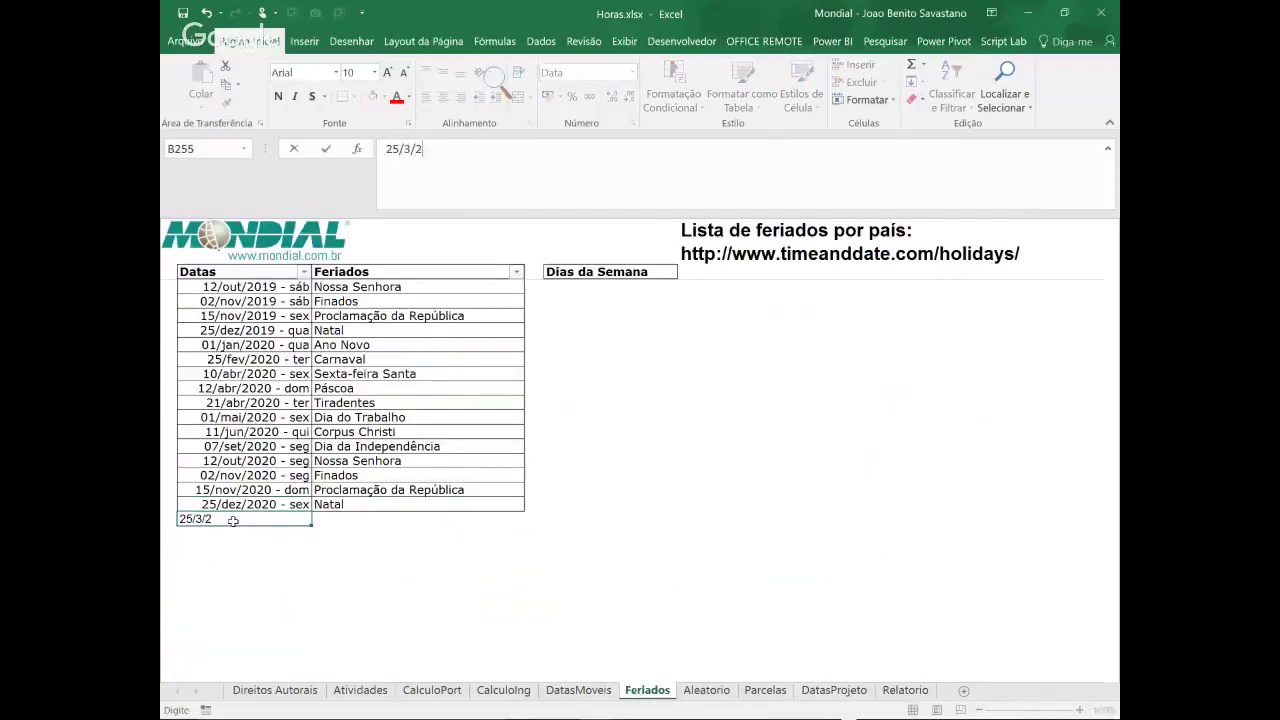
text(013)
key(ctrl+Return)
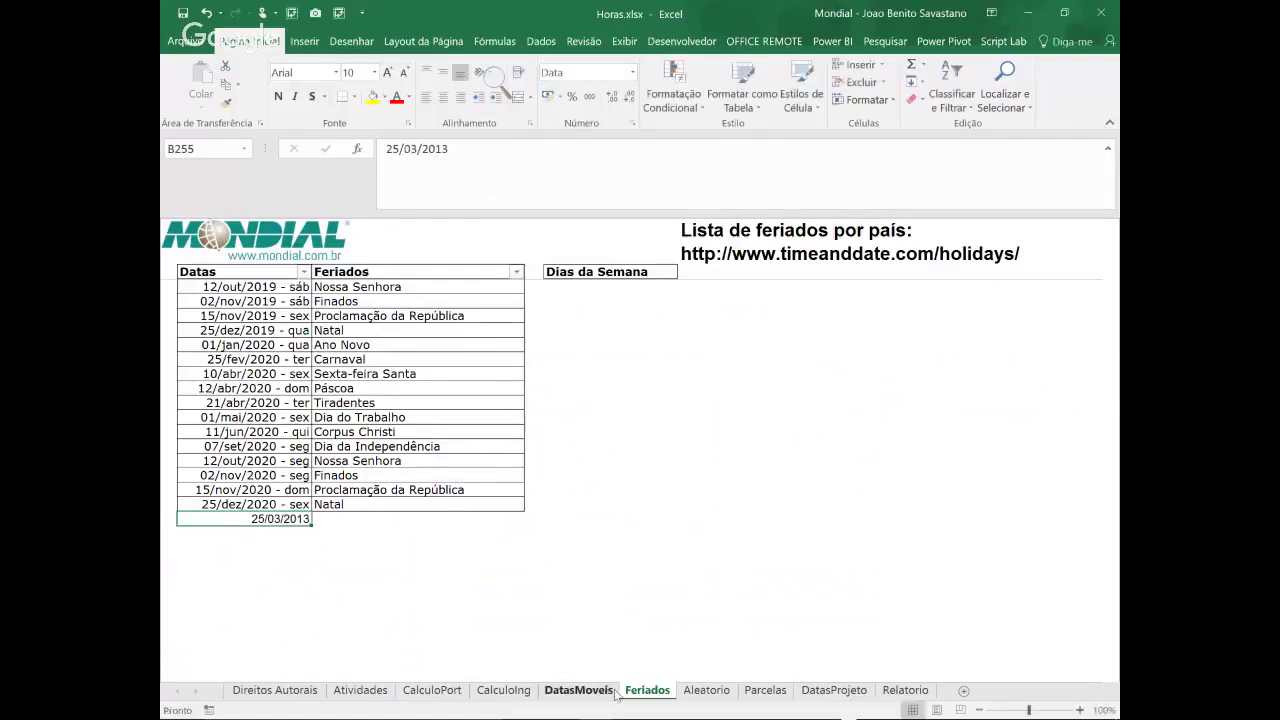
click(432, 690)
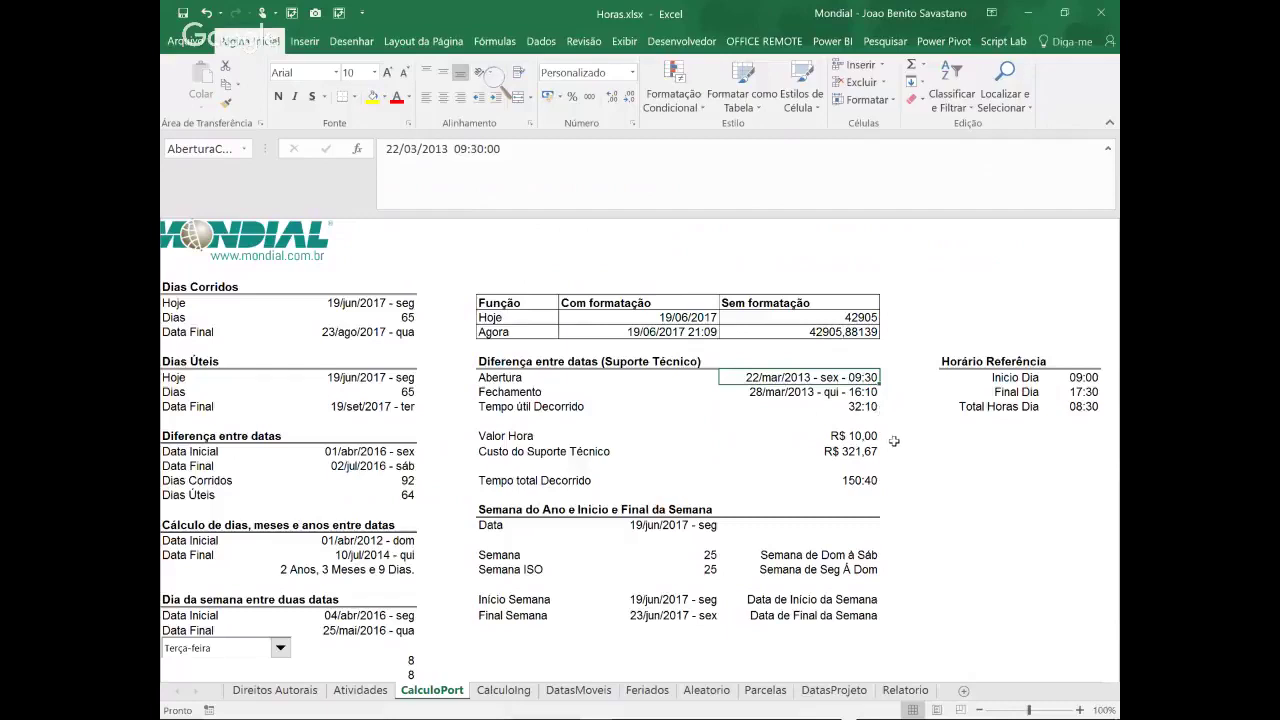
Examine the Data cell and compare the Semana and Semana ISO formulas under Semana do Ano e Inicio e Final da Semana
mouse_move(1062, 712)
click(652, 526)
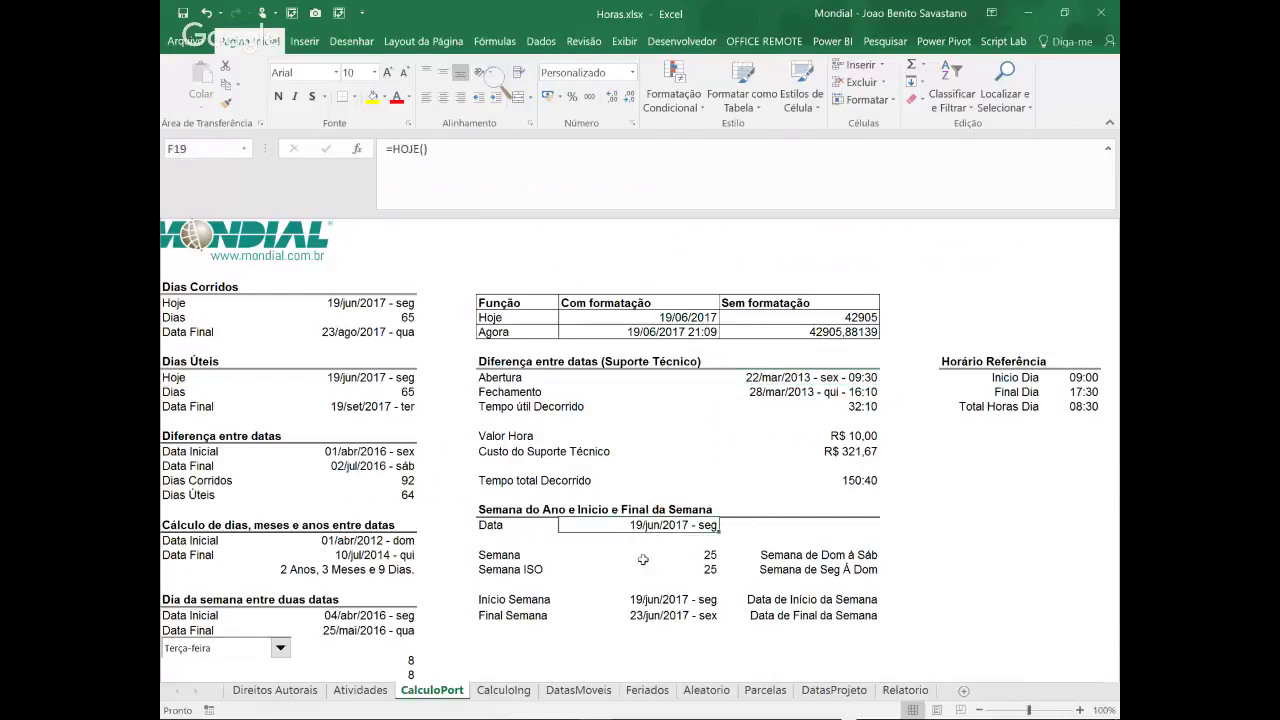
click(690, 554)
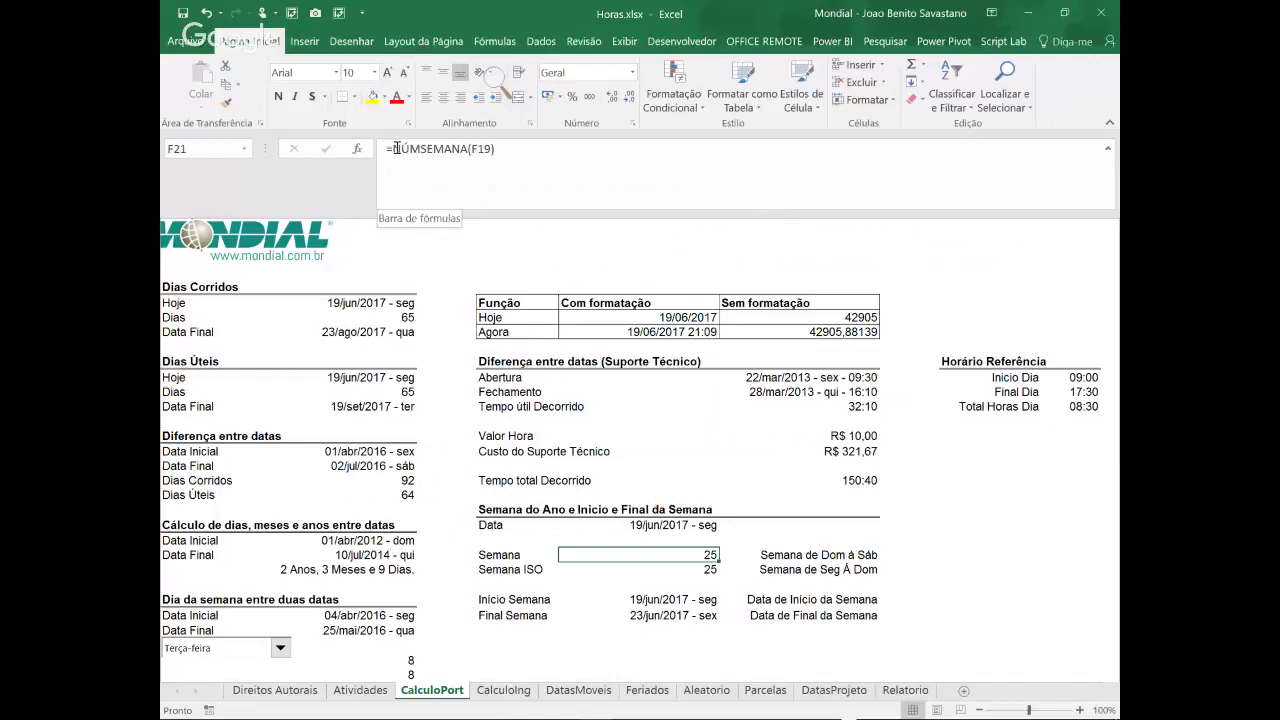
click(700, 568)
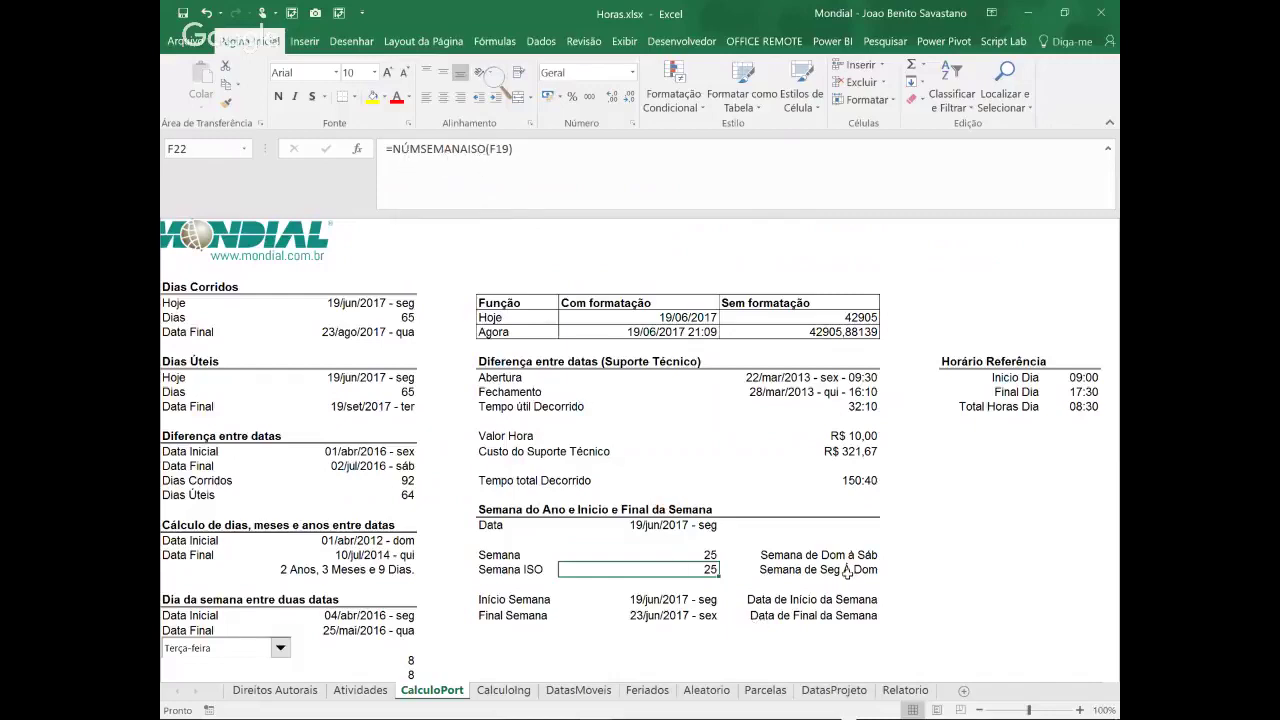
click(671, 553)
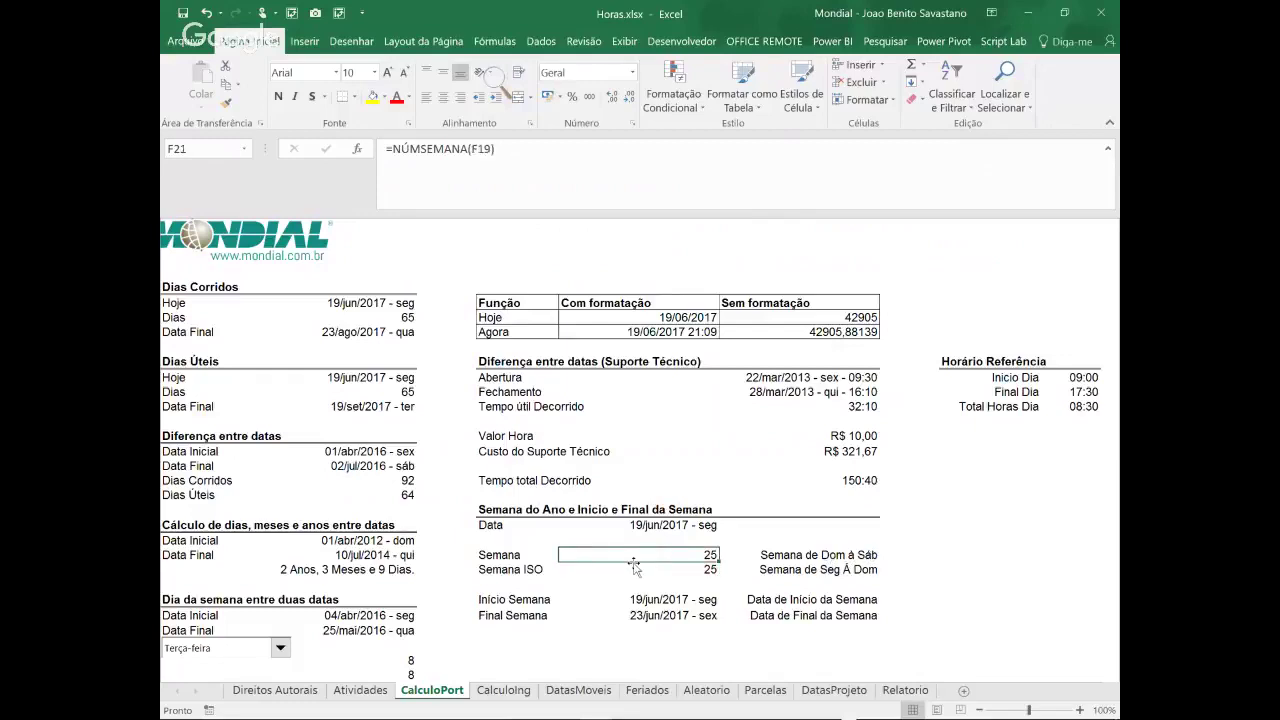
click(638, 569)
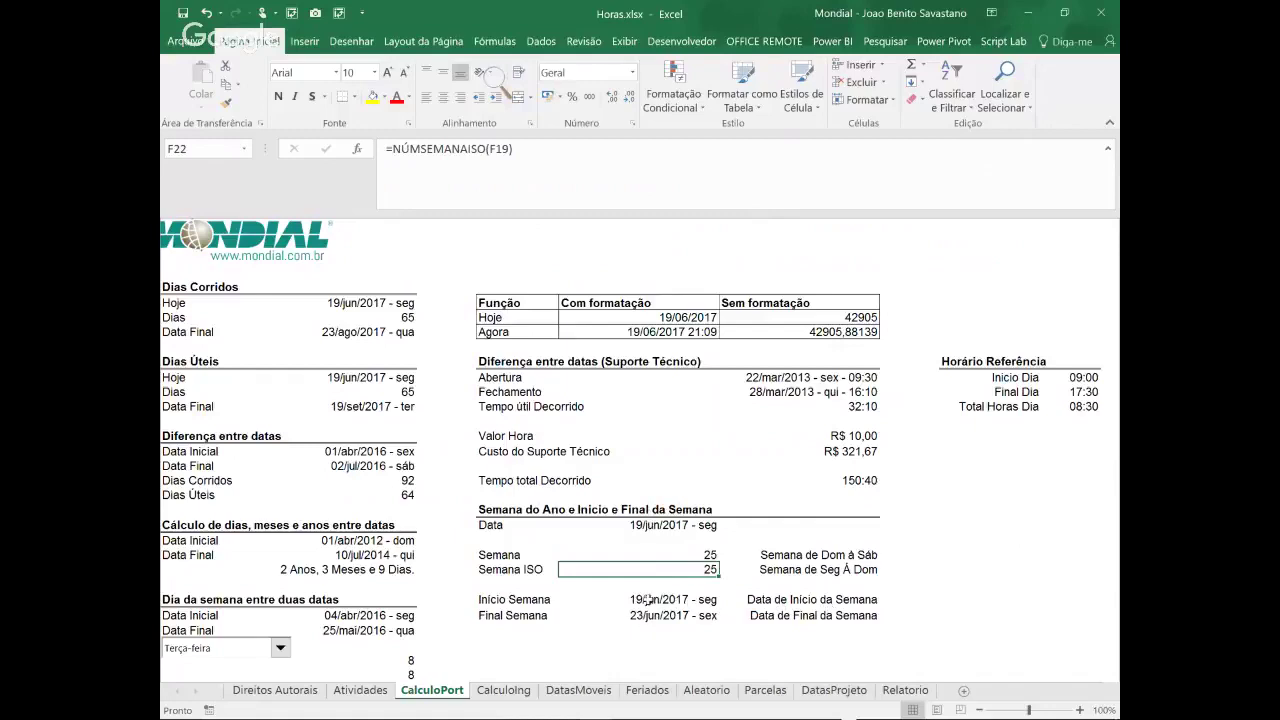
Replace the HOJE formula in the Semana do Ano block's Data cell F19 with the fixed date 22/6/2017
click(658, 526)
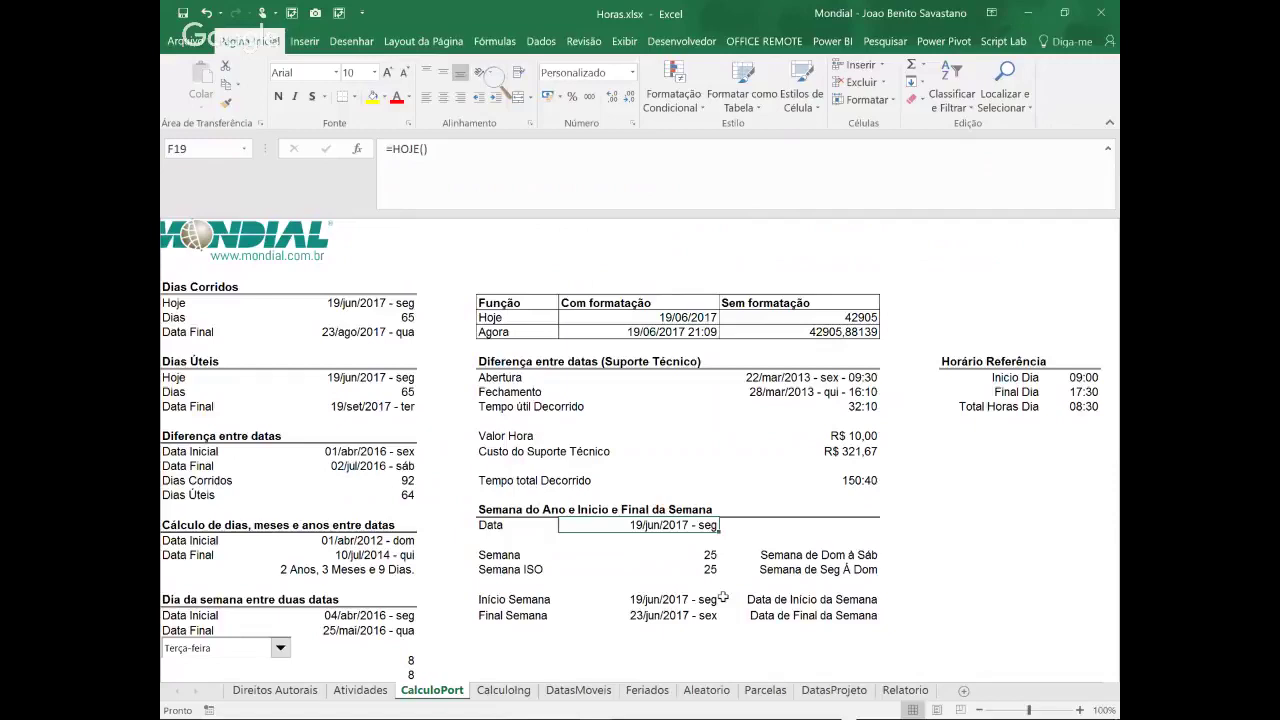
text(22)
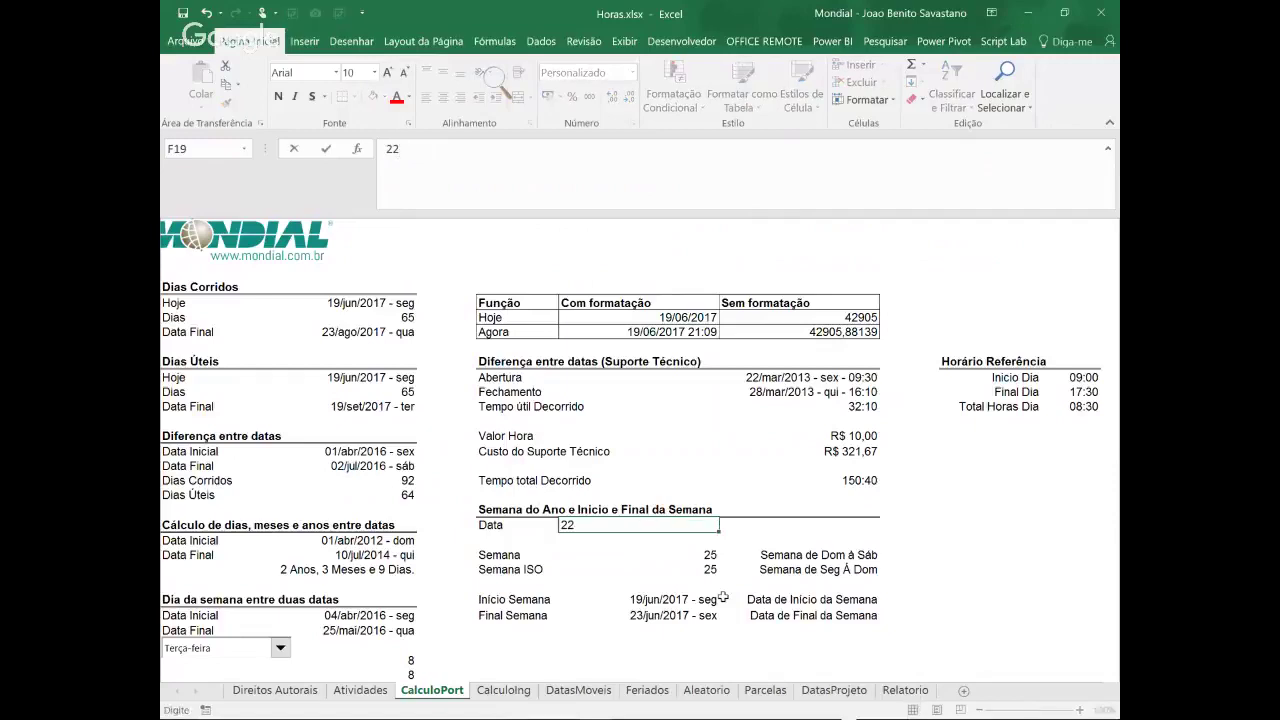
text(/6/2017)
key(ctrl+Return)
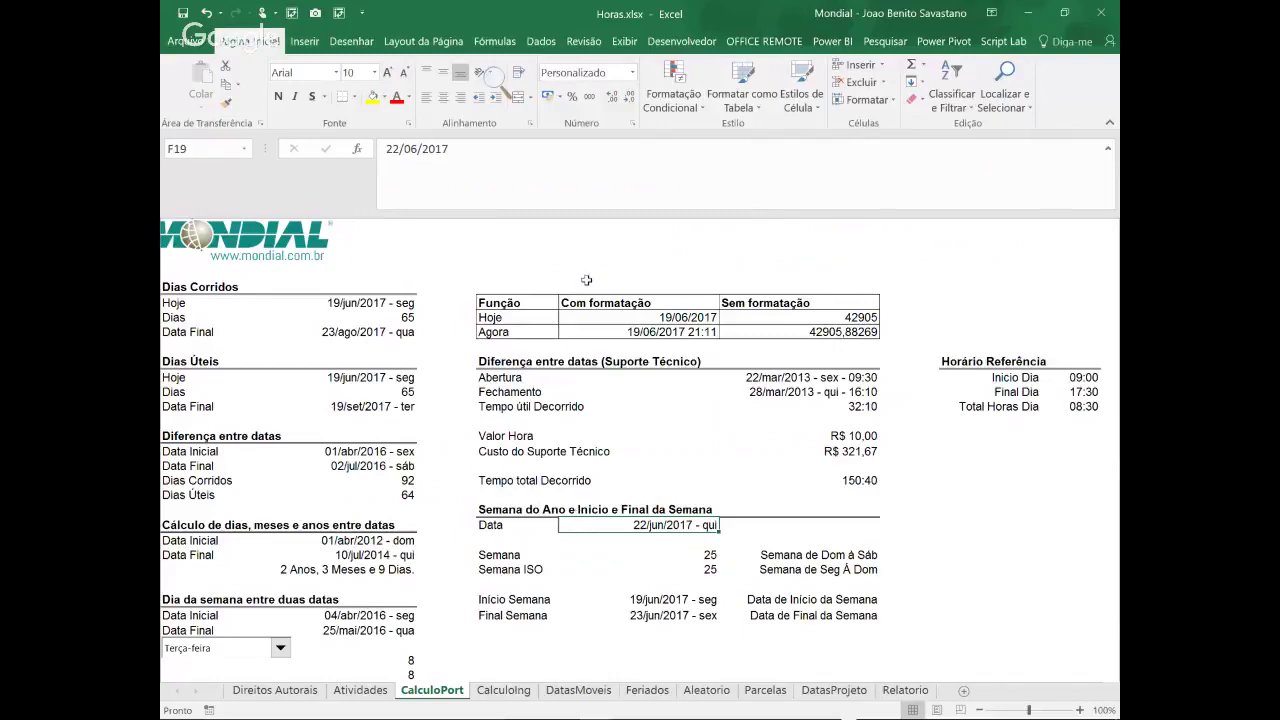
Set the date in the Semana do Ano block's Data cell F19 to 15/06/2017
drag(387, 150, 400, 150)
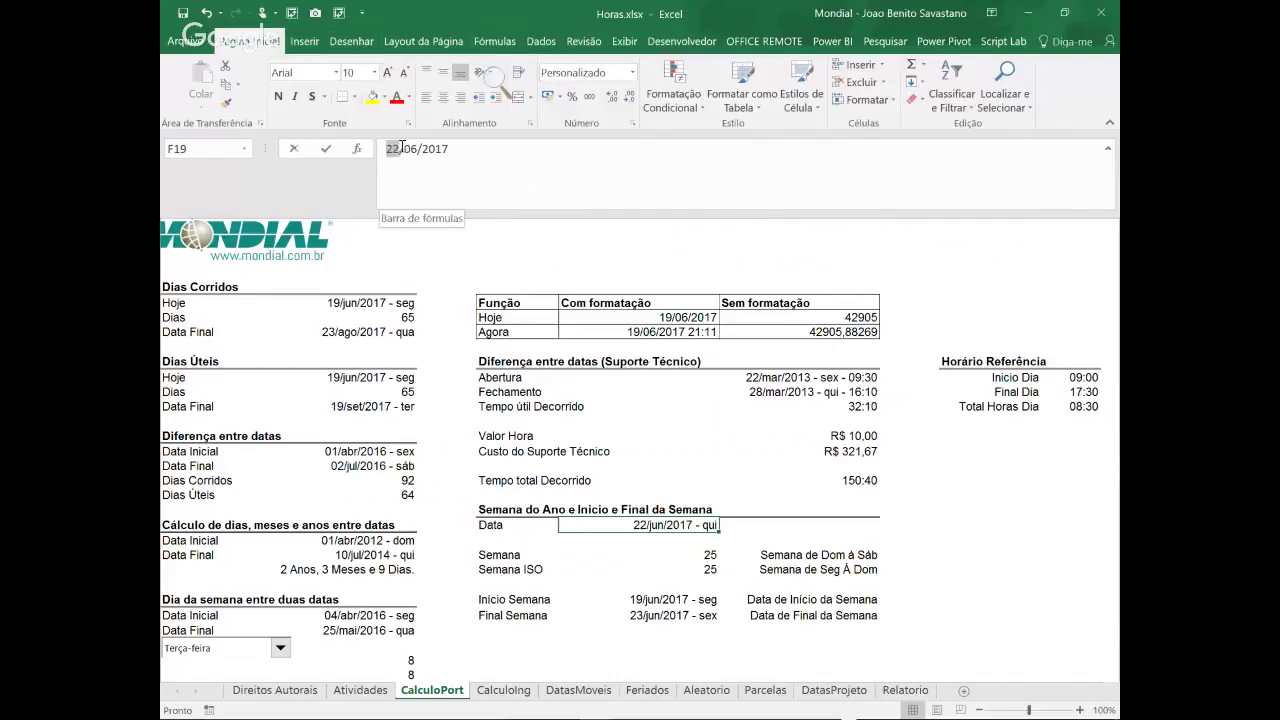
text(15)
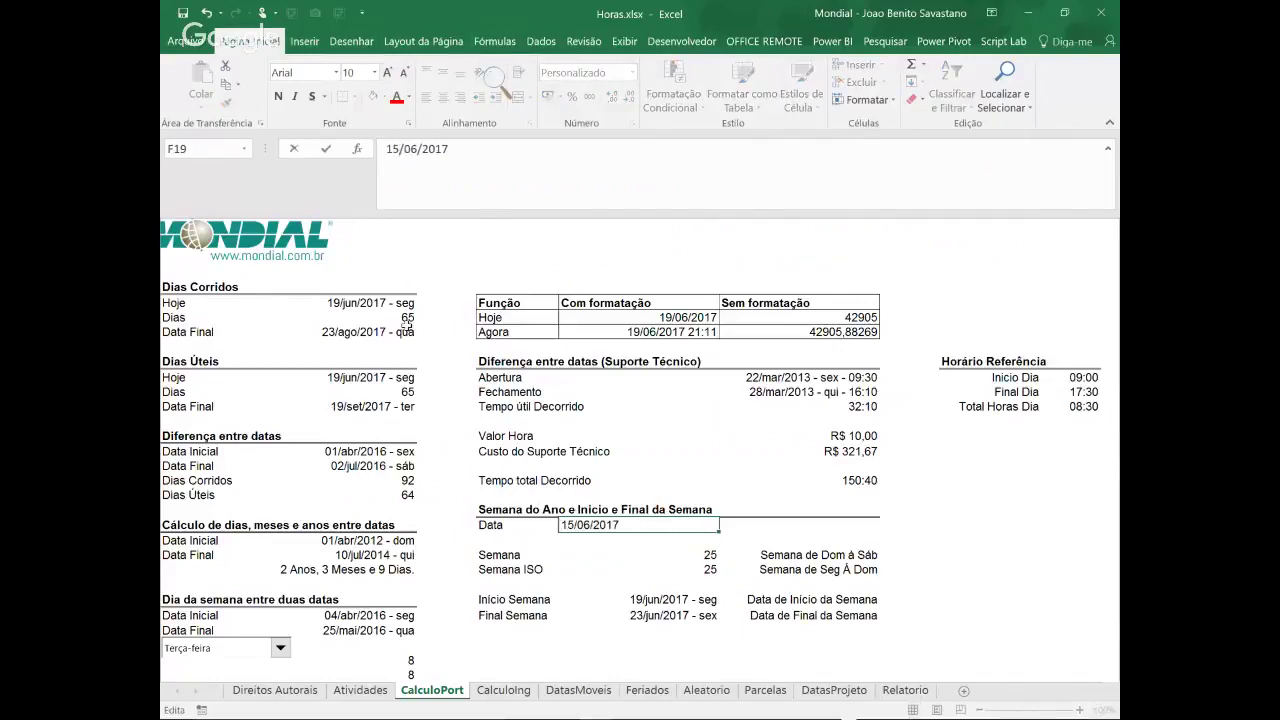
key(ctrl+Return)
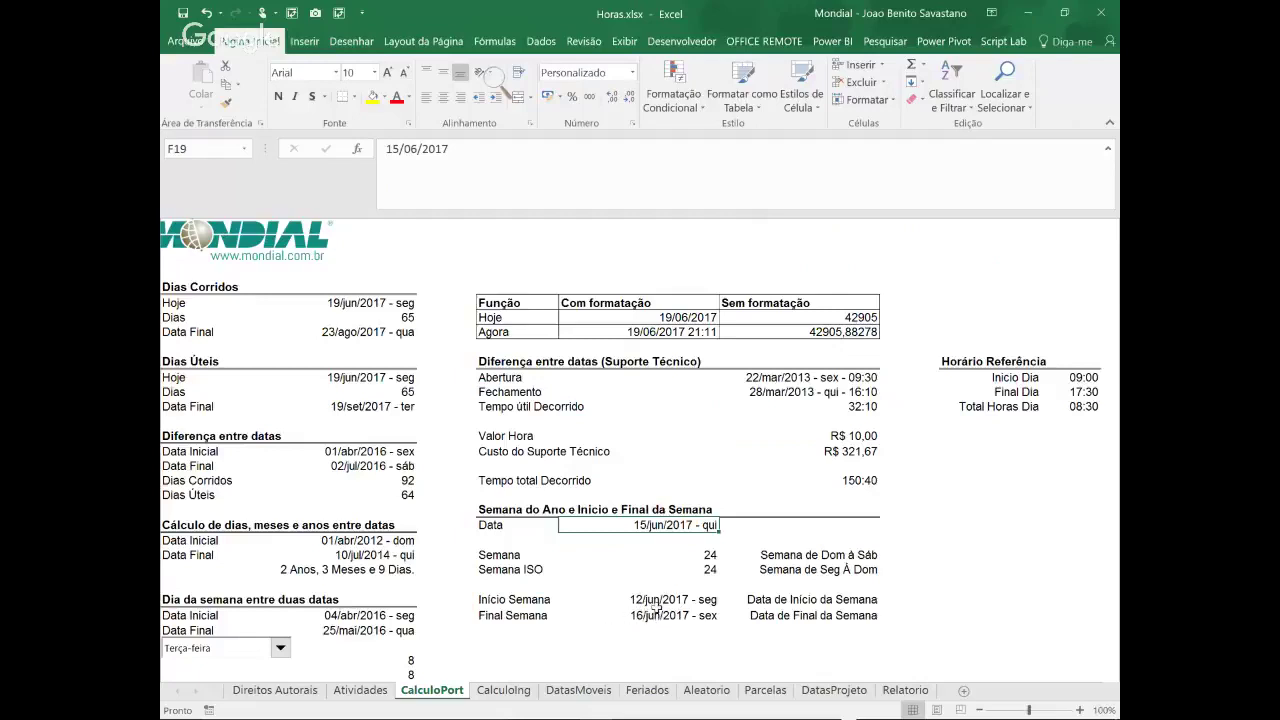
Examine the Início Semana and Final Semana formulas and the Data cell they refer to
click(660, 600)
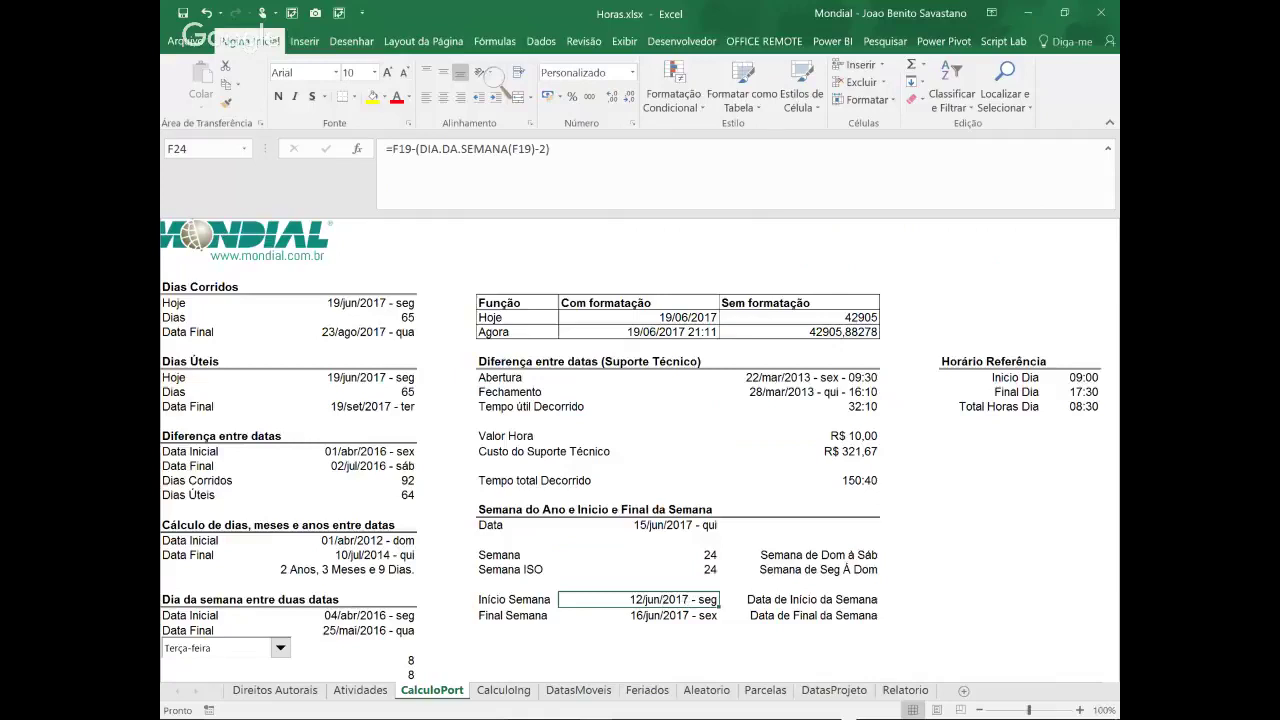
click(657, 524)
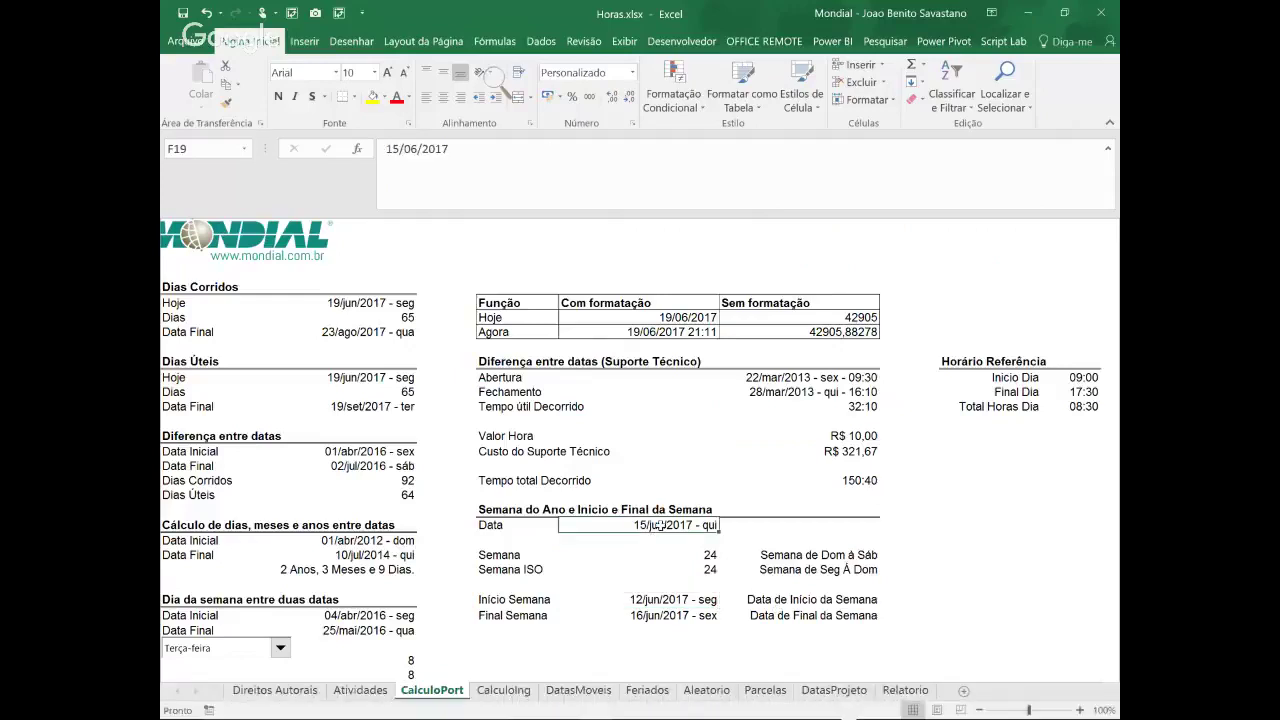
click(684, 599)
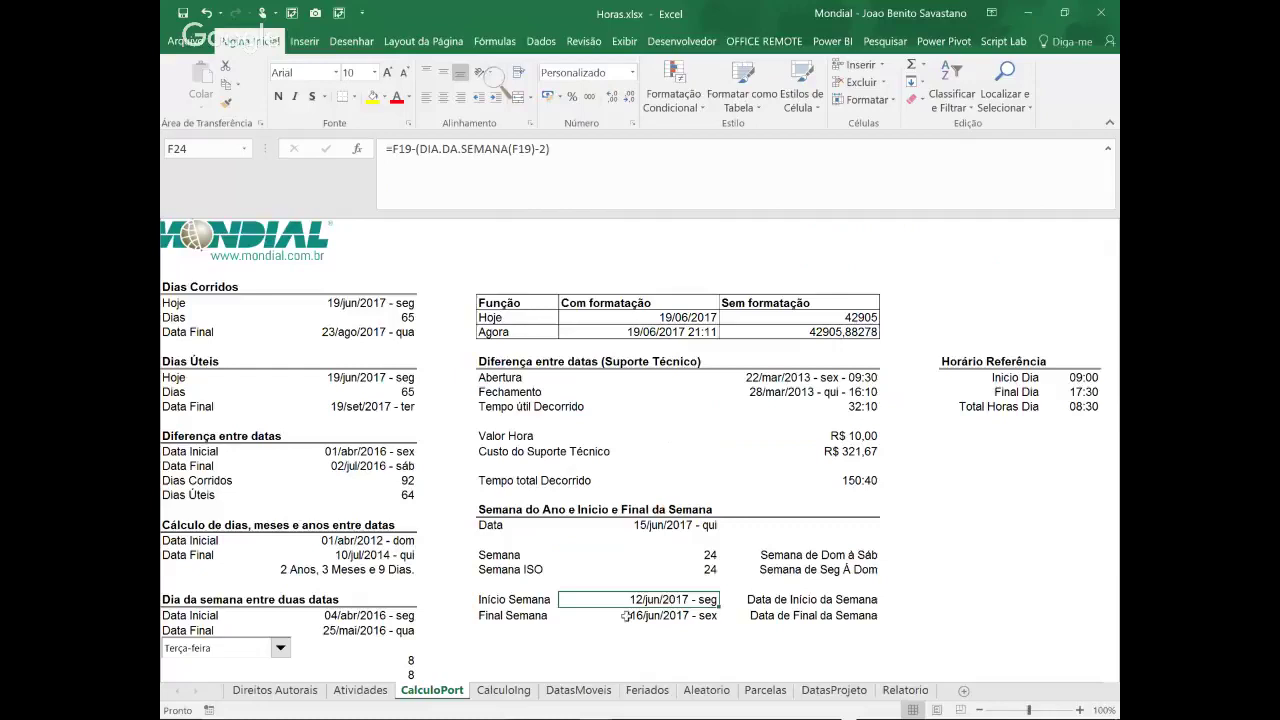
click(676, 618)
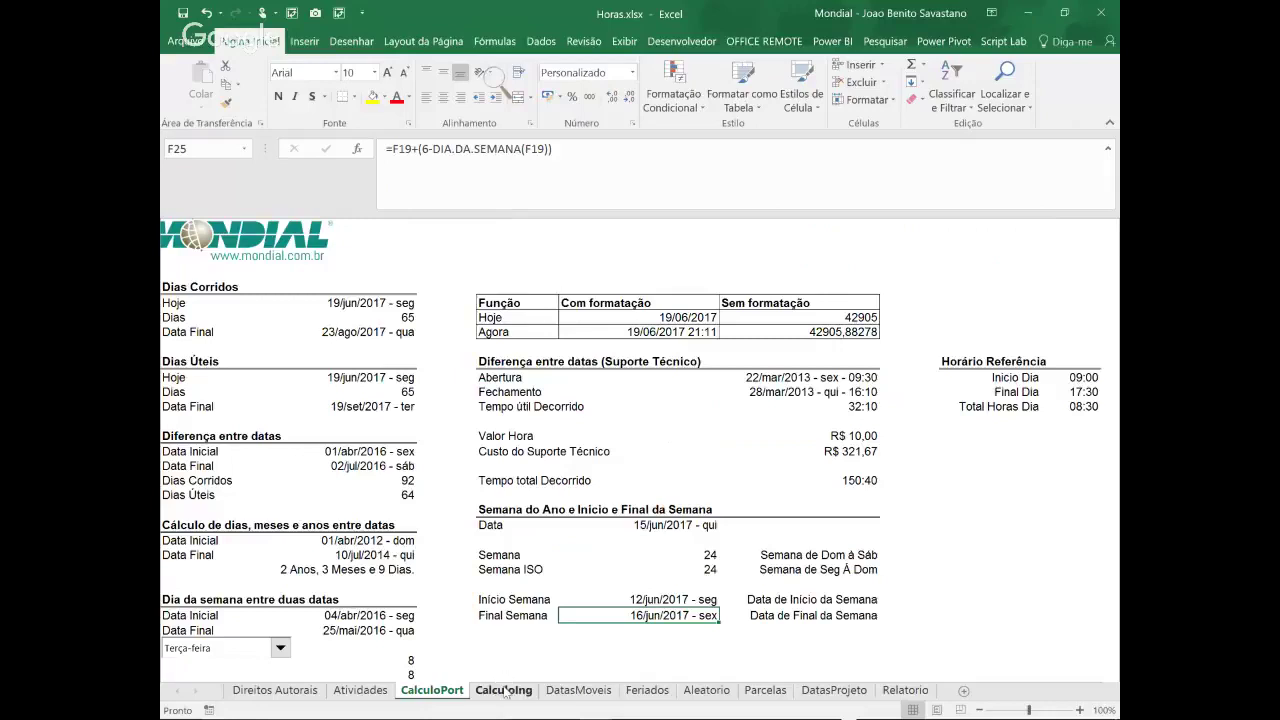
Set the Ano on the DatasMoveis sheet to 2017
click(585, 692)
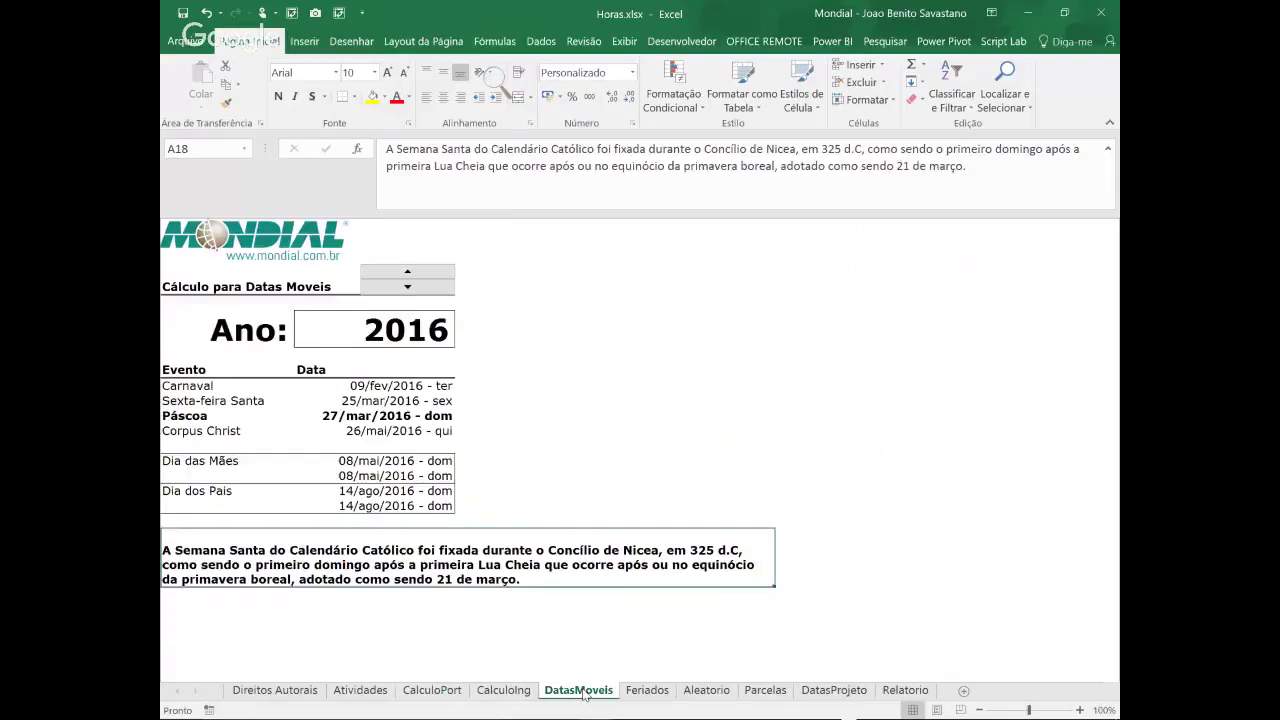
click(428, 275)
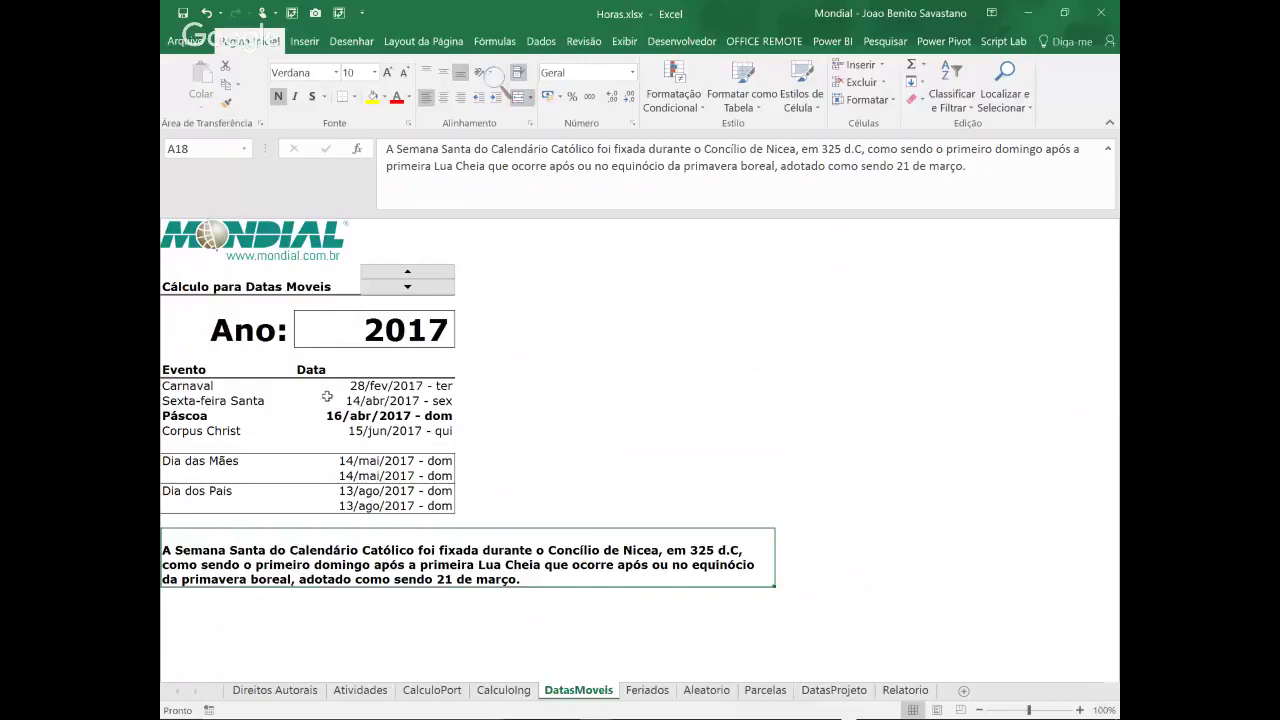
Examine the Páscoa formula and the Corpus Christ, Sexta-feira Santa and Carnaval formulas that depend on it
click(370, 413)
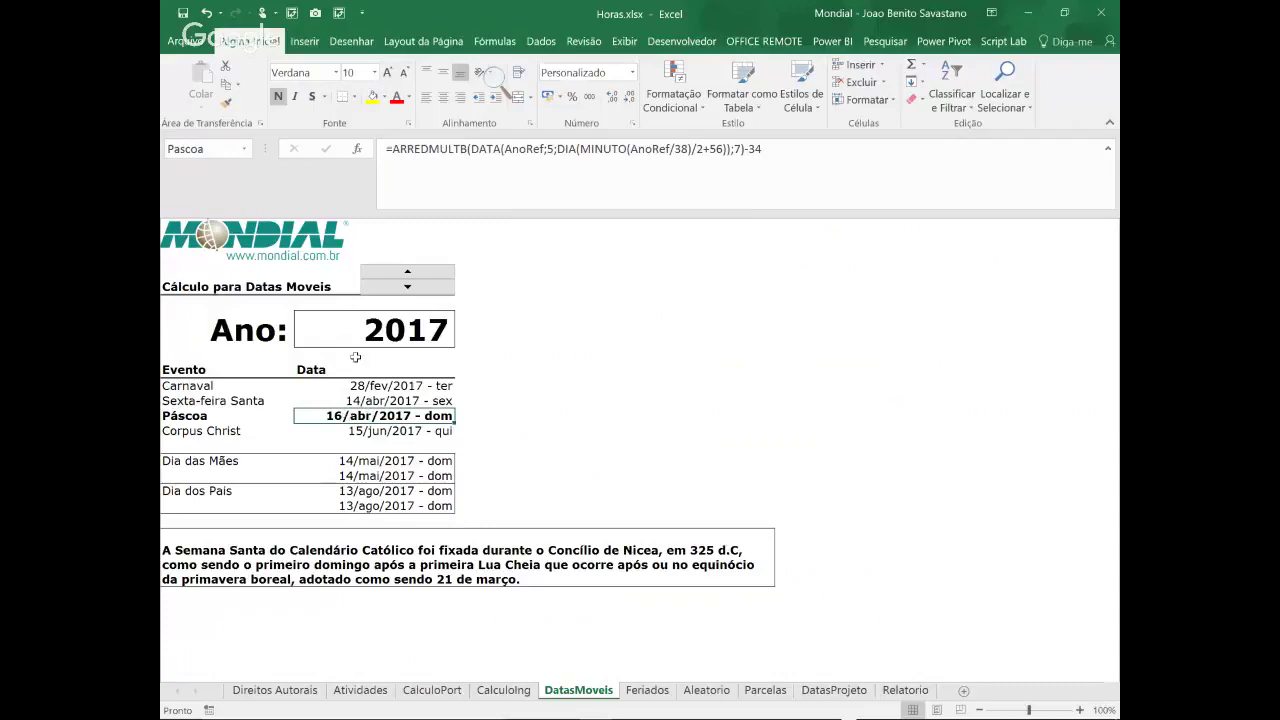
click(383, 430)
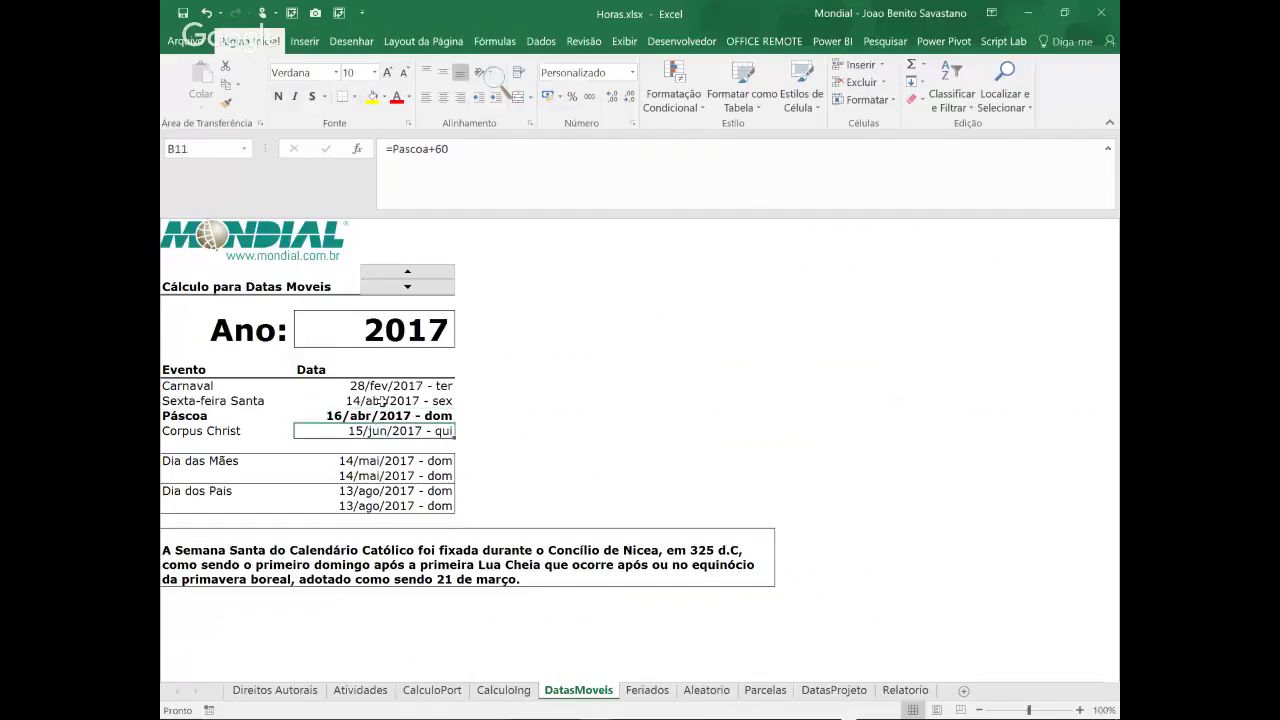
click(383, 400)
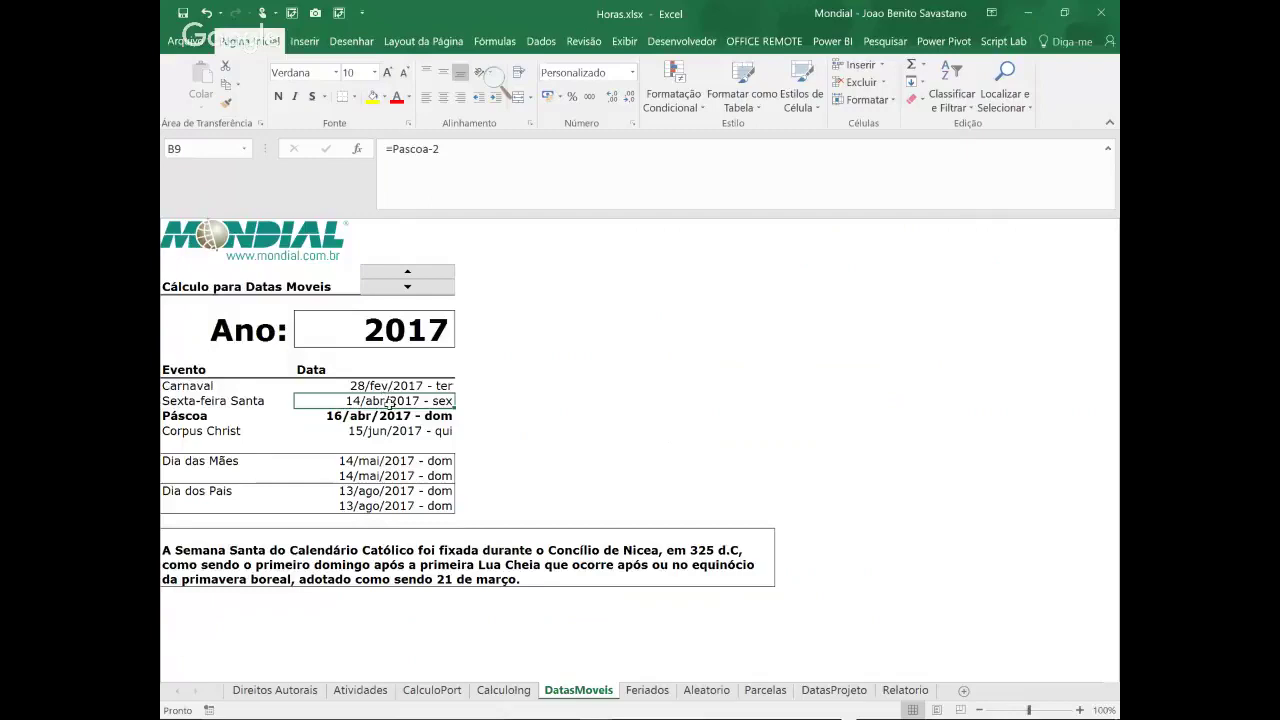
click(395, 386)
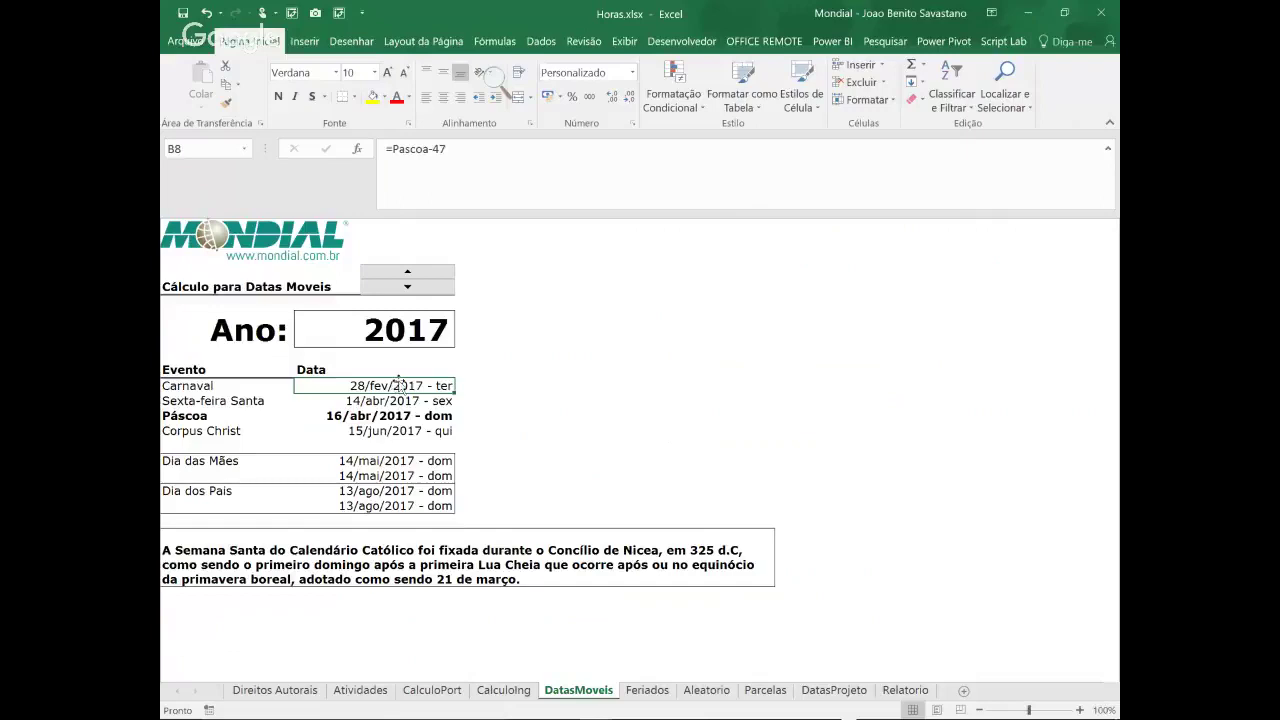
Examine the first Dia das Mães and Dia dos Pais formulas and the named Ano cell they use
click(354, 461)
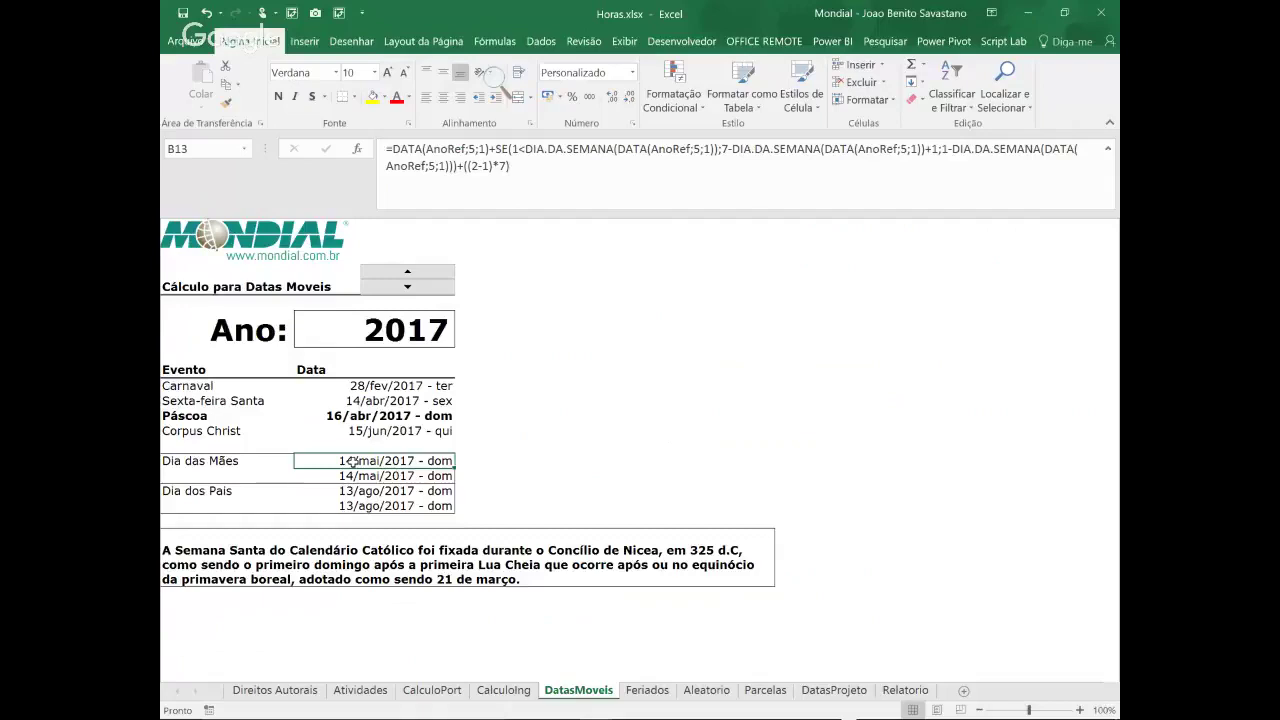
click(351, 491)
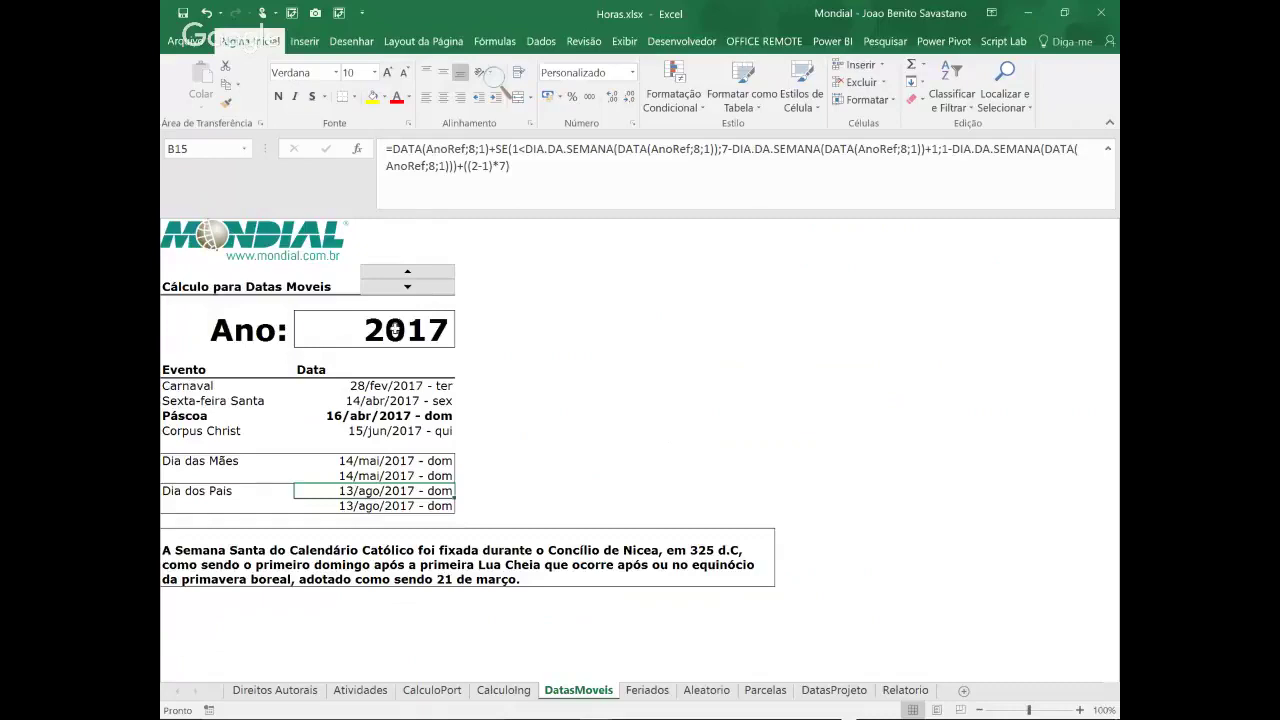
click(395, 328)
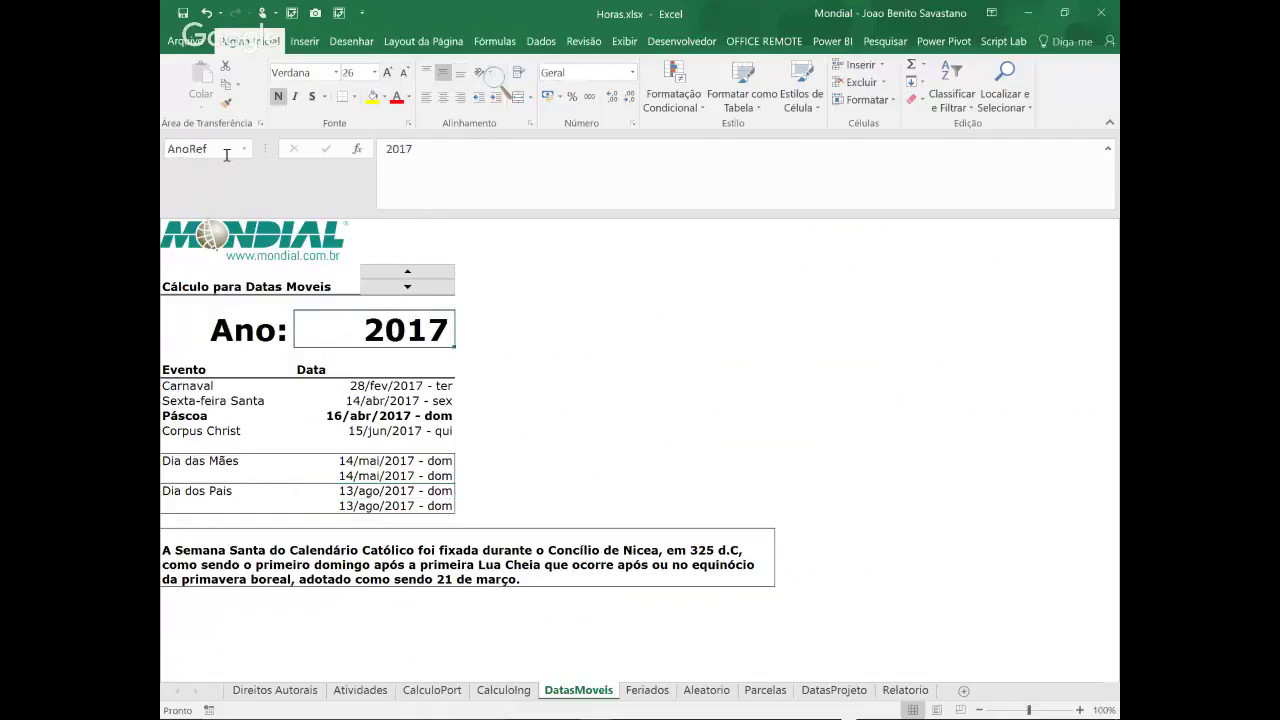
click(386, 462)
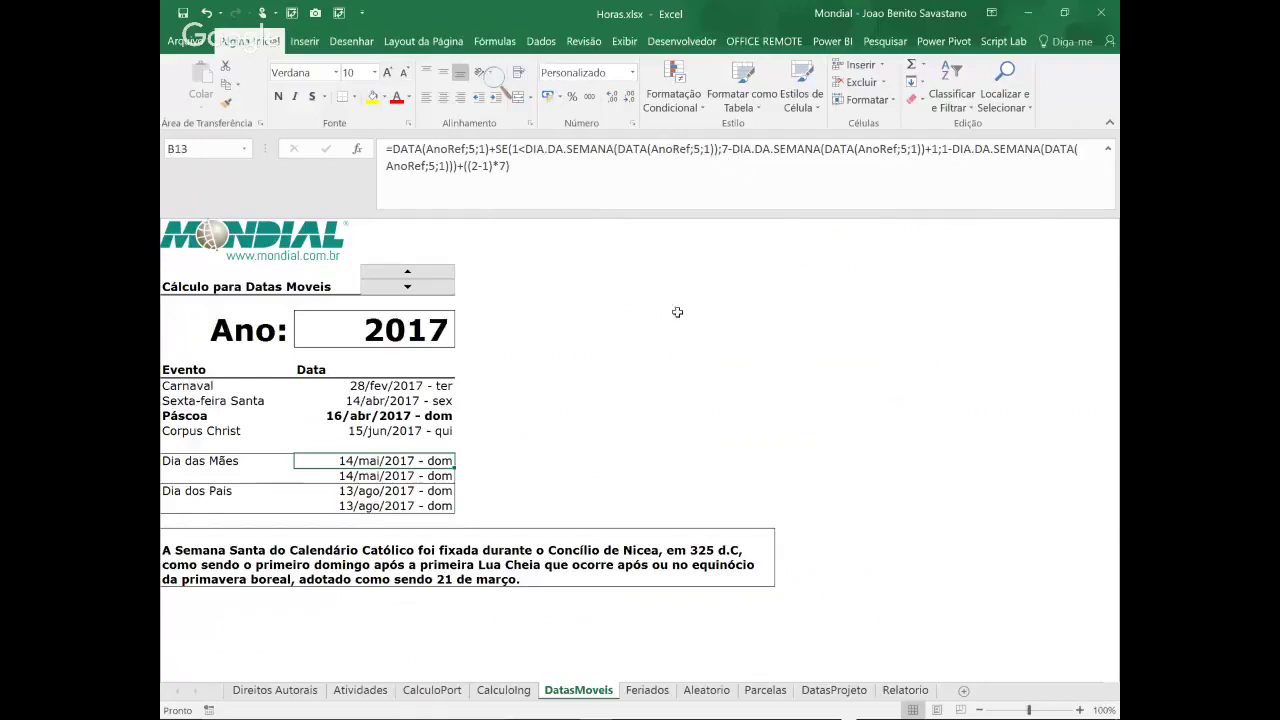
Compare the ESCOLHER version of the Dia das Mães formula in B14 with the SE version in B13, leaving both formulas unedited
click(415, 476)
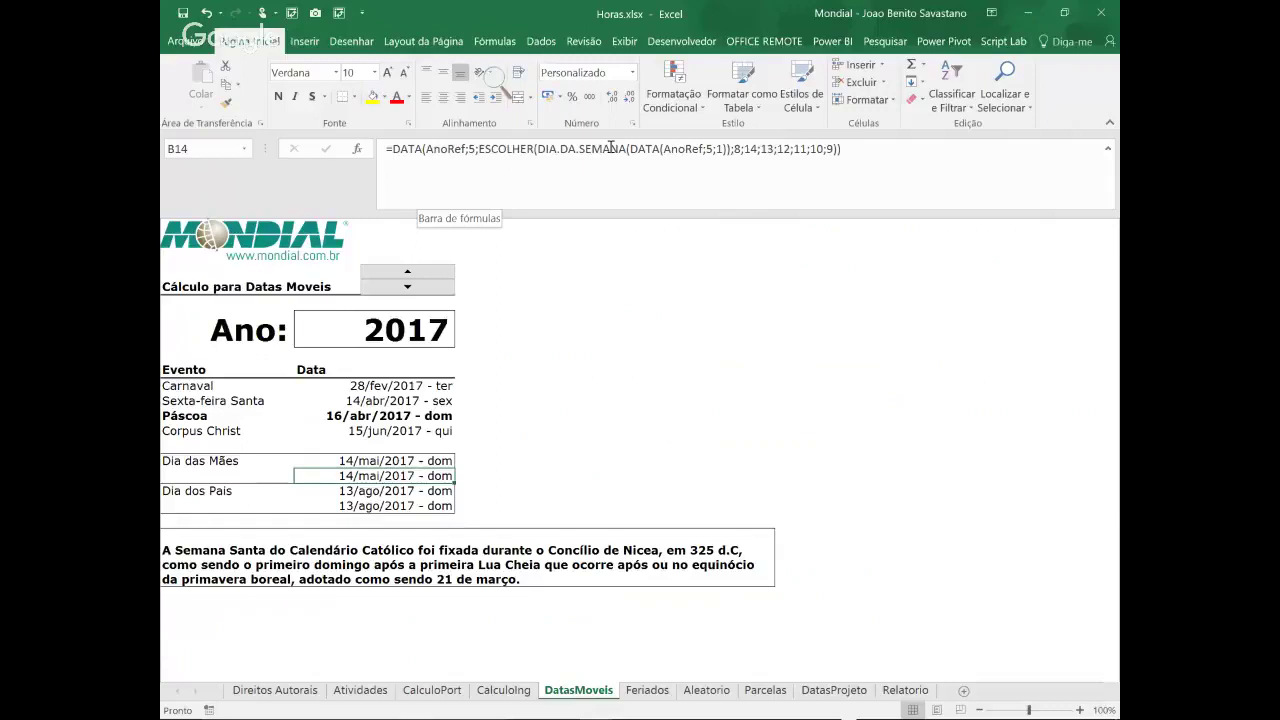
double_click(736, 149)
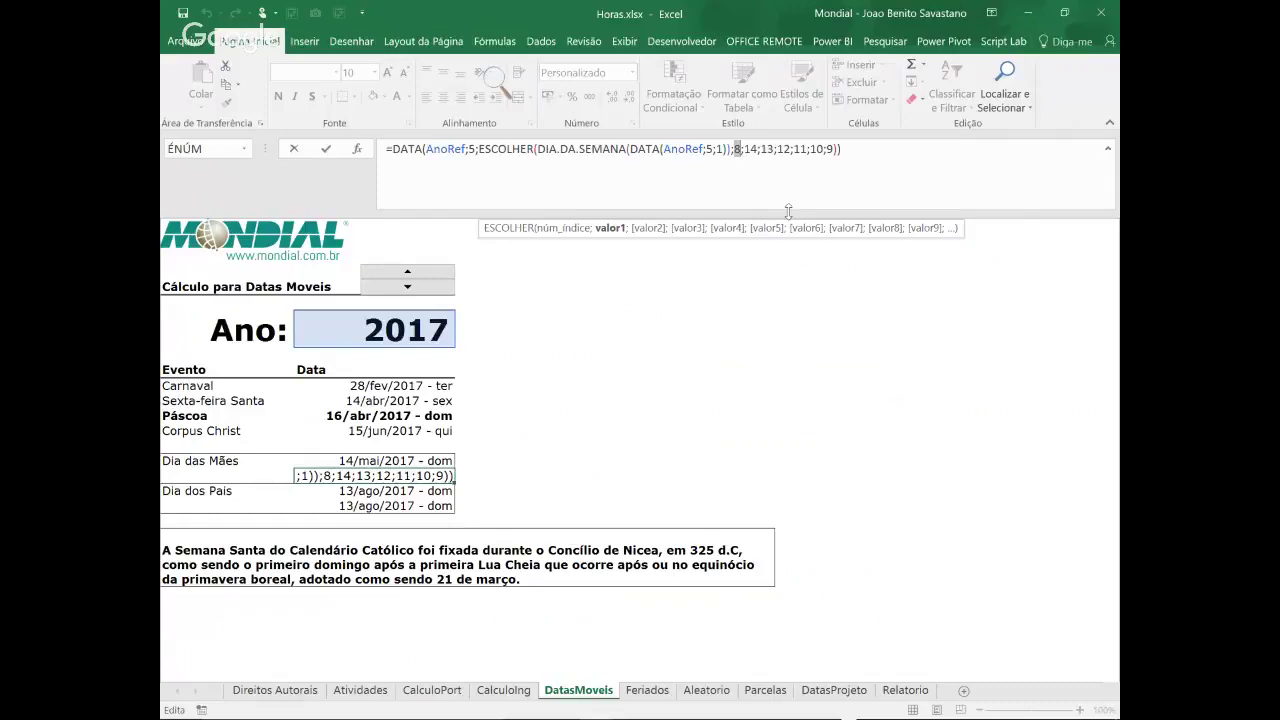
click(390, 461)
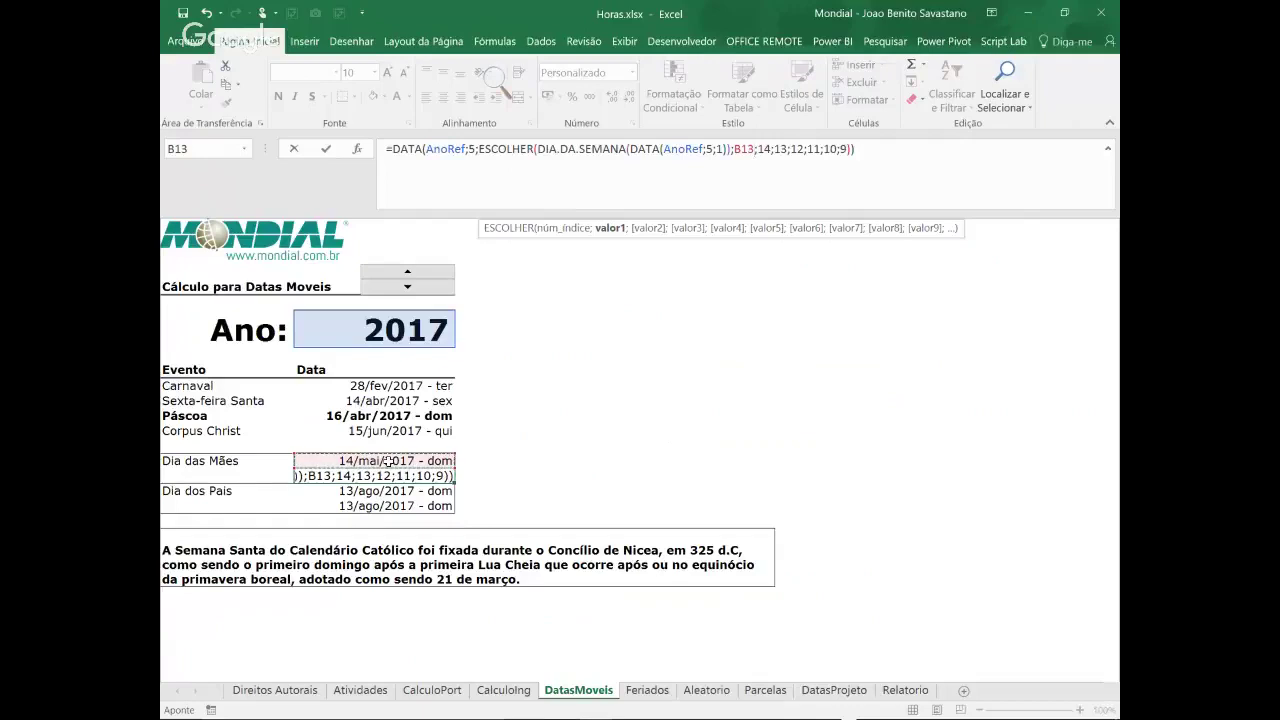
key(Escape)
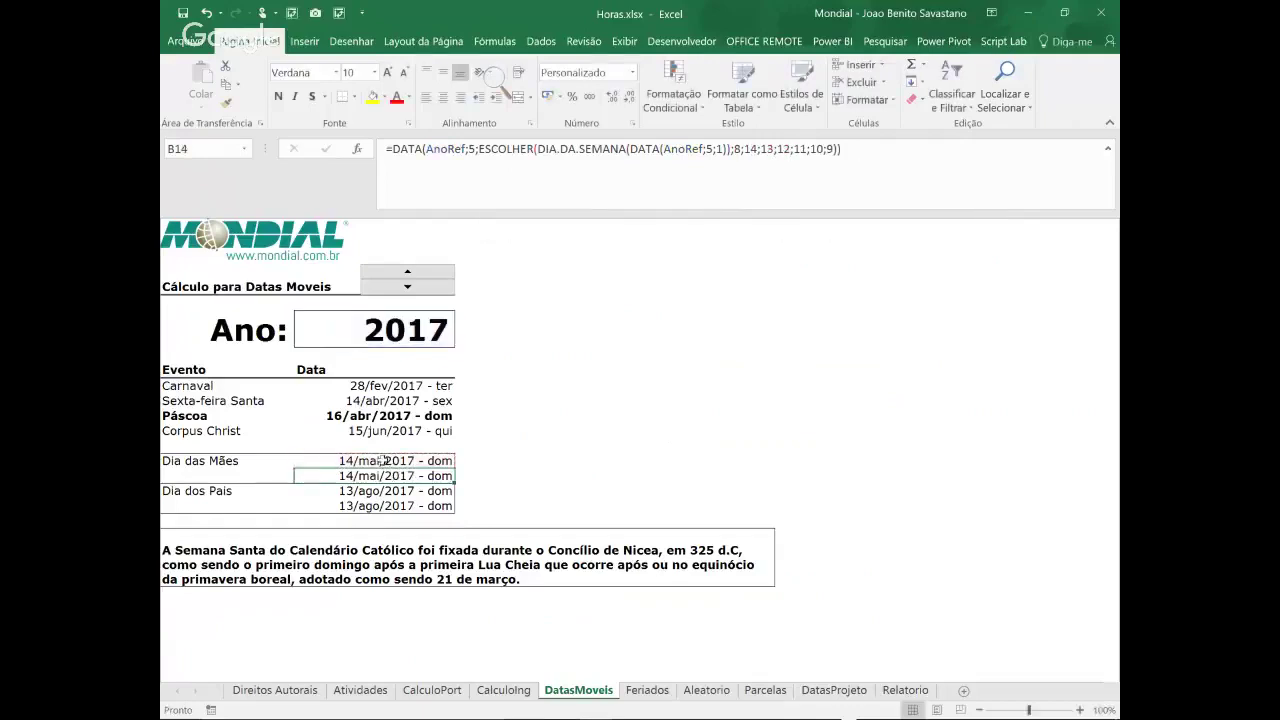
click(388, 461)
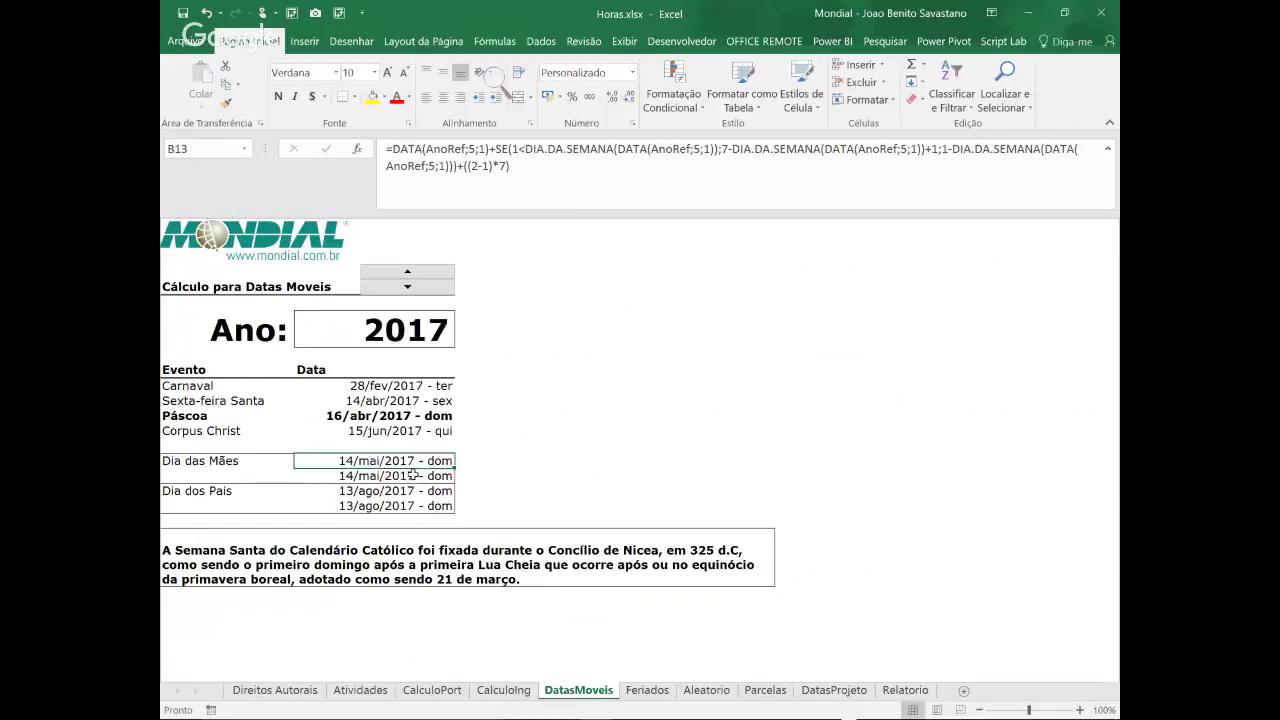
click(412, 475)
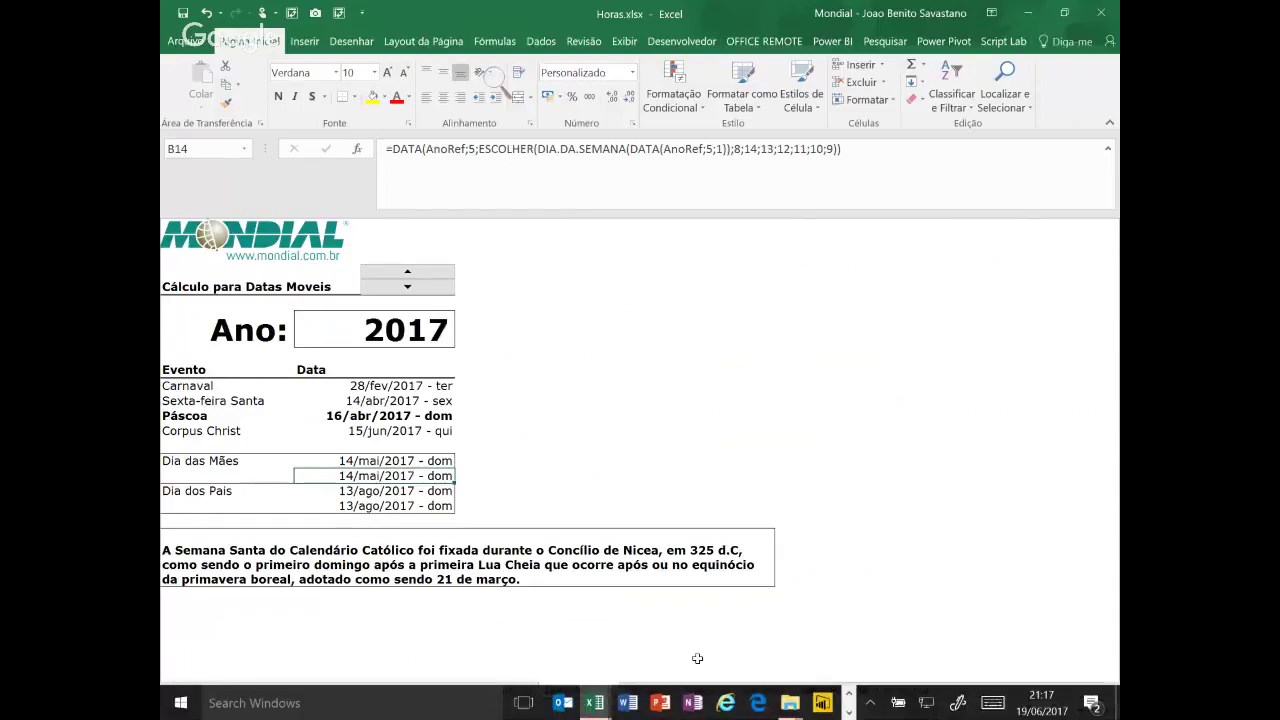
Inspect the DESLOC reference behind the Feriados defined name in an enlarged Name Manager while viewing the Feriados sheet's holiday list
click(647, 690)
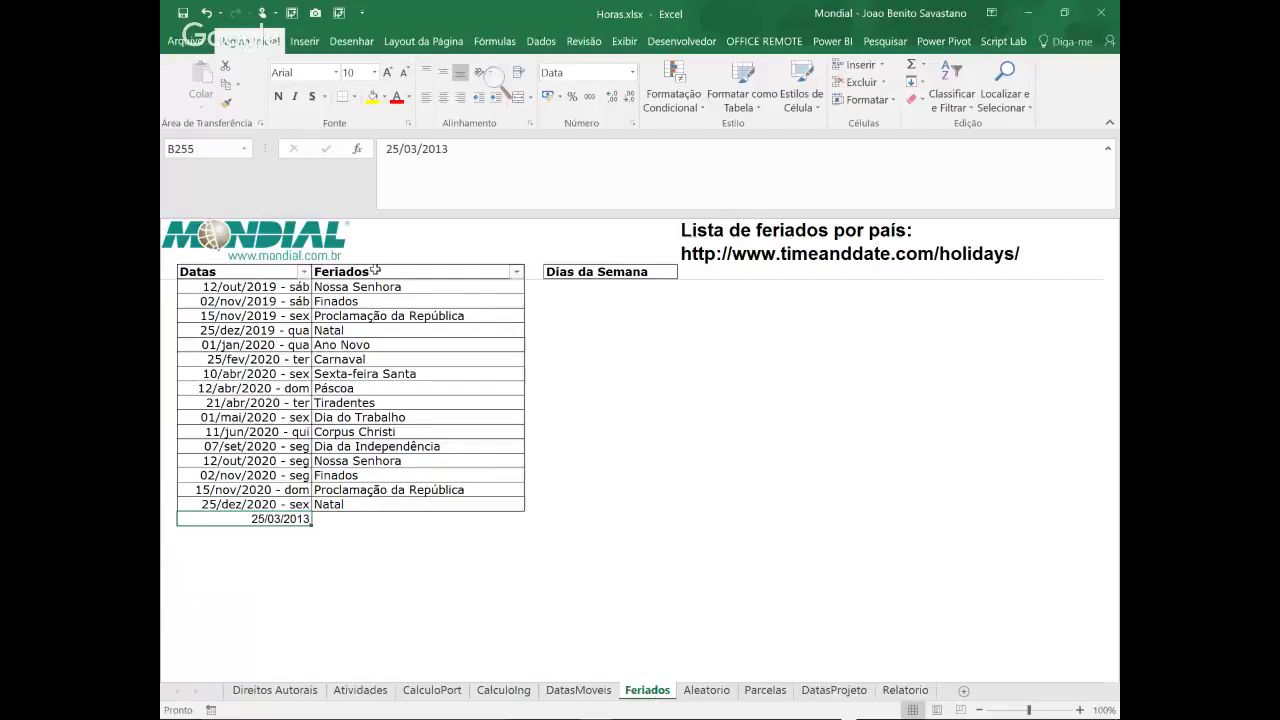
click(505, 45)
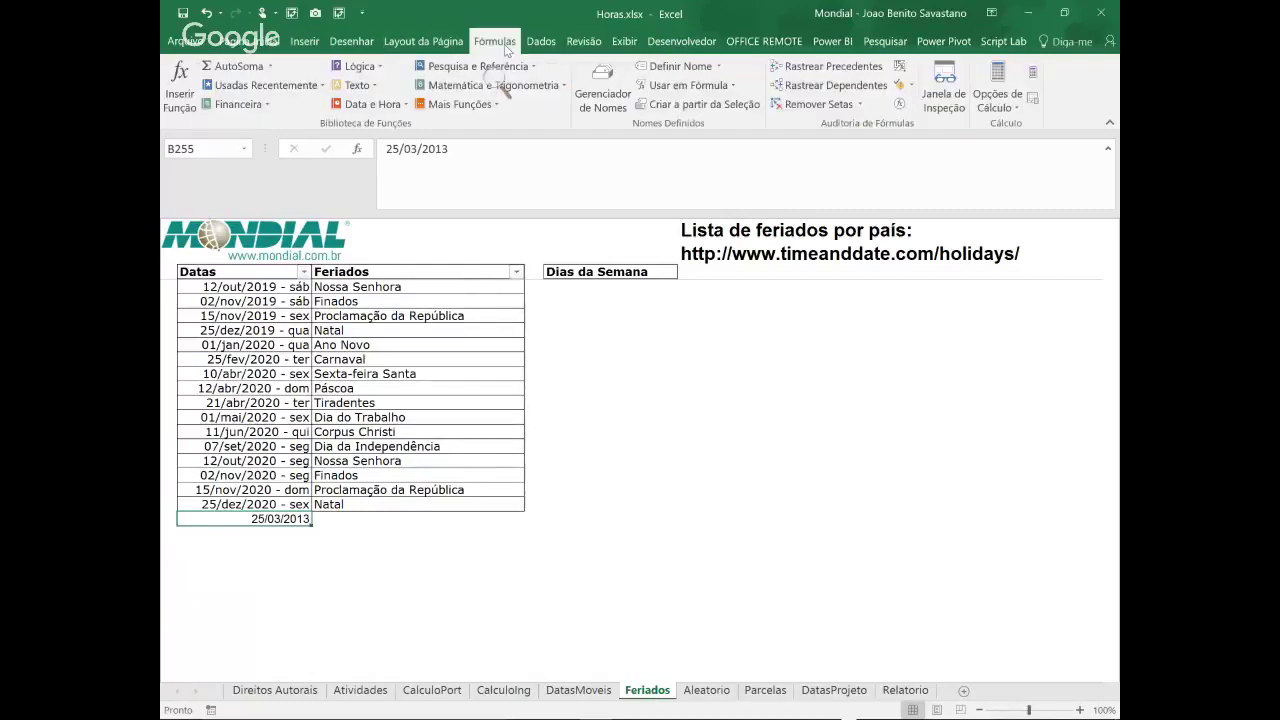
click(608, 103)
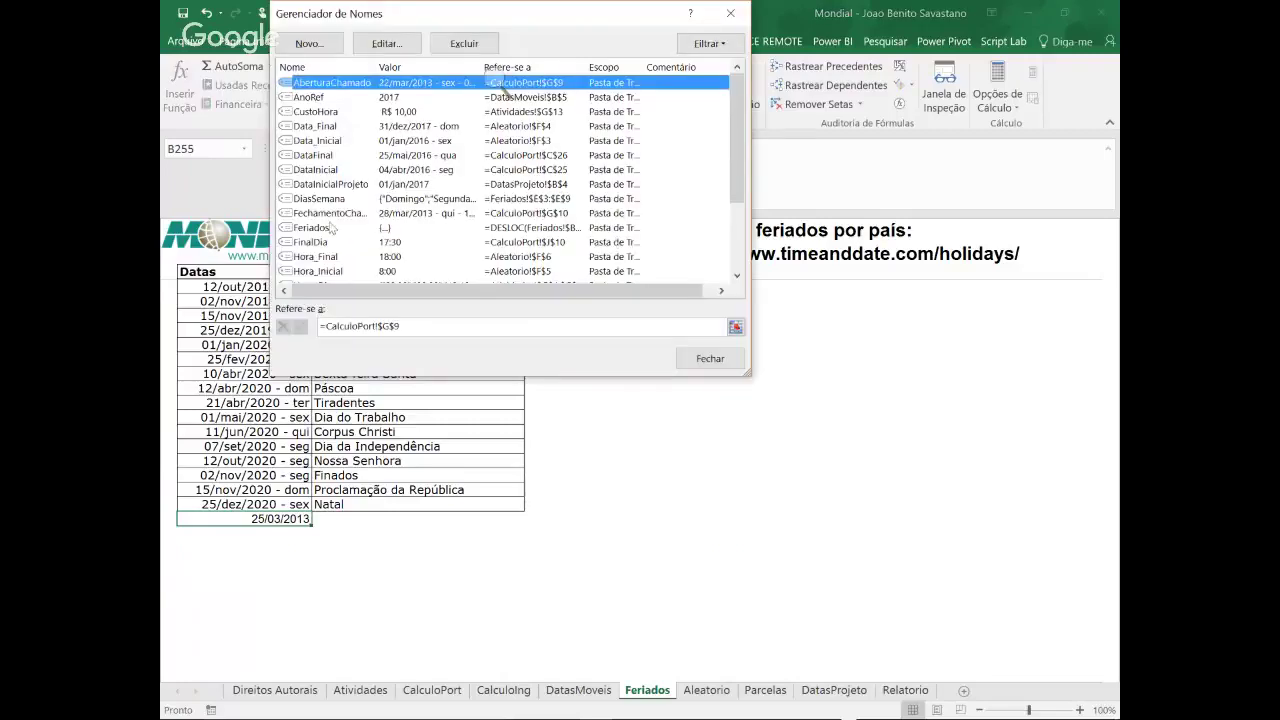
click(330, 228)
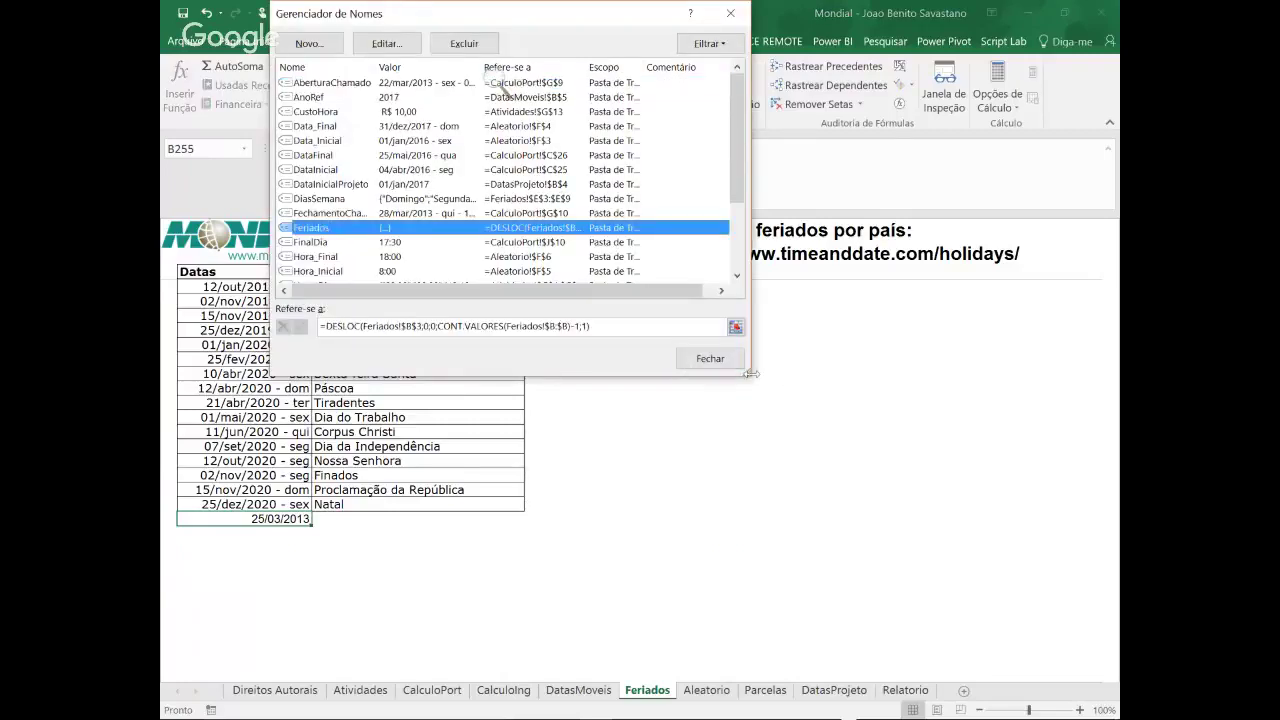
drag(750, 373, 897, 428)
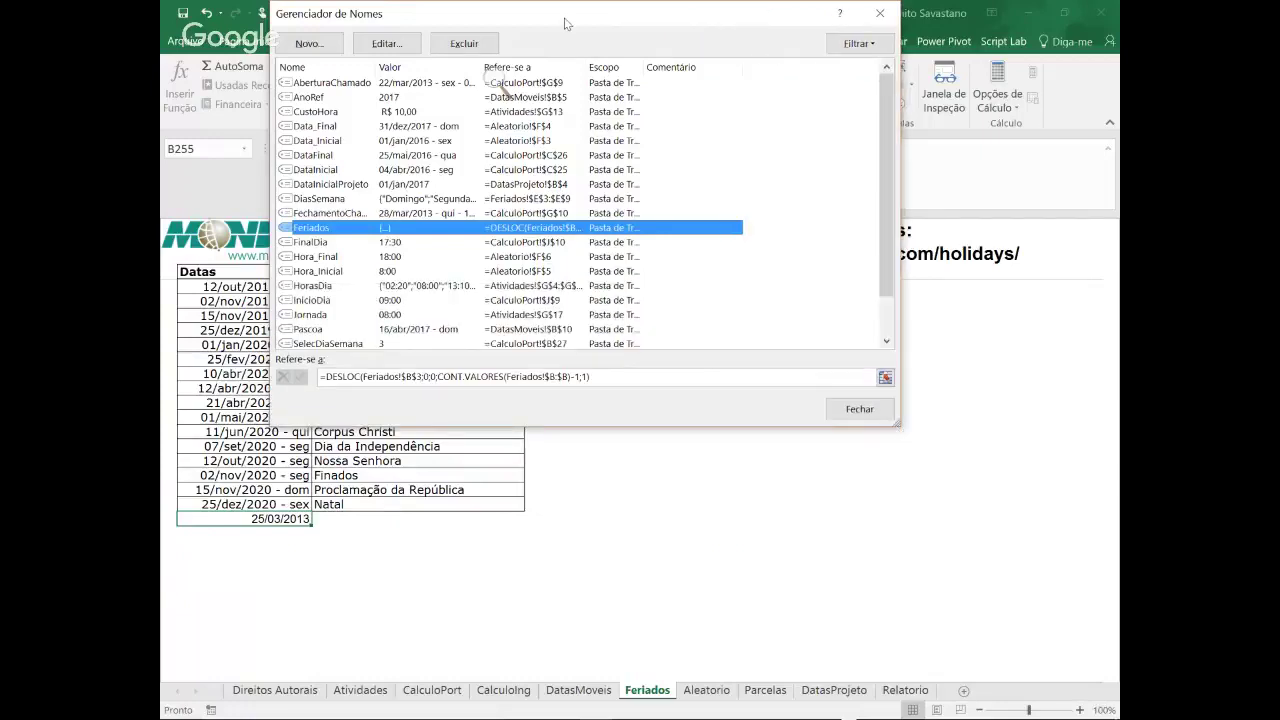
drag(565, 23, 763, 22)
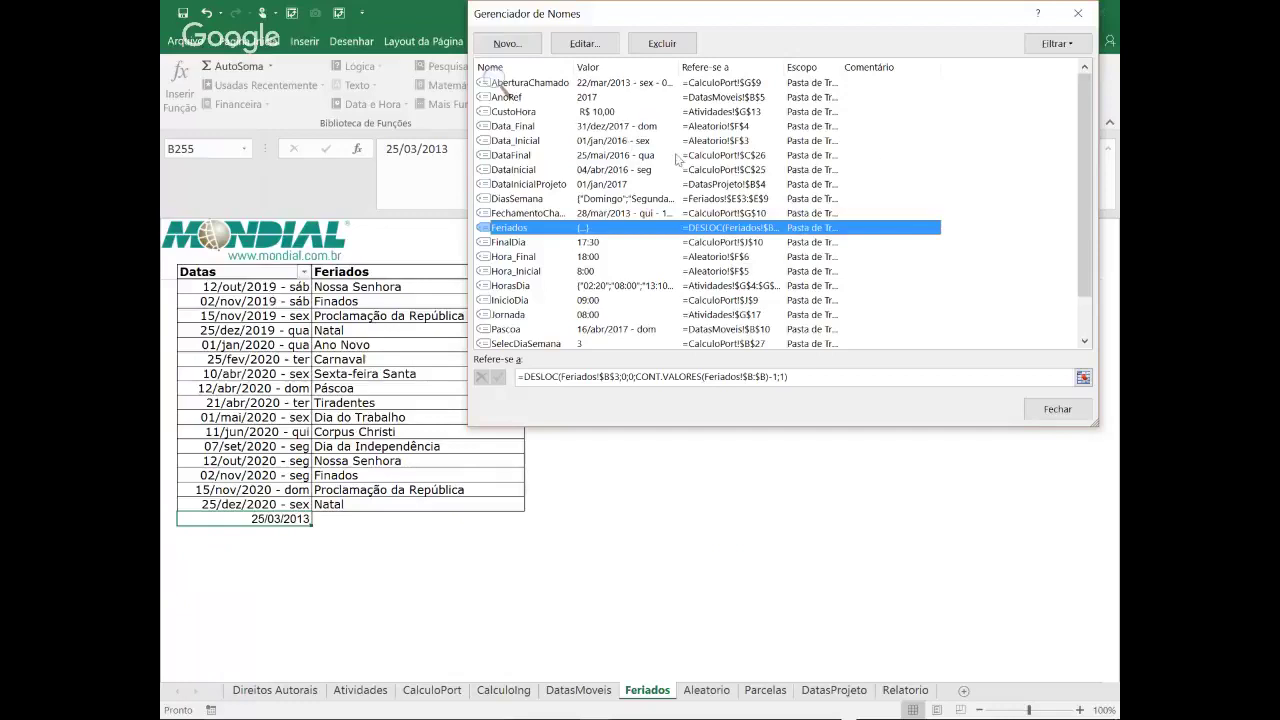
click(1083, 411)
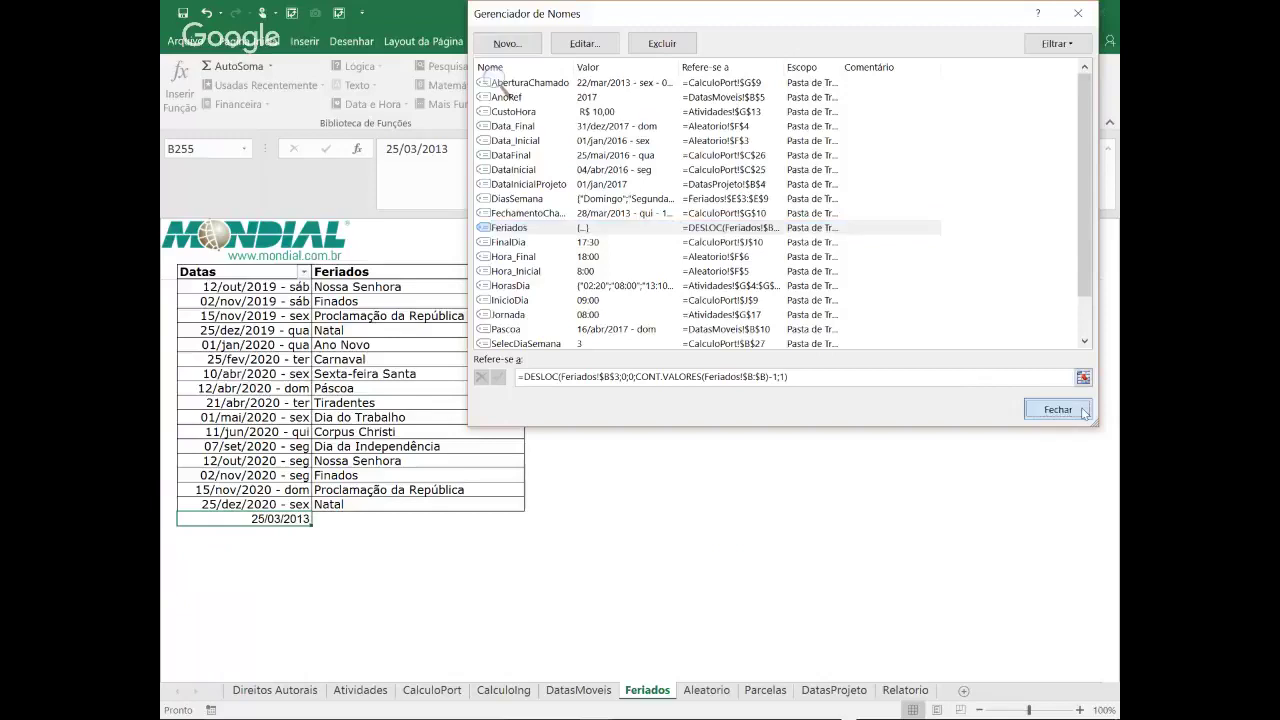
click(1083, 410)
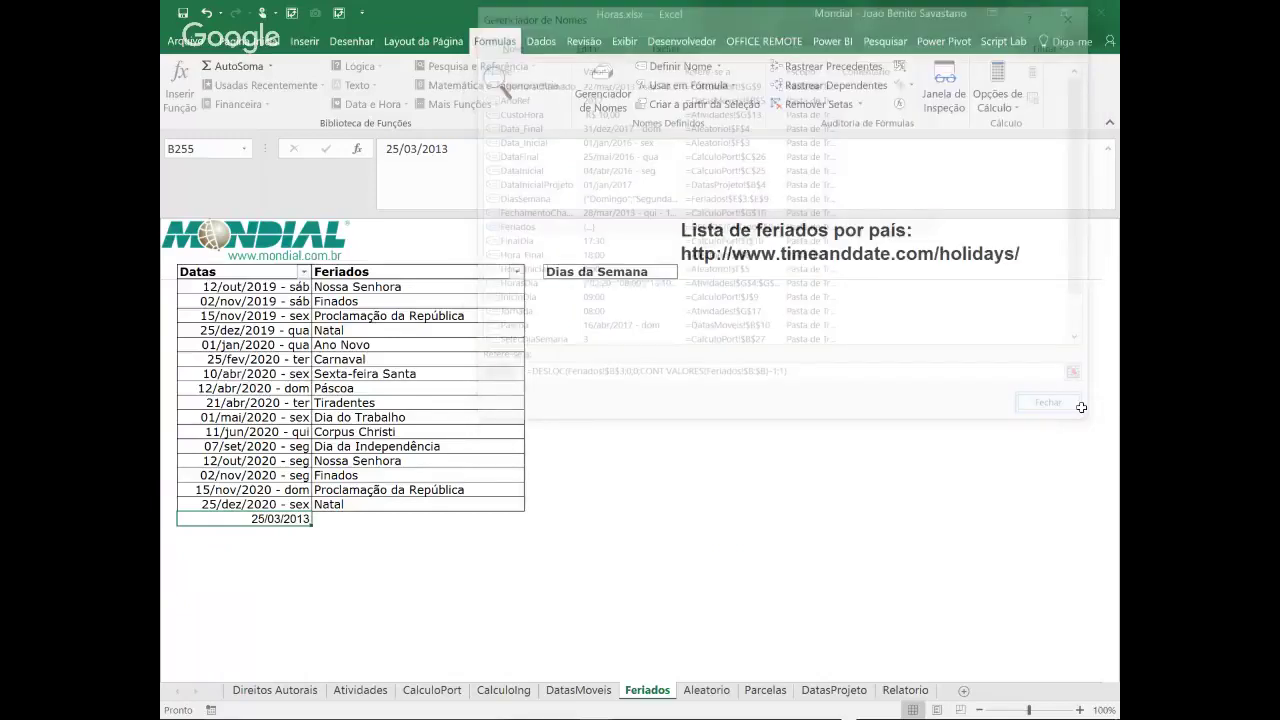
On the Aleatorio sheet, reduce the formula bar's height and examine the ALEATÓRIOENTRE formulas in the first Data and Hora cells
click(725, 688)
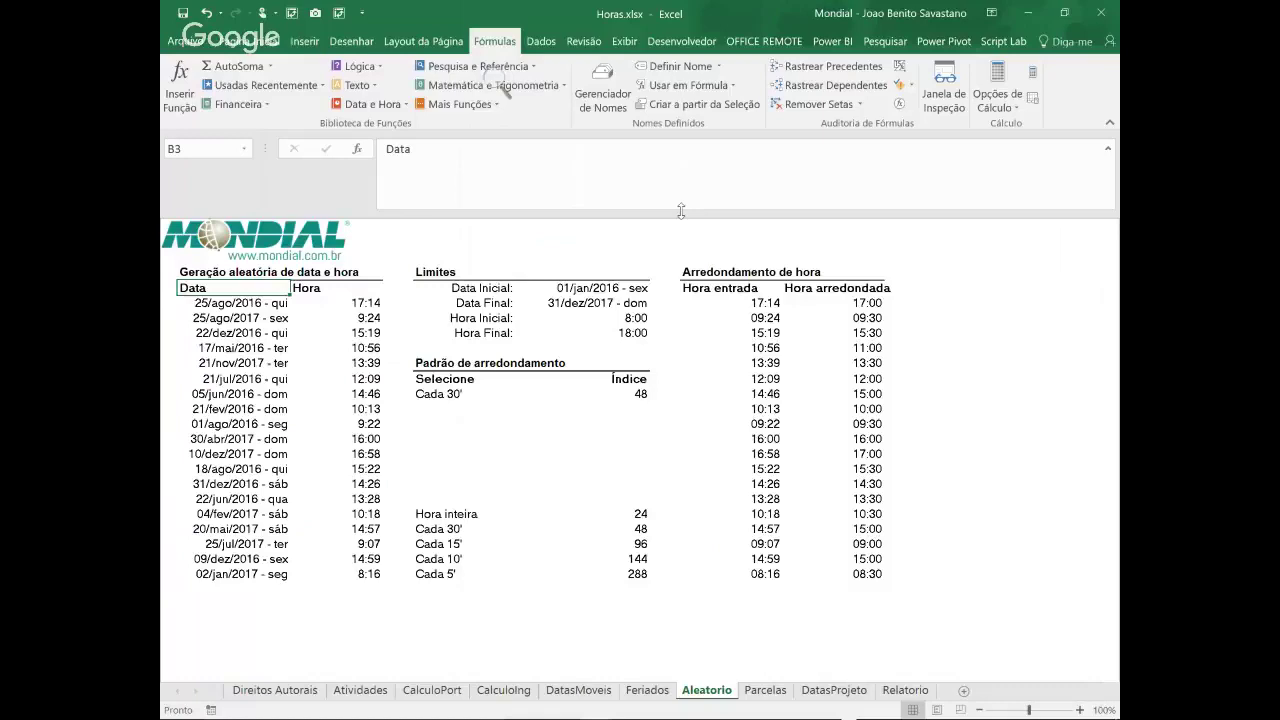
drag(681, 210, 681, 180)
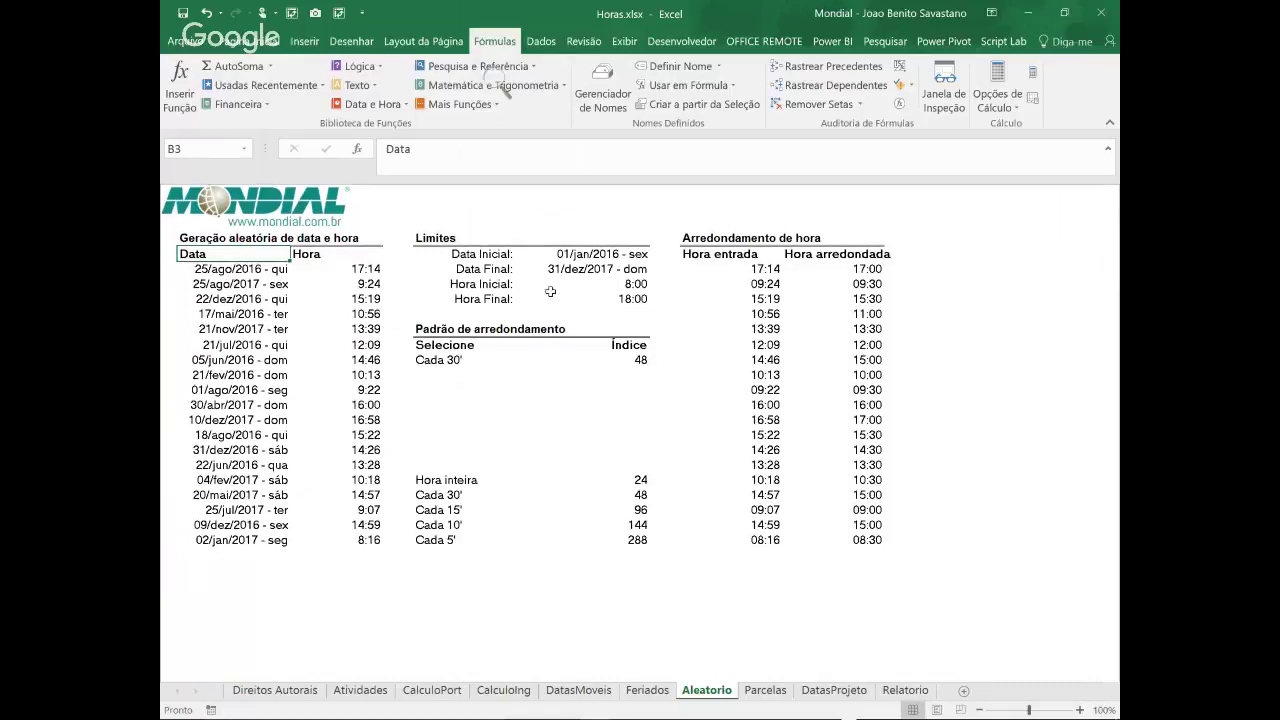
click(227, 270)
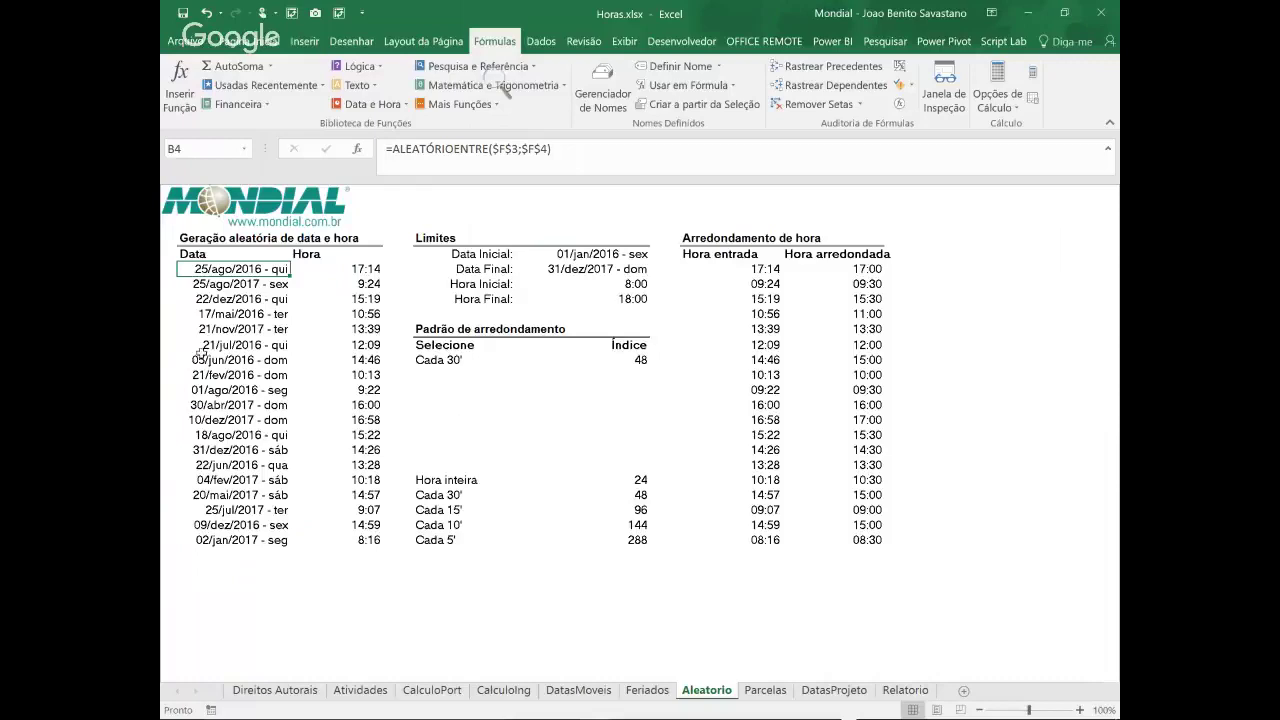
click(333, 269)
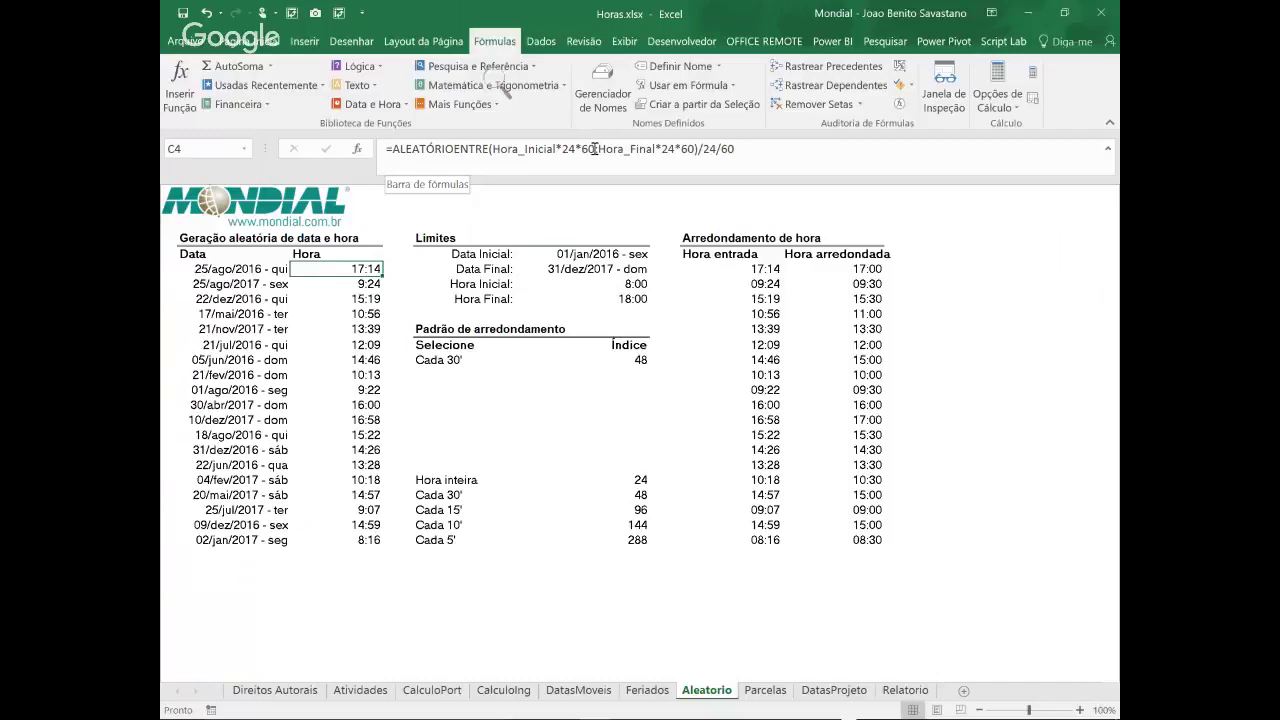
Reduce the first Hora formula to whole hours: =ALEATÓRIOENTRE(Hora_Inicial*24;Hora_Final*24)/24
click(593, 148)
key(BackSpace)
key(BackSpace)
key(BackSpace)
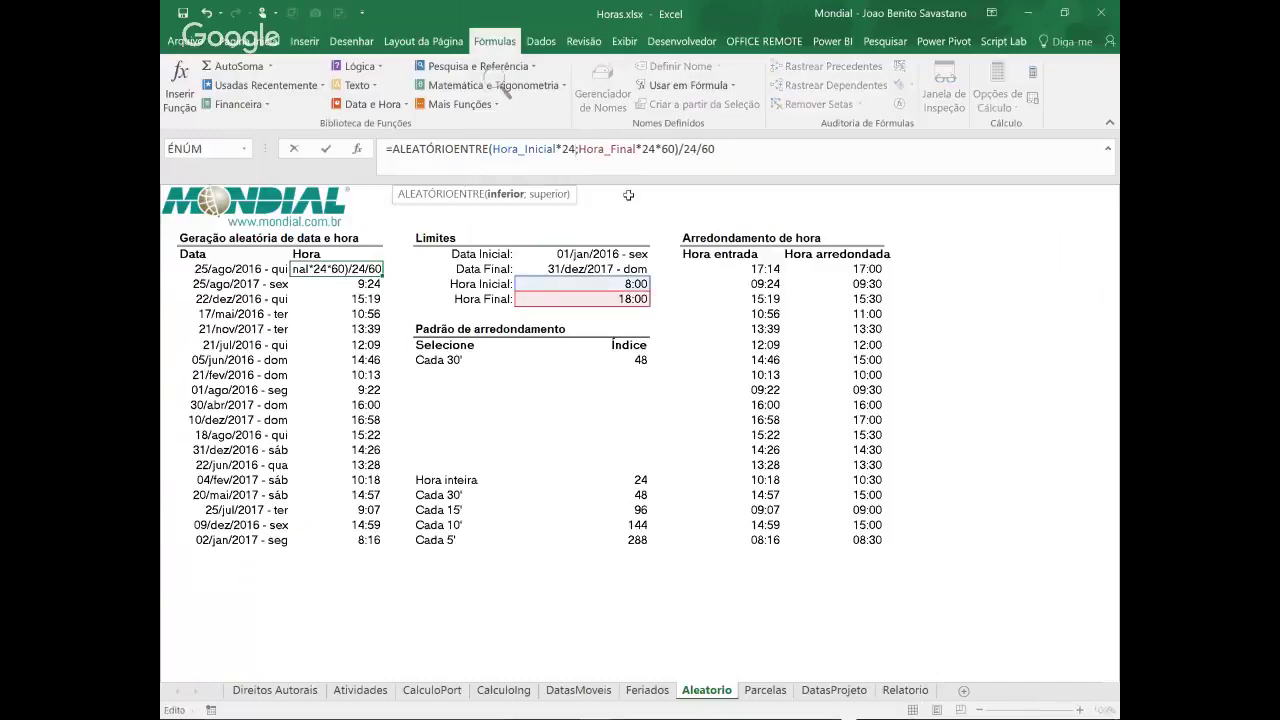
click(677, 149)
key(BackSpace)
key(BackSpace)
key(BackSpace)
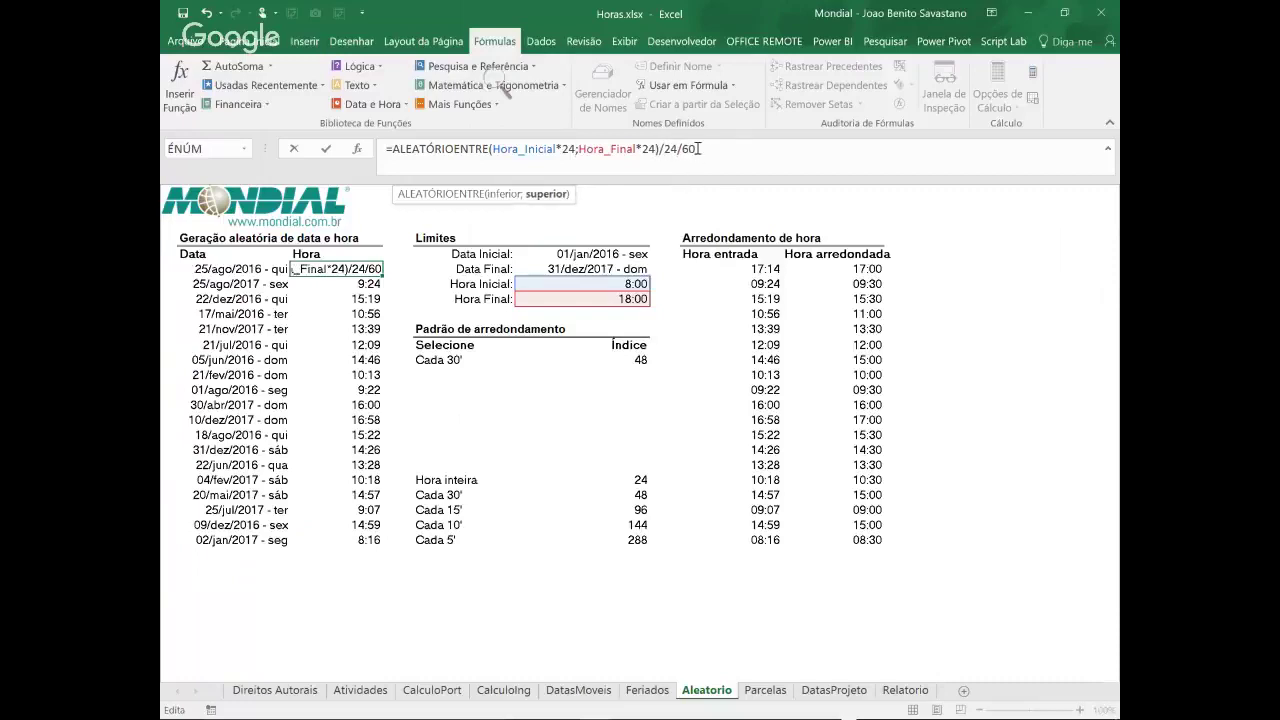
click(728, 156)
key(BackSpace)
key(BackSpace)
key(BackSpace)
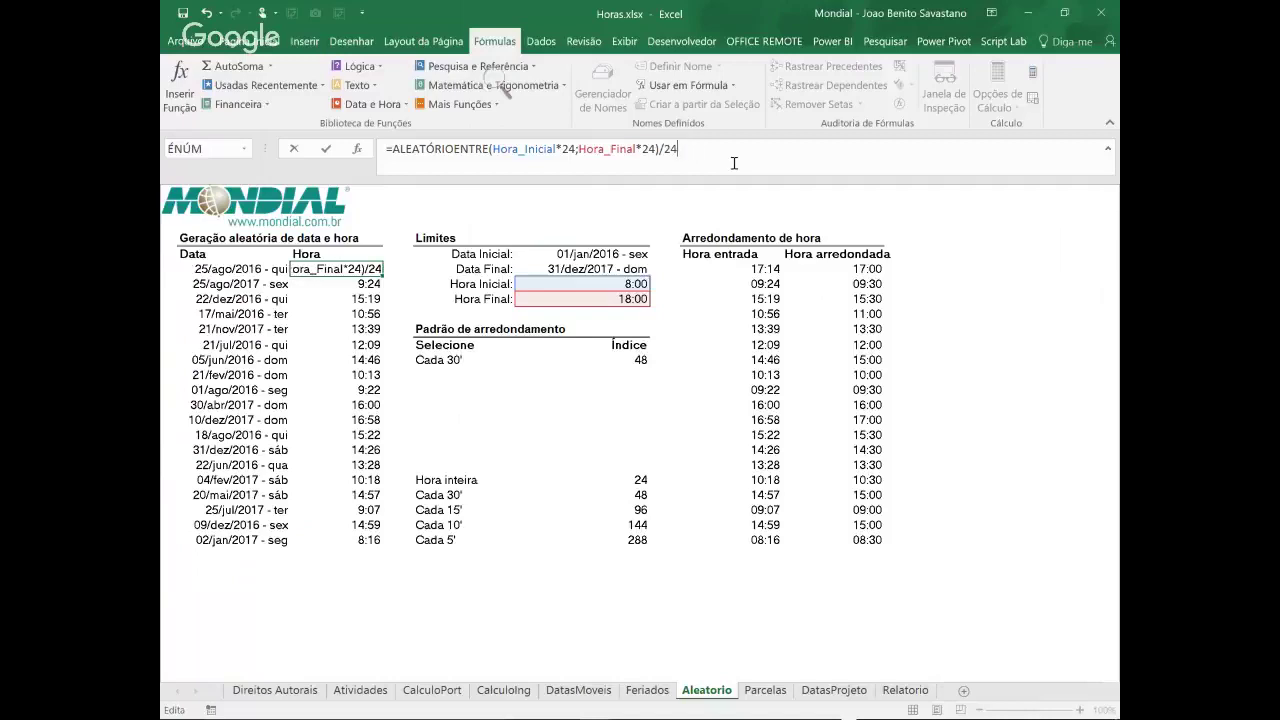
key(ctrl+Return)
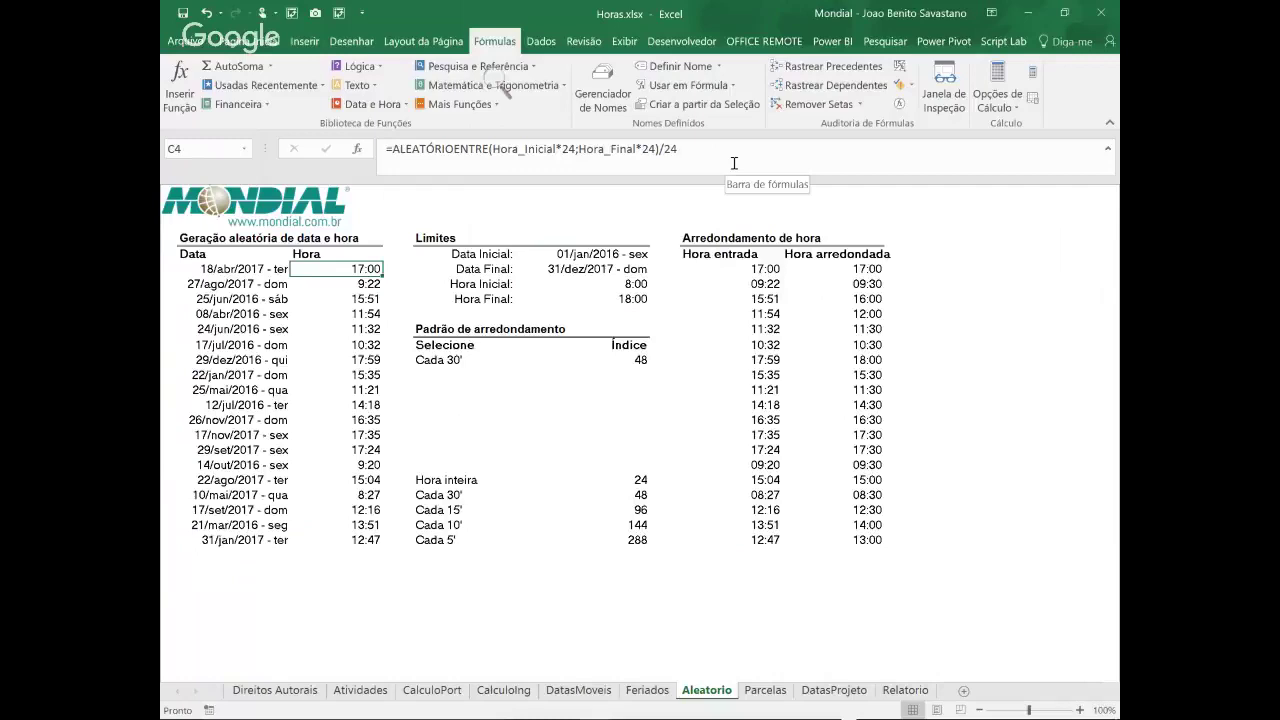
Recalculate the random values three times and restore the minute-based formula in C4 by filling it up from C5
key(F9)
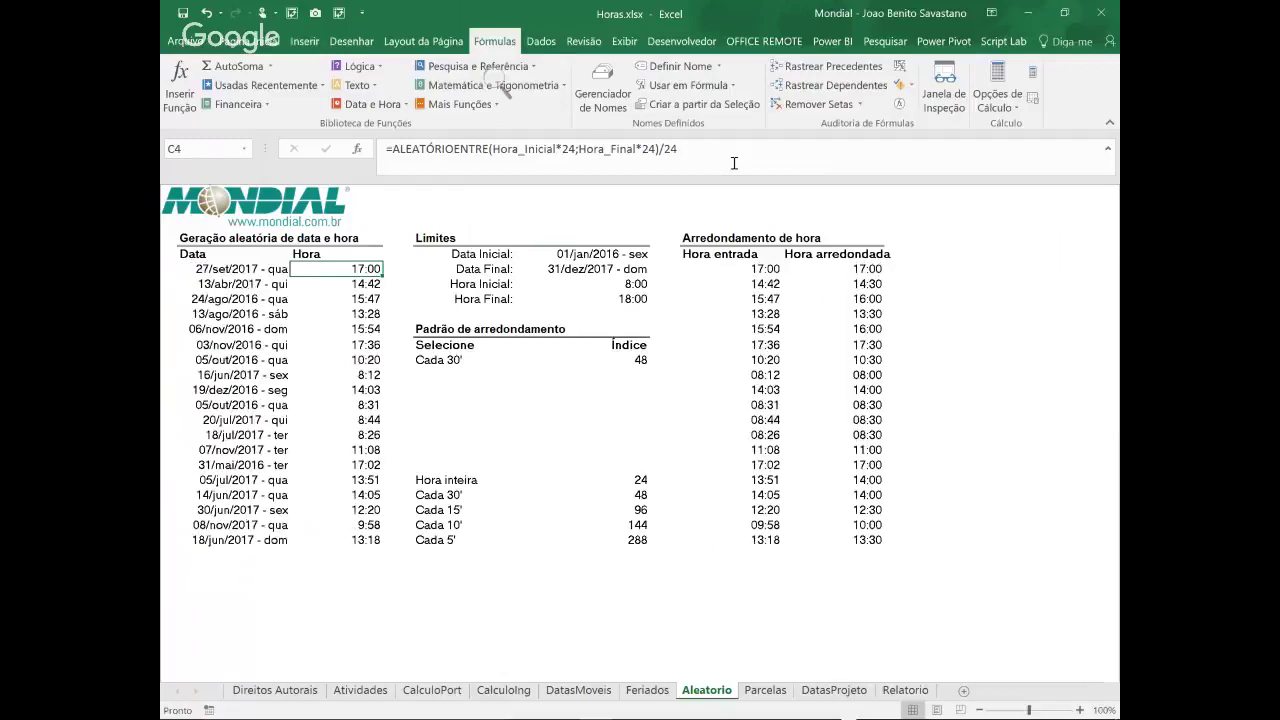
key(F9)
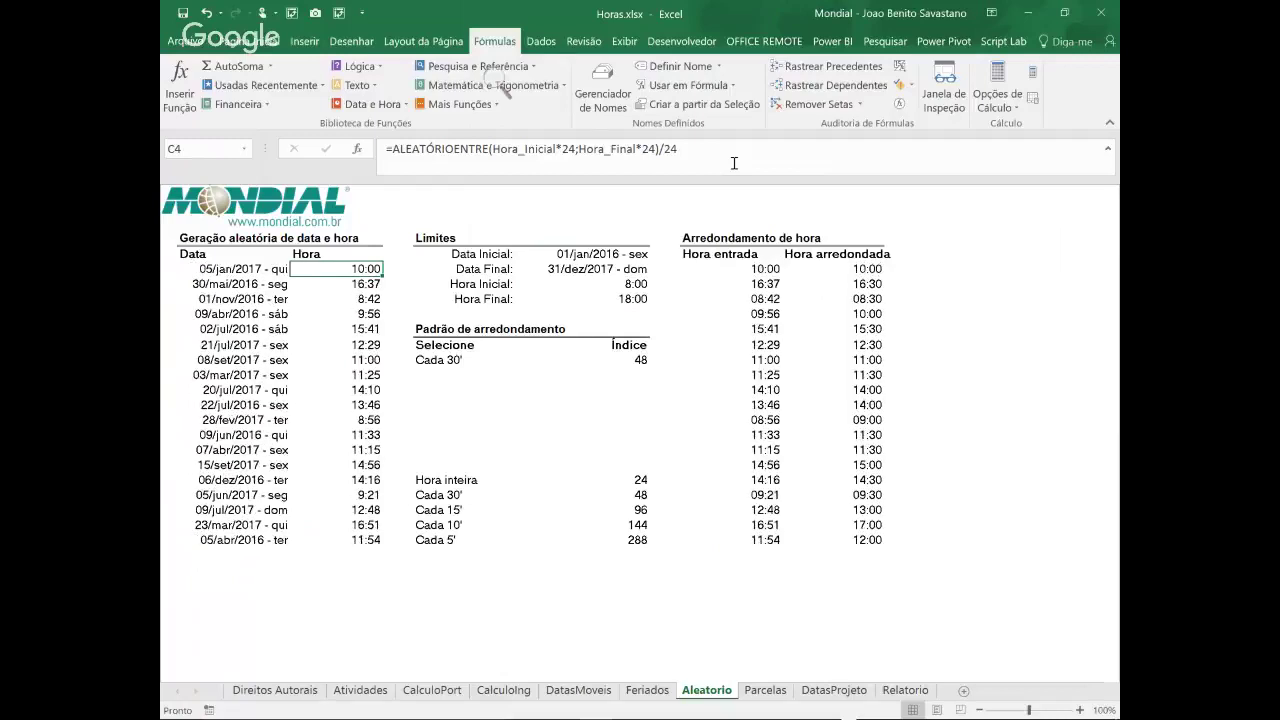
key(F9)
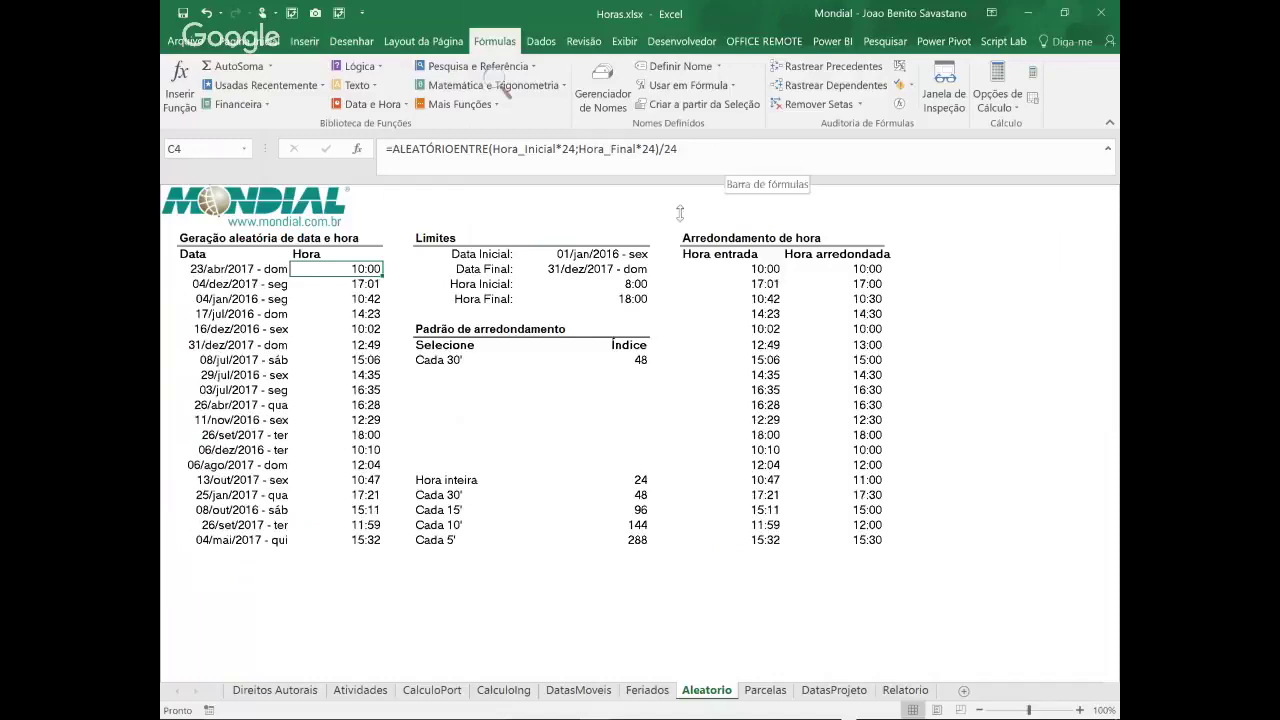
click(329, 285)
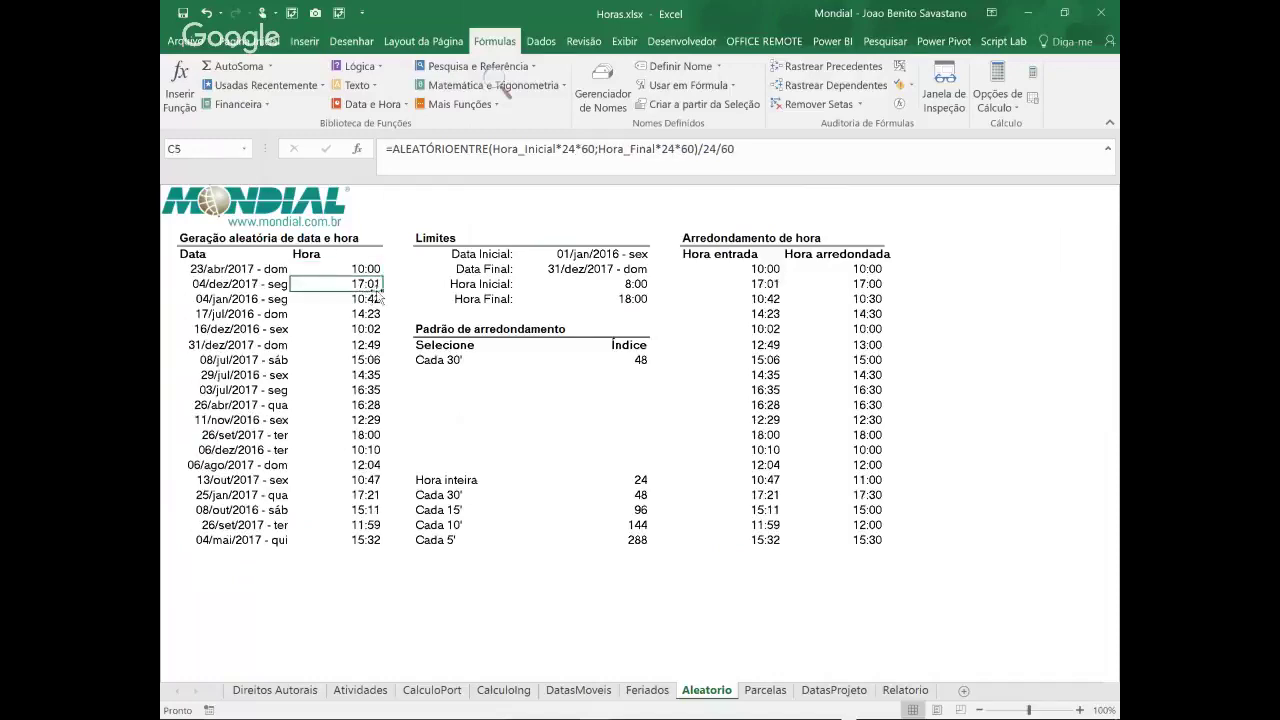
drag(382, 290, 385, 270)
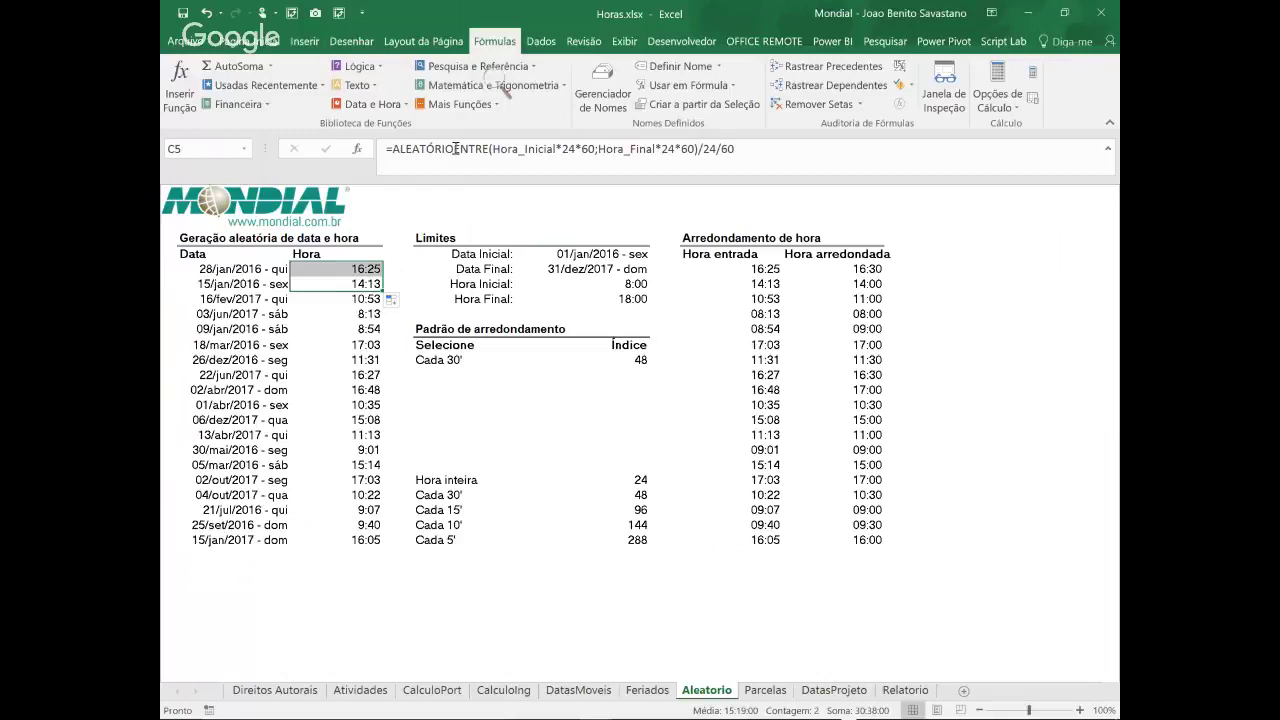
Check the first Hora entrada formula and try the Cada 15' and Cada 10' rounding patterns in E10
click(730, 269)
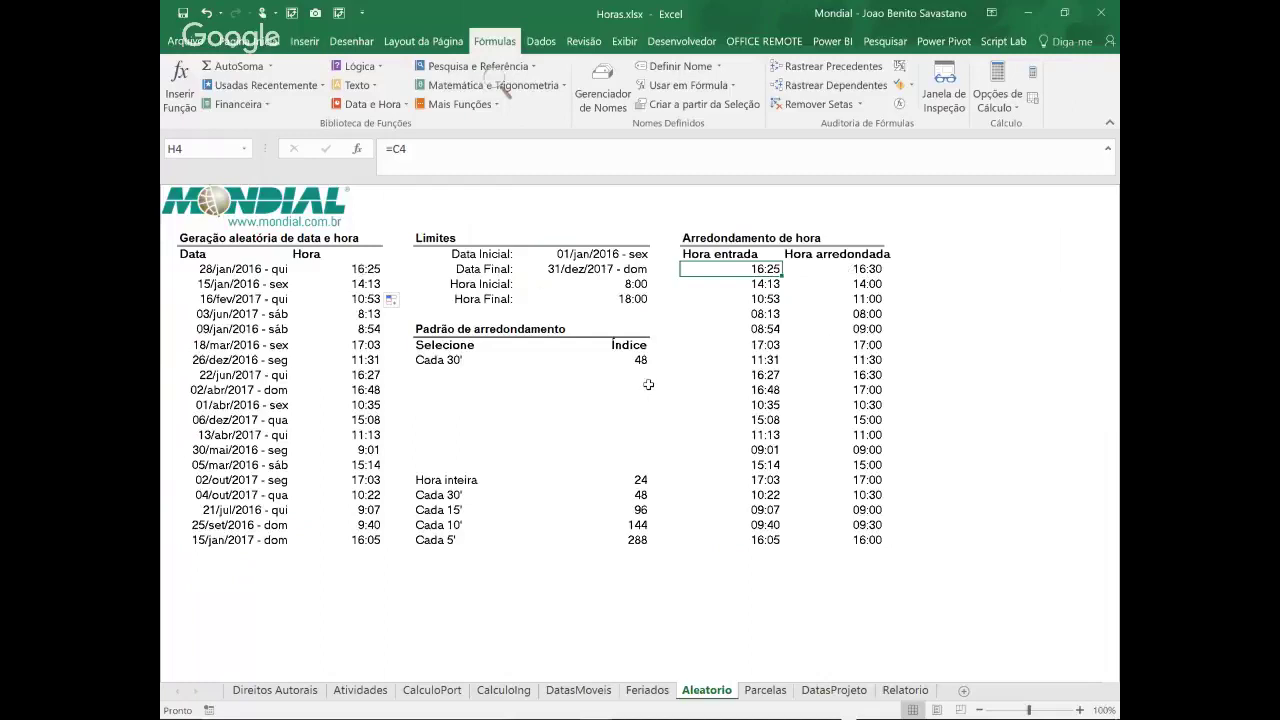
click(455, 361)
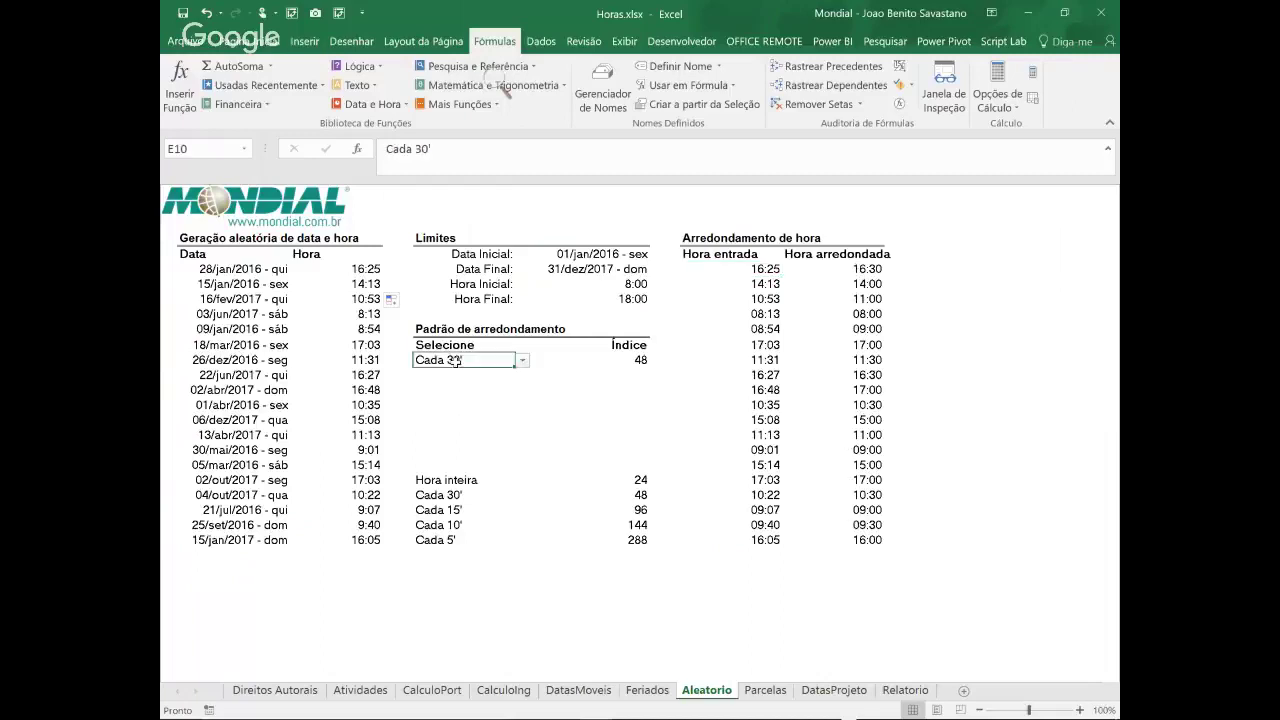
click(522, 363)
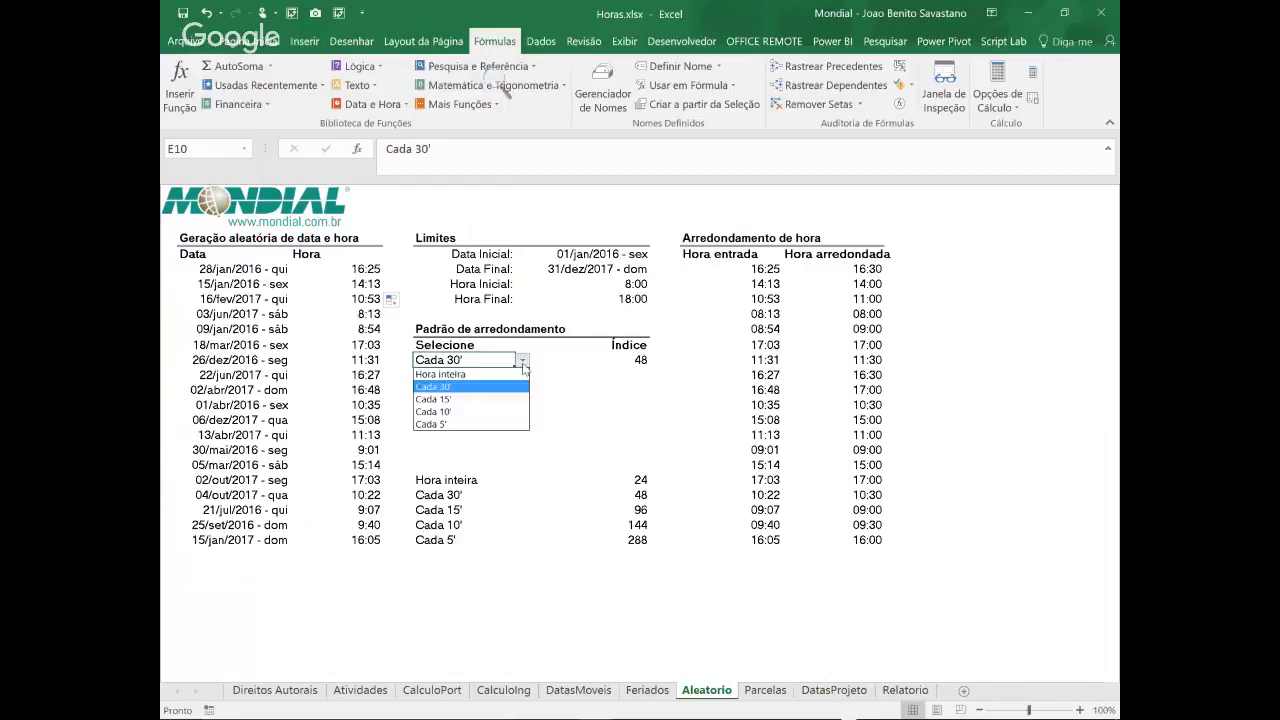
click(487, 400)
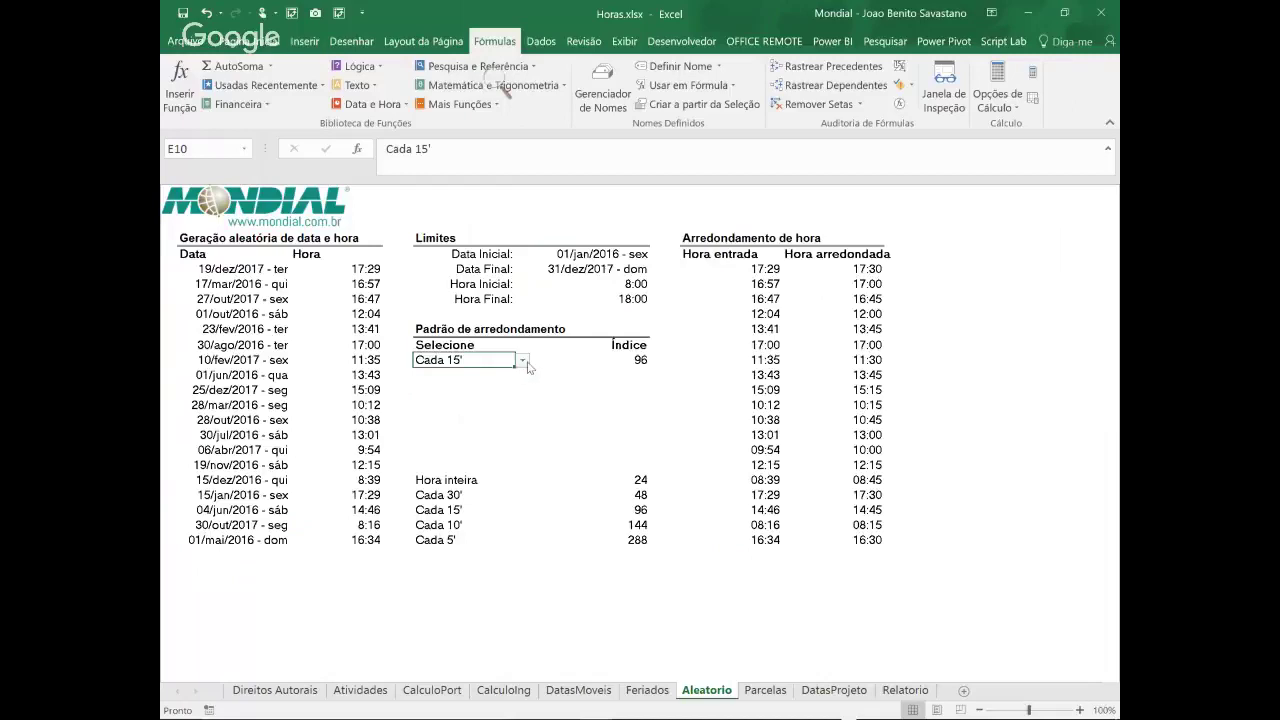
click(522, 363)
click(490, 420)
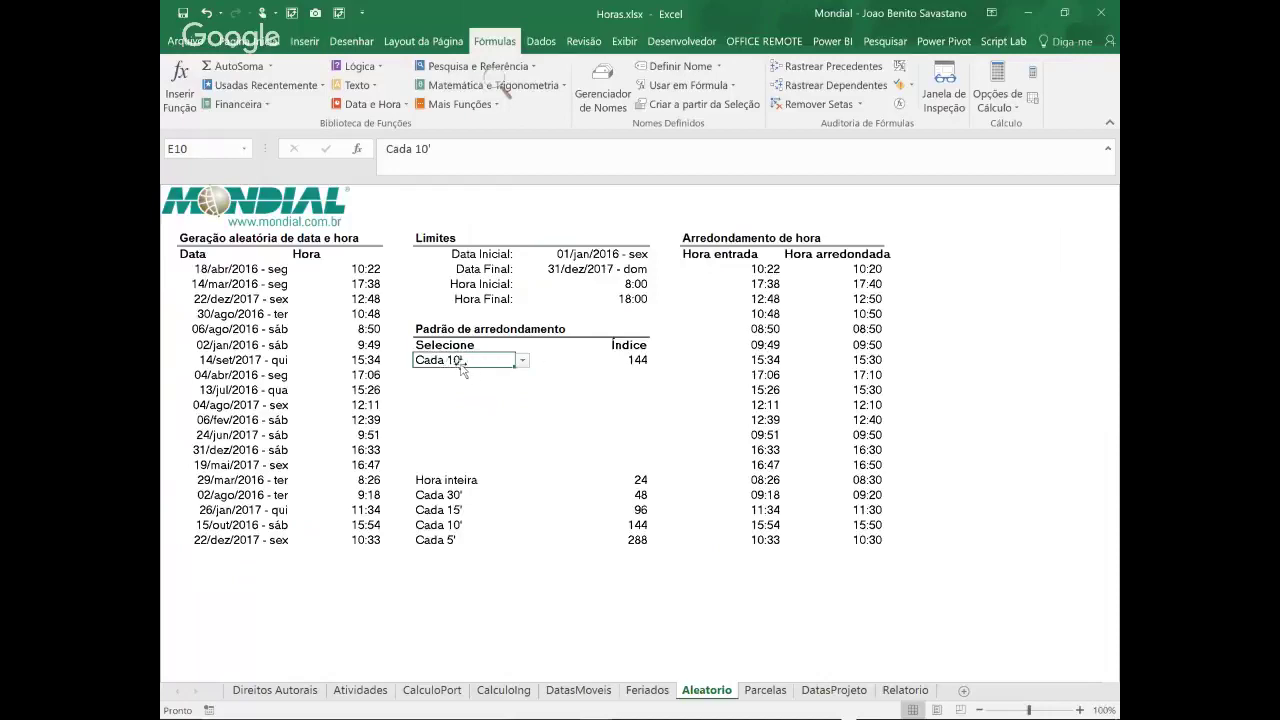
Examine the ÍNDICE and CORRESP lookup formula in F10 and the index values listed for Hora inteira, Cada 30' and Cada 15'
click(622, 360)
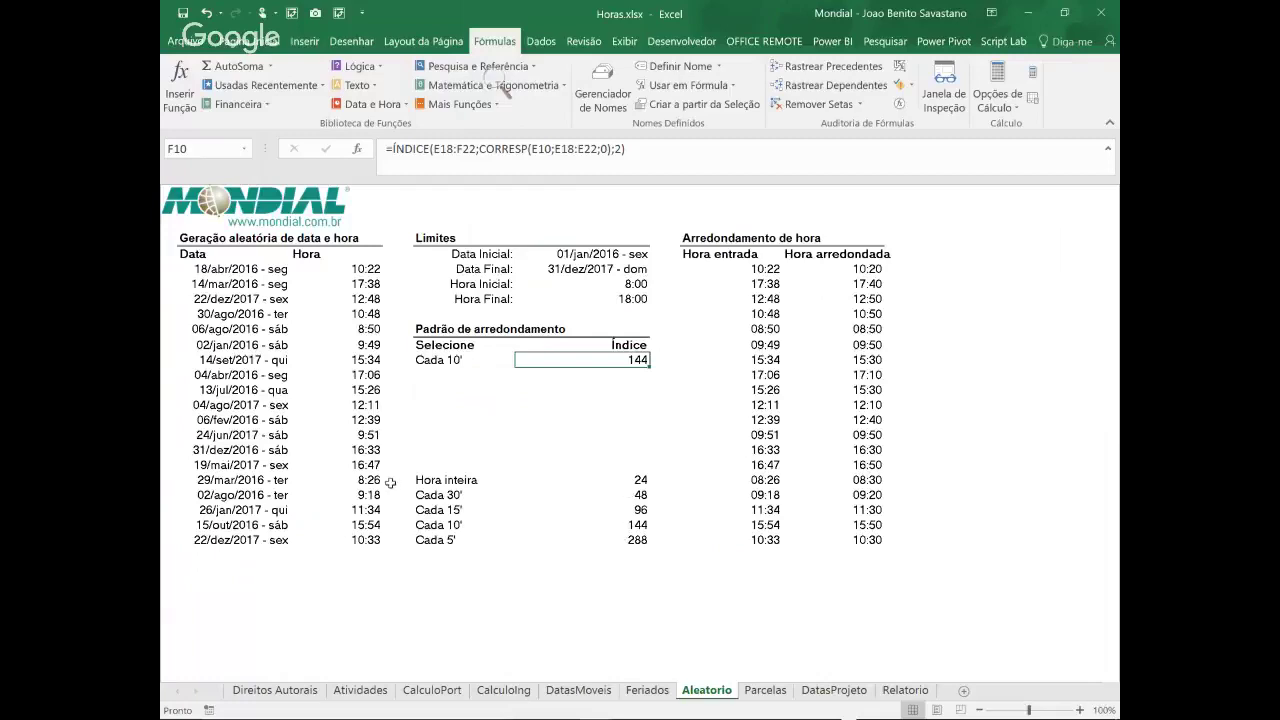
click(622, 494)
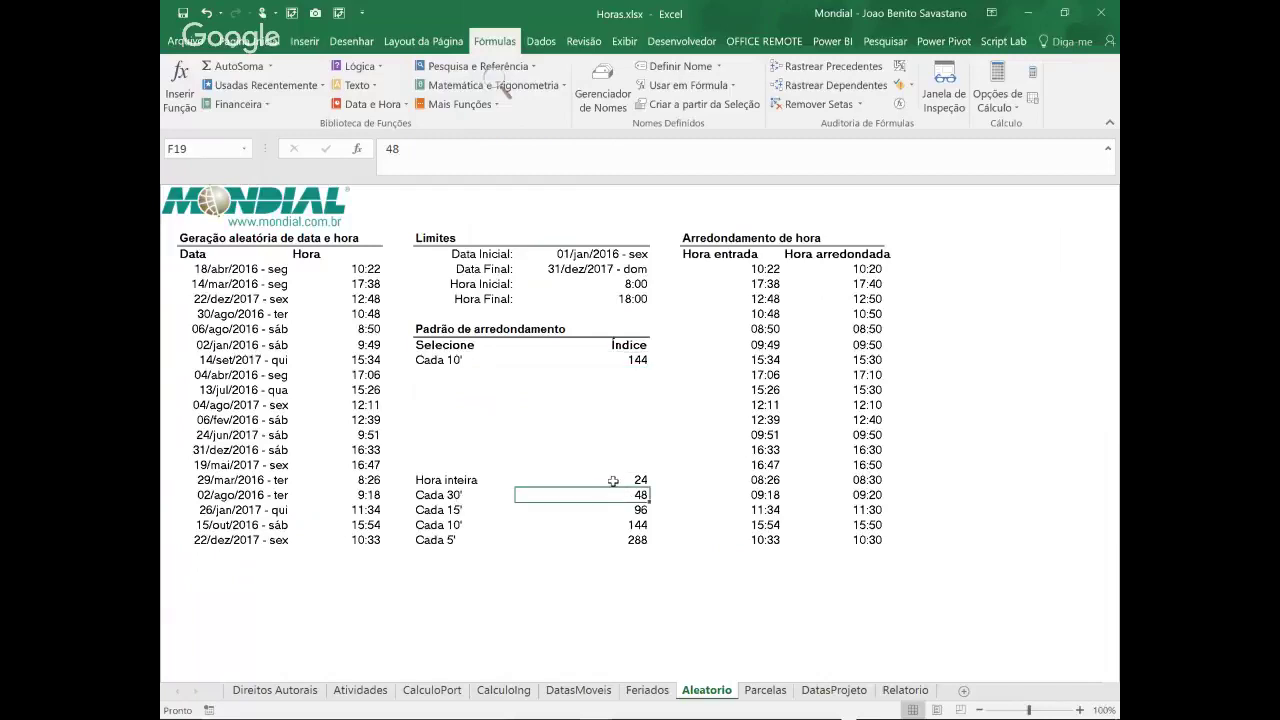
click(616, 478)
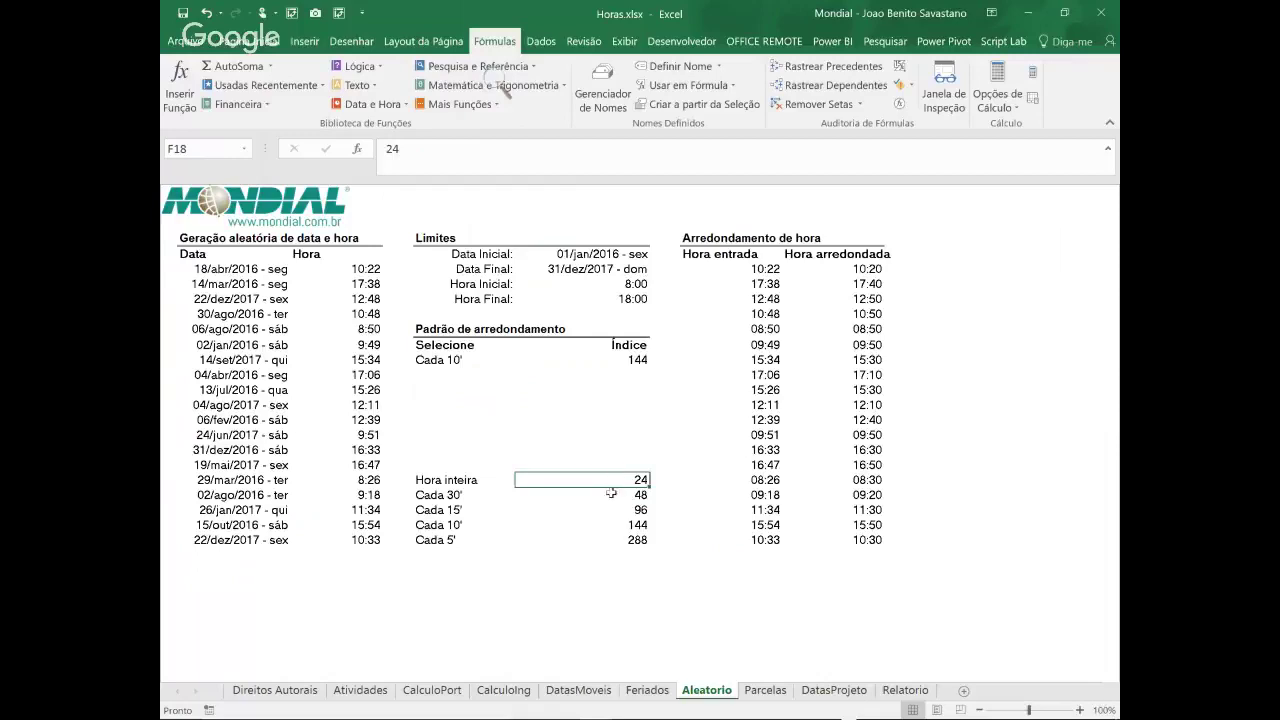
click(609, 496)
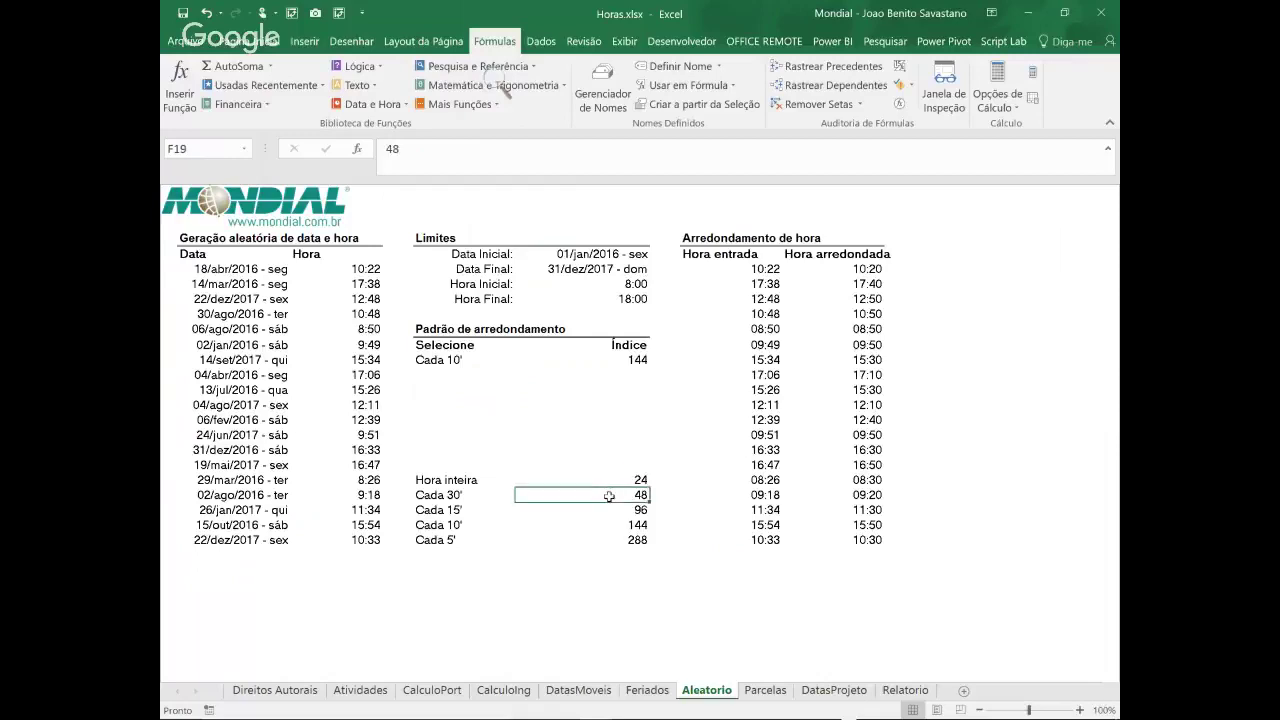
click(612, 511)
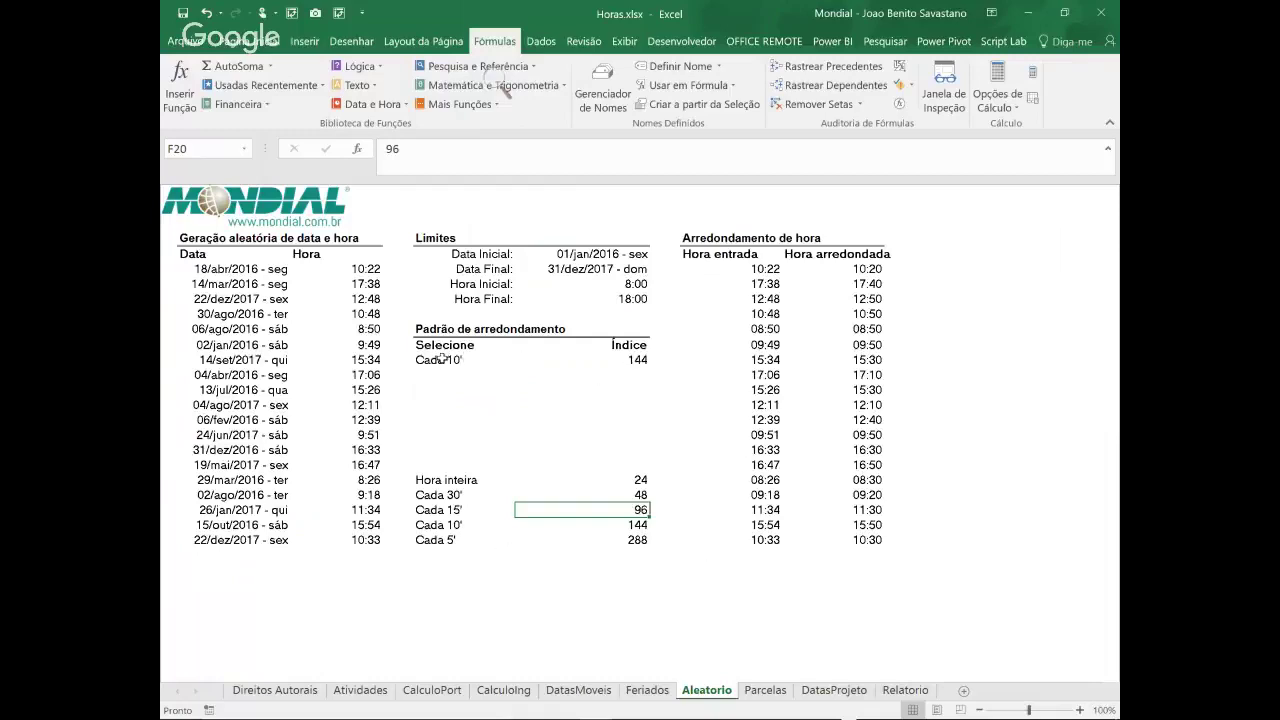
Set the rounding pattern in E10 to Cada 5'
click(499, 365)
click(522, 360)
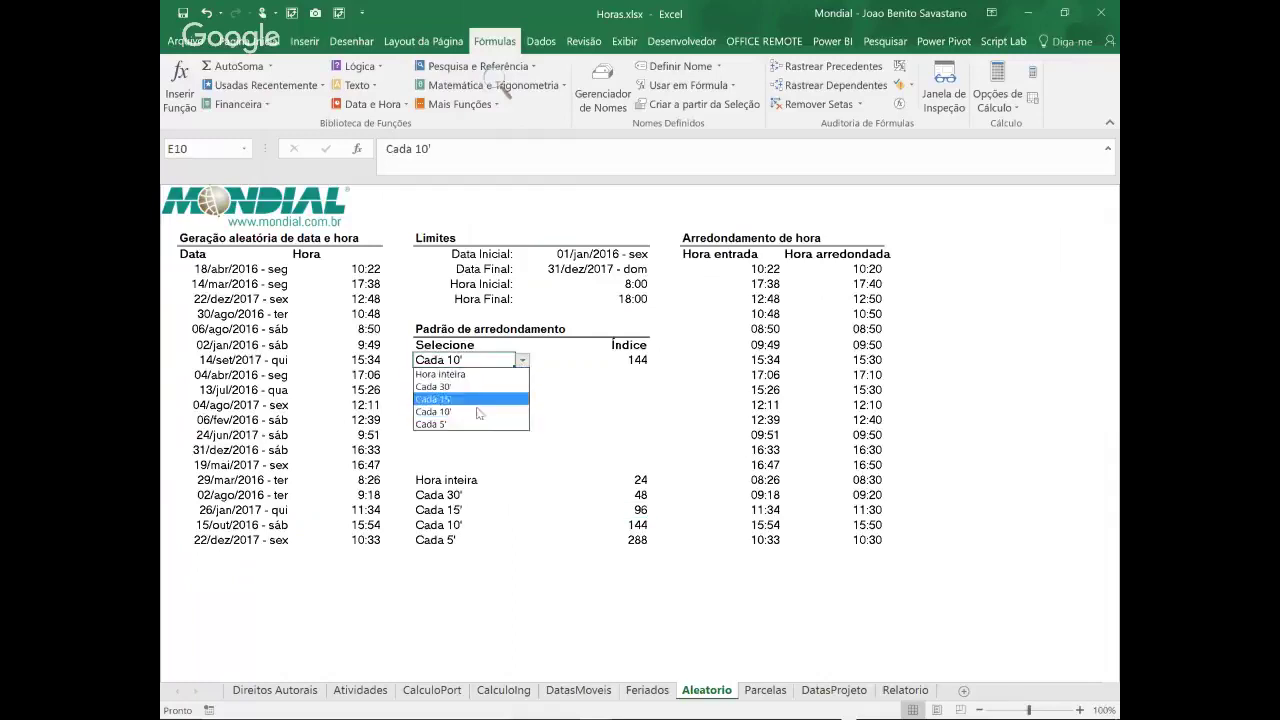
click(463, 427)
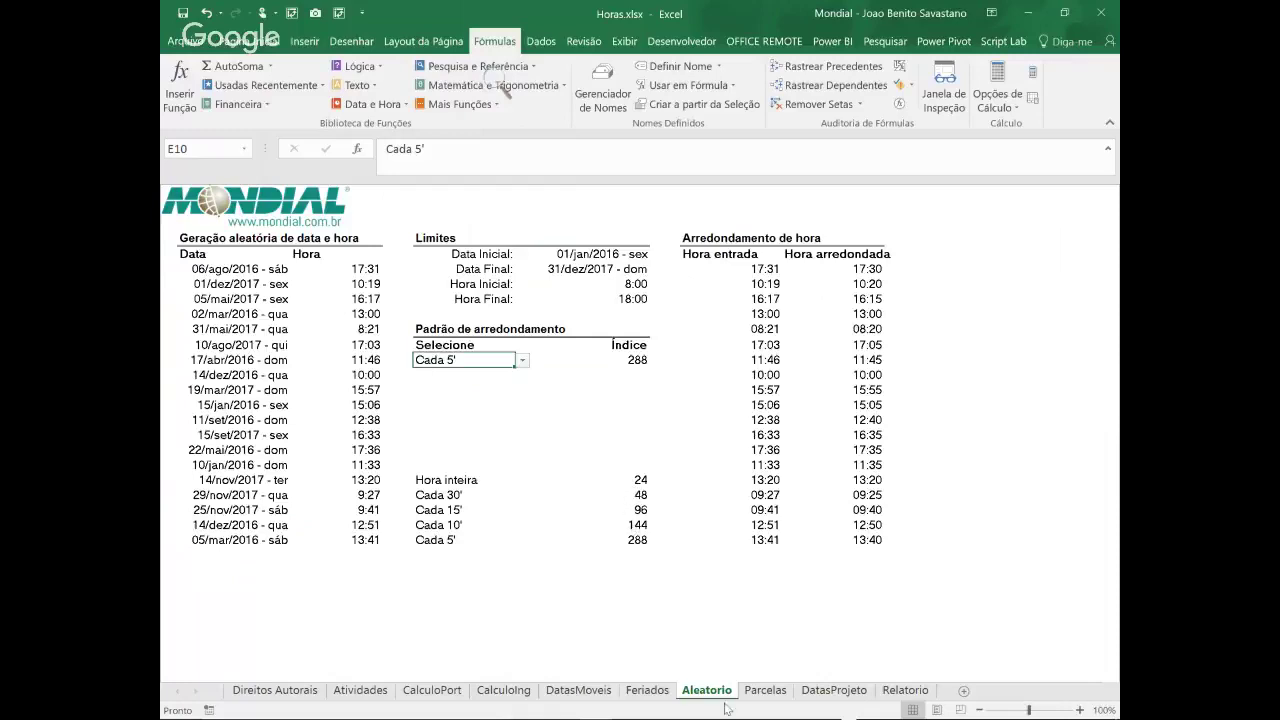
On the Parcelas sheet, examine the DIATRABALHO and DATAM due-date formulas and the instalment number they reference, from Parcela 01 through Parcela 06
click(782, 697)
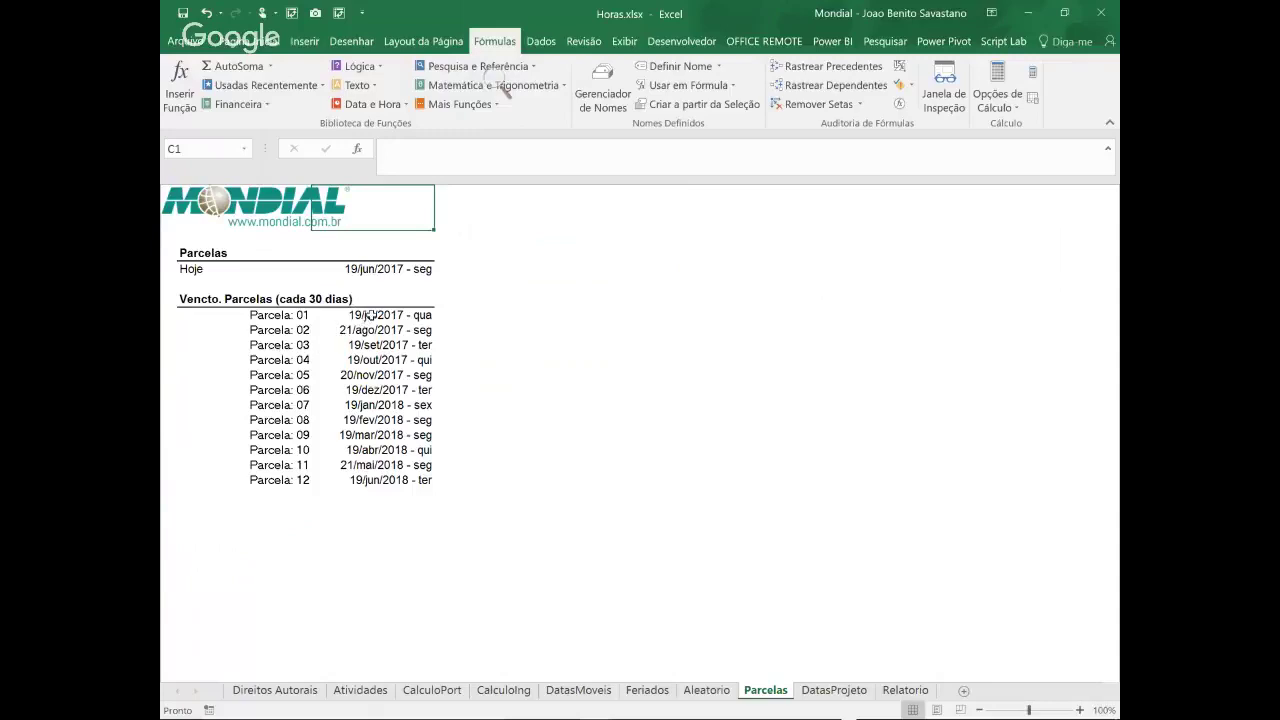
click(370, 316)
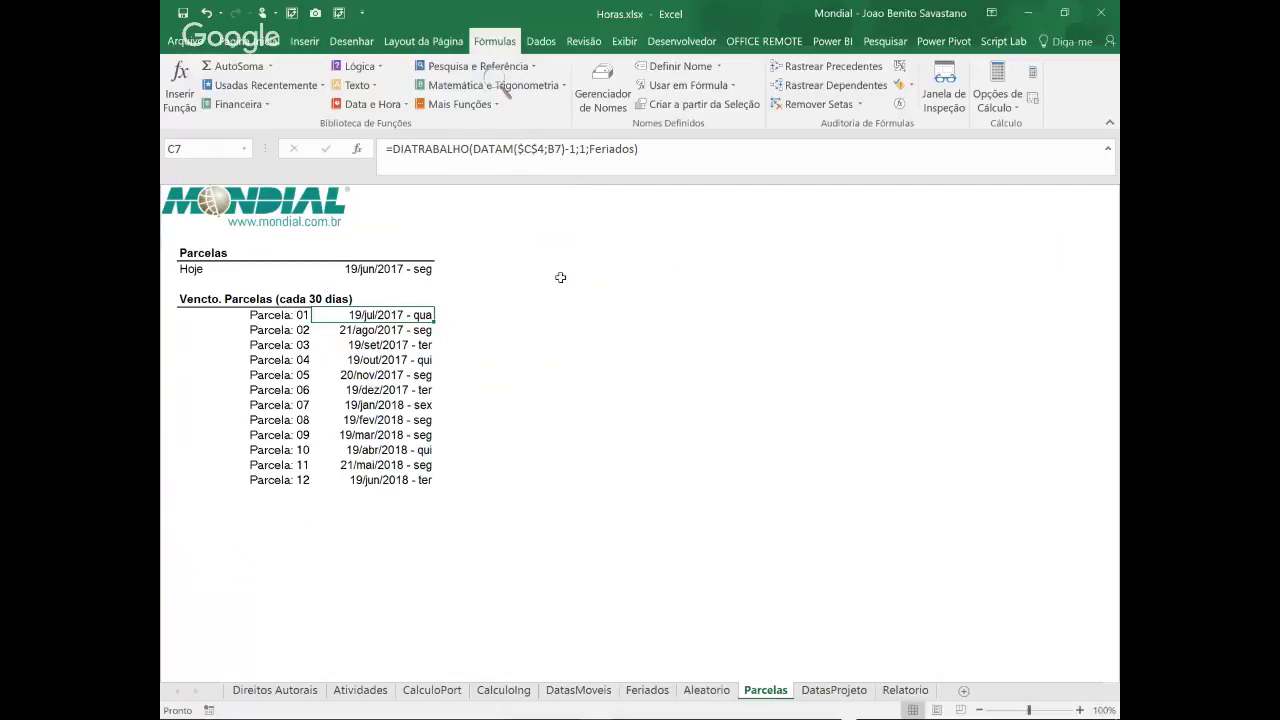
click(282, 316)
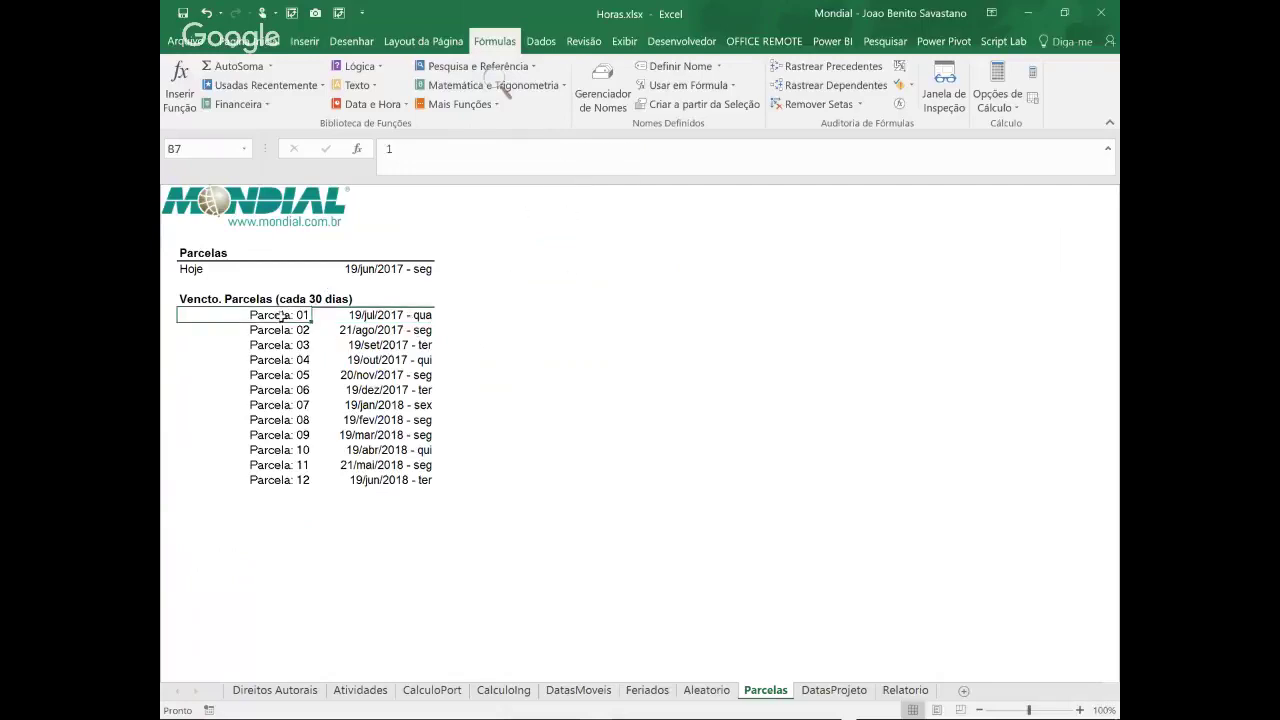
key(Left)
key(Down)
key(Right)
key(Right)
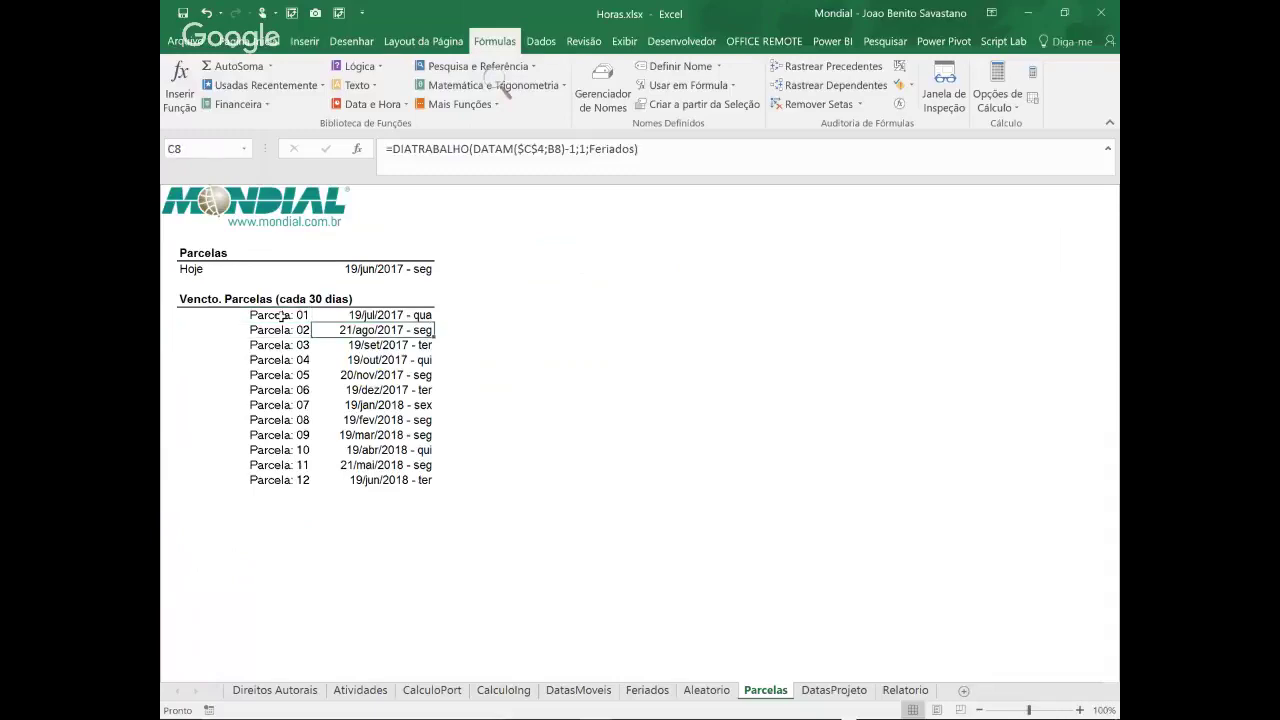
key(Down)
key(Down)
key(Down)
key(Down)
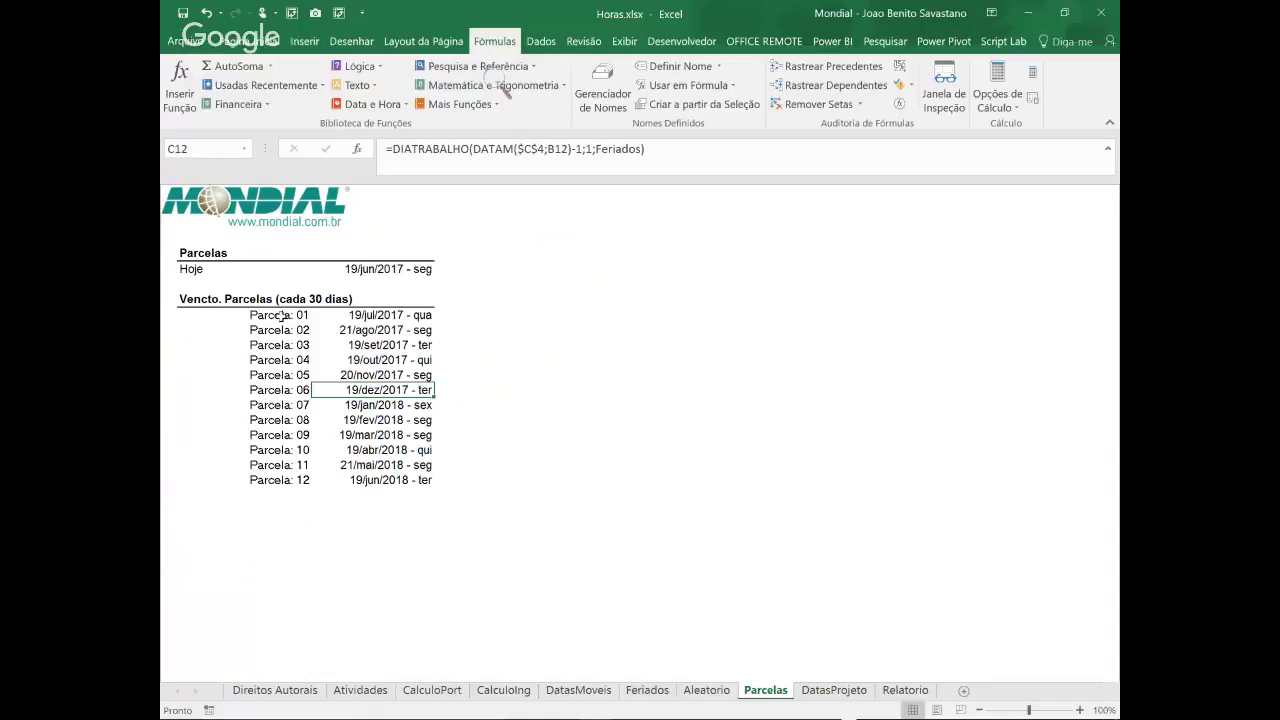
Inspect the custom number format of the Parcela 05 cell and leave it unchanged
key(Left)
key(Up)
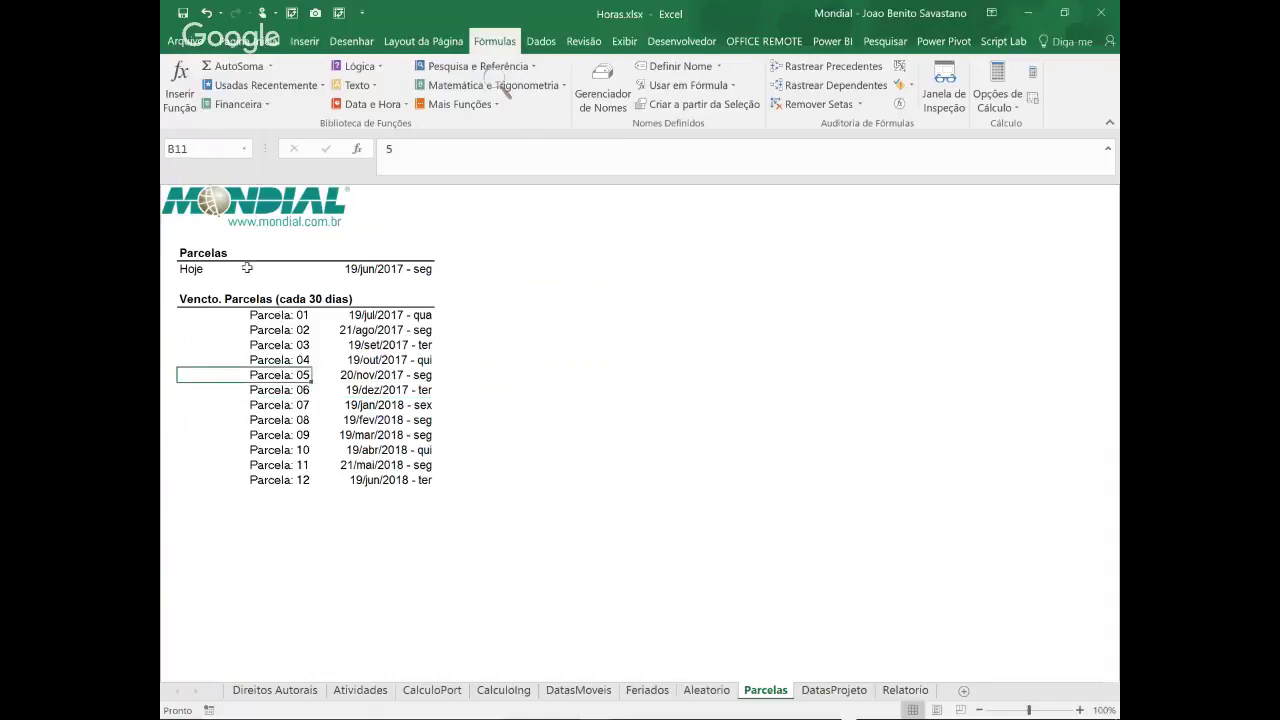
key(ctrl+1)
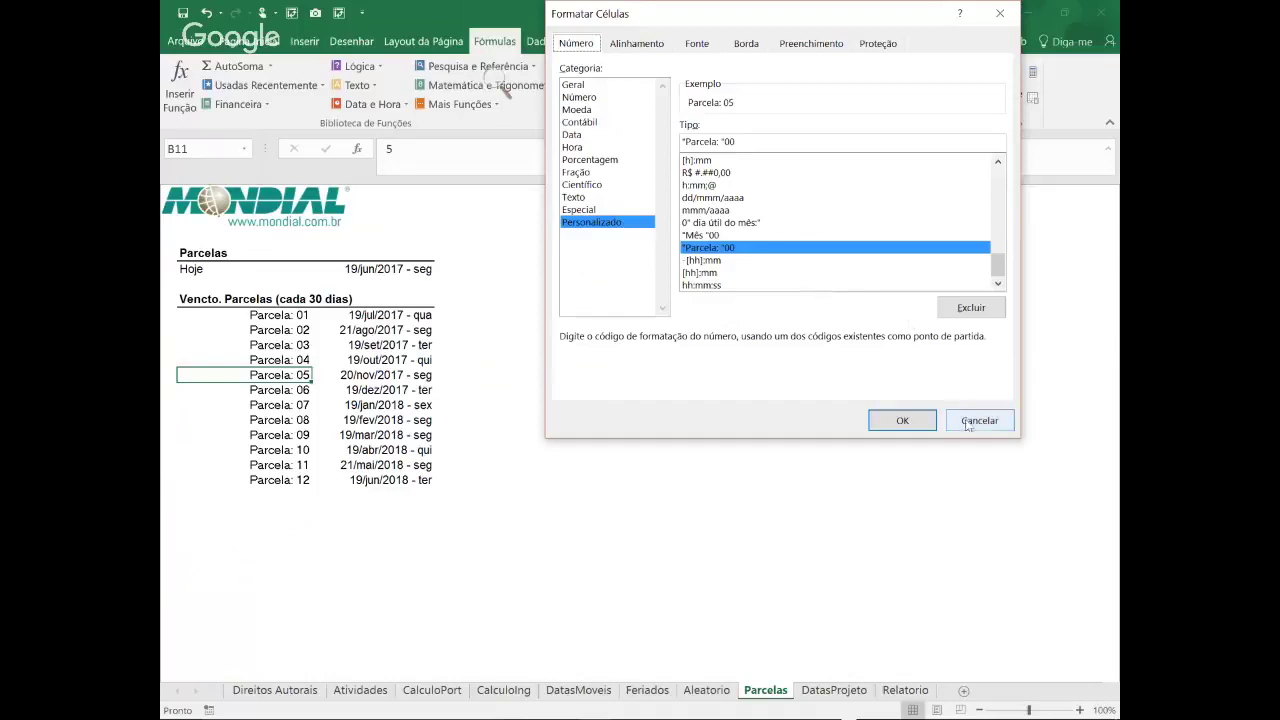
click(1003, 427)
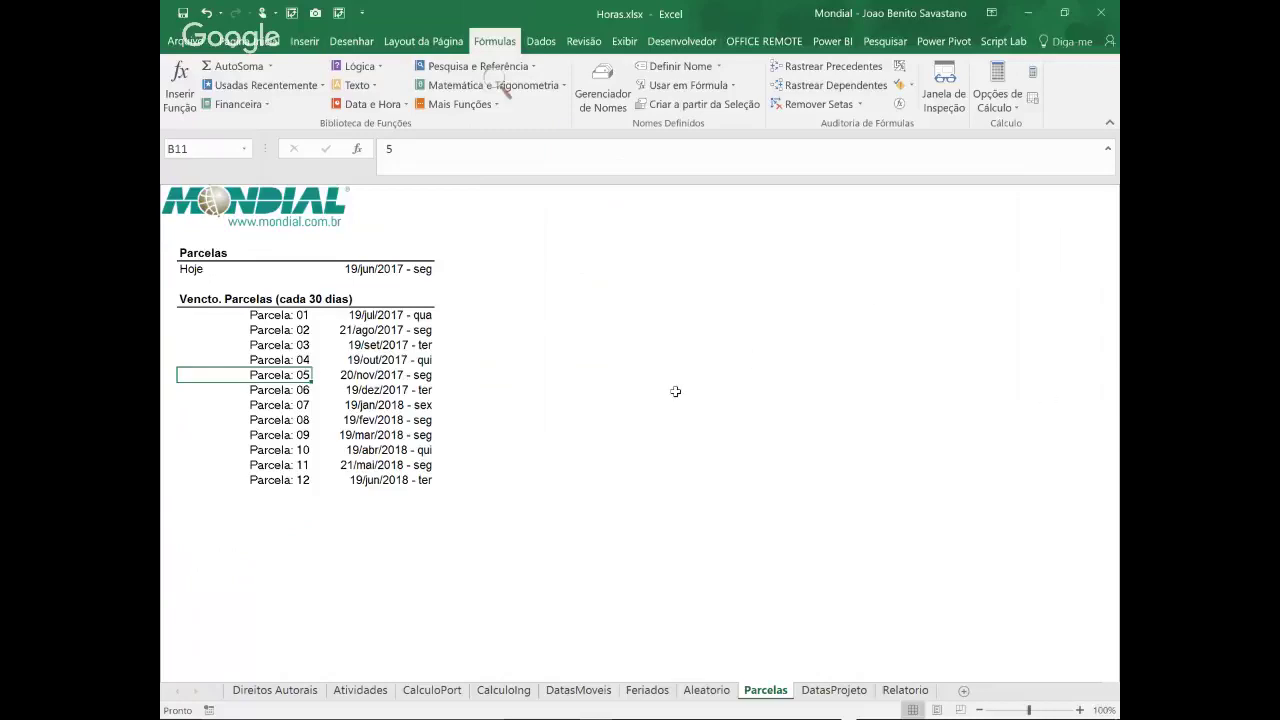
Add the holiday date 21/7/2017 in cell B256 of the Feriados sheet, below the last listed date
click(380, 317)
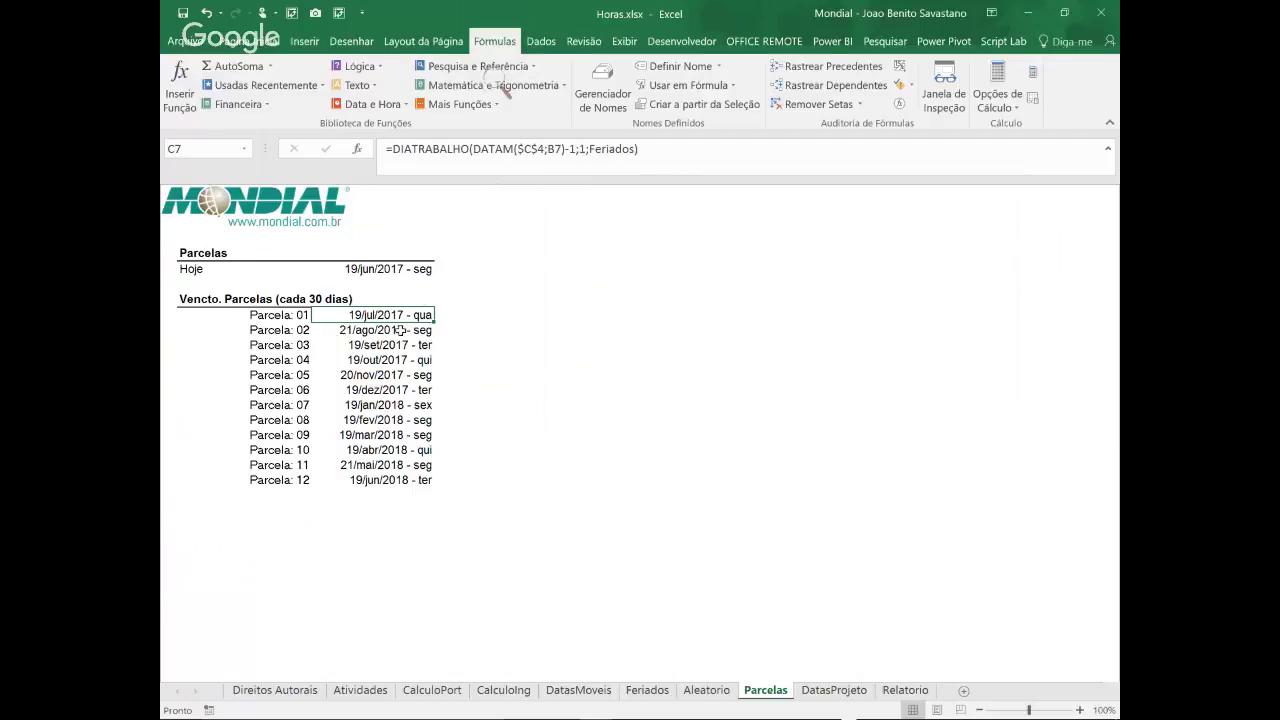
mouse_move(544, 718)
click(658, 699)
click(254, 500)
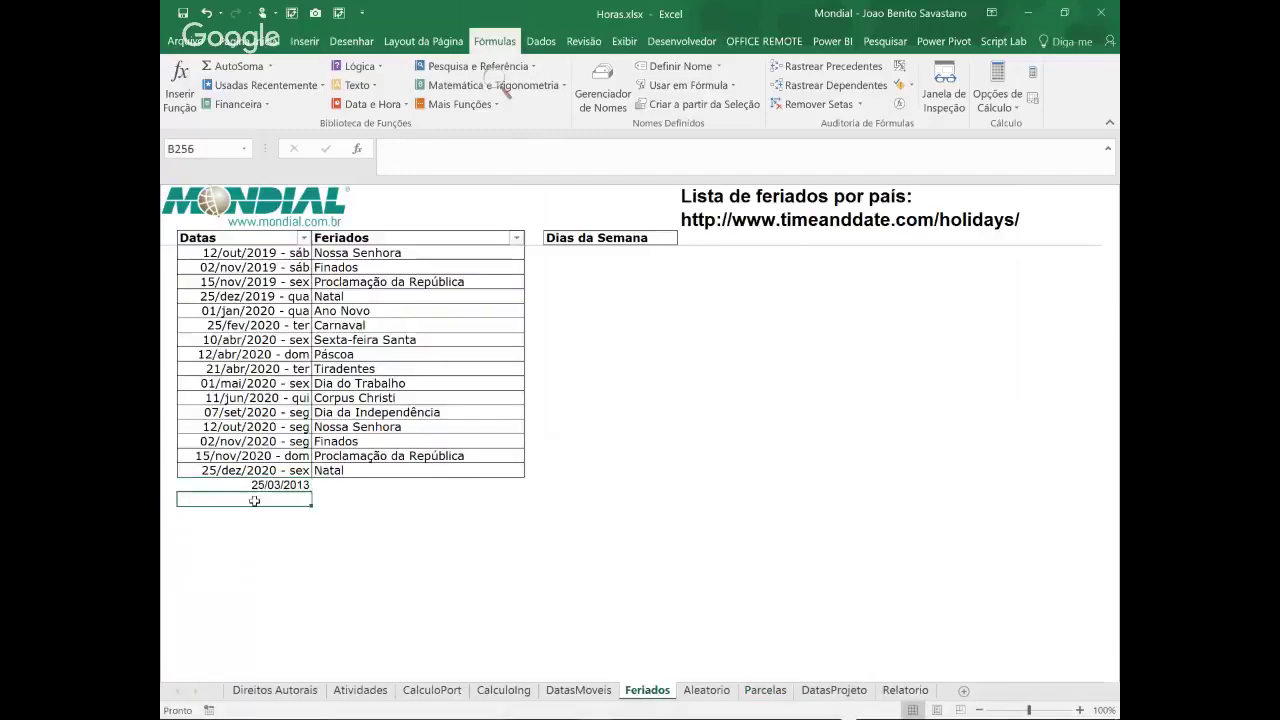
text(21)
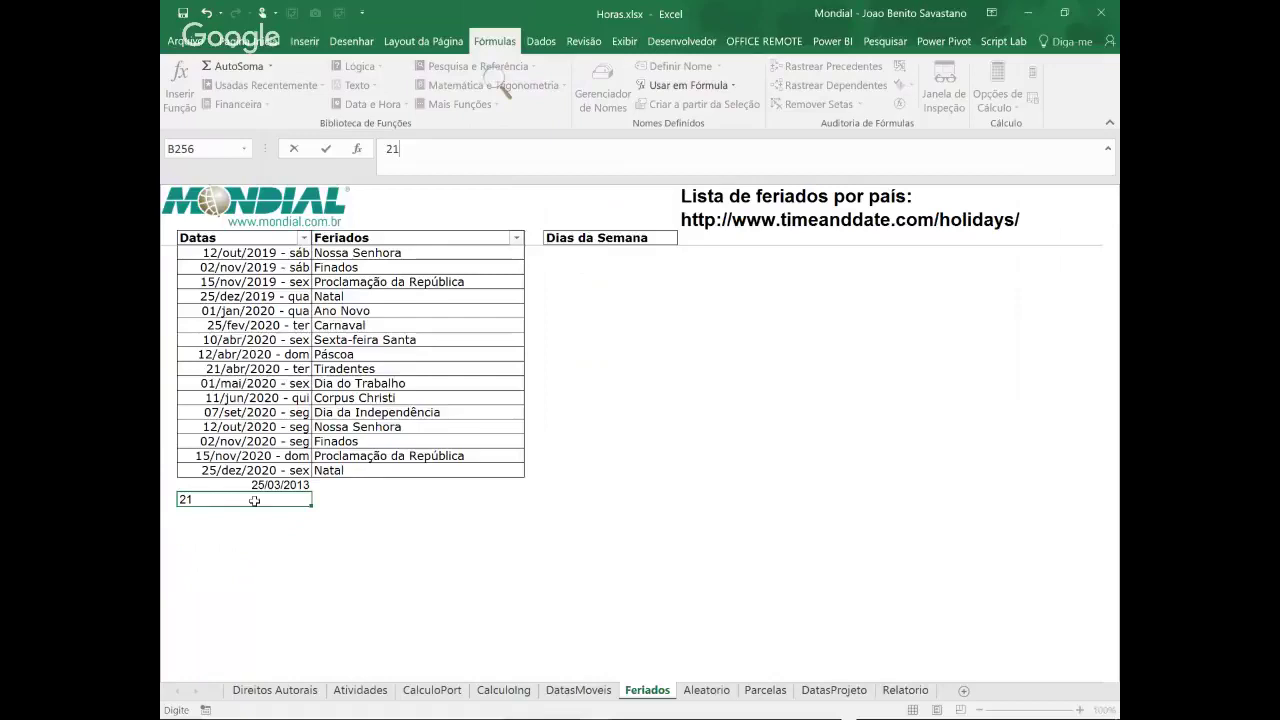
text(/7/2017)
key(ctrl+Return)
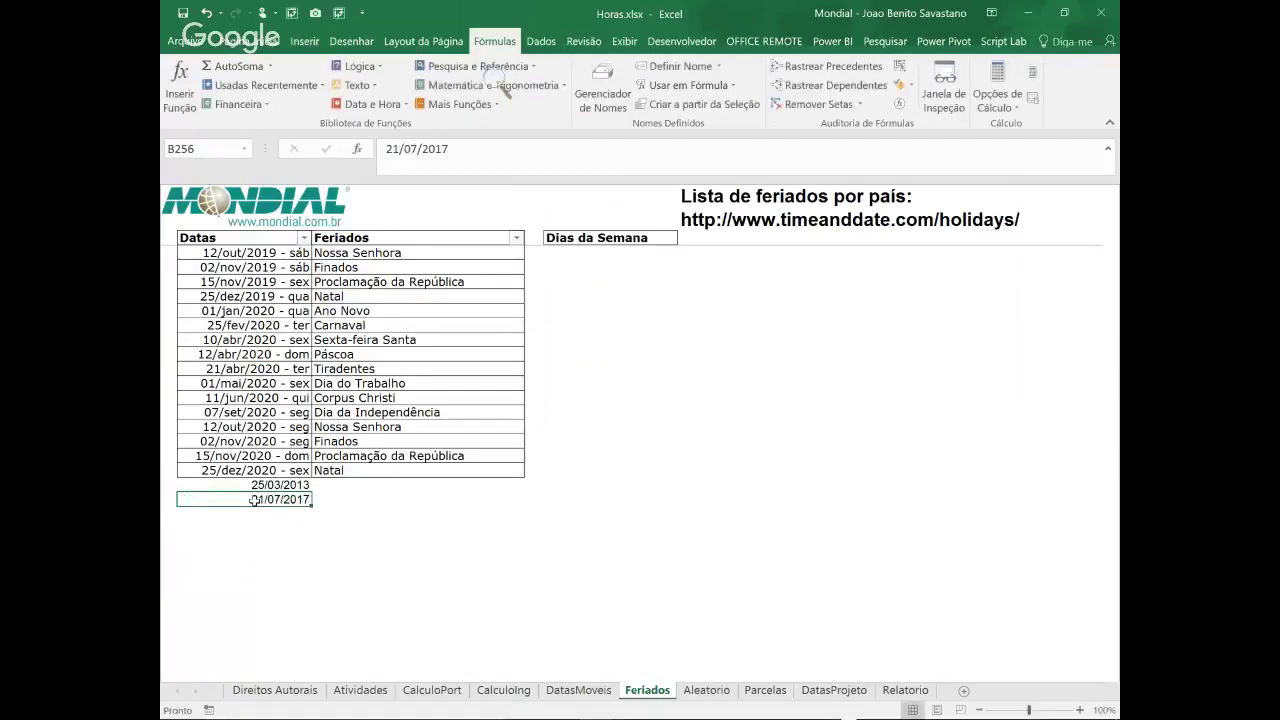
Change the added holiday in B256 of the Feriados sheet to 21/08/2017 and check the due dates on the Parcelas sheet
click(763, 697)
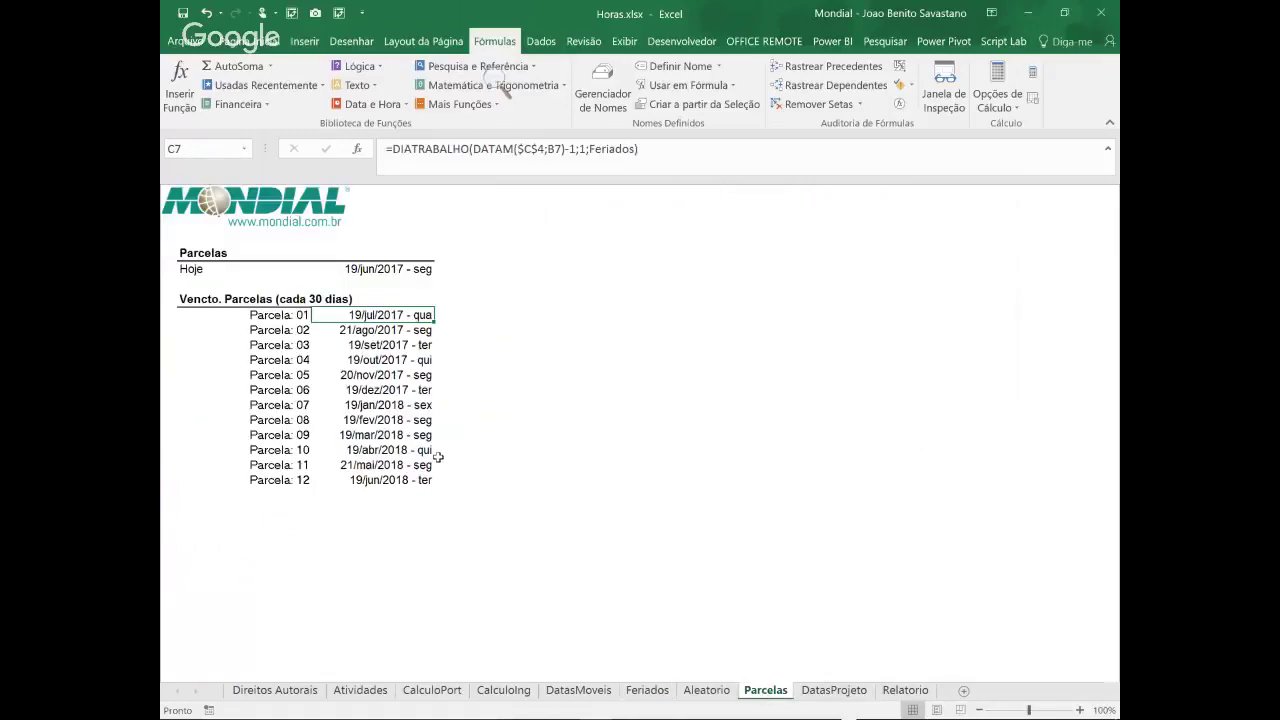
click(648, 690)
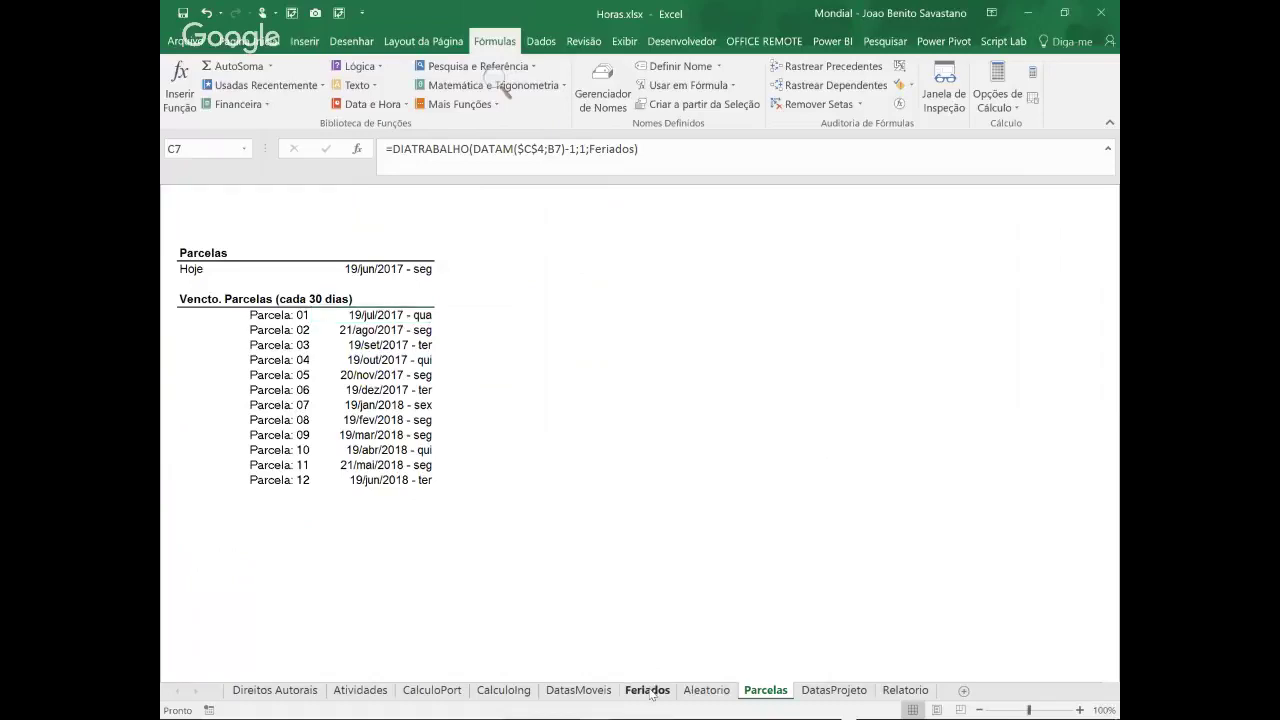
click(415, 148)
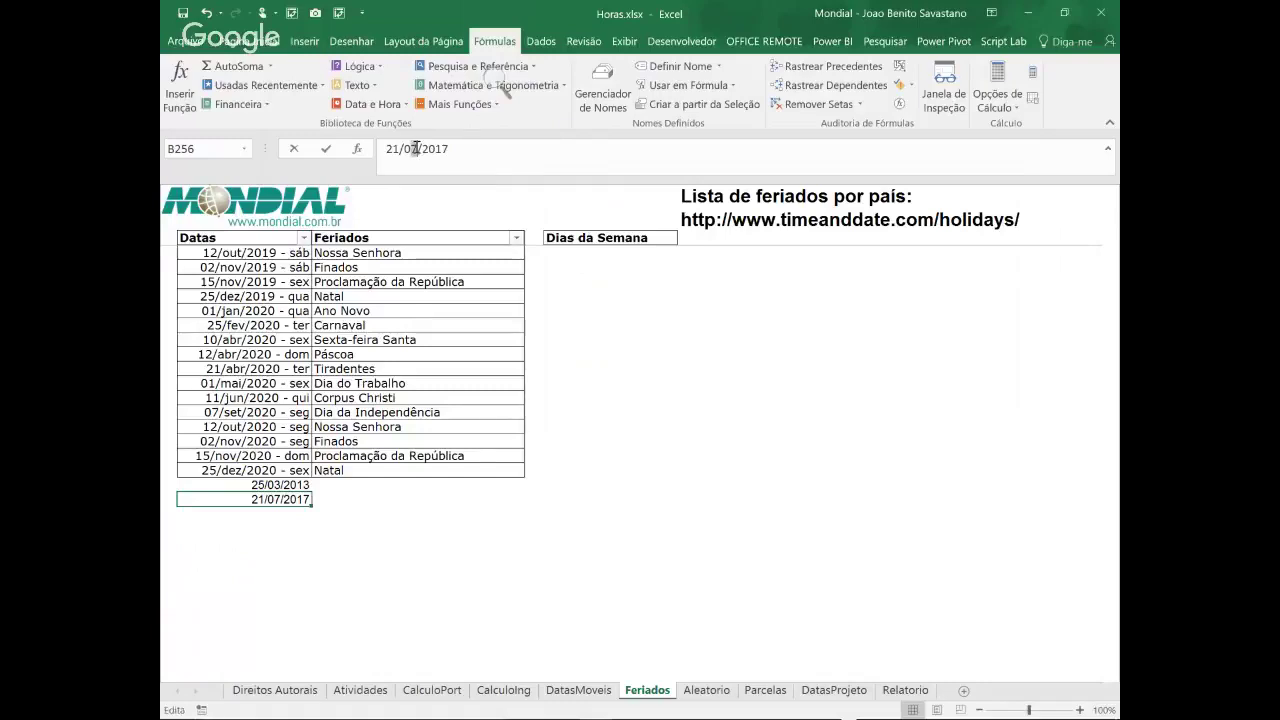
text(8)
key(ctrl+Return)
click(766, 690)
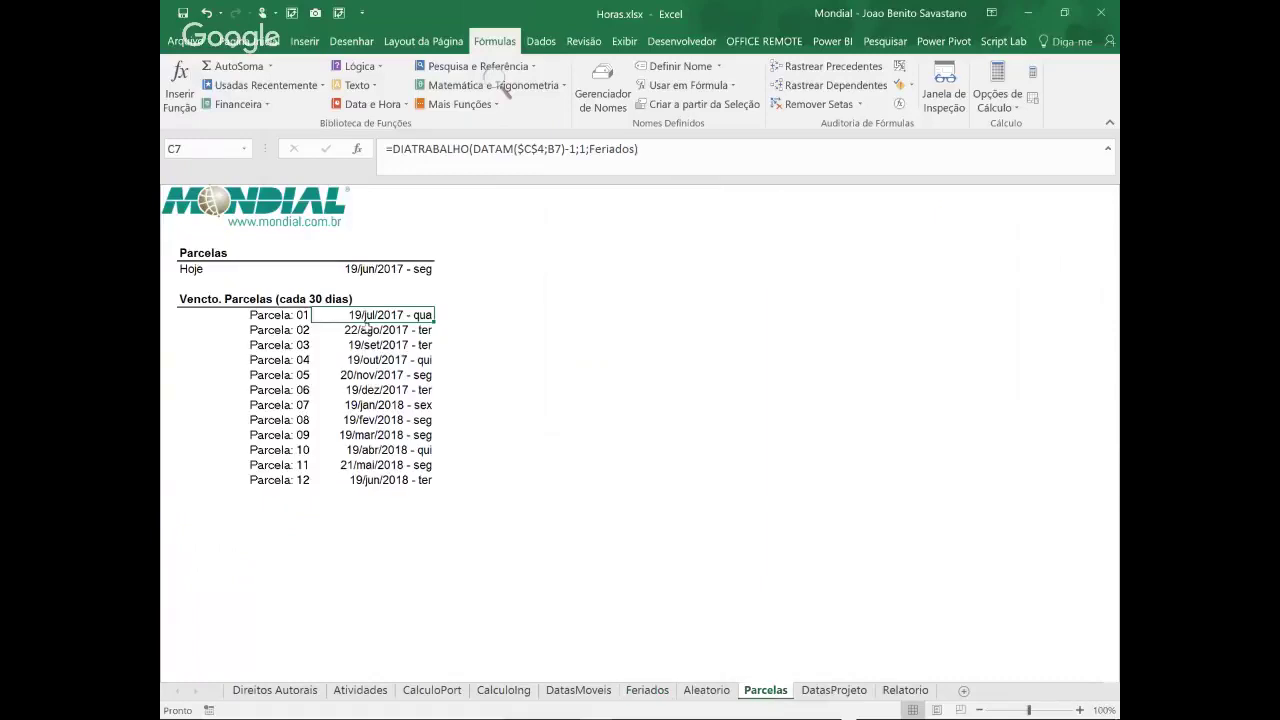
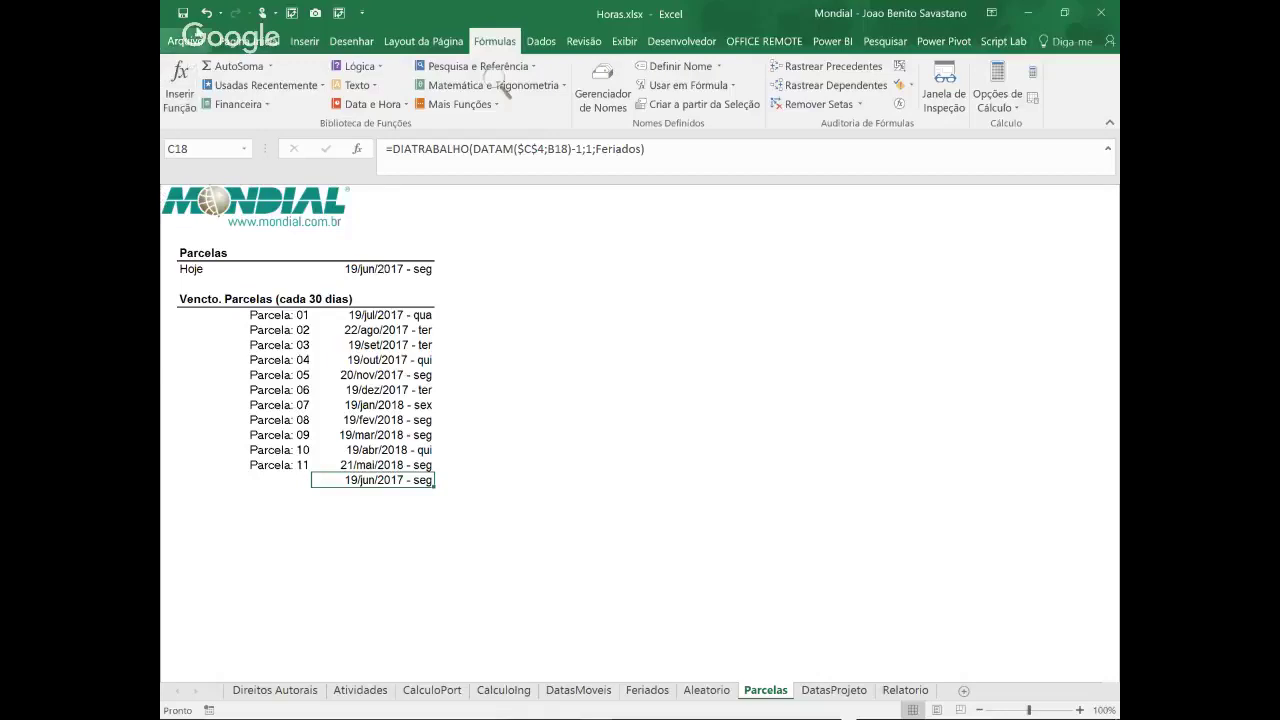
Undo the clearing of the instalment number in B18 on the Parcelas sheet
click(206, 13)
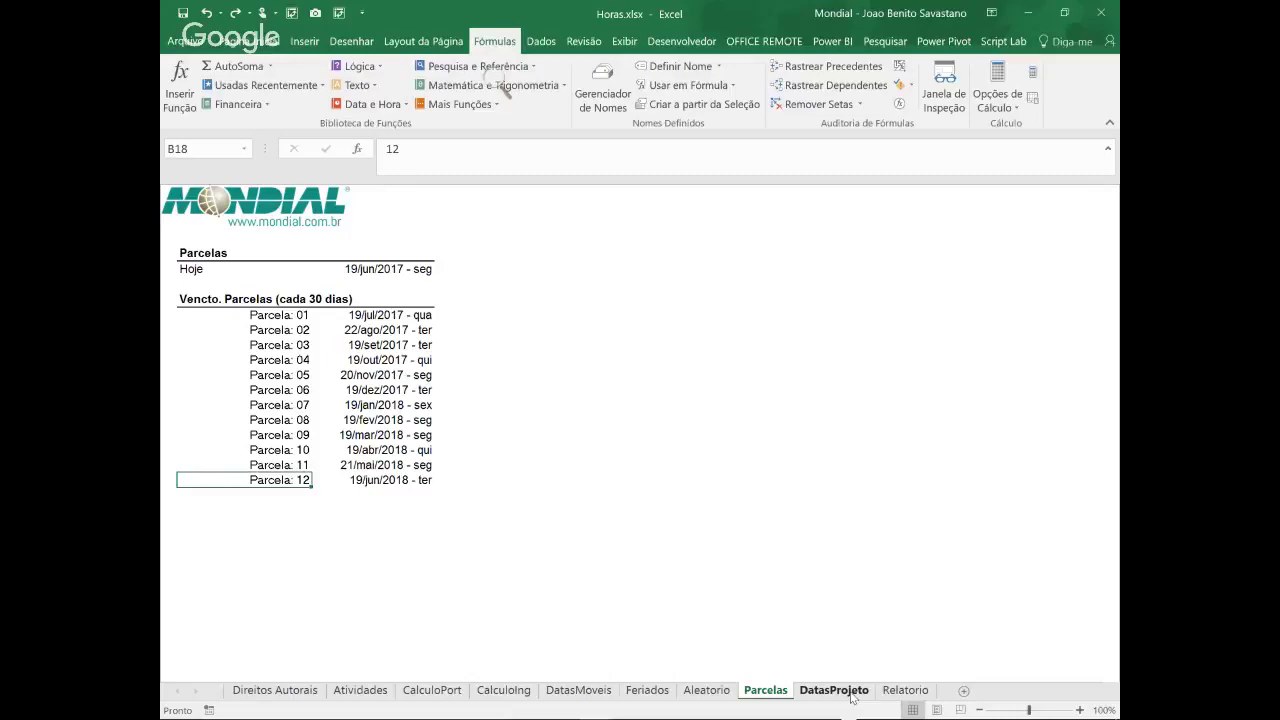
On the DatasProjeto sheet, look over the month-number headings in row 6 from Mês 00 to Mês 12
click(834, 690)
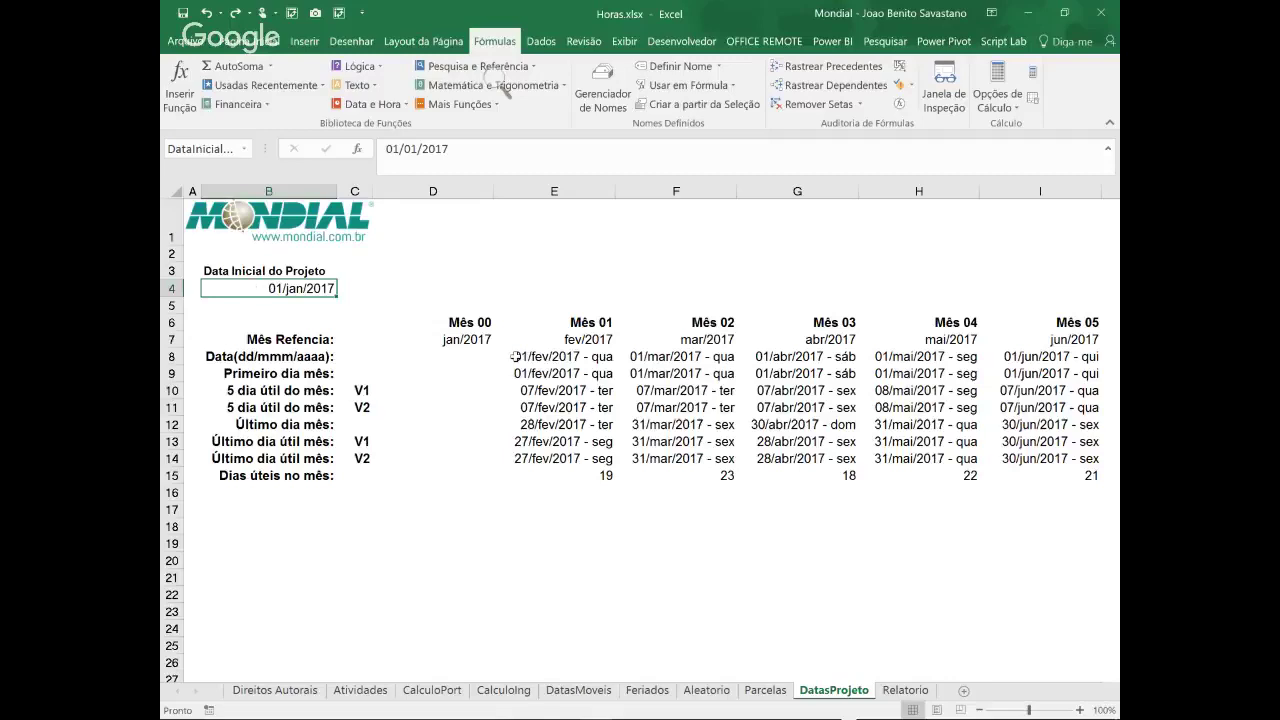
click(440, 322)
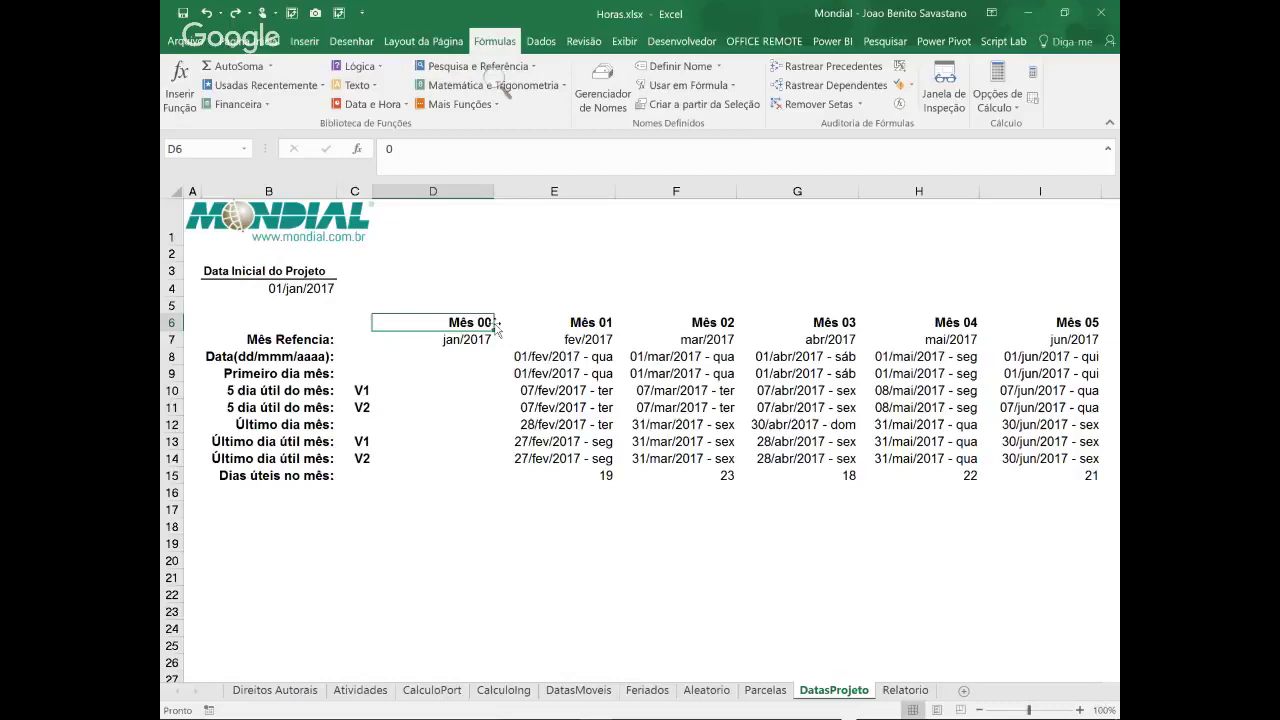
key(ctrl+Right)
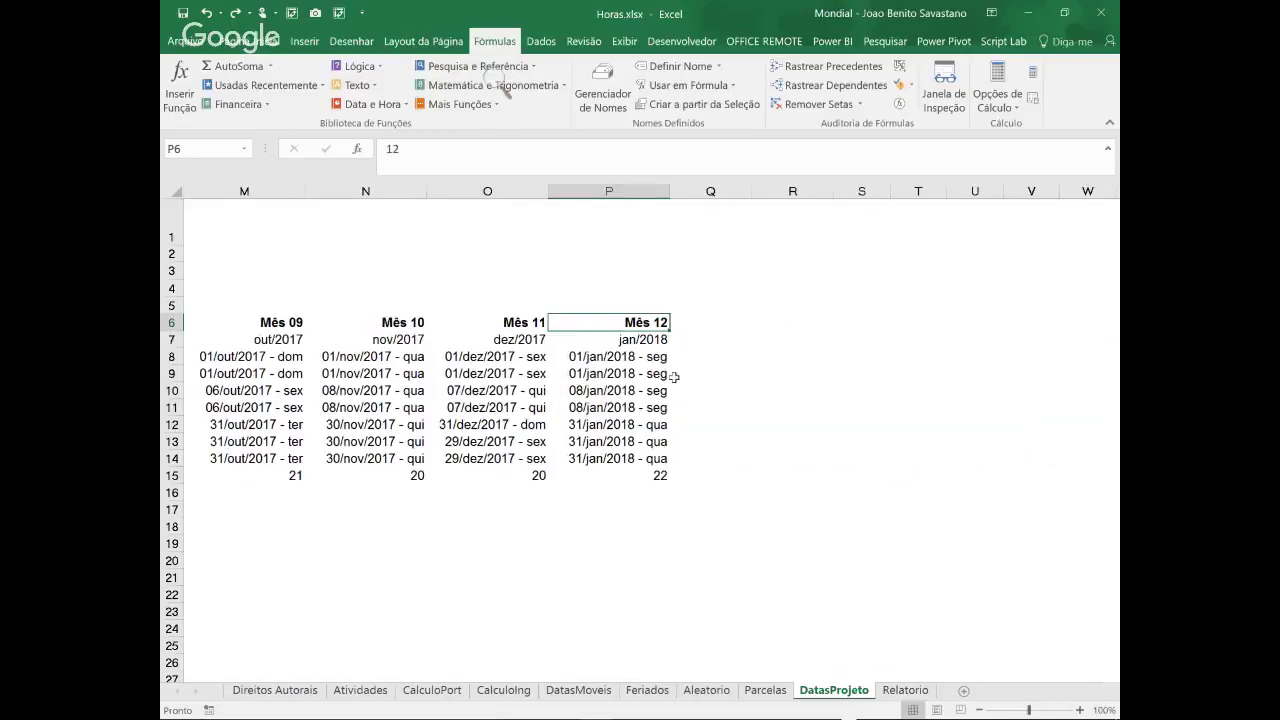
drag(548, 324, 548, 324)
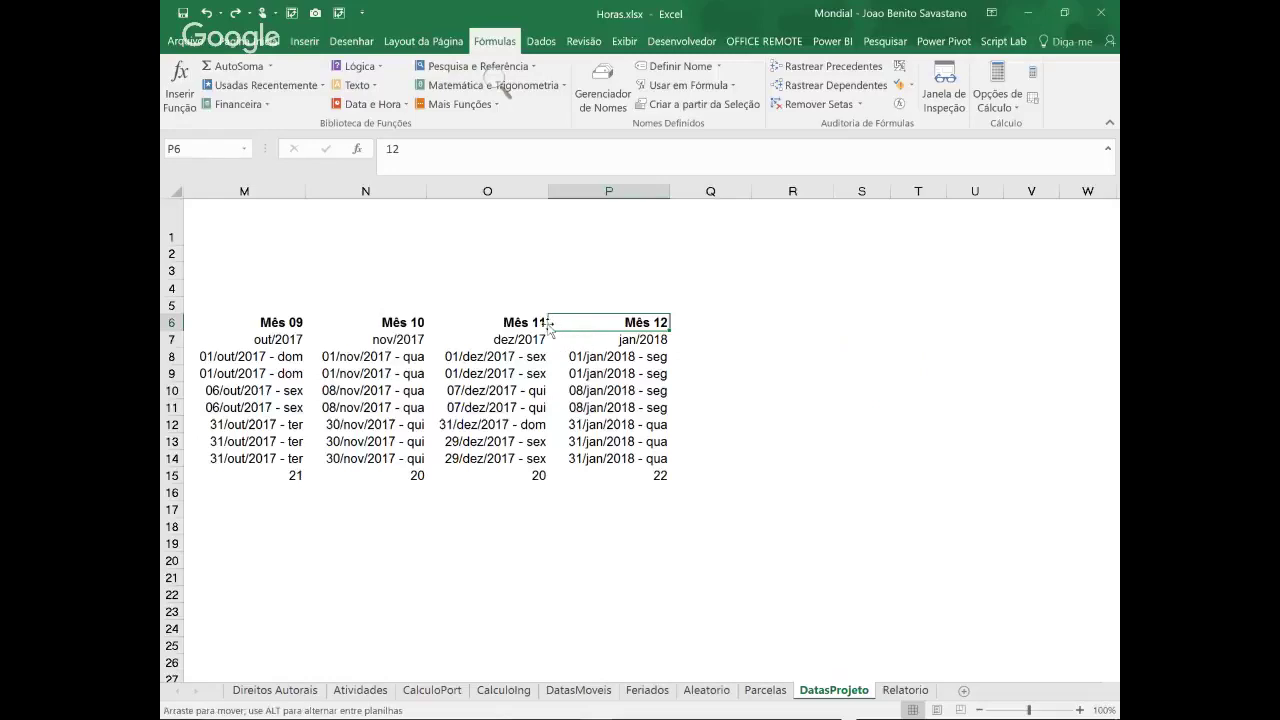
key(ctrl+Left)
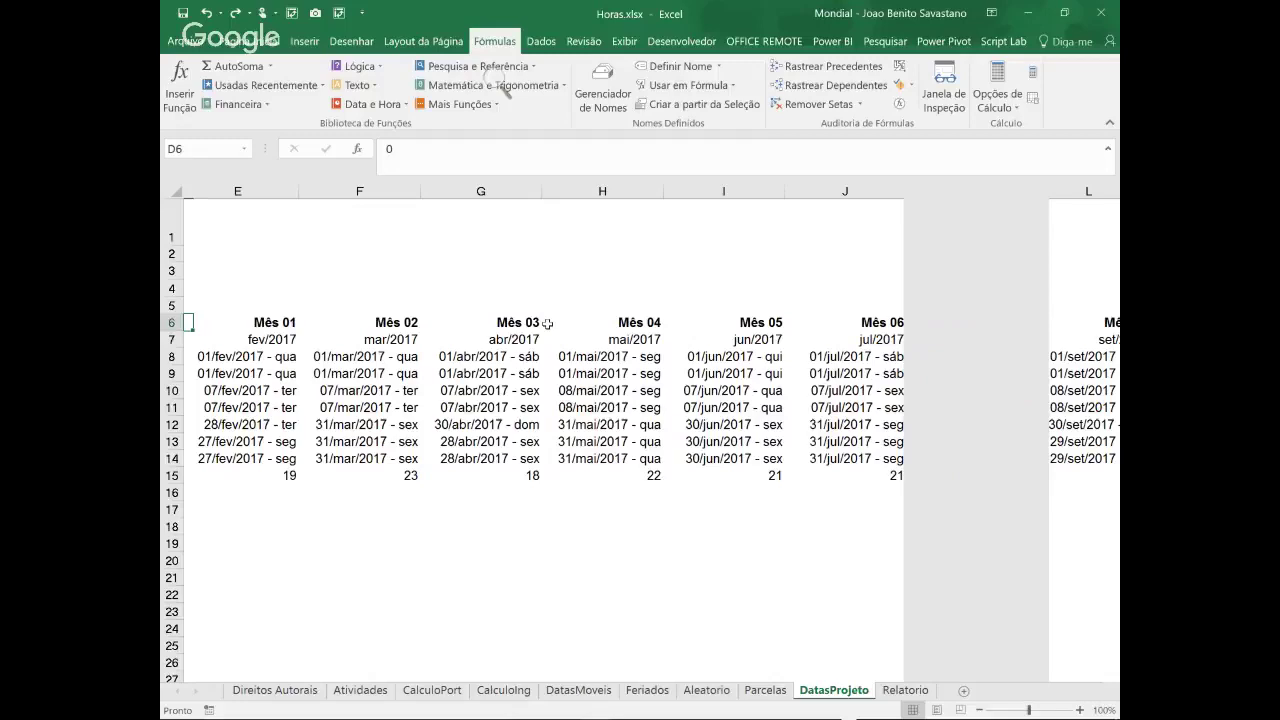
Examine the DATAM reference-month formulas in D7 and E7, their month numbers in row 6, and the date formula in E8
key(Down)
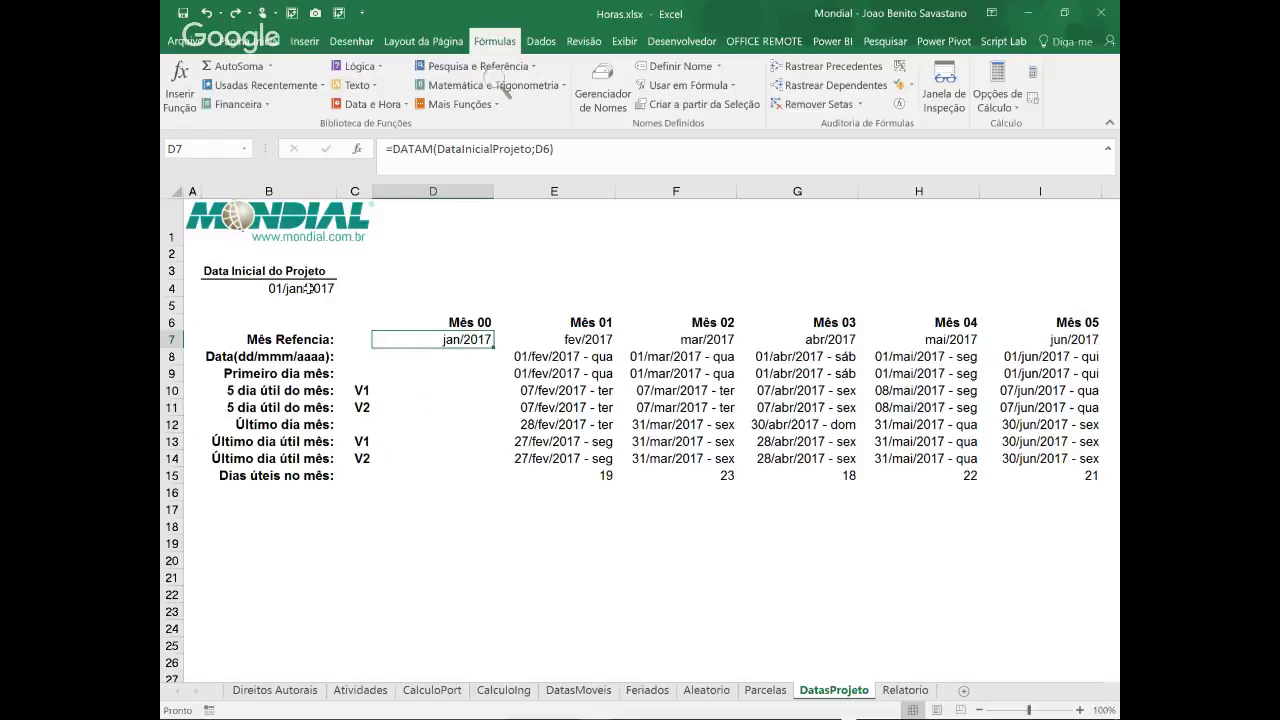
click(474, 324)
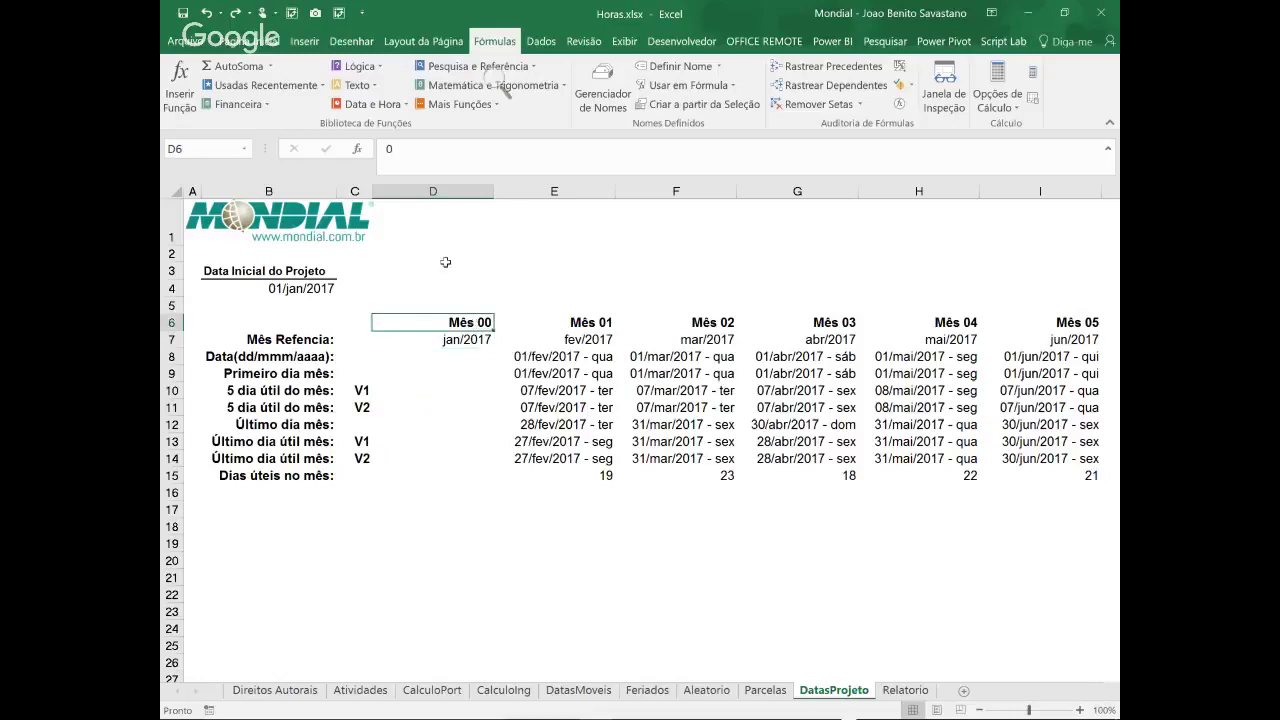
click(573, 321)
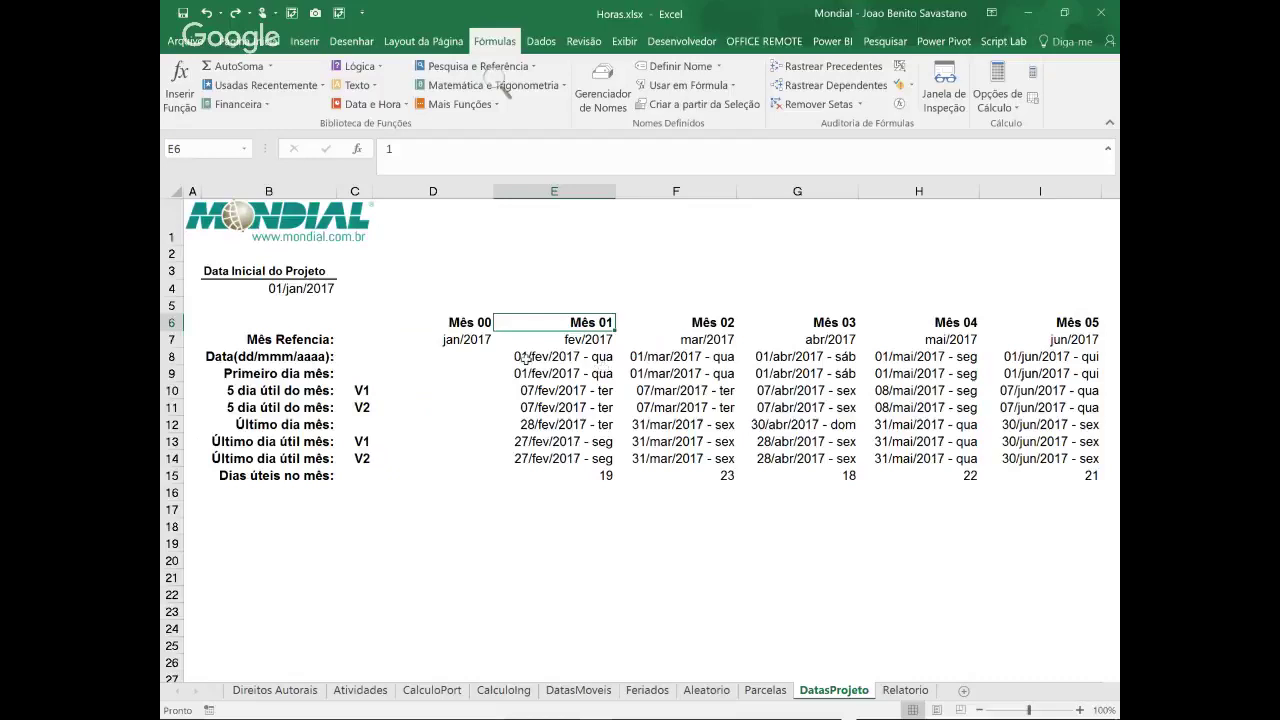
click(564, 340)
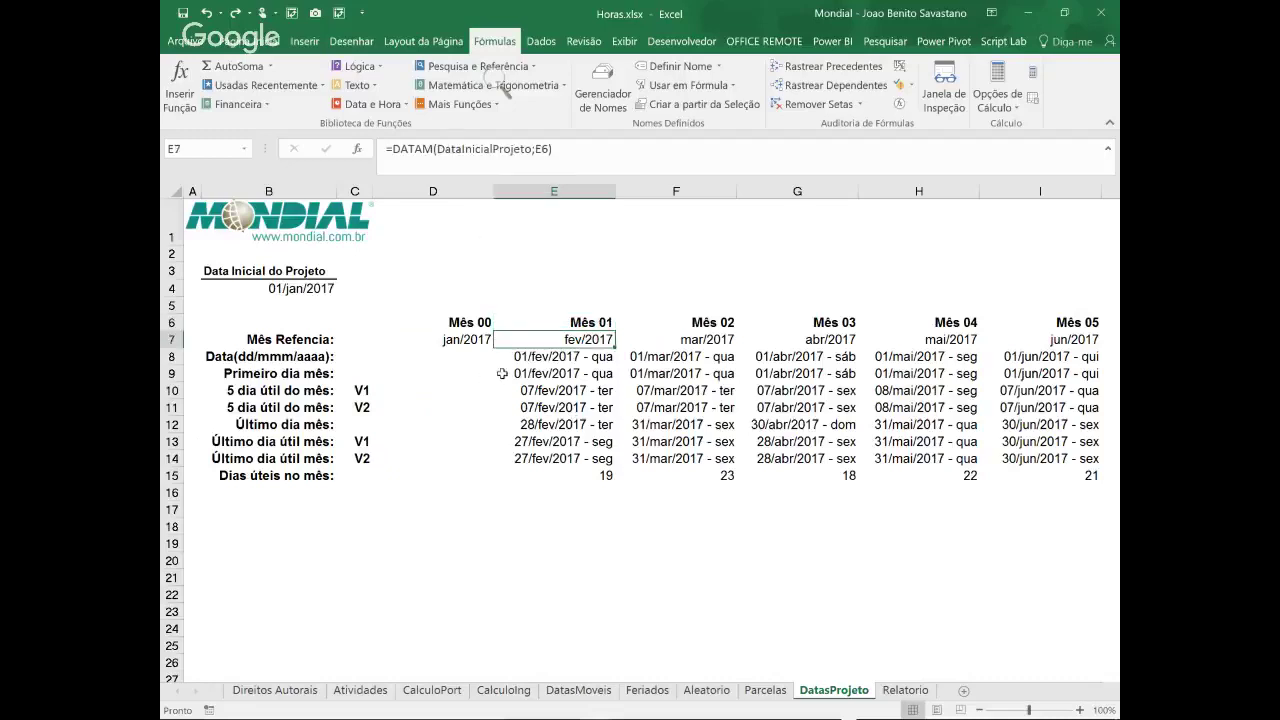
click(545, 358)
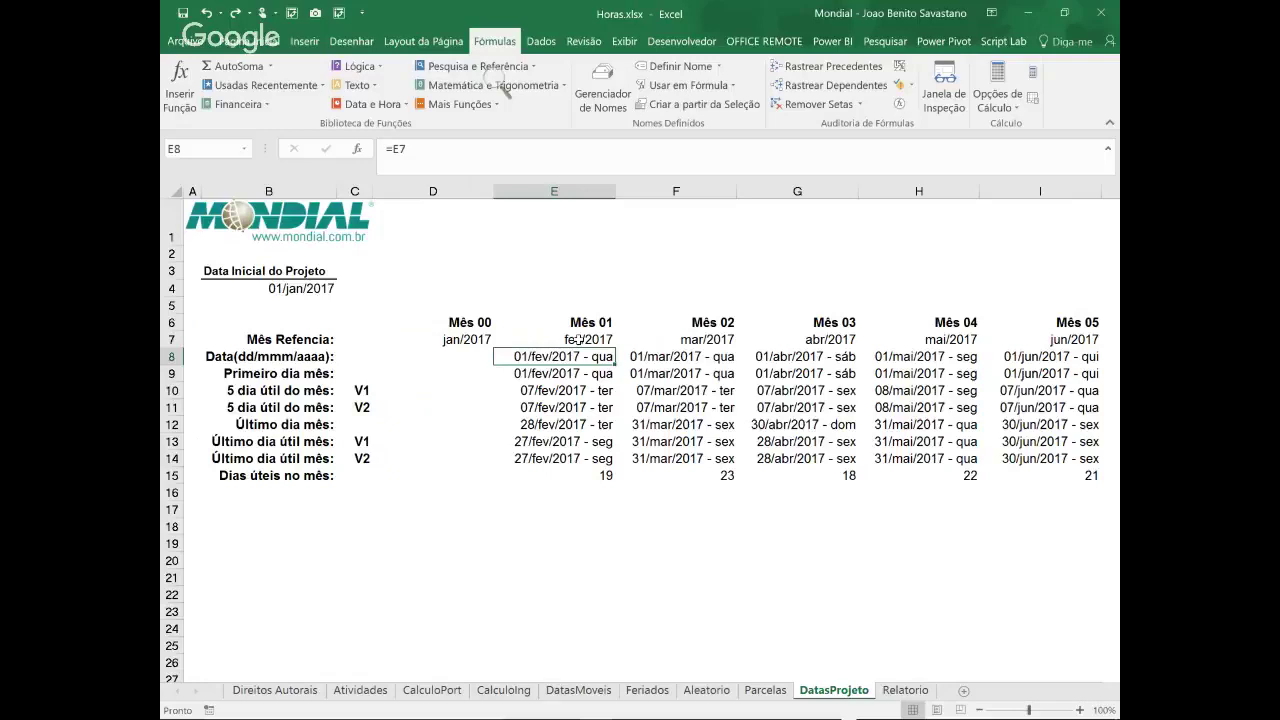
Compare the custom number formats of the reference month in E7 and the full date in E8, leaving both unchanged
click(580, 341)
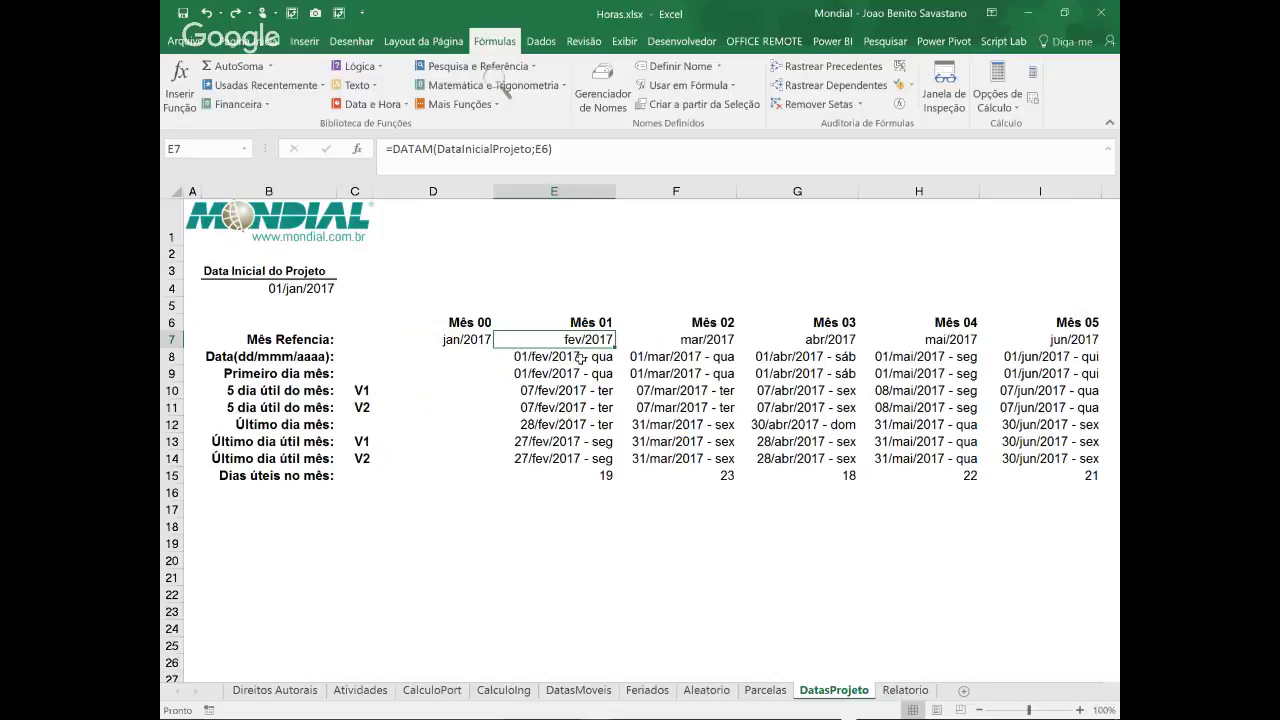
key(ctrl+1)
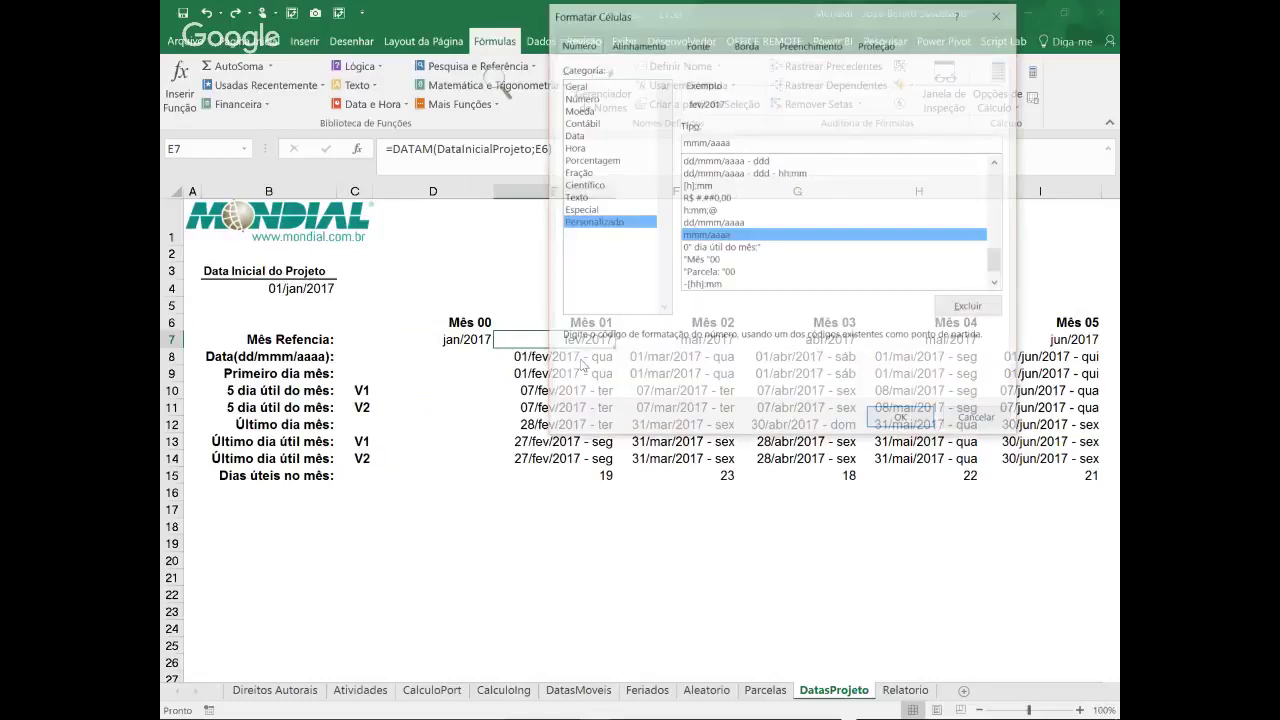
click(993, 421)
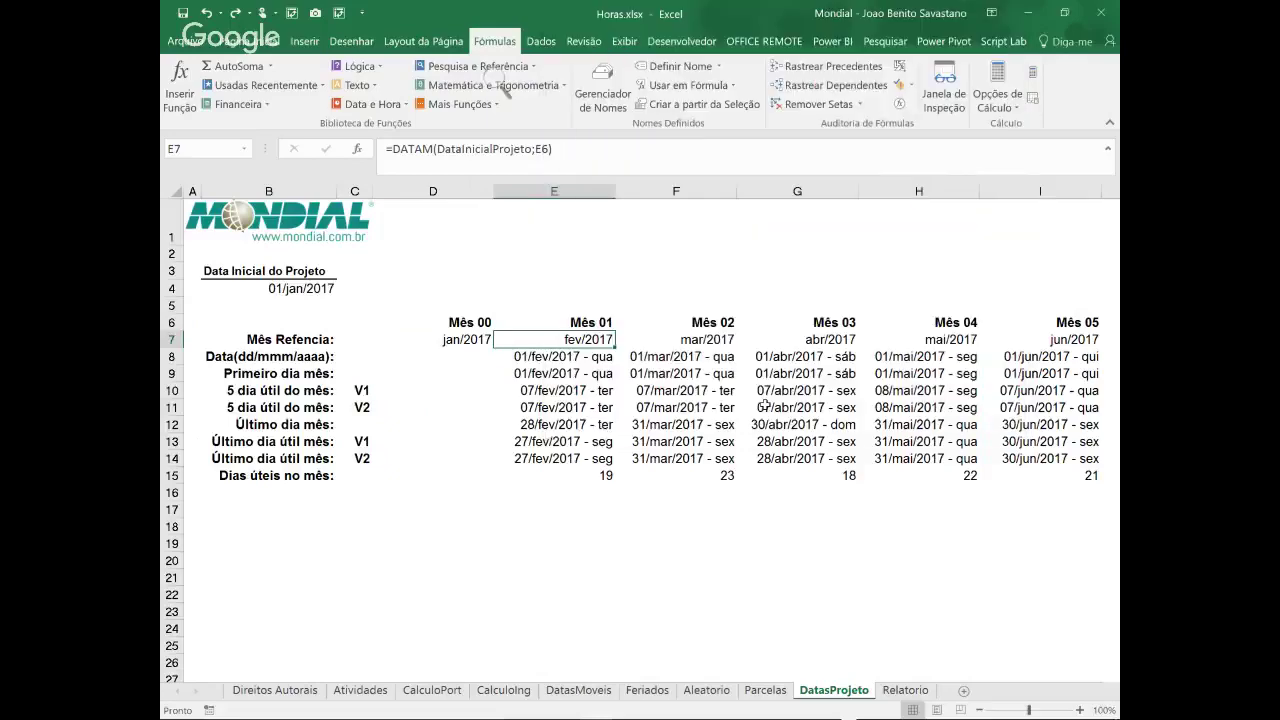
click(566, 360)
key(ctrl+1)
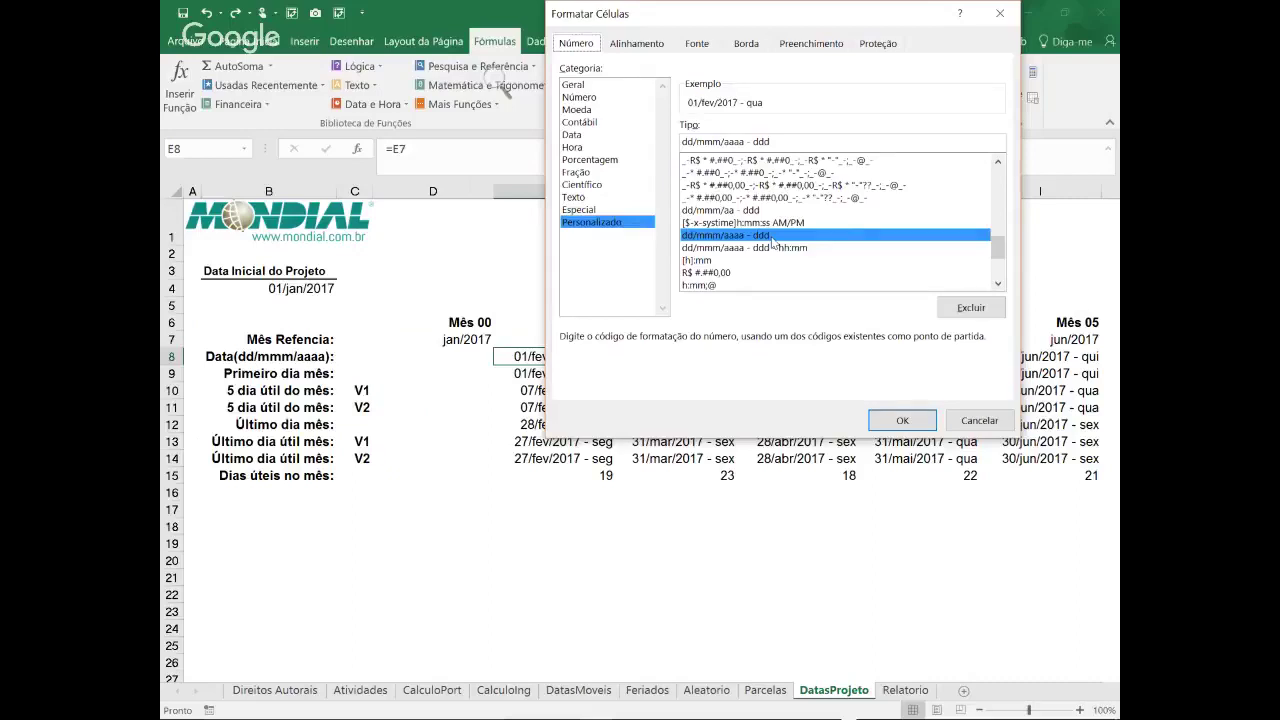
key(Return)
Examine the Mês 01 formulas for the first day of the month and both versions of the fifth working day
click(557, 373)
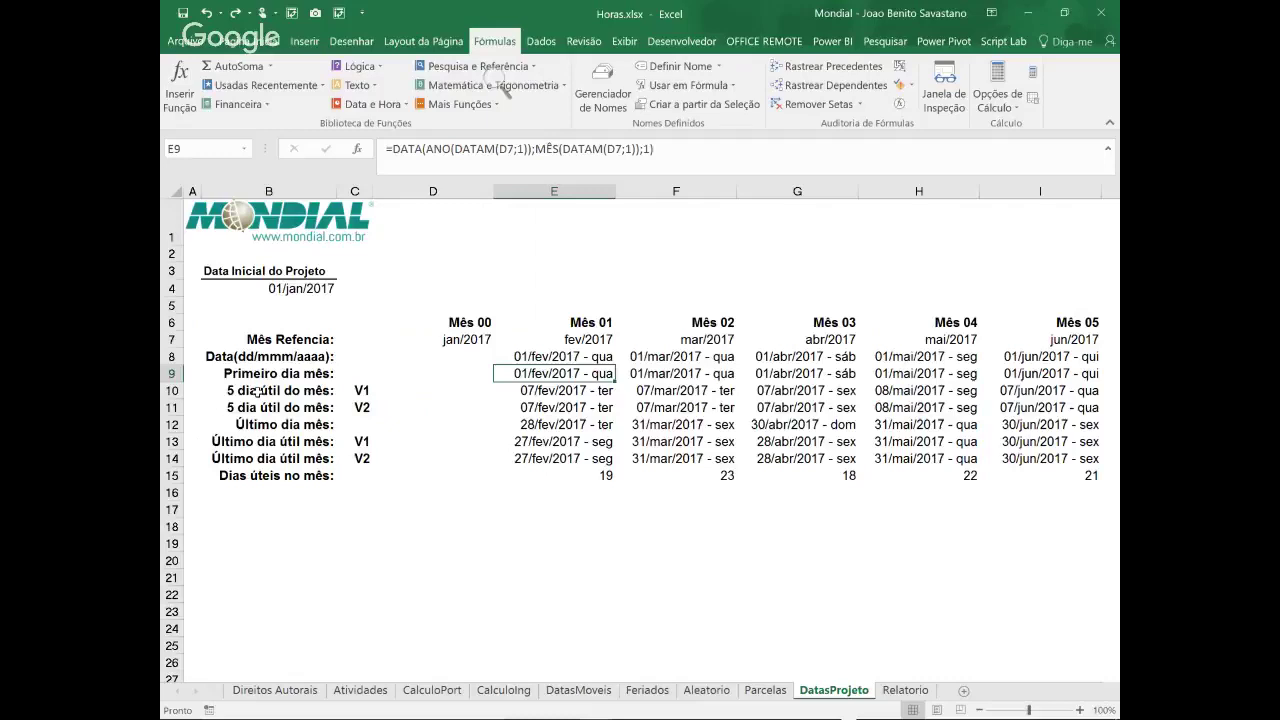
click(535, 391)
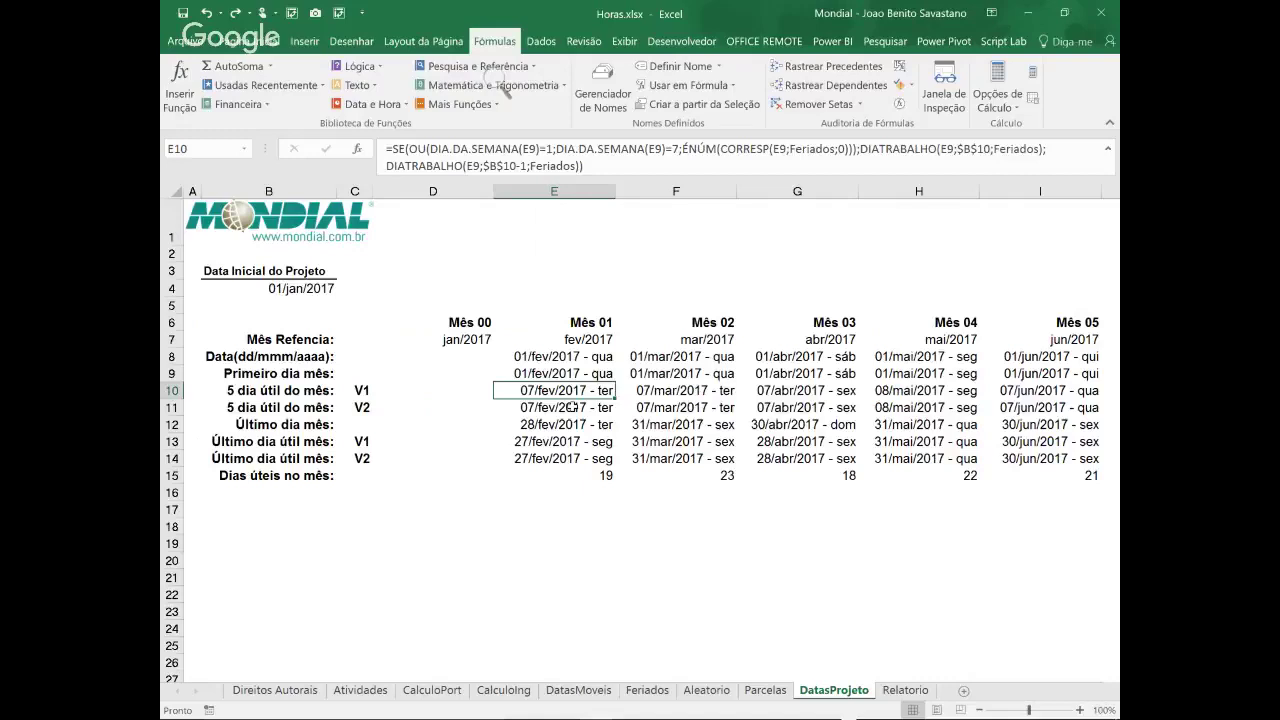
click(572, 405)
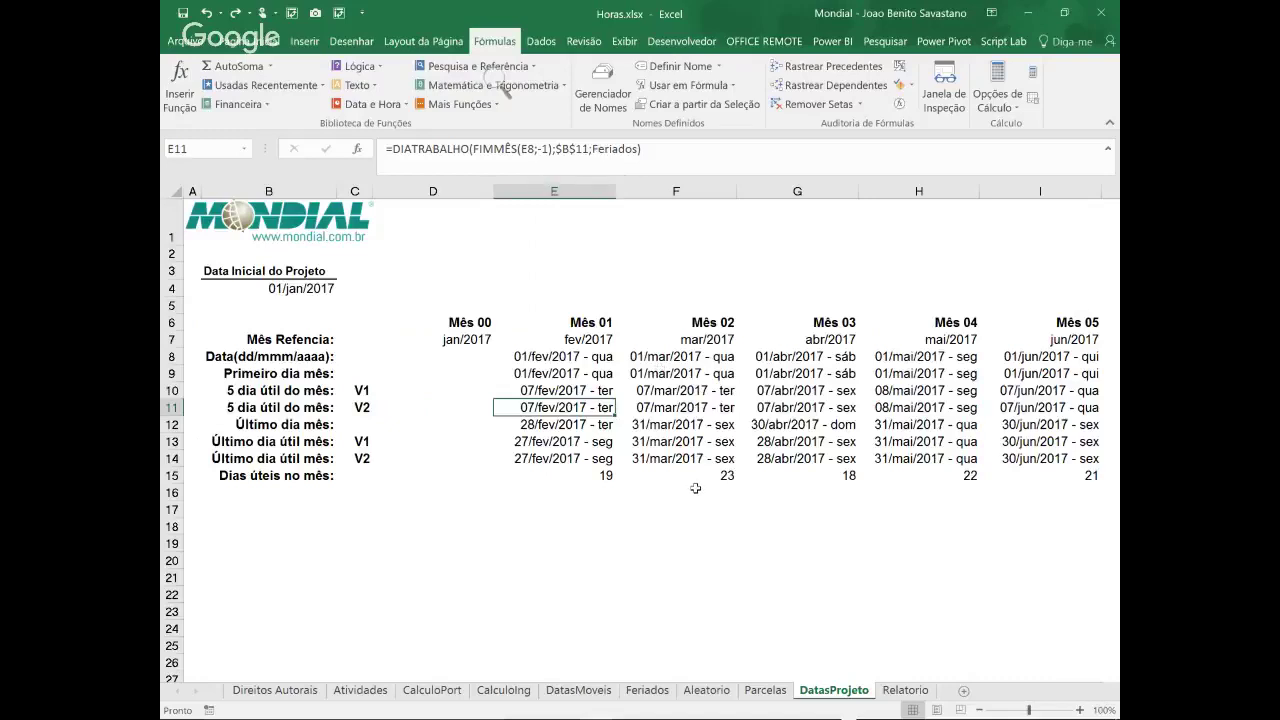
Compare the Mês 01 FIMMÊS last-day formula in E12 with the two last-working-day versions in E13 and E14
click(553, 428)
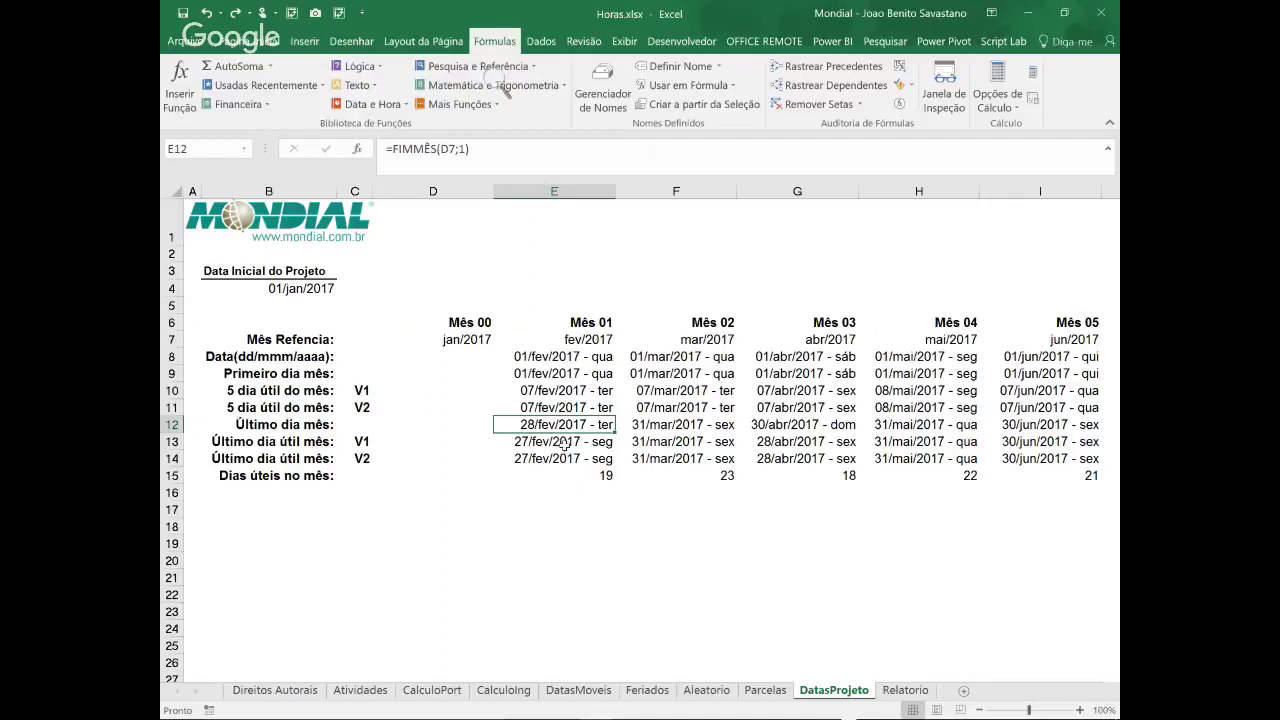
click(563, 444)
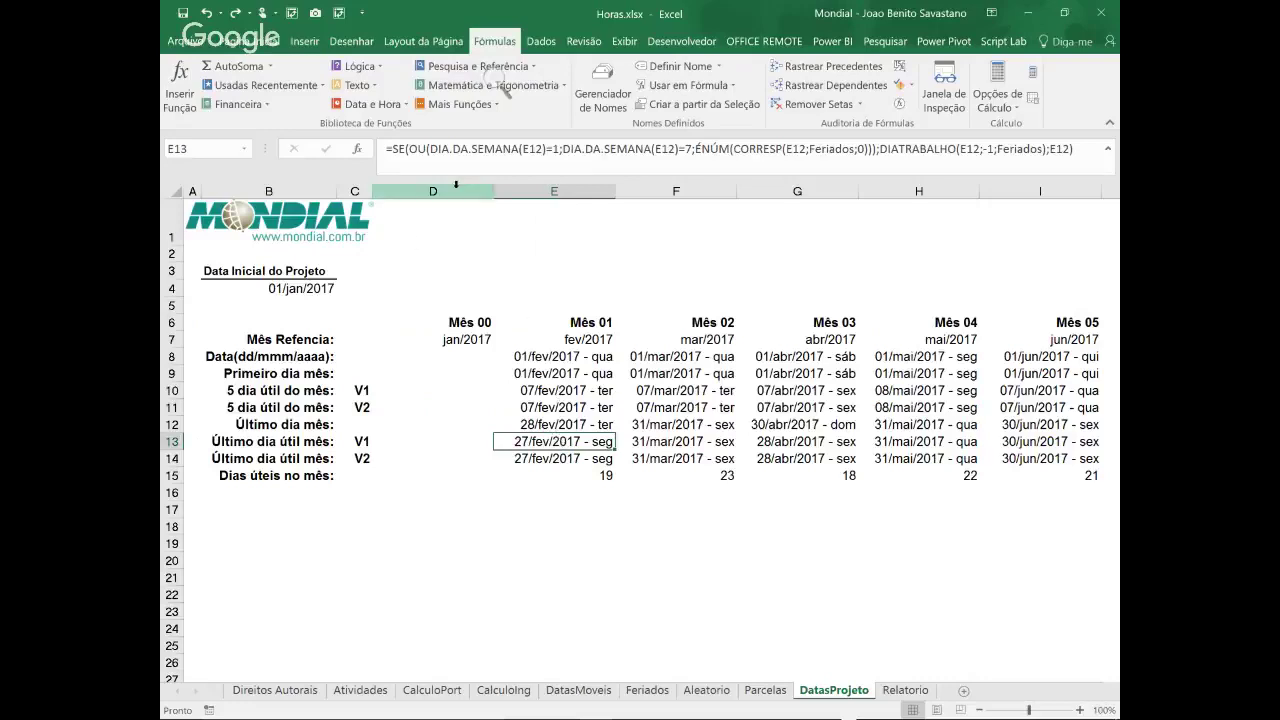
click(563, 459)
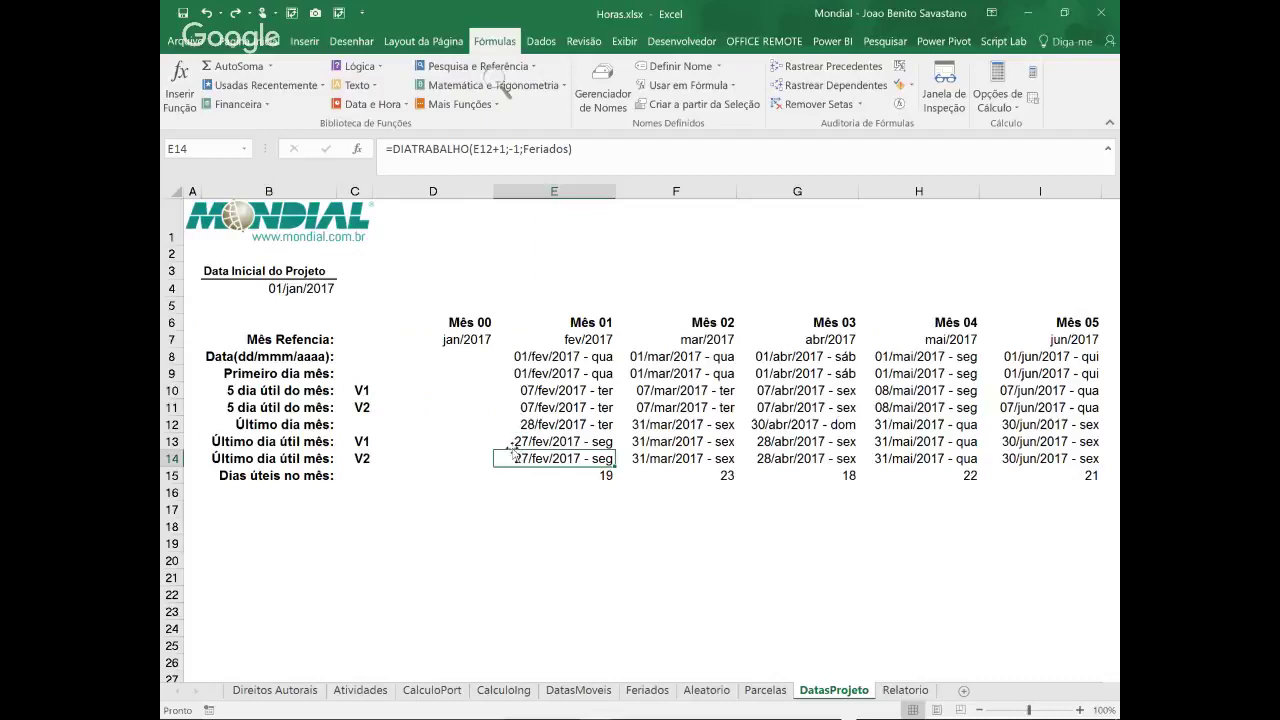
click(531, 424)
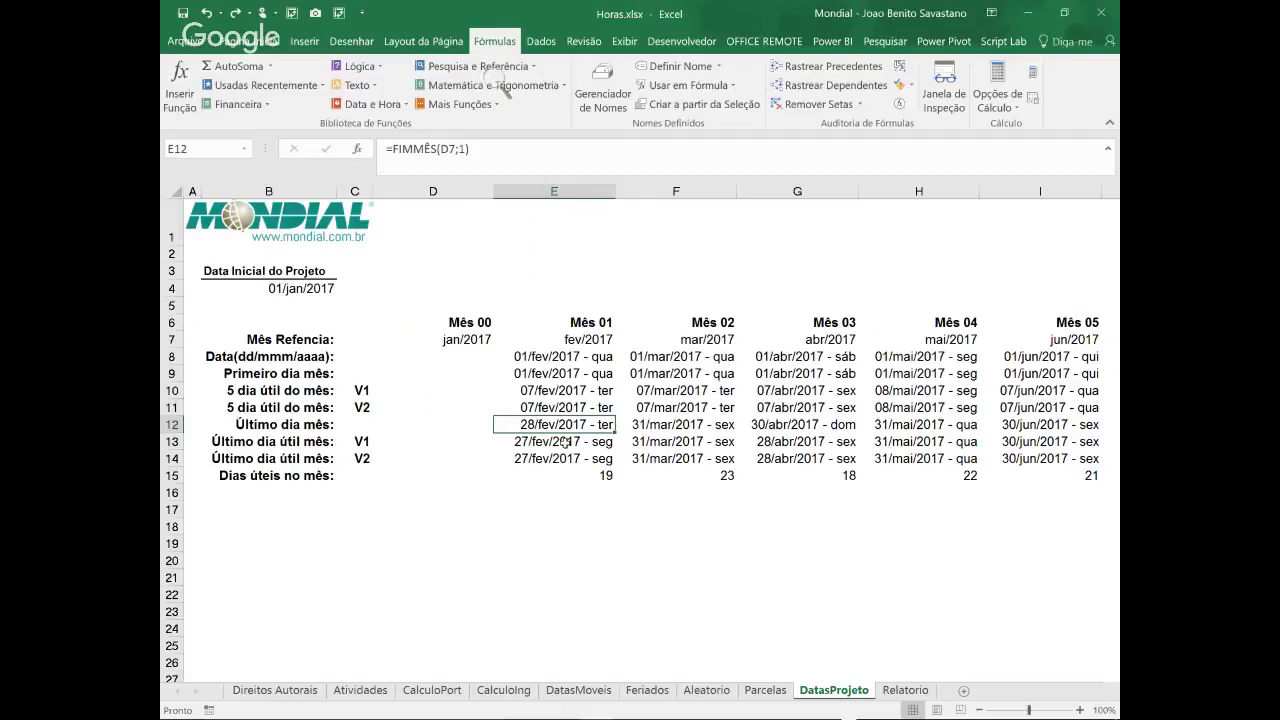
click(565, 441)
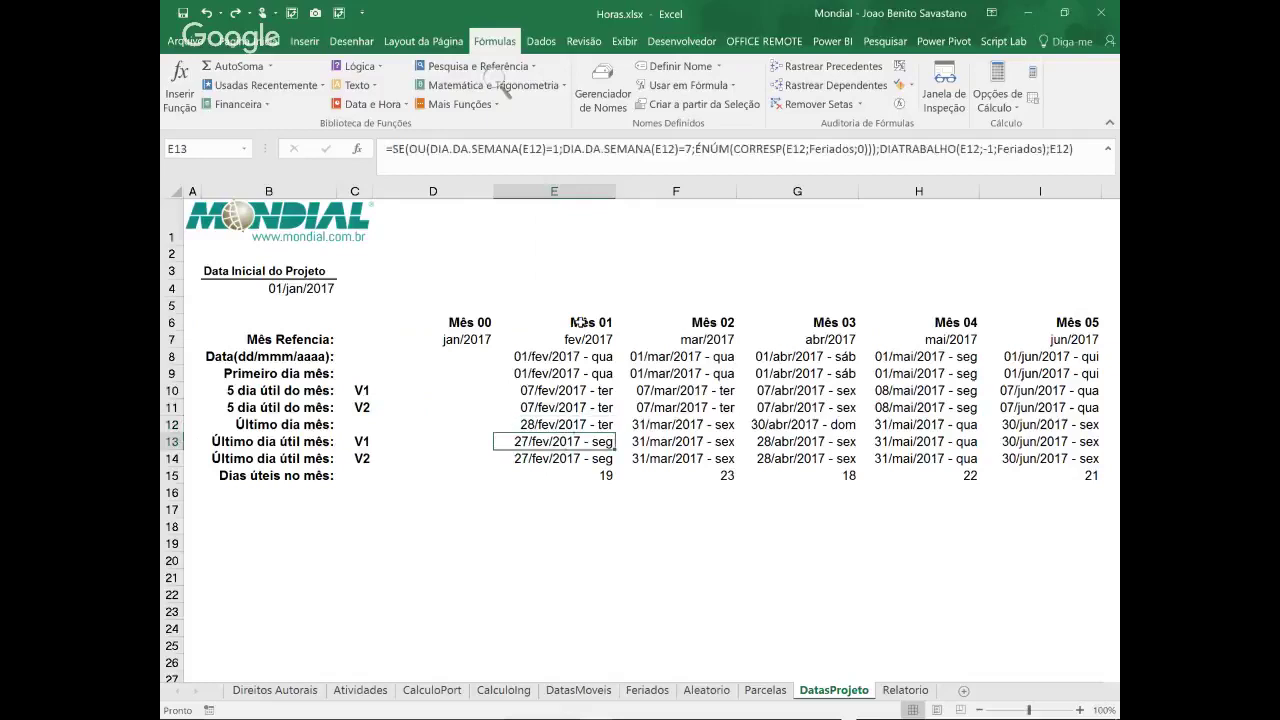
click(567, 458)
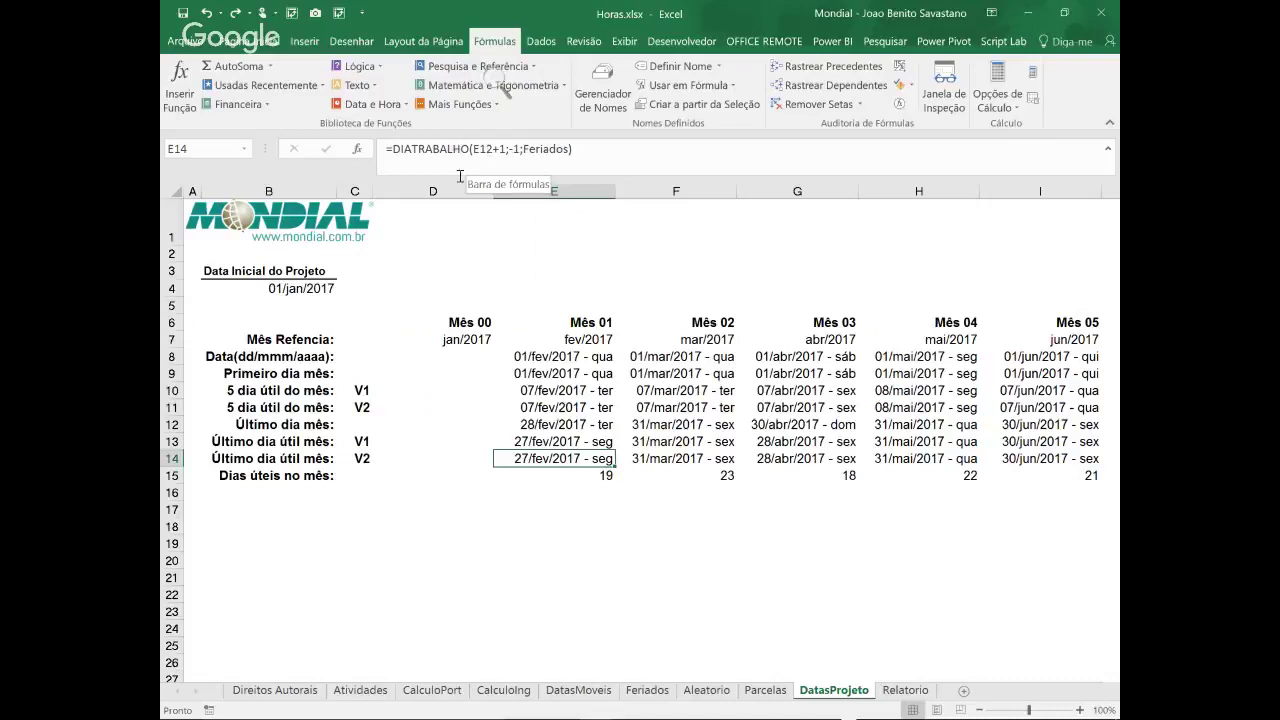
click(545, 424)
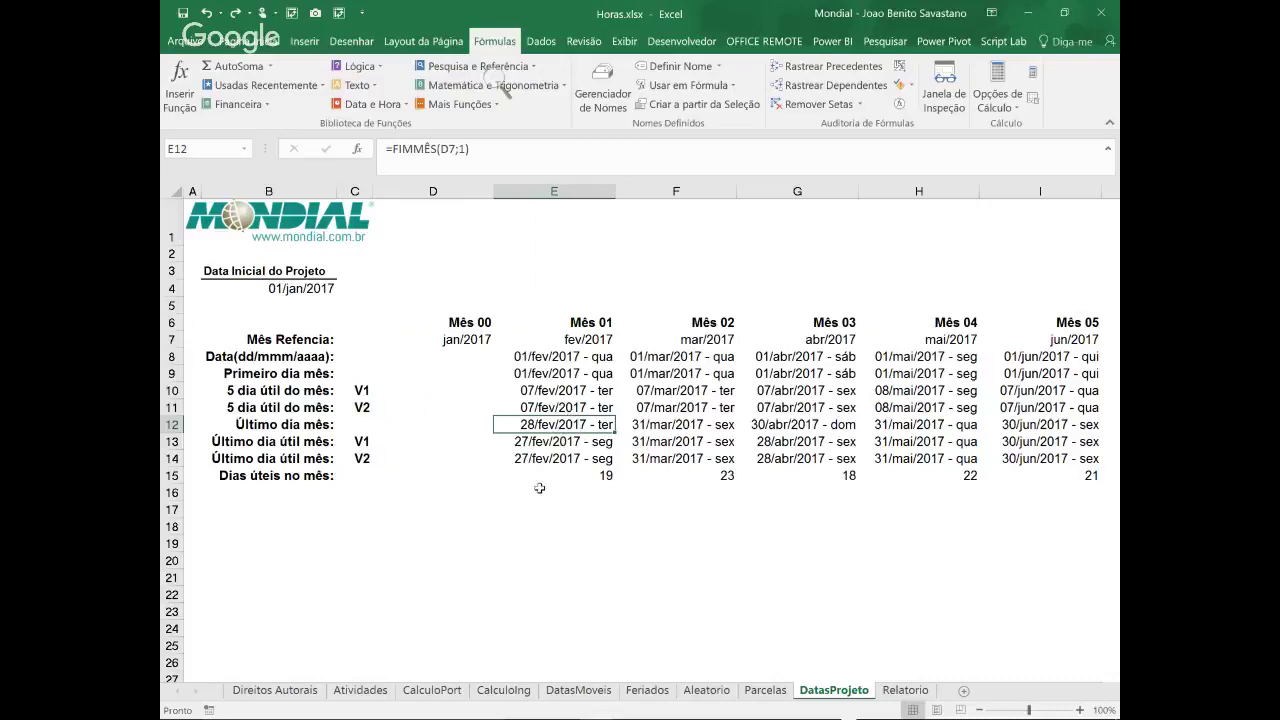
Check the 2017 holidays listed on the Feriados sheet against the Mês 01 last-working-day formulas in E13 and E14 of DatasProjeto
click(648, 691)
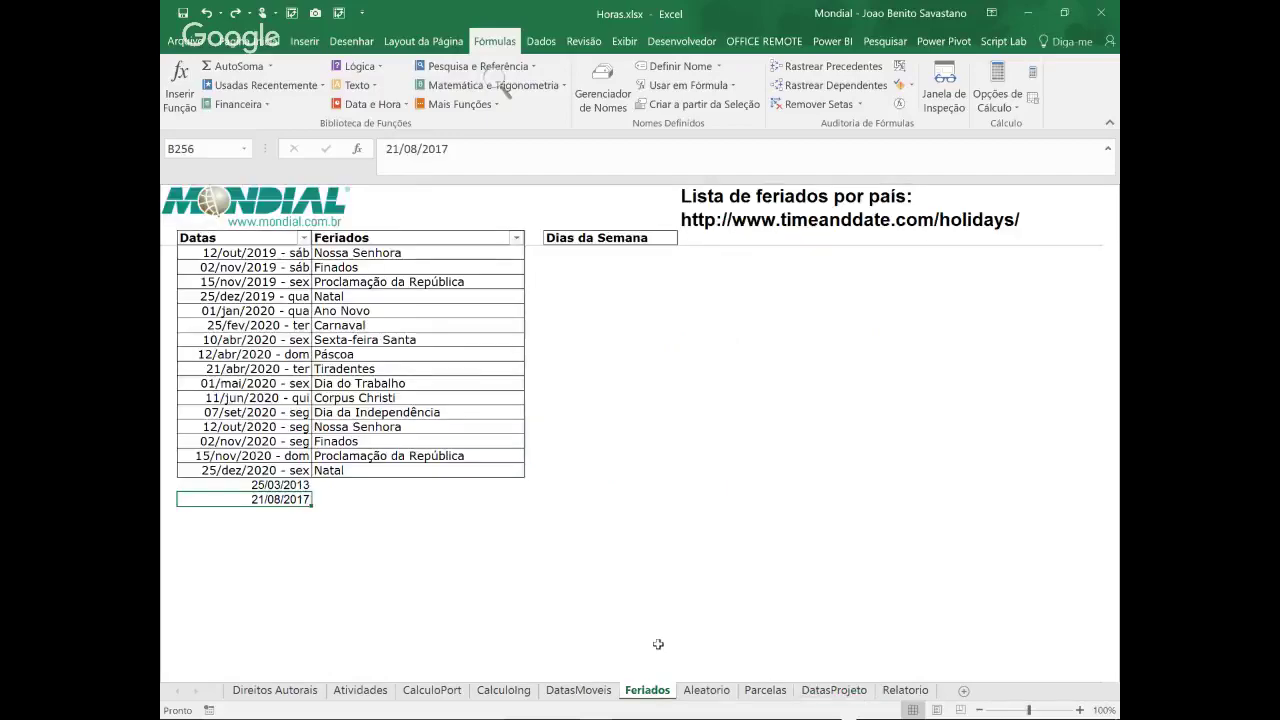
scroll(658, 644, up, 5)
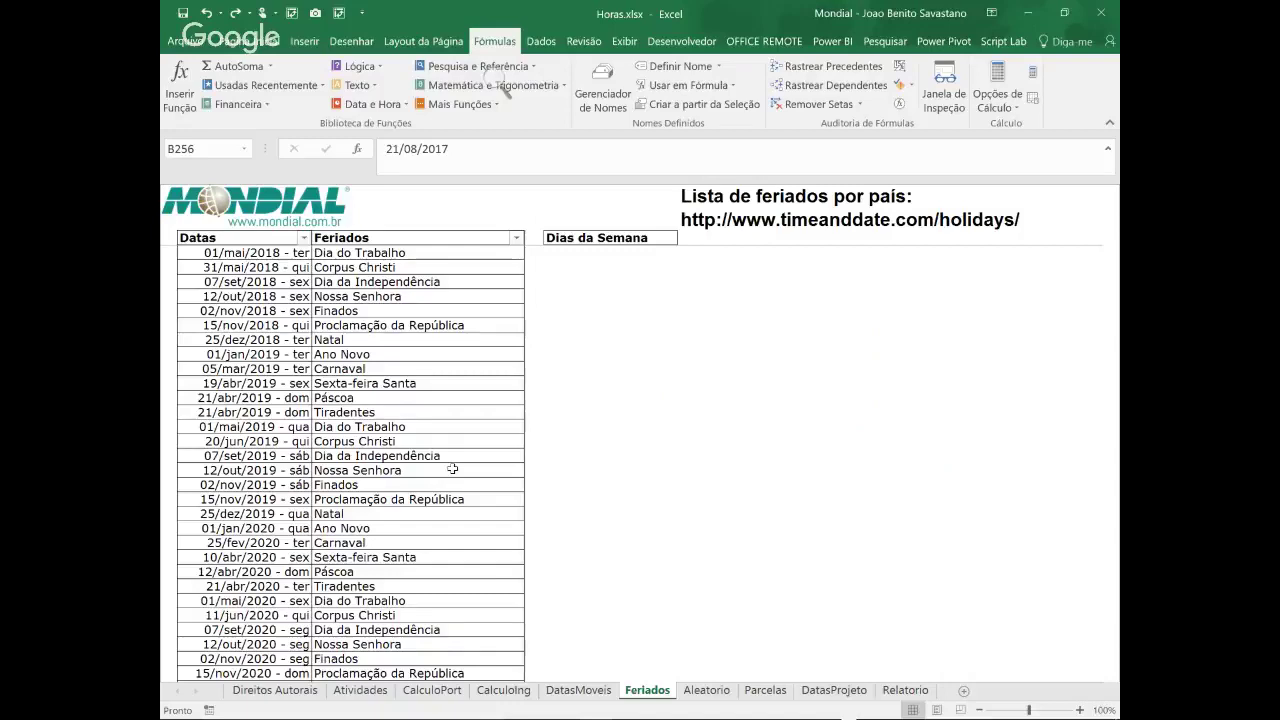
scroll(452, 469, up, 8)
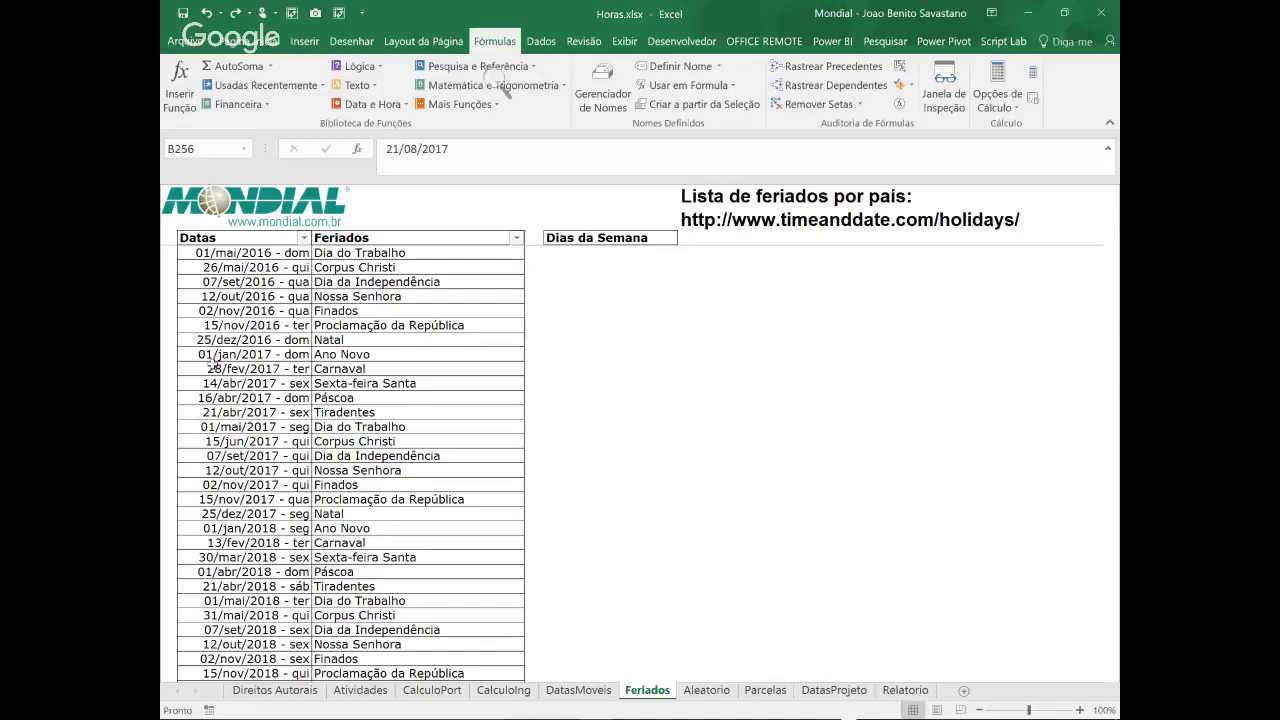
click(836, 692)
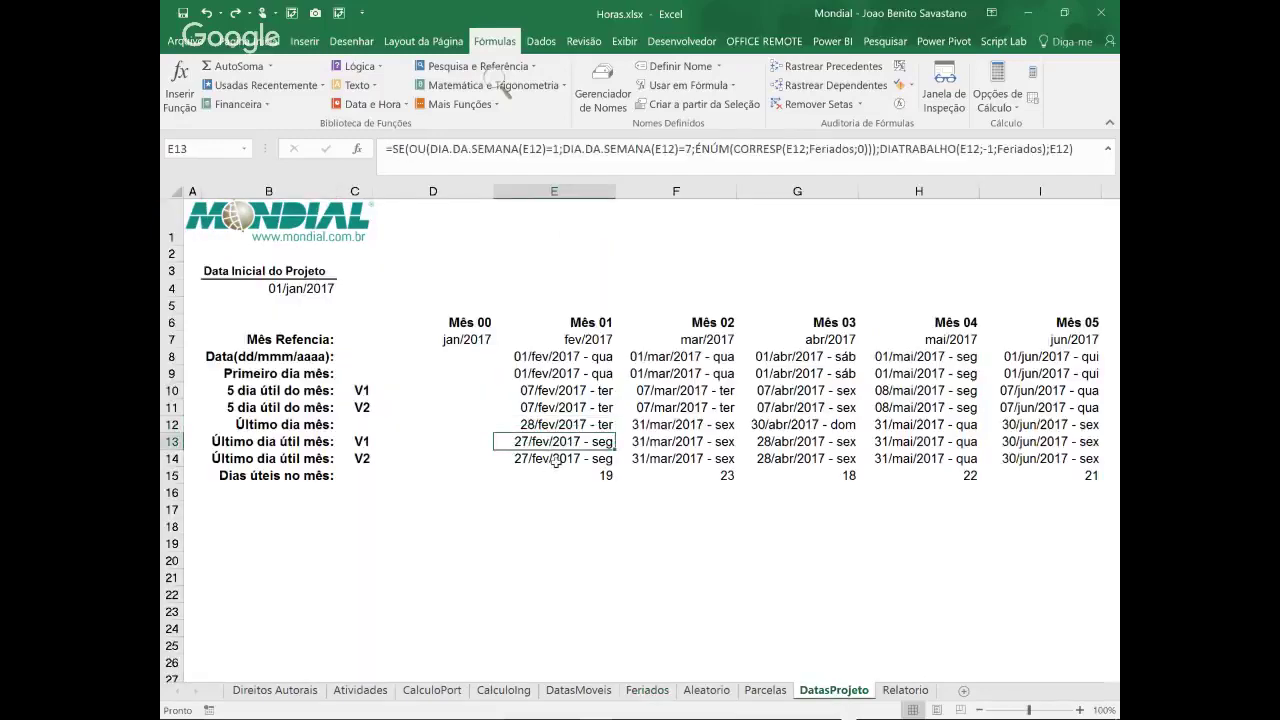
click(556, 460)
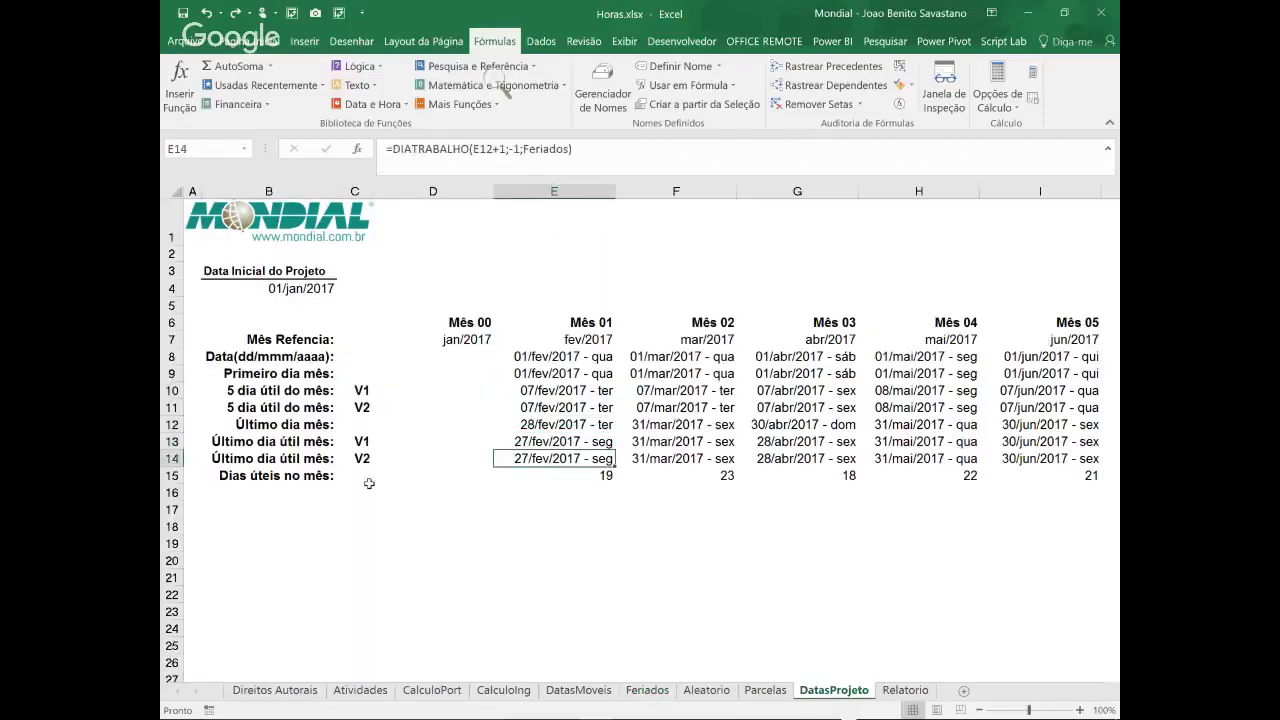
Examine the Mês 01 working-day count formula in E15 and compare the two fifth-working-day versions in E10 and E11, including the $B$11 reference
click(578, 479)
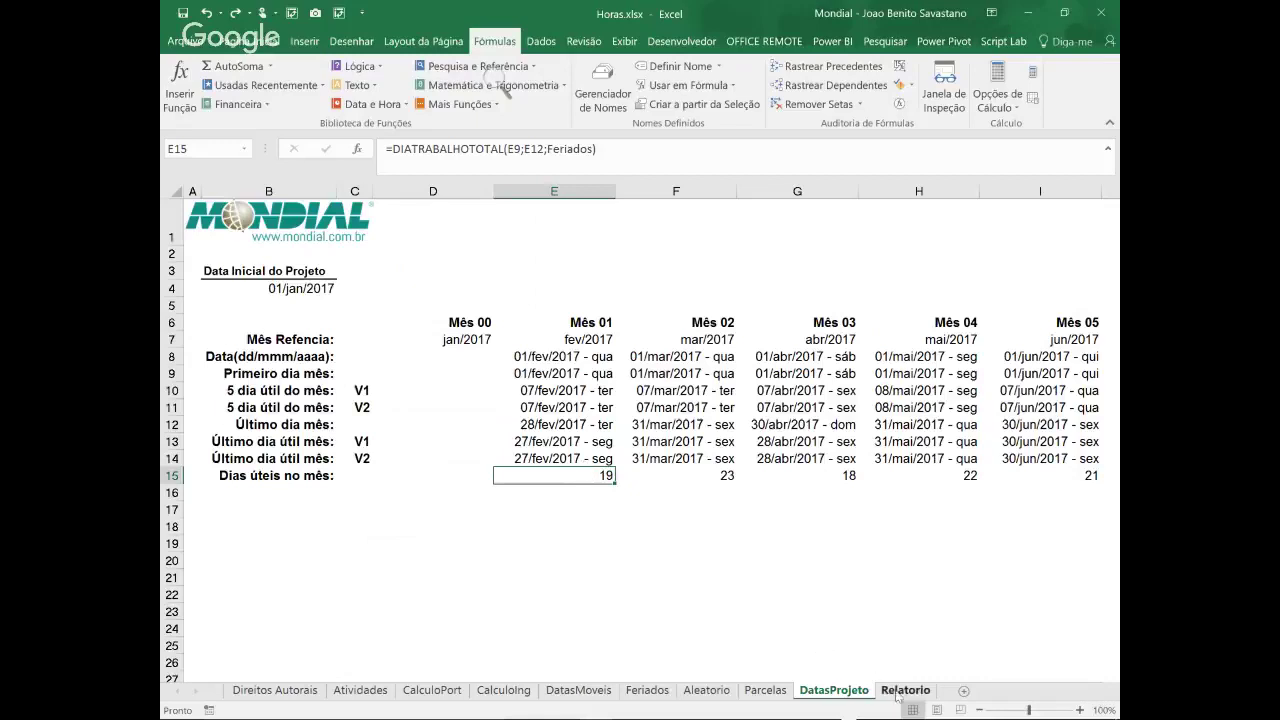
mouse_move(840, 716)
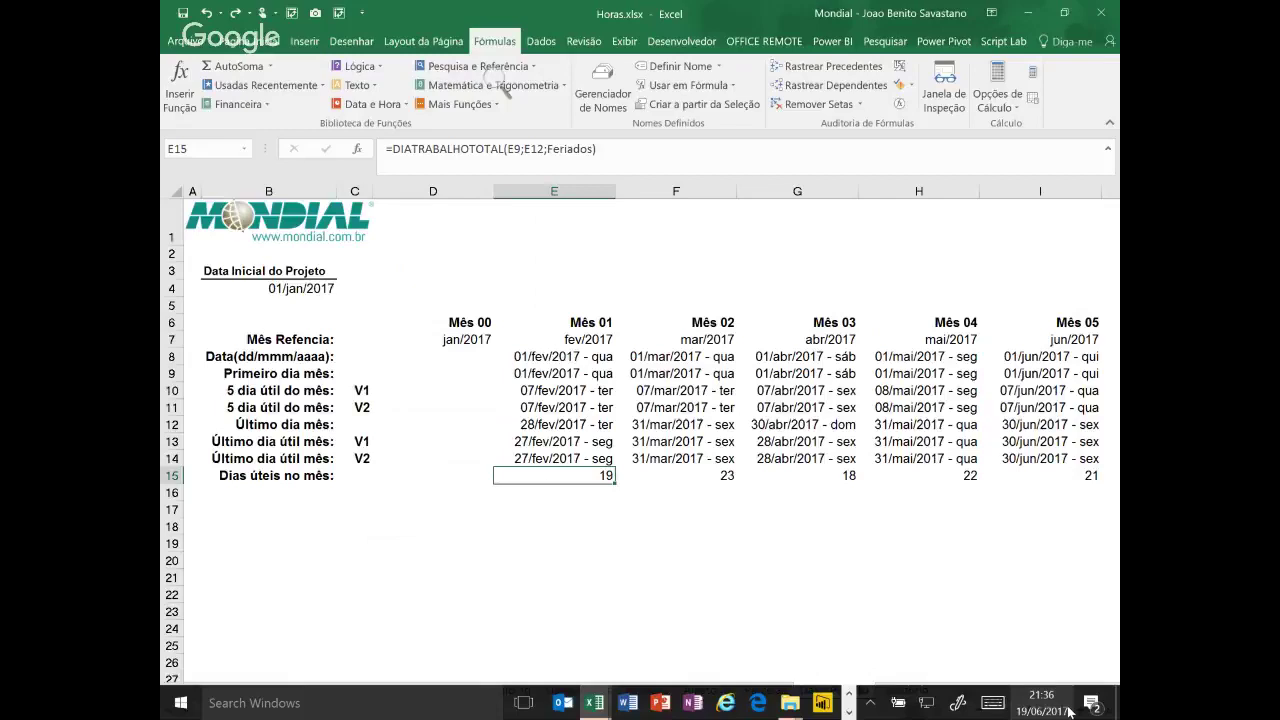
key(Up)
key(Up)
key(Up)
key(Up)
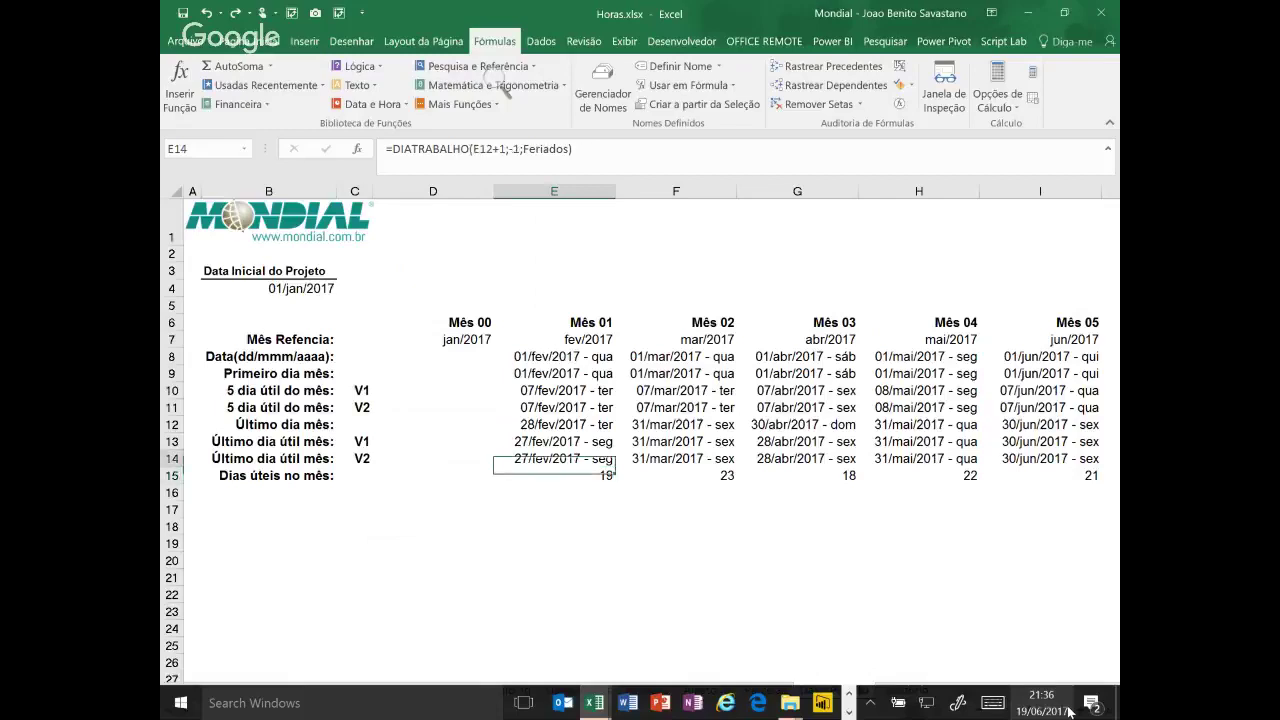
key(Up)
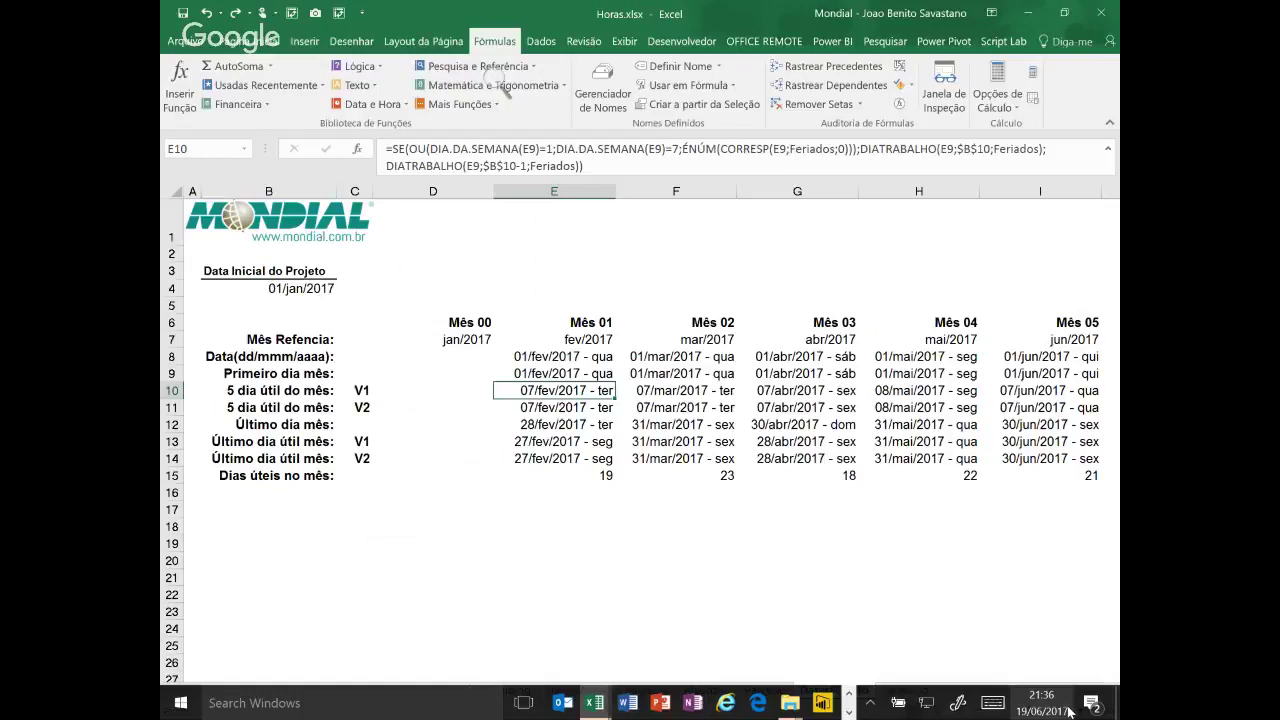
key(Down)
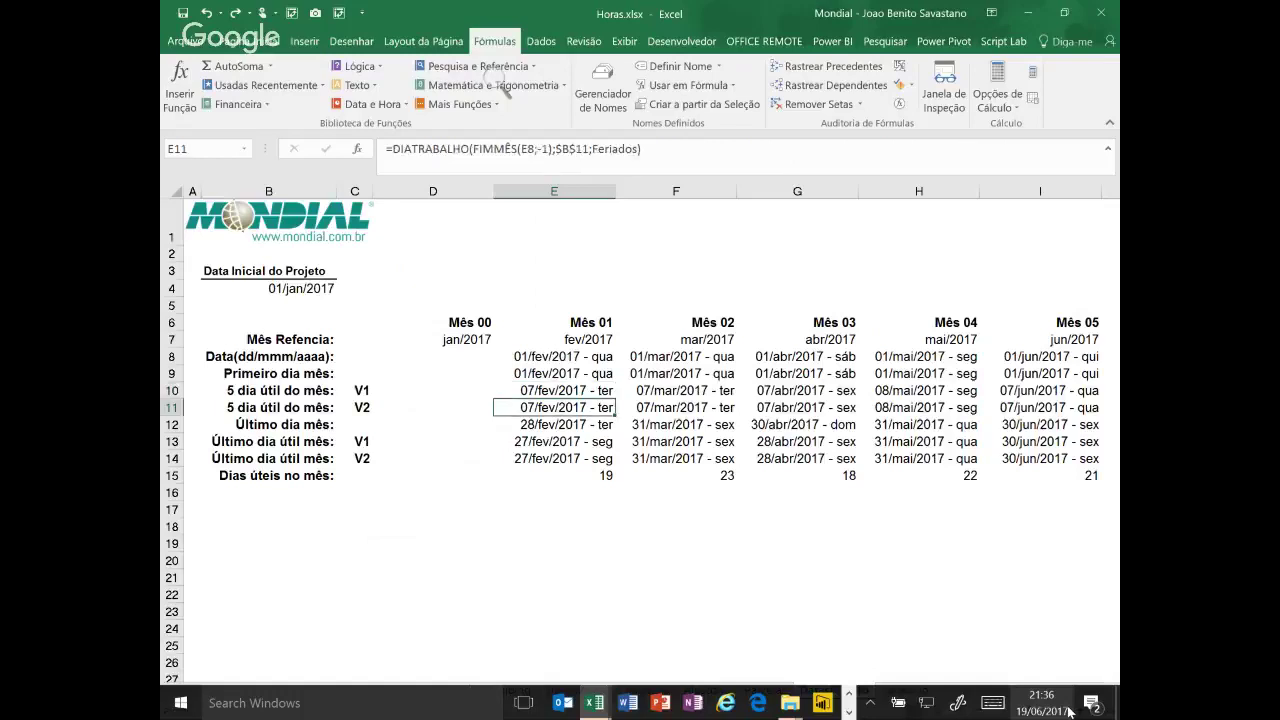
key(Up)
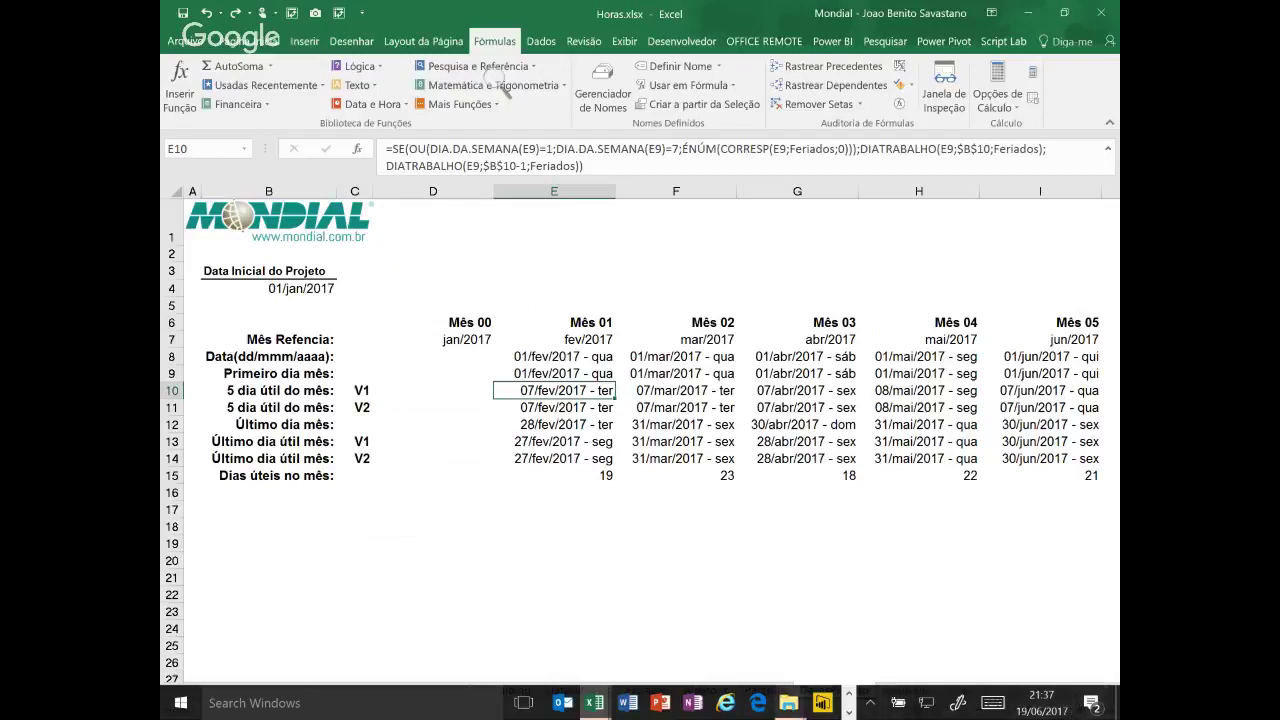
click(562, 407)
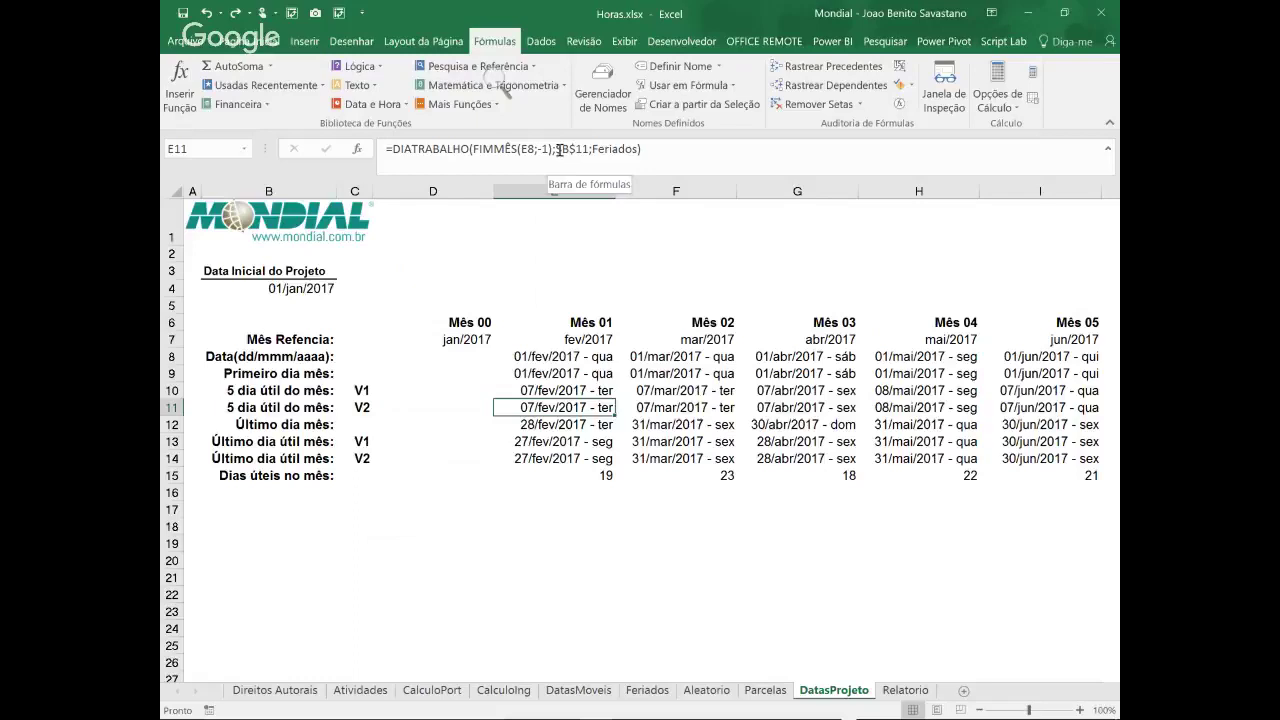
drag(559, 149, 590, 149)
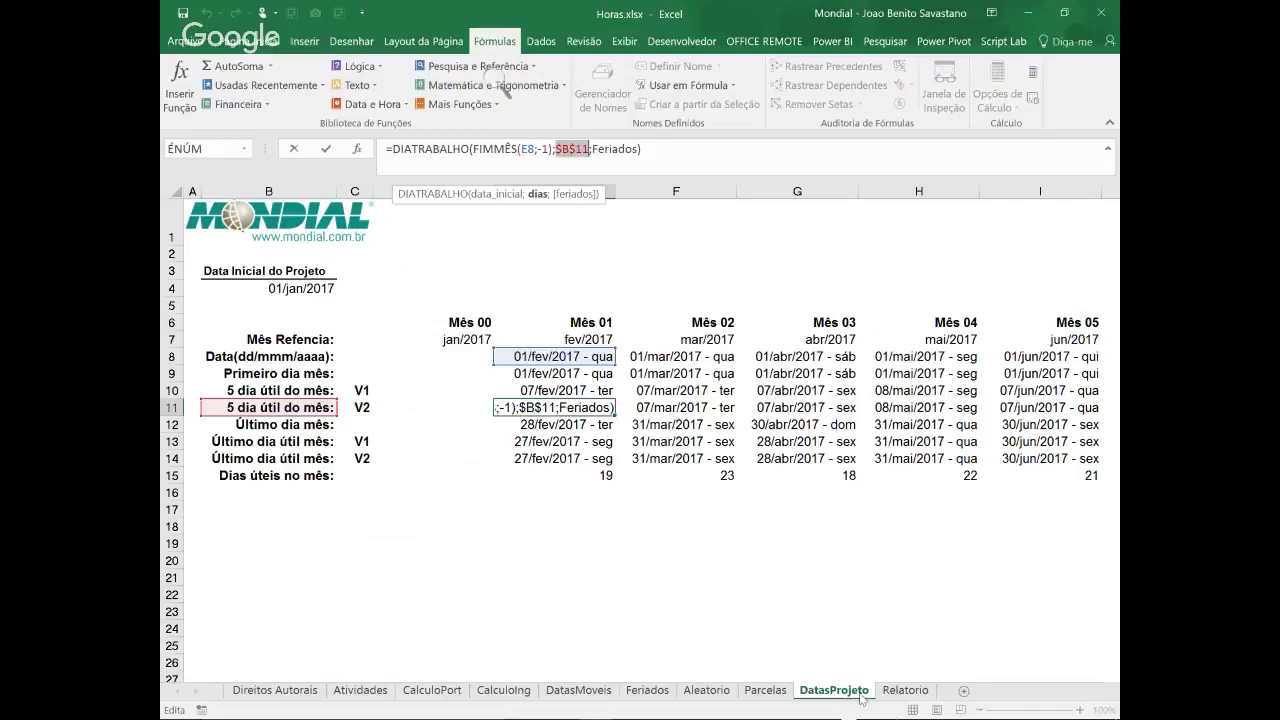
Open the text file ImportacaoVendasUSA.txt from the recent files
mouse_move(850, 716)
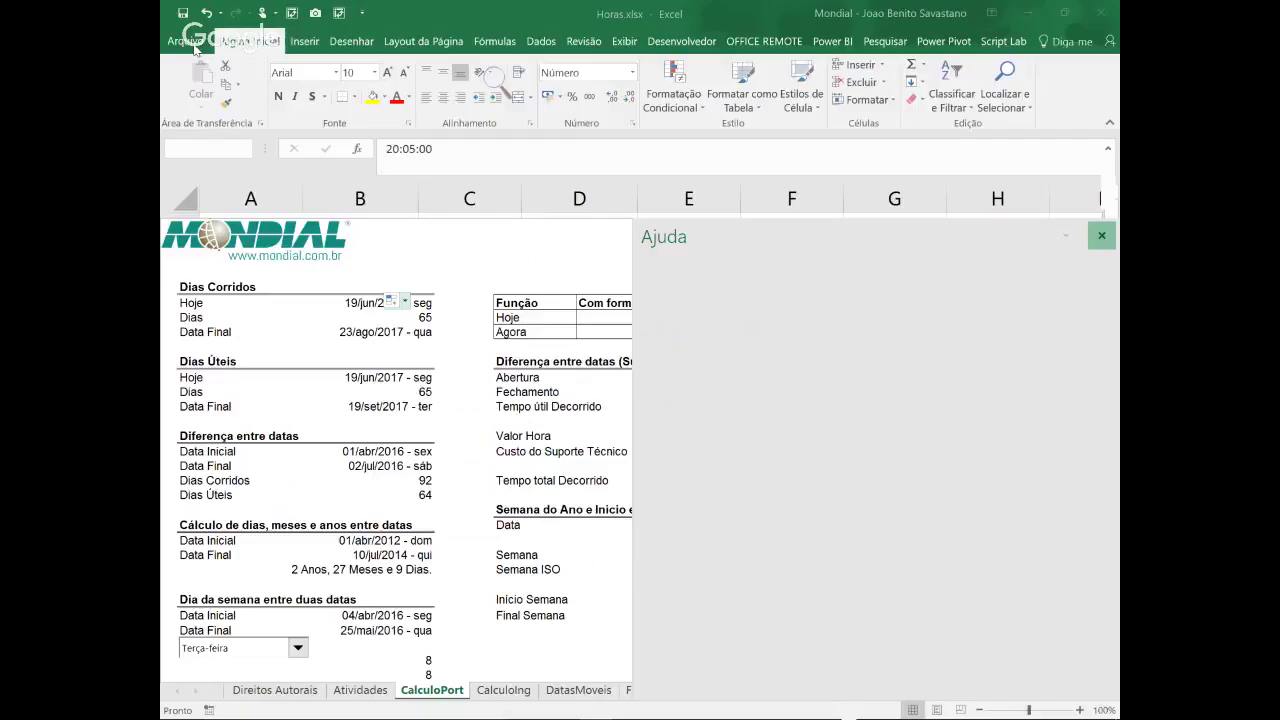
click(193, 45)
click(191, 153)
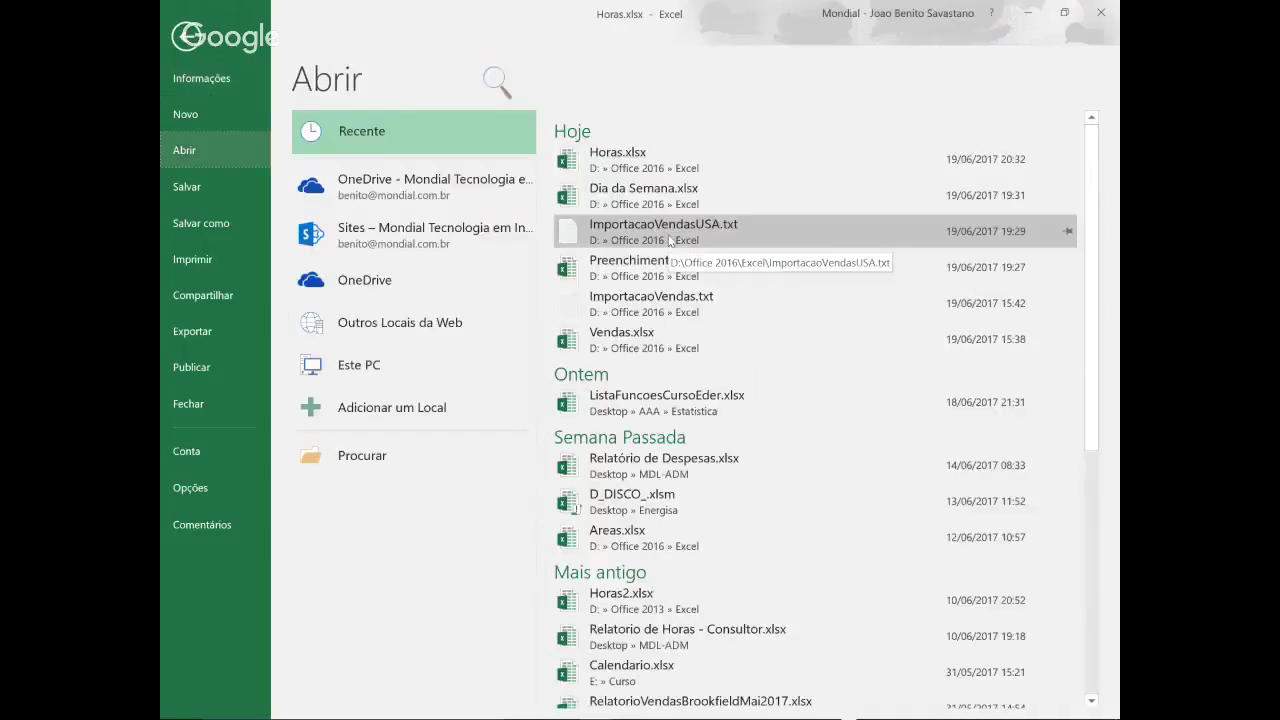
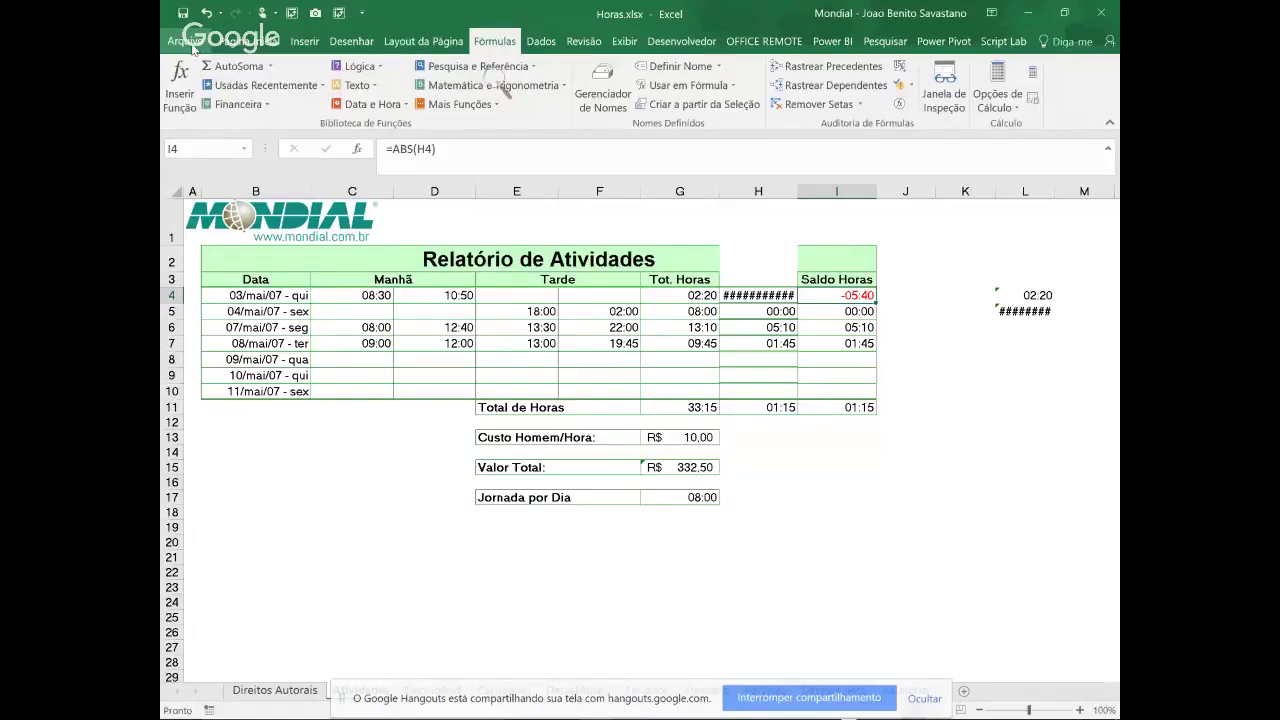
click(185, 41)
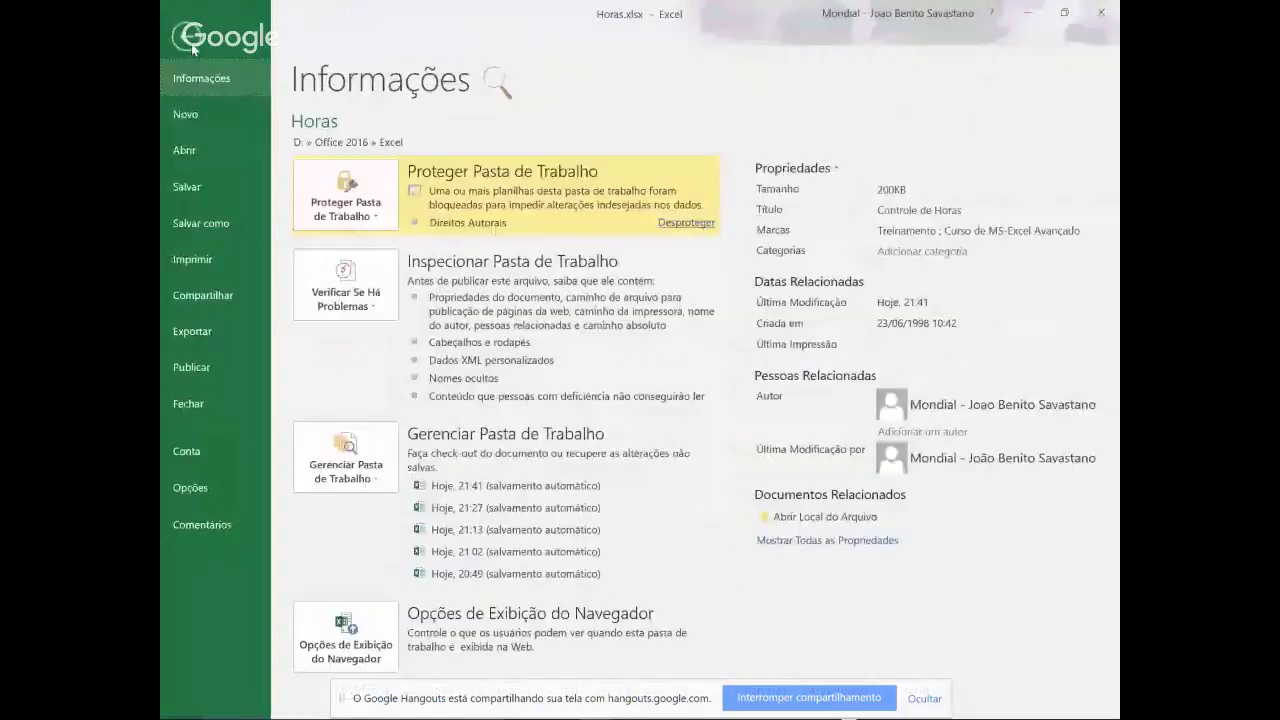
click(190, 151)
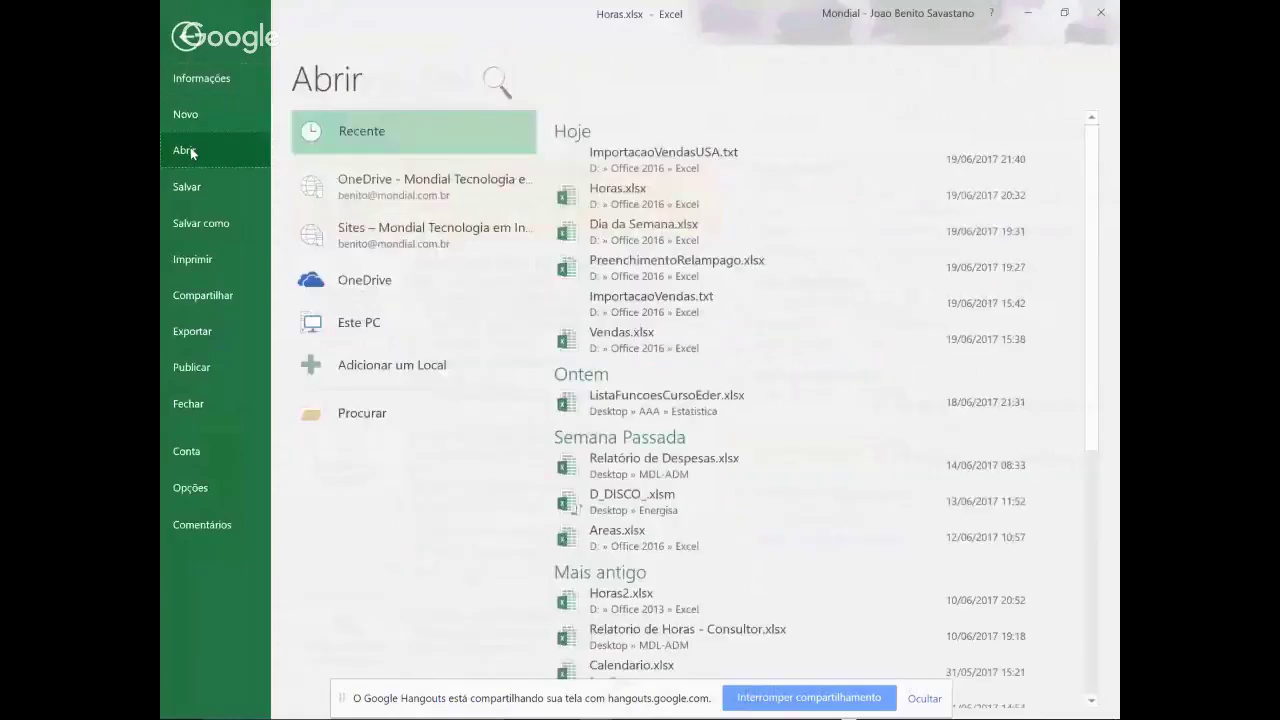
click(695, 155)
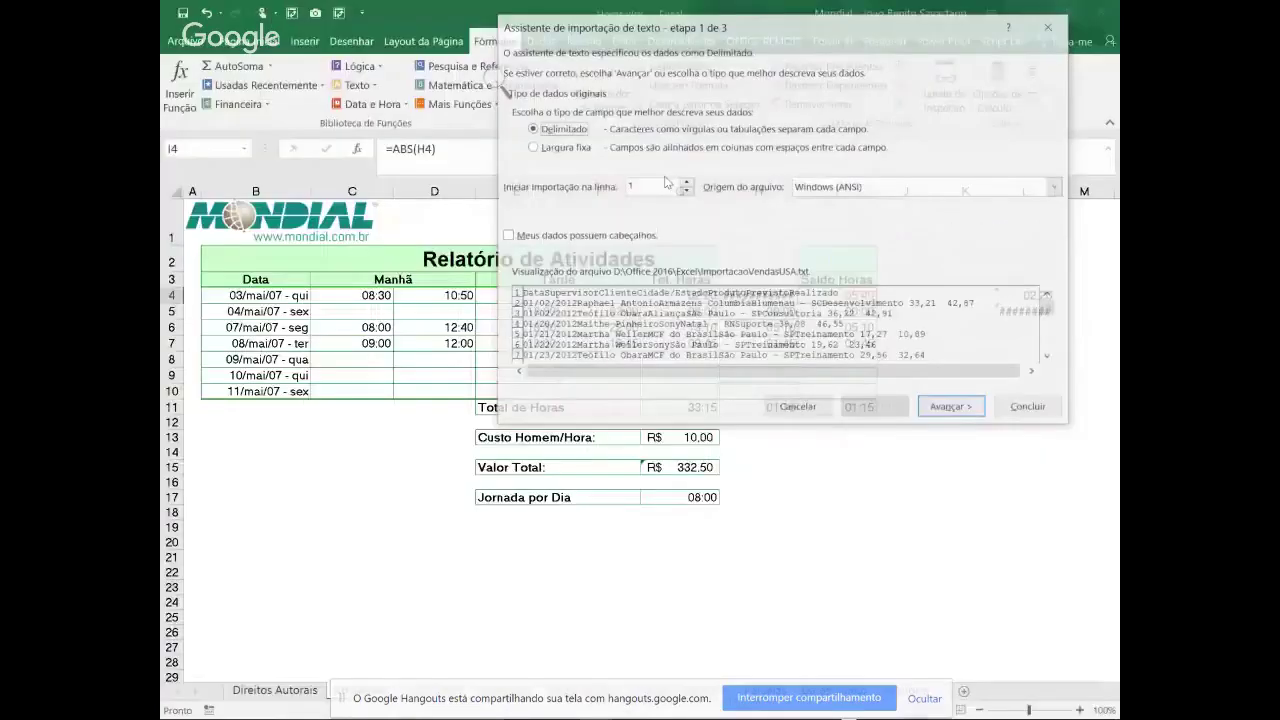
Import the text as tab-delimited data with the first column, Data, read as dates in MDA order
click(951, 410)
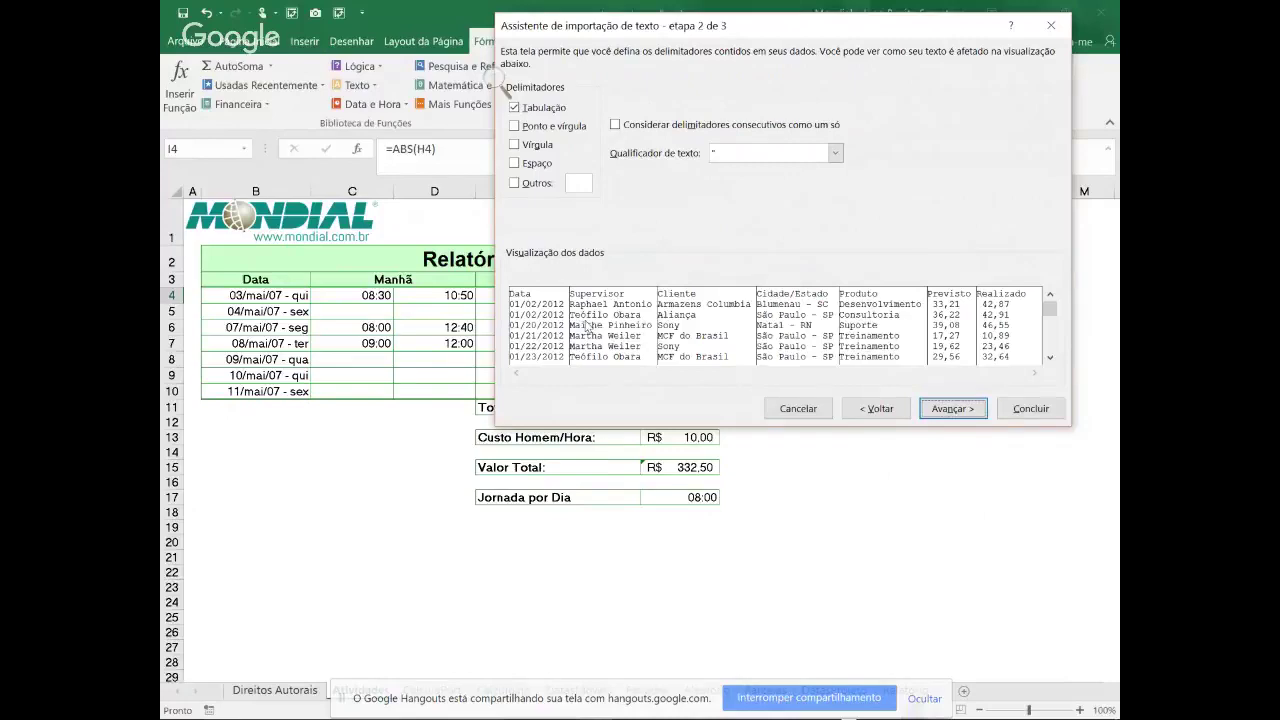
click(960, 410)
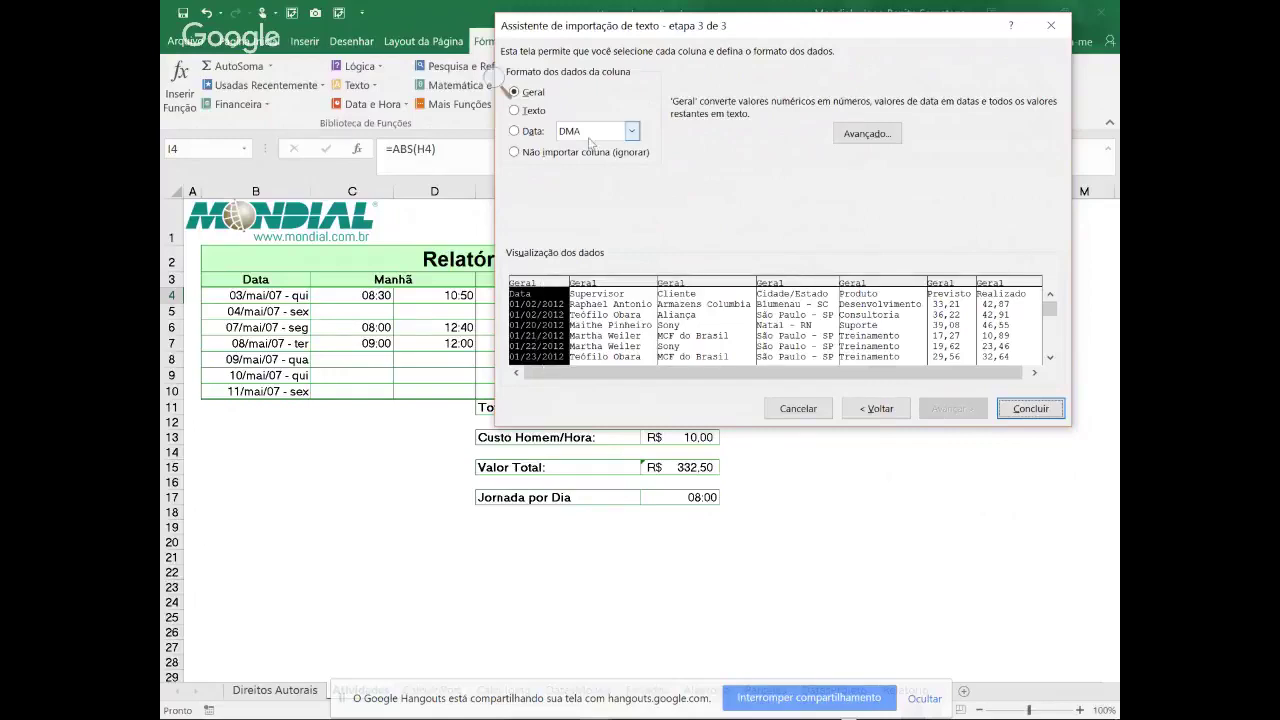
click(630, 133)
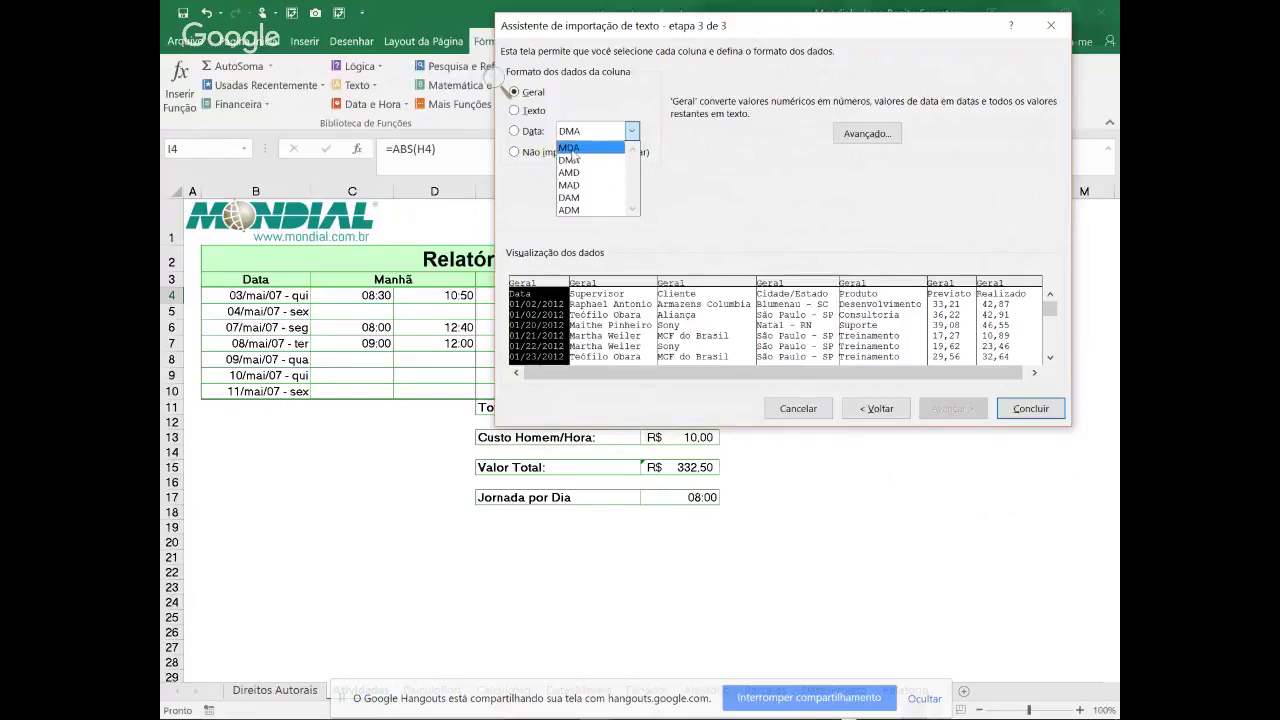
click(573, 149)
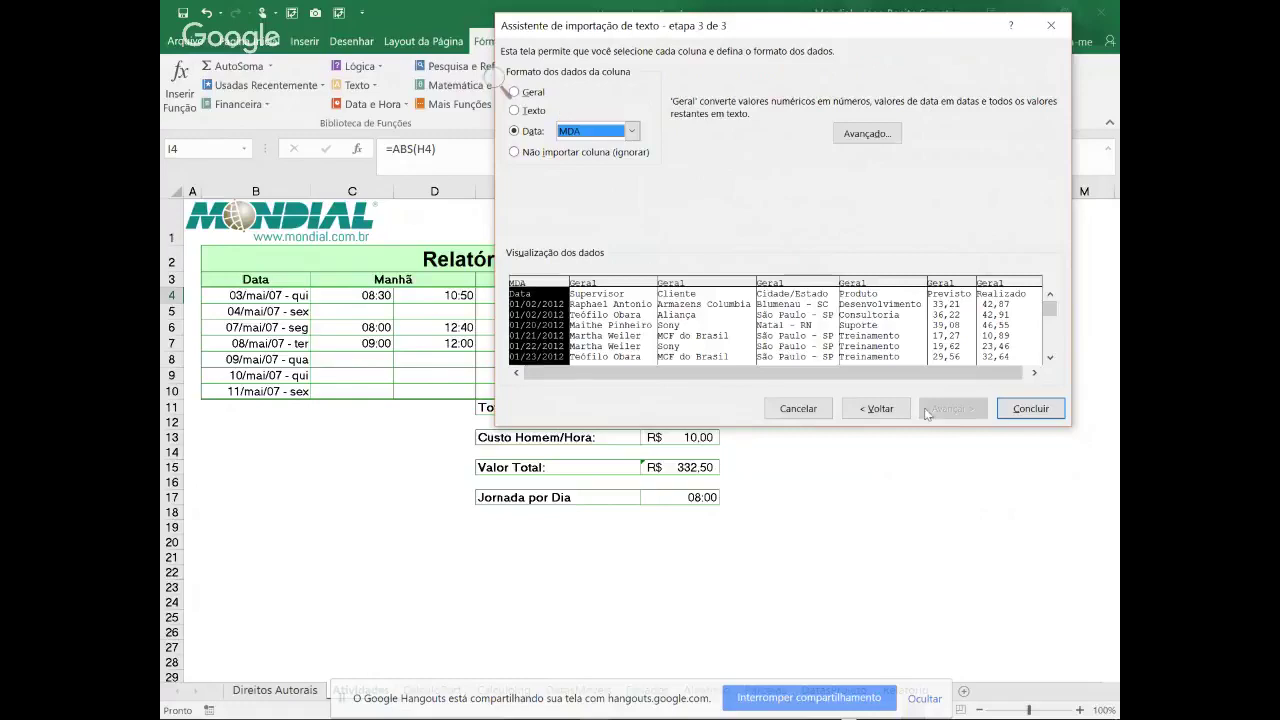
click(1037, 413)
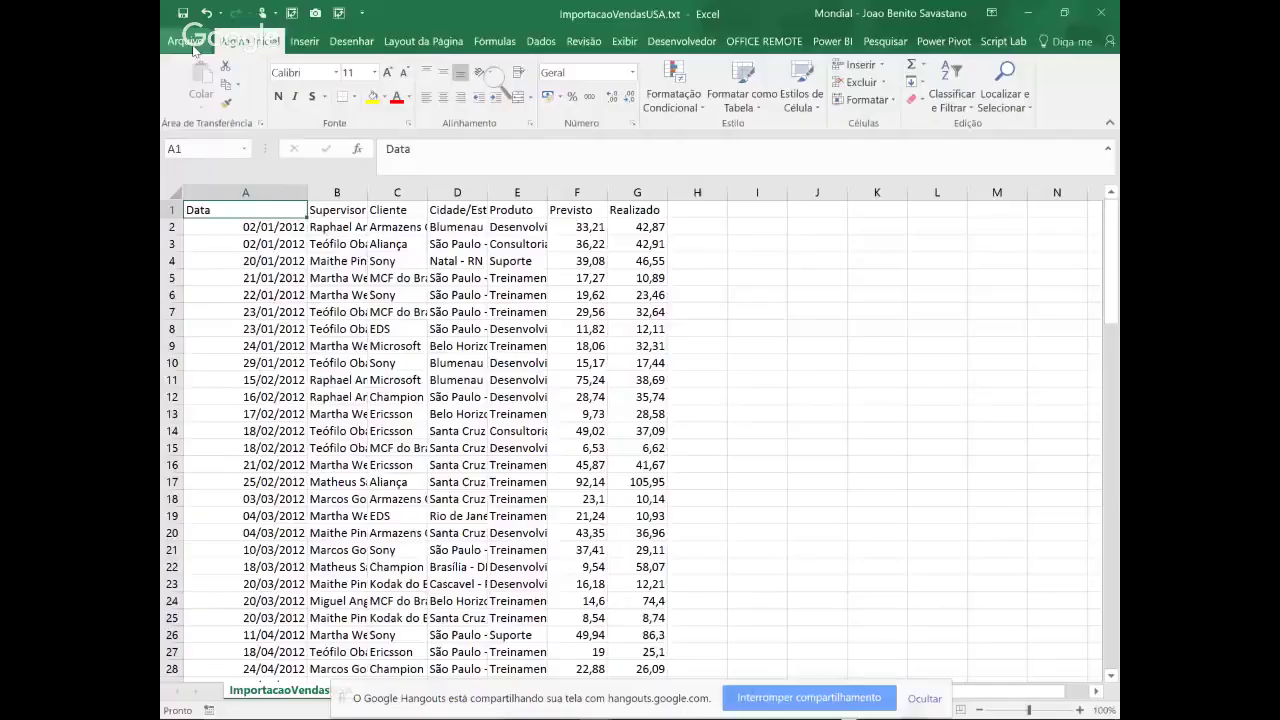
Open the recent workbook PreenchimentoRelampago.xlsx and go to the sheet that splits dates into Ano, Mês and Dia
click(180, 30)
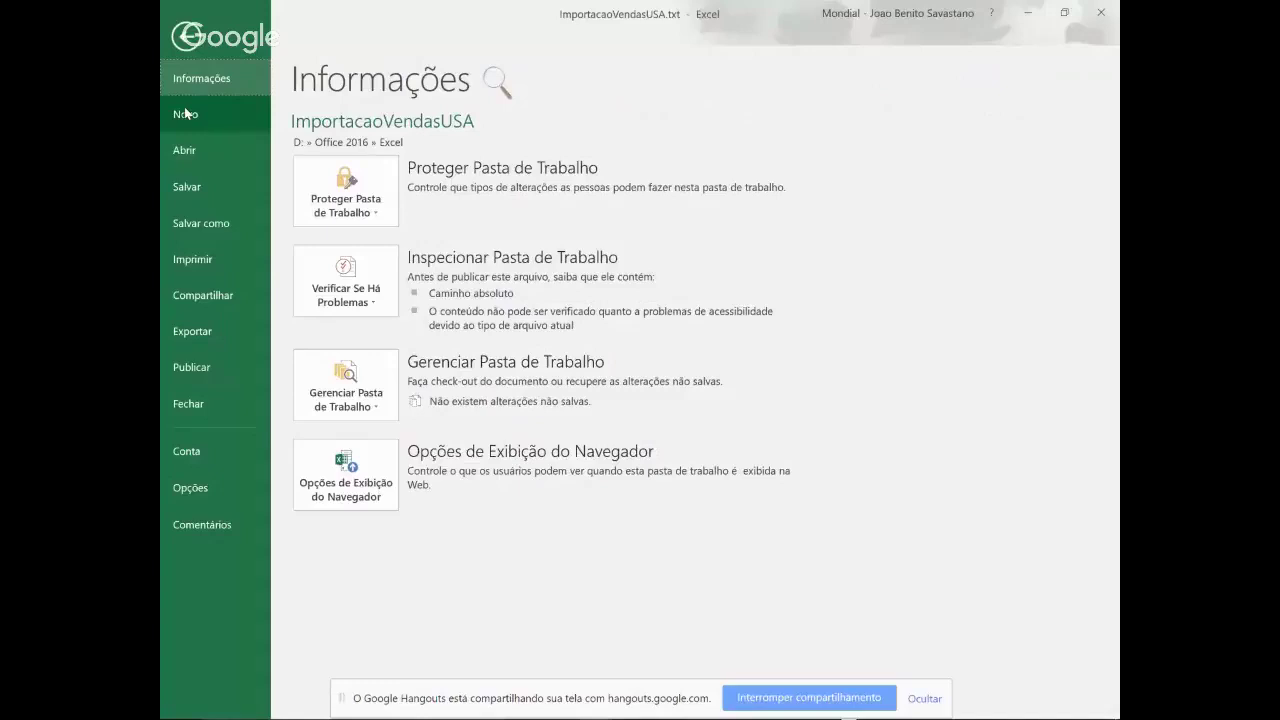
click(183, 150)
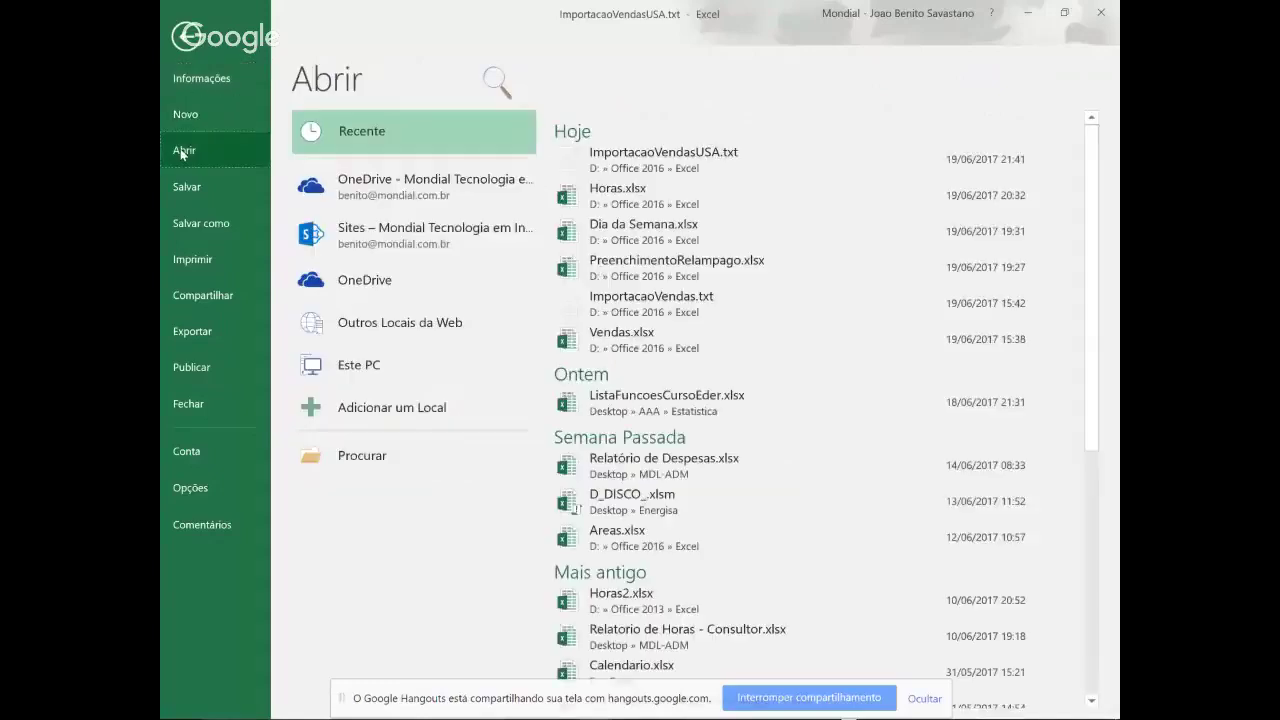
click(640, 266)
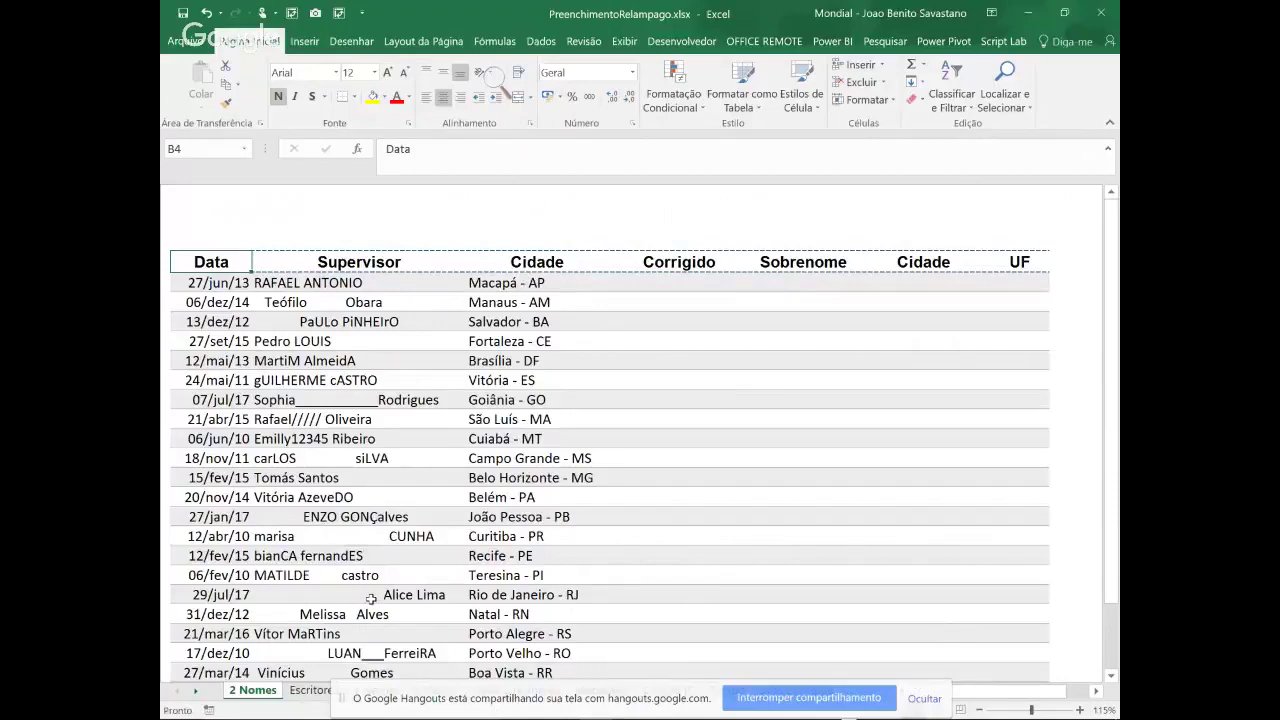
scroll(371, 599, down, 8)
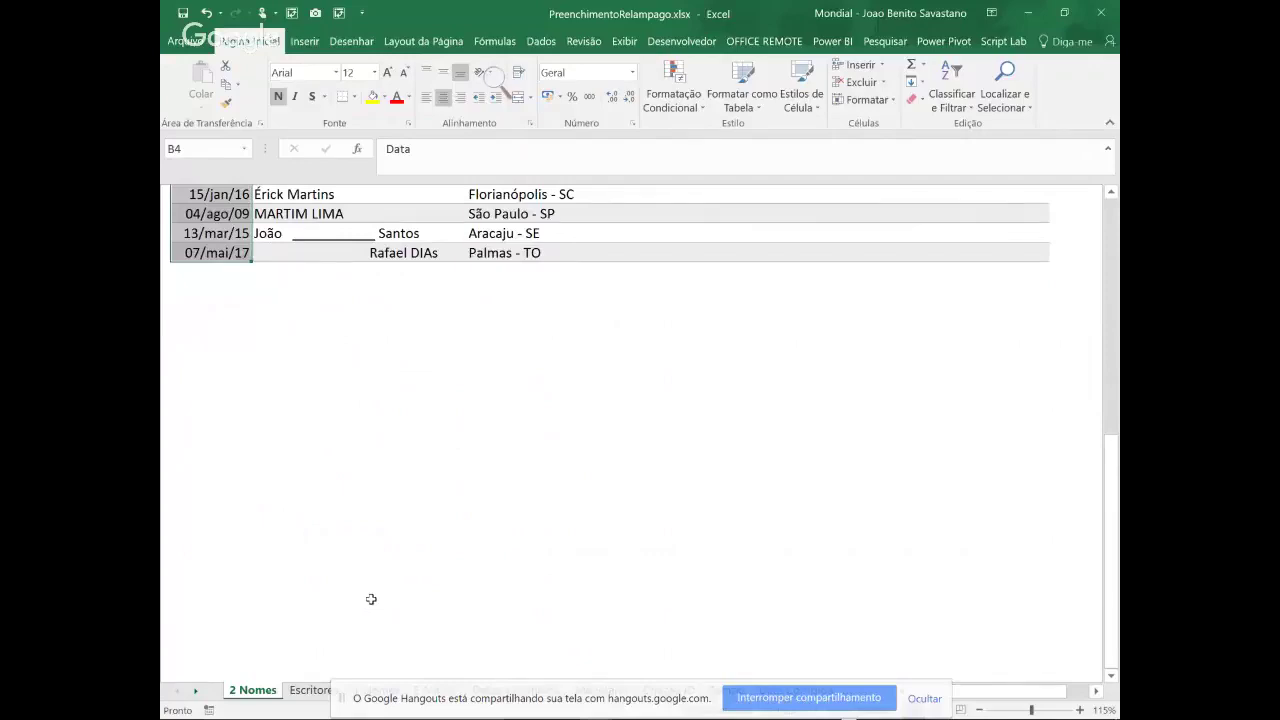
key(ctrl+Home)
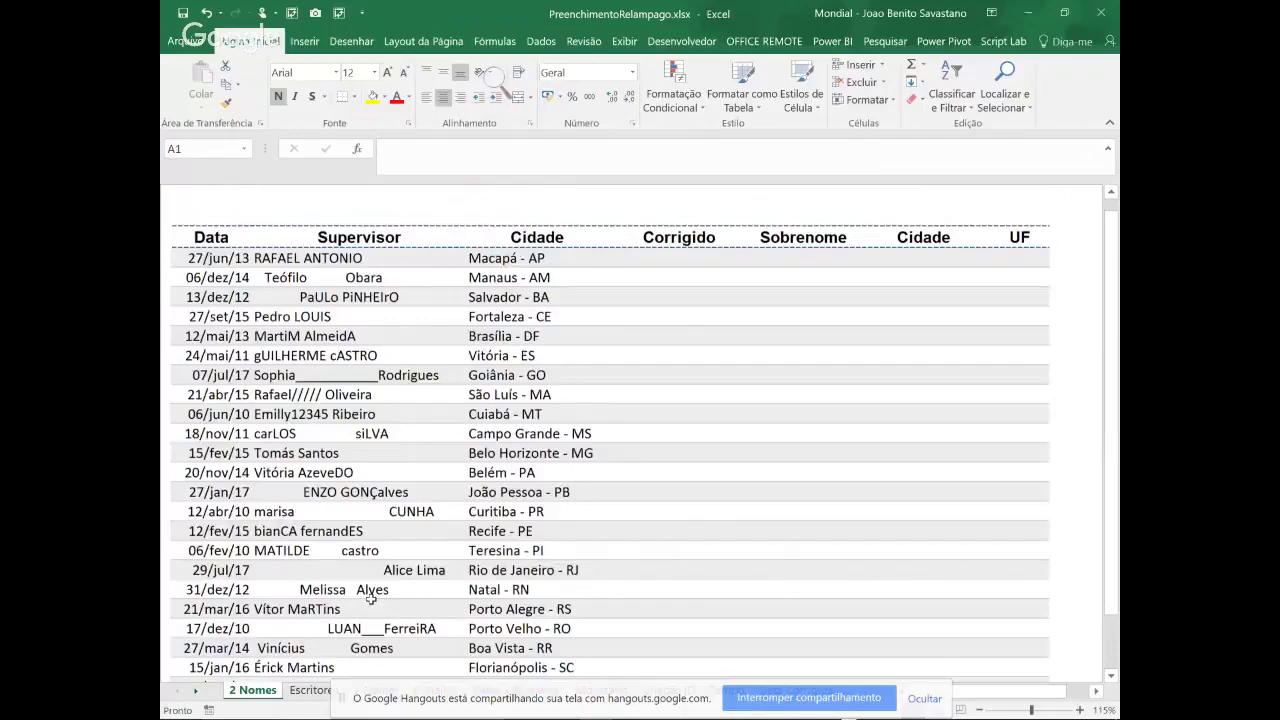
key(ctrl+Page_Down)
key(ctrl+Page_Down)
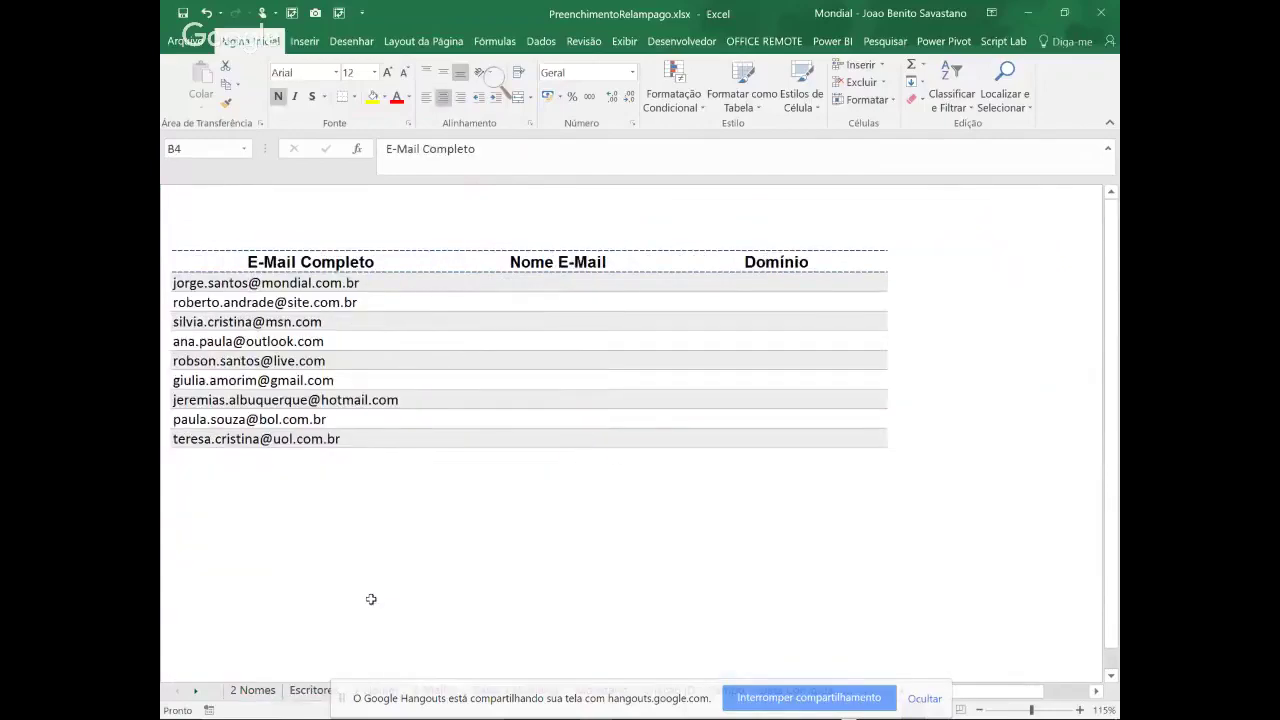
key(ctrl+Page_Down)
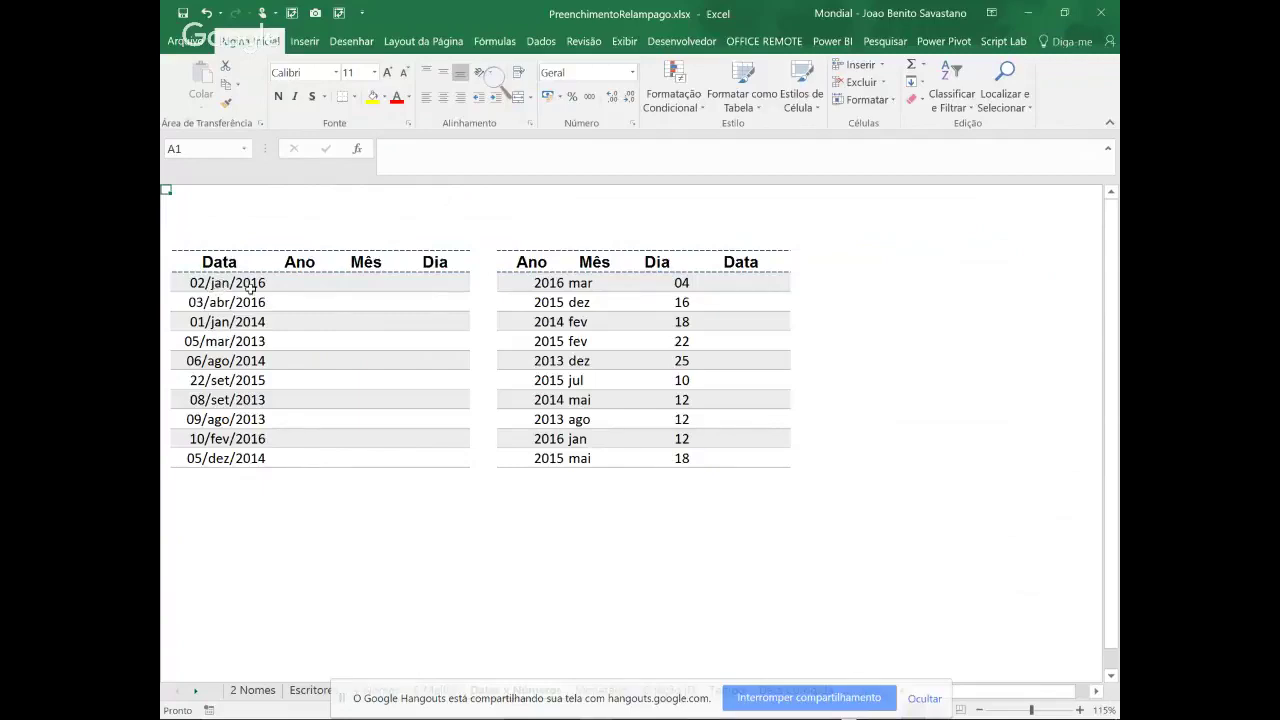
Enter 2016 in C5 and Flash Fill the Ano column with the years of the dates
click(308, 280)
text(201)
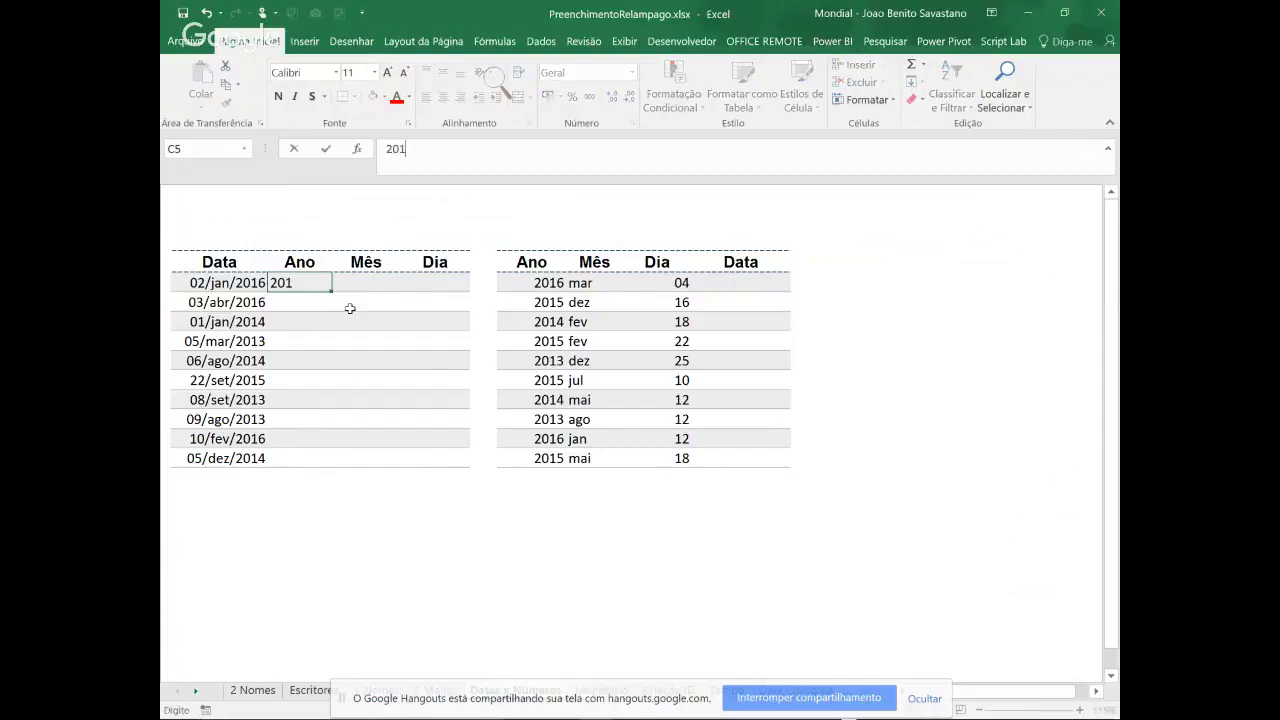
text(6)
key(ctrl+Return)
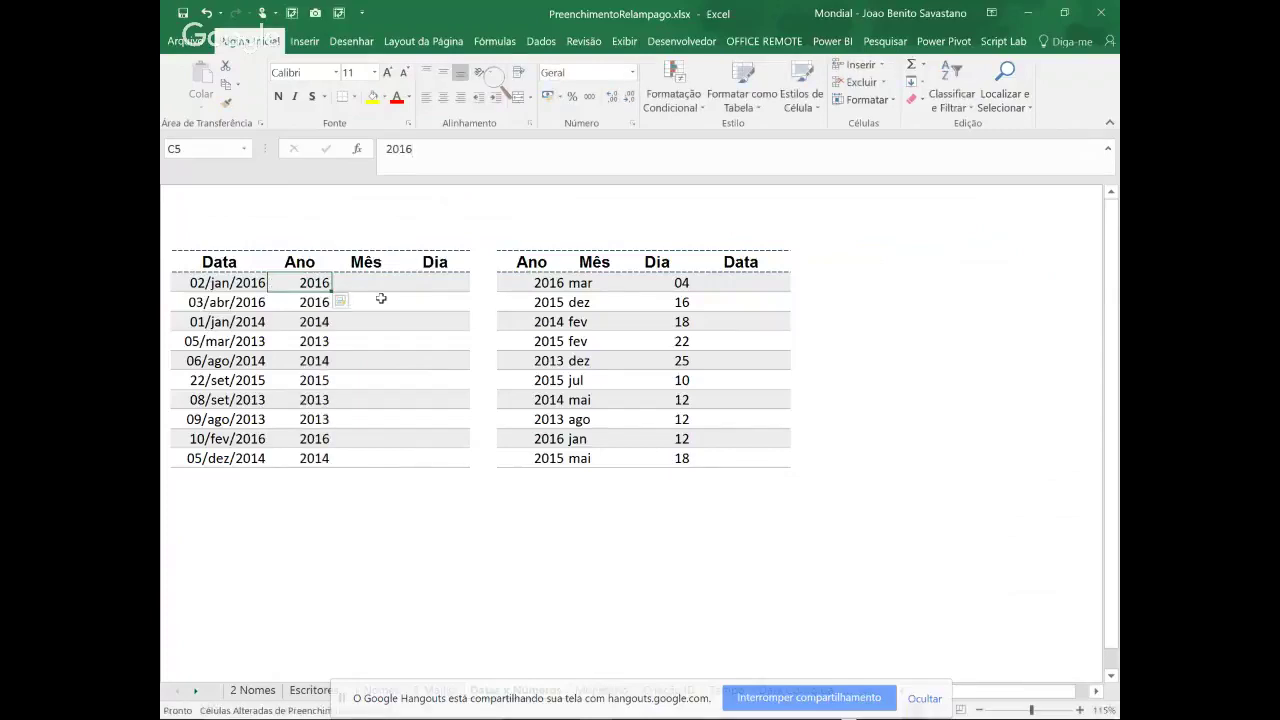
Enter jan in D5 and Flash Fill the Mês column with the abbreviated months of the dates
click(370, 285)
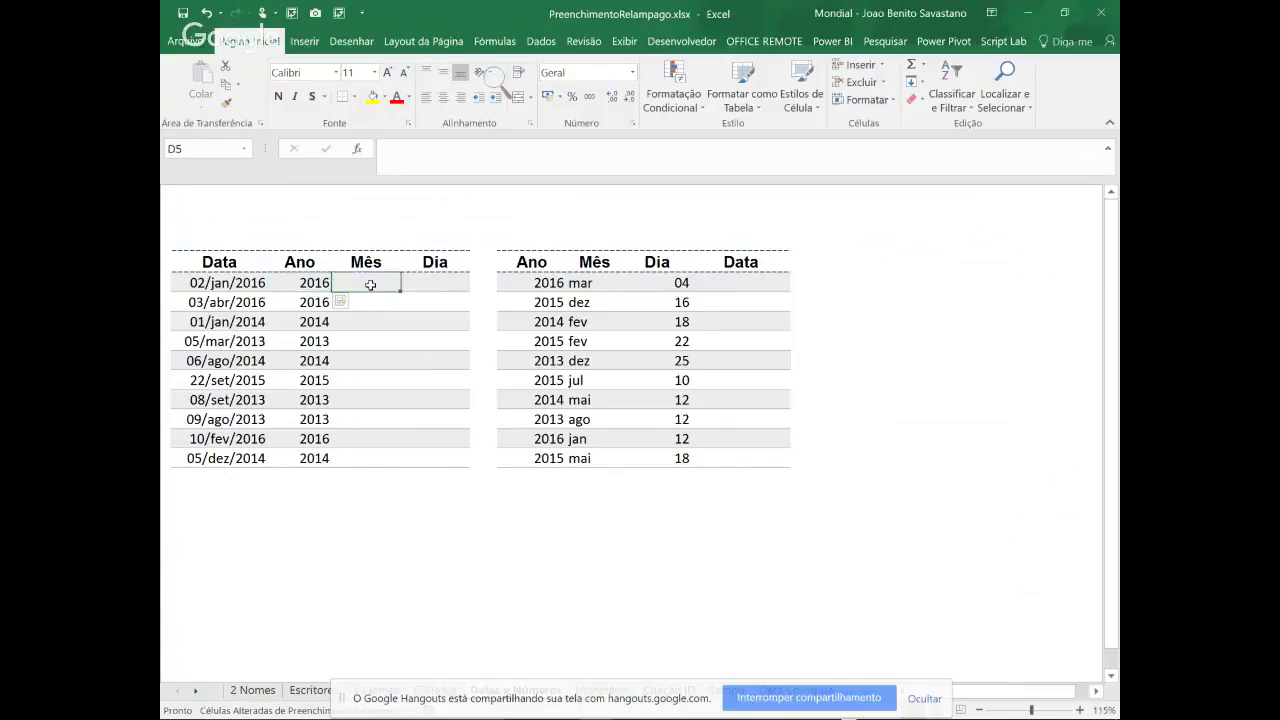
text(jan)
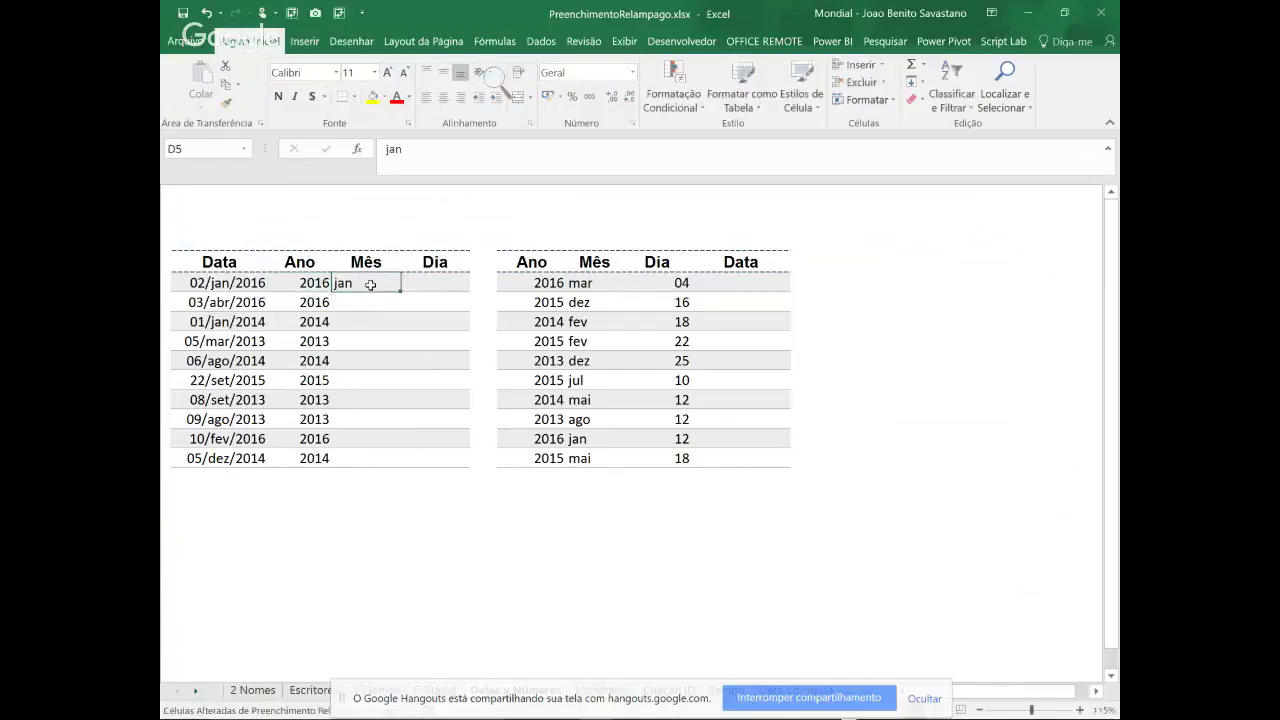
key(ctrl+e)
key(Tab)
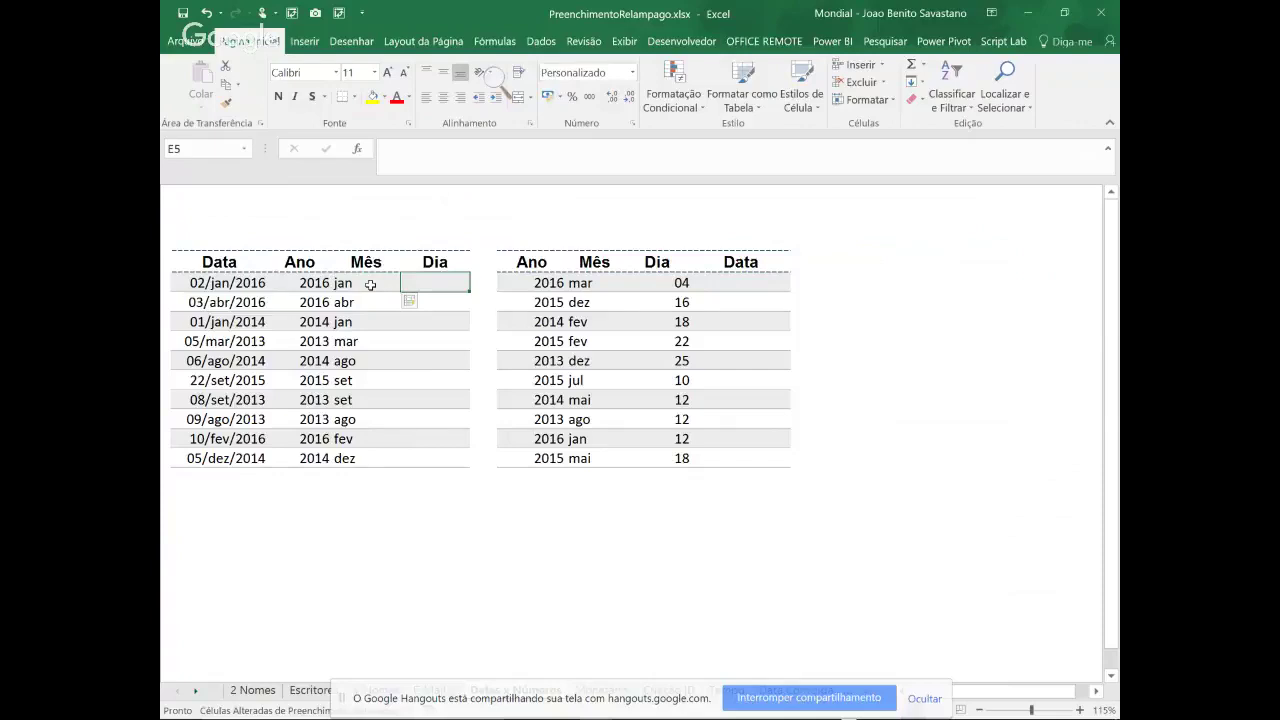
Enter 02 in E5 and Flash Fill the Dia column with the days of the dates
text(02)
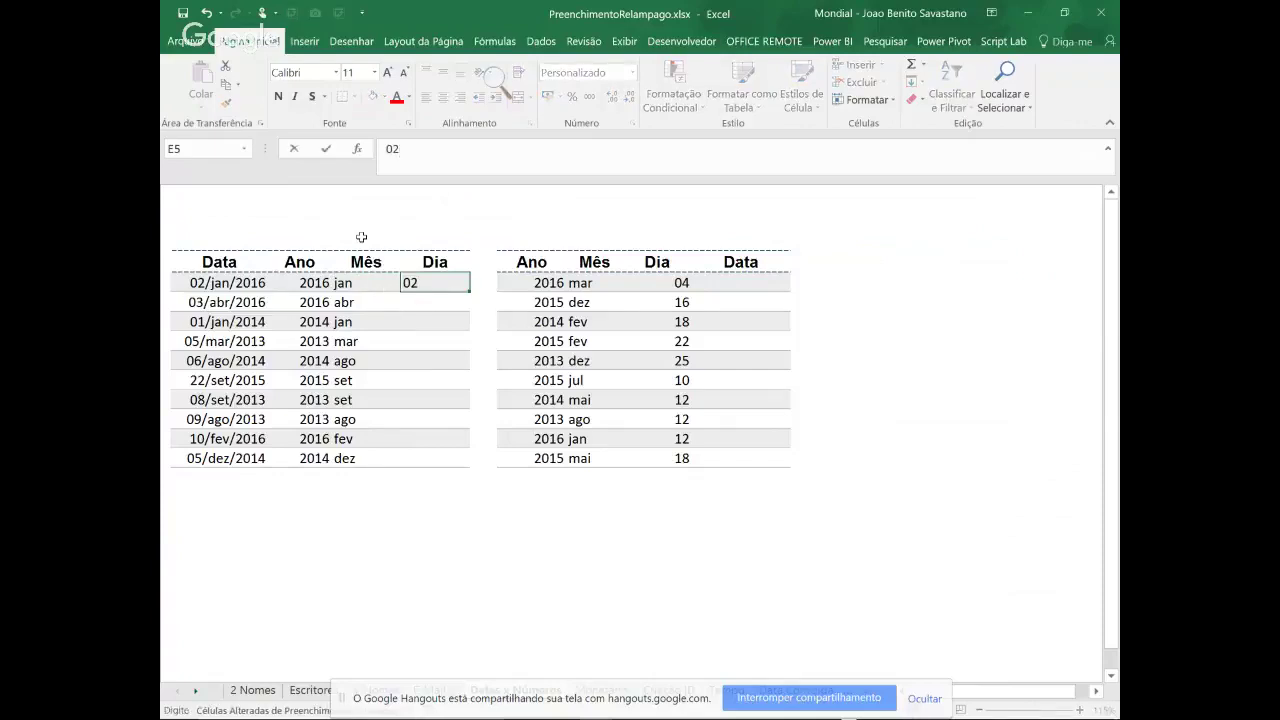
key(ctrl+Return)
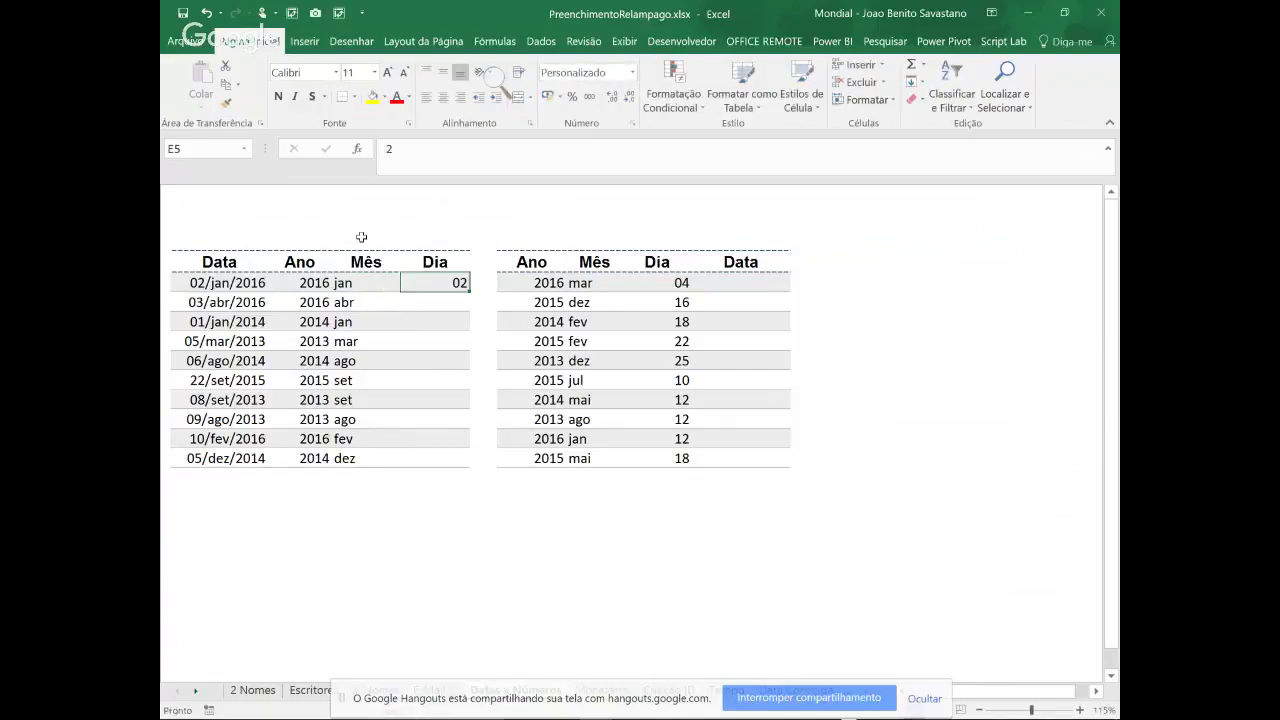
key(ctrl+e)
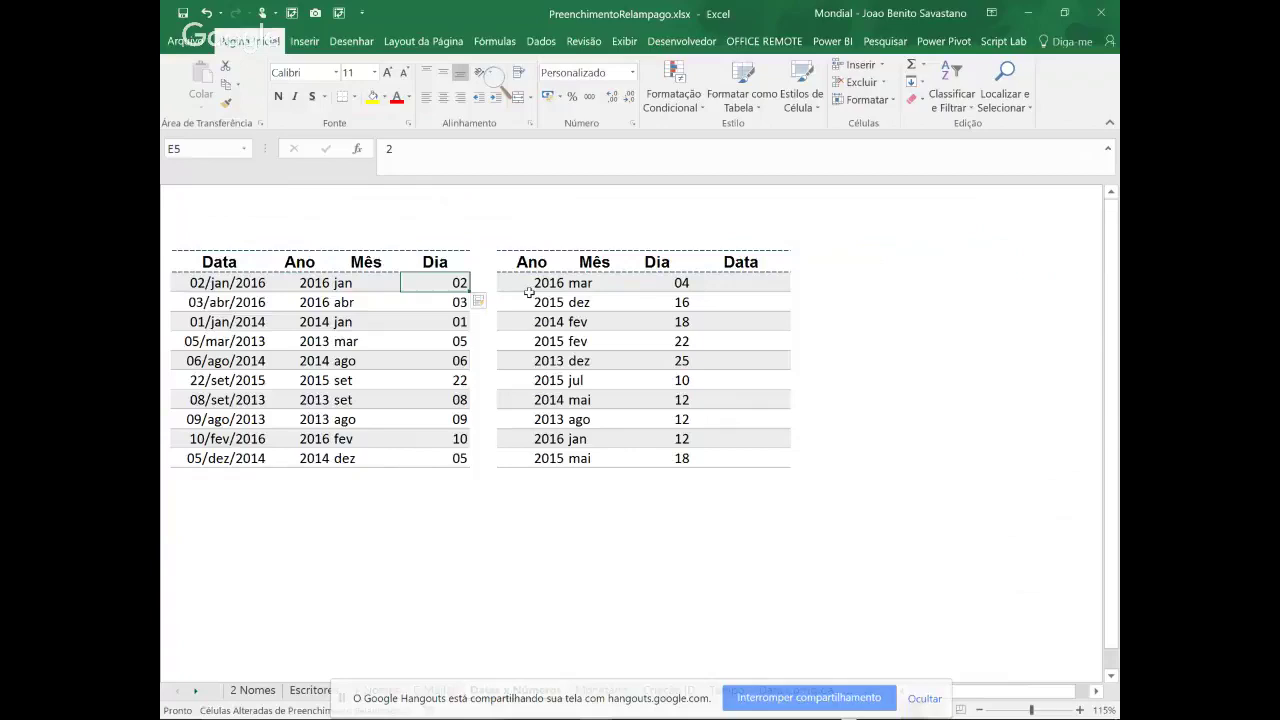
Enter 04/mar/2016 in J5 and Flash Fill the second table's Data column from its Ano, Mês and Dia values
click(739, 285)
text(04/mar/)
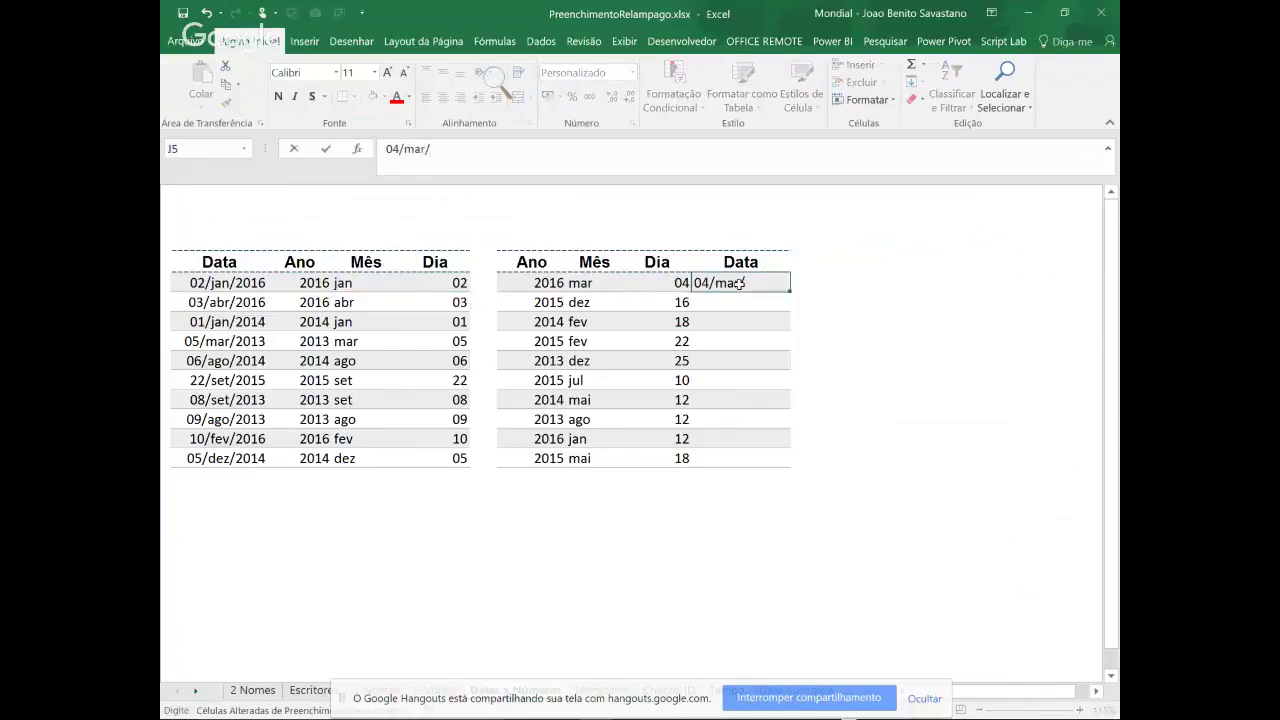
text(2016)
key(ctrl+Return)
key(ctrl+e)
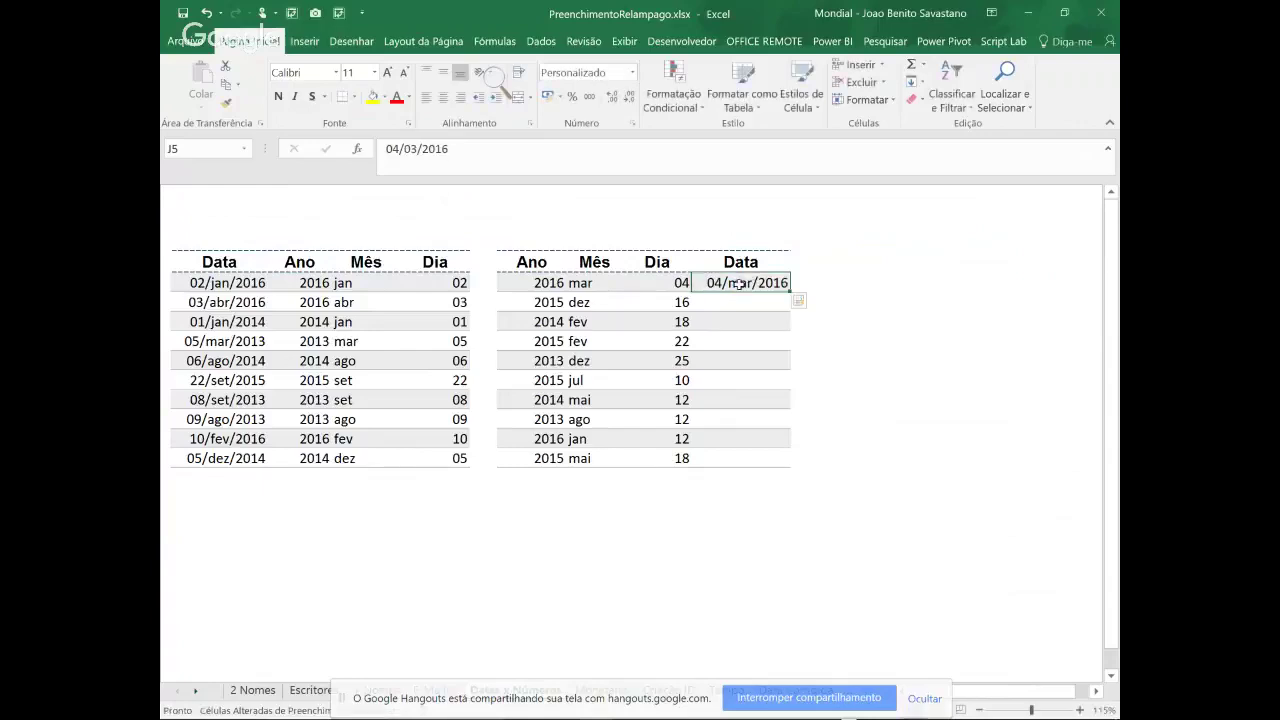
Clear the formats of the filled dates in the second table's Data column, J5 to J14
drag(738, 284, 731, 455)
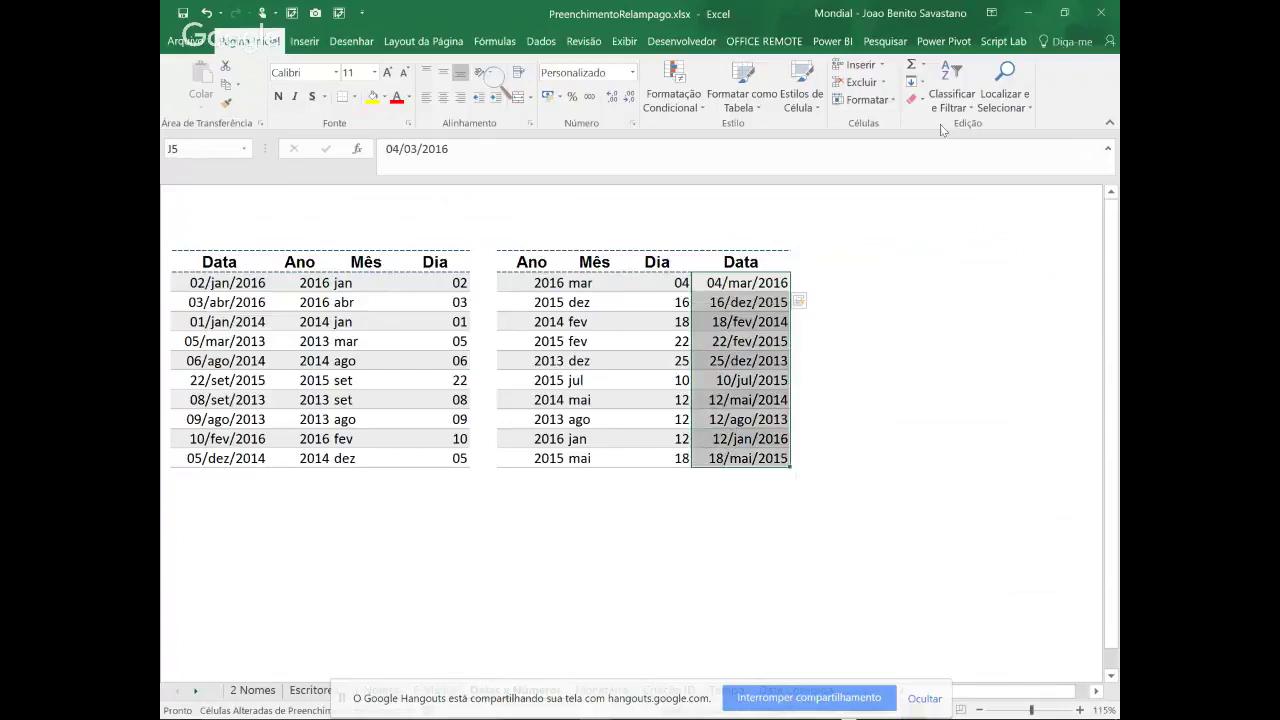
click(920, 100)
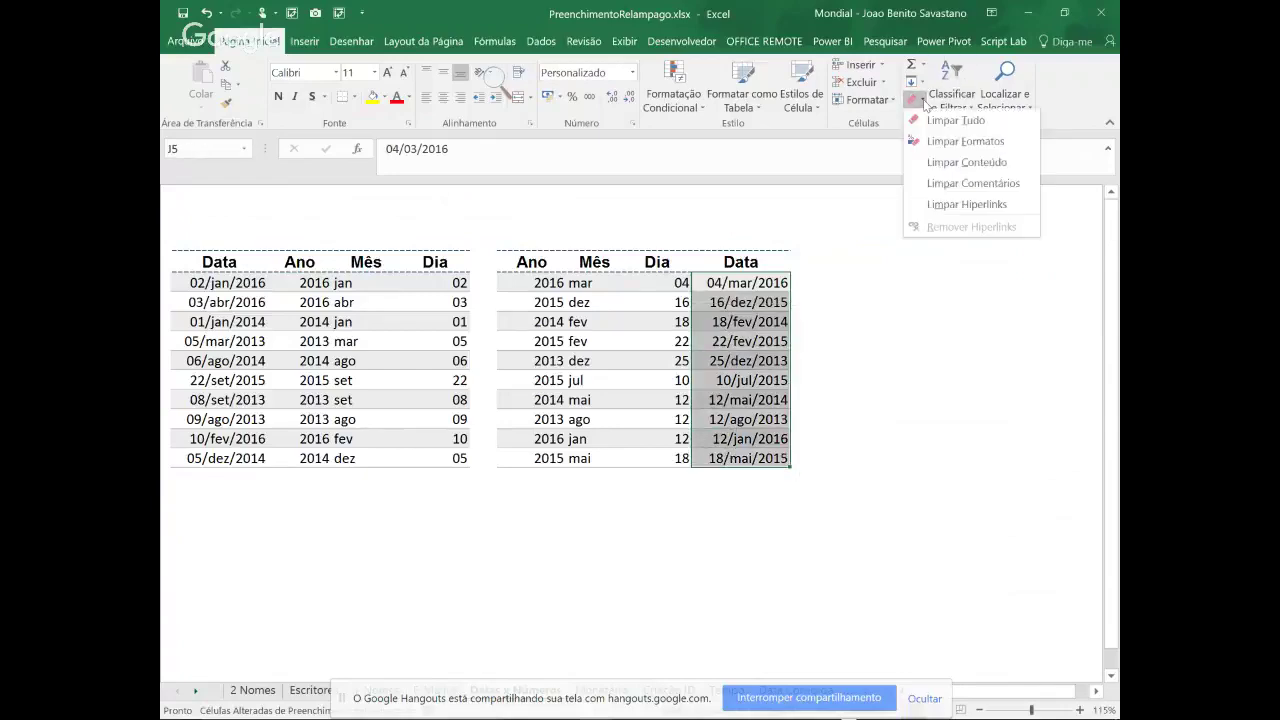
click(955, 141)
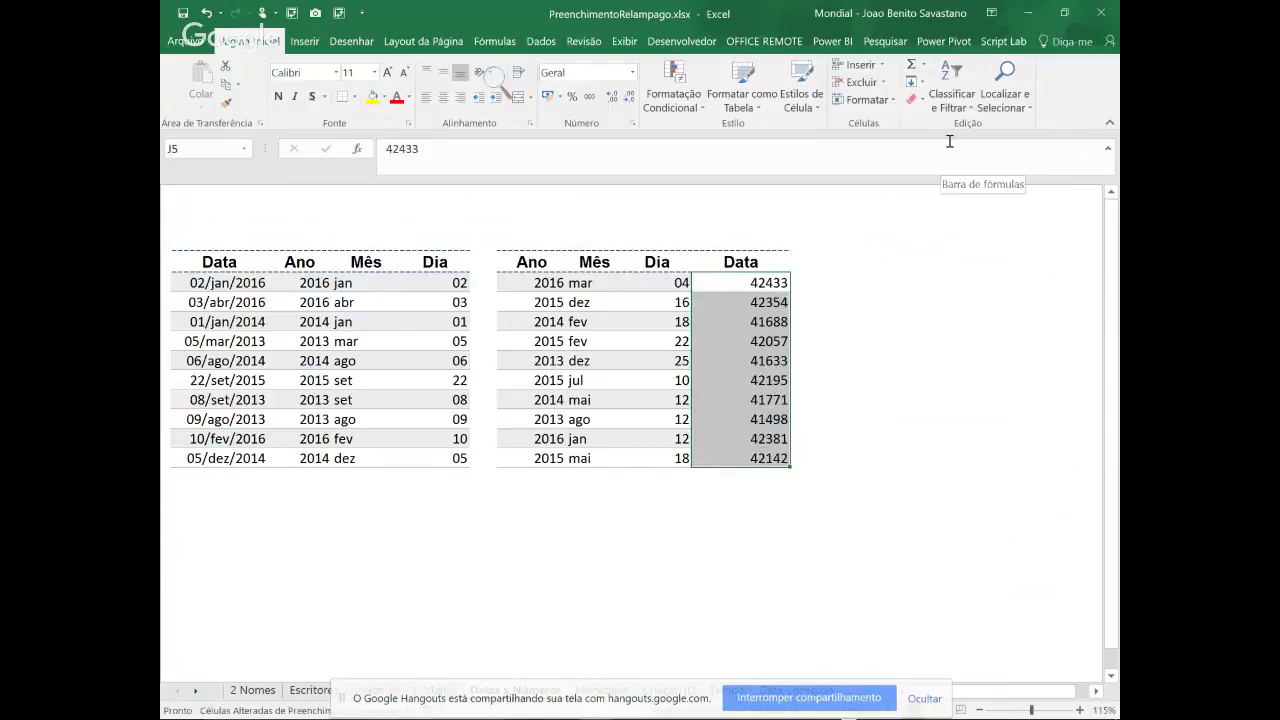